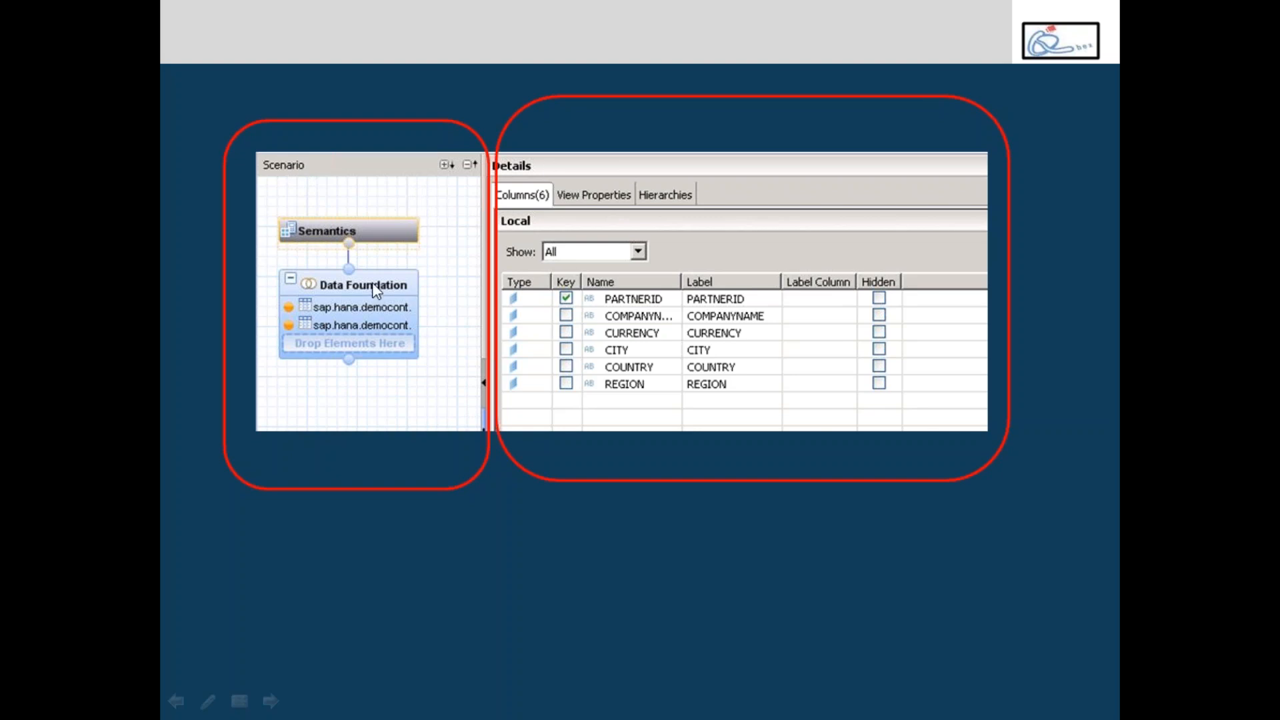
click(550, 209)
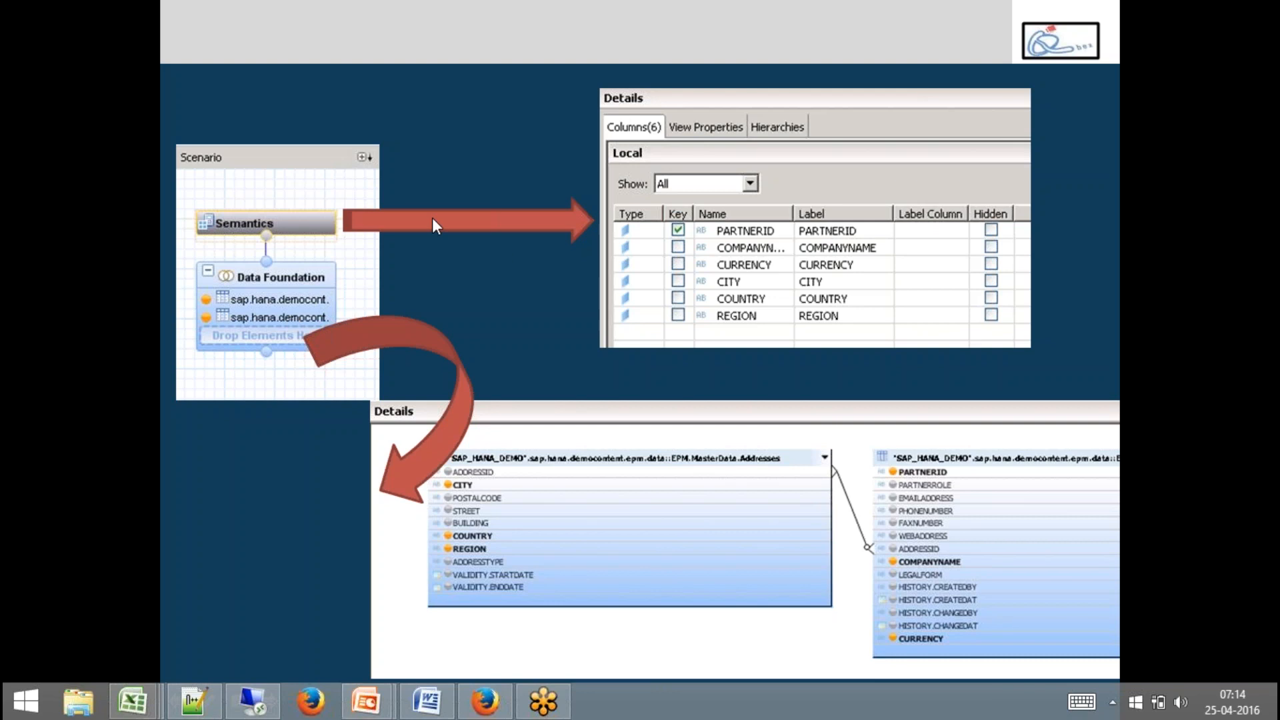
click(683, 235)
click(682, 236)
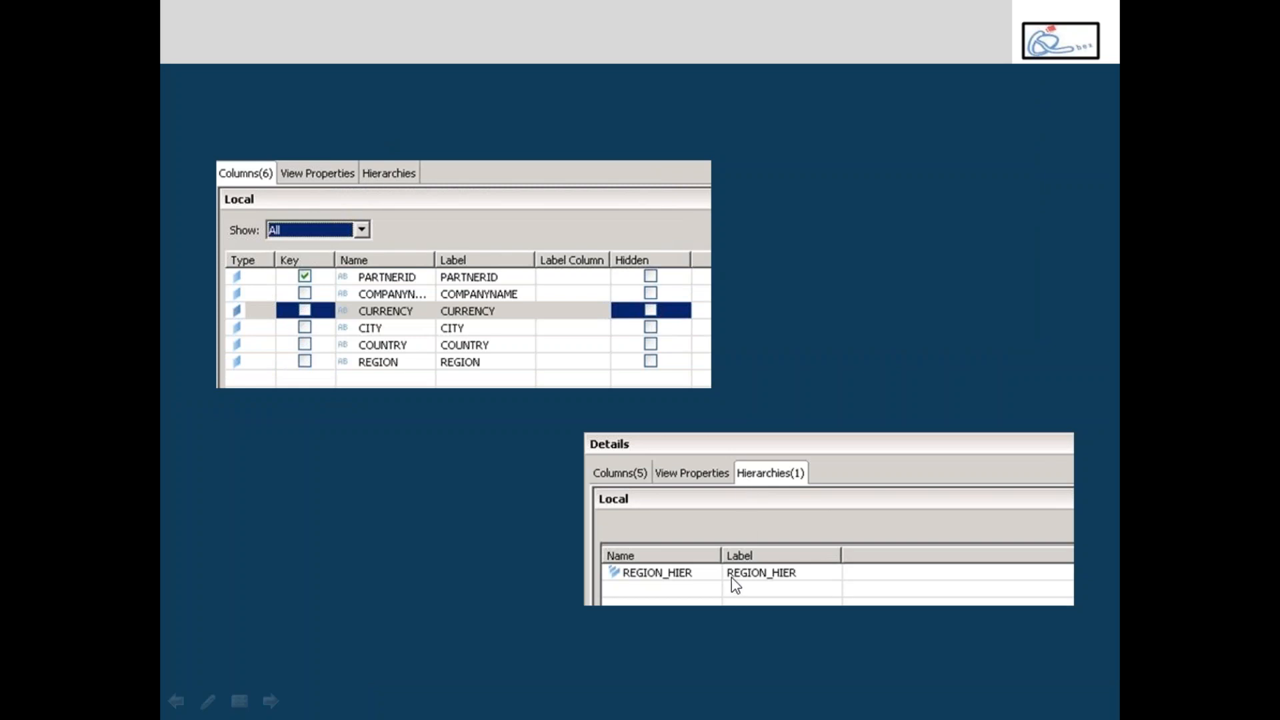
key(Right)
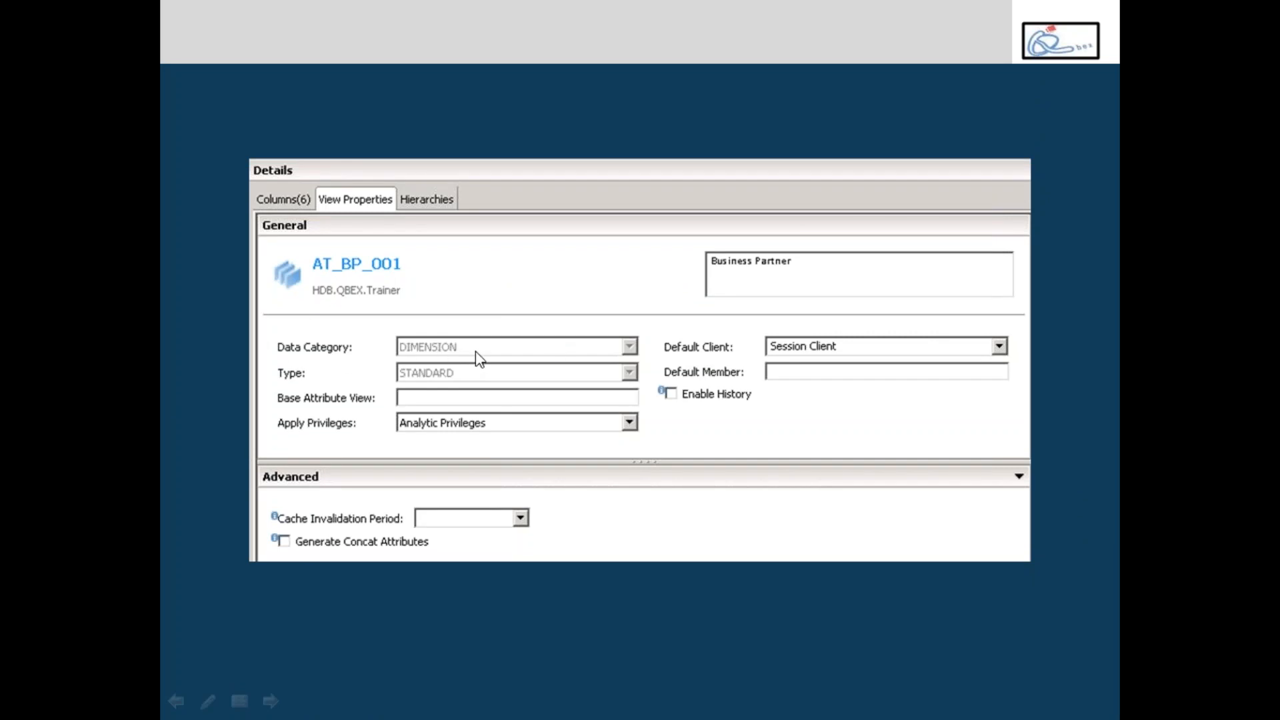
key(Escape)
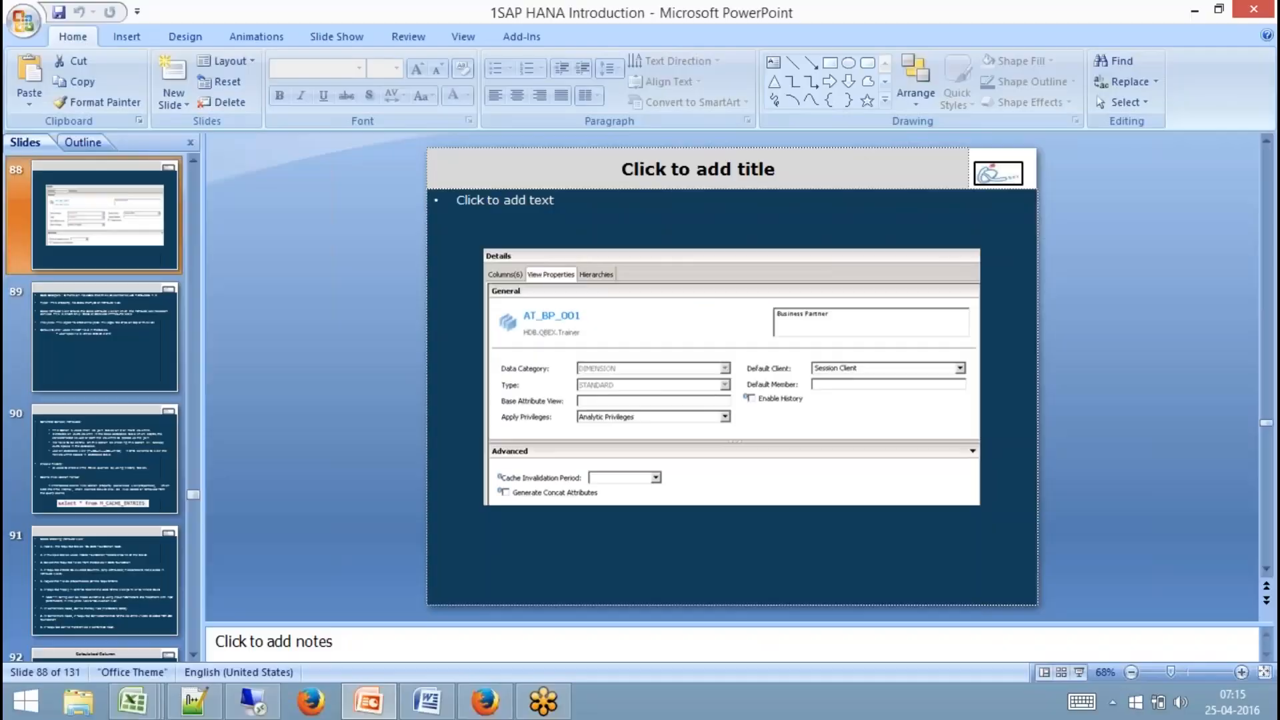
Switch to SAP HANA Studio and open the ZAT_BP_001 attribute view in a maximized editor.
click(256, 702)
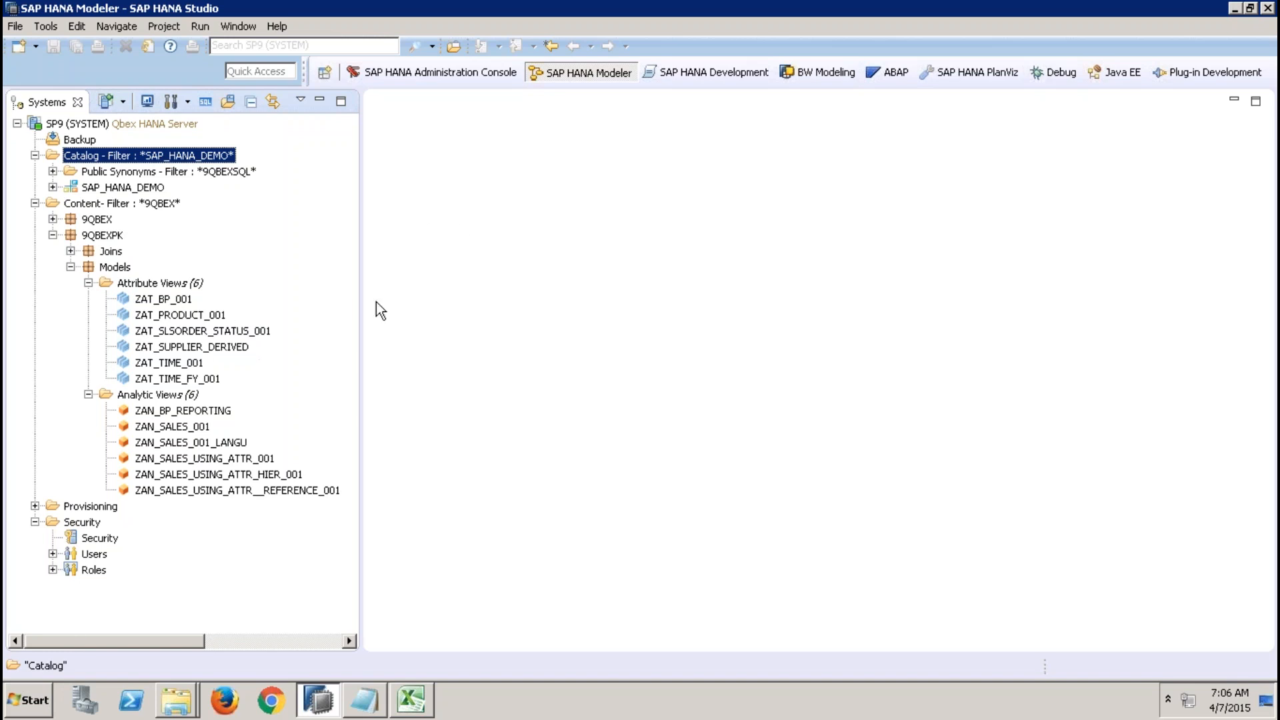
mouse_move(491, 3)
double_click(153, 302)
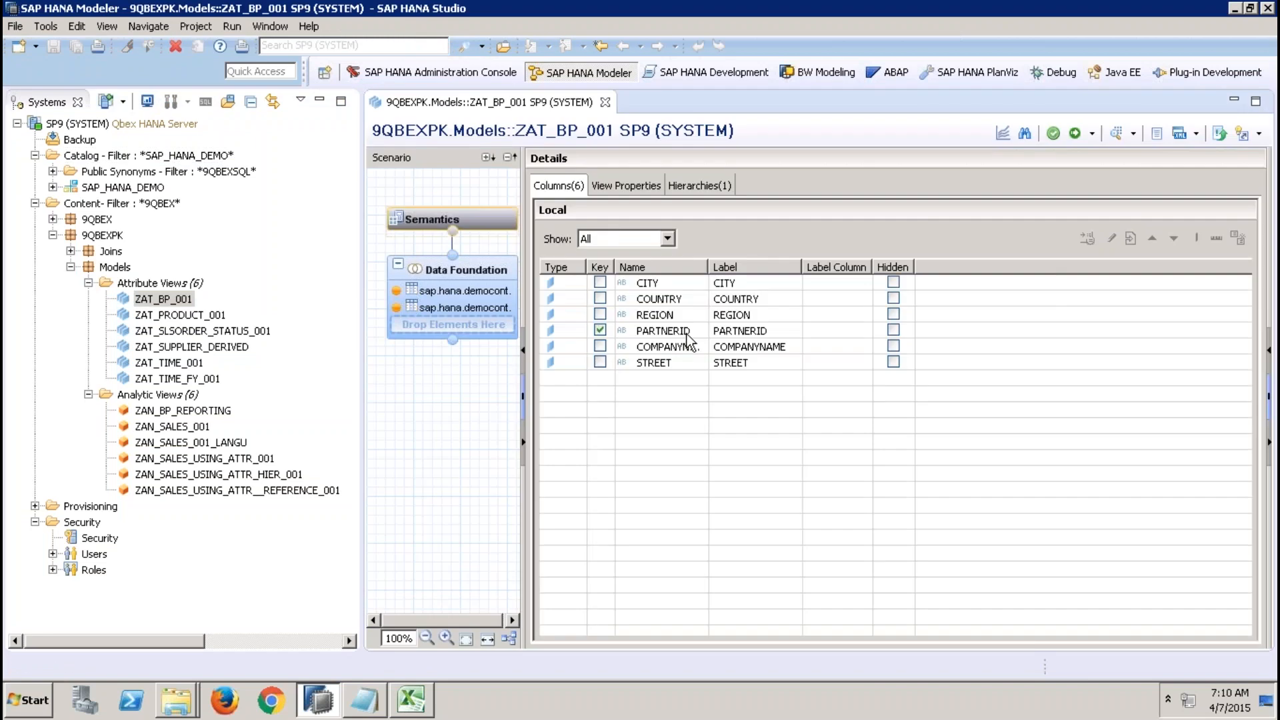
click(321, 102)
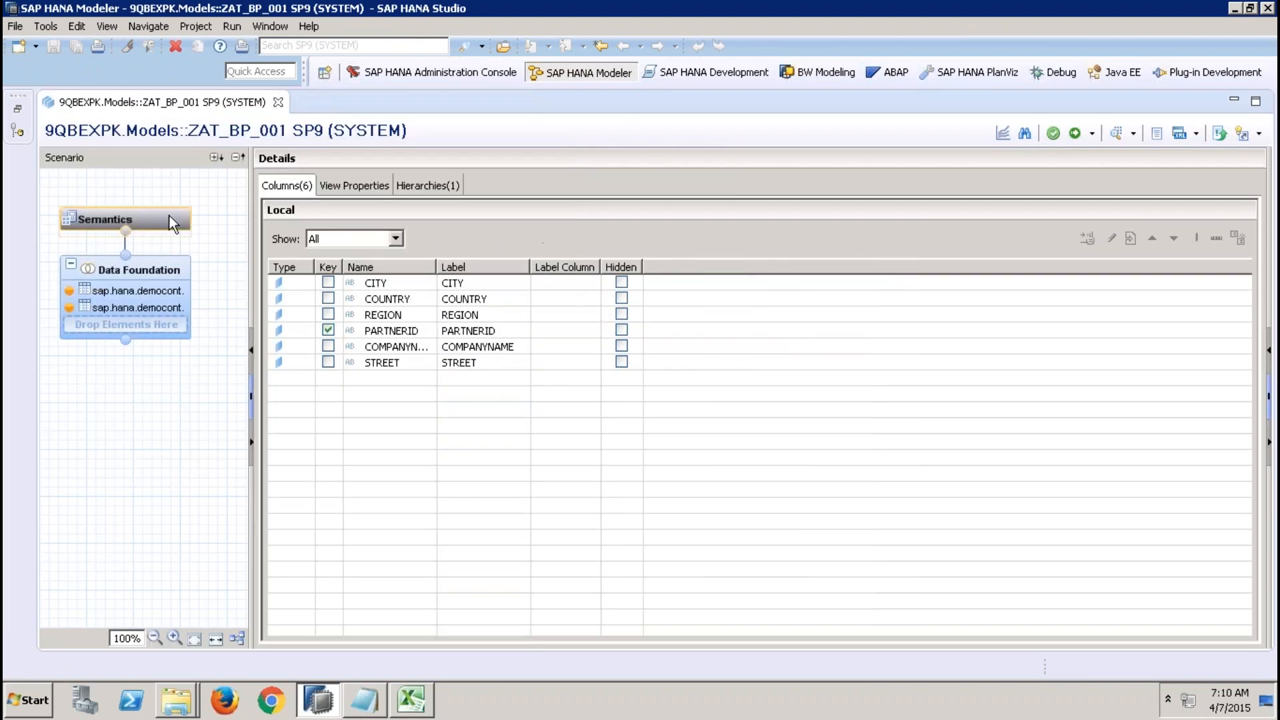
Show the view properties of ZAT_BP_001 and enlarge the General section.
click(367, 184)
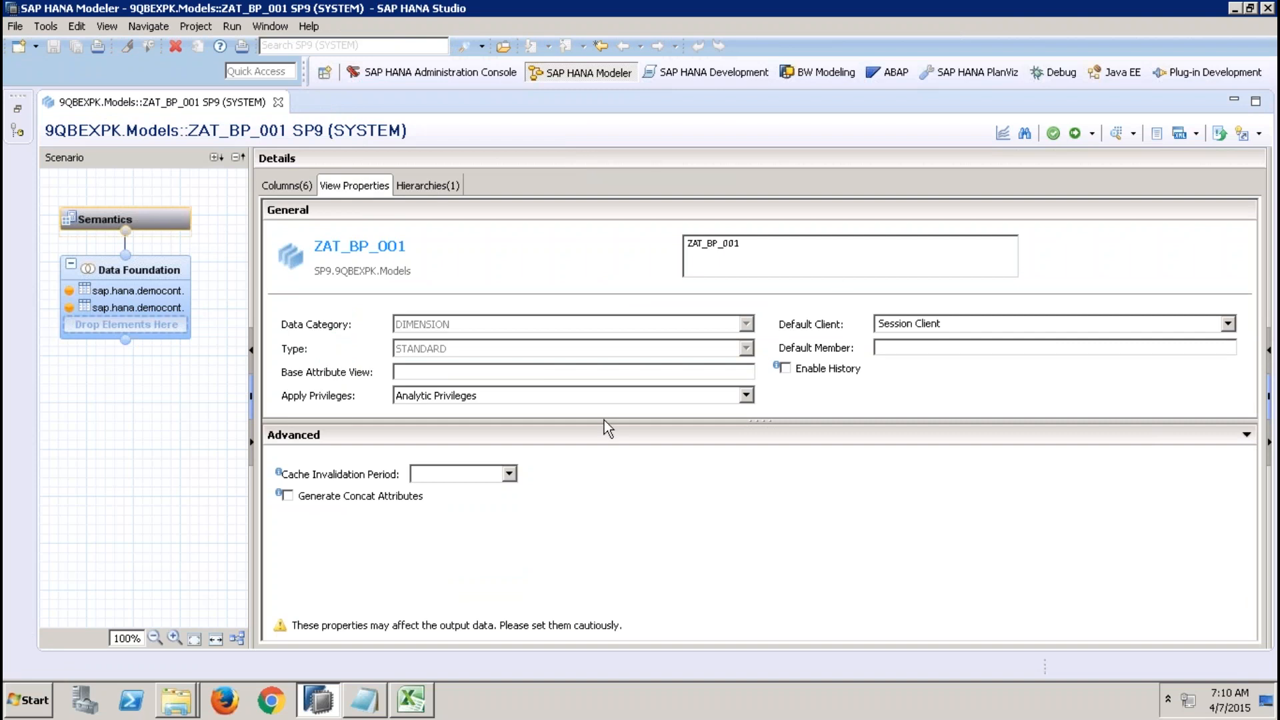
drag(604, 421, 603, 440)
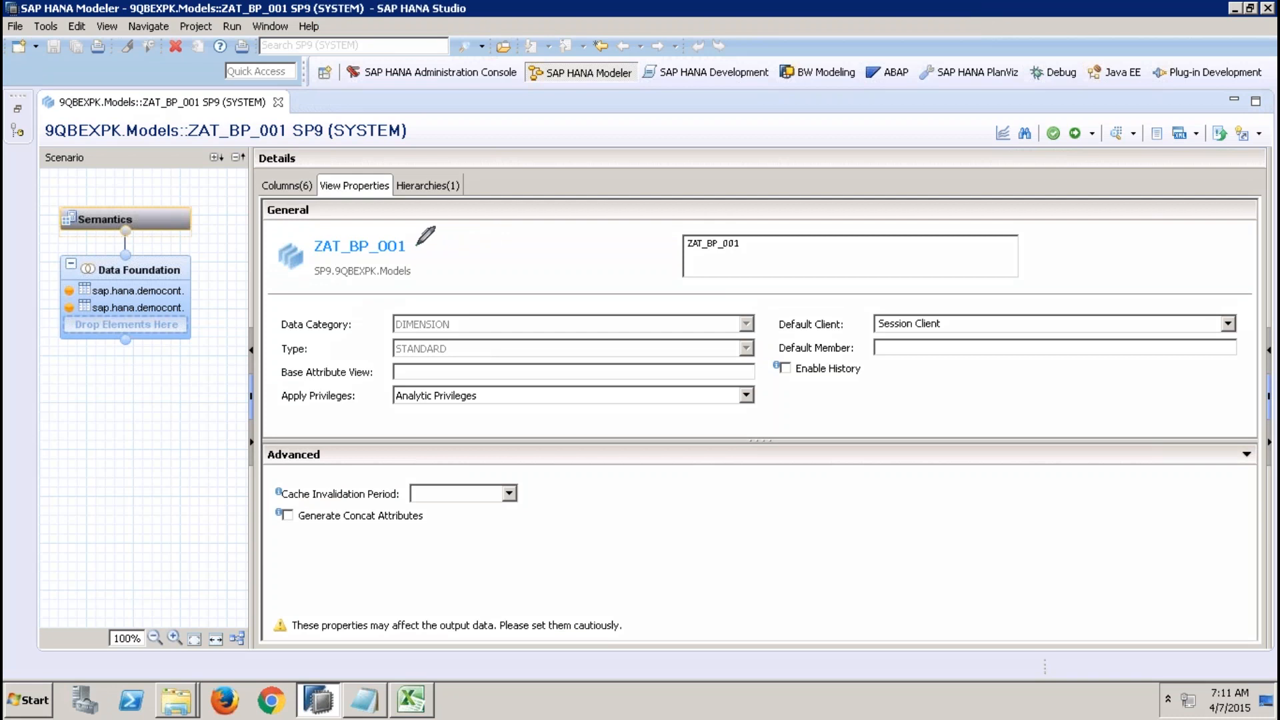
drag(416, 244, 428, 227)
drag(417, 272, 447, 268)
drag(693, 253, 781, 257)
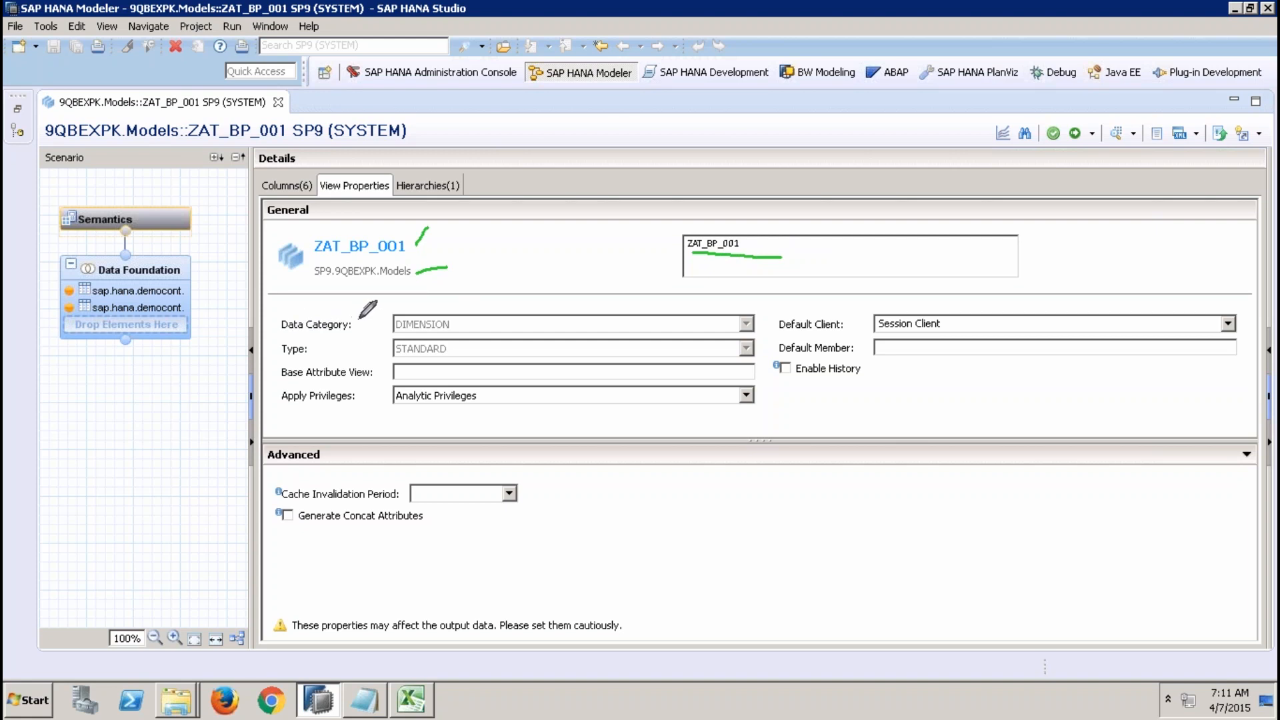
drag(487, 323, 514, 309)
drag(484, 344, 512, 342)
drag(514, 368, 544, 364)
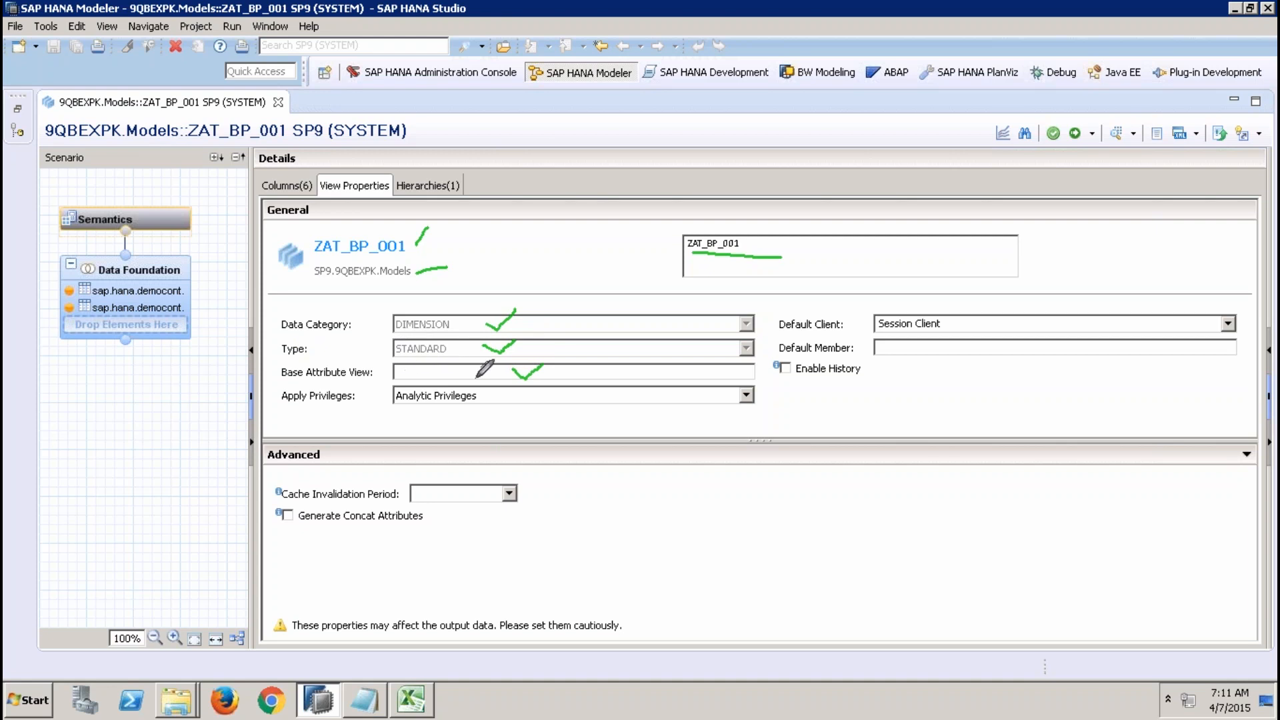
key(Escape)
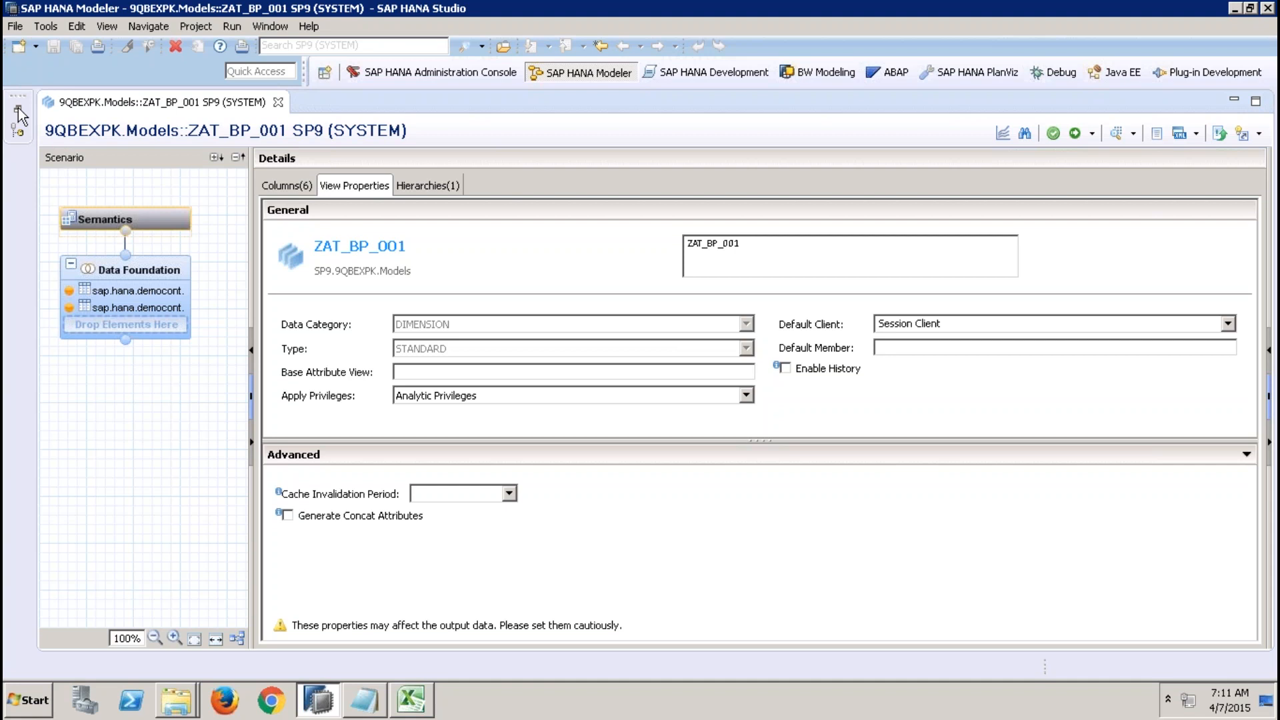
mouse_move(533, 5)
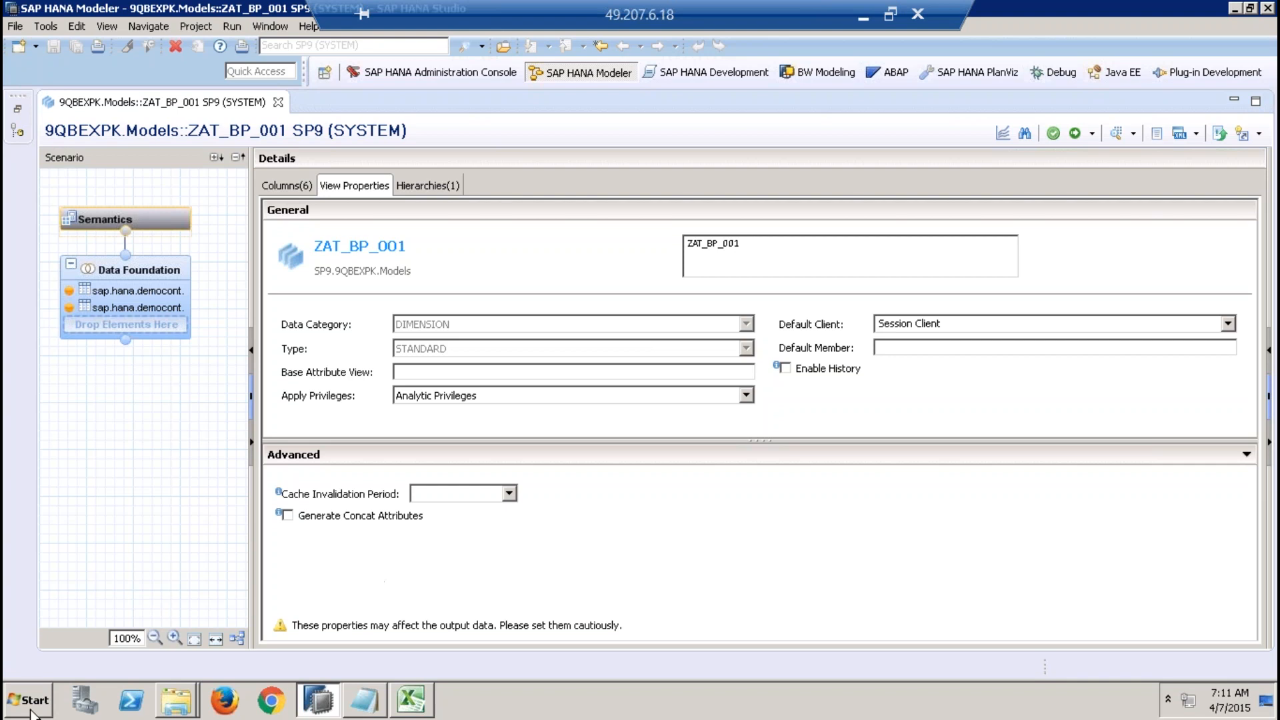
mouse_move(455, 8)
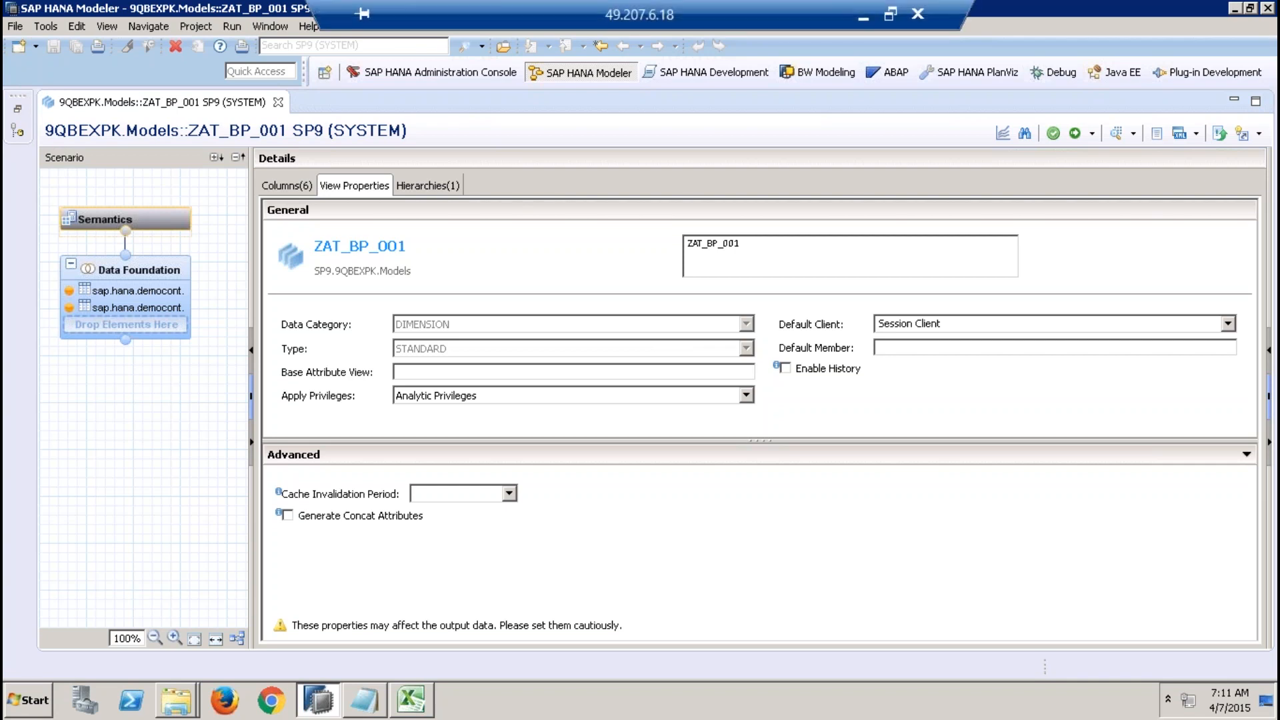
click(862, 17)
click(253, 700)
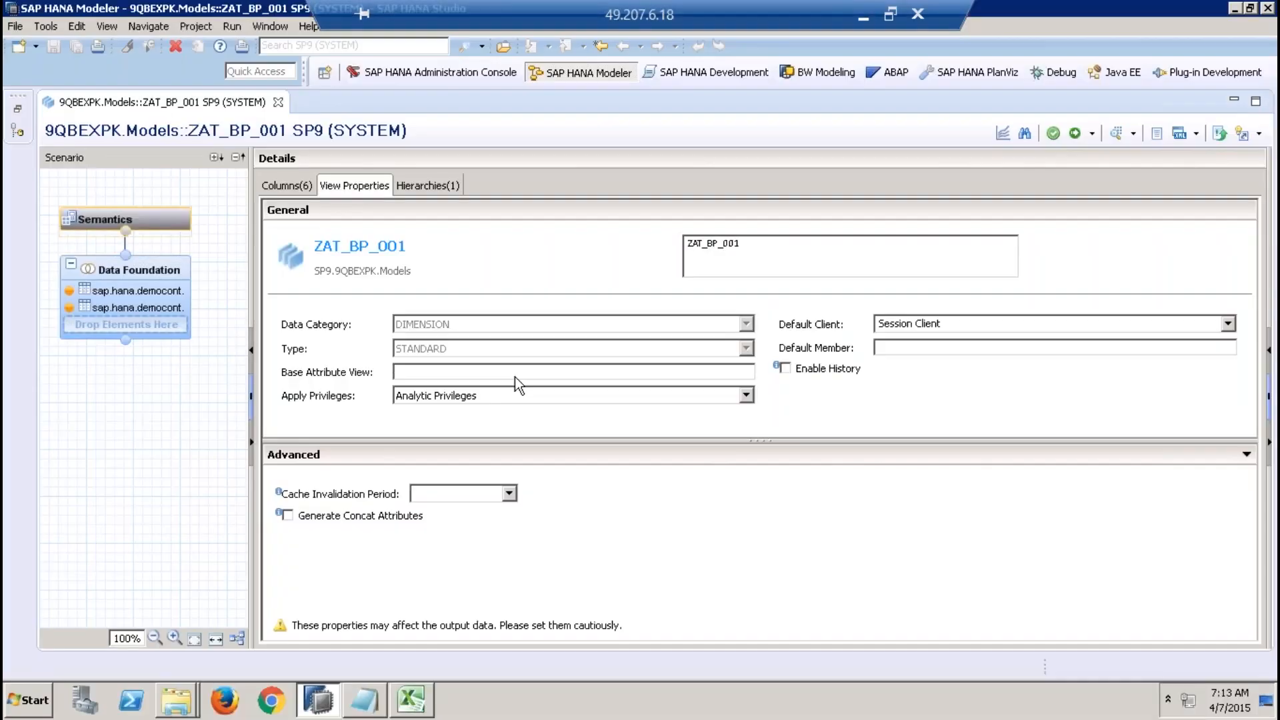
Open the ZAT_SUPPLIER_DERIVED attribute view maximized and display its view properties.
click(18, 108)
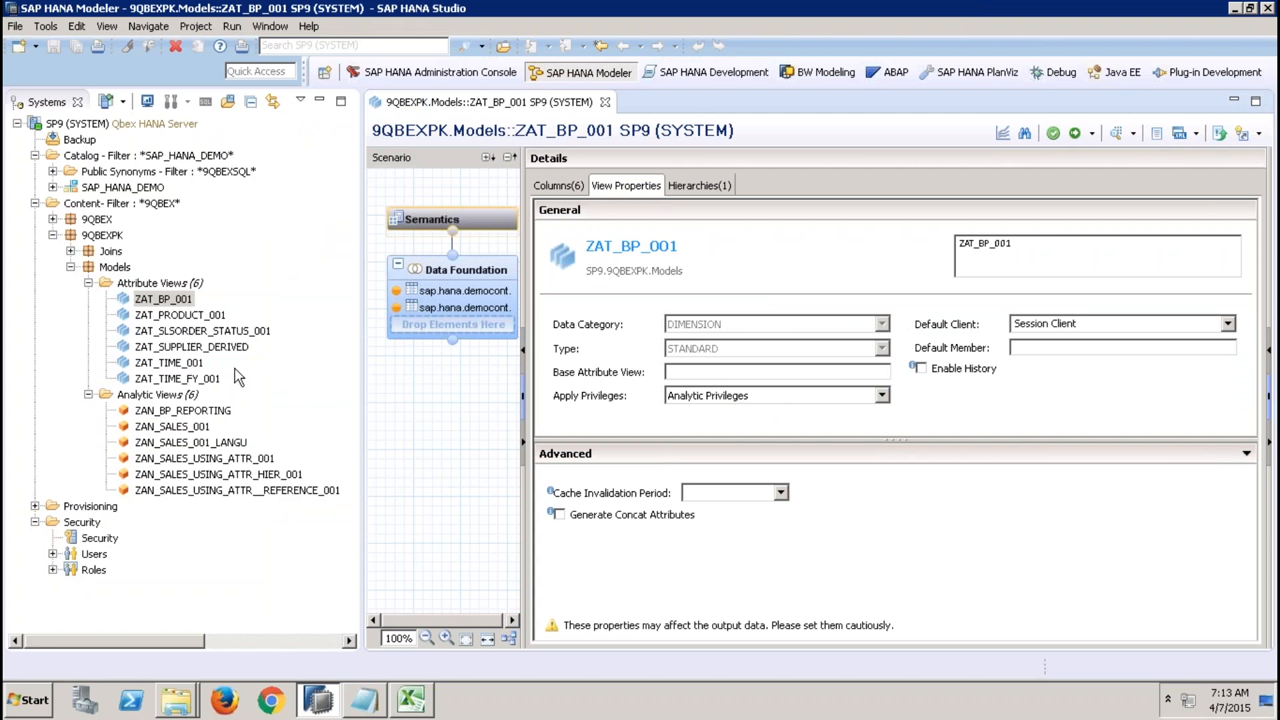
double_click(230, 346)
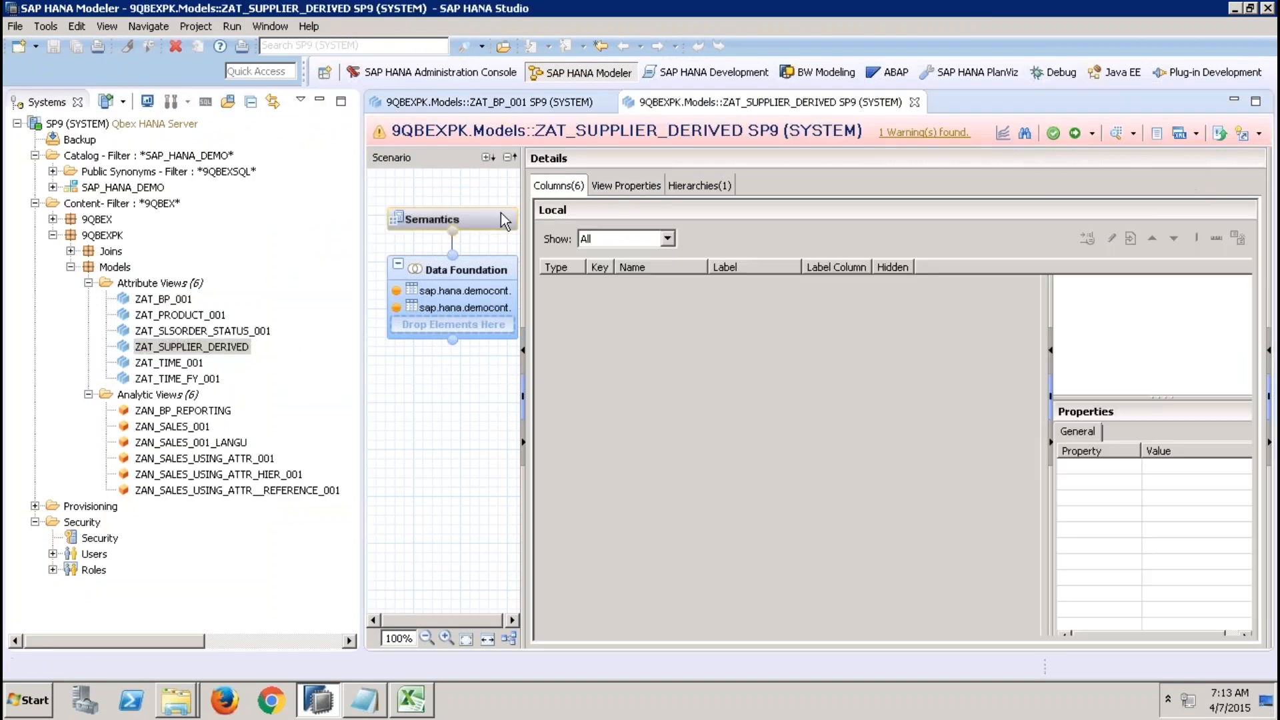
click(320, 101)
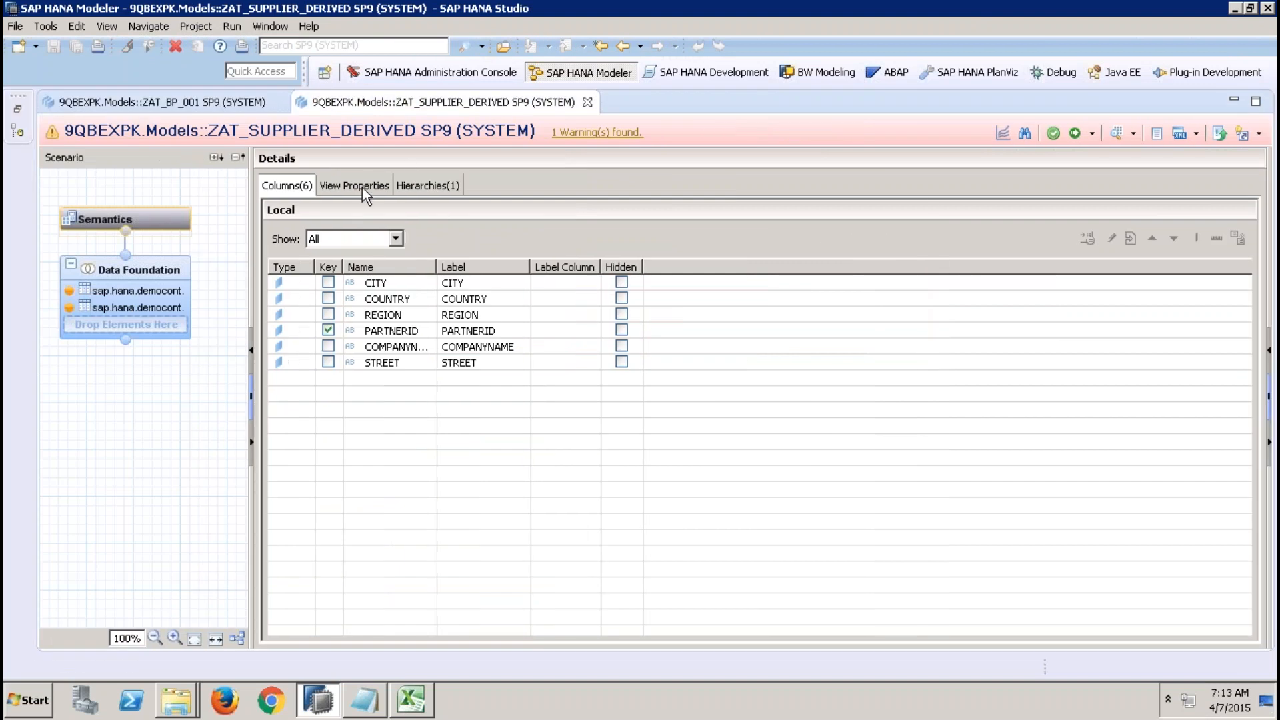
click(362, 186)
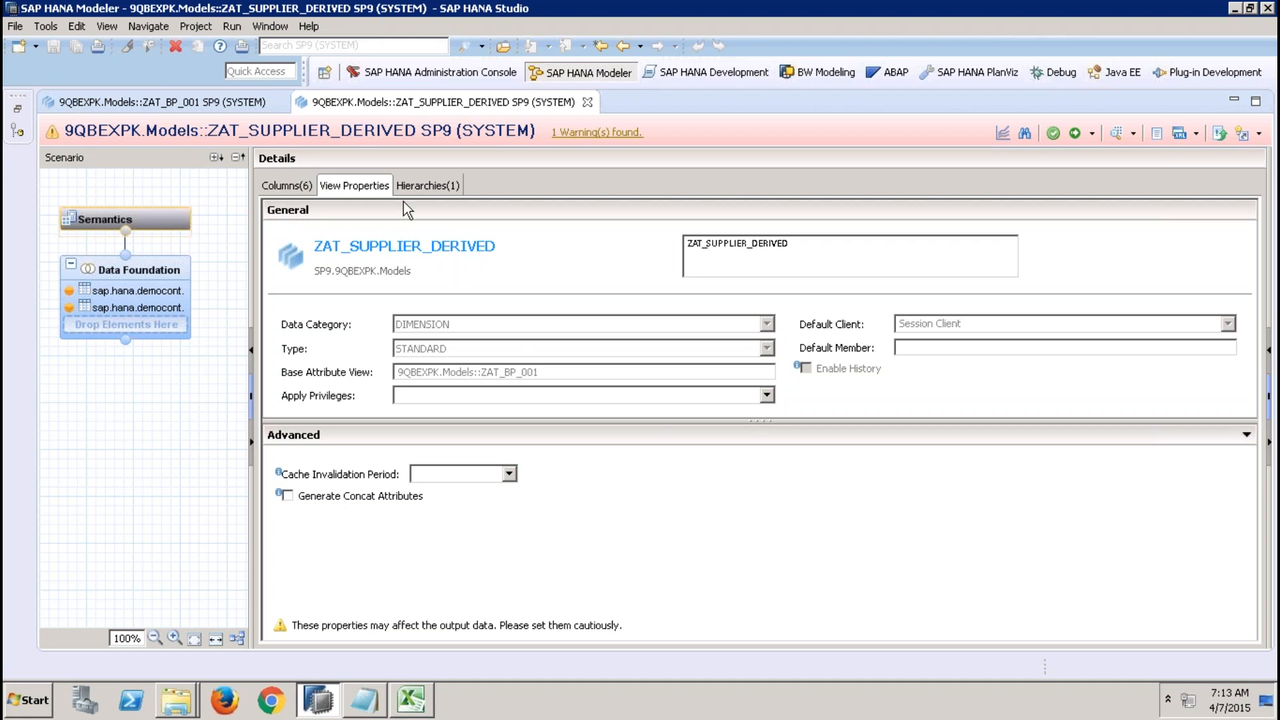
Return to ZAT_BP_001 and examine the available Apply Privileges options.
click(226, 101)
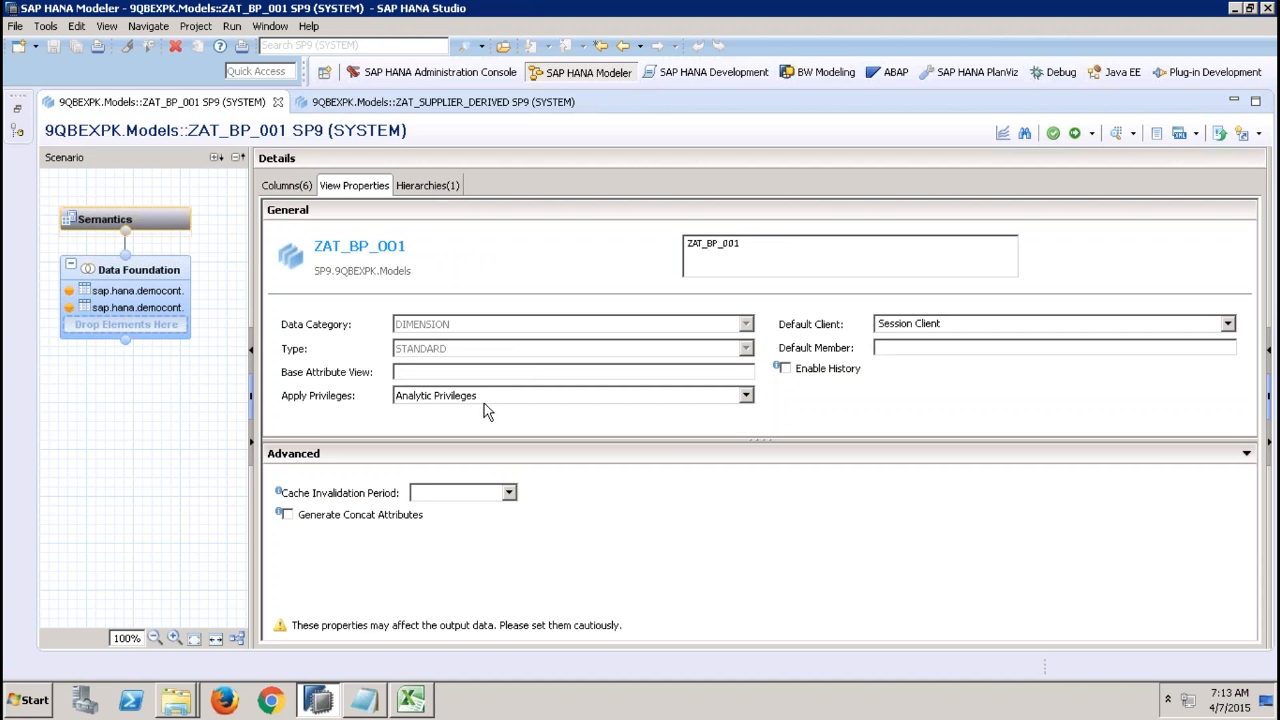
click(746, 395)
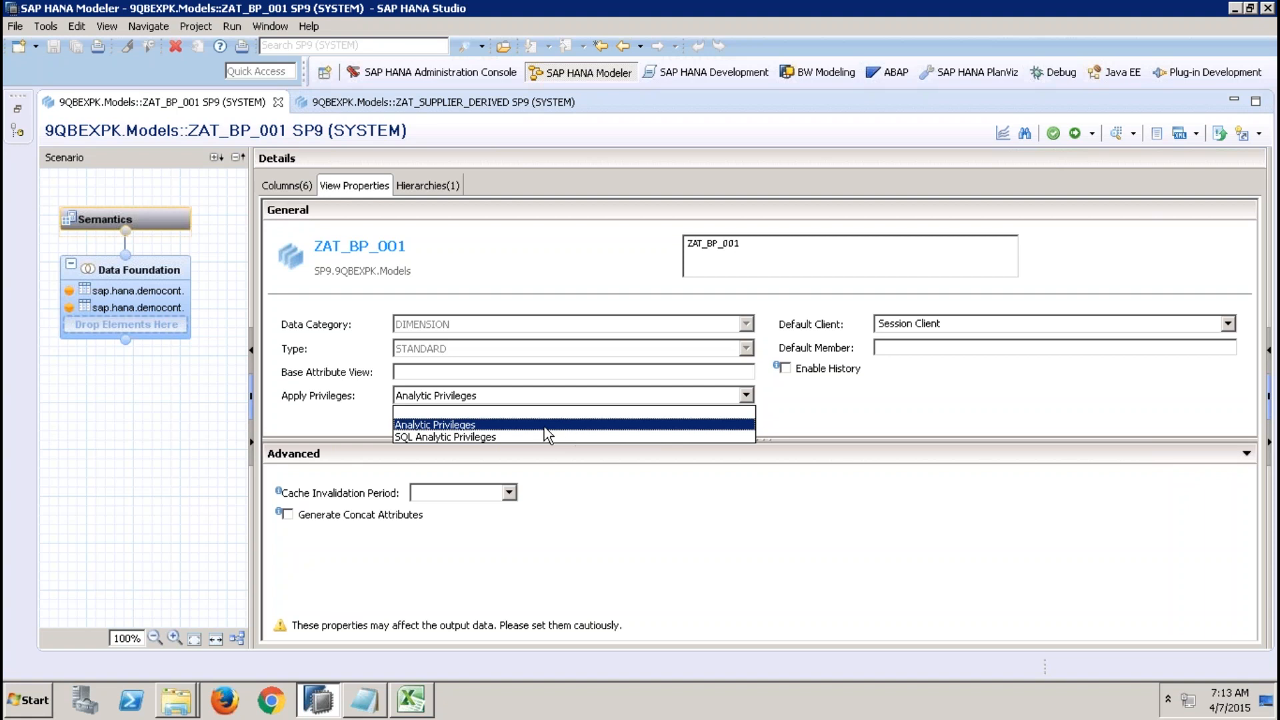
click(415, 427)
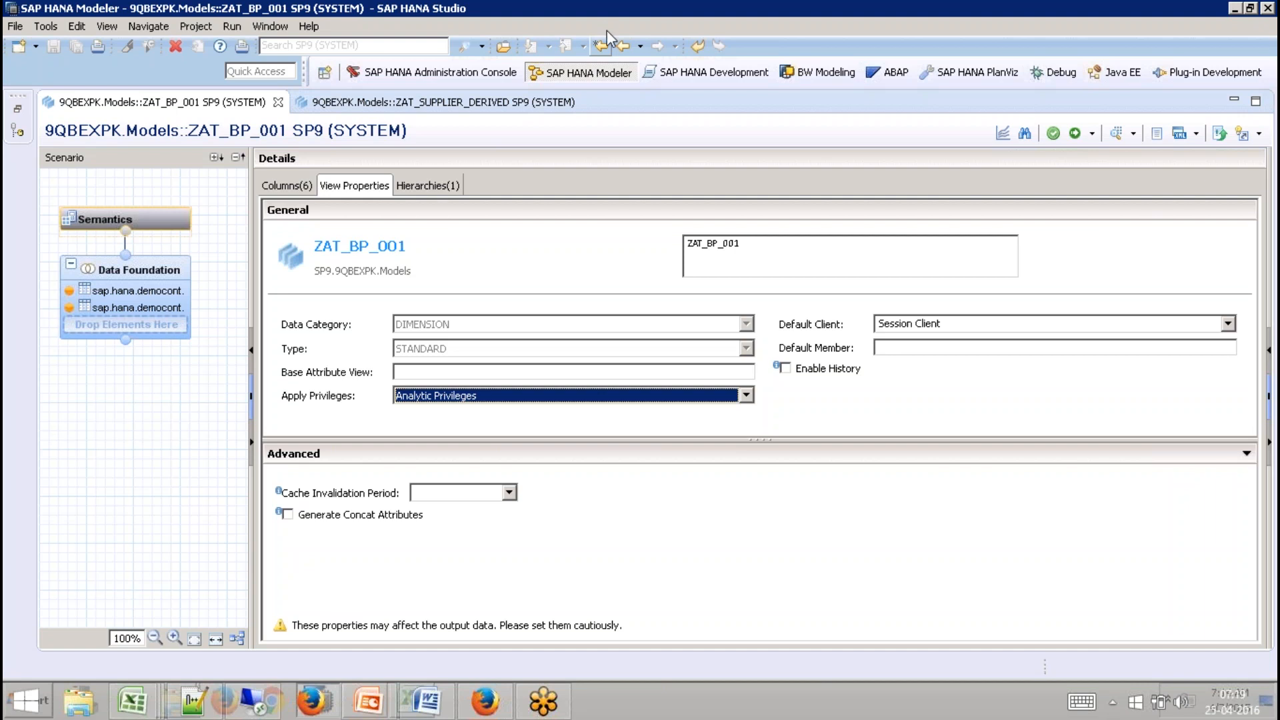
click(642, 398)
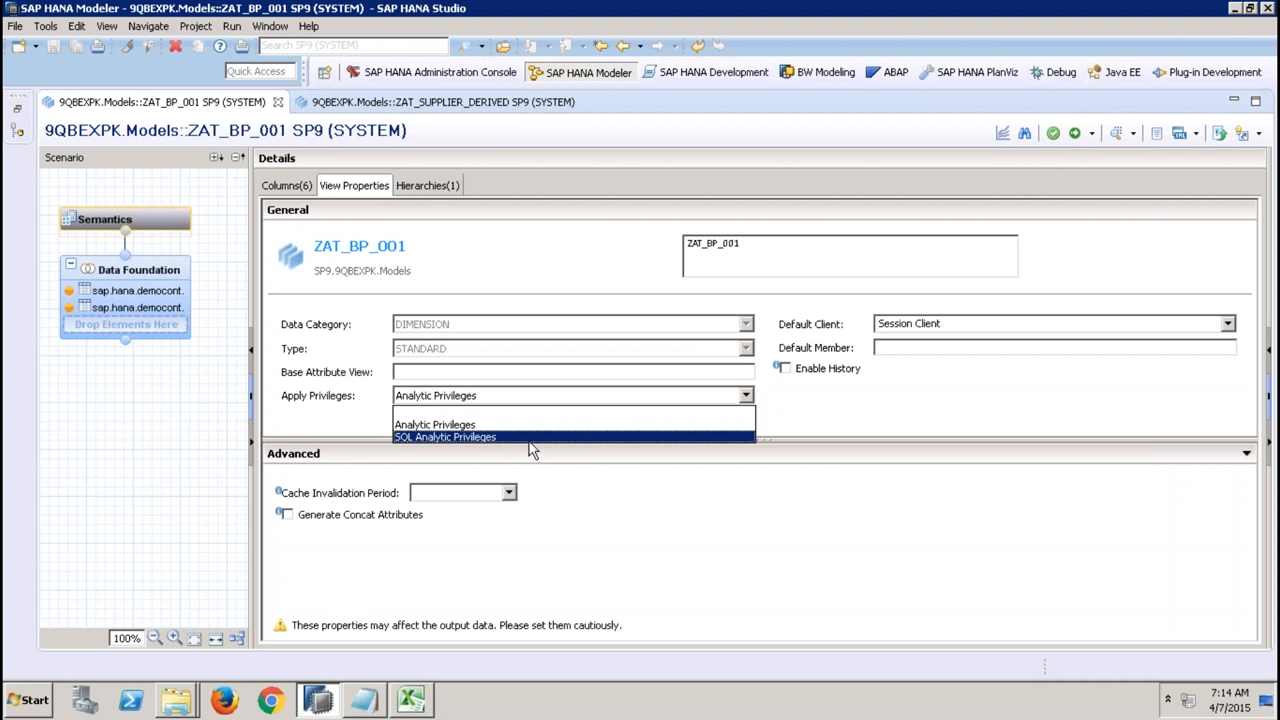
click(490, 426)
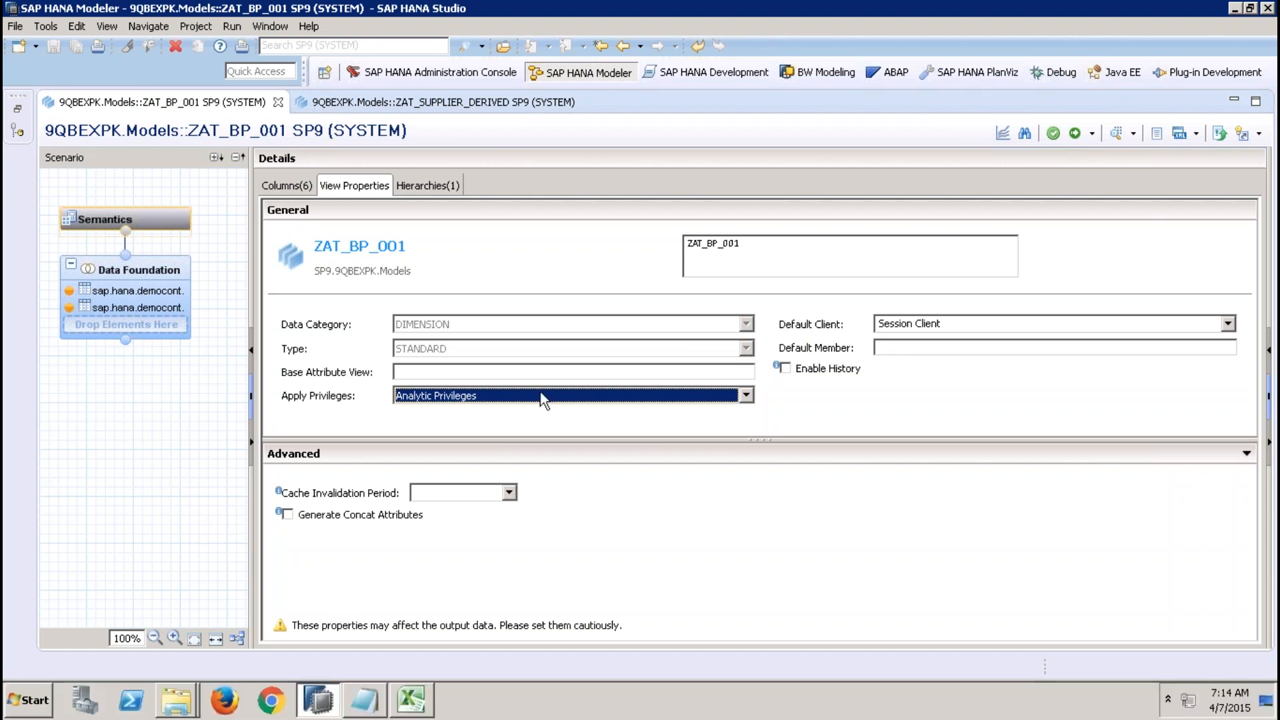
Set the Apply Privileges option of ZAT_BP_001 to SQL Analytic Privileges.
click(495, 396)
click(458, 437)
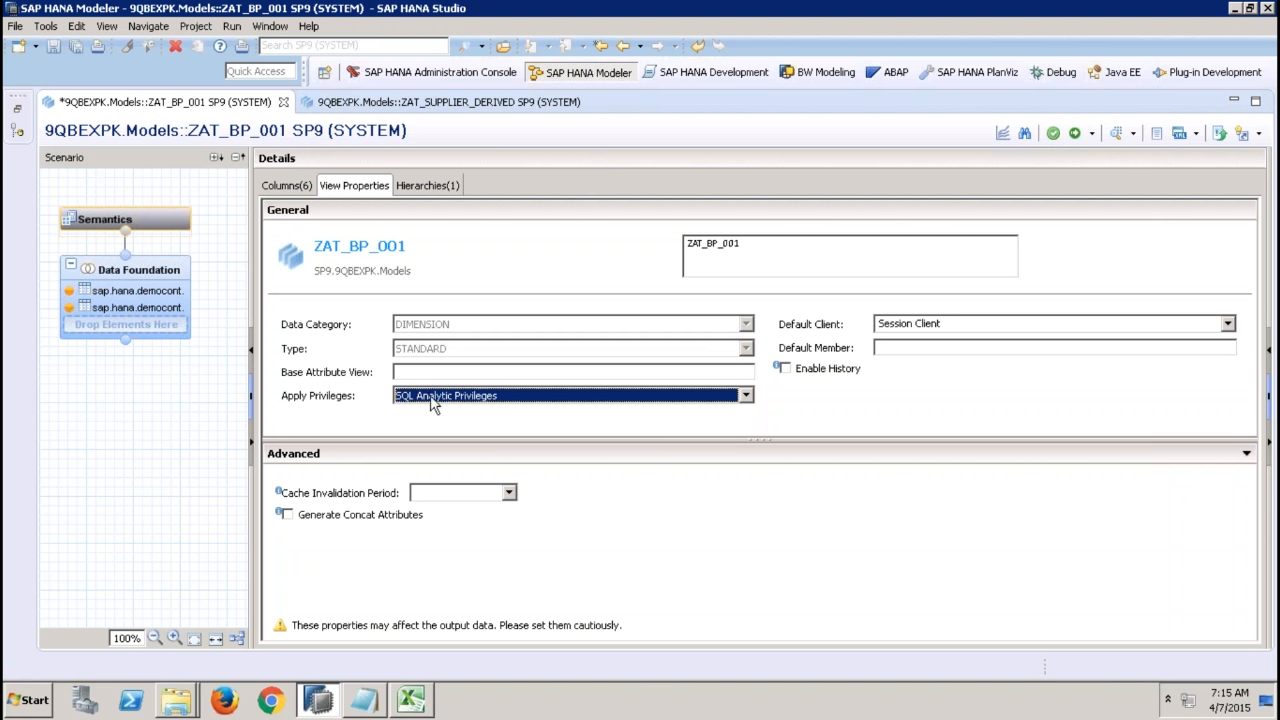
click(474, 398)
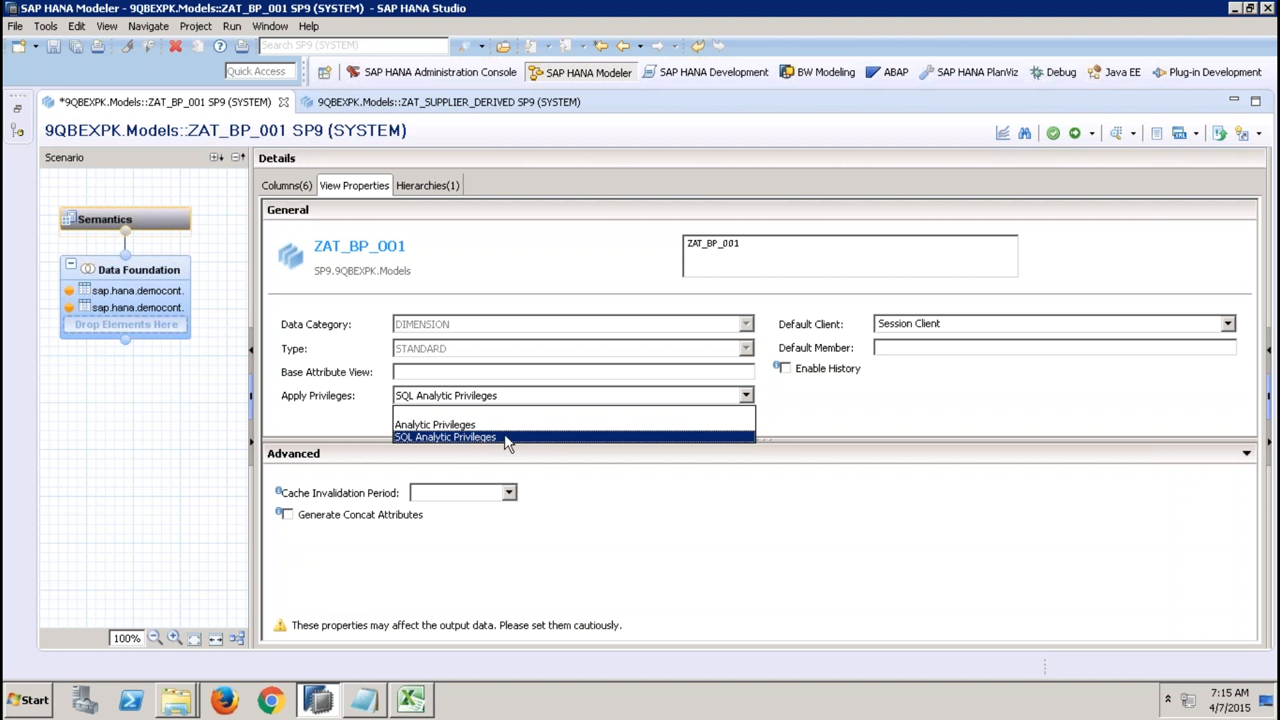
click(548, 436)
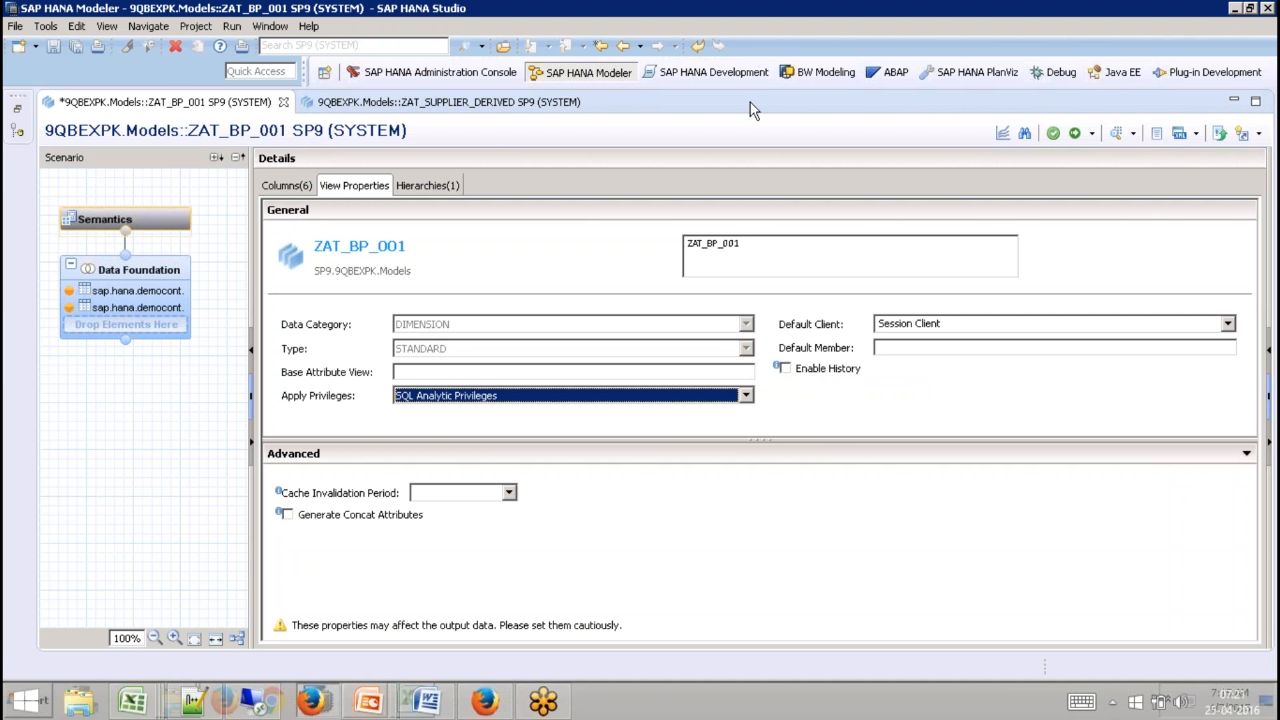
Examine the available Default Client options of ZAT_BP_001.
click(1019, 320)
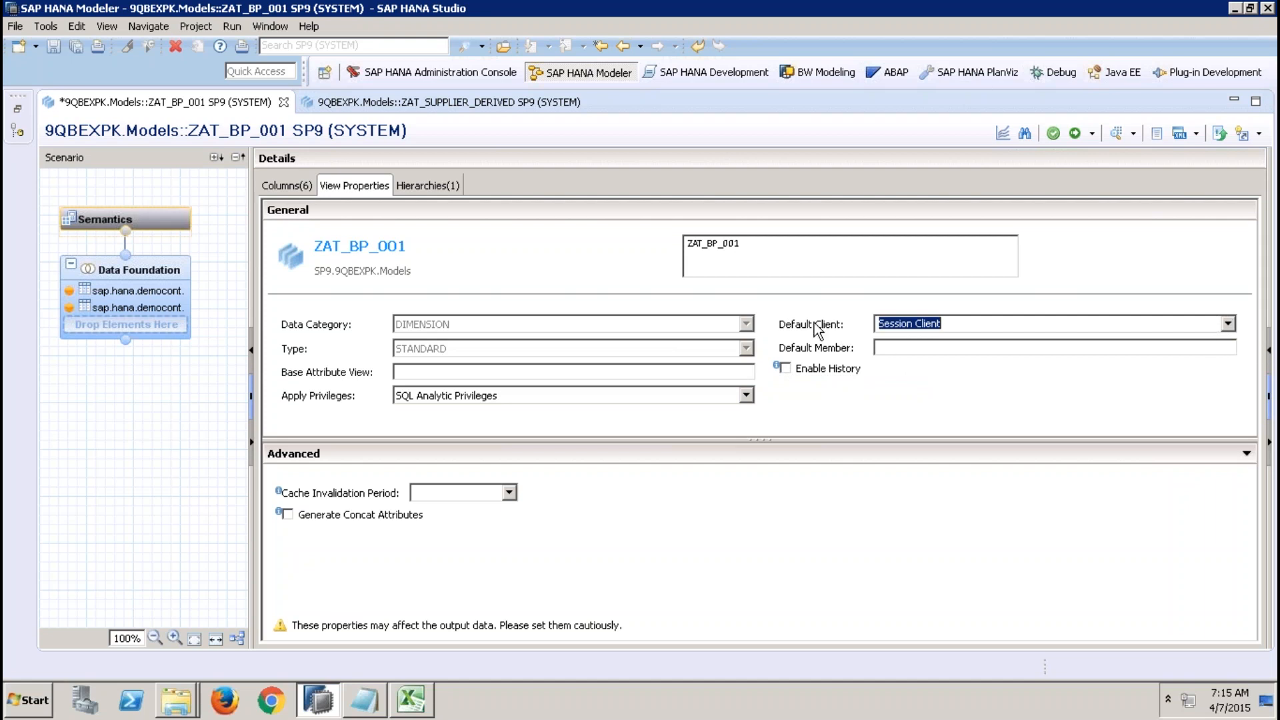
click(1227, 324)
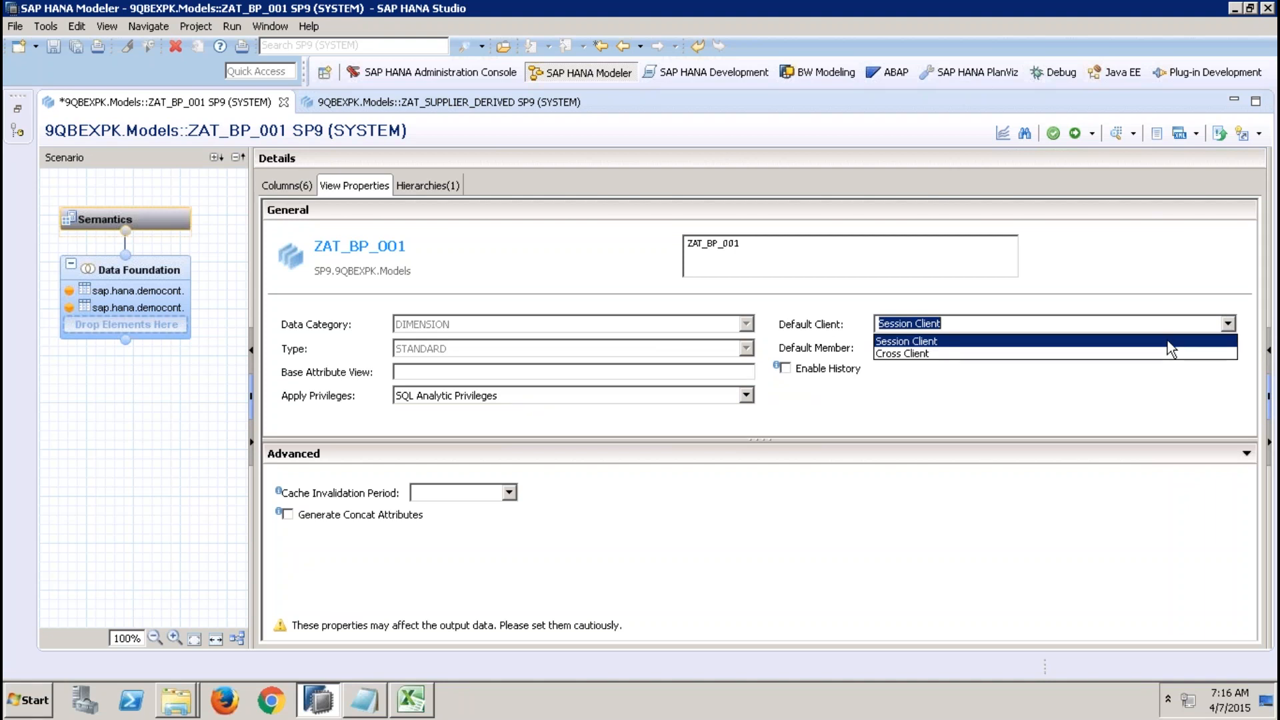
click(1083, 408)
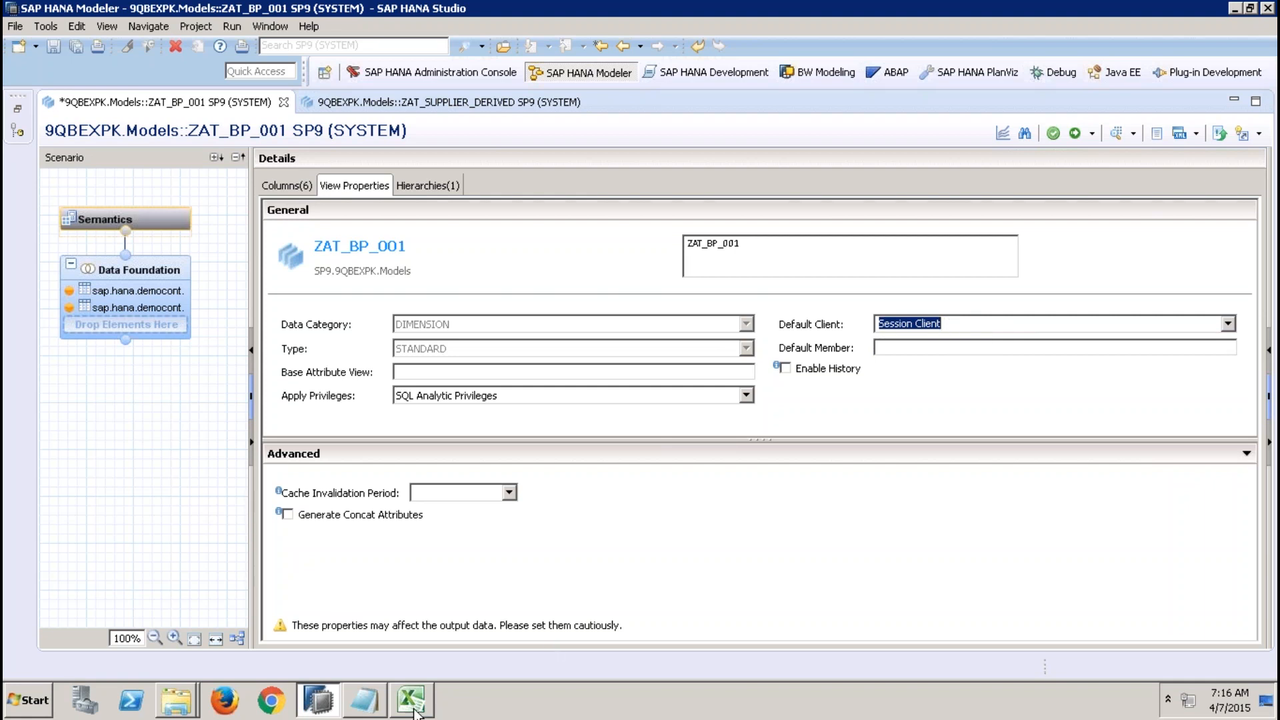
Switch to Excel, go to Sheet5 and enter MANDT in cell G7.
click(411, 700)
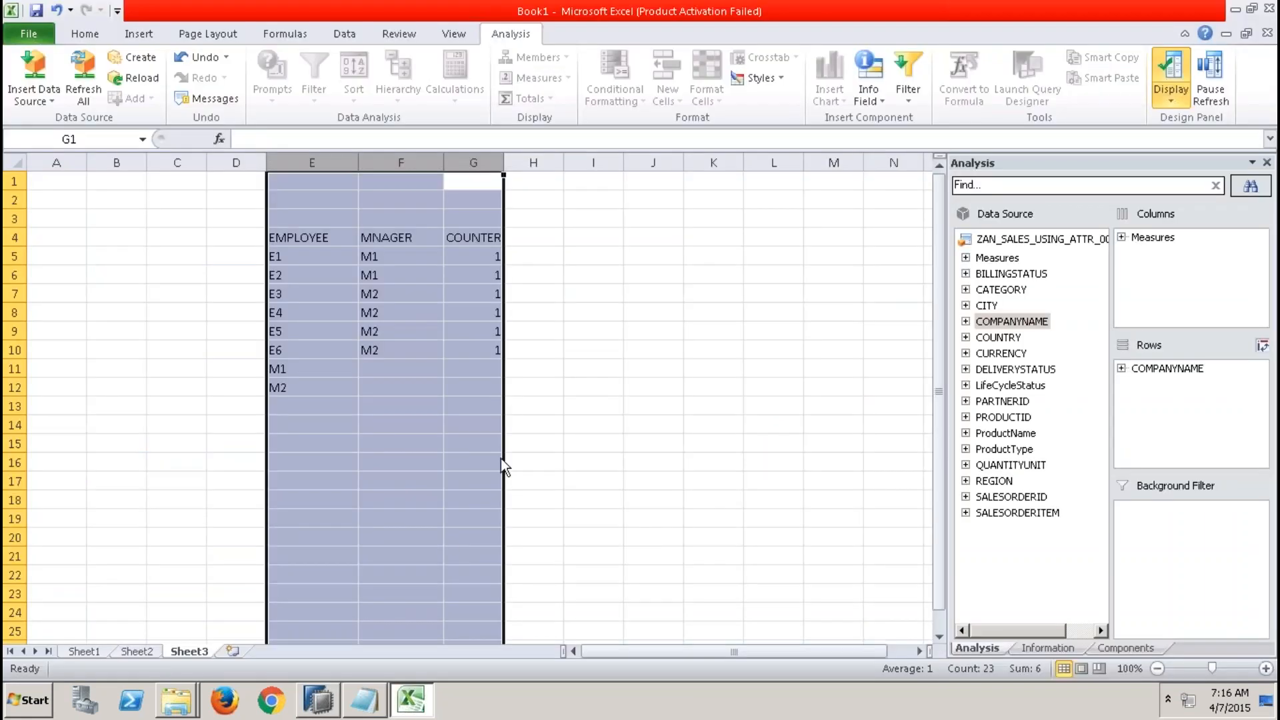
click(233, 650)
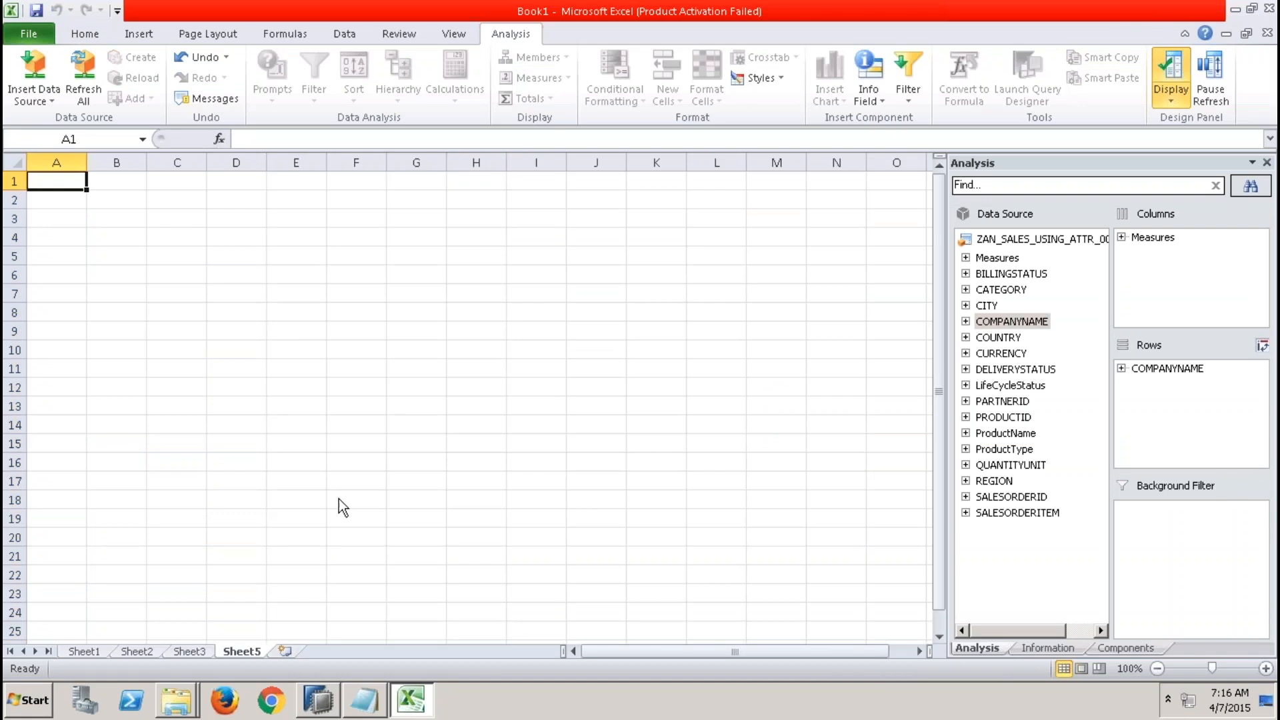
click(414, 298)
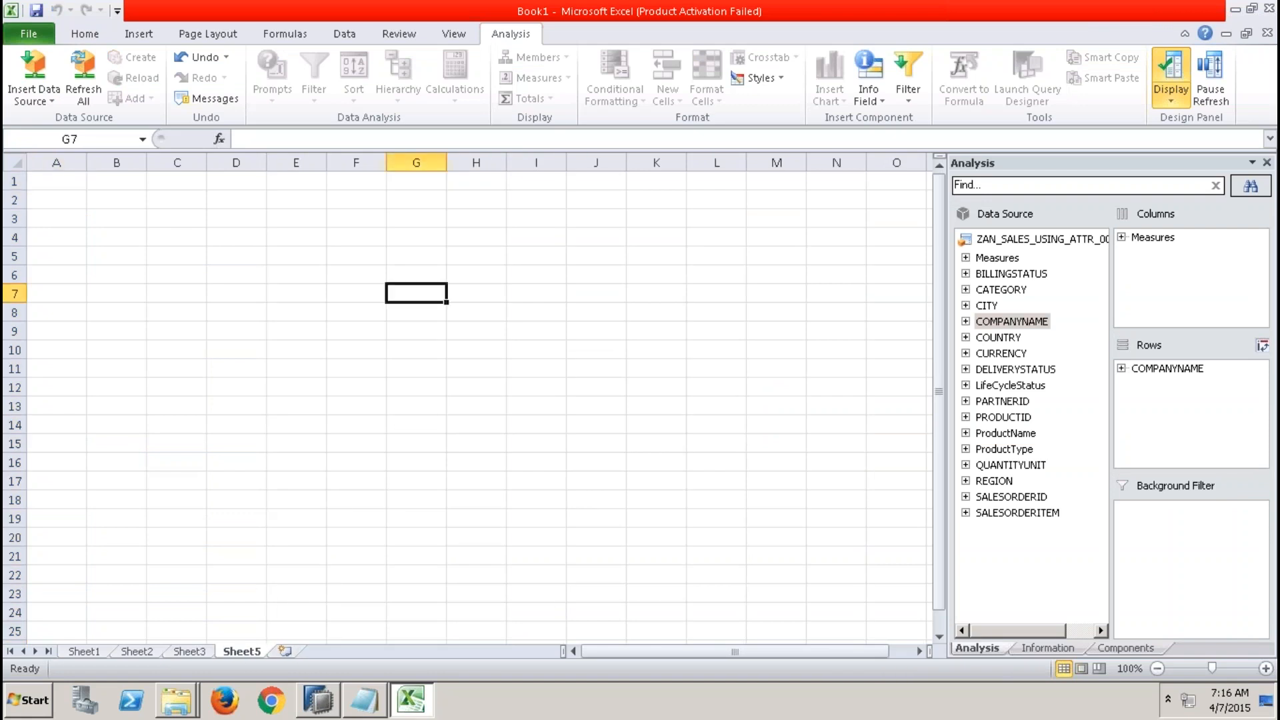
text(MANDT)
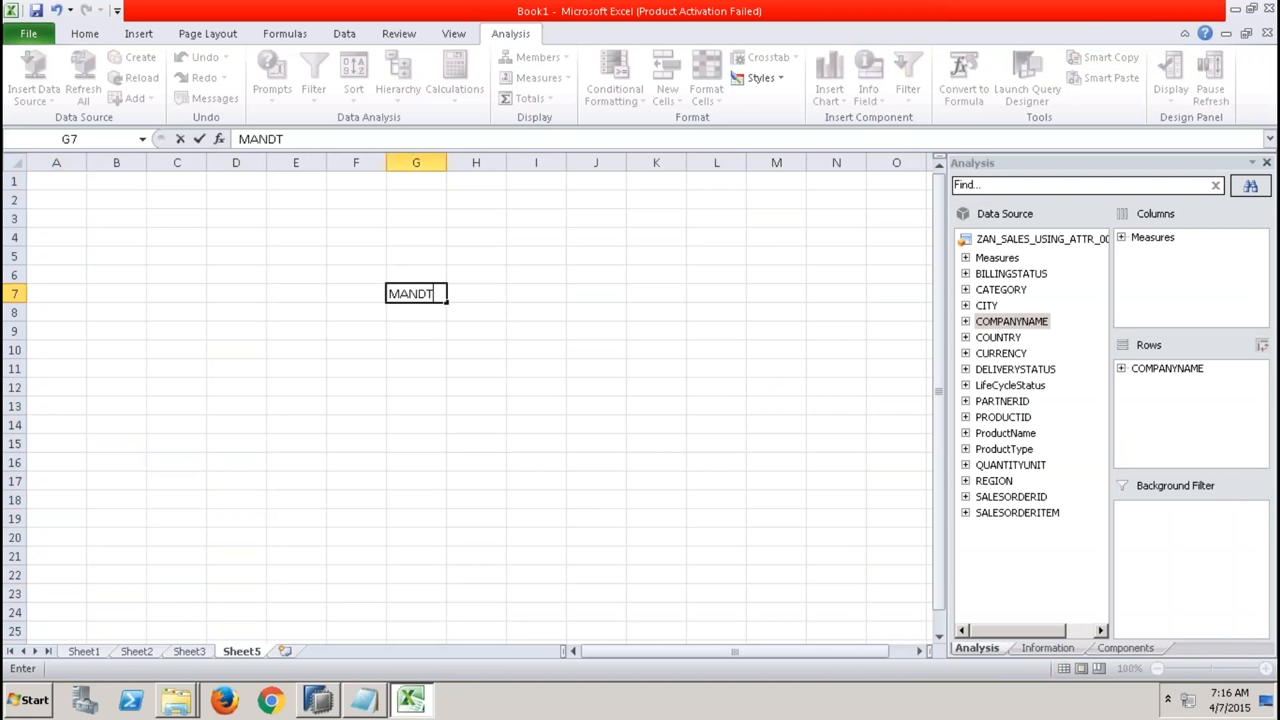
click(418, 347)
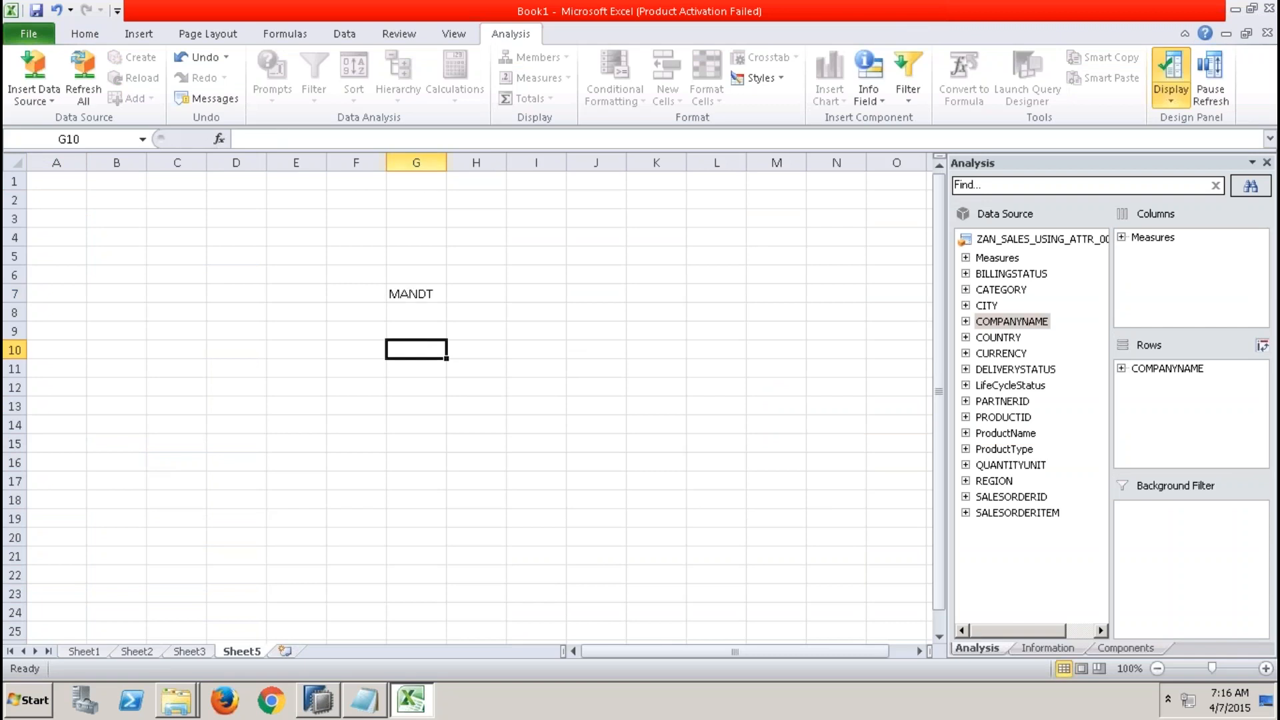
Enter the client values 100, 101, 000 and 800 in the cells below MANDT in column G.
click(416, 163)
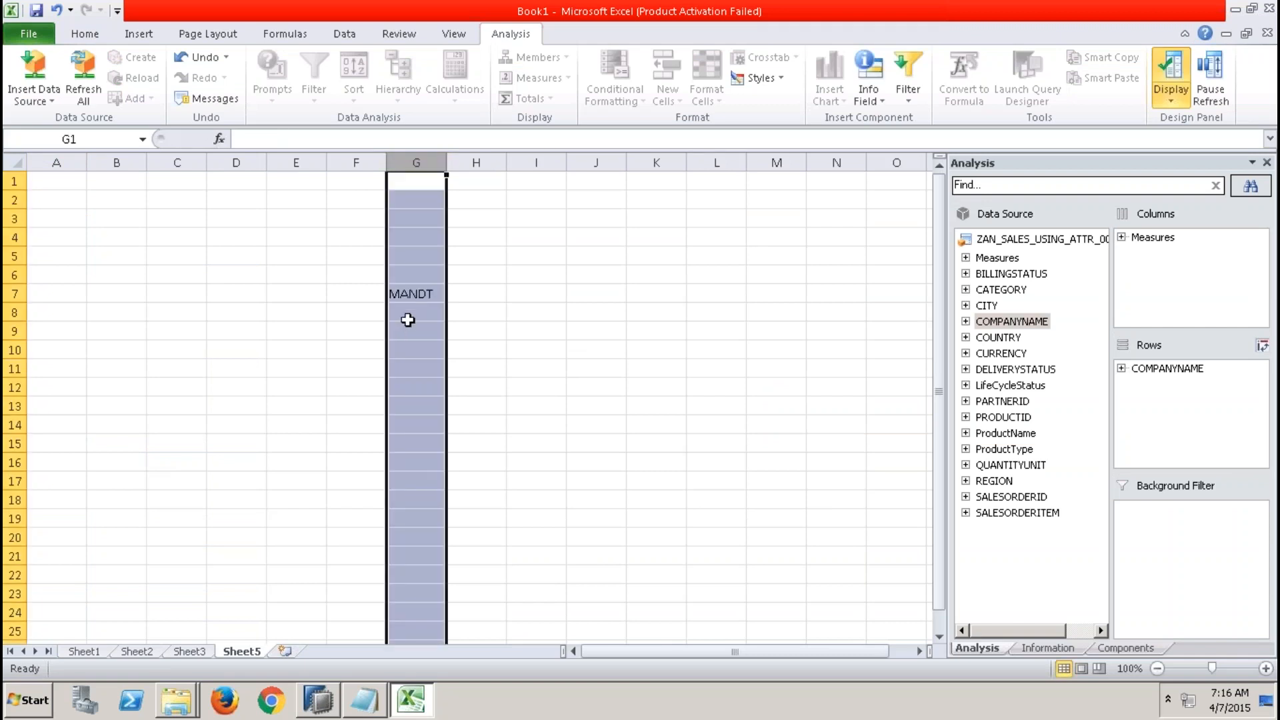
click(407, 317)
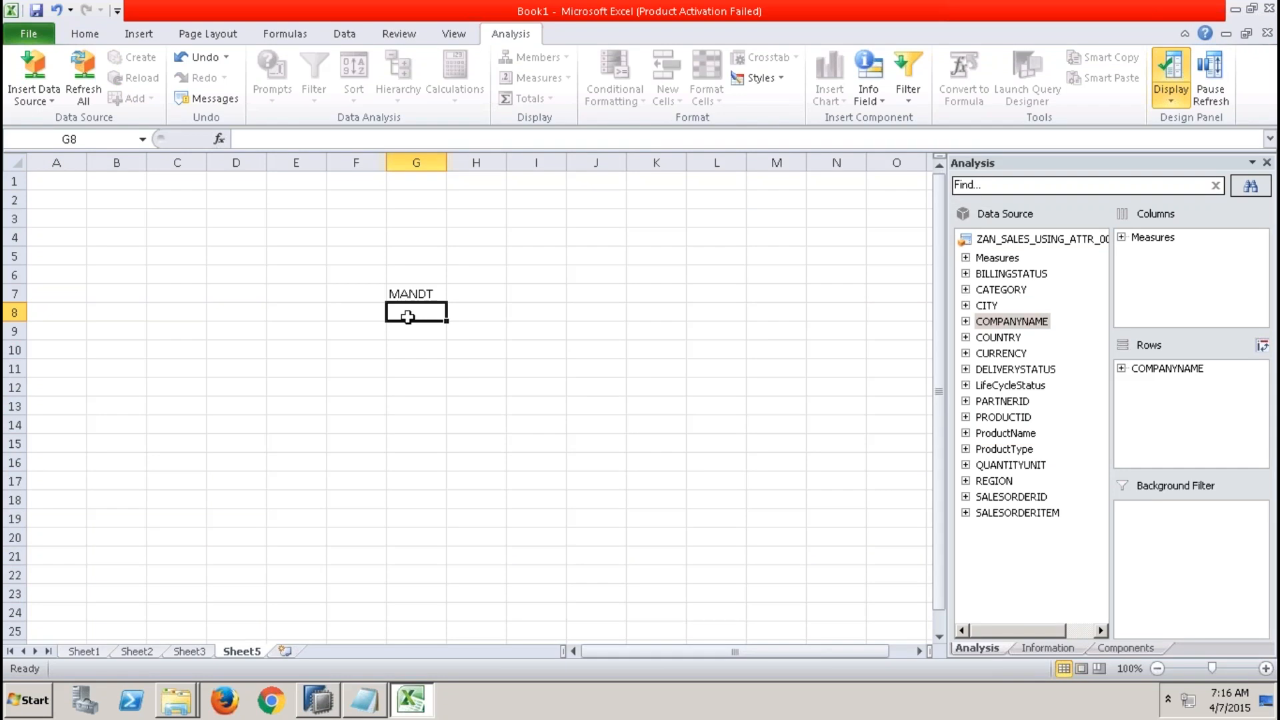
text(100)
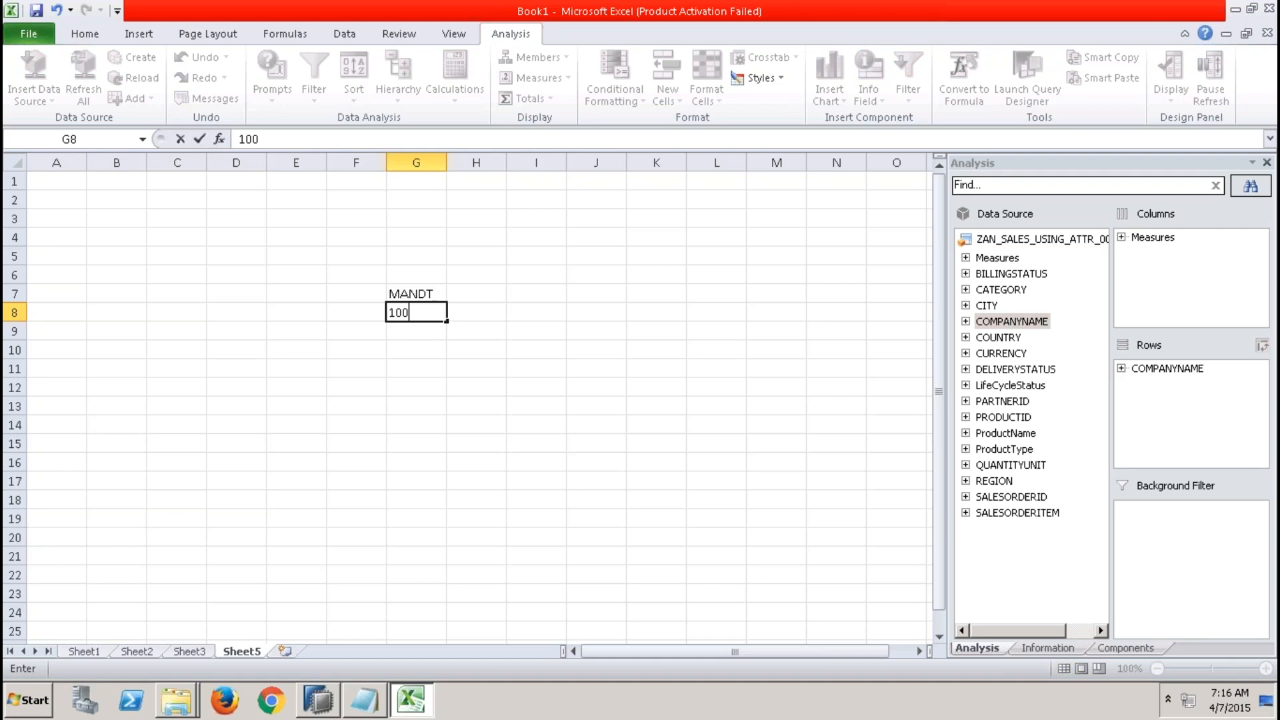
key(Return)
text(101)
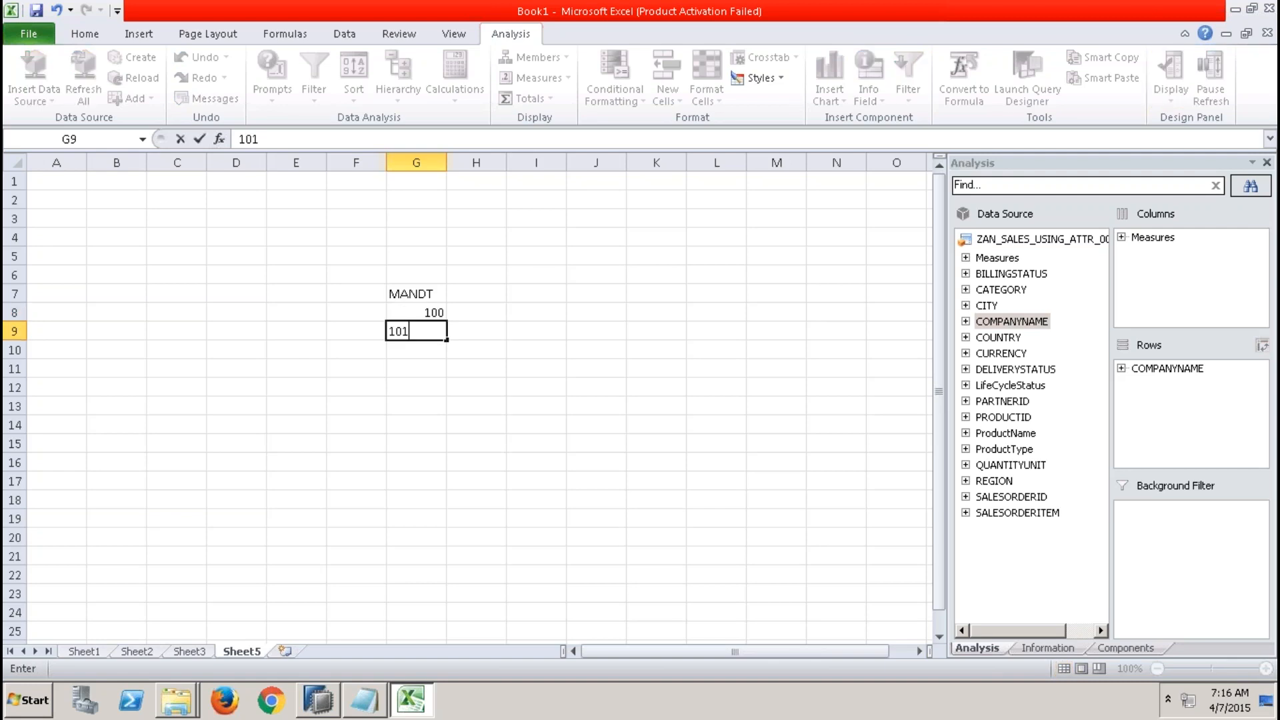
click(423, 346)
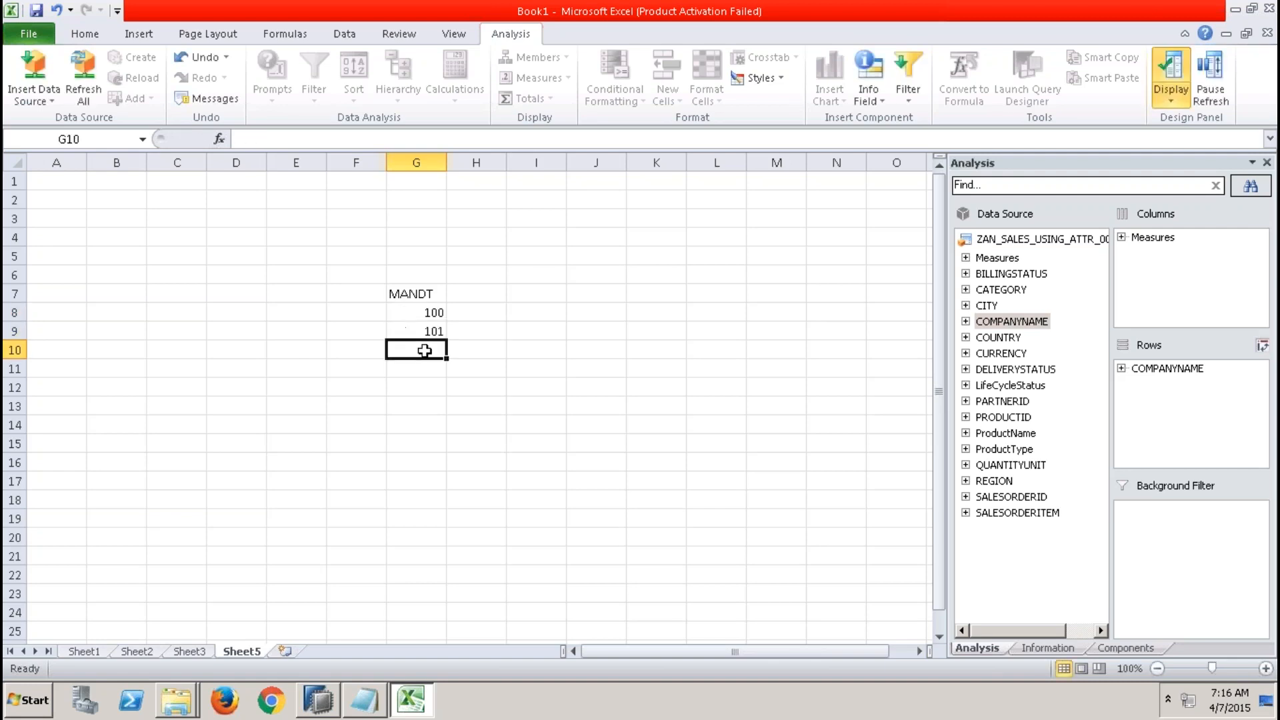
text(000)
key(Return)
text(800)
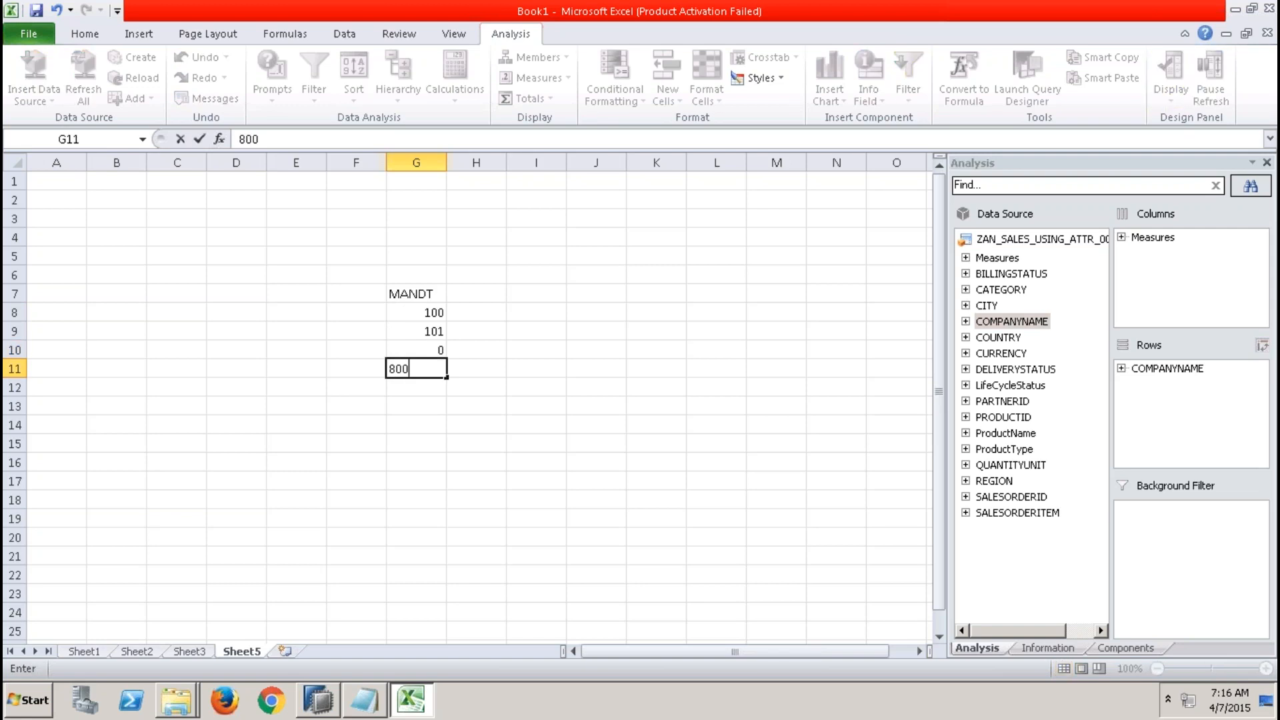
click(491, 352)
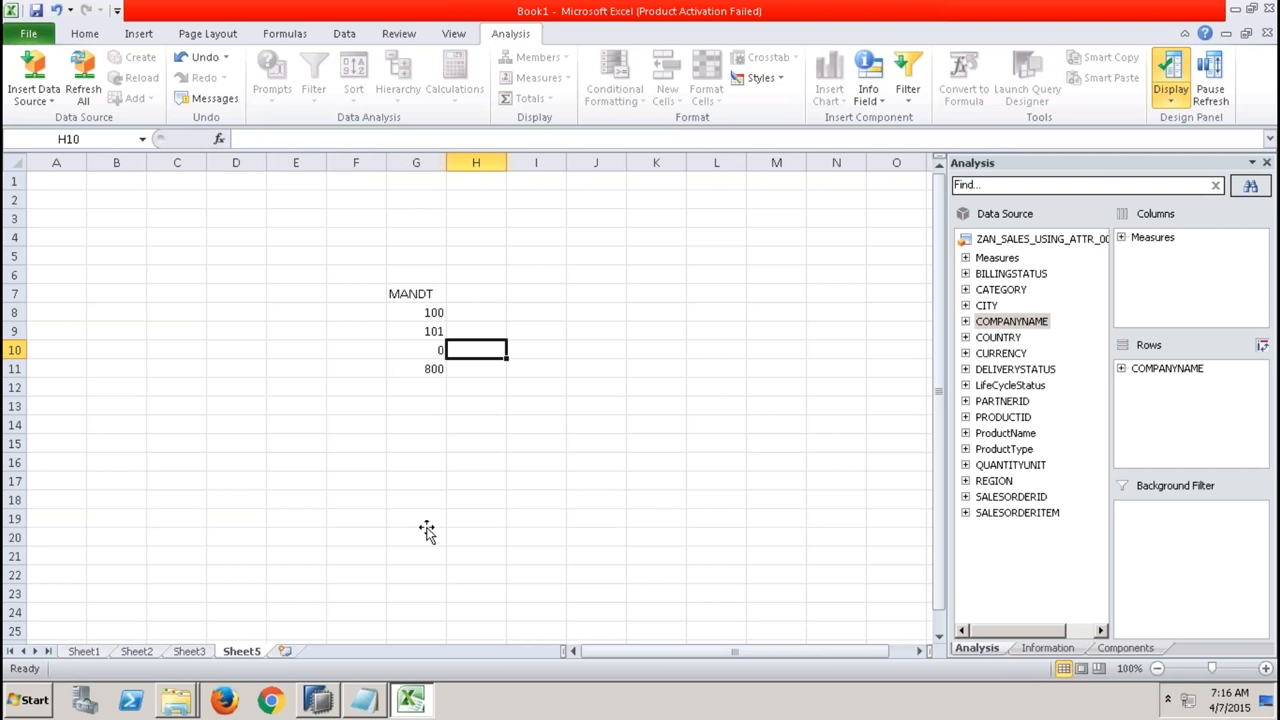
Switch back to SAP HANA Studio and set the Default Client of ZAT_BP_001 to Cross Client.
key(alt+Tab)
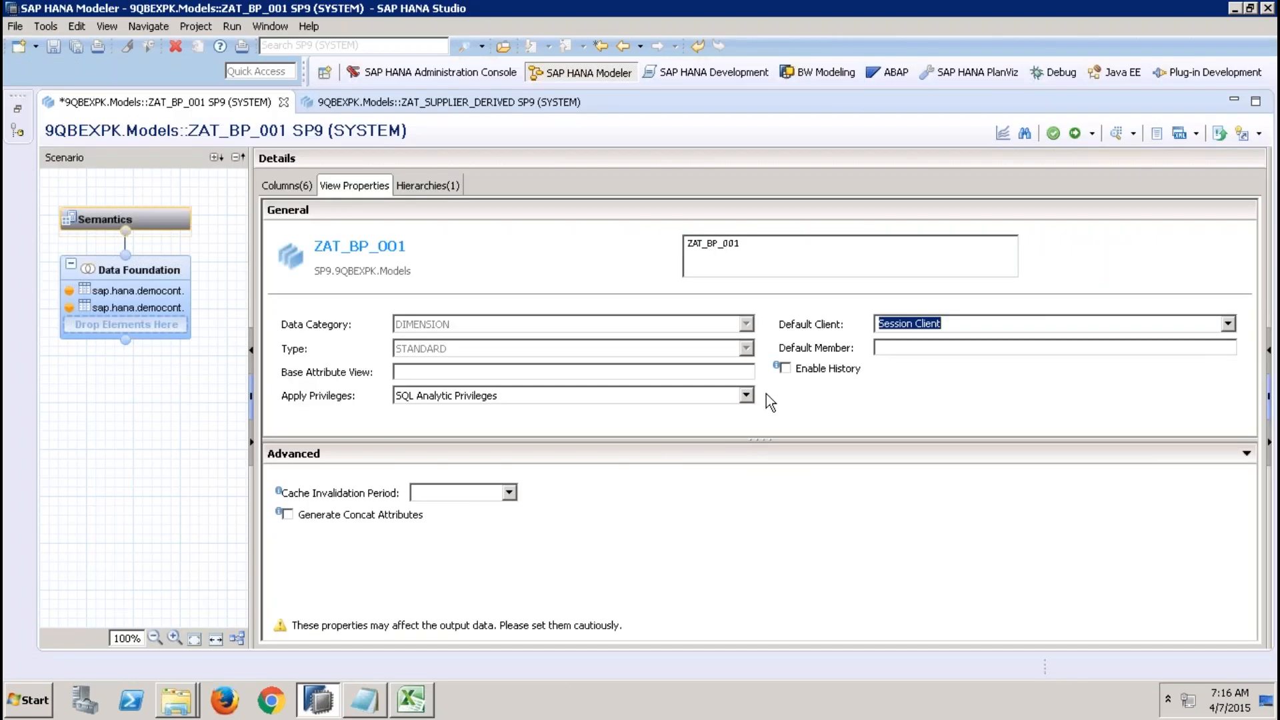
click(932, 322)
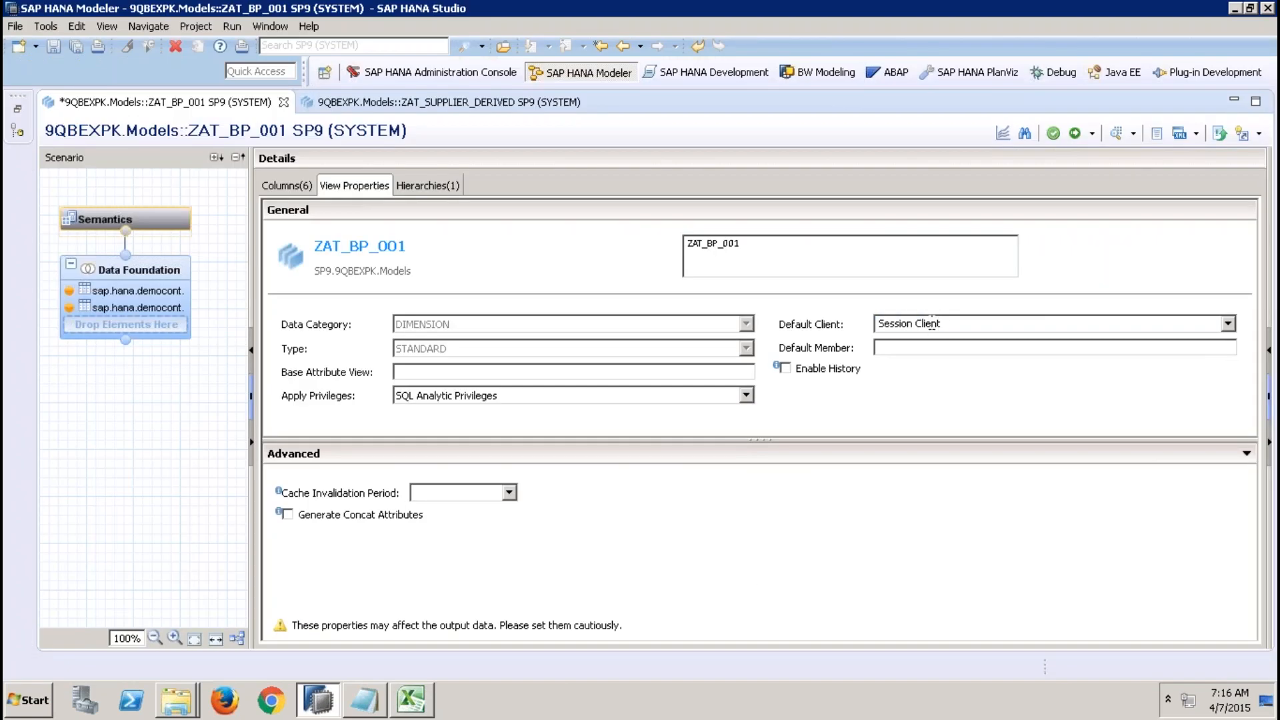
click(1227, 324)
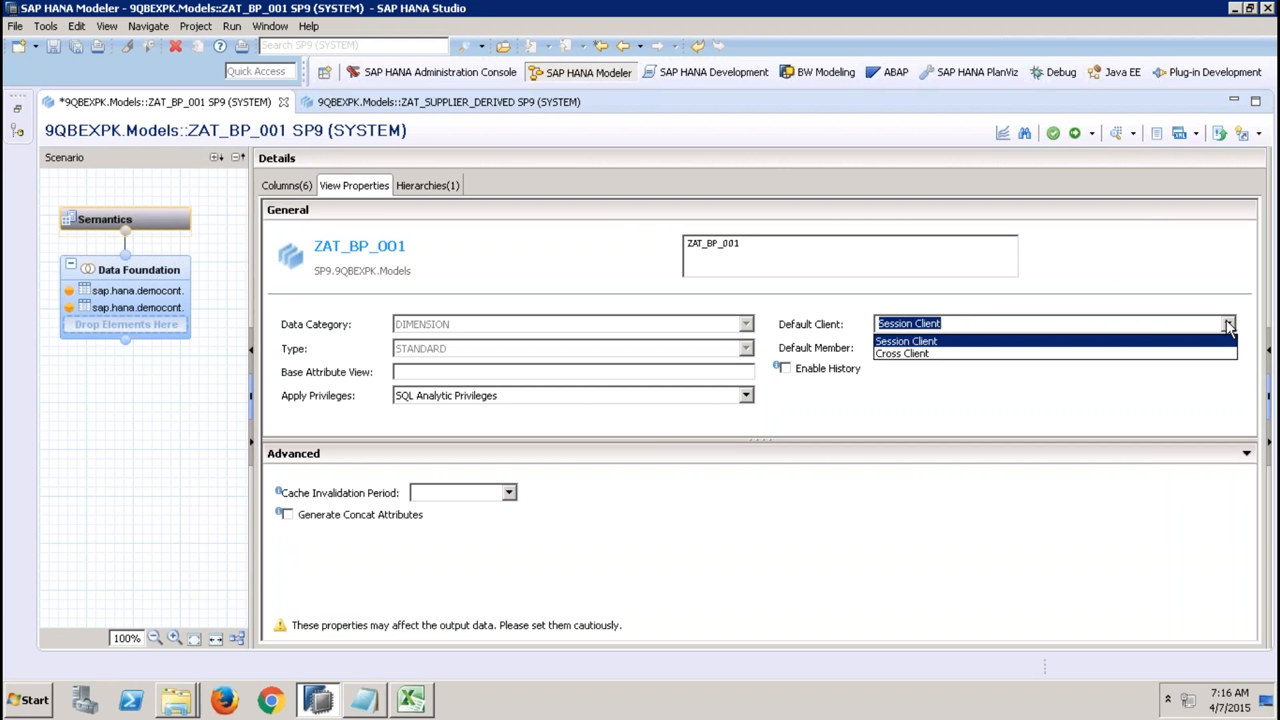
click(1118, 353)
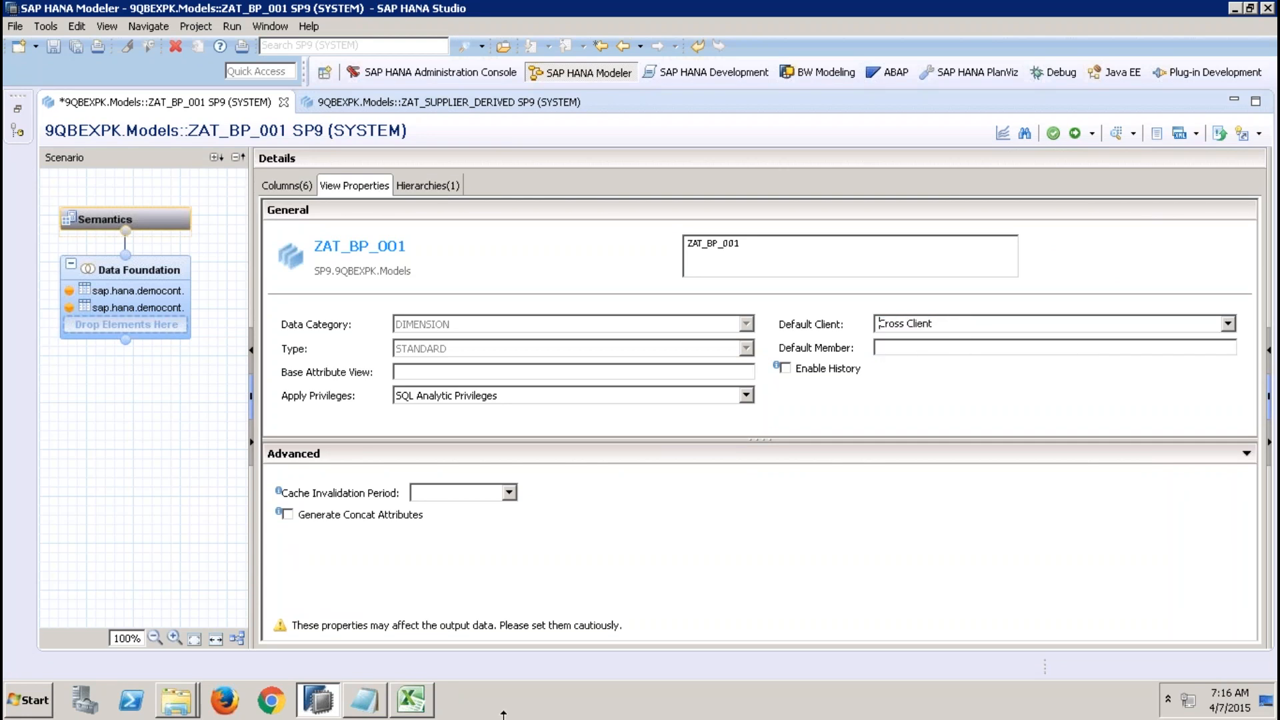
Review the client values listed under MANDT in the Excel sheet.
click(408, 706)
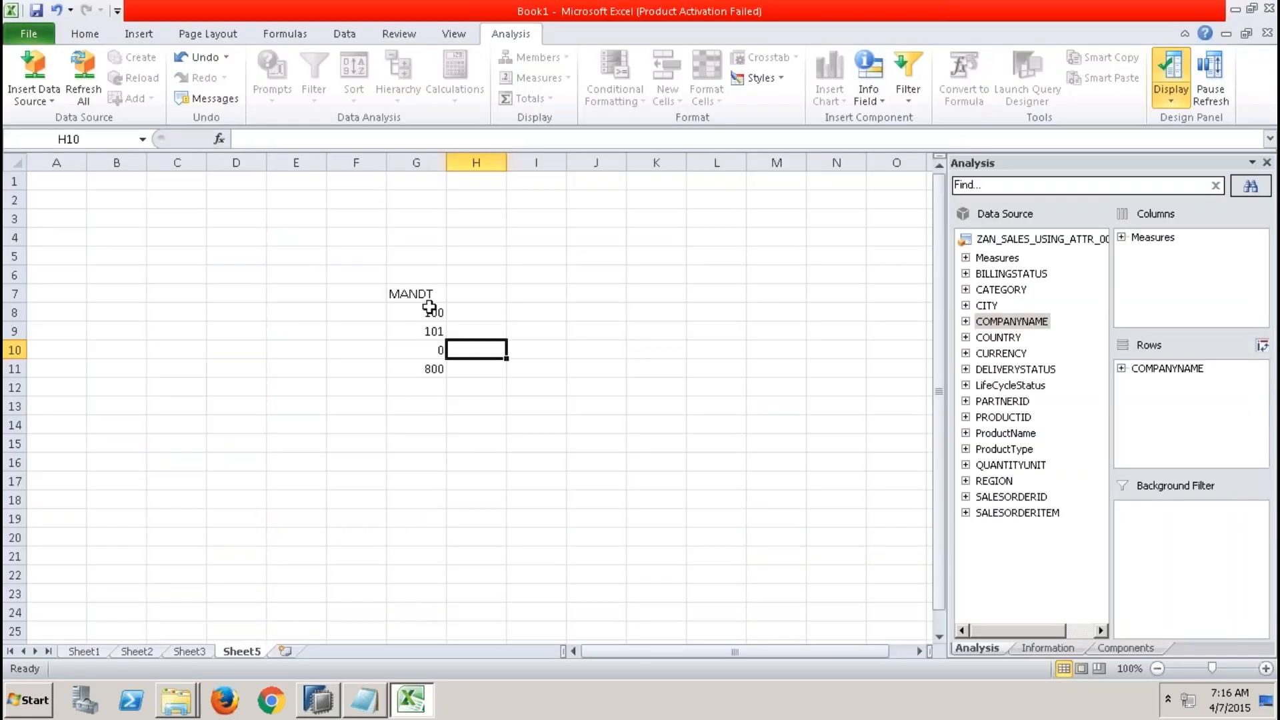
drag(429, 308, 438, 405)
drag(428, 308, 432, 398)
click(317, 700)
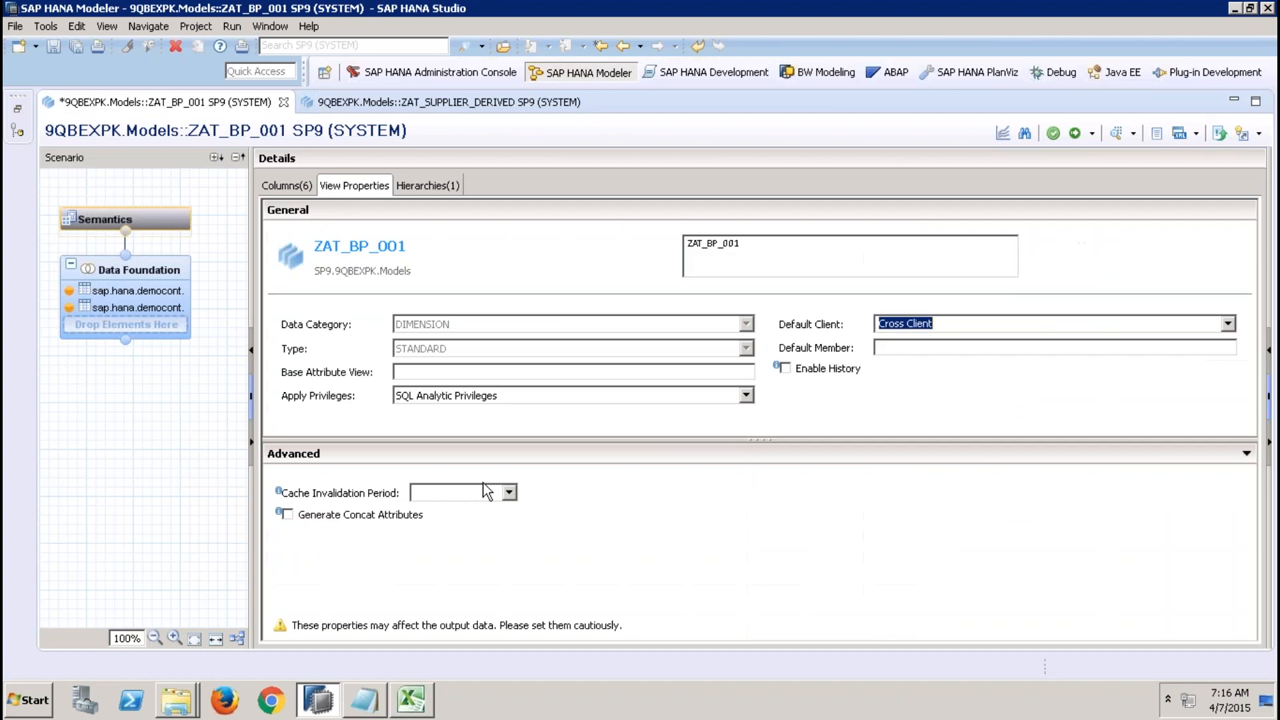
Set the Default Client of ZAT_BP_001 back to Session Client.
click(948, 320)
mouse_move(729, 21)
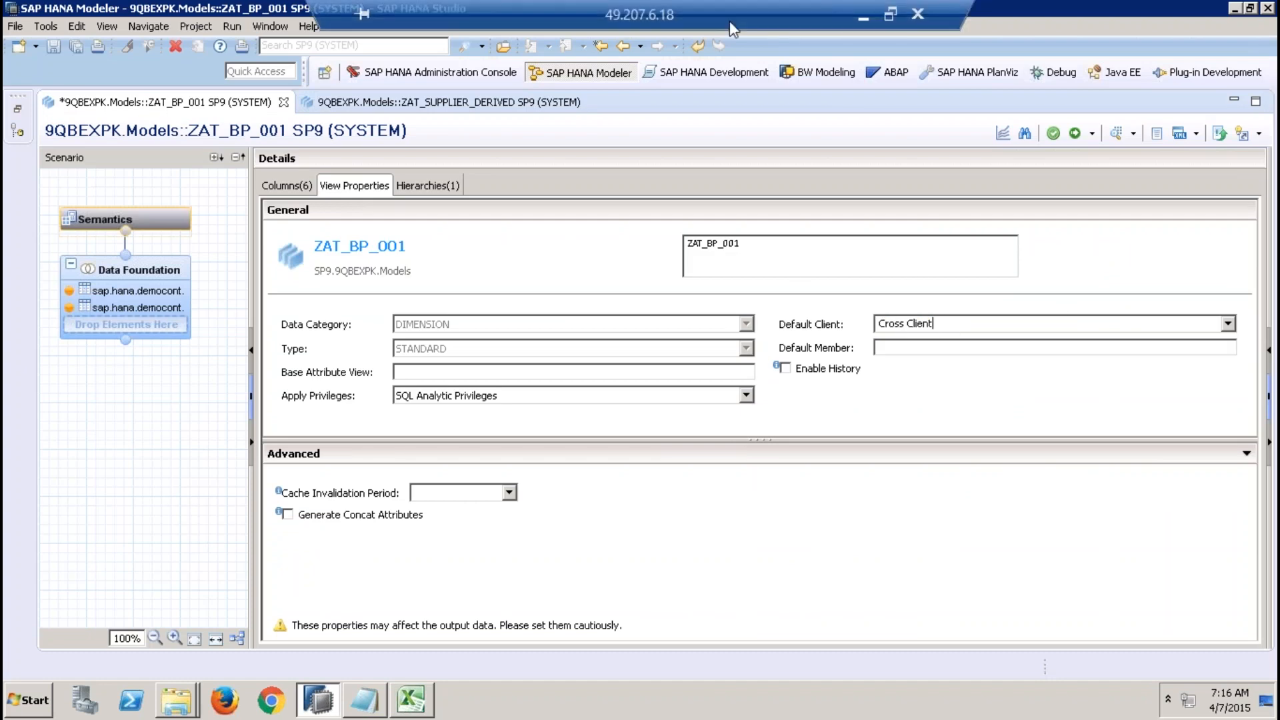
click(947, 118)
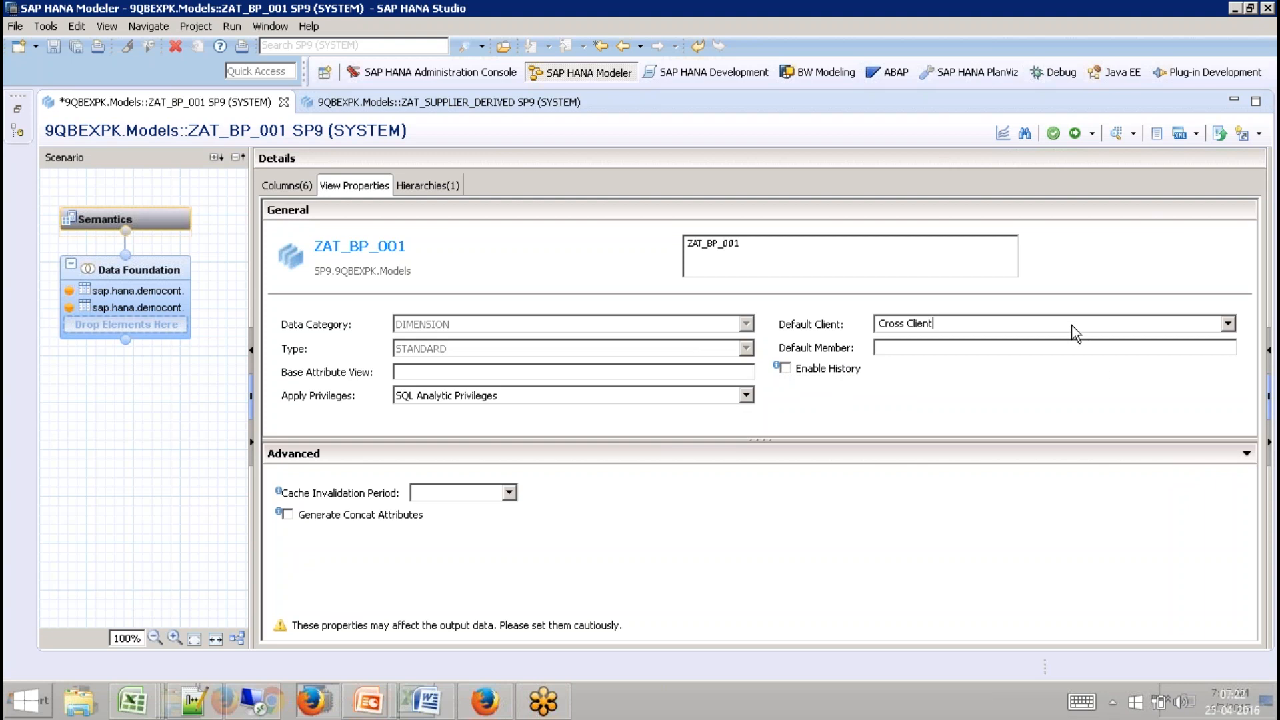
click(1210, 326)
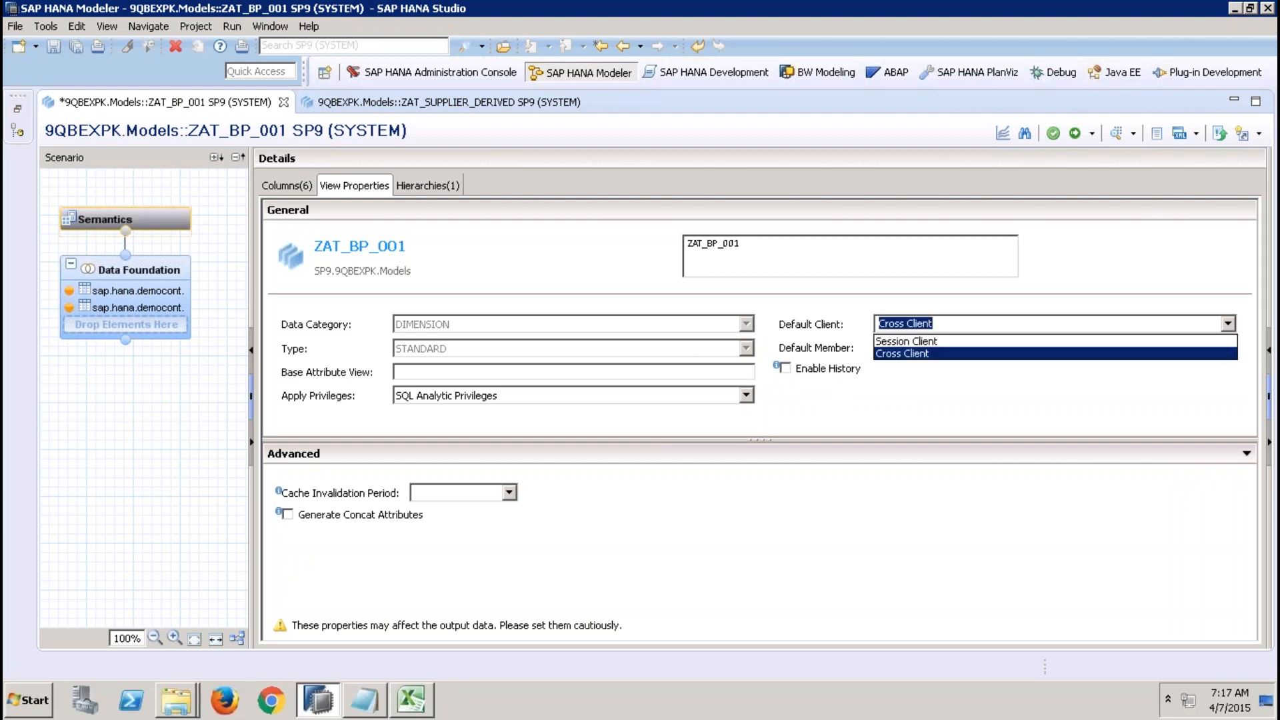
click(1151, 346)
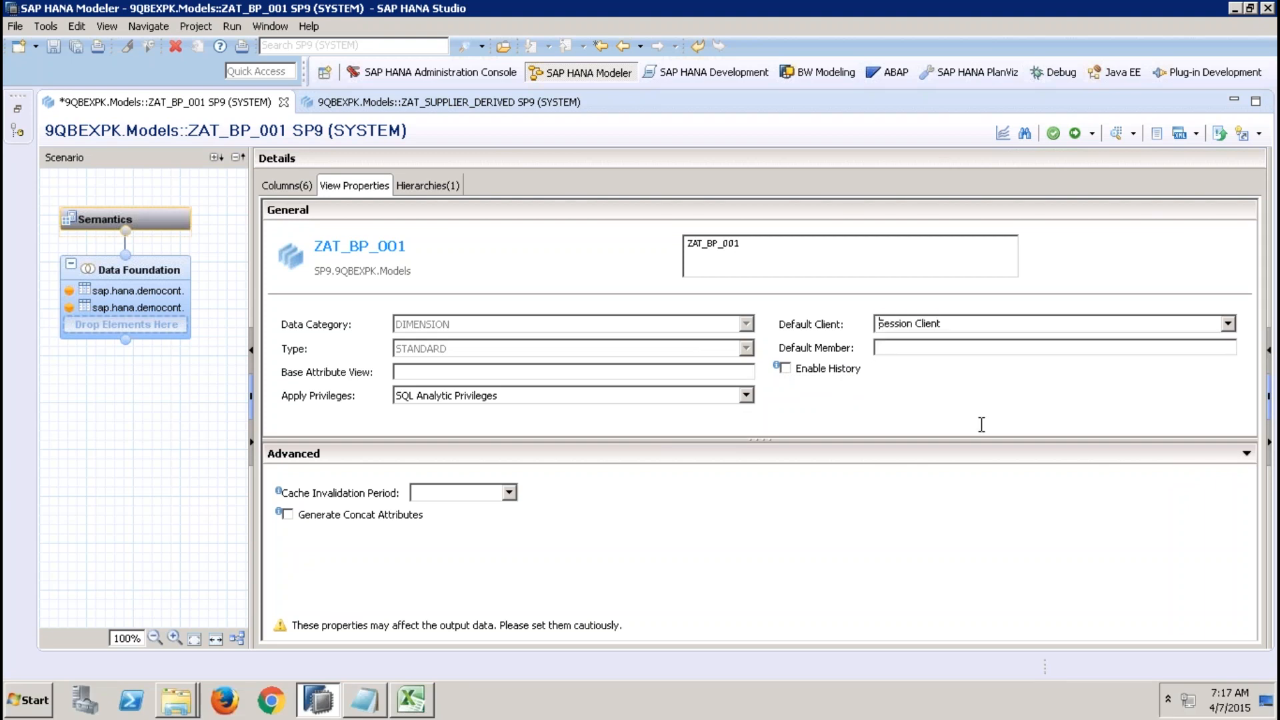
Open the DBACOCKPIT user under Security > Users and examine its Session Client field.
click(17, 119)
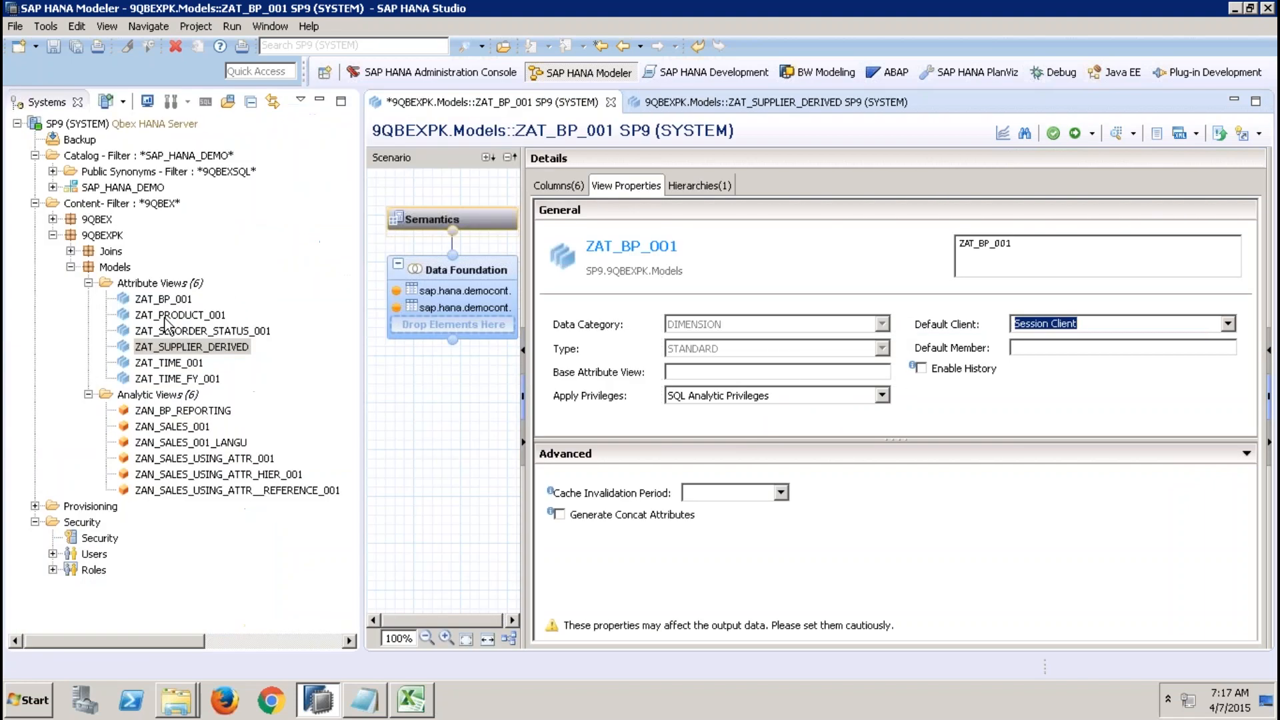
click(53, 554)
double_click(140, 604)
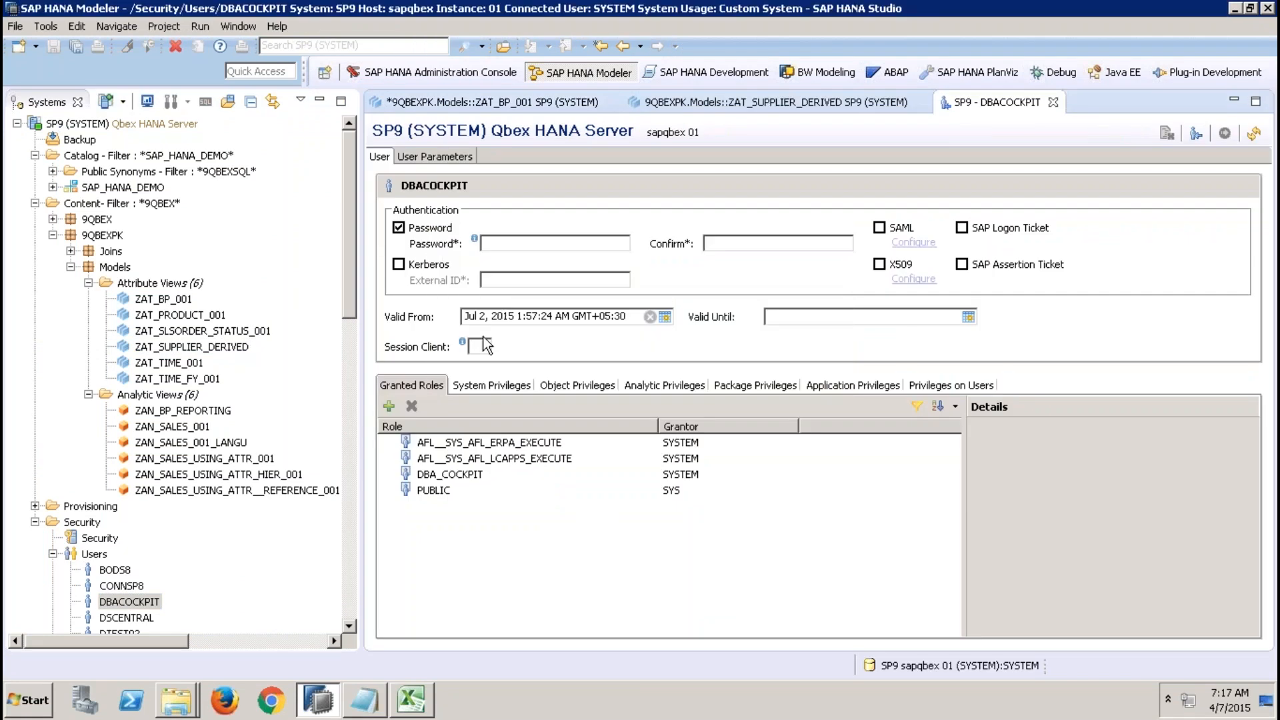
click(483, 342)
Compare the view properties of ZAT_SUPPLIER_DERIVED and ZAT_BP_001 with the client values in Excel.
click(745, 106)
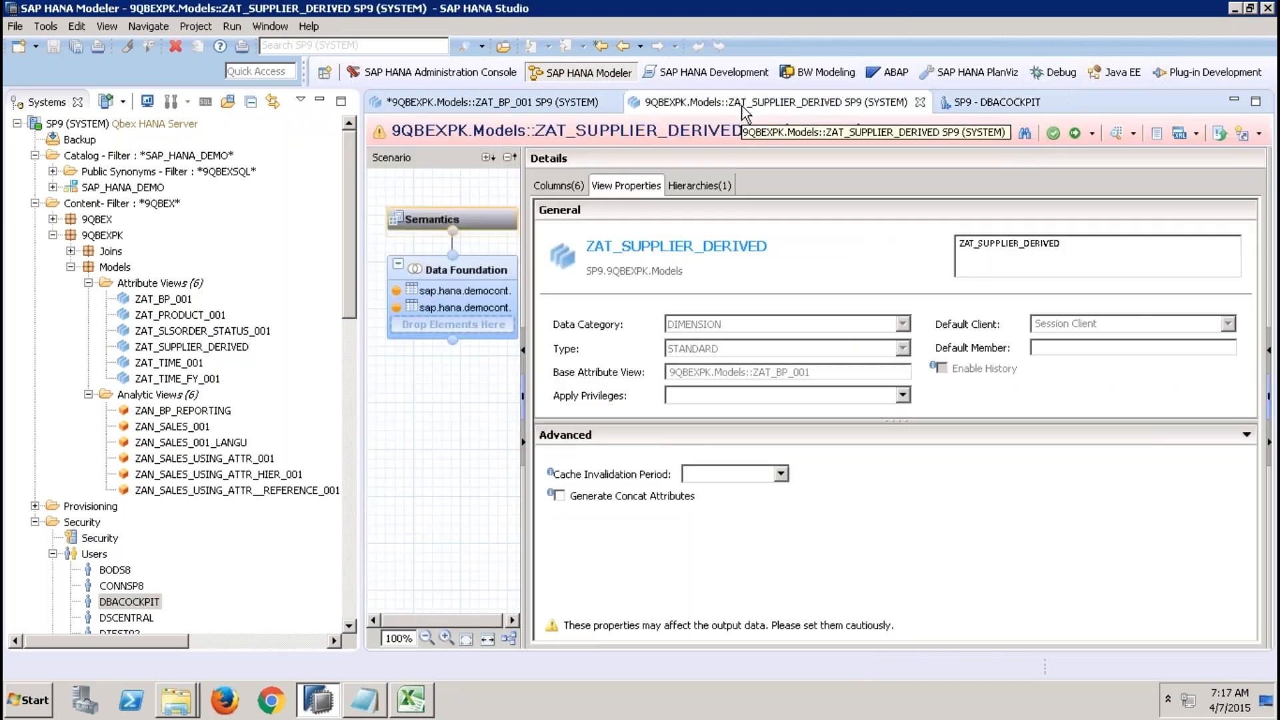
click(537, 106)
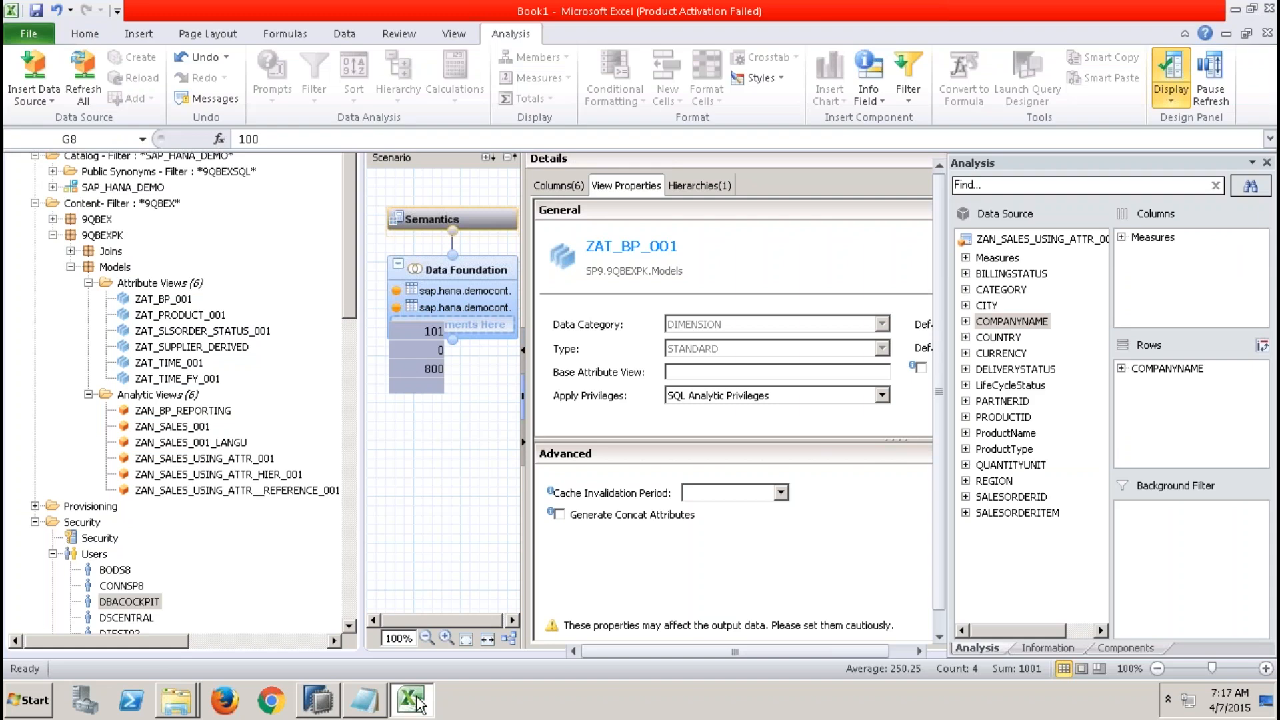
click(412, 700)
click(429, 314)
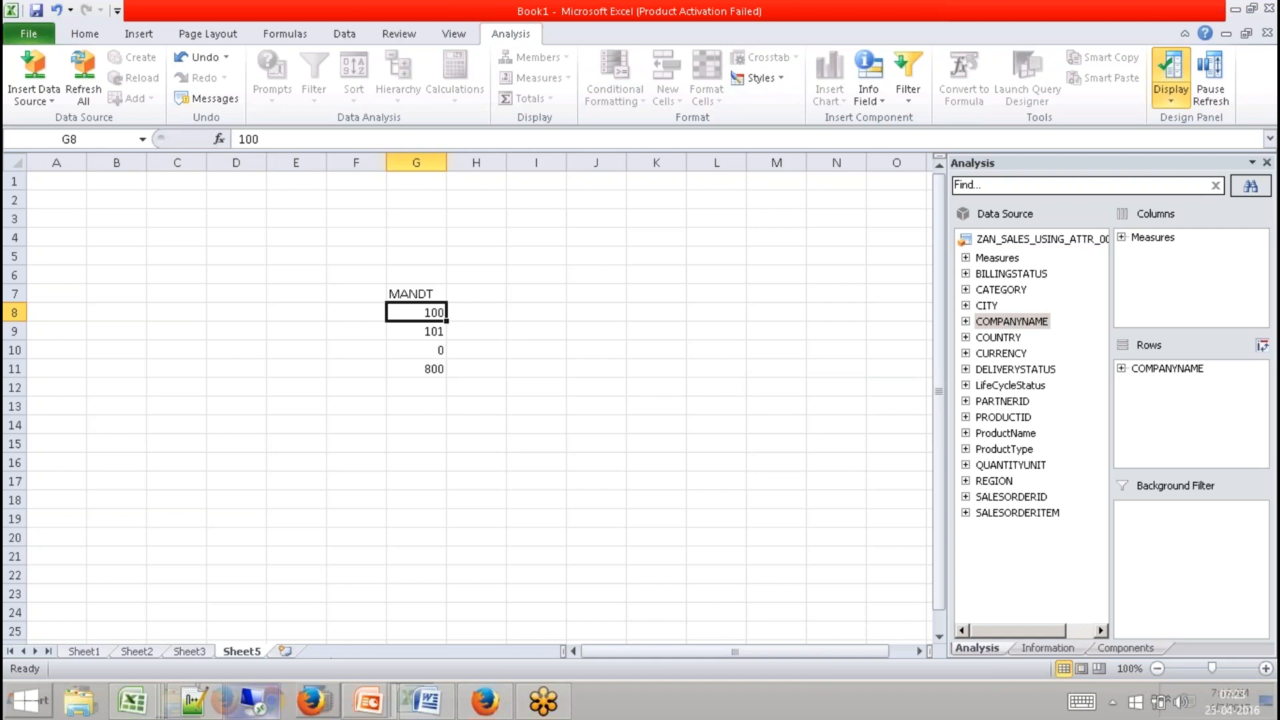
click(363, 541)
key(alt+Tab)
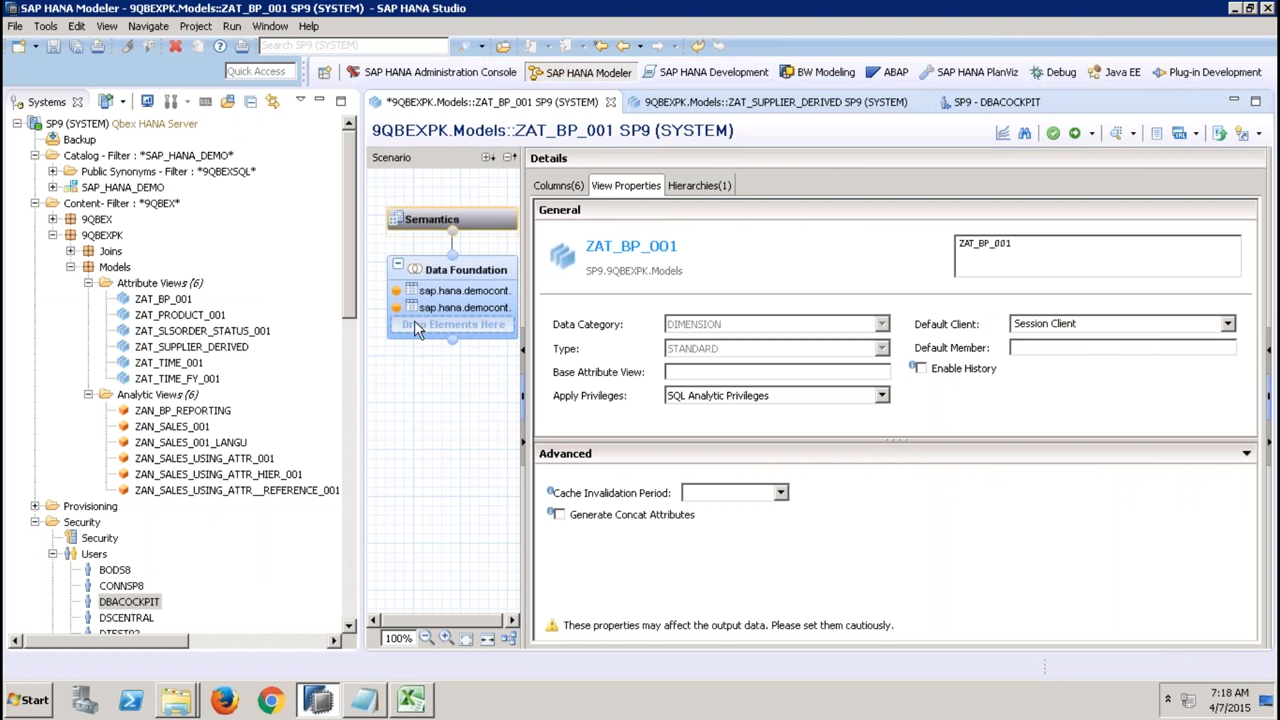
Close the ZAT_BP_001, ZAT_SUPPLIER_DERIVED and DBACOCKPIT editors without saving changes to ZAT_BP_001.
click(350, 294)
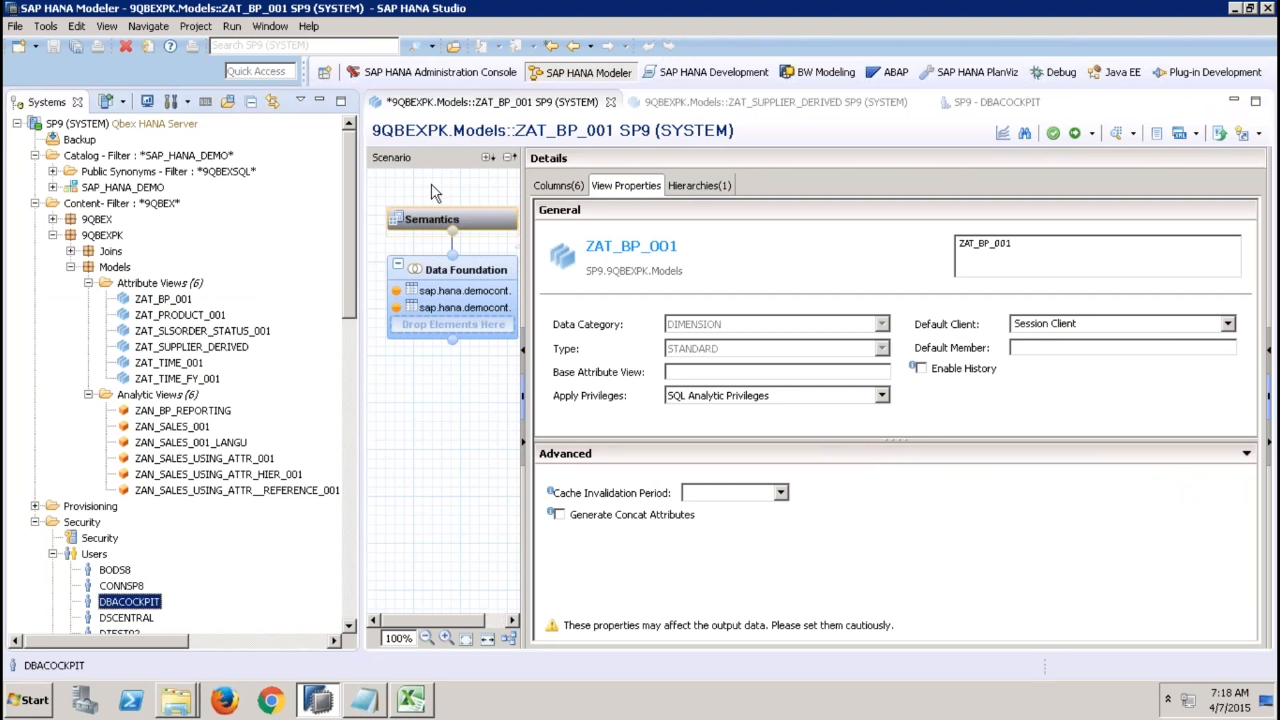
click(615, 102)
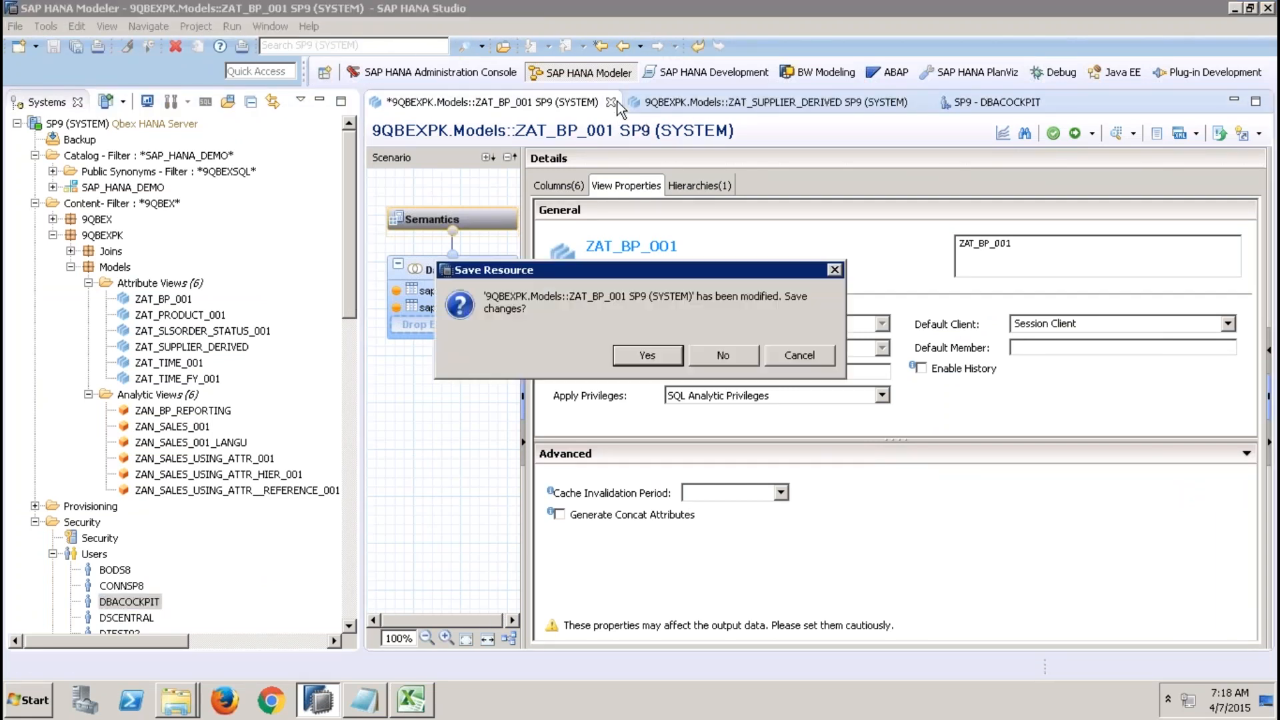
click(708, 350)
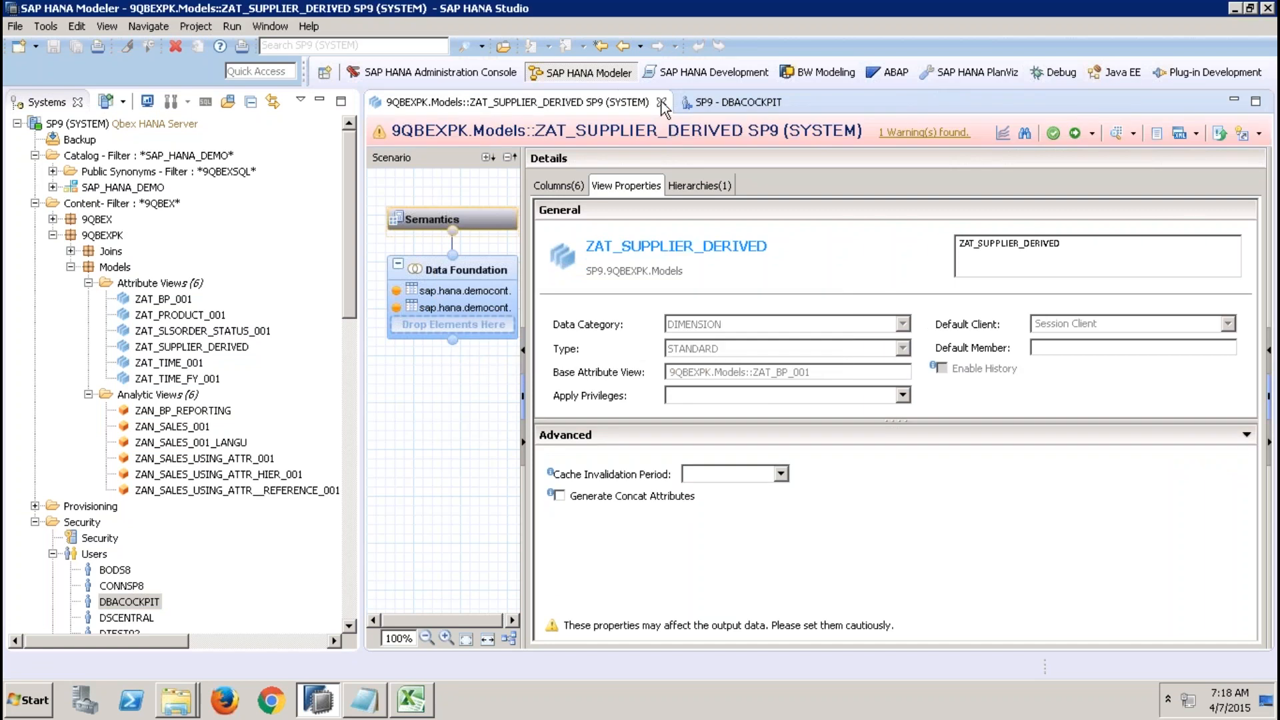
click(662, 102)
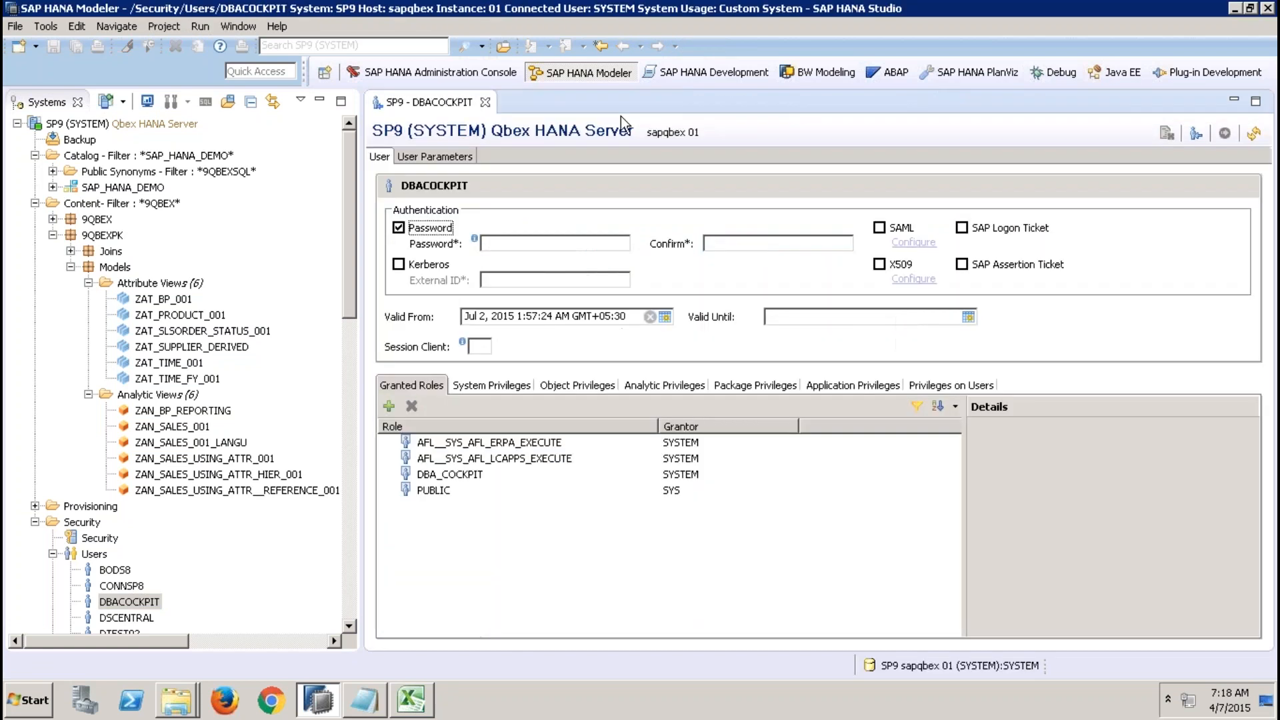
click(485, 102)
Create a new standard attribute view named ZAT_MANDT in the 9QBEXPK.Models package.
click(178, 282)
right_click(179, 282)
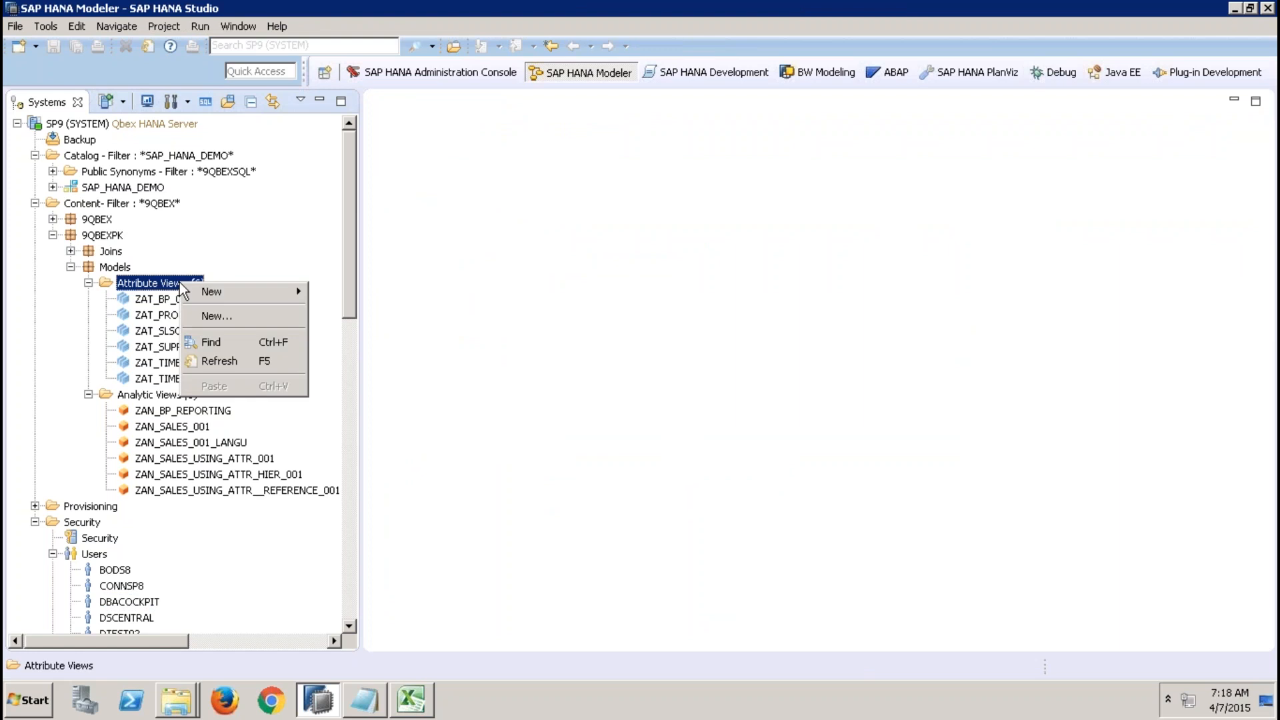
click(230, 314)
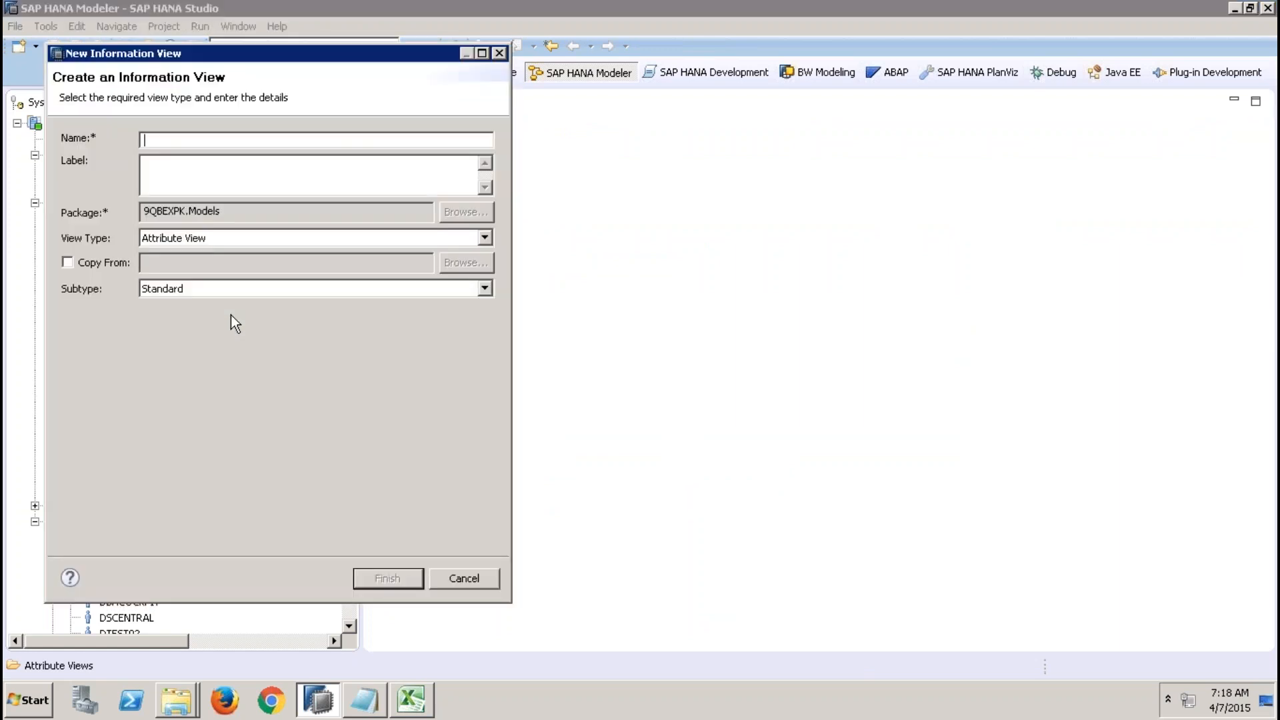
text(ZAT_MANDT)
key(Tab)
click(381, 585)
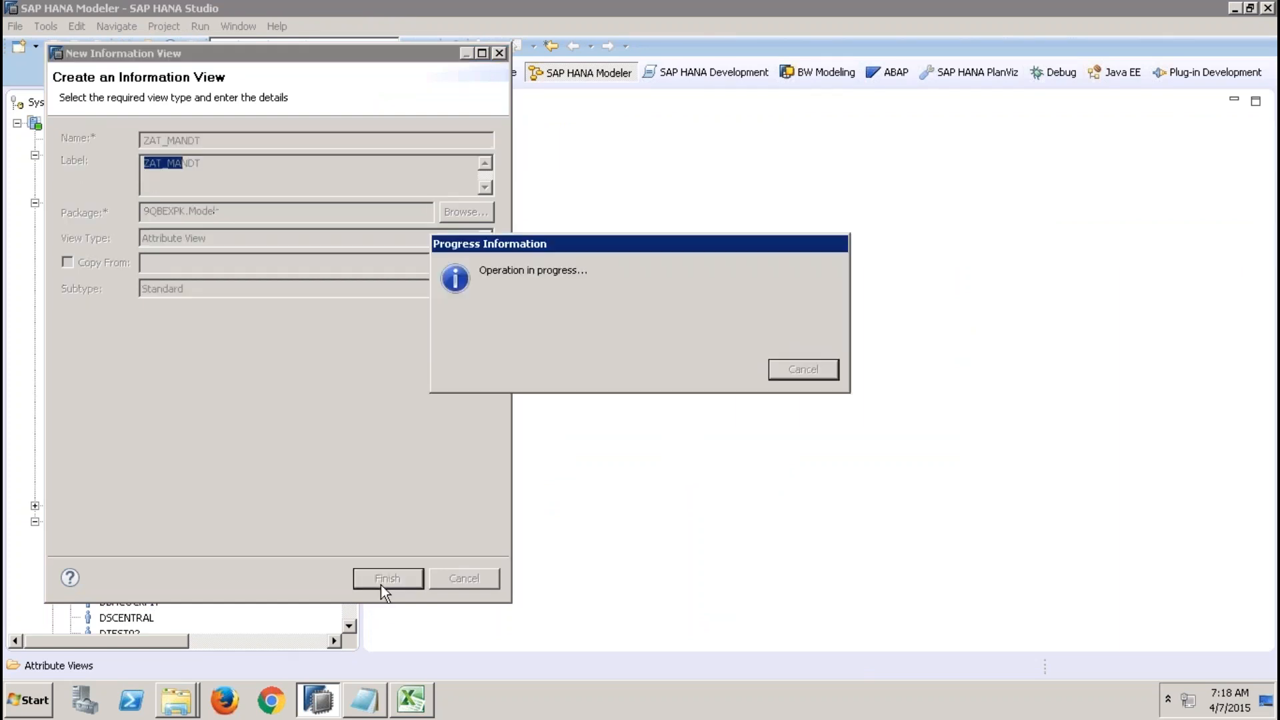
click(487, 277)
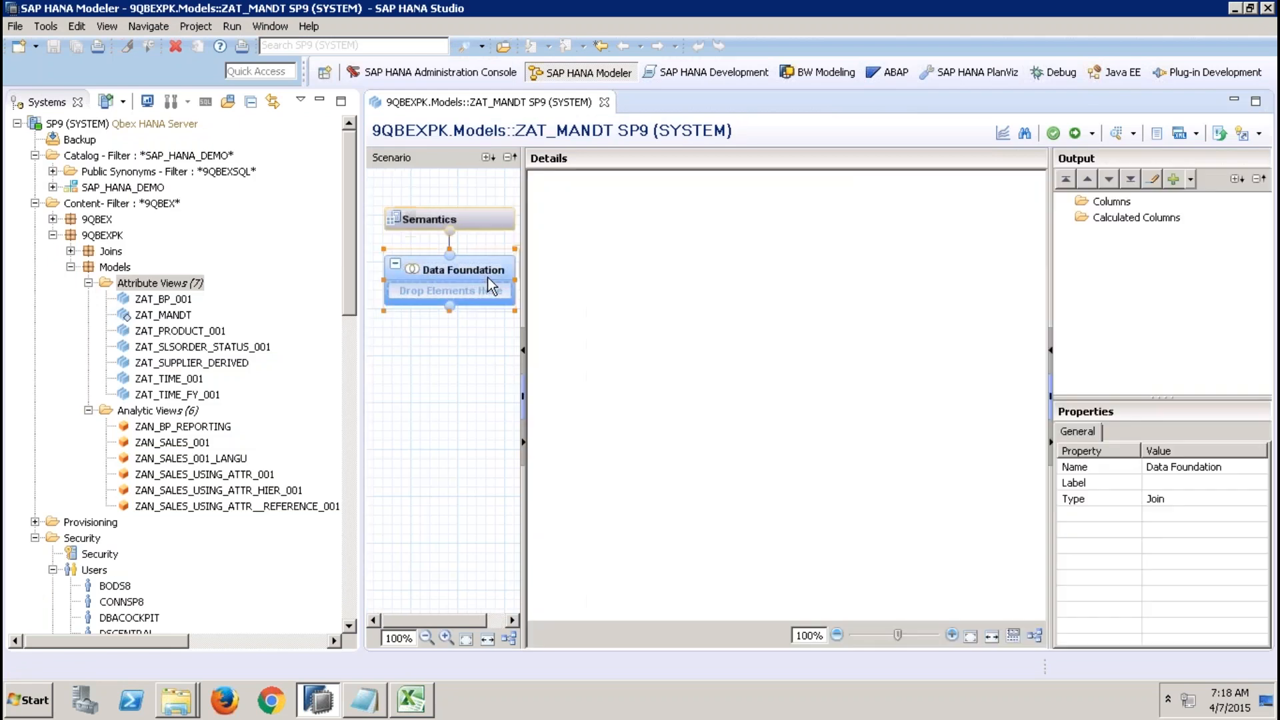
Search for and add the VBAK table from the QBEX7SLT schema to the data foundation.
right_click(678, 286)
click(705, 295)
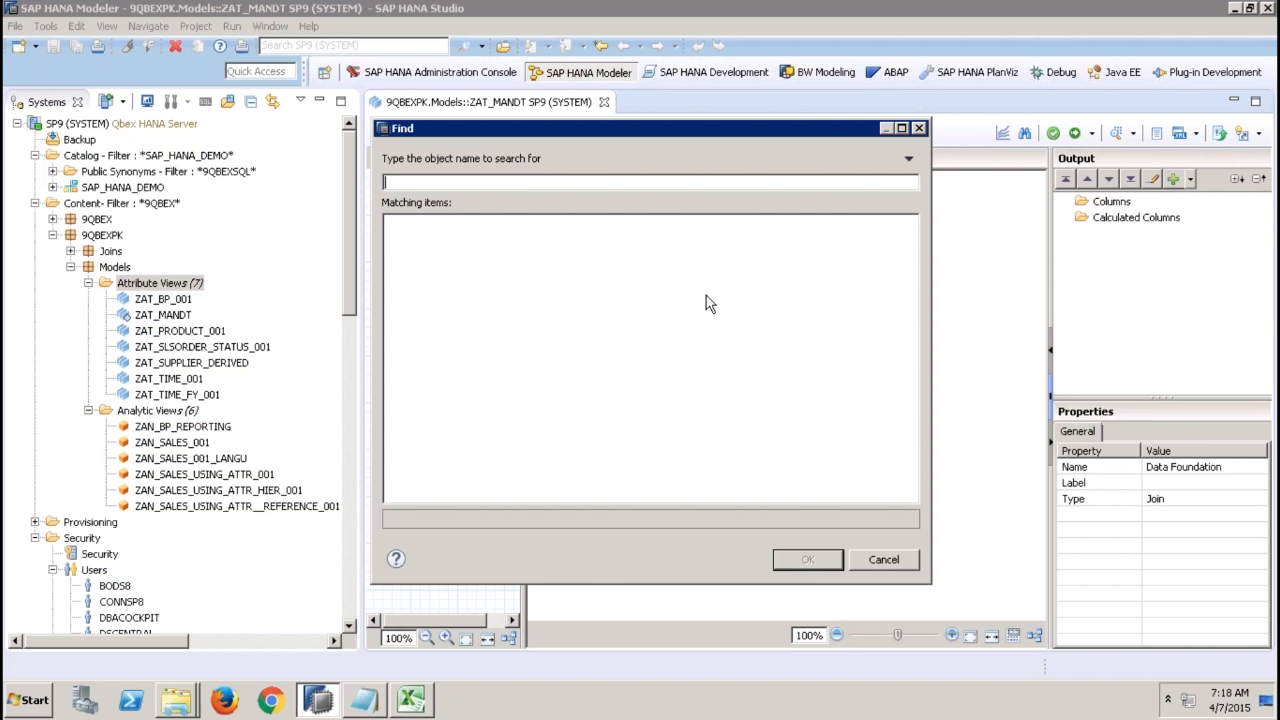
text(SLT)
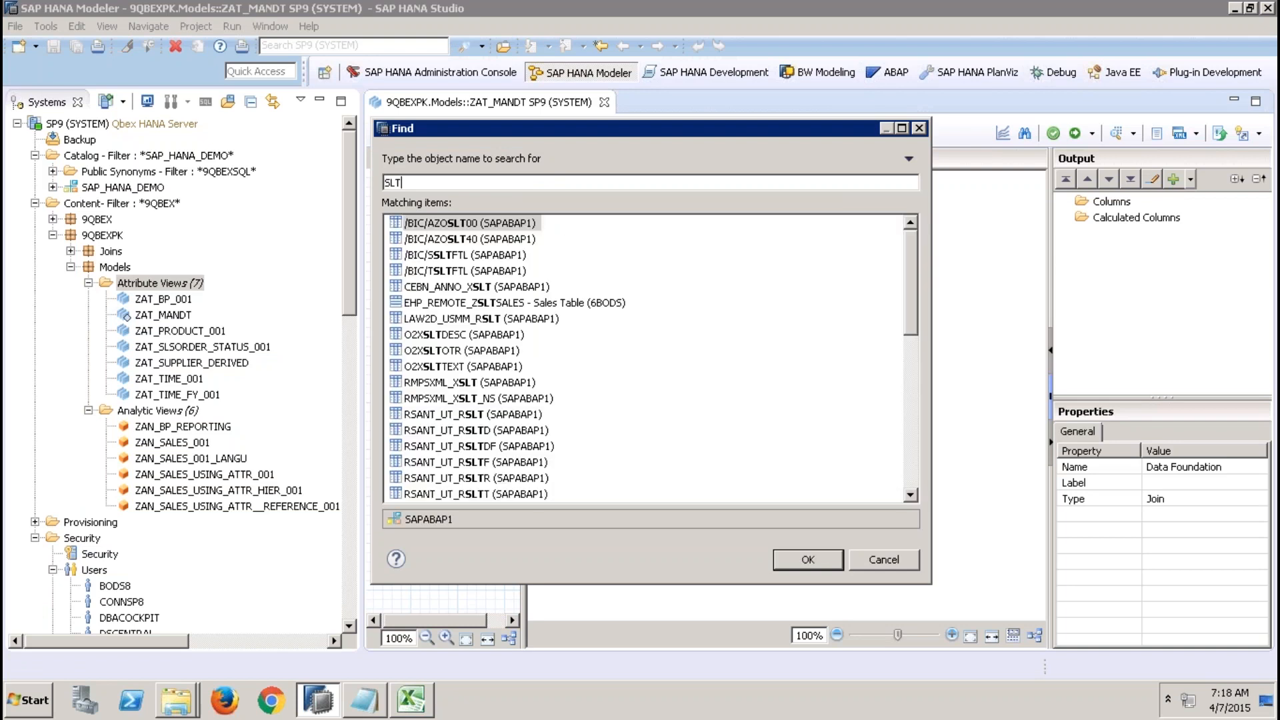
key(BackSpace)
key(BackSpace)
key(BackSpace)
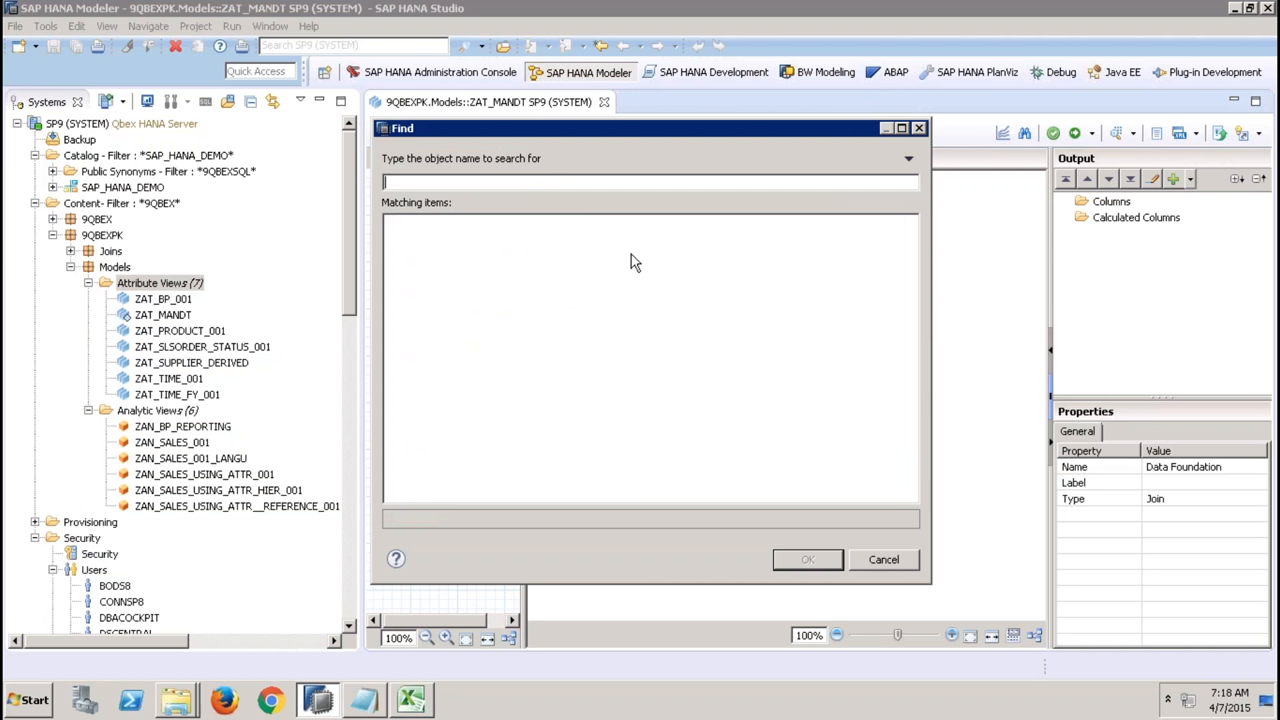
text(VBAK)
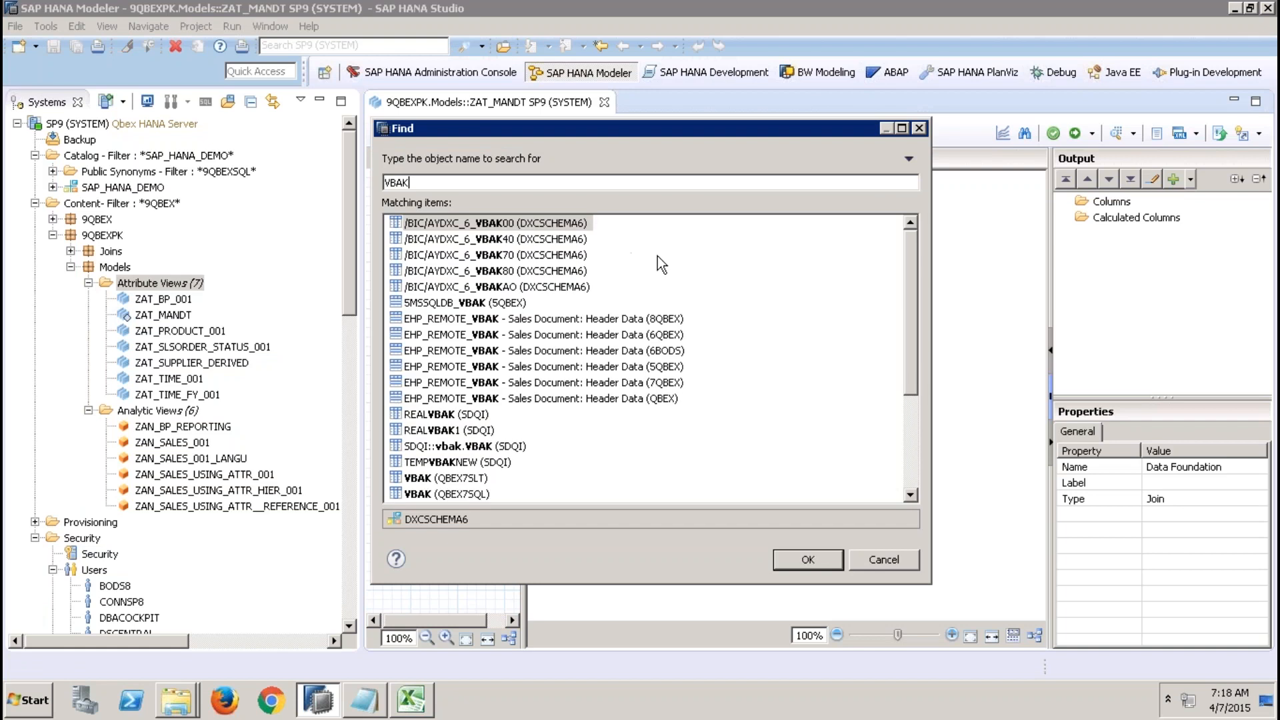
double_click(465, 477)
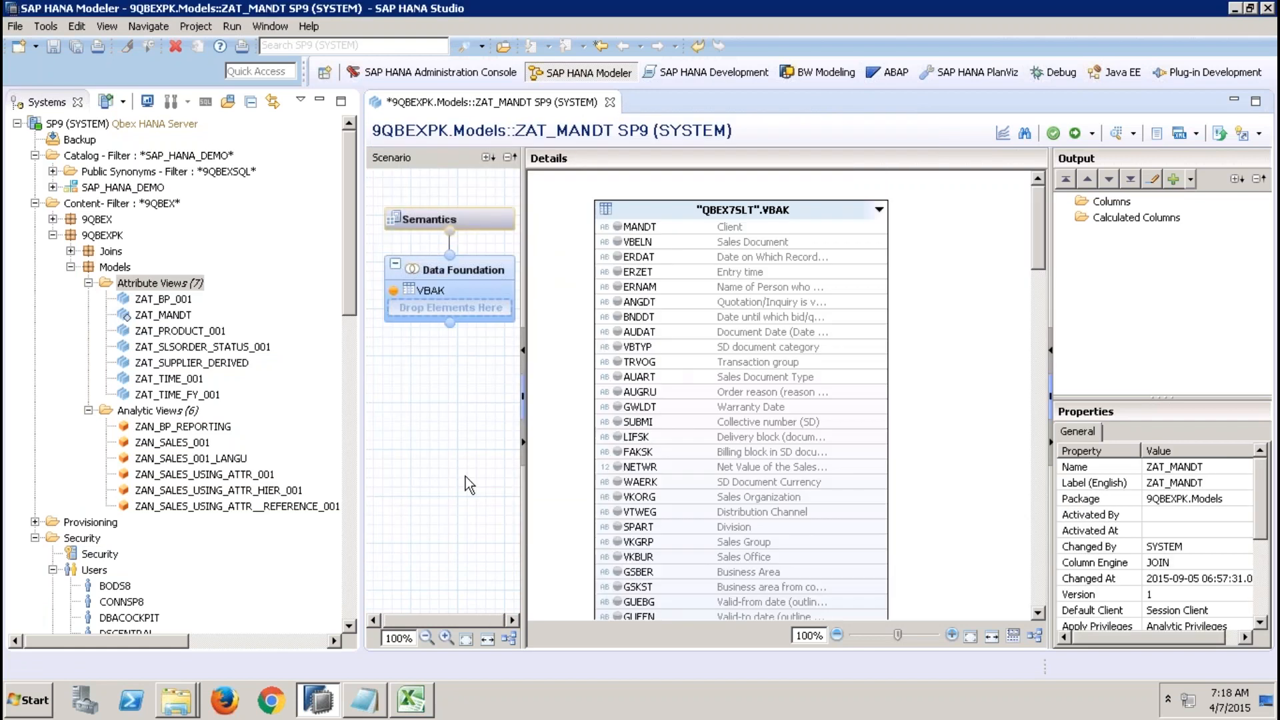
Add the MANDT, VBELN and AUART columns of VBAK to the output.
click(617, 226)
click(618, 241)
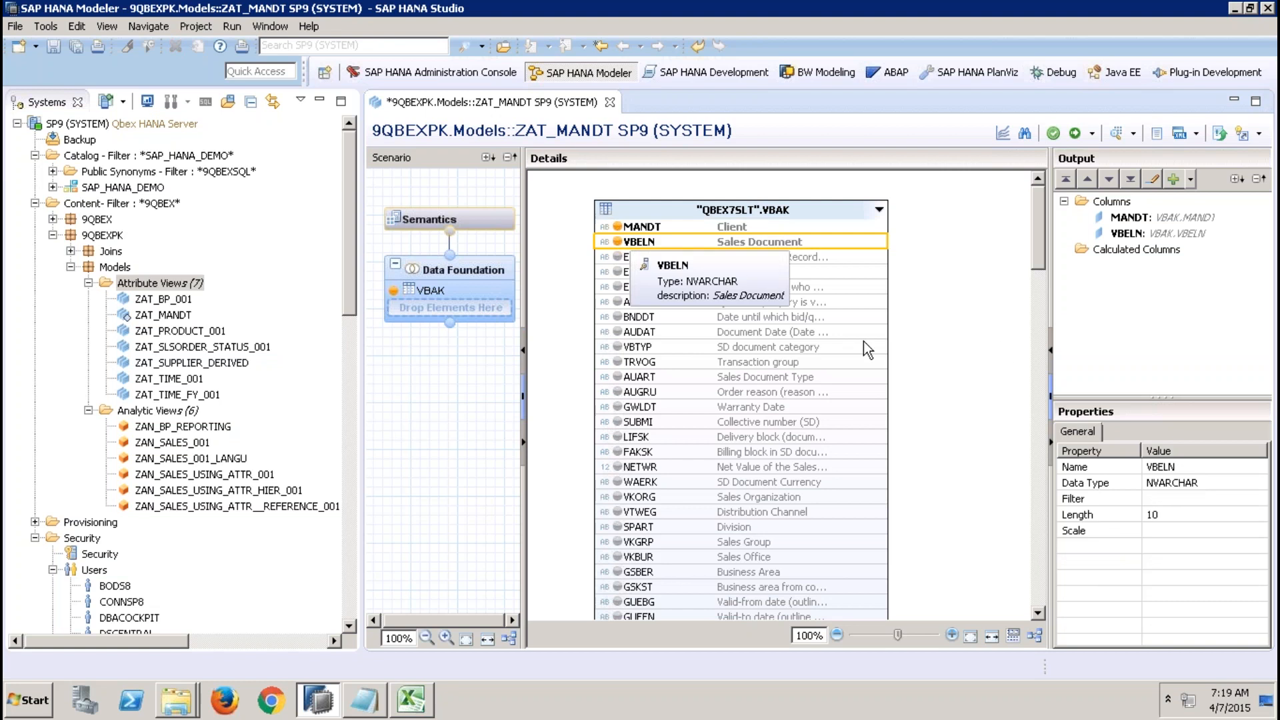
click(618, 377)
Set the view's Default Client property to Cross Client in the semantics view properties and activate the view.
click(486, 222)
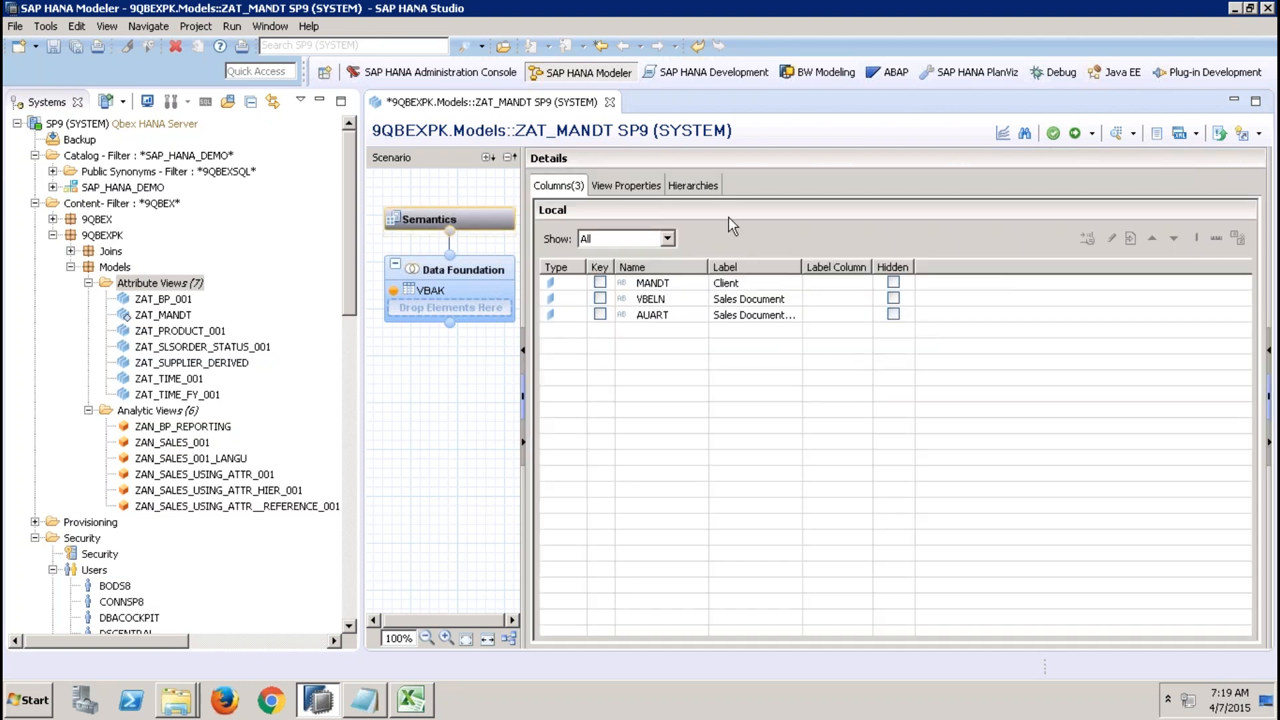
click(662, 179)
click(1053, 322)
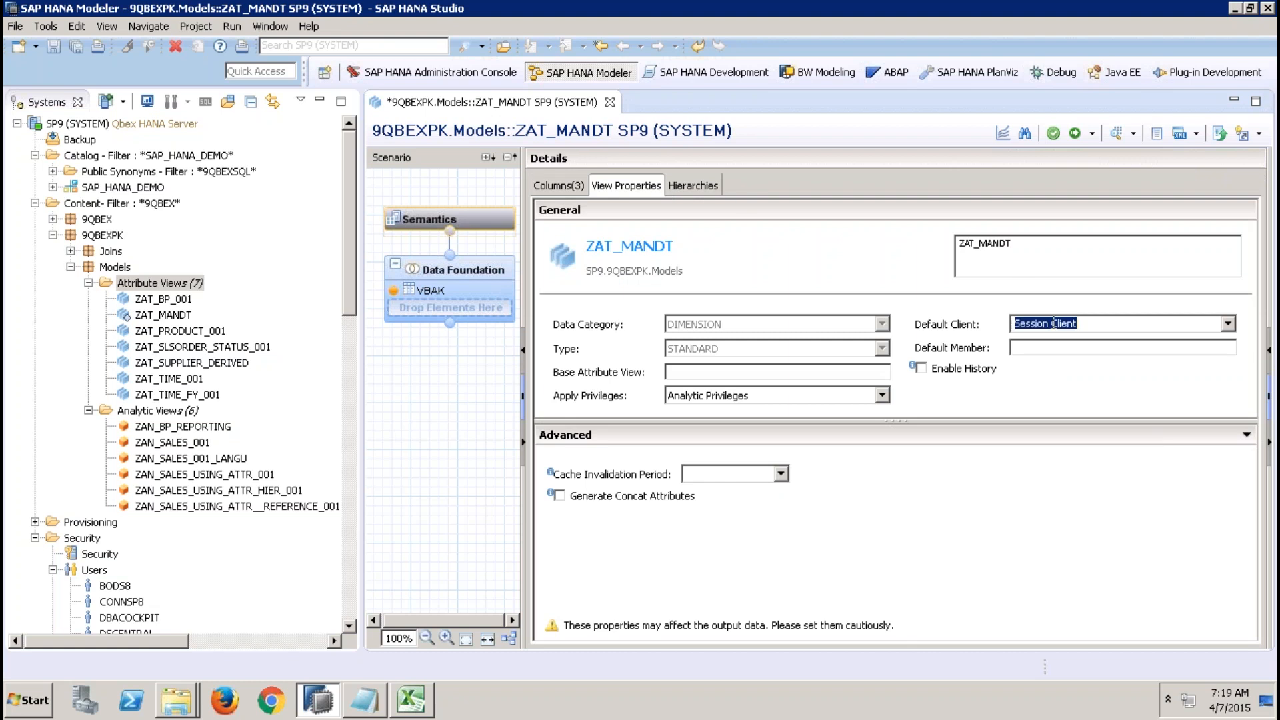
click(1227, 323)
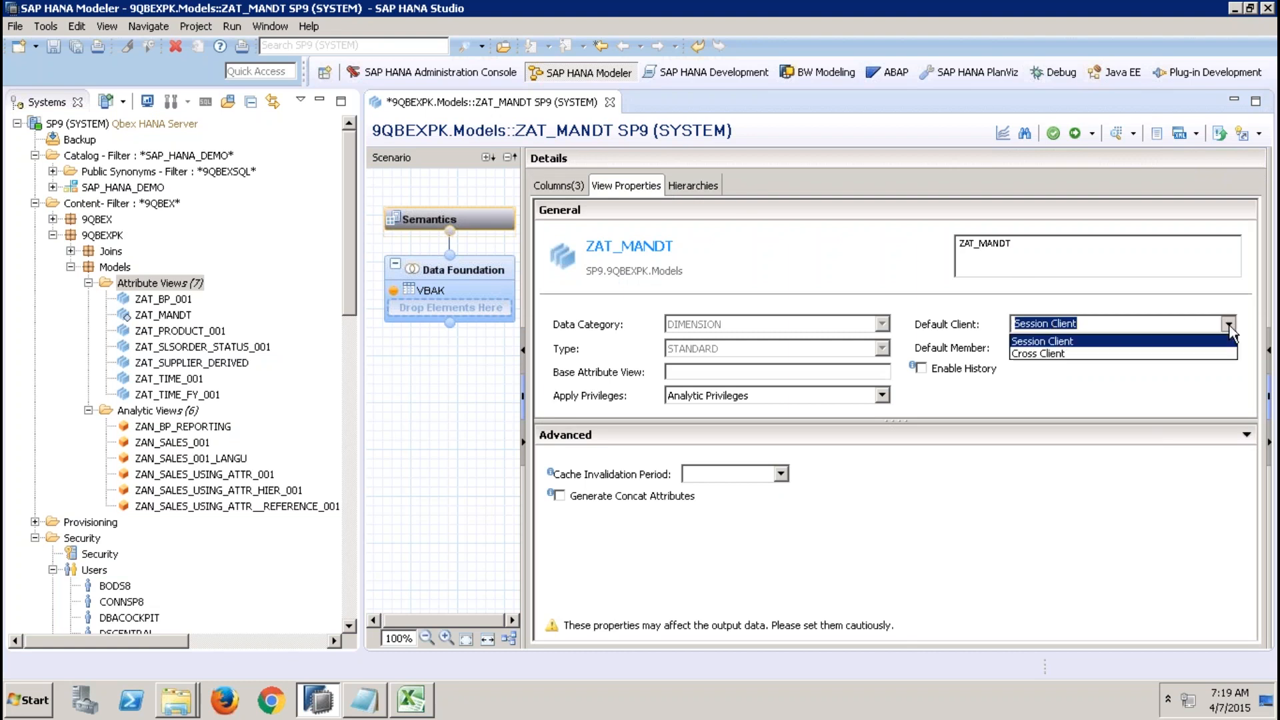
click(1165, 353)
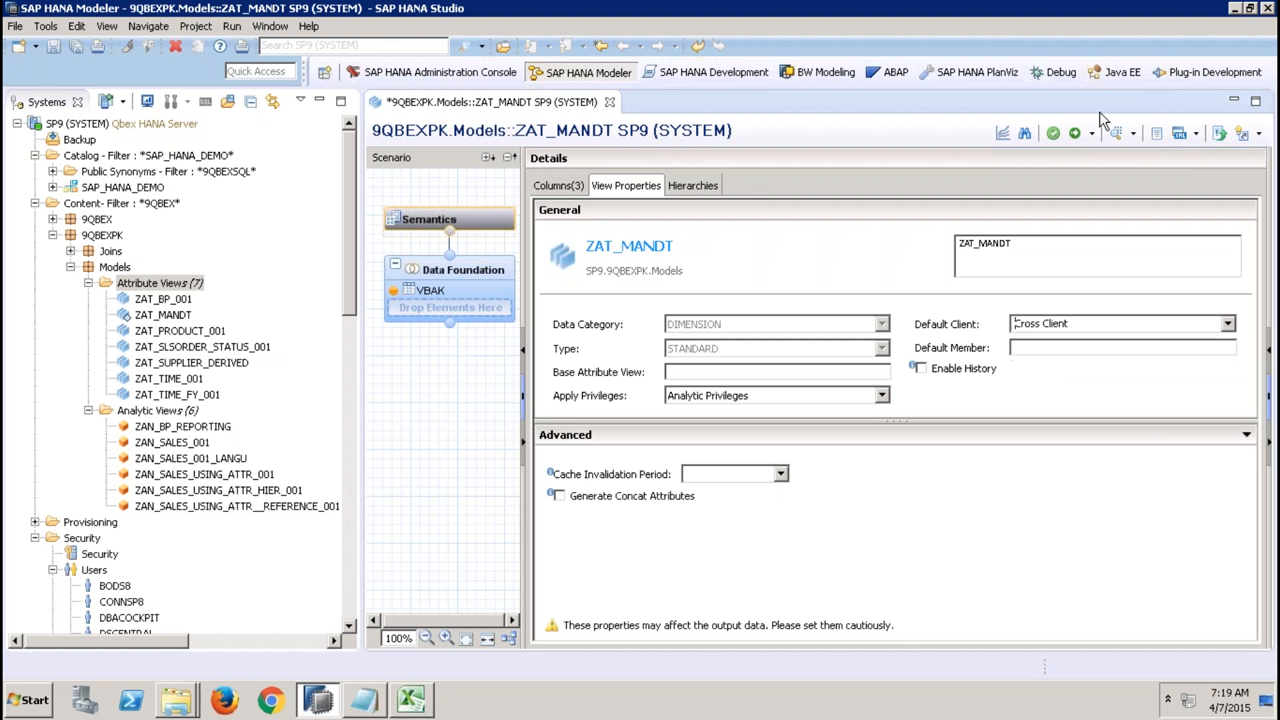
click(1075, 133)
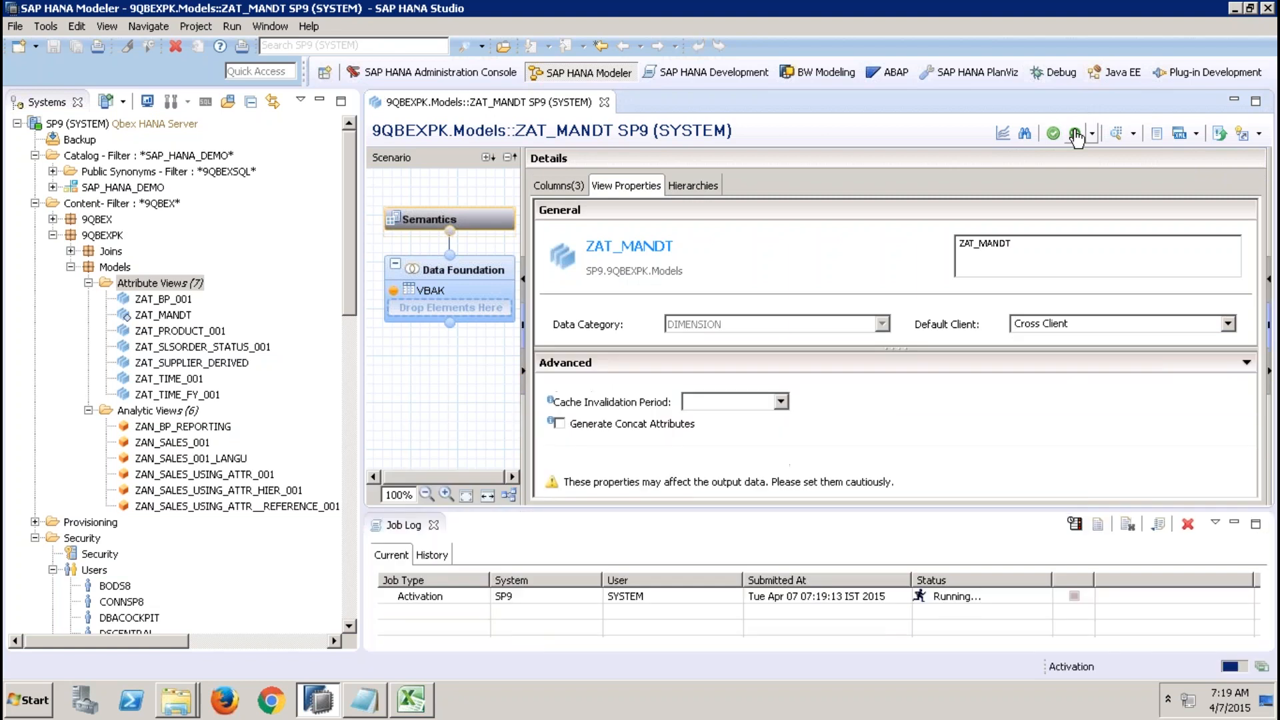
Open the data preview to view the distinct values of MANDT, then close the preview and the ZAT_MANDT editor.
click(1115, 133)
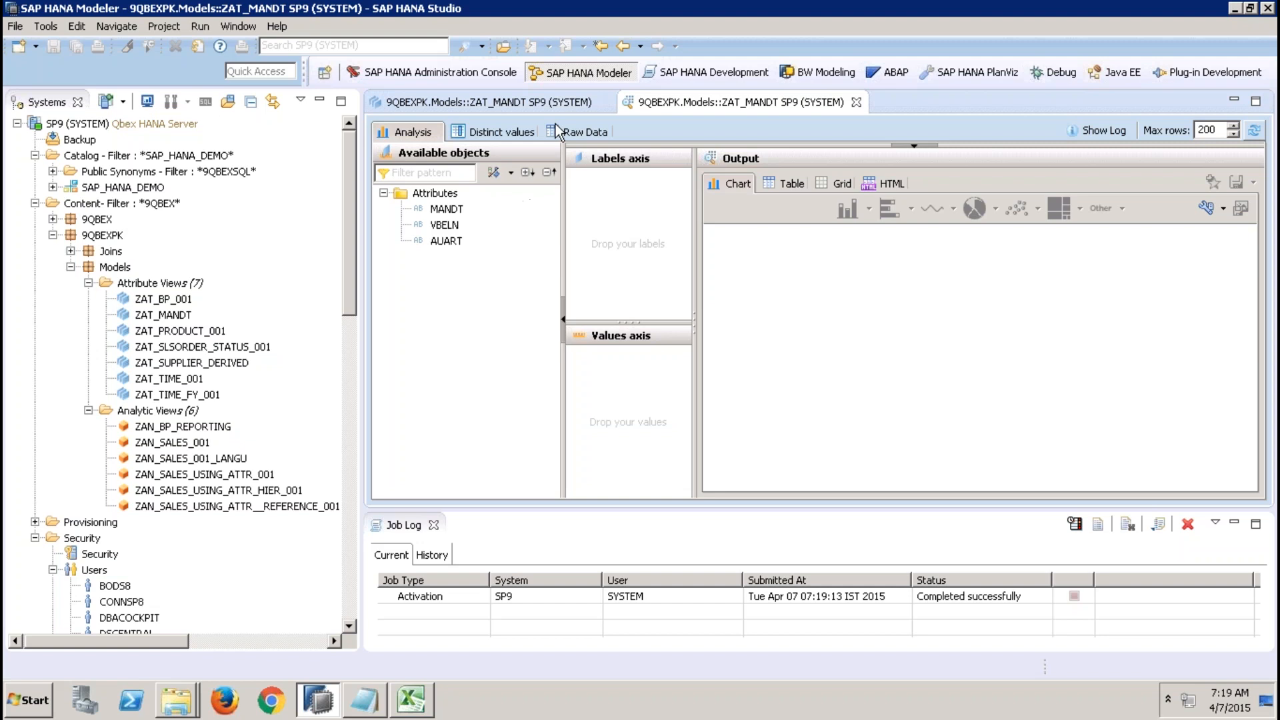
click(493, 131)
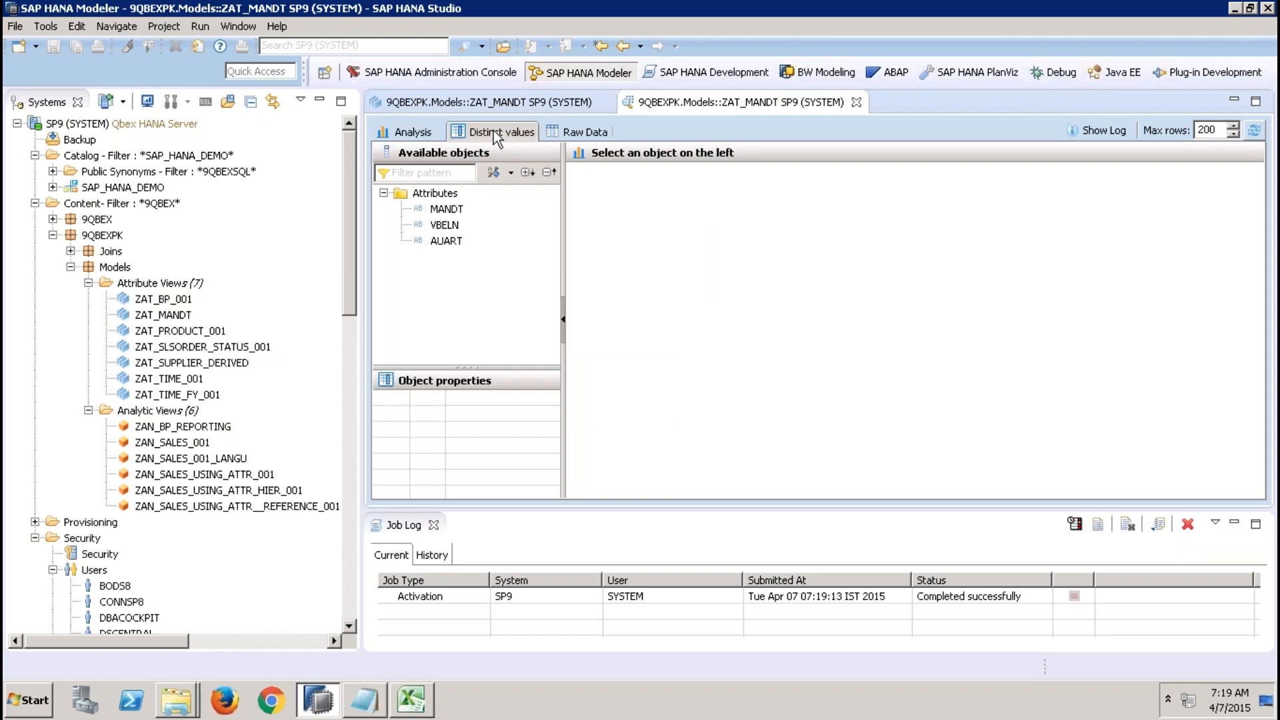
click(446, 208)
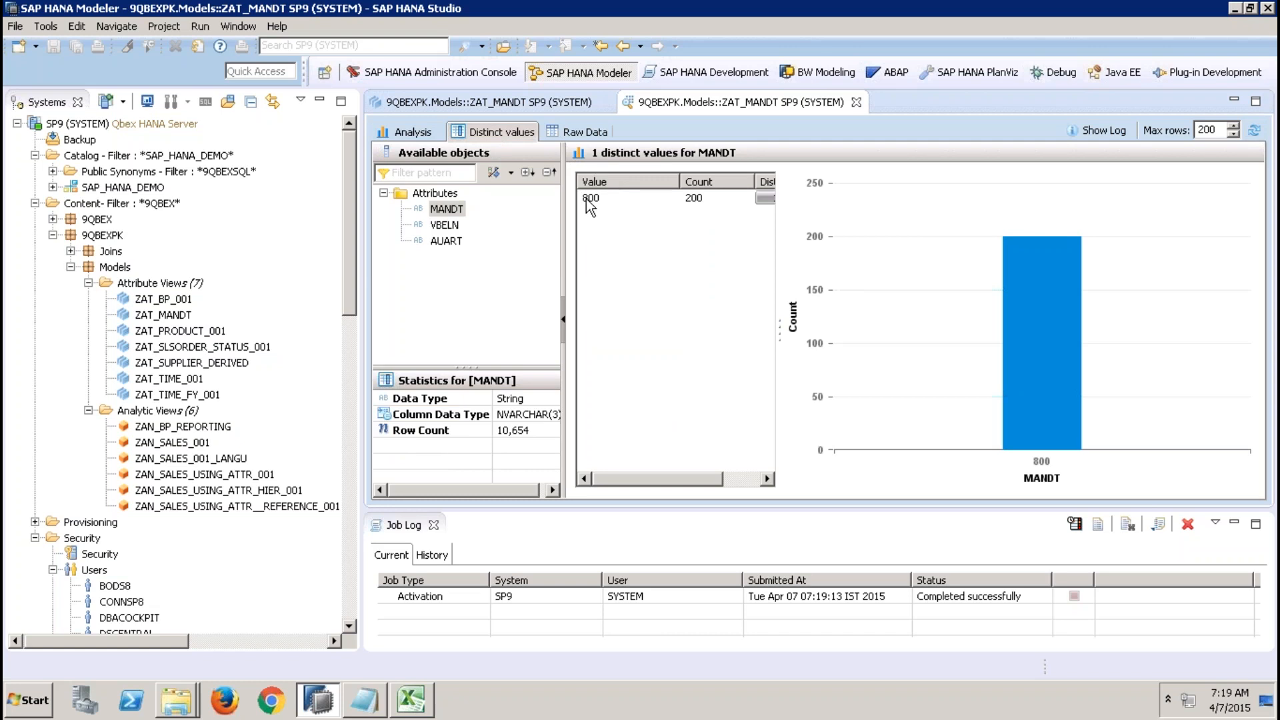
click(856, 102)
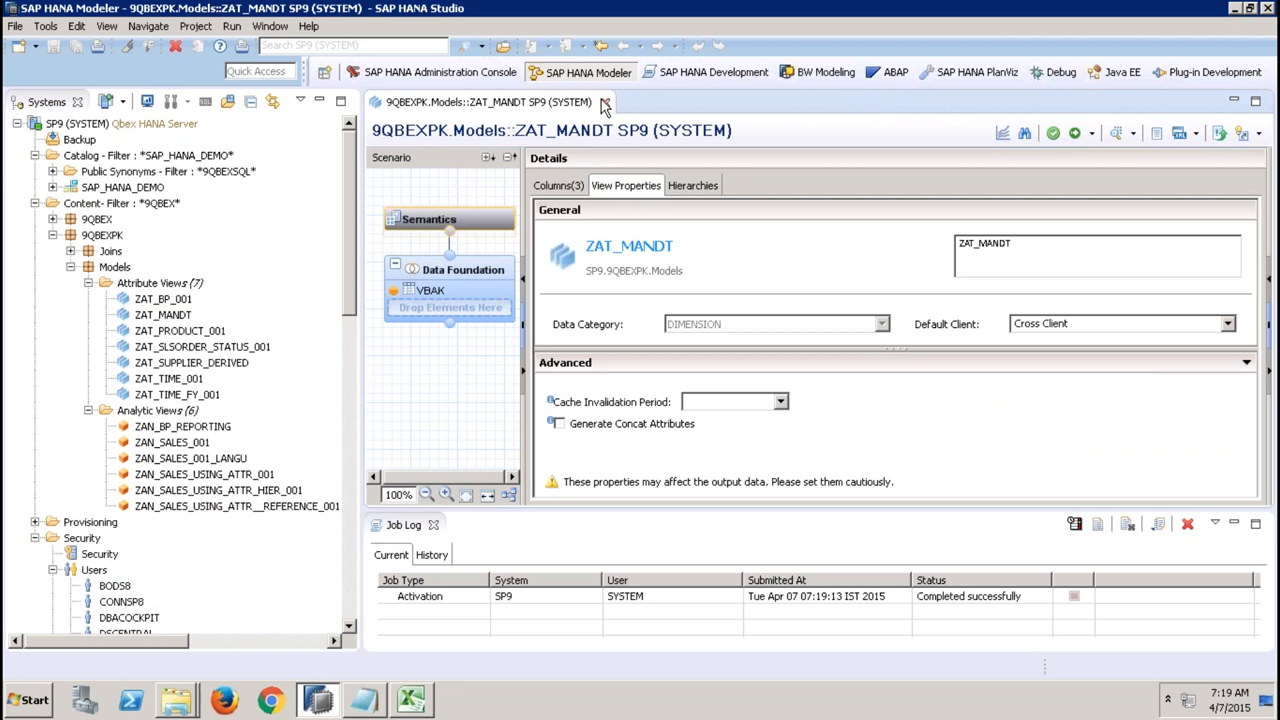
click(605, 103)
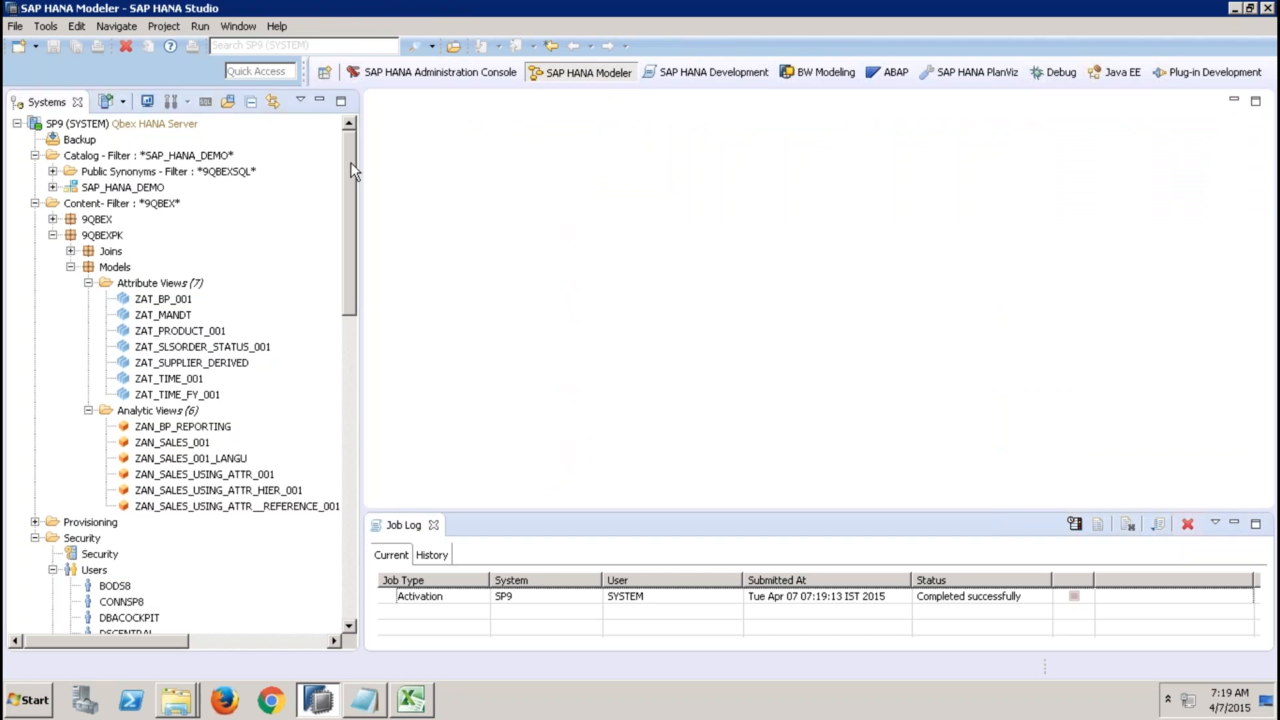
Open the SYSTEM user under Security > Users and examine its Session Client field.
drag(351, 162, 383, 523)
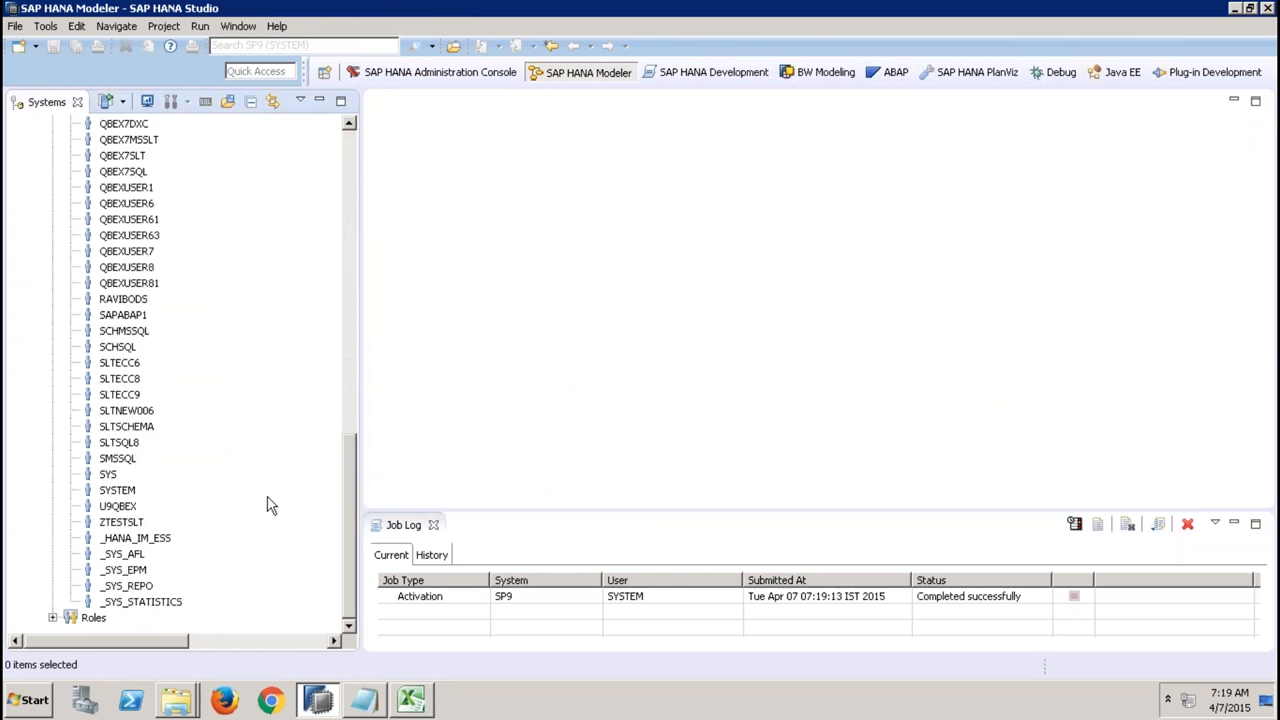
double_click(122, 489)
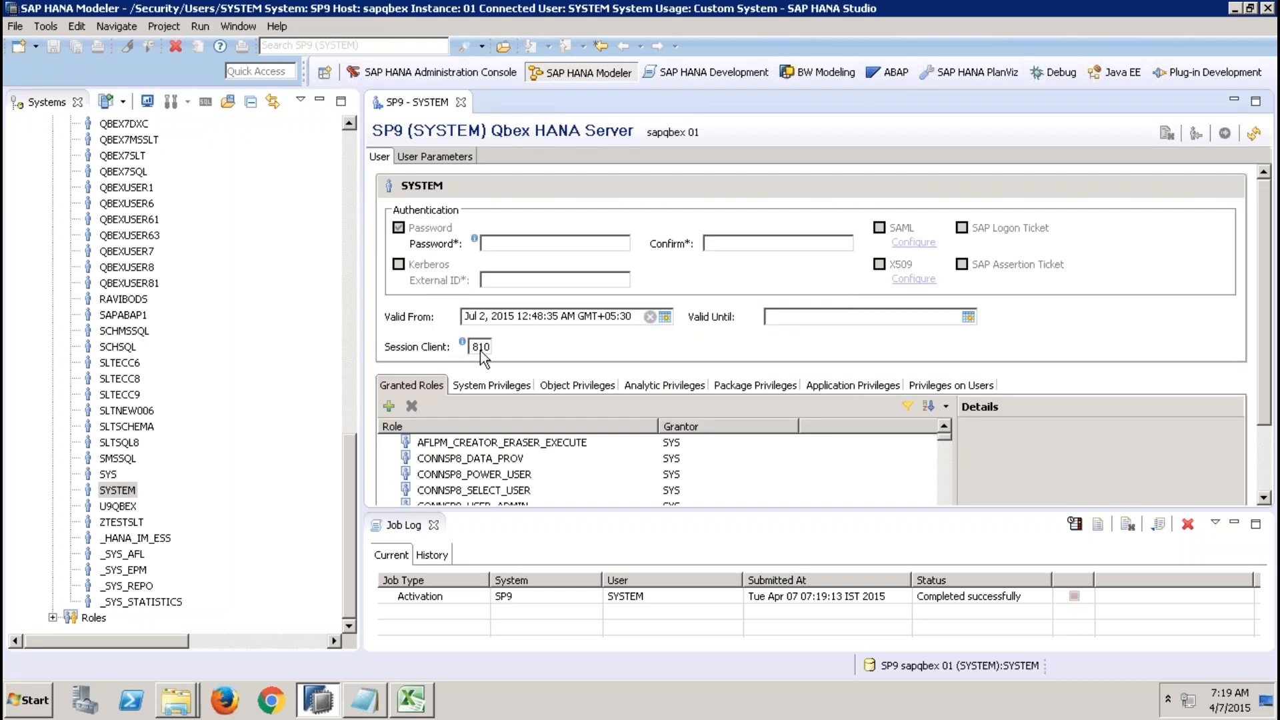
double_click(493, 346)
click(344, 162)
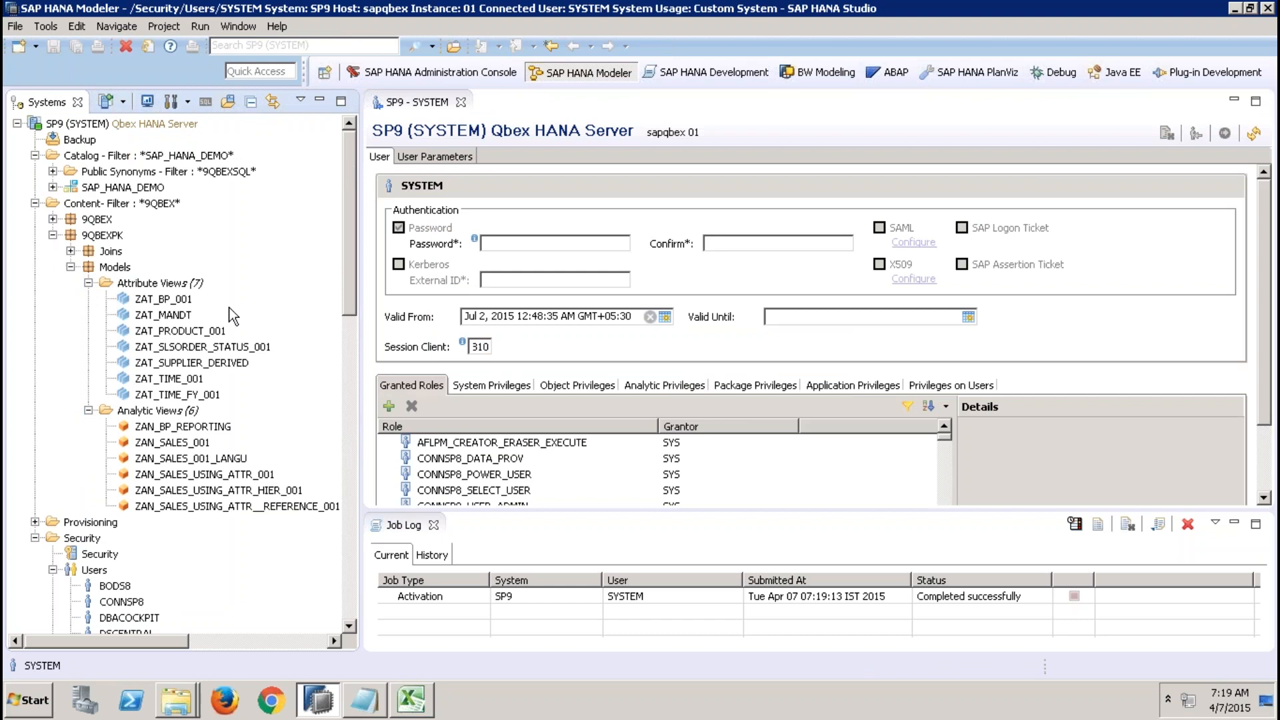
Reopen ZAT_MANDT, set its Default Client property to Session Client and activate the view.
double_click(175, 314)
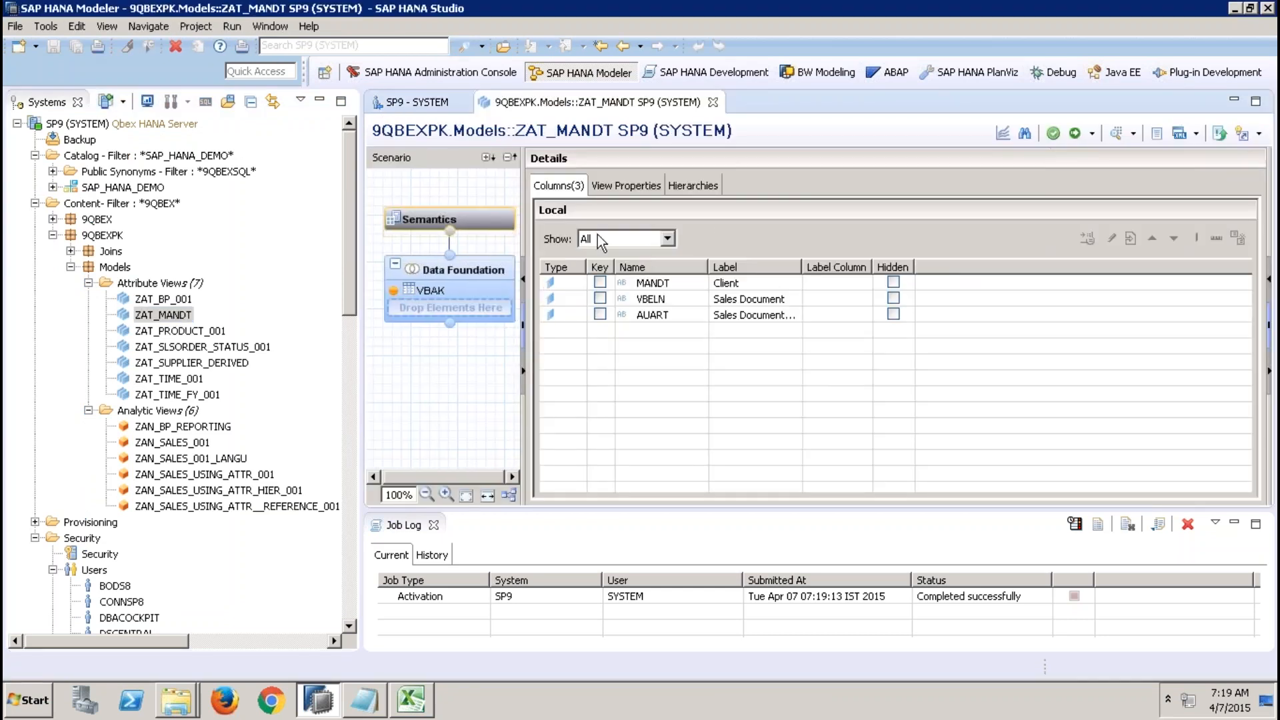
click(645, 188)
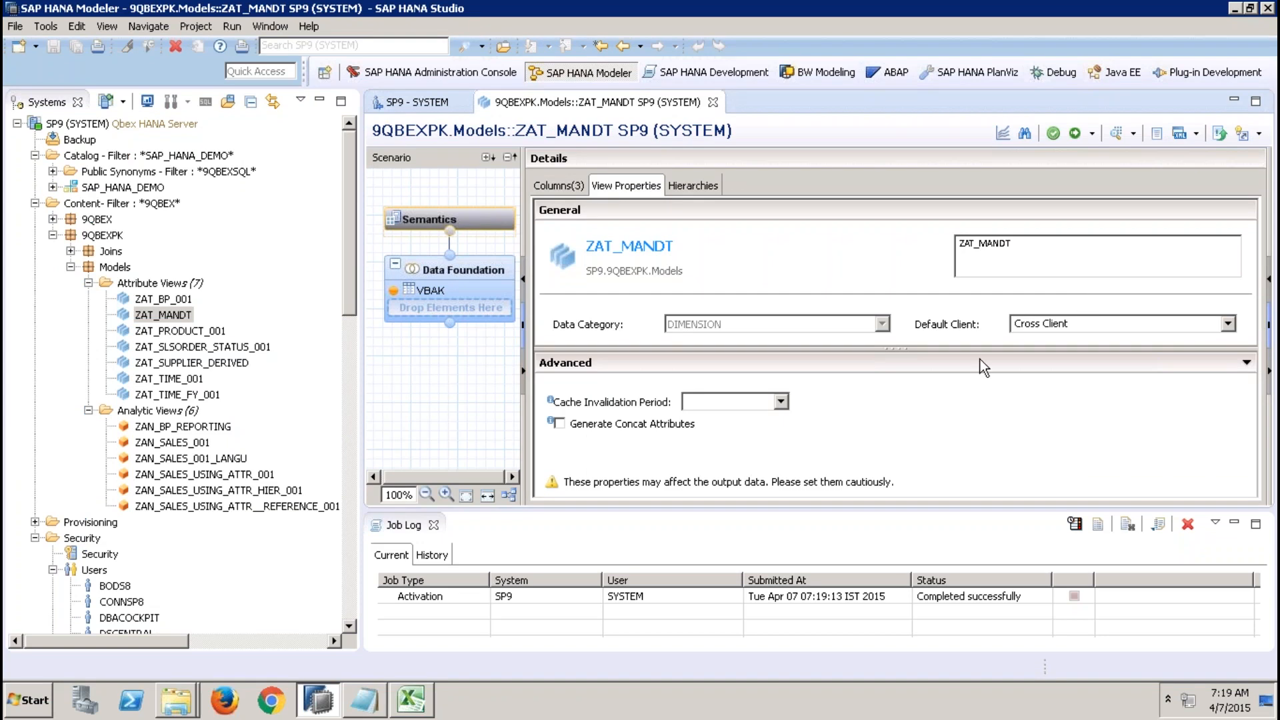
click(437, 526)
click(437, 526)
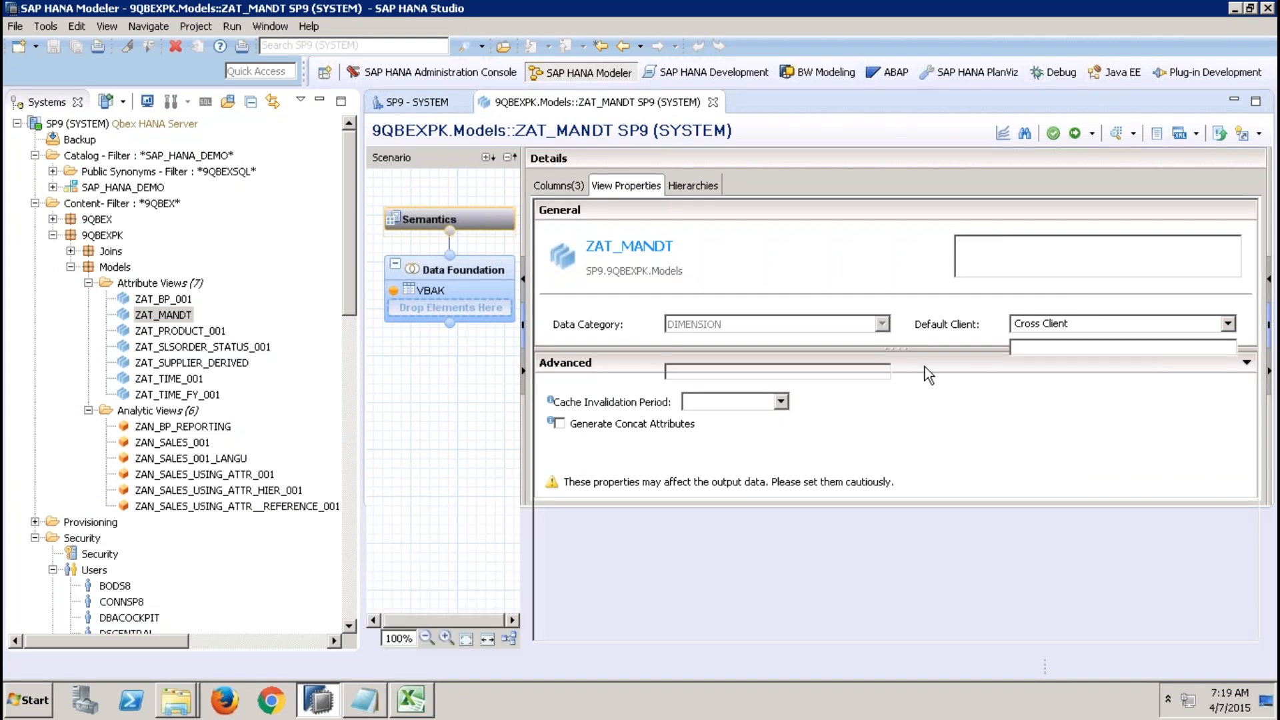
click(1078, 324)
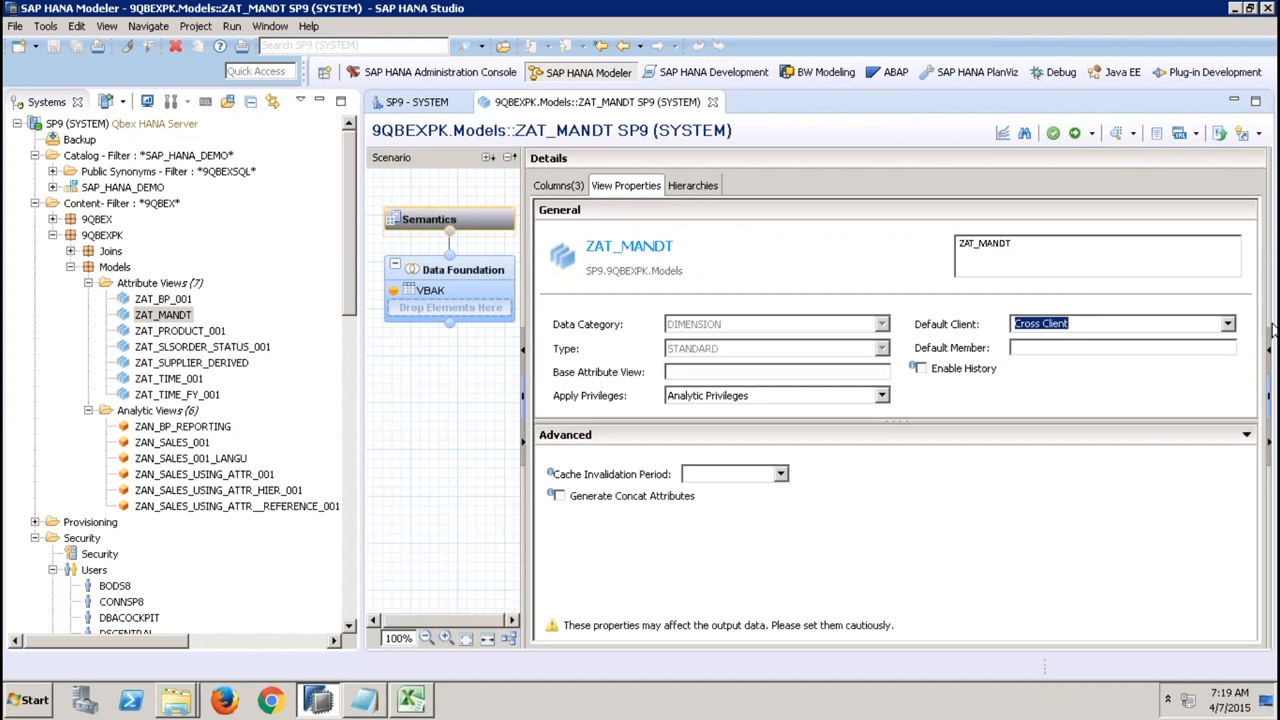
click(1227, 324)
click(1163, 341)
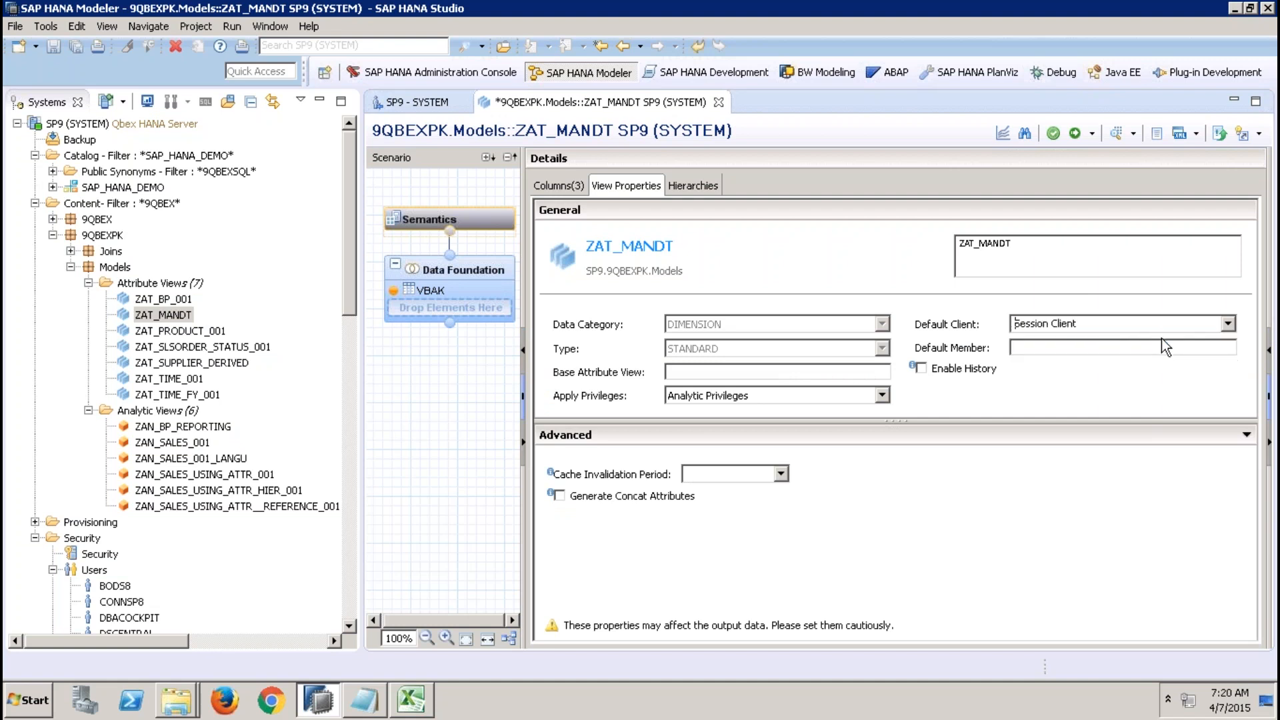
click(1076, 134)
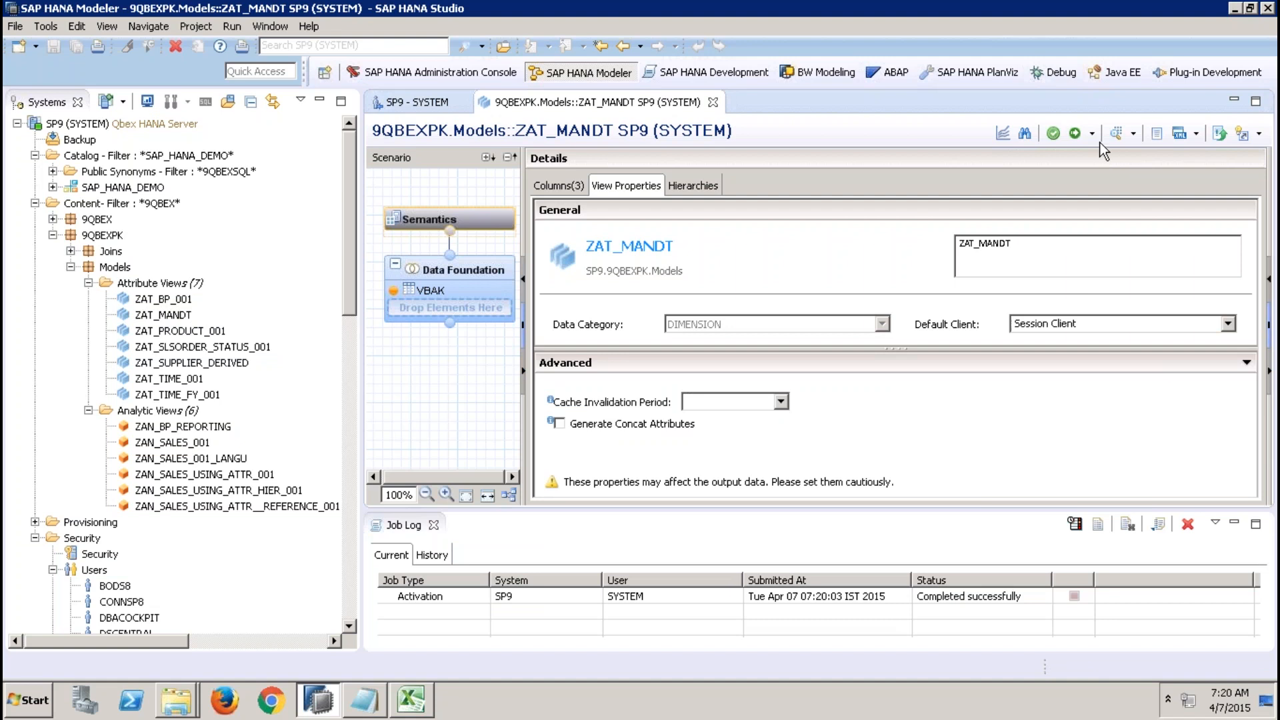
Open the data preview of ZAT_MANDT and examine its raw data rows.
click(1116, 133)
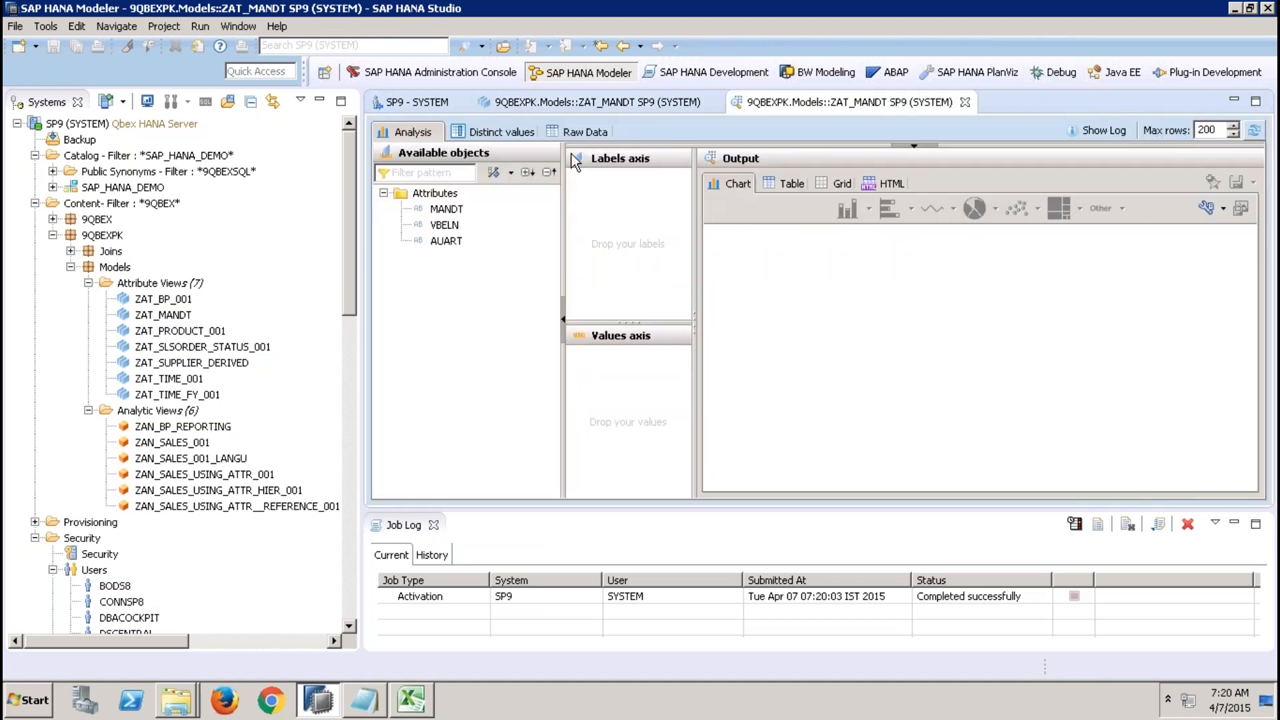
click(577, 131)
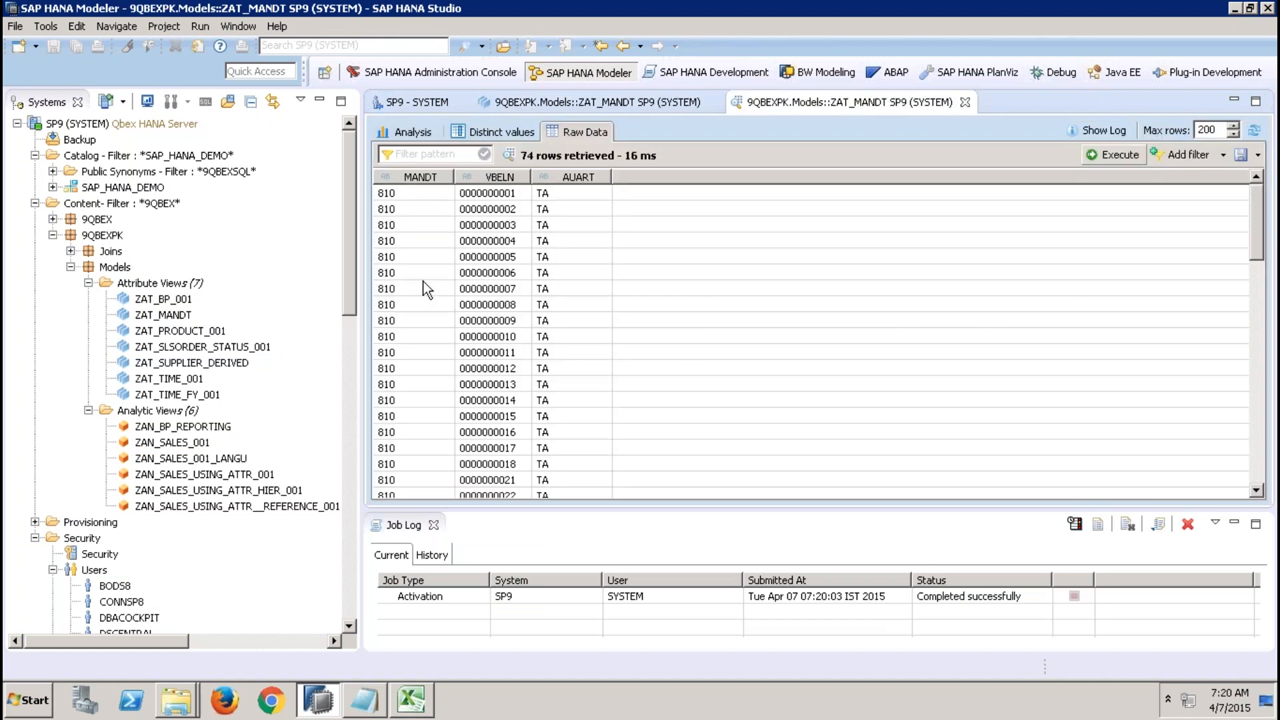
click(420, 198)
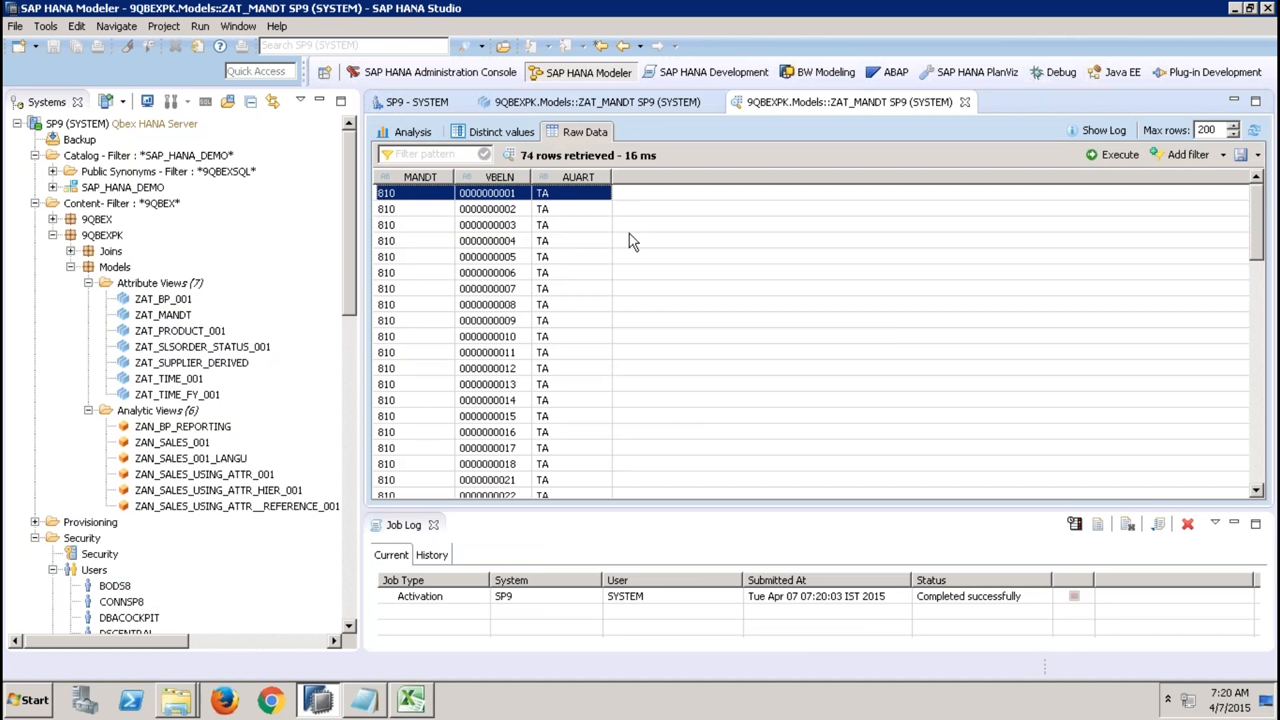
Return to the ZAT_MANDT editor, set Default Client back to Cross Client and activate the view.
click(664, 102)
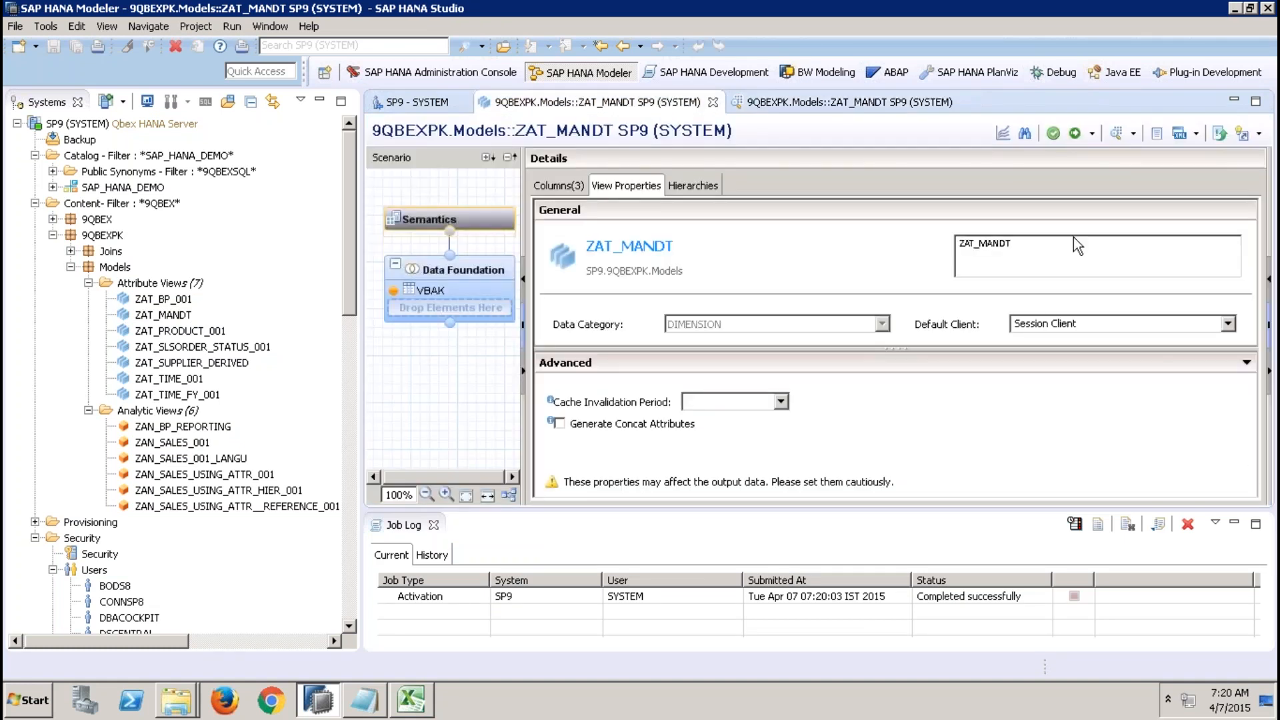
click(1128, 324)
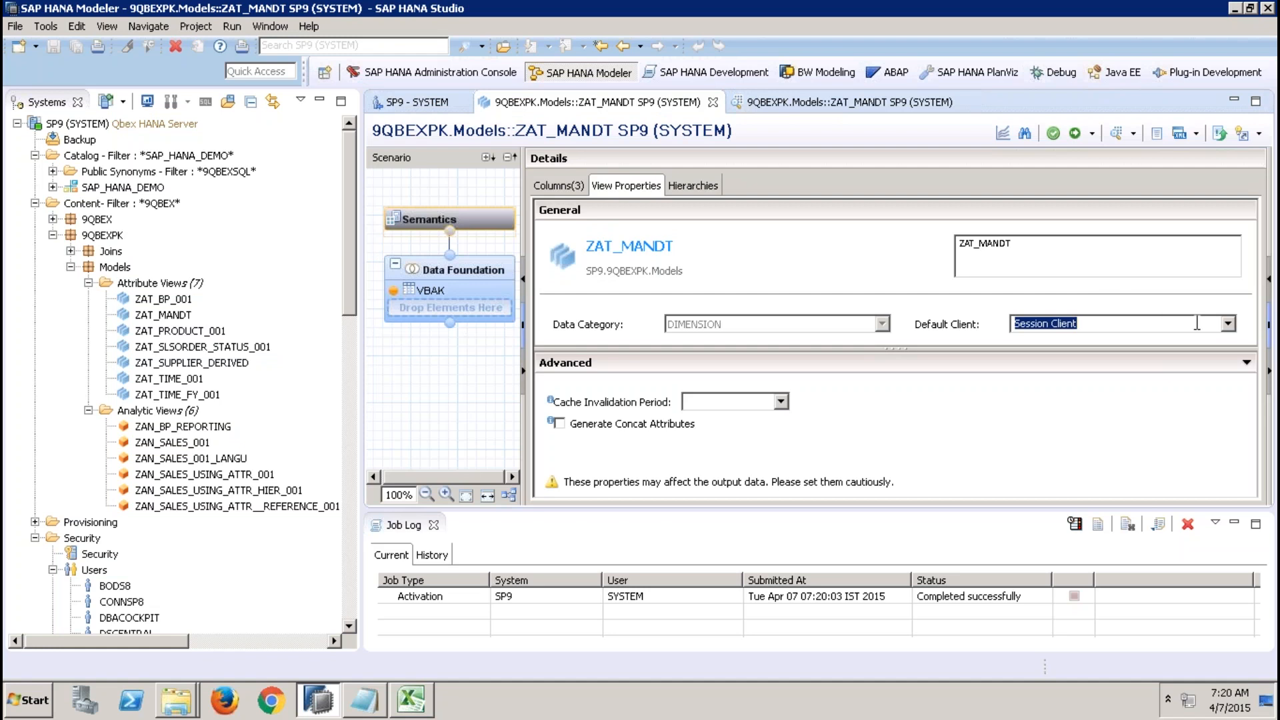
click(1228, 323)
click(1160, 355)
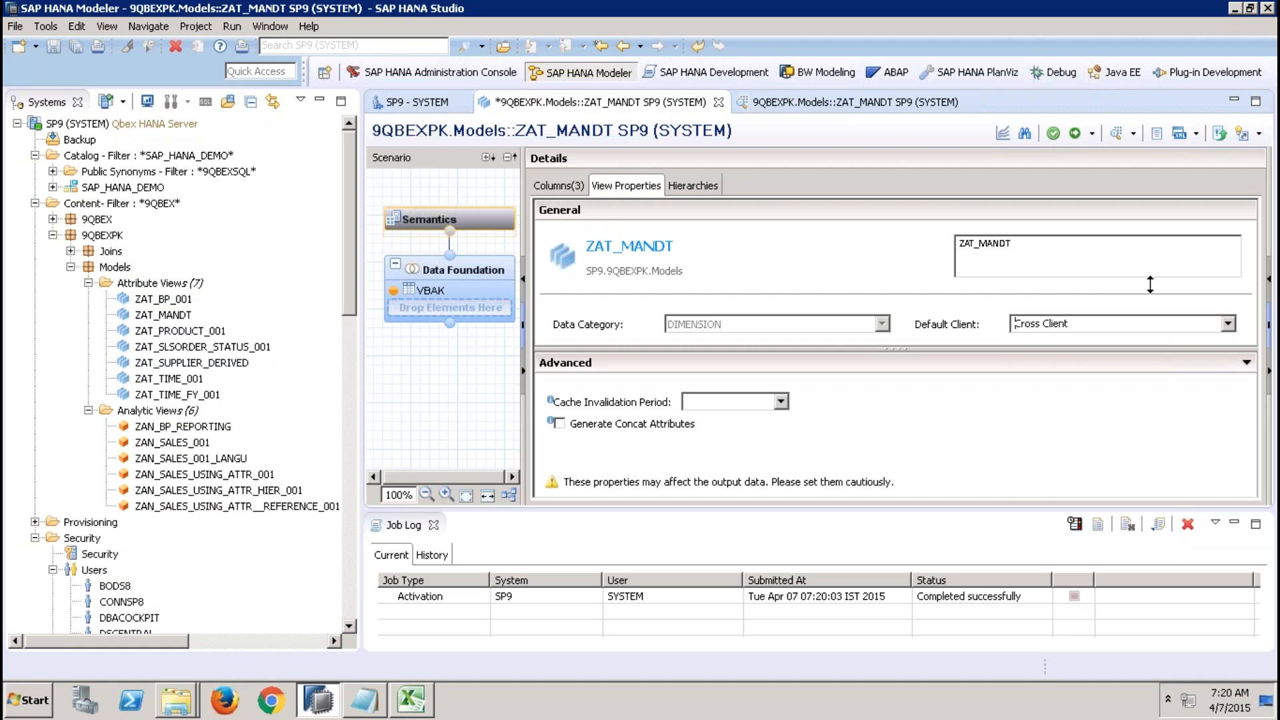
click(1074, 133)
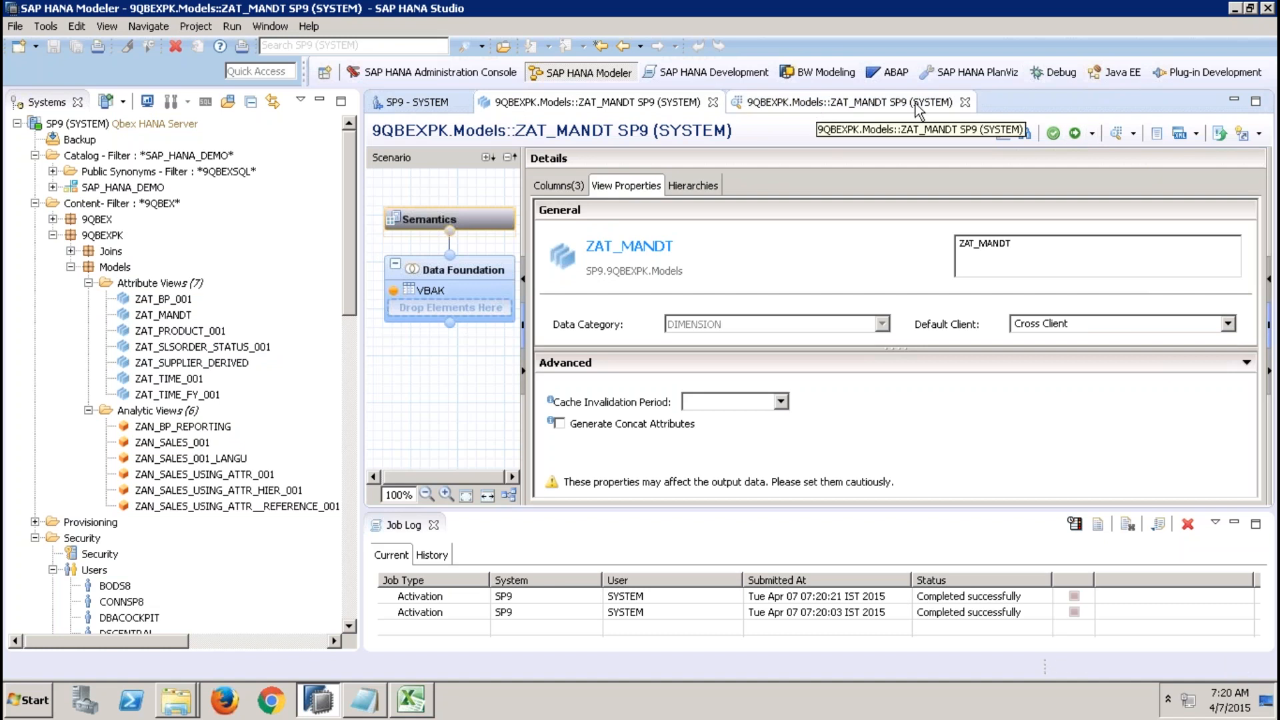
Close the old preview and open a fresh raw data preview of ZAT_MANDT to examine the rows.
click(964, 102)
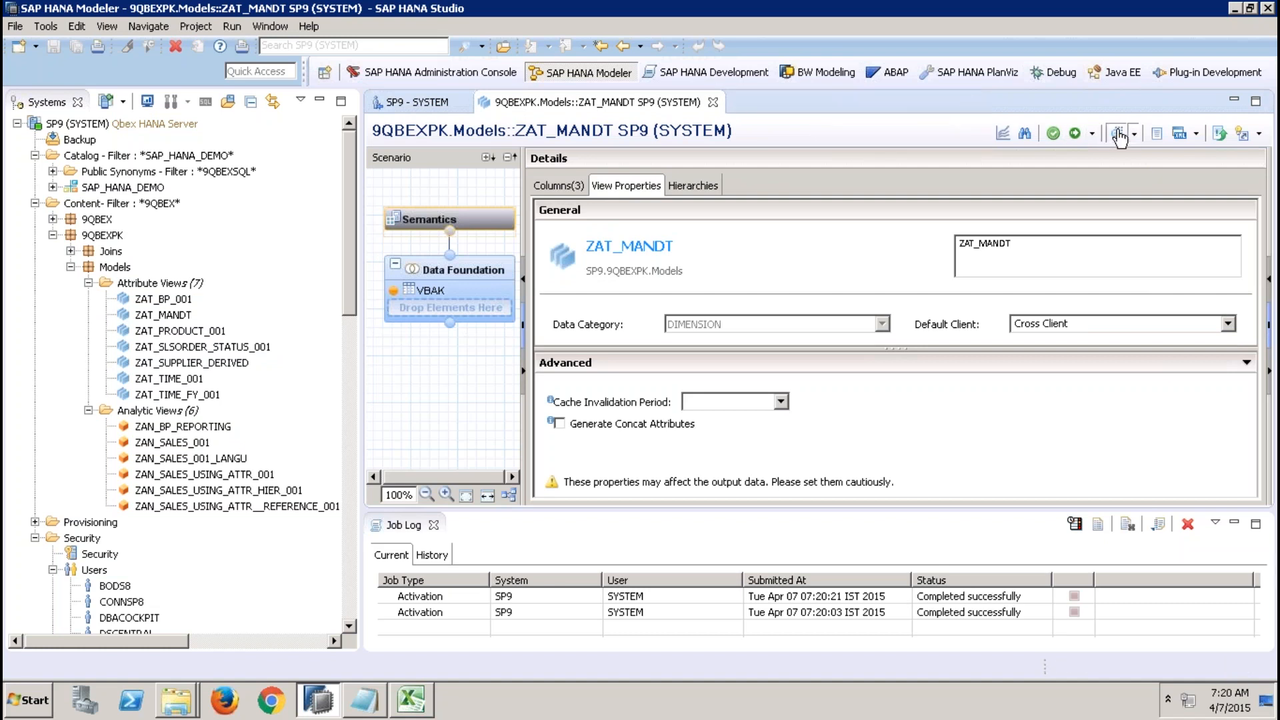
click(1118, 135)
click(577, 131)
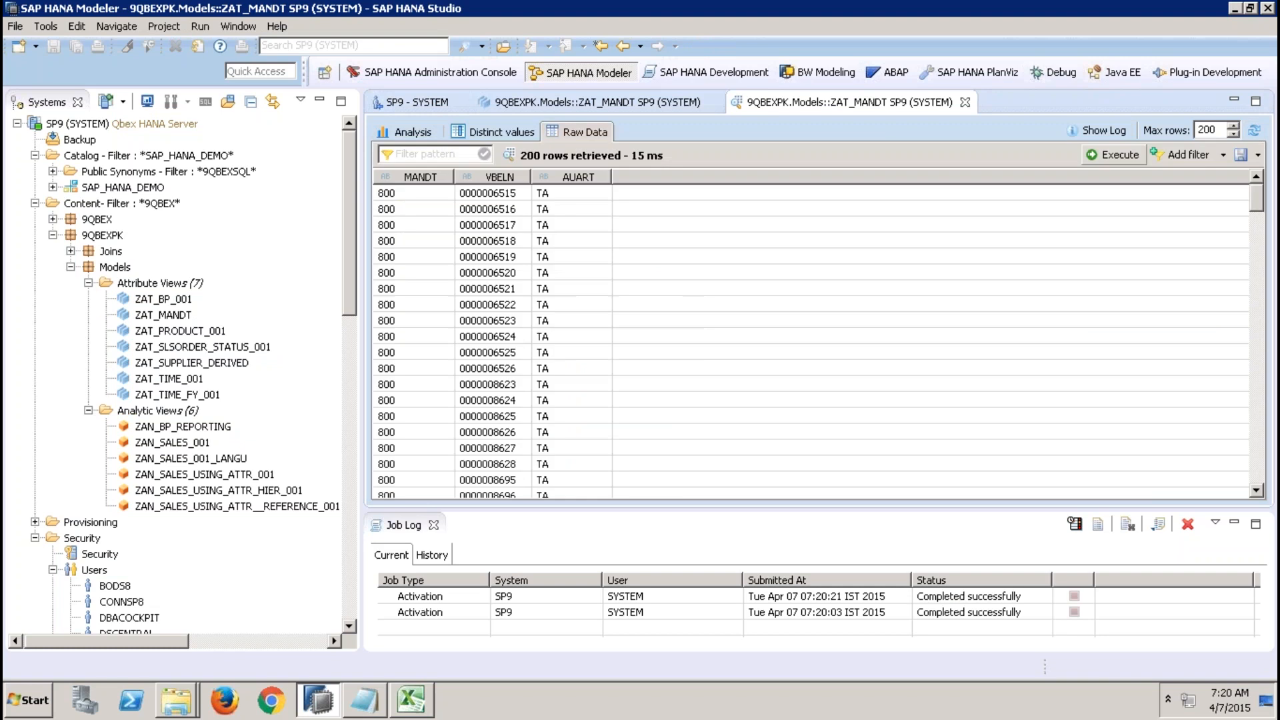
click(573, 225)
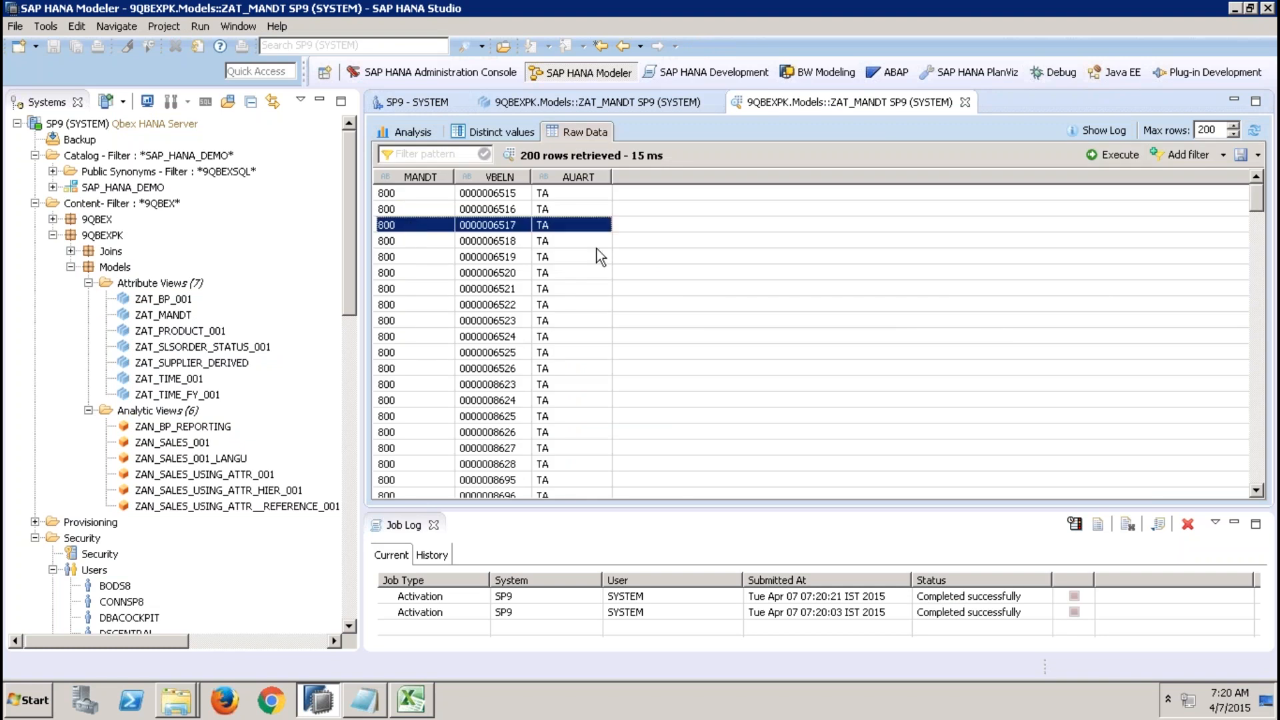
Set the raw data preview's maximum rows to 10000 and re-run the preview of ZAT_MANDT.
click(1256, 221)
drag(1256, 222, 1272, 507)
double_click(1221, 127)
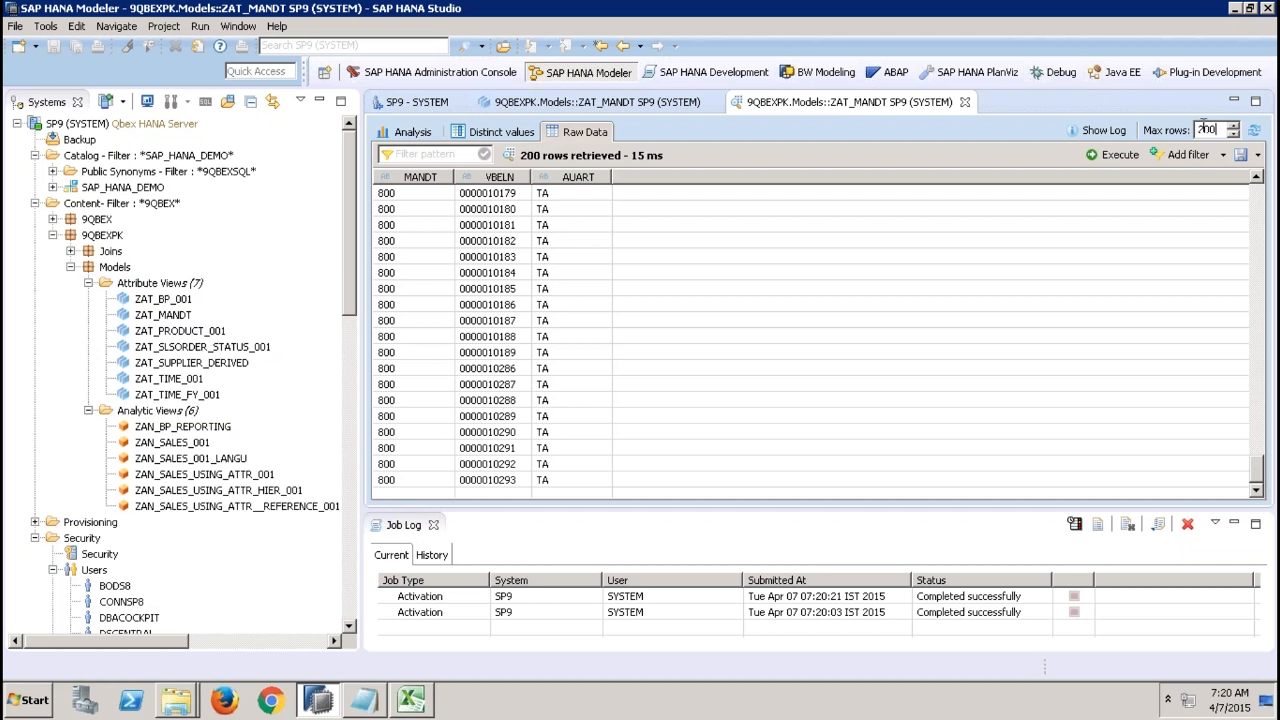
text(10000)
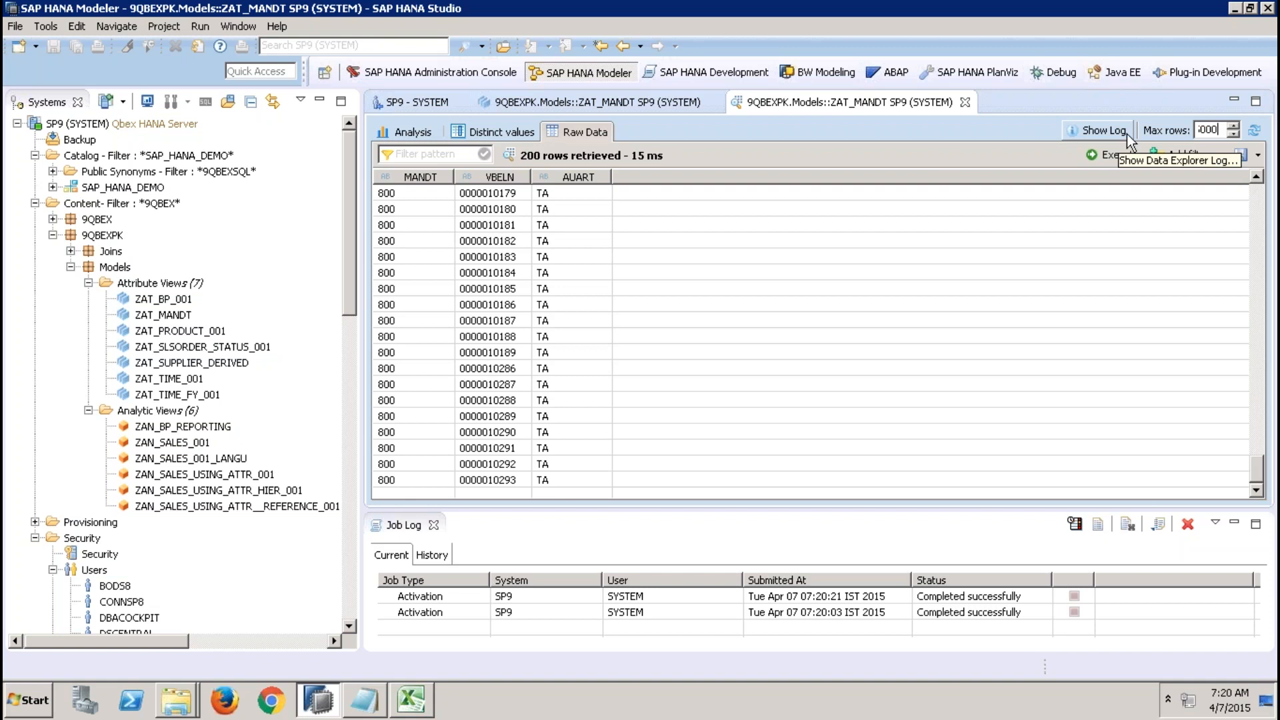
click(1254, 131)
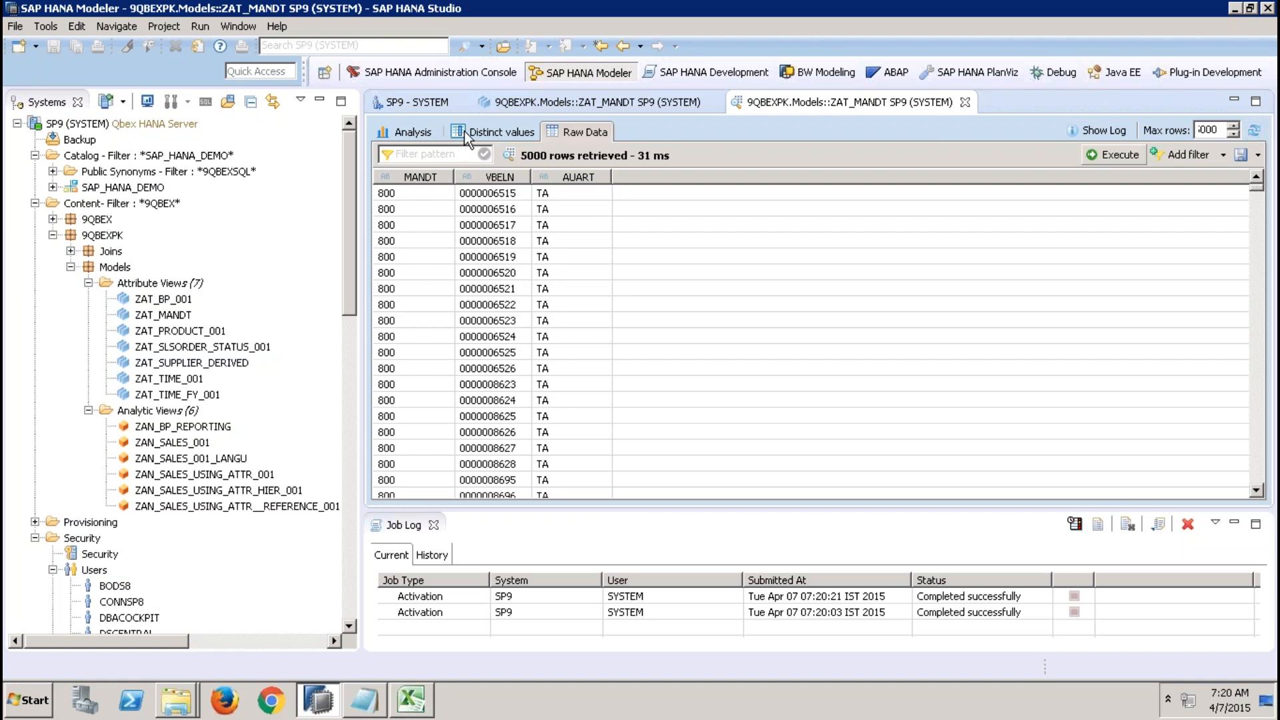
In the preview's analysis, chart the count of VBELN by MANDT.
click(404, 131)
drag(447, 209, 597, 223)
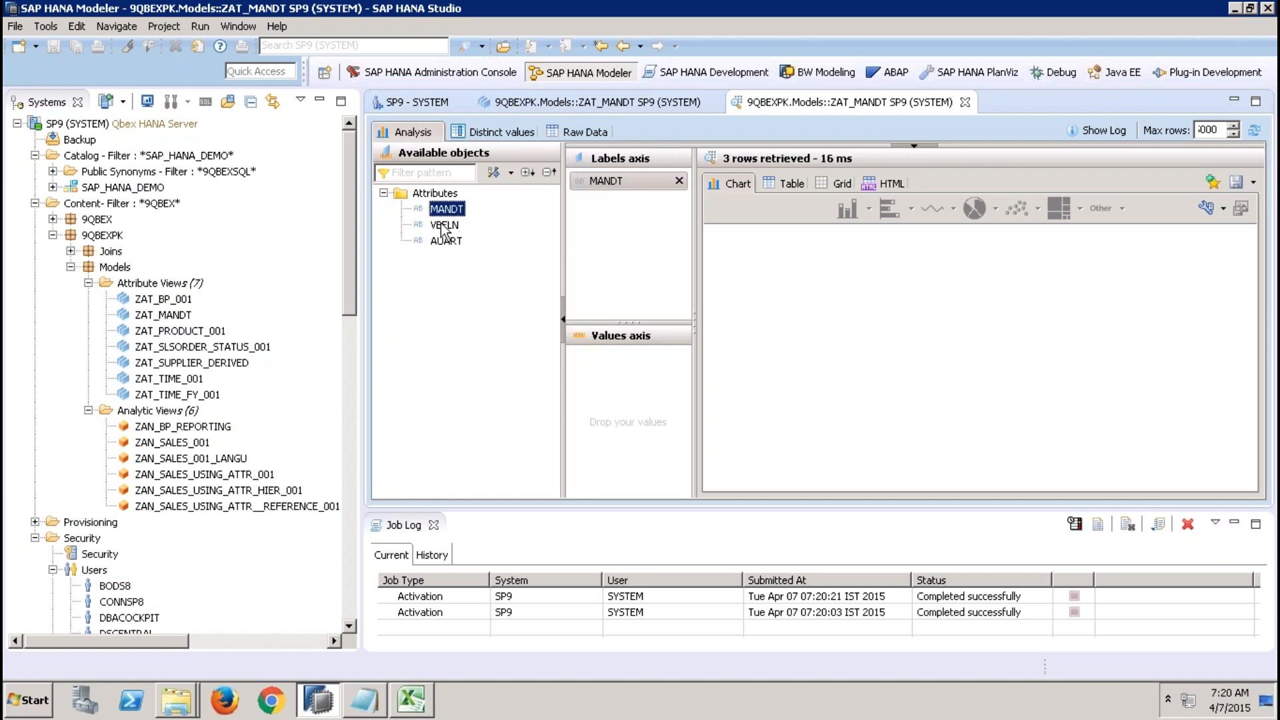
drag(445, 224, 644, 403)
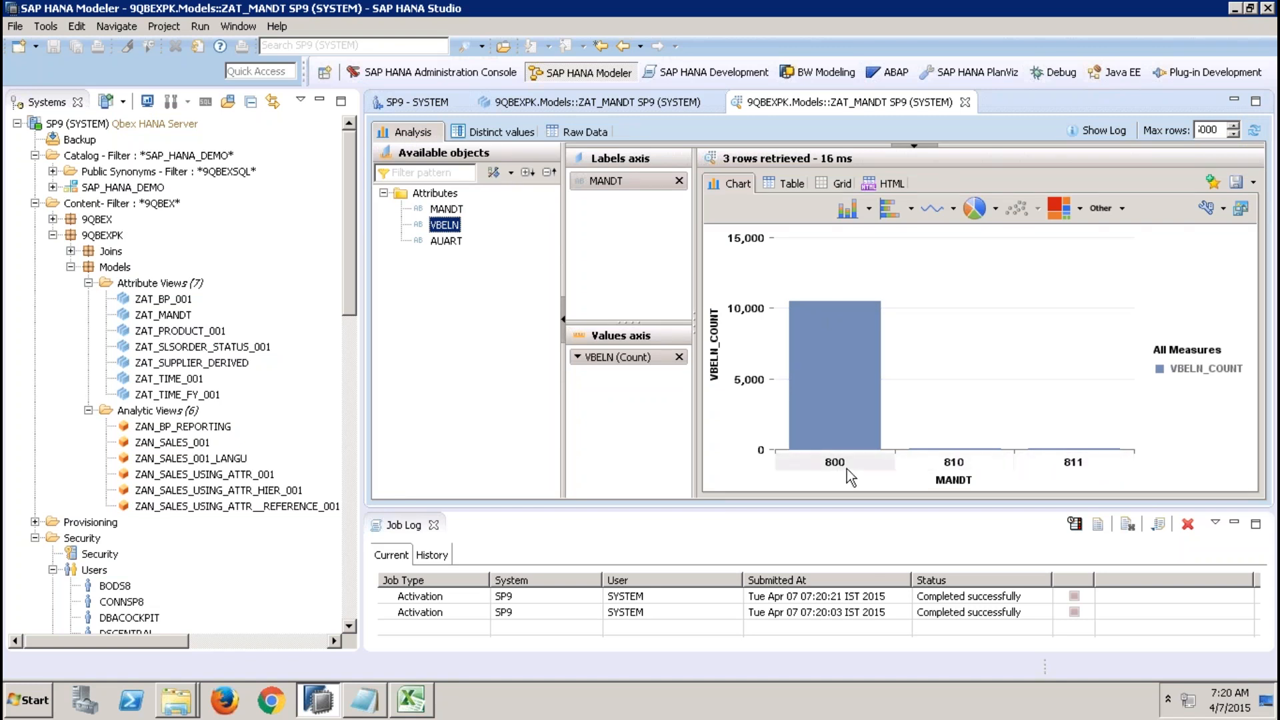
Close the preview and review ZAT_MANDT's data foundation, view properties and the SYSTEM user's session client setting.
click(966, 102)
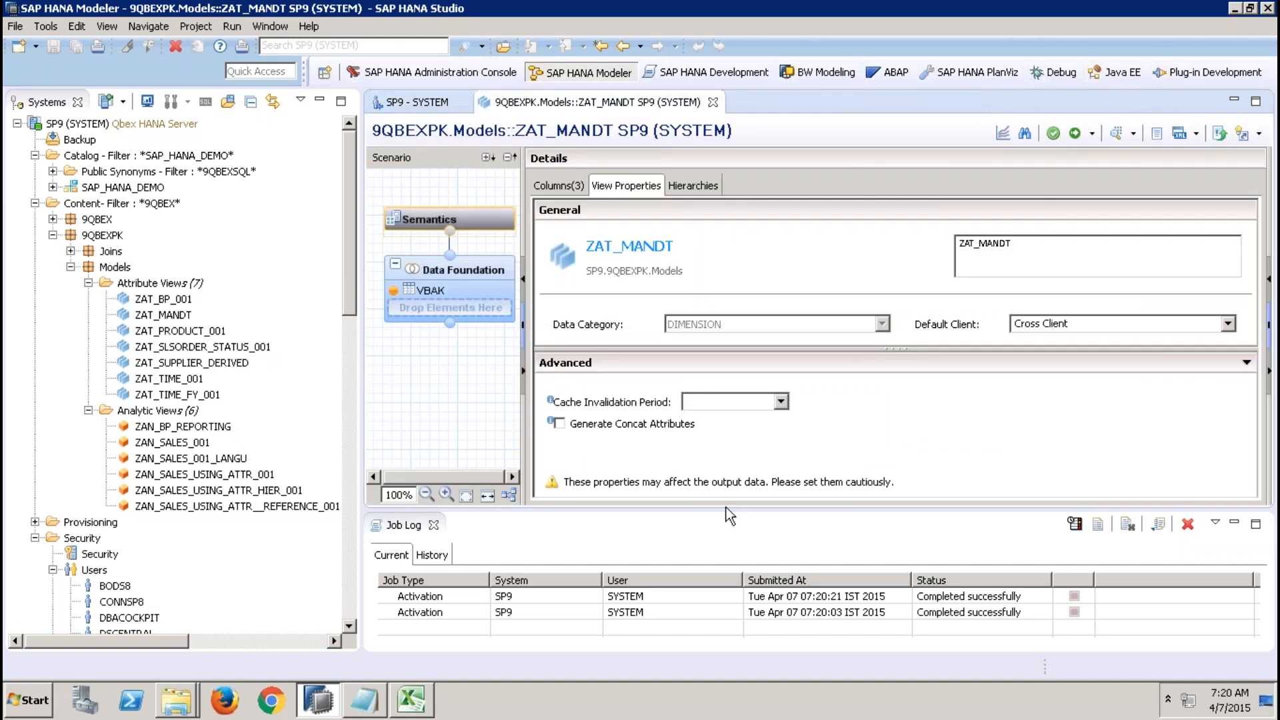
click(433, 525)
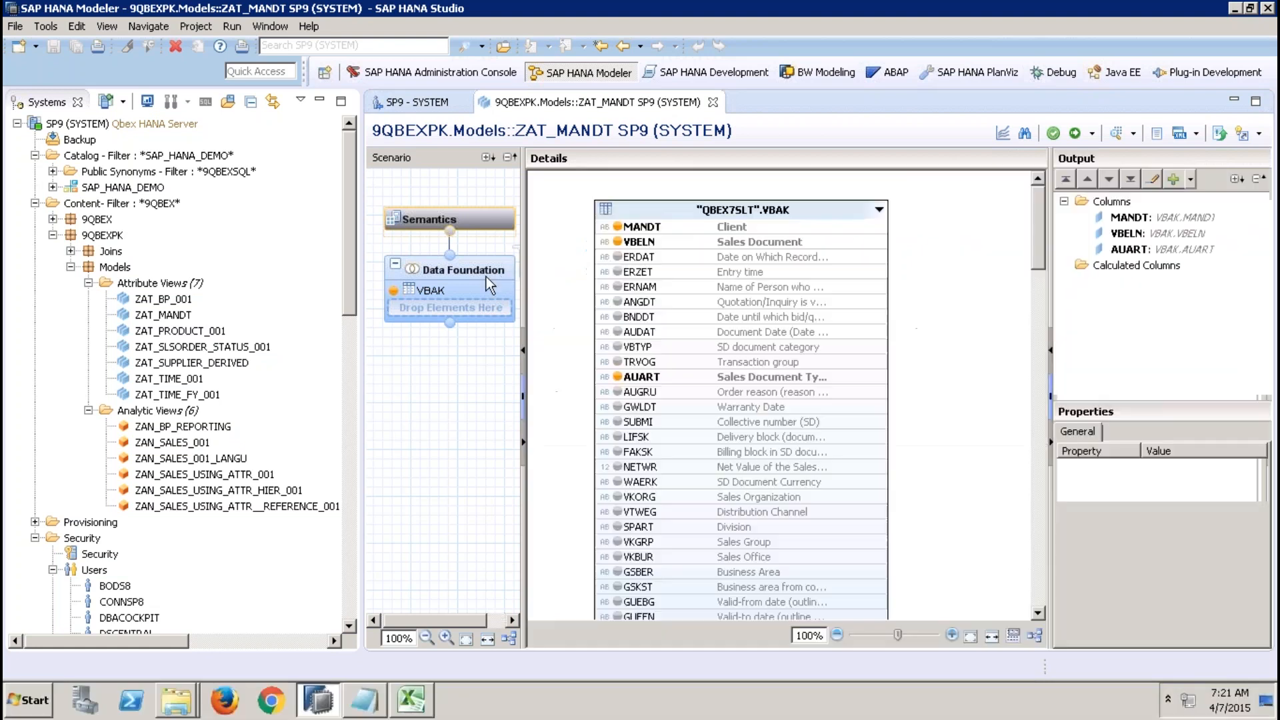
click(687, 228)
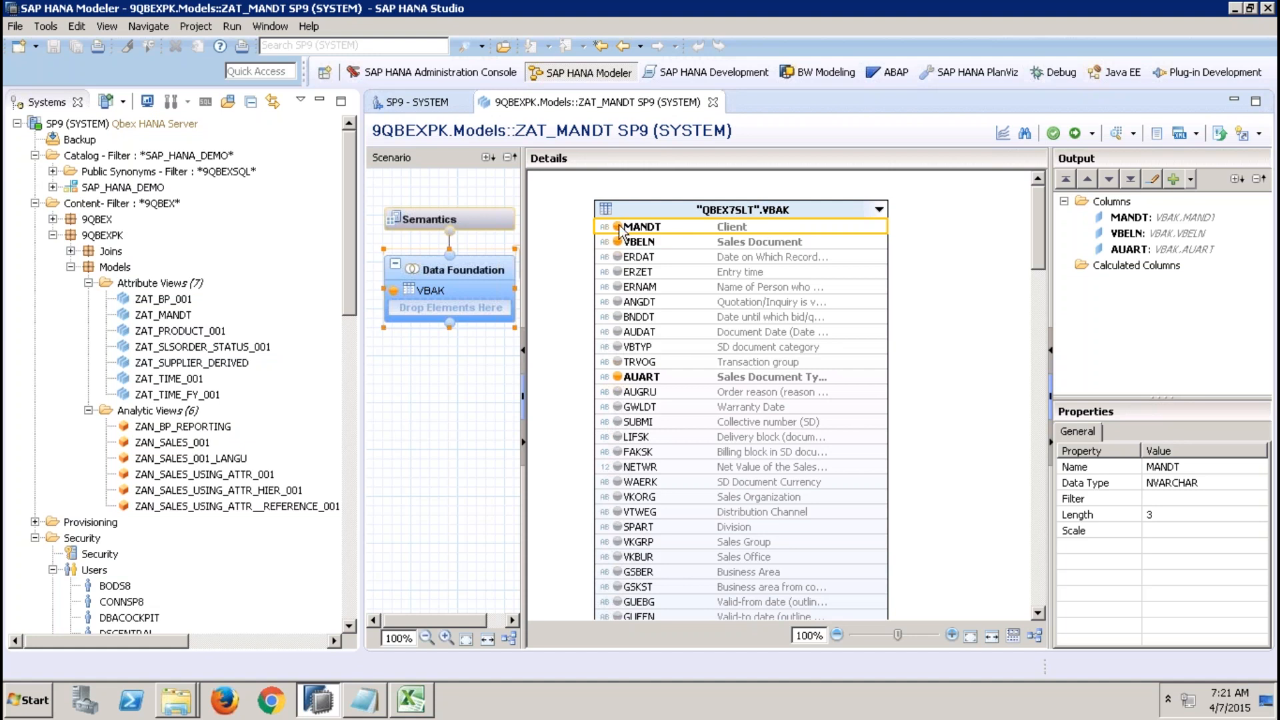
click(501, 219)
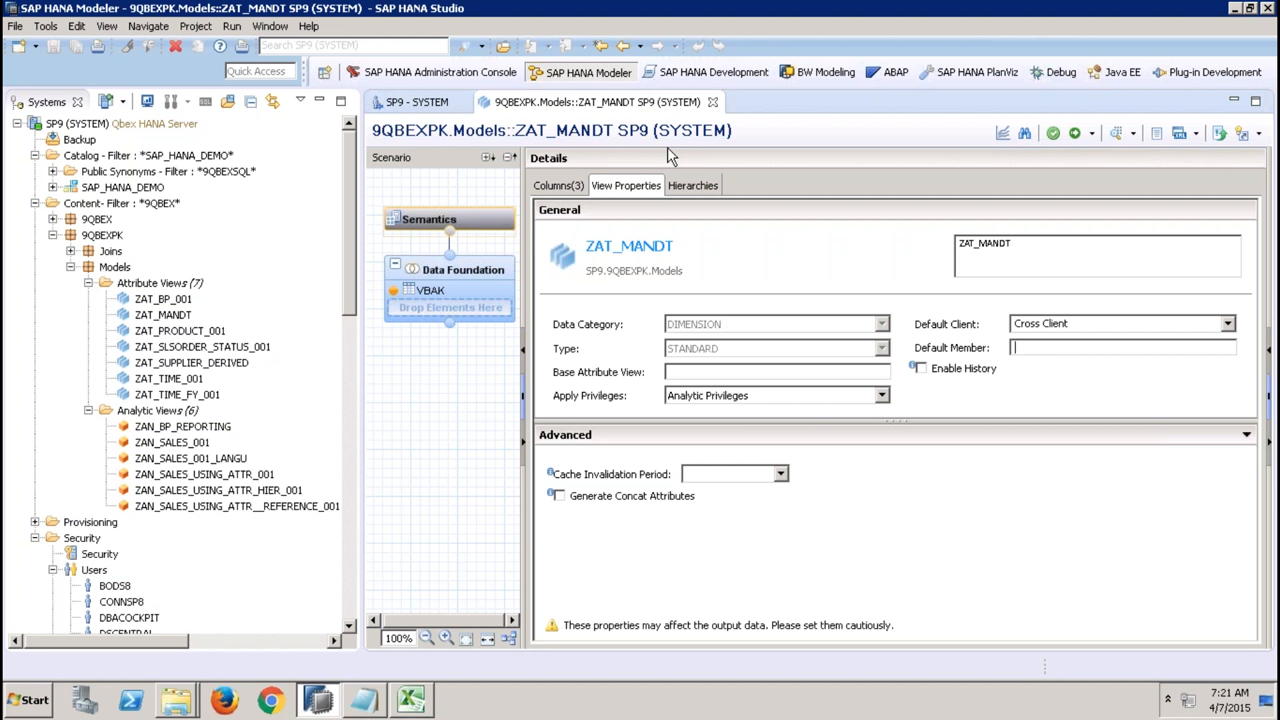
click(713, 102)
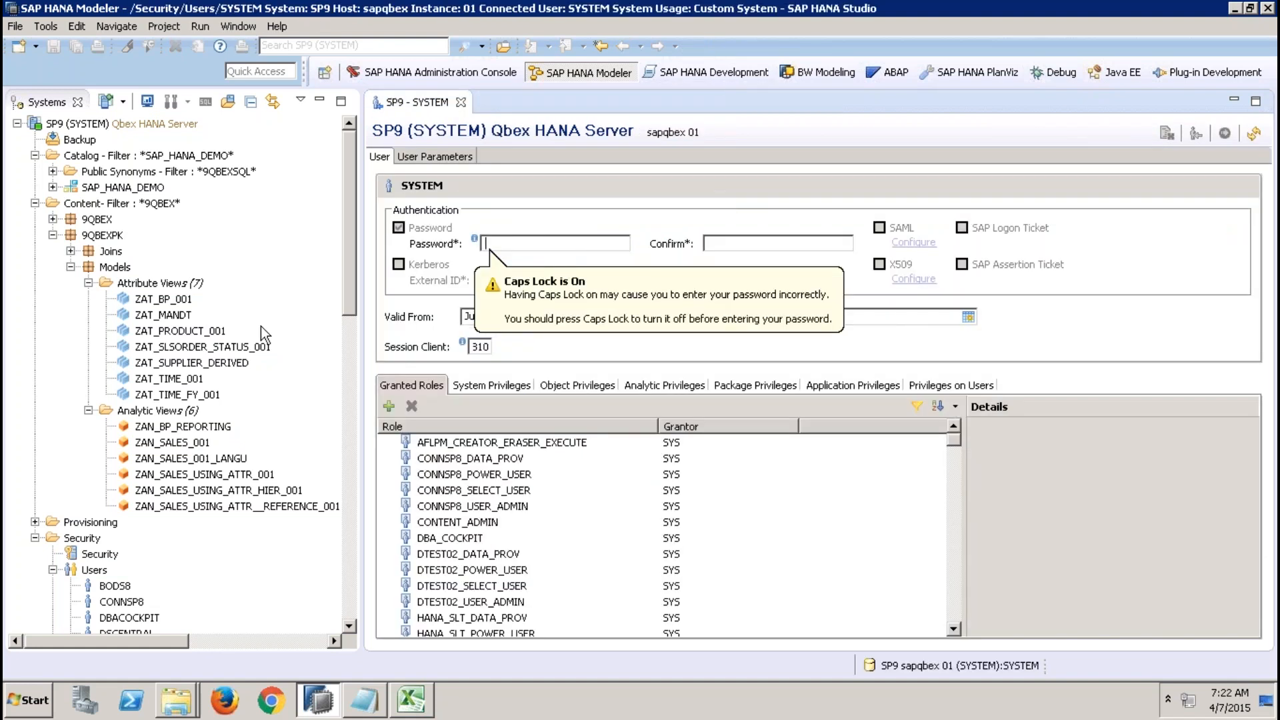
Create a new standard attribute view named ZAT_HISTORY in the 9QBEXPK.Models package.
right_click(180, 285)
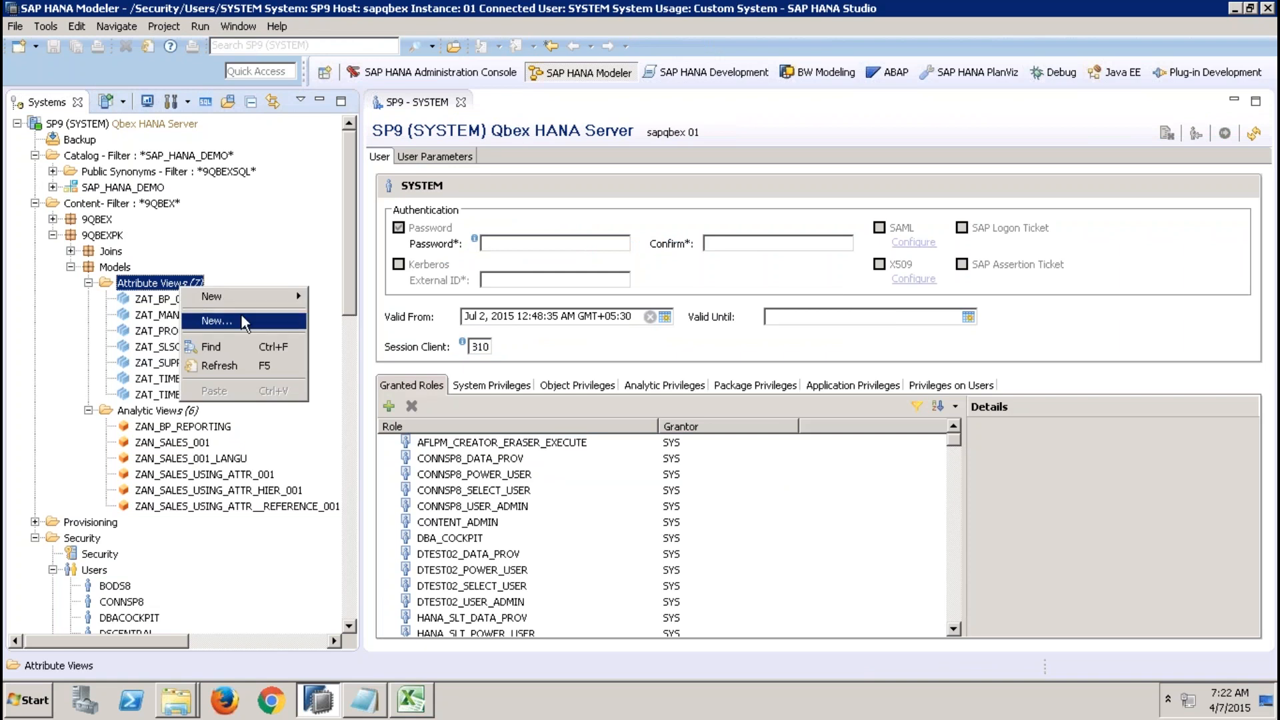
click(241, 318)
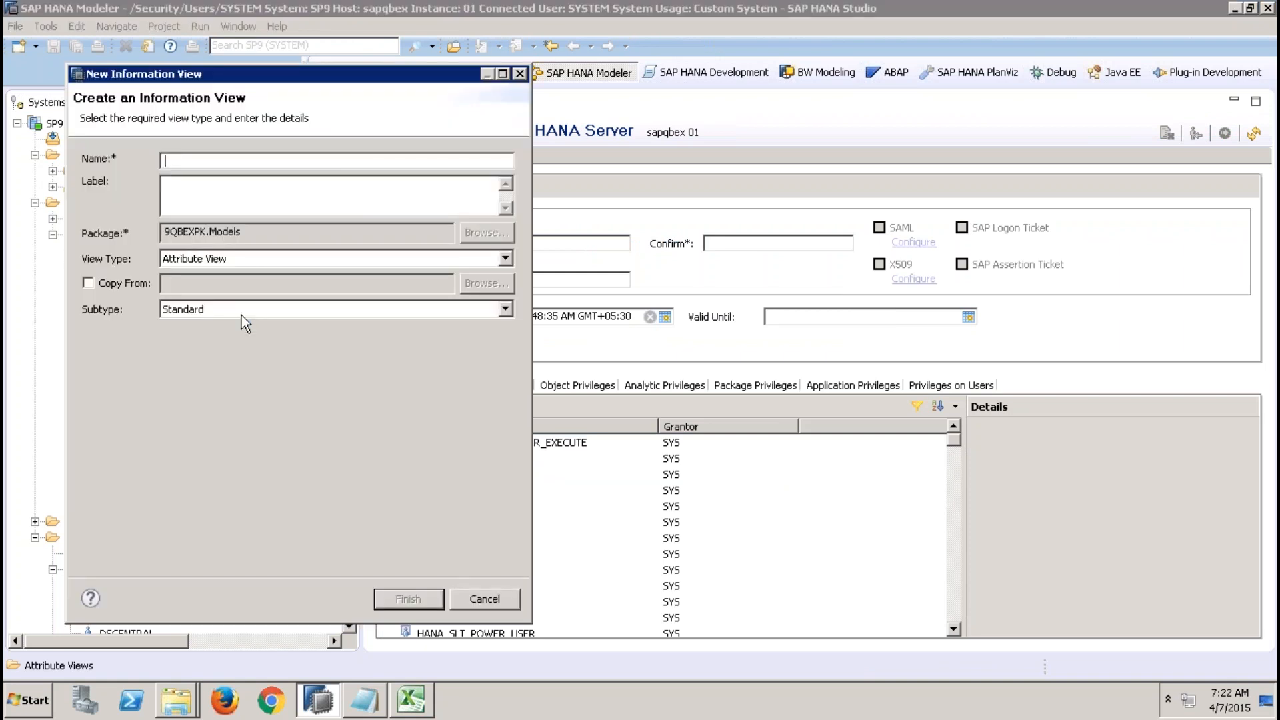
text(ZAT_HISTORY)
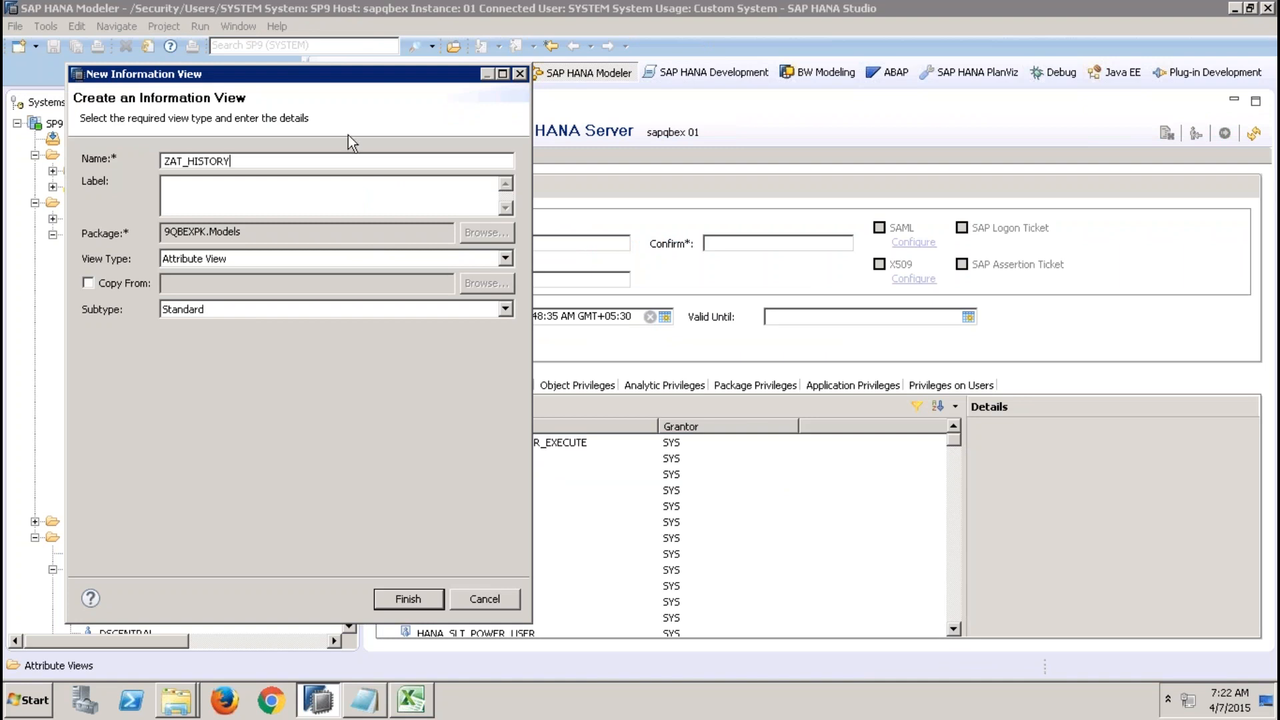
key(Tab)
click(402, 600)
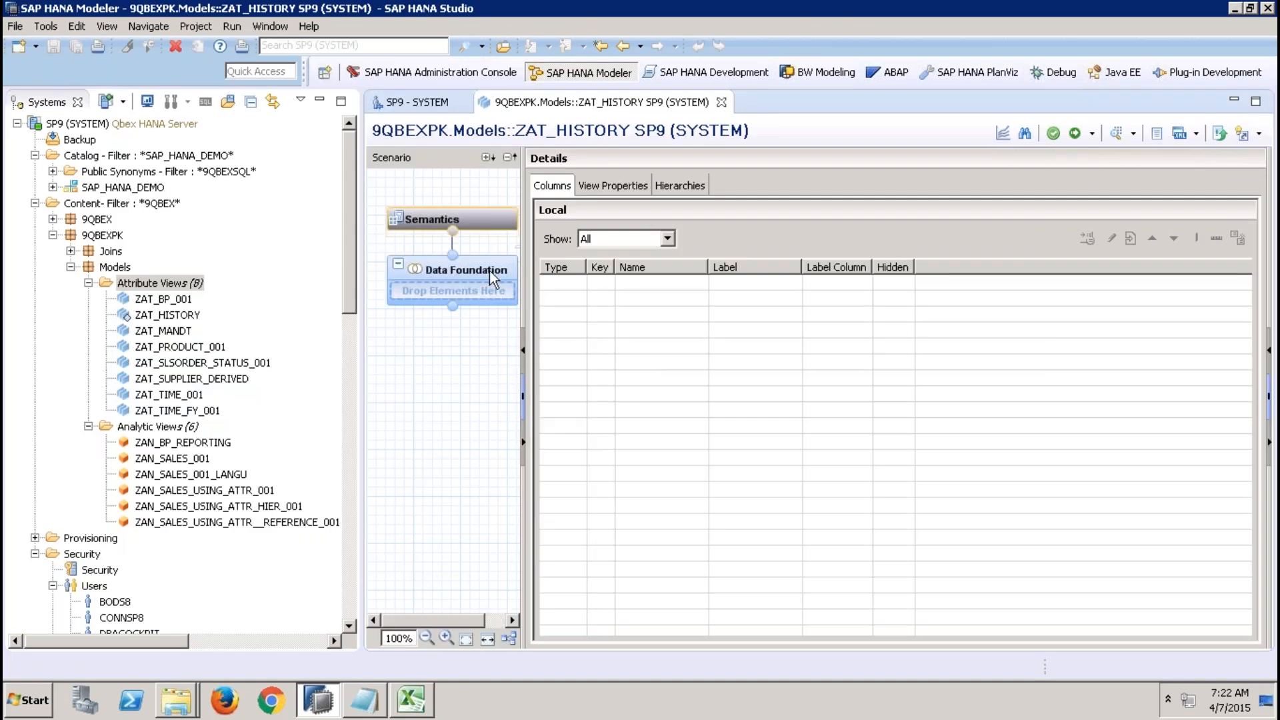
click(512, 264)
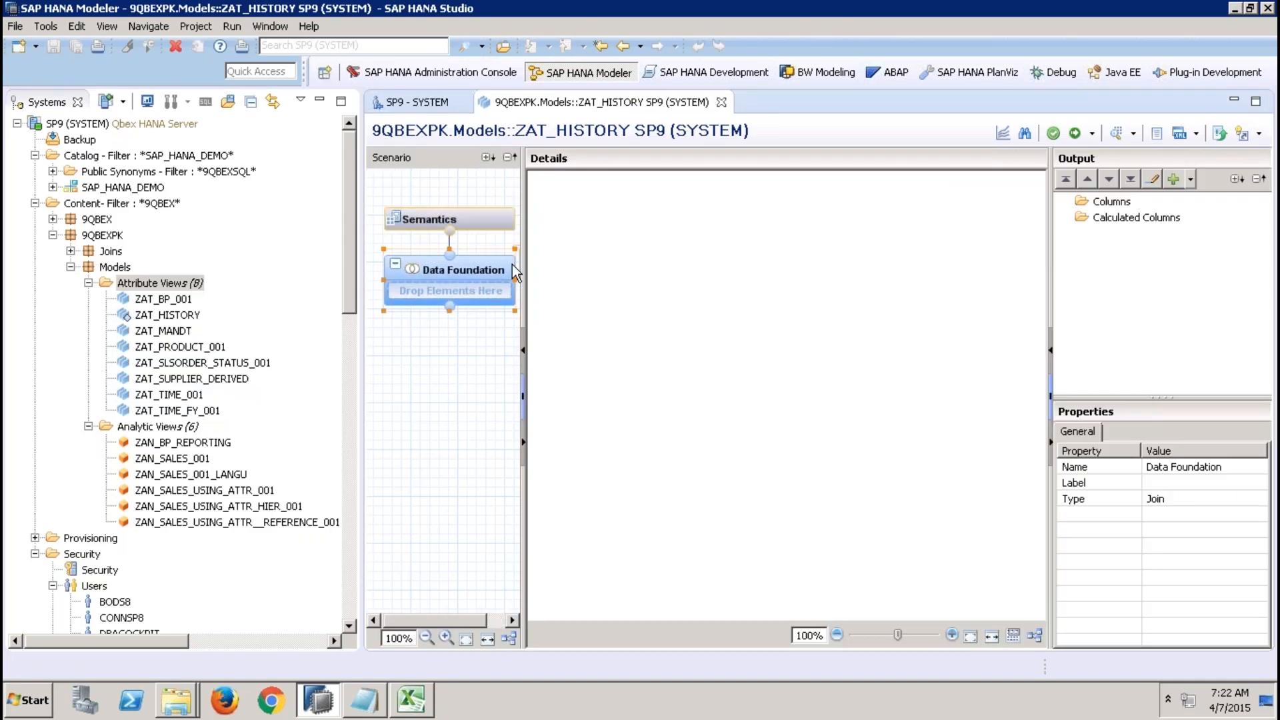
Change the catalog's schema filter to 9QBEXSQL.
click(162, 158)
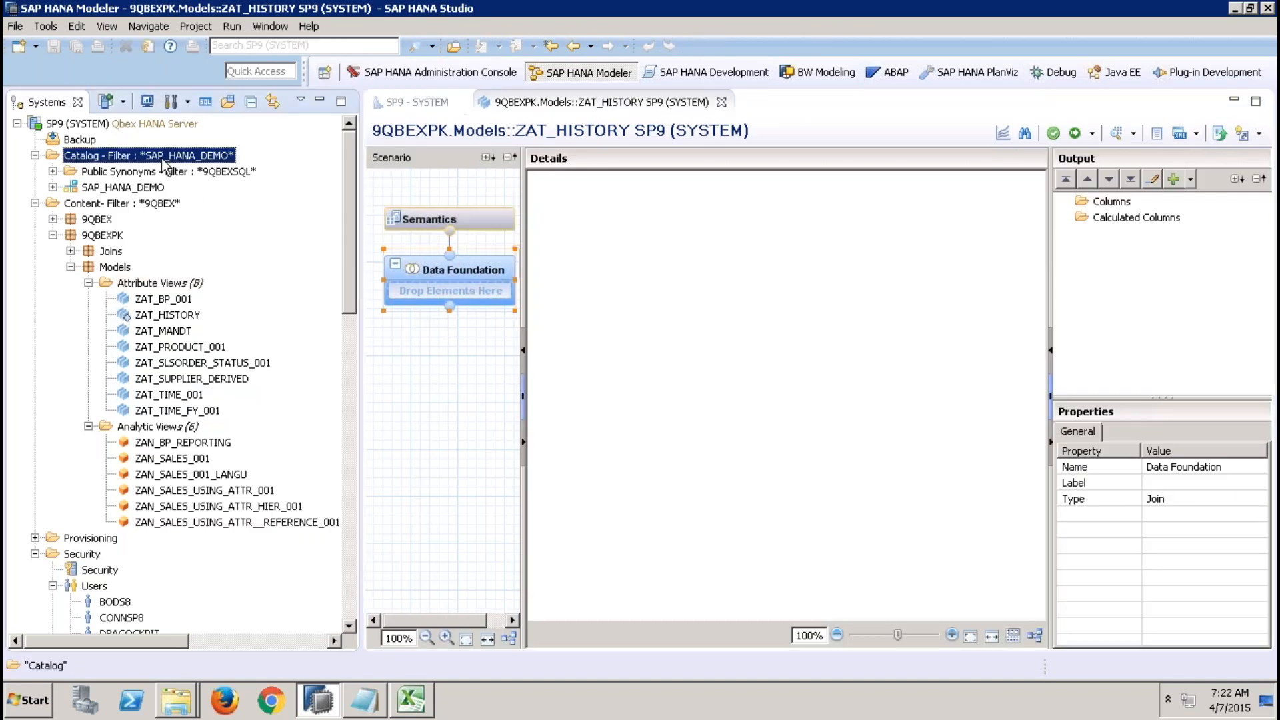
right_click(162, 158)
click(209, 316)
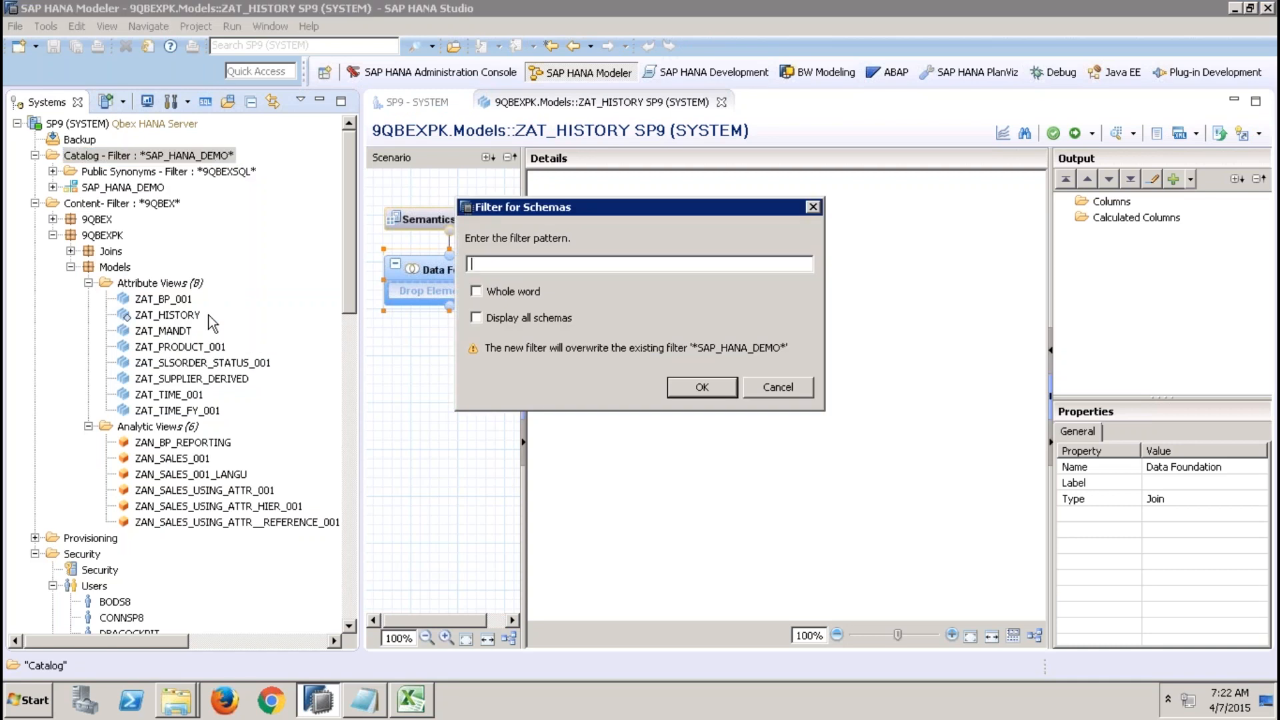
text(S)
key(BackSpace)
text(9QBEXSQL)
key(Return)
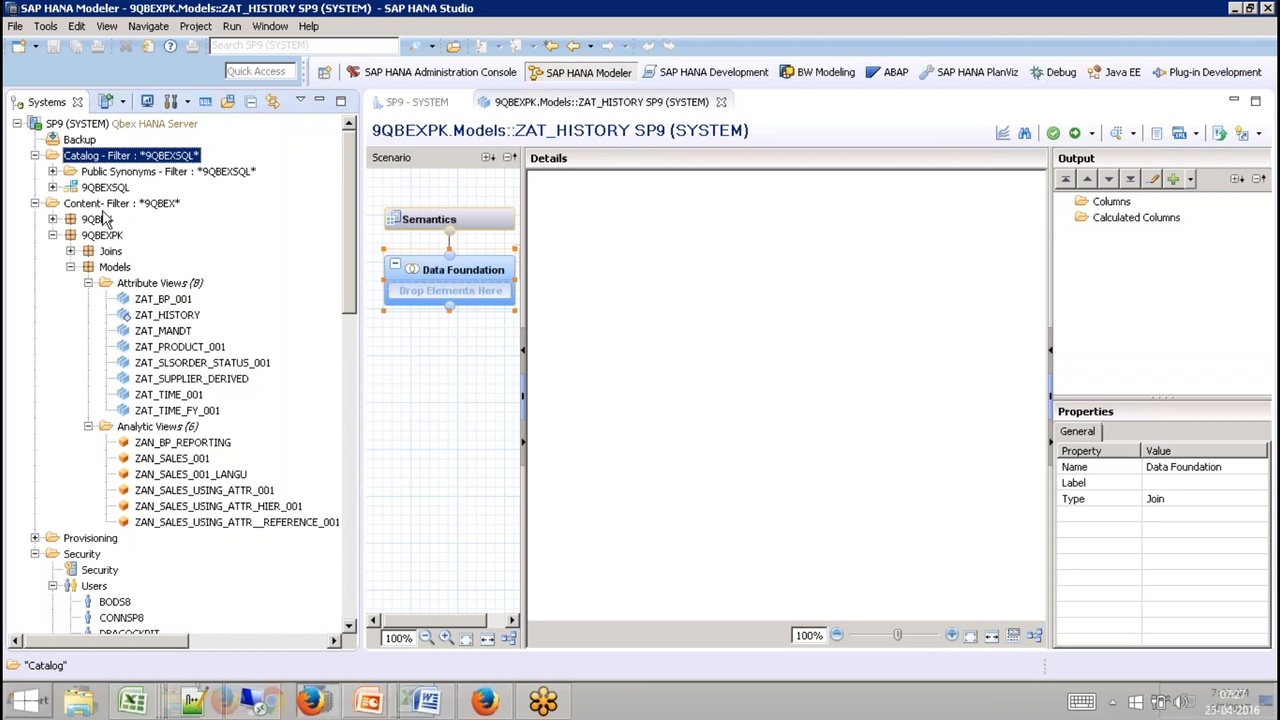
Add the table TEST_HISTORY_TABLE_XX from the 9QBEXSQL schema to ZAT_HISTORY's data foundation.
click(53, 187)
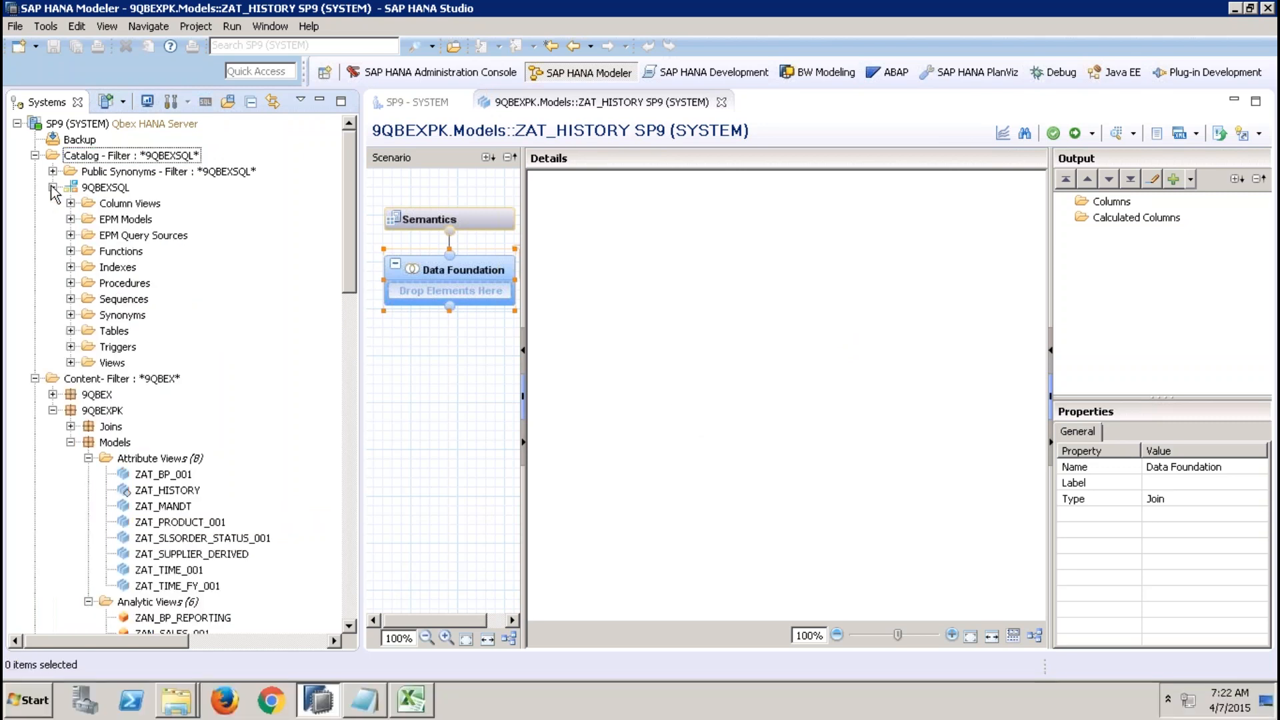
click(71, 331)
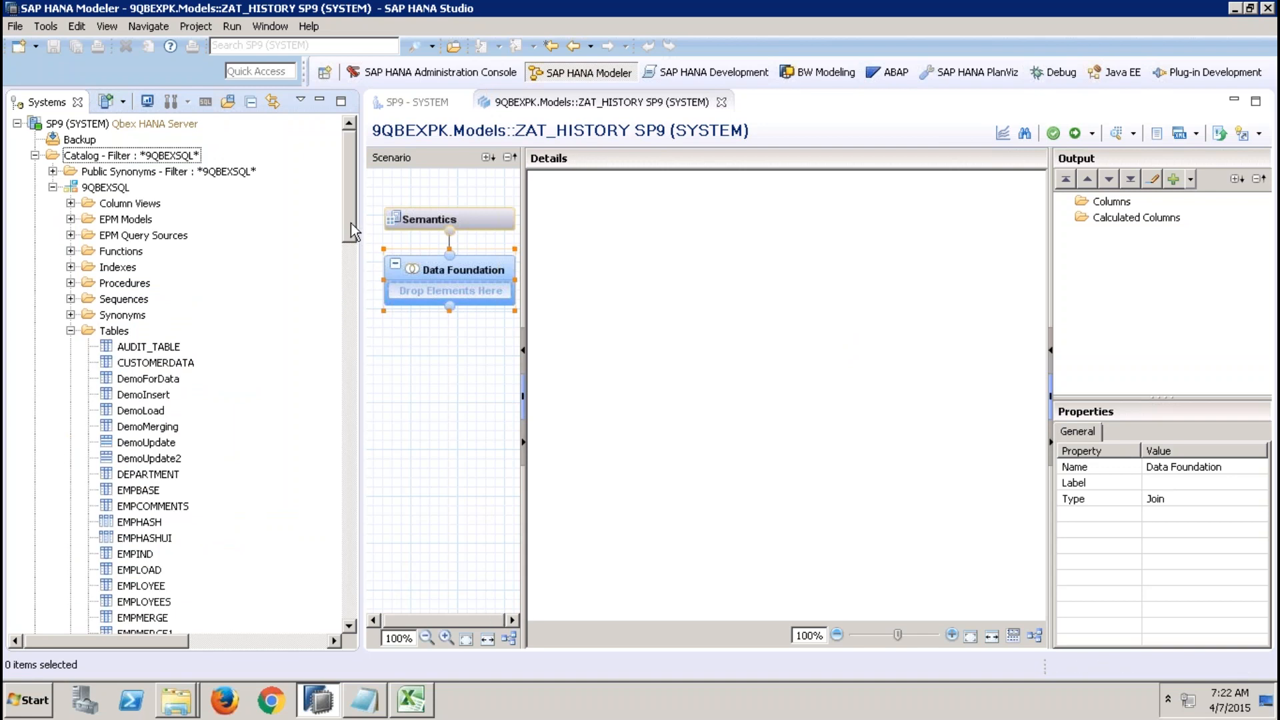
drag(350, 222, 355, 350)
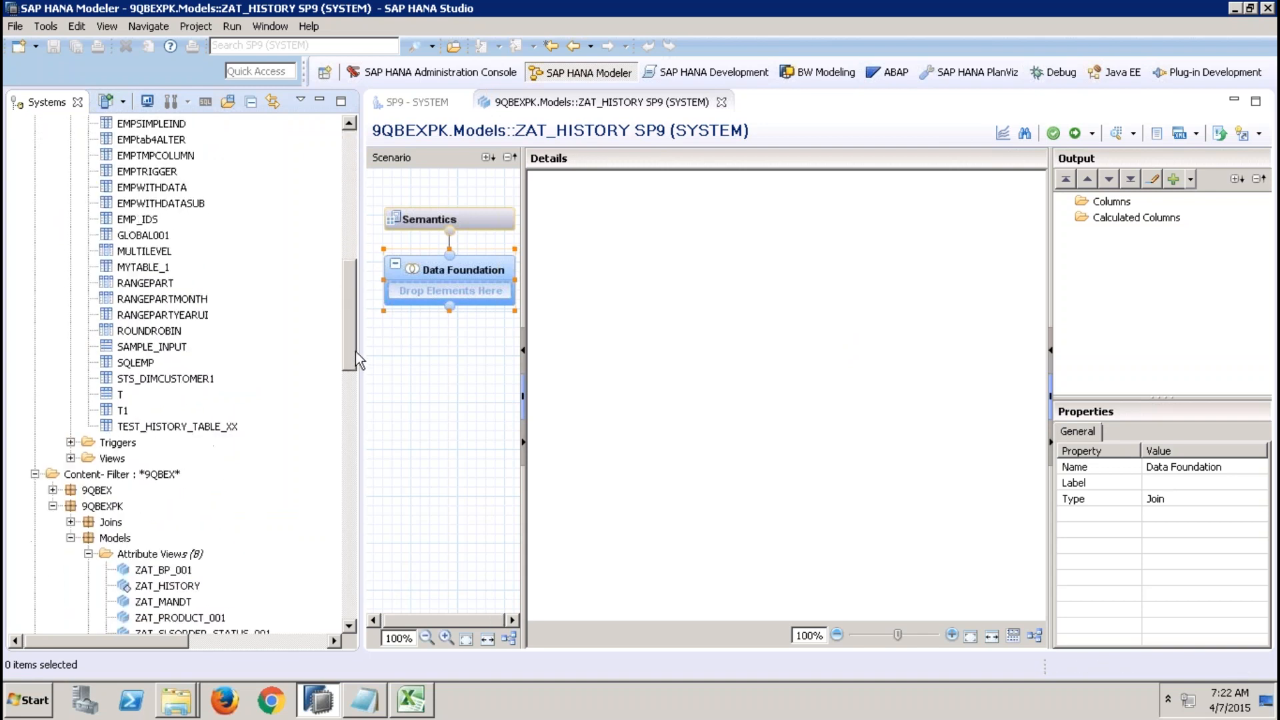
click(214, 426)
drag(214, 427, 450, 291)
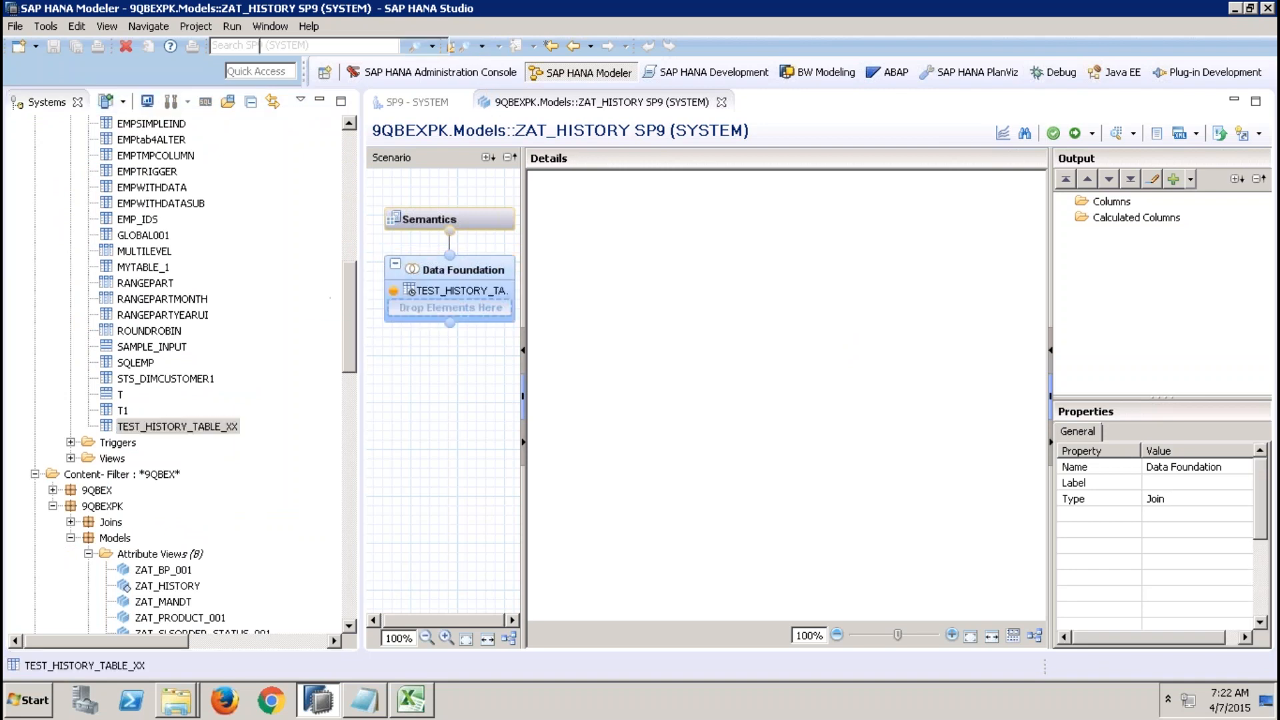
Turn on Enable History in ZAT_HISTORY's semantics view properties and try to activate the view.
click(320, 100)
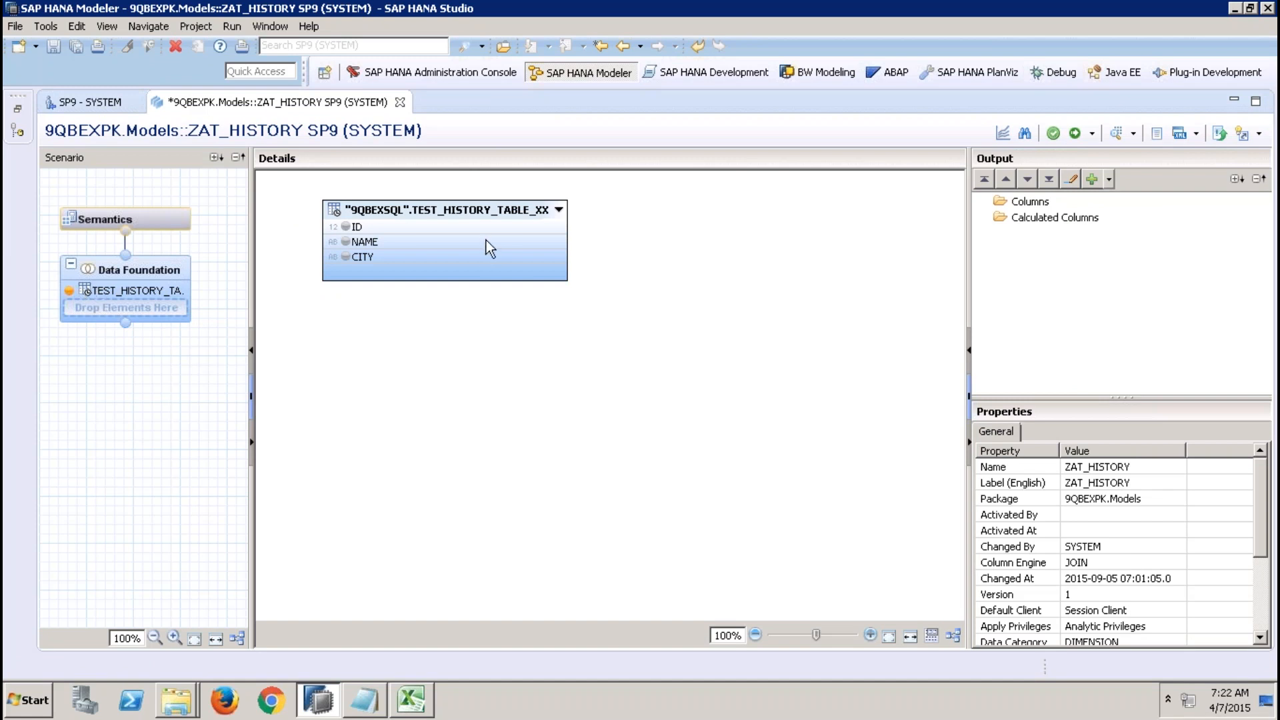
mouse_move(486, 242)
click(146, 222)
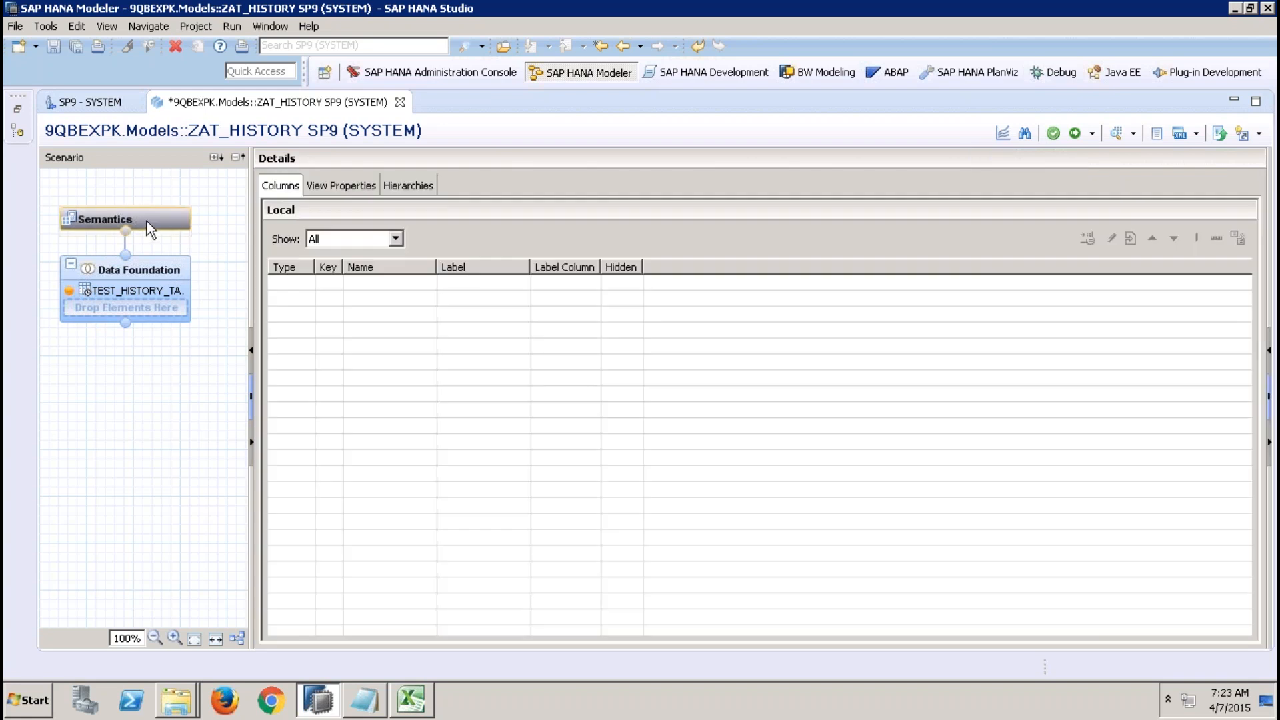
click(364, 190)
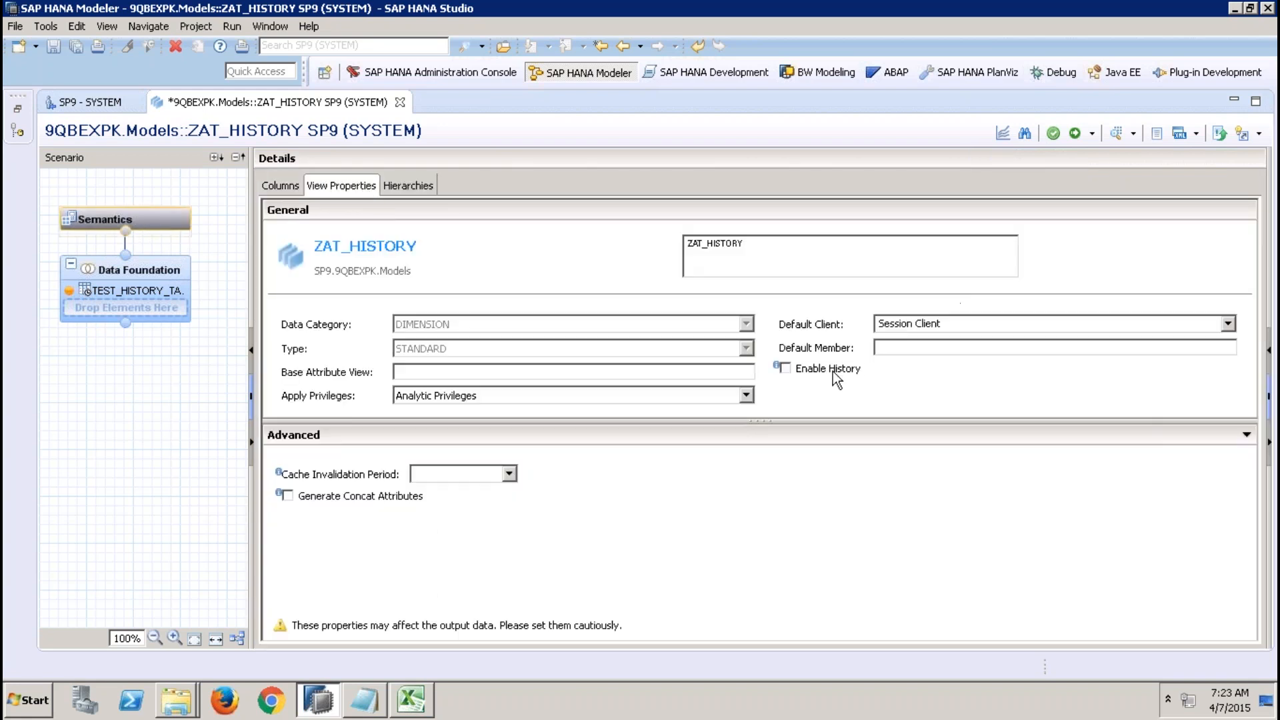
click(833, 371)
click(1075, 133)
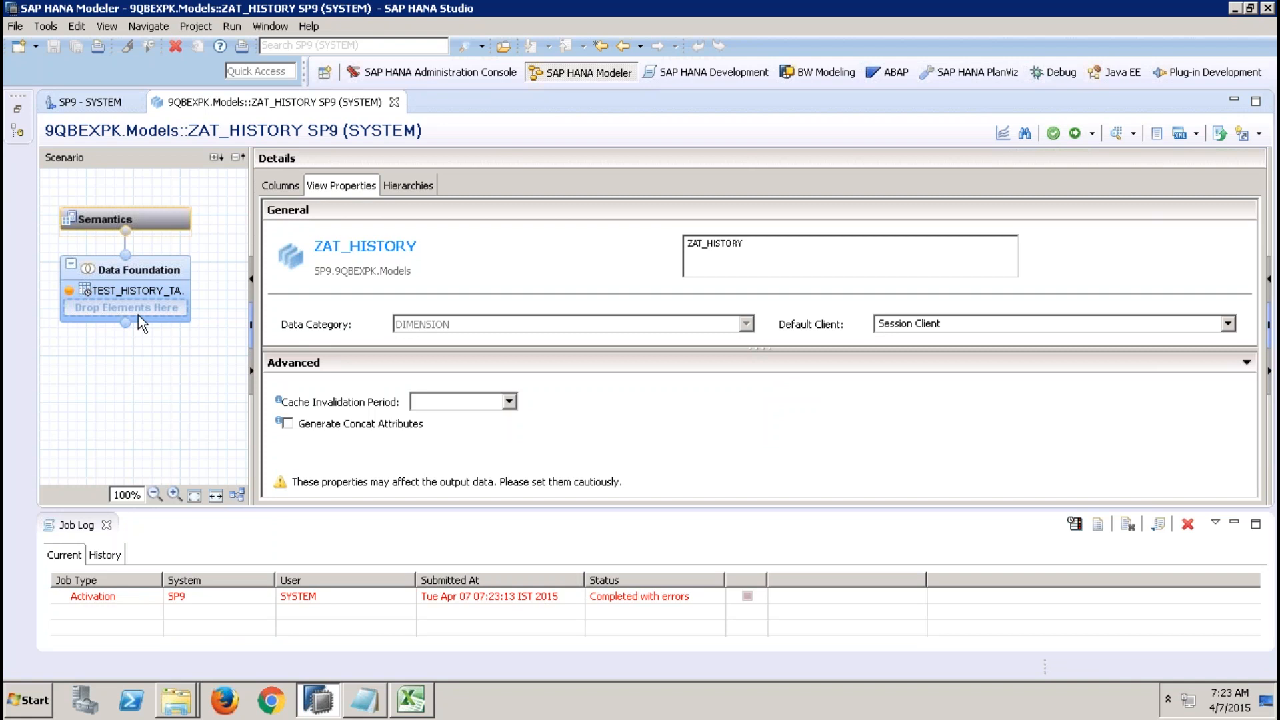
Open the job details of the failed ZAT_HISTORY activation and read the error.
click(129, 288)
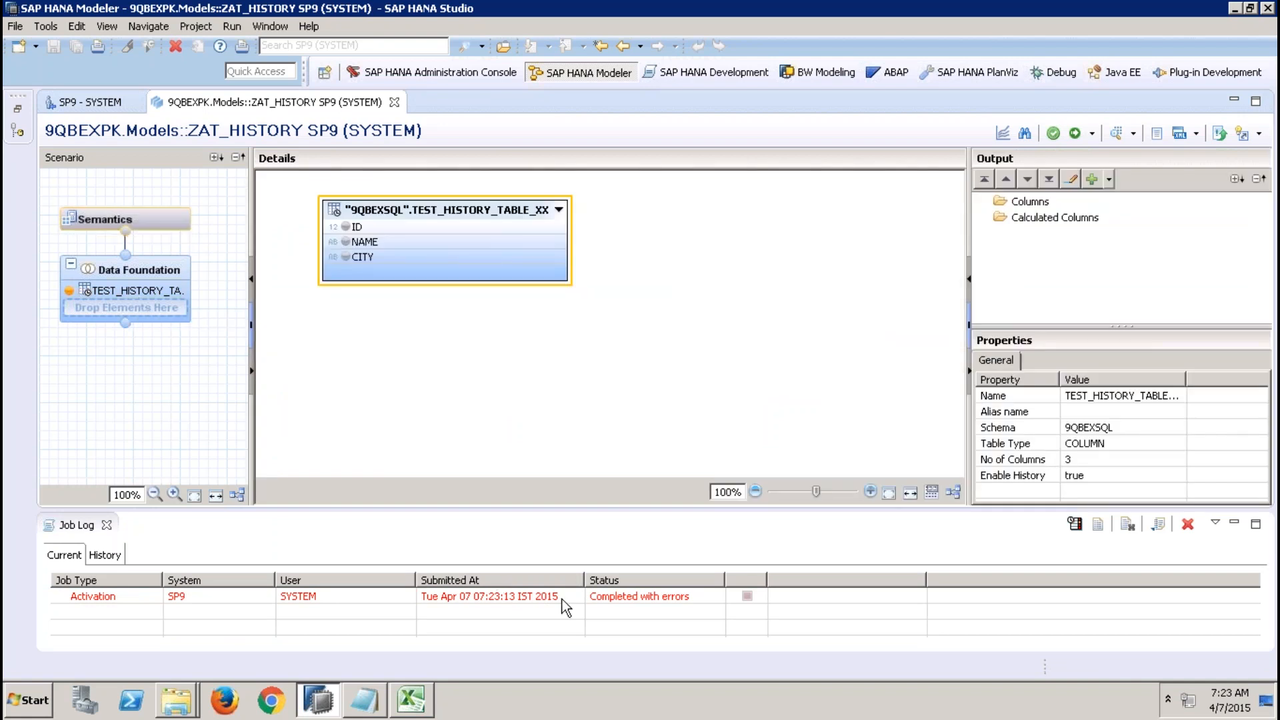
double_click(563, 598)
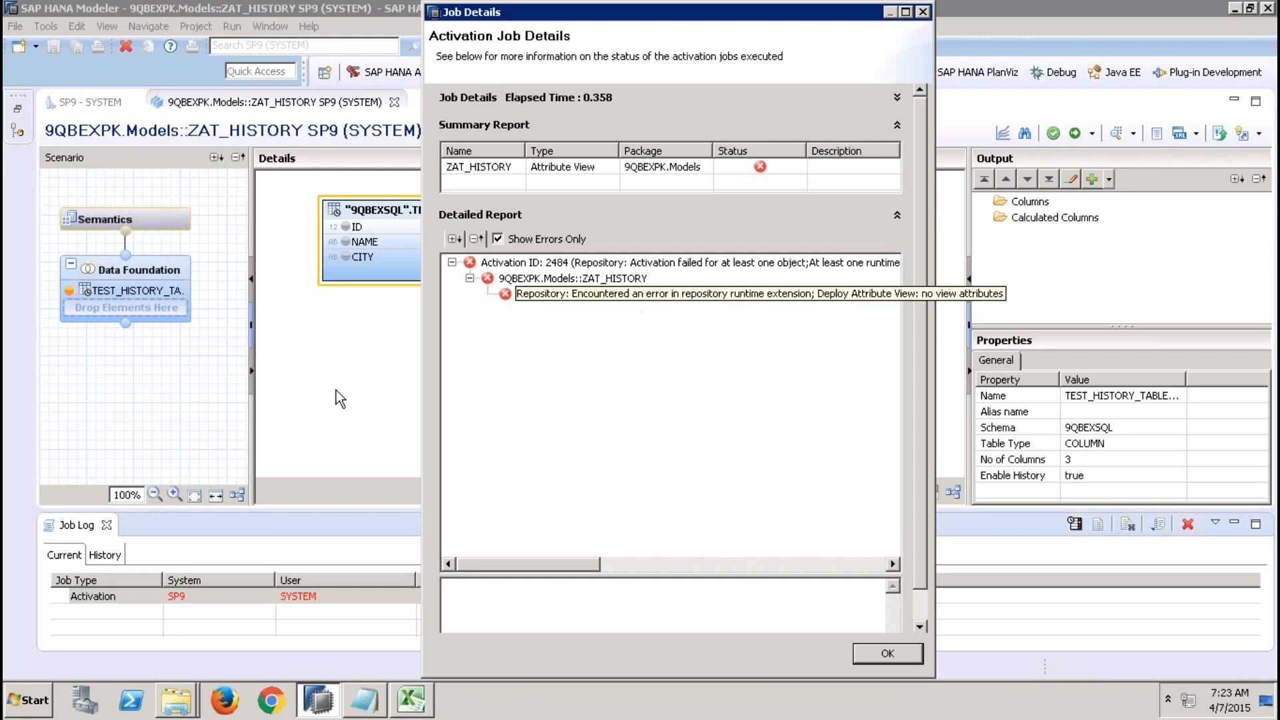
click(885, 657)
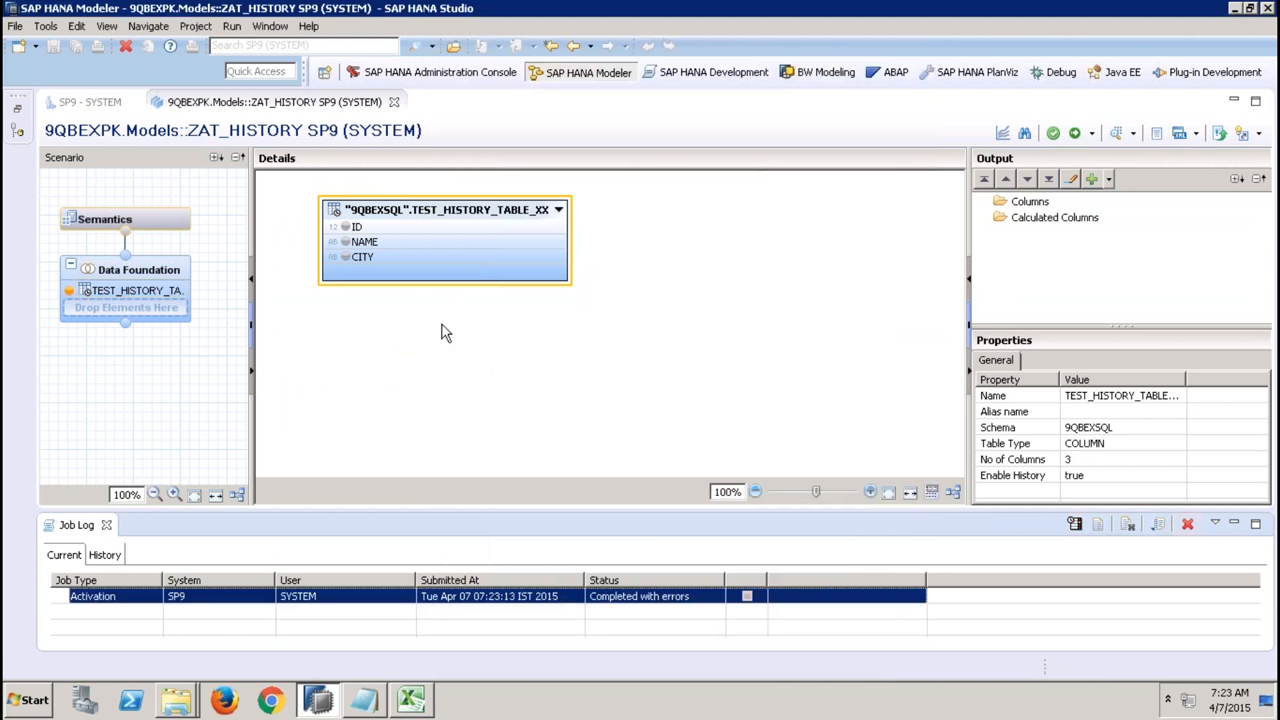
Add ID, NAME and CITY from TEST_HISTORY_TABLE_XX as output columns and try to activate ZAT_HISTORY again.
click(345, 228)
click(345, 241)
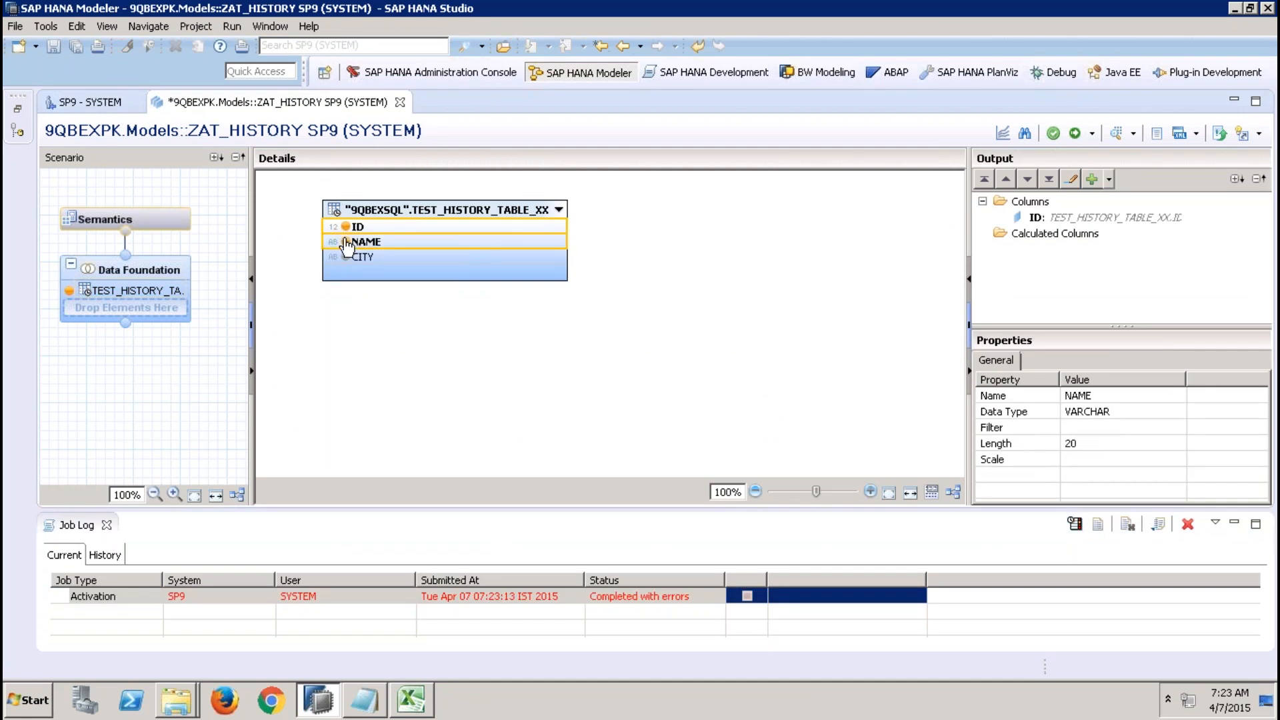
click(345, 256)
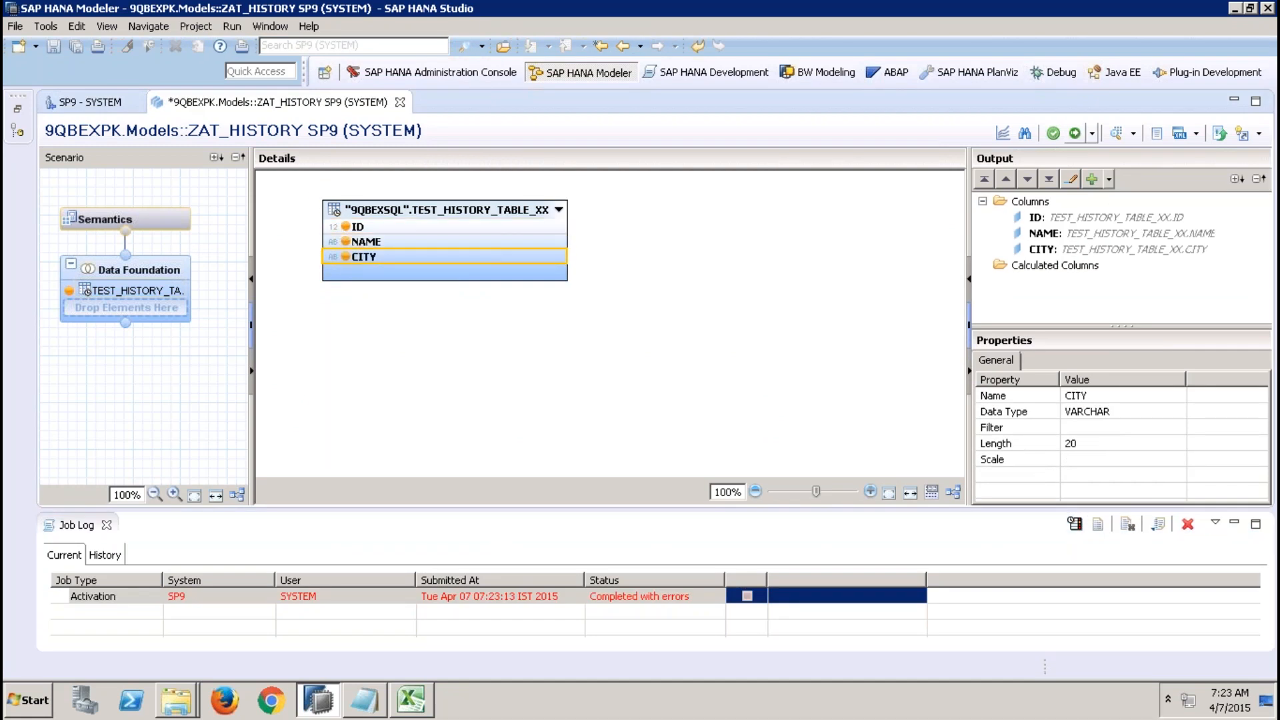
click(1075, 133)
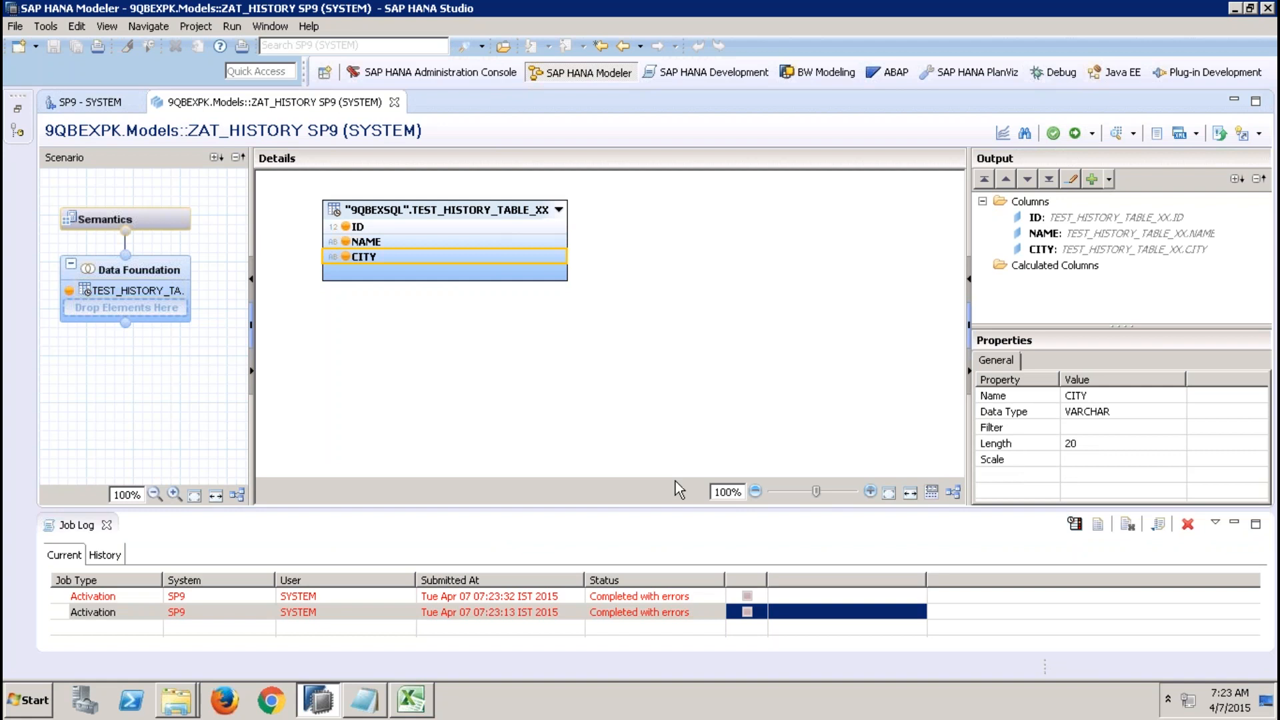
Open the new activation job's details and examine the error message's short text and cause.
double_click(684, 596)
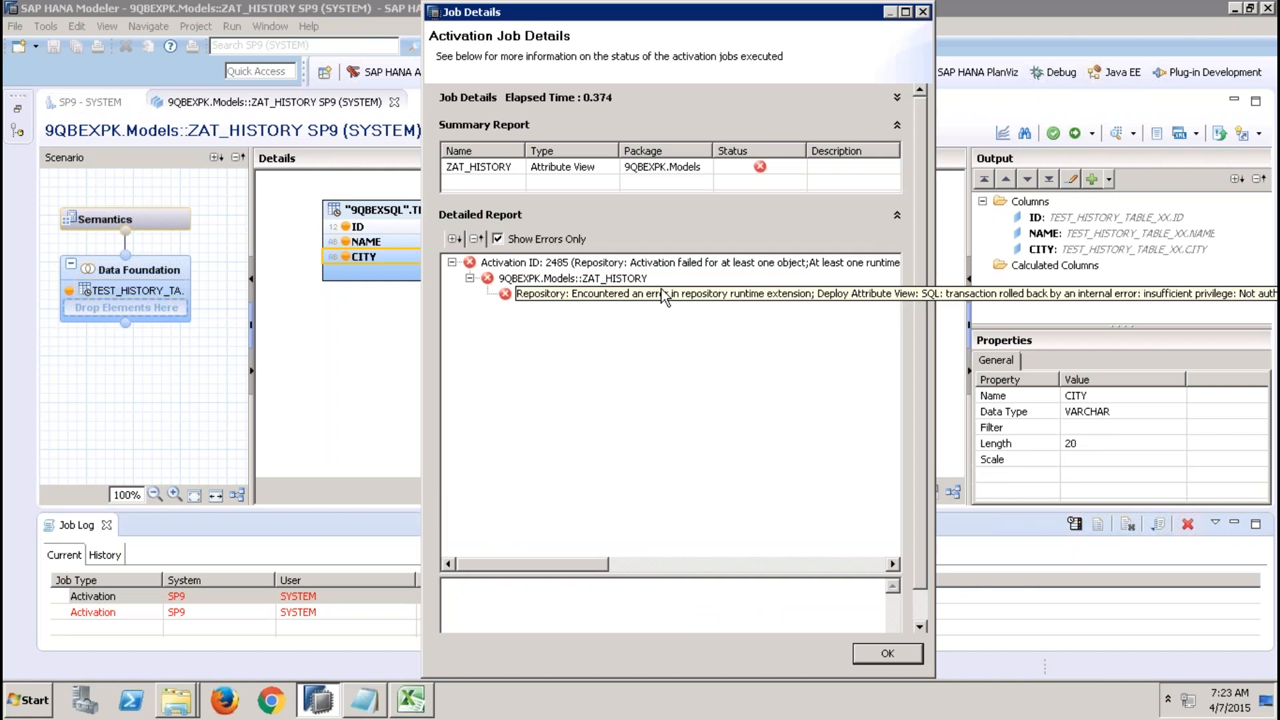
drag(474, 12, 258, 69)
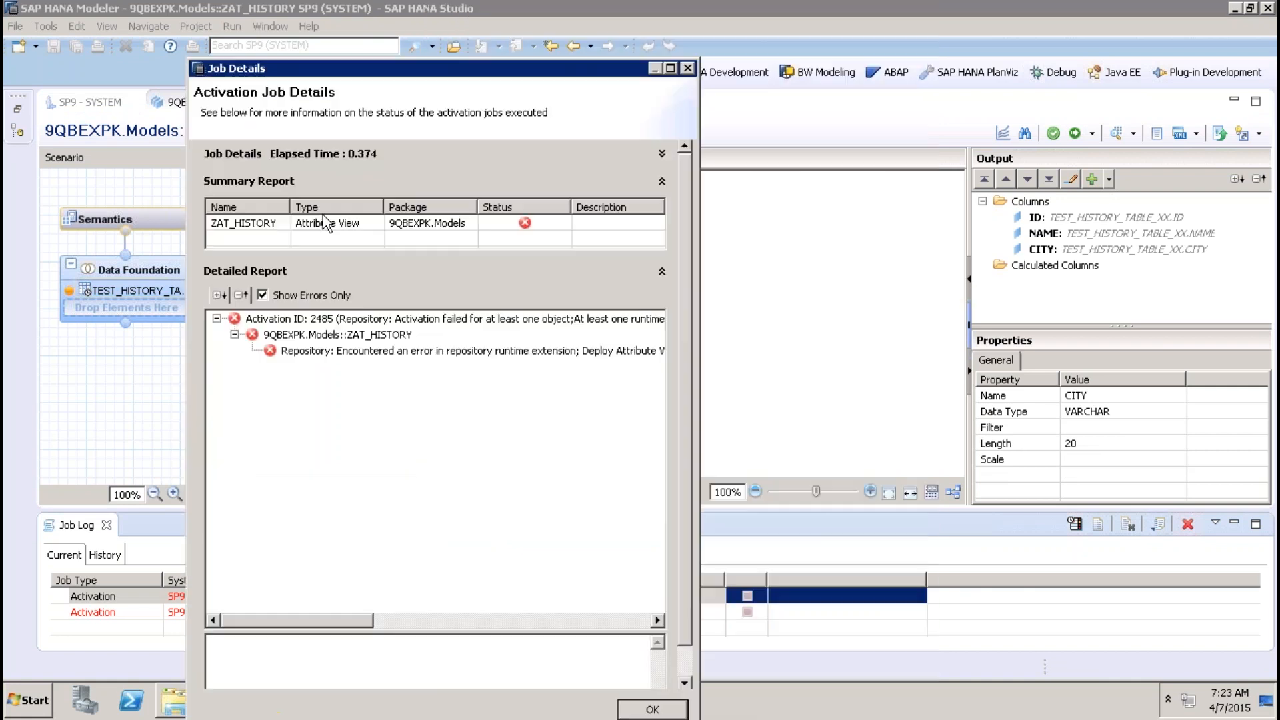
click(405, 349)
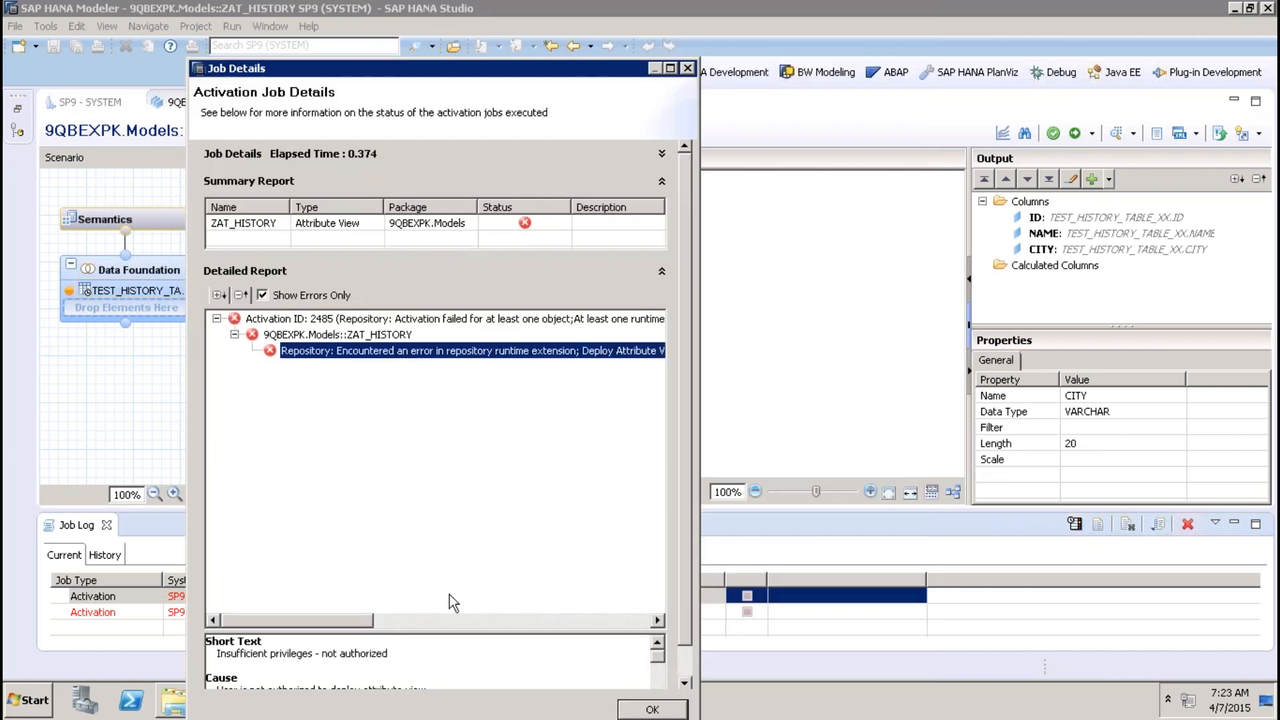
Read the error's recommendations and full error message, then close the job details.
drag(445, 631, 446, 386)
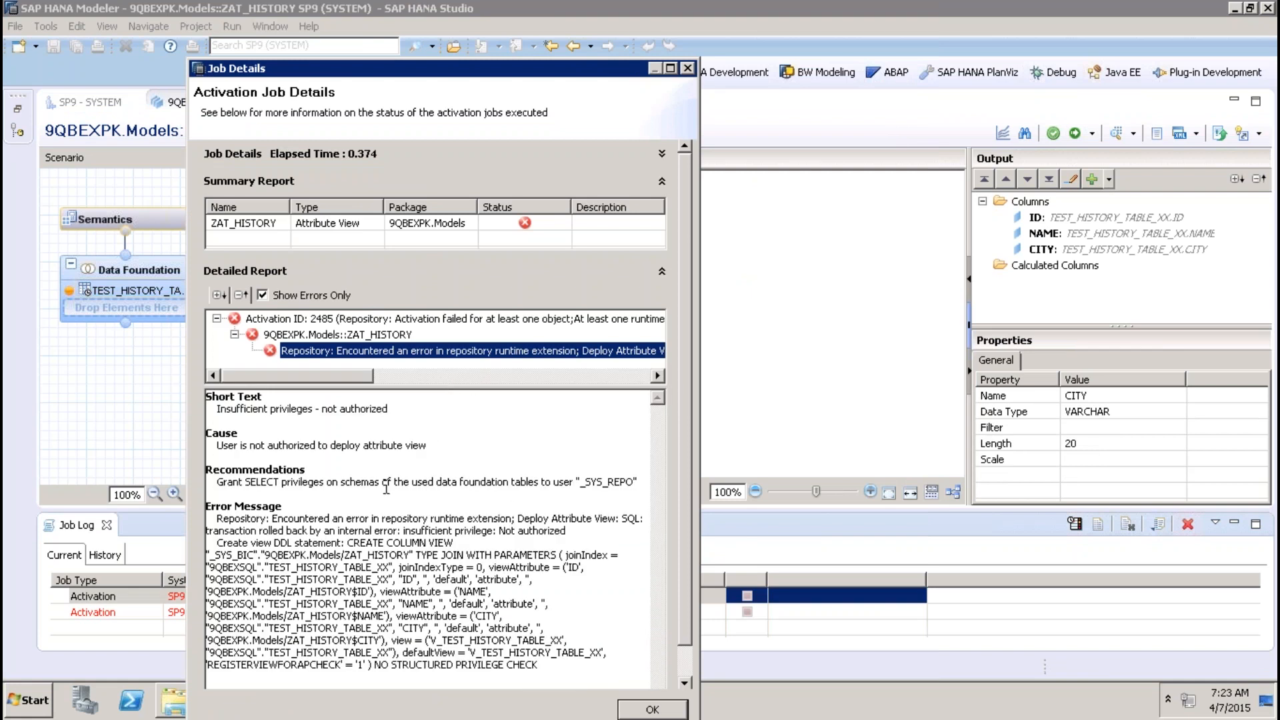
drag(370, 485, 419, 486)
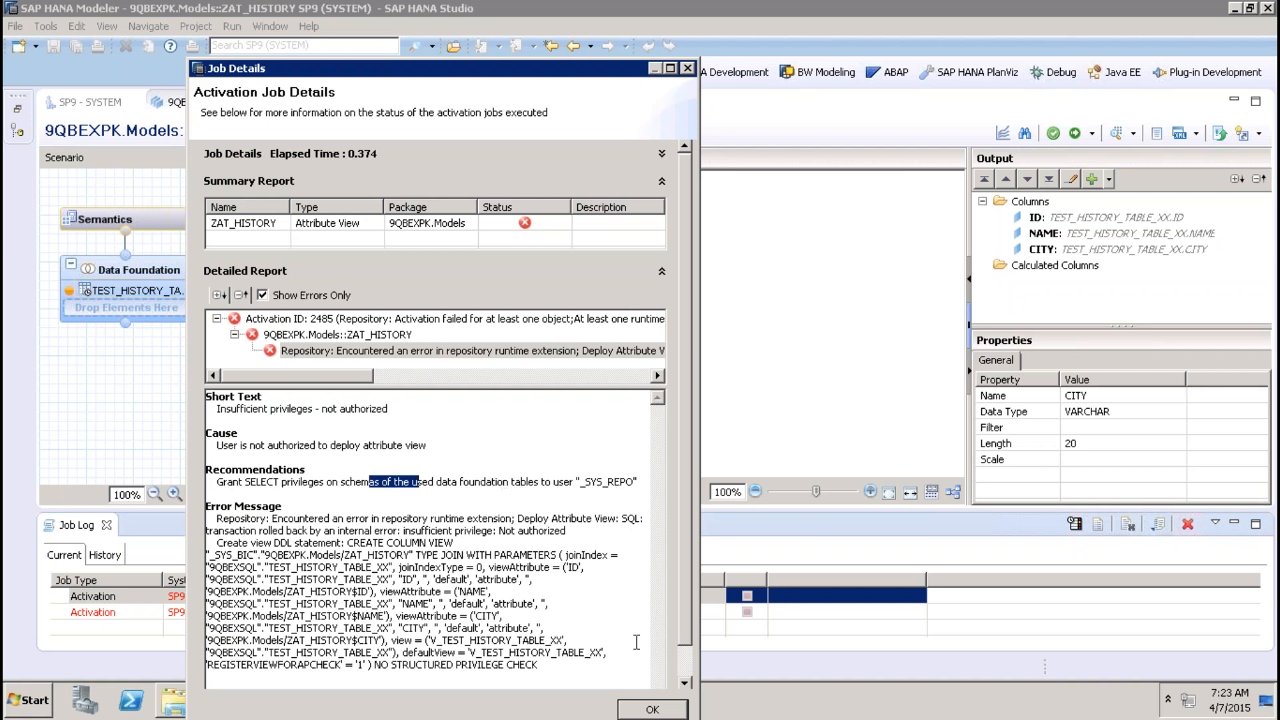
click(652, 709)
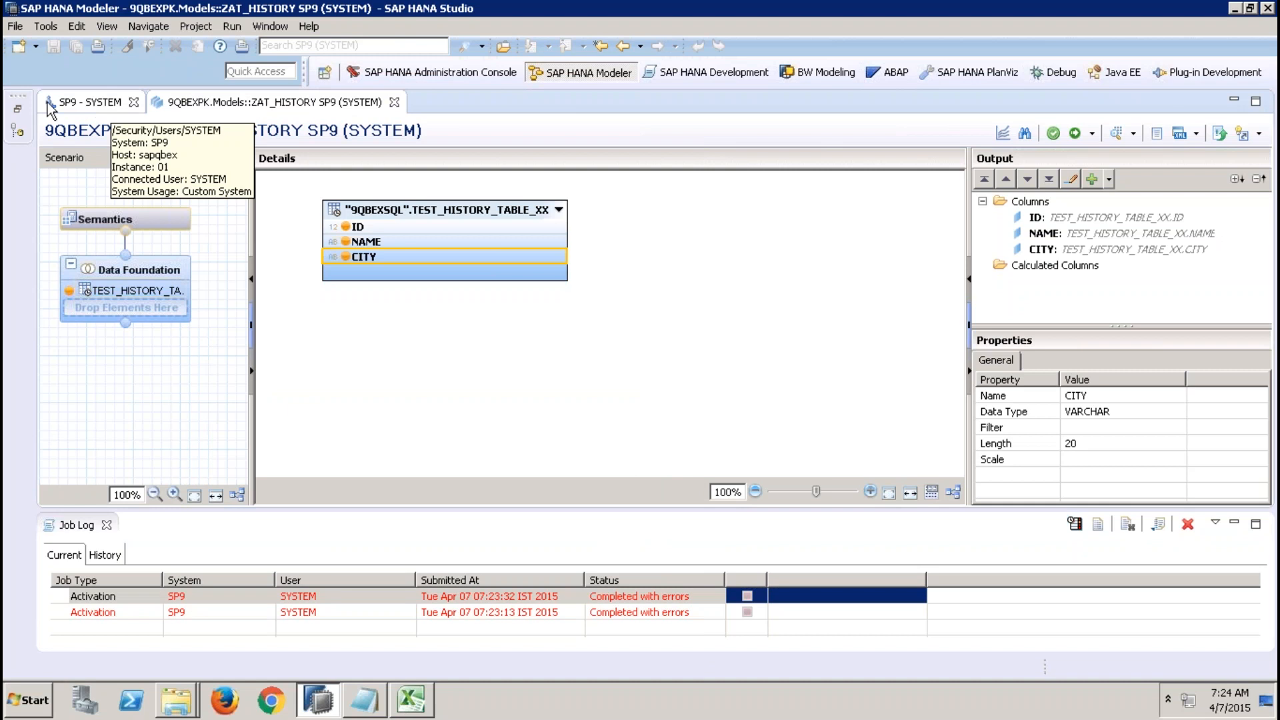
Open an SQL console and run GRANT SELECT ON SCHEMA "9QBEXSQL" TO "_SYS_REPO" WITH GRANT OPTION;.
click(17, 113)
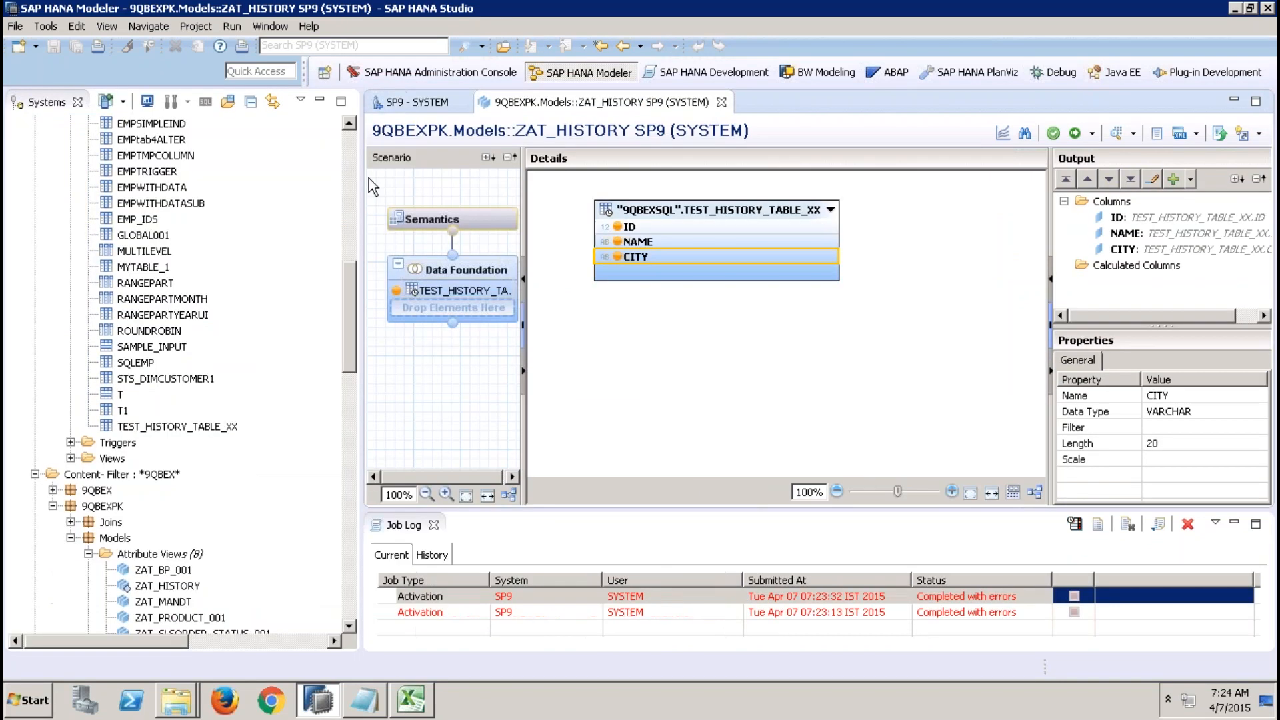
click(168, 155)
click(206, 102)
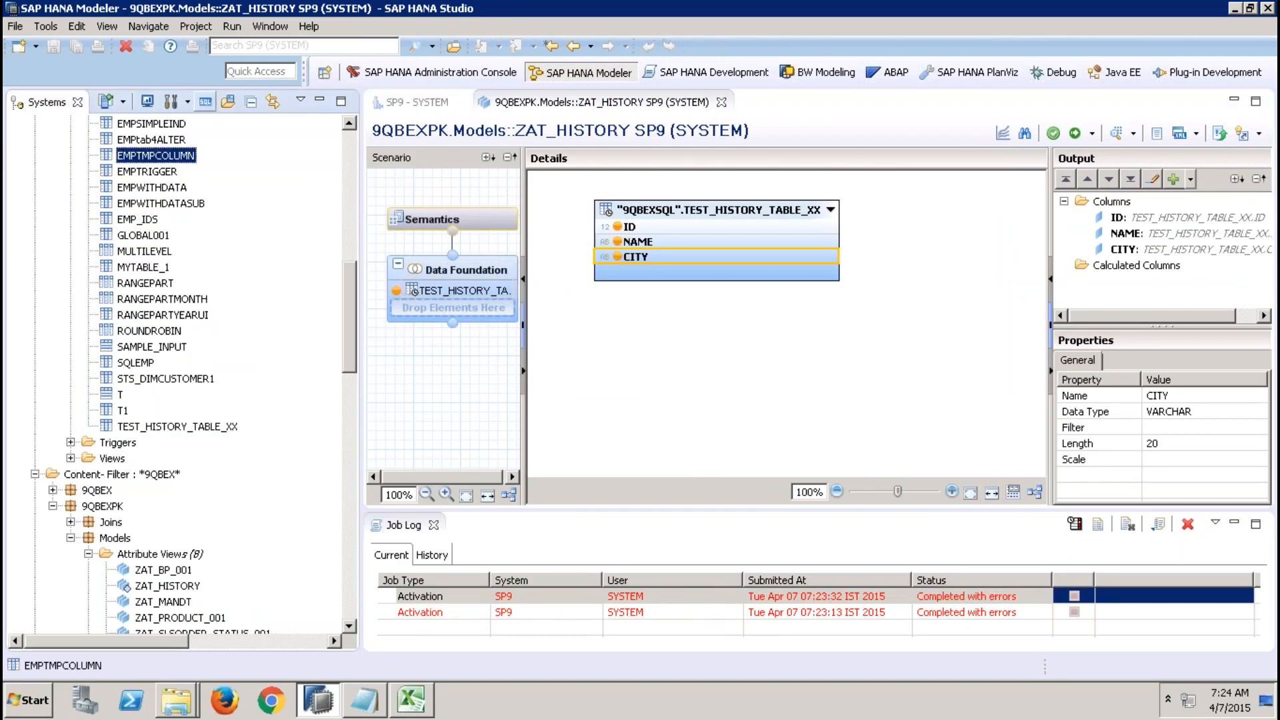
key(Return)
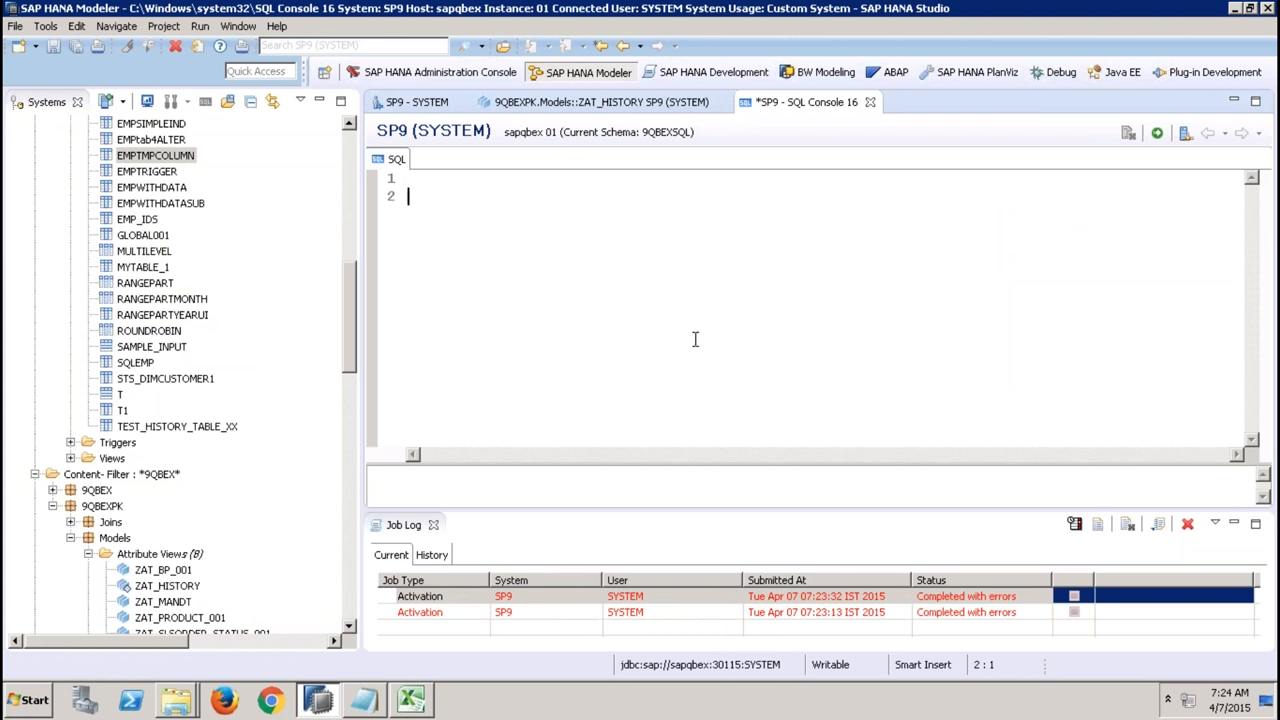
text(GRANT SELCT)
key(BackSpace)
key(BackSpace)
key(BackSpace)
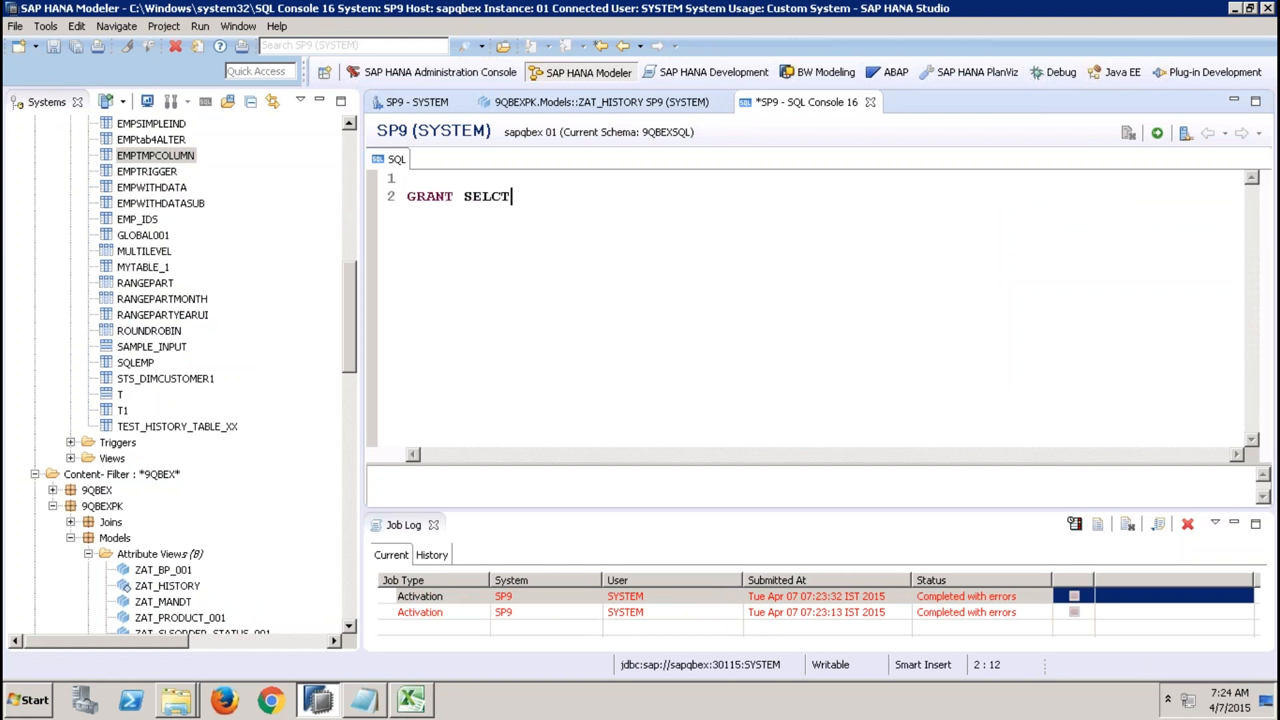
text(ECT ON SCHEMA )
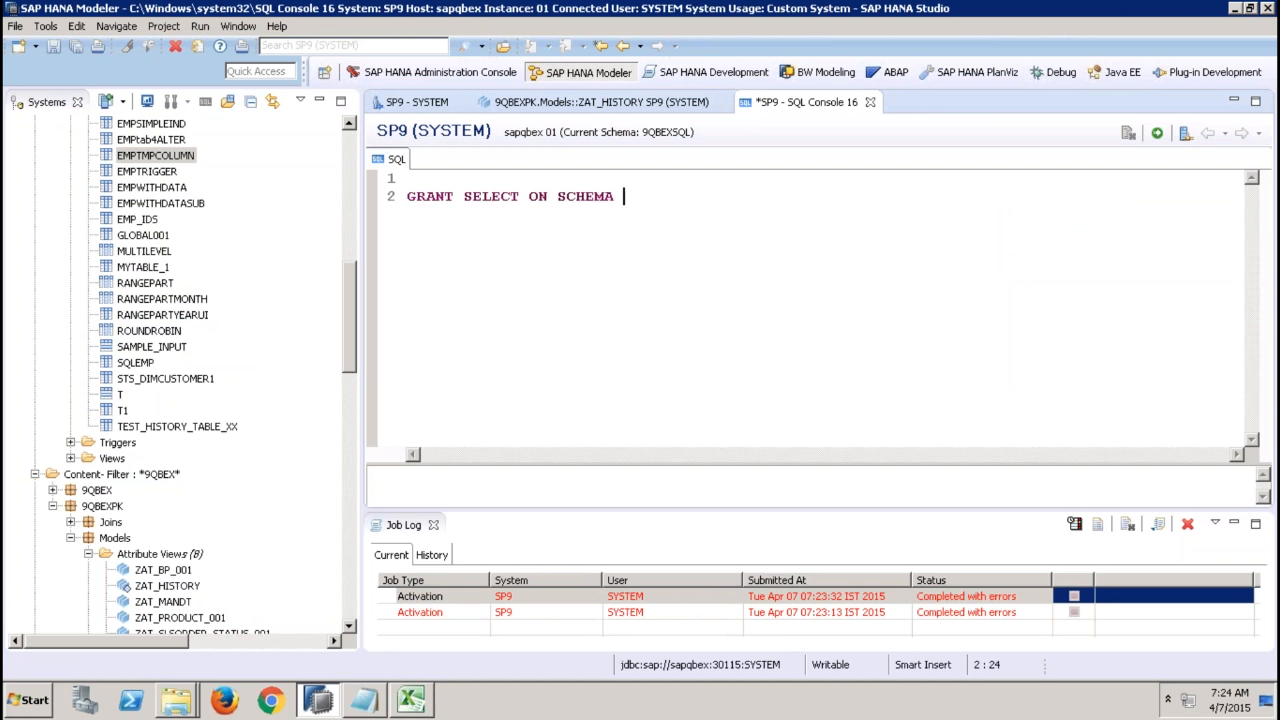
text("9QBEXSQL" TO)
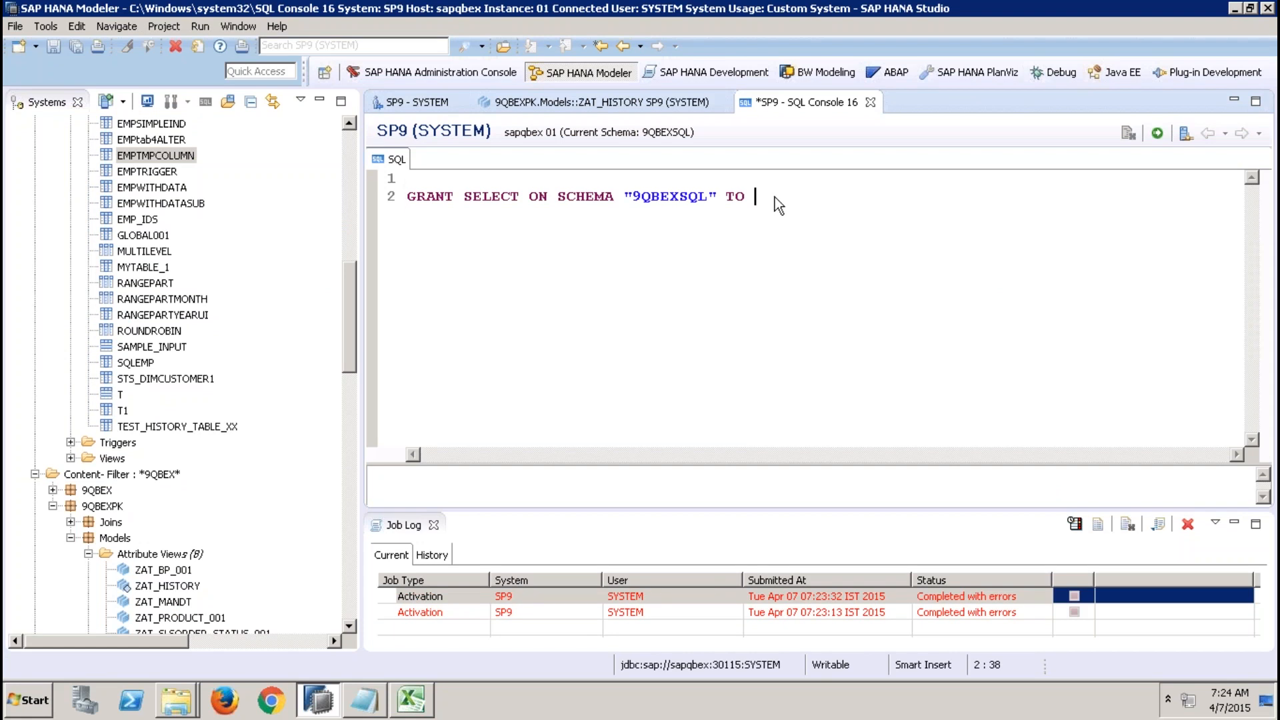
key(shift+Home)
key(End)
text("_SYS_REPO"  WITH GRA)
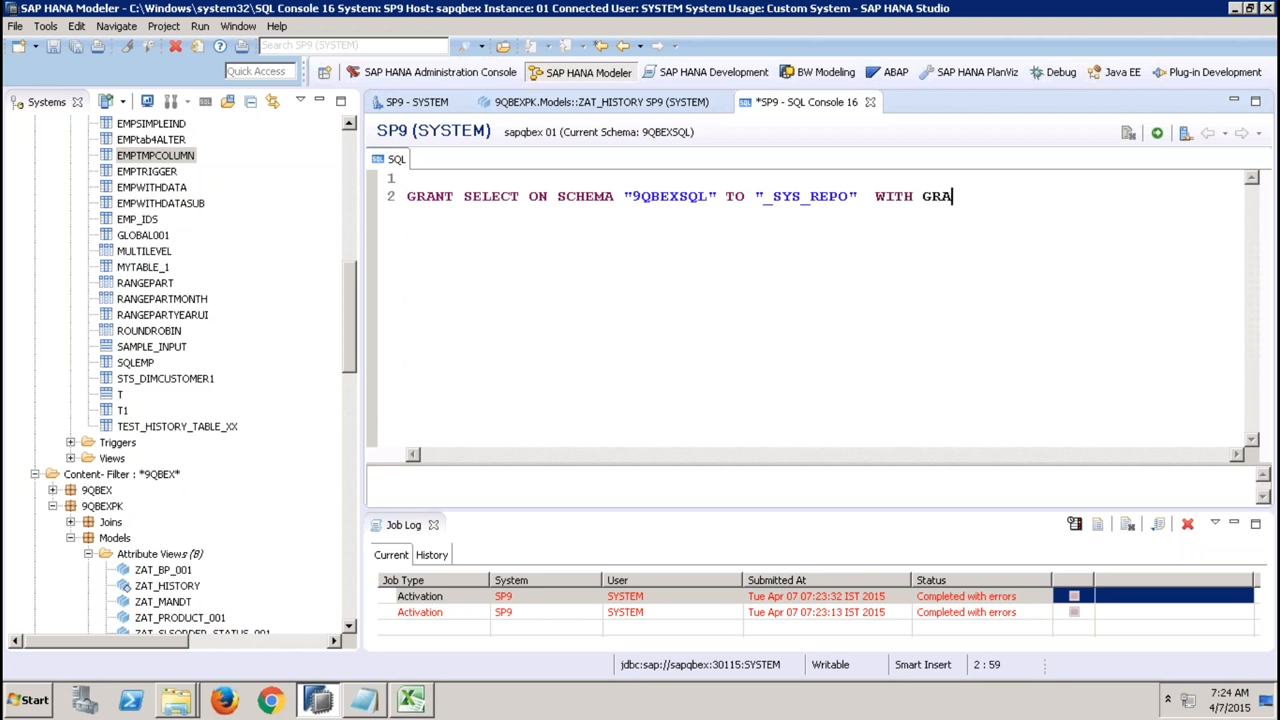
text(NT OPTION;)
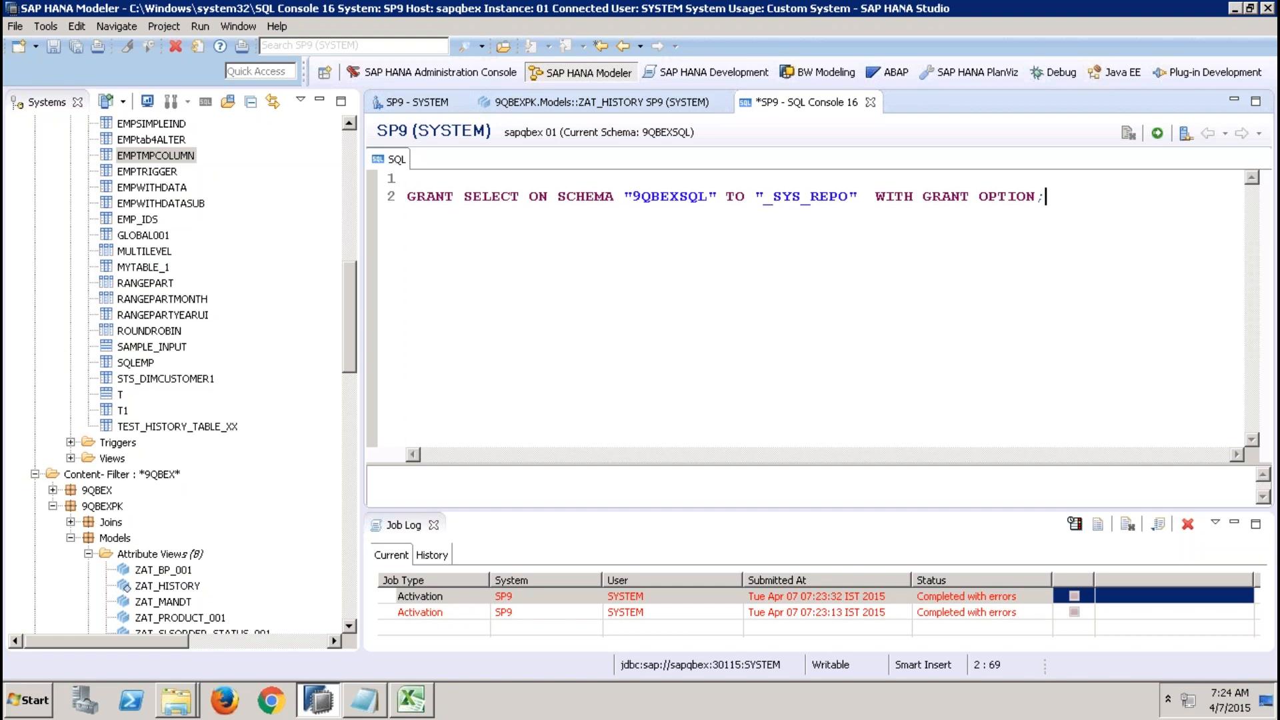
key(shift+Home)
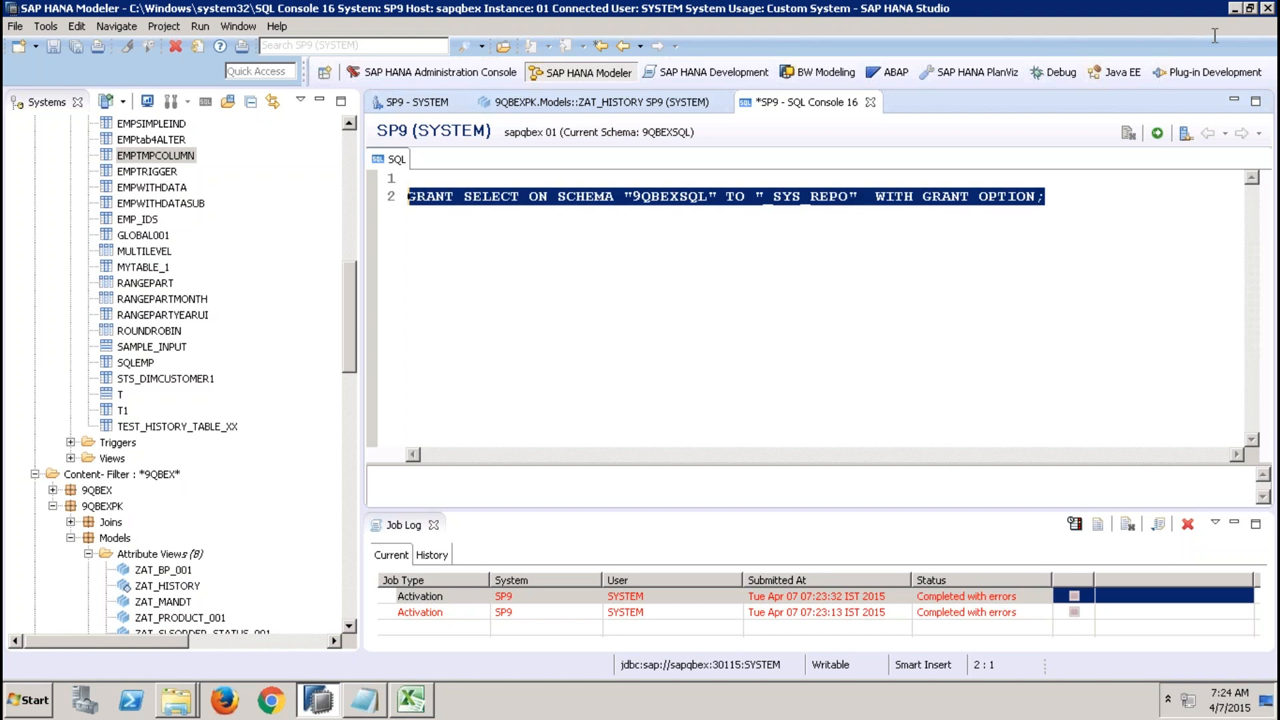
click(1157, 136)
Activate ZAT_HISTORY again and open its semantics view properties.
click(588, 109)
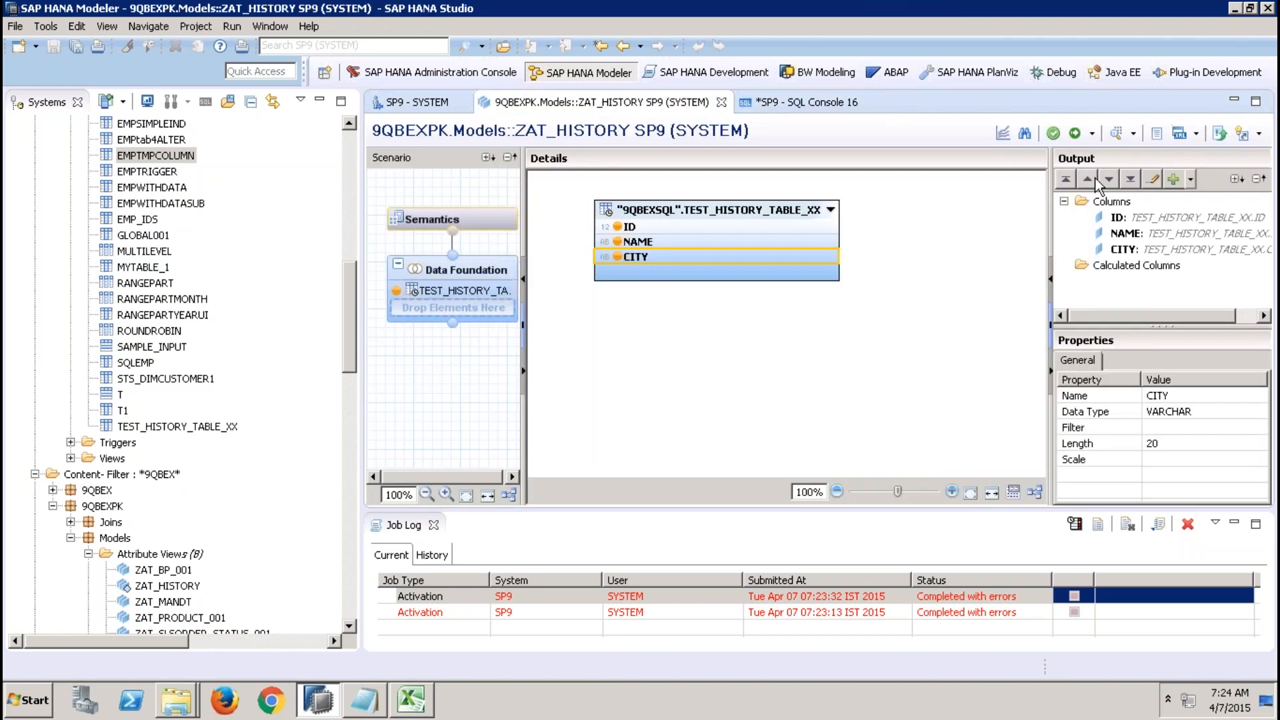
click(1074, 133)
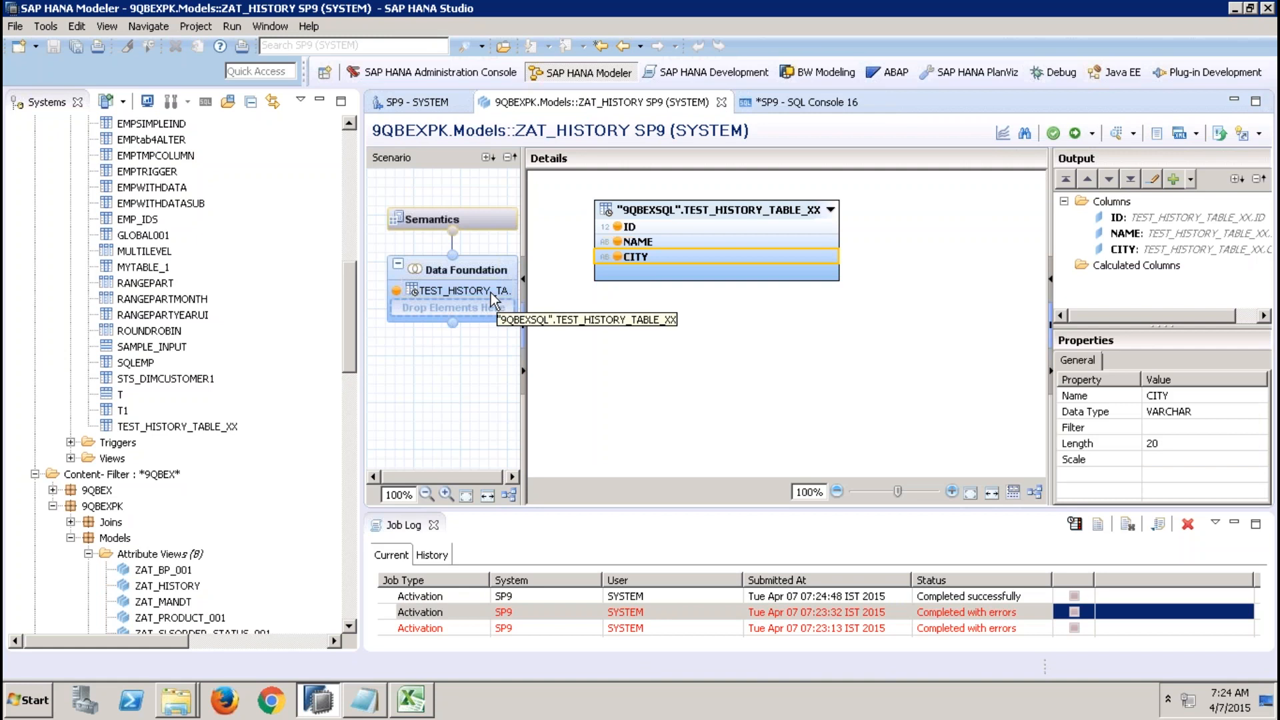
click(489, 222)
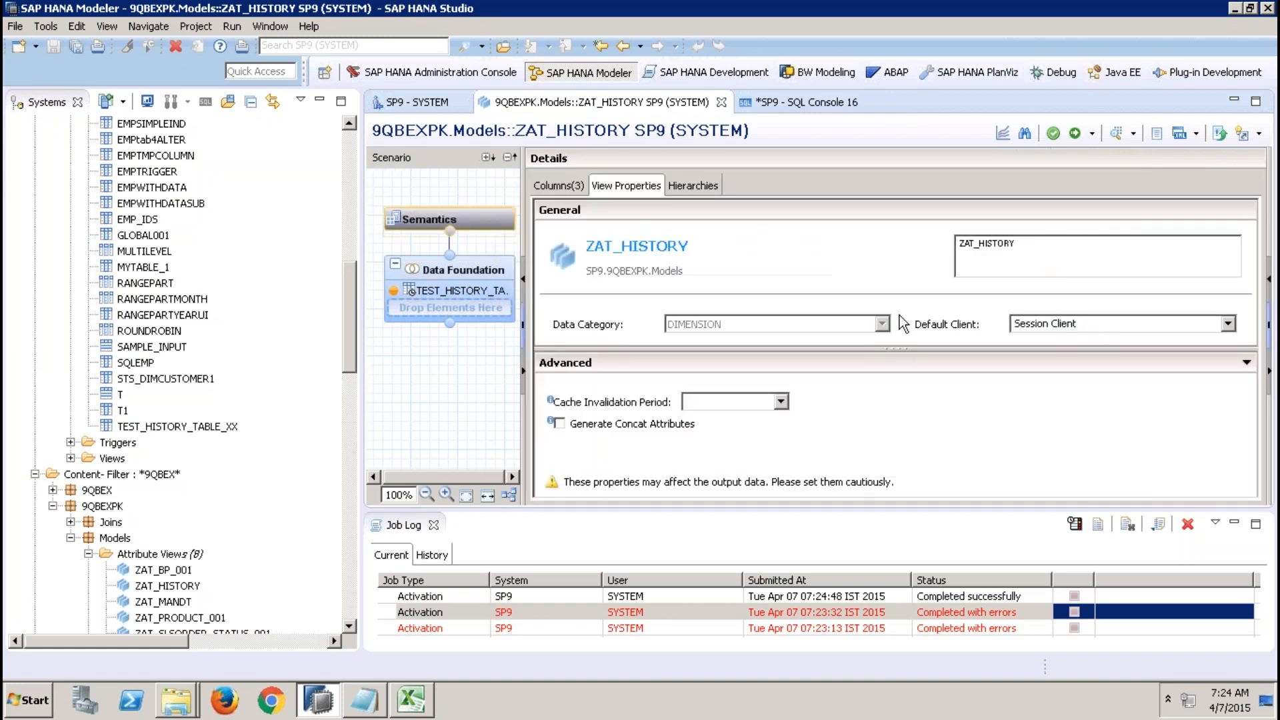
Close the job log and collapse the 9QBEXSQL schema in the systems tree.
click(434, 526)
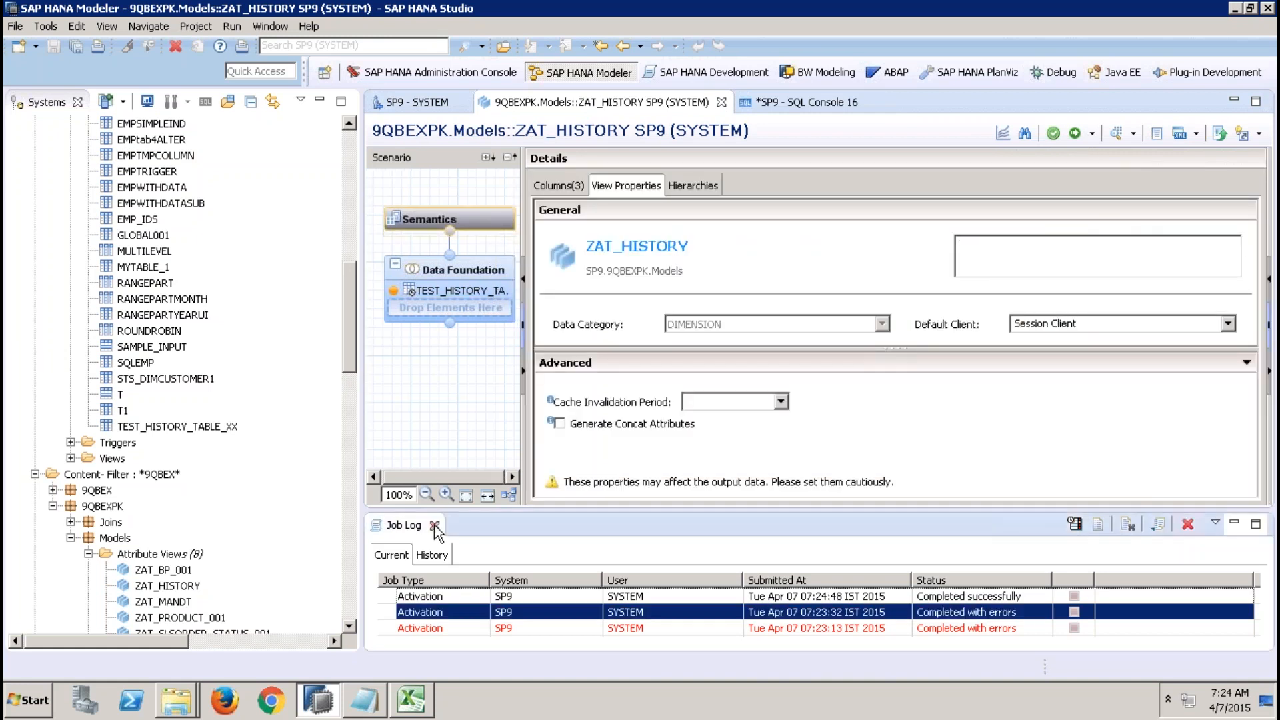
click(435, 526)
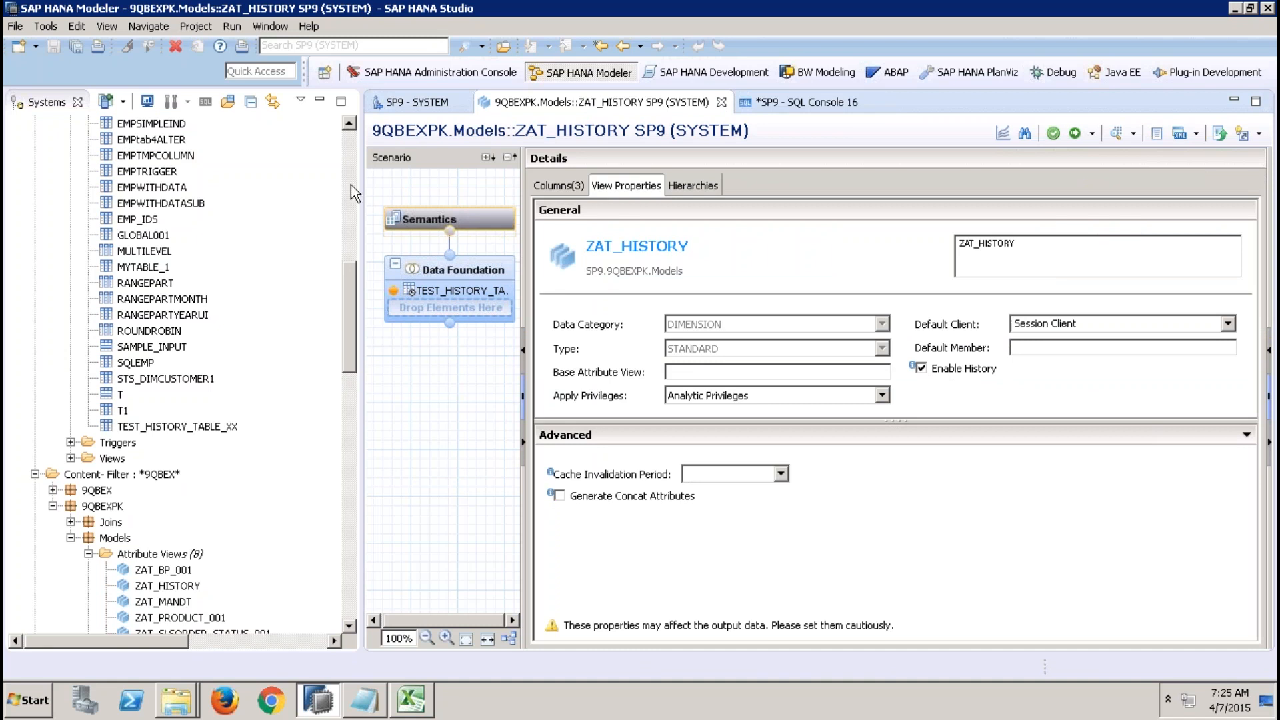
click(353, 144)
click(352, 144)
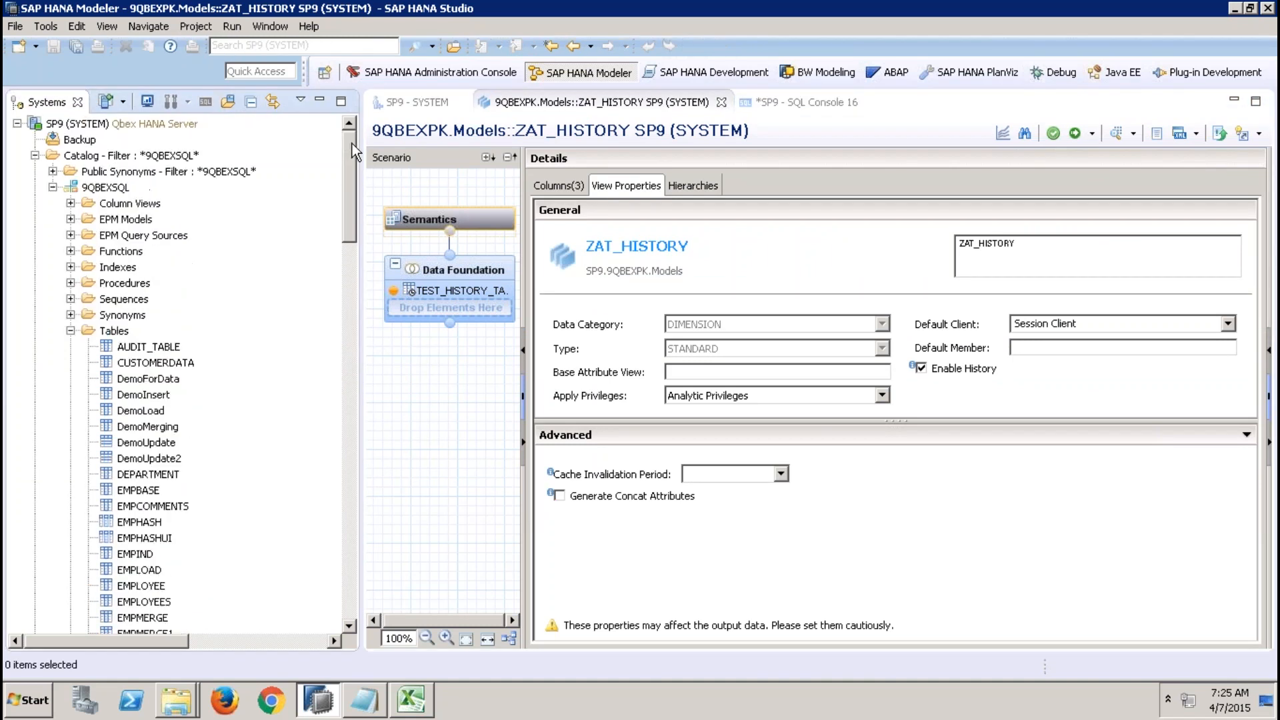
click(53, 187)
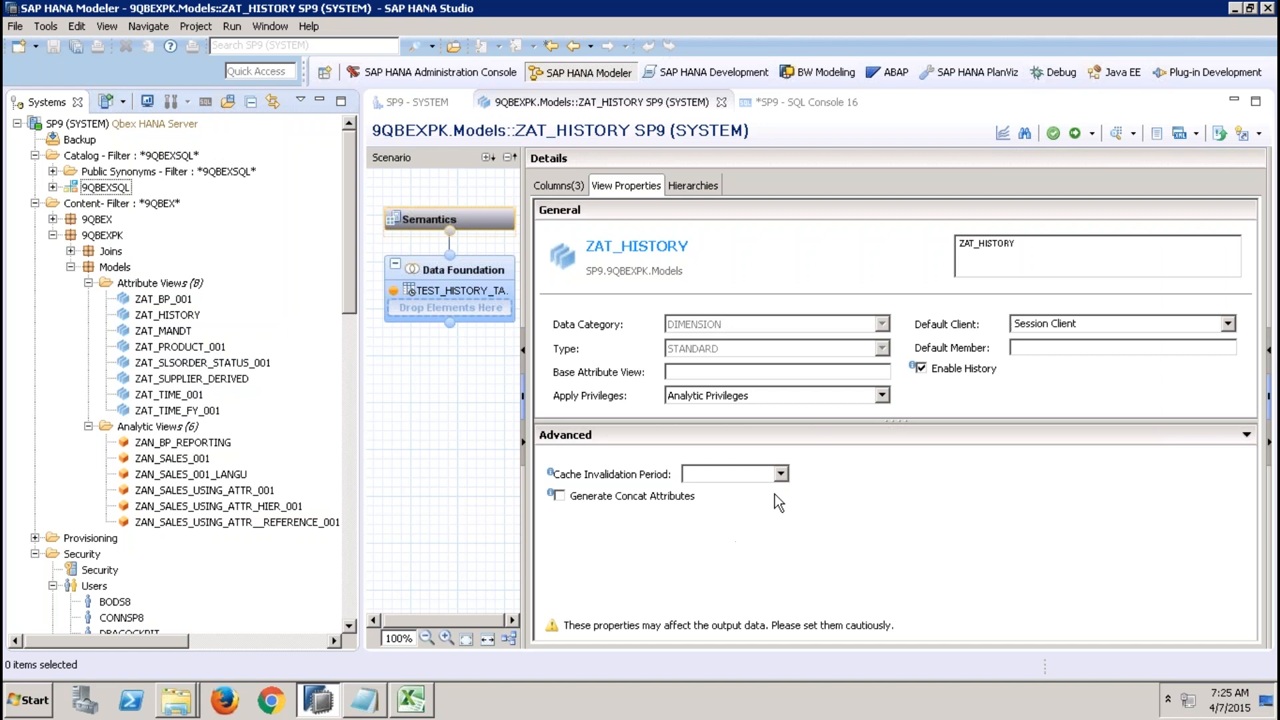
mouse_move(733, 6)
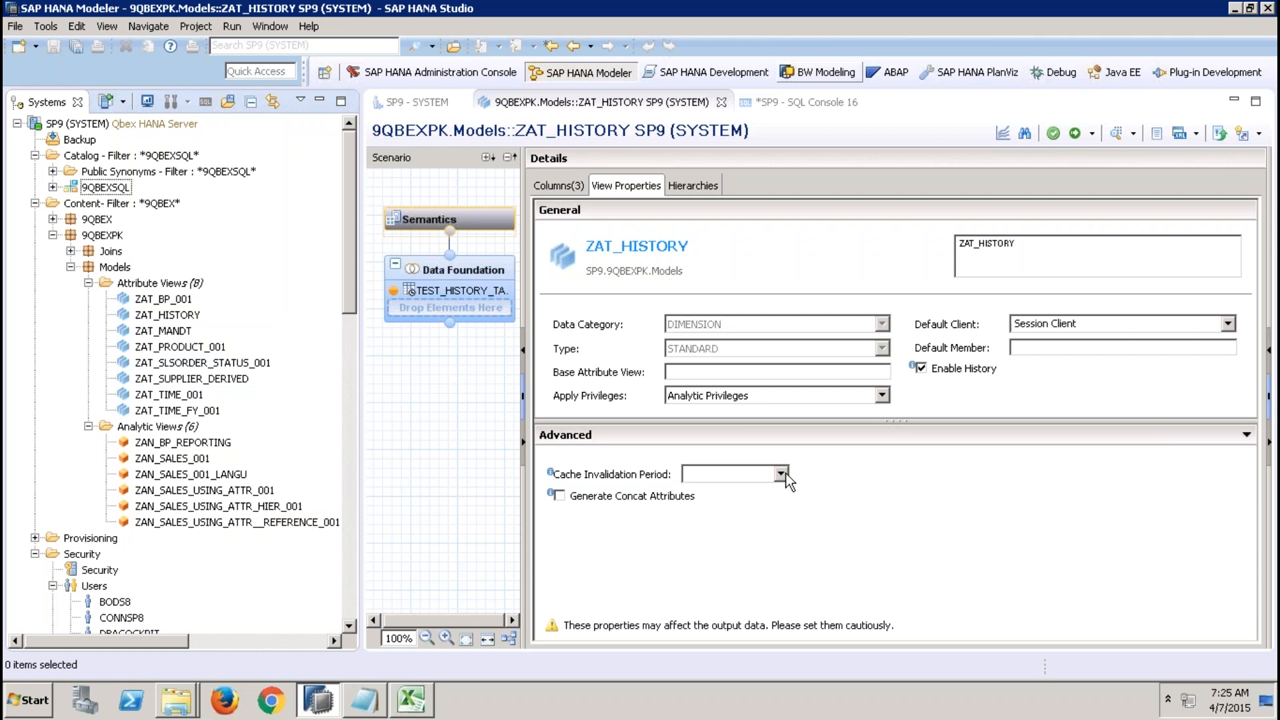
Set ZAT_HISTORY's cache invalidation period to Hourly, then change it to Daily.
click(779, 474)
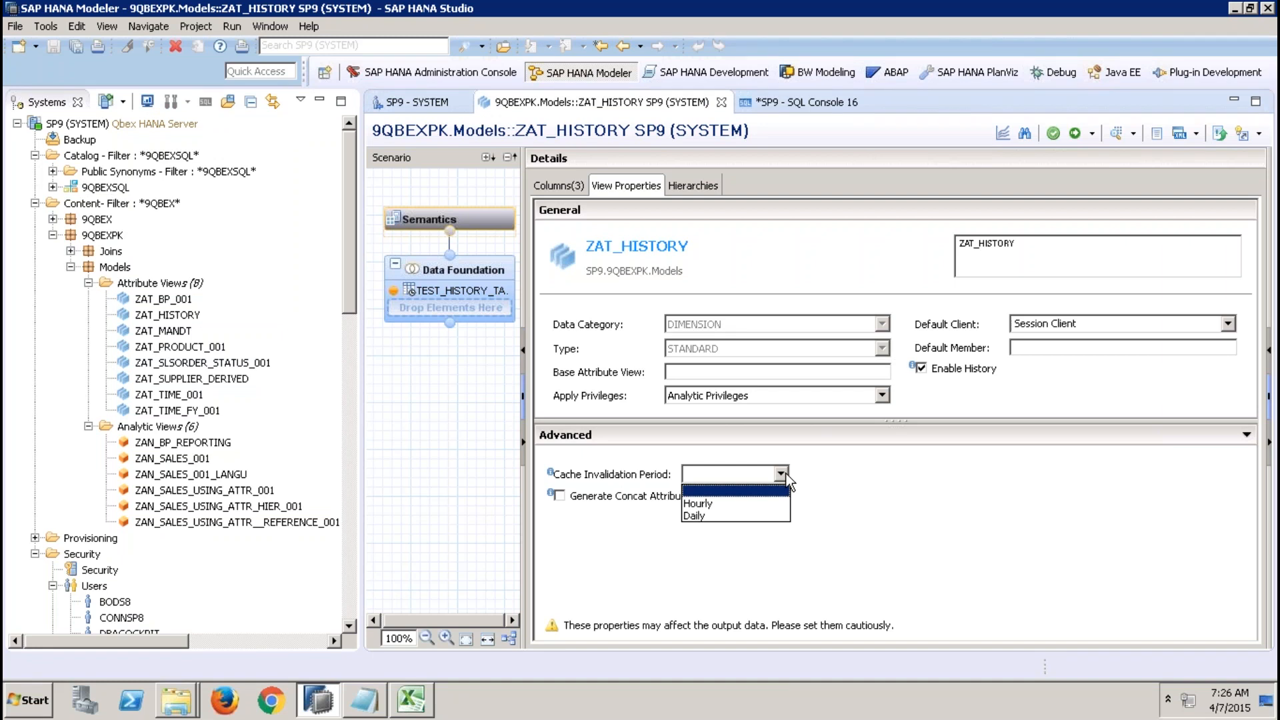
click(738, 503)
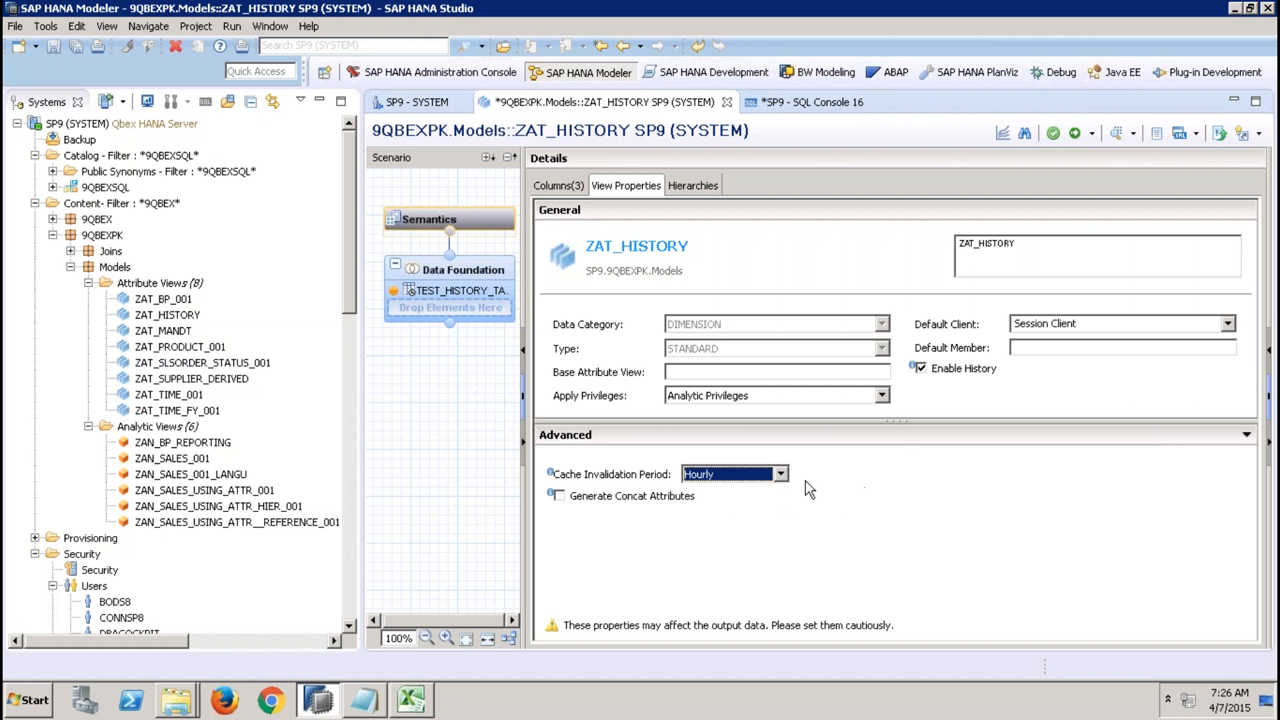
click(780, 471)
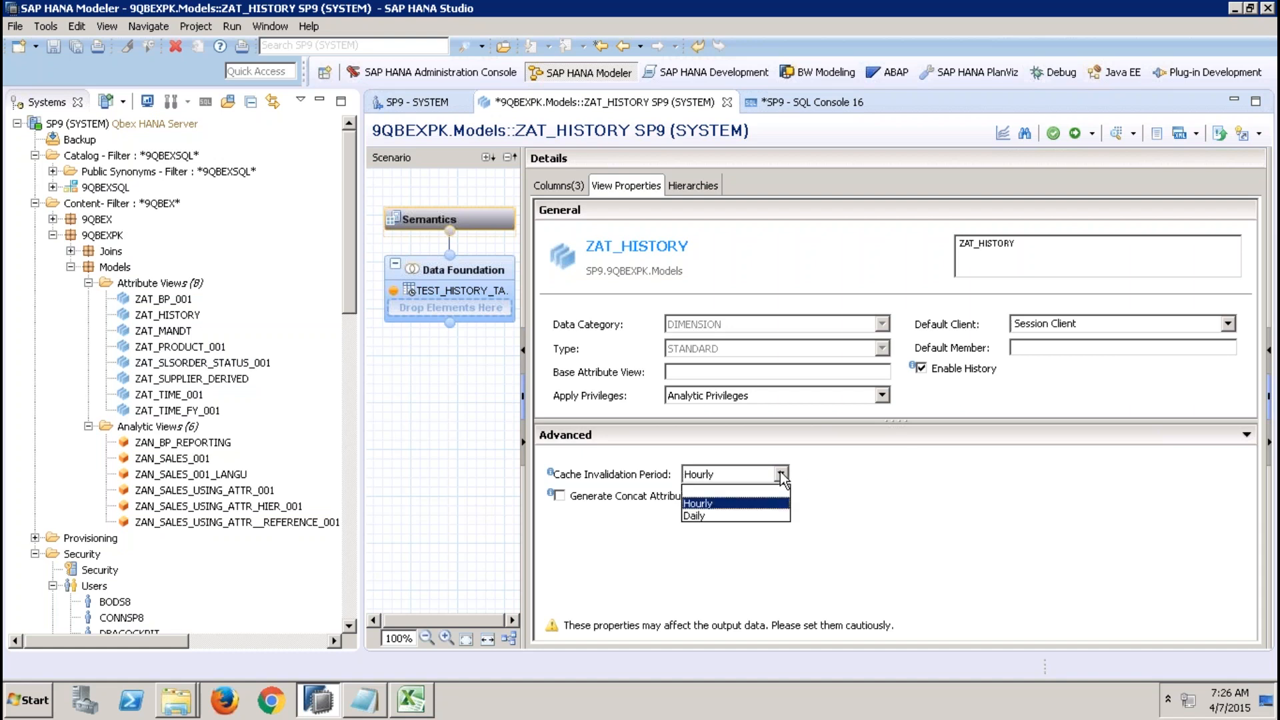
click(726, 513)
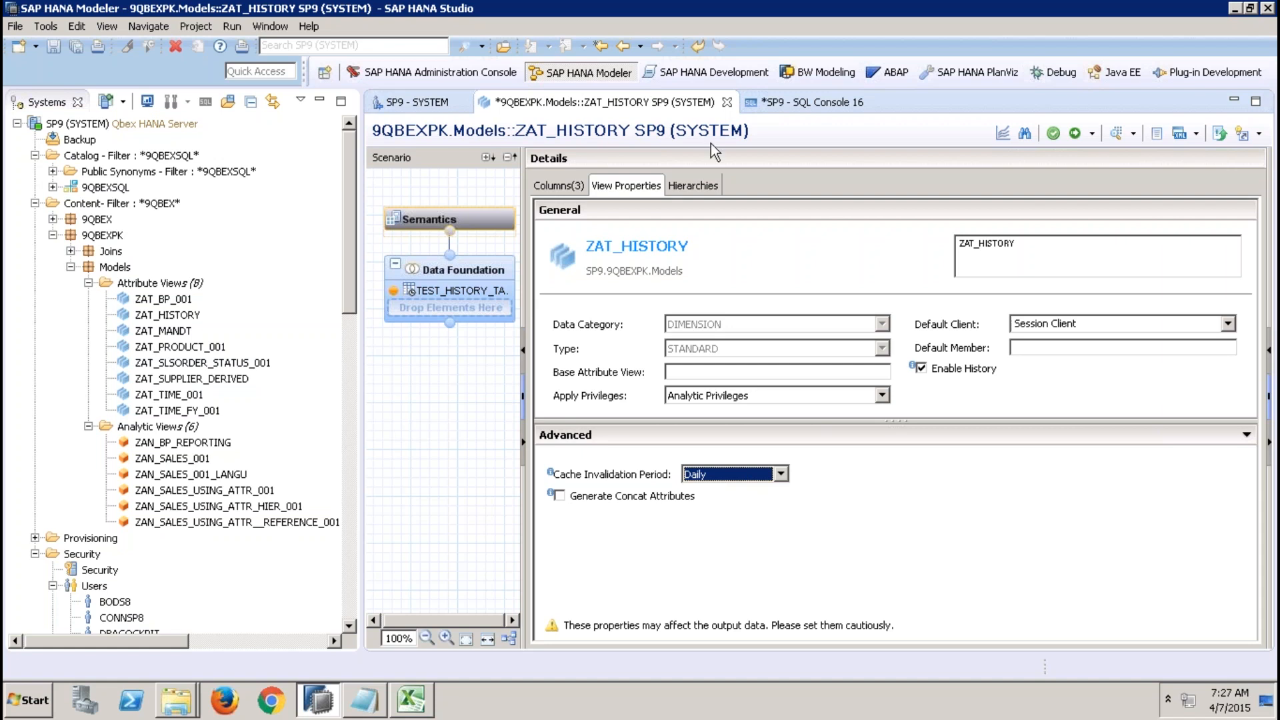
Create a new standard attribute view named ZAT_MATPLANT in the 9QBEXPK.Models package.
right_click(167, 283)
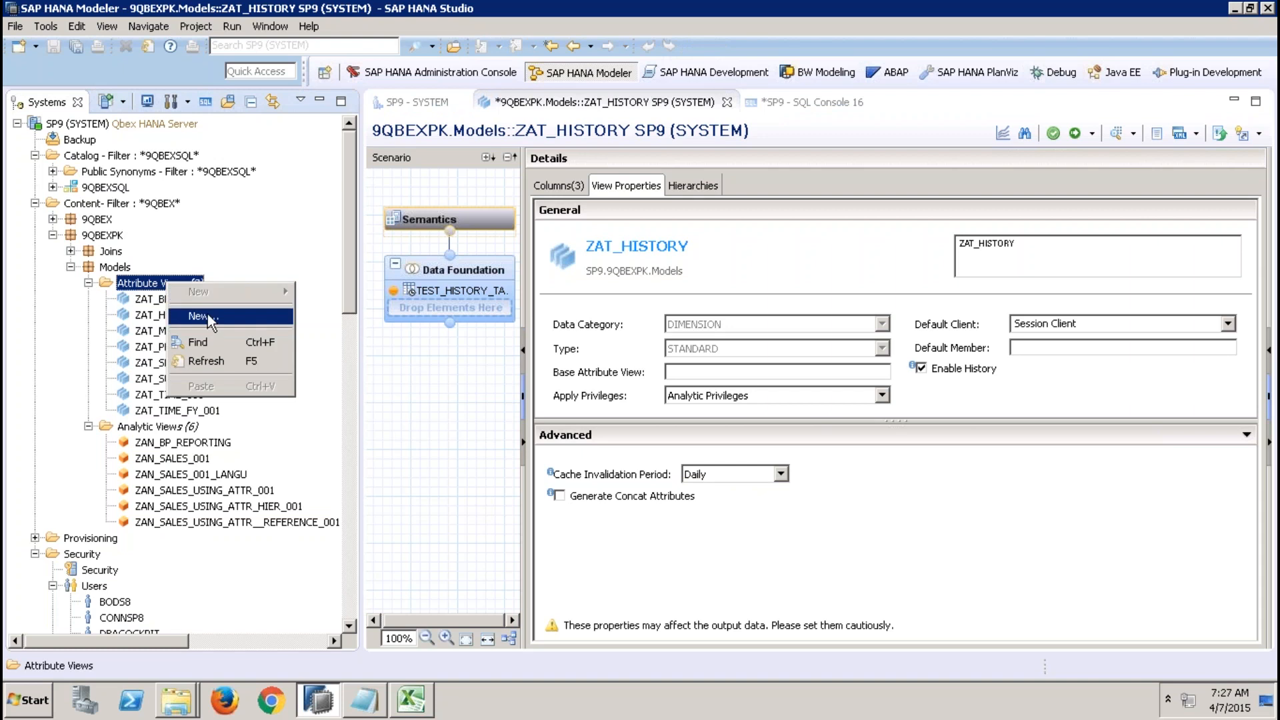
click(207, 314)
text(ZAT)
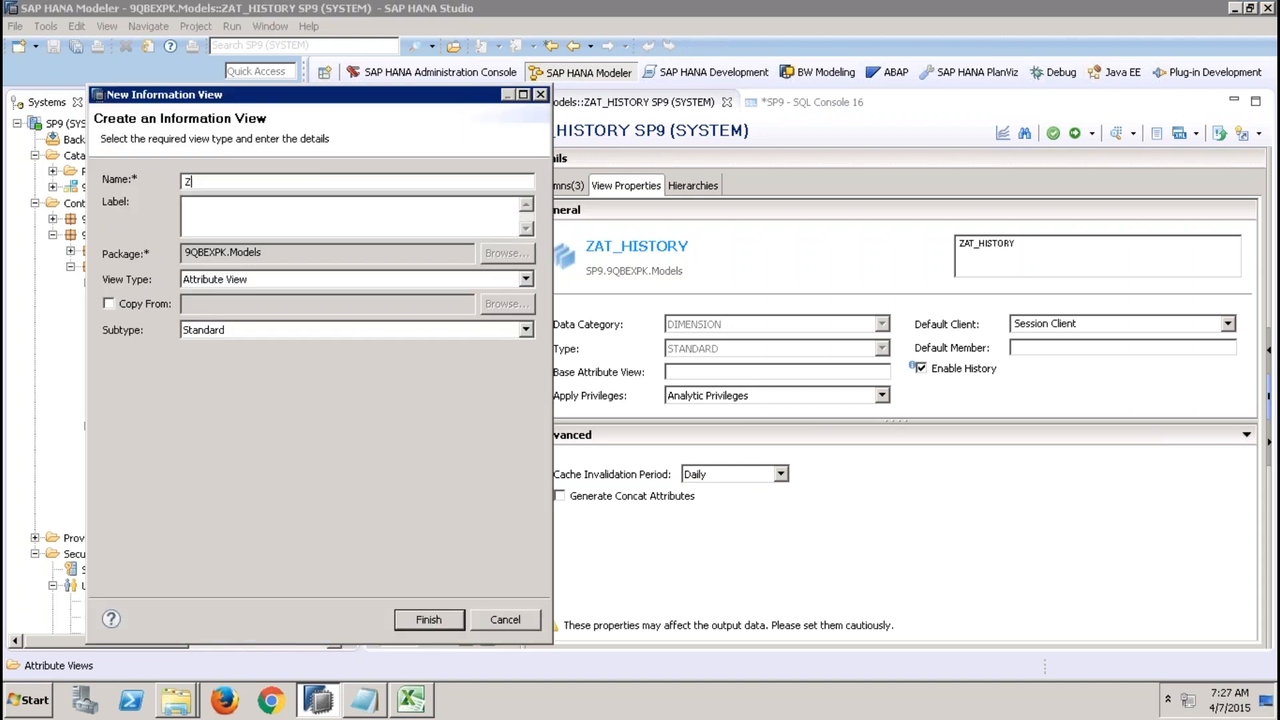
text(_MATPLANT)
click(442, 620)
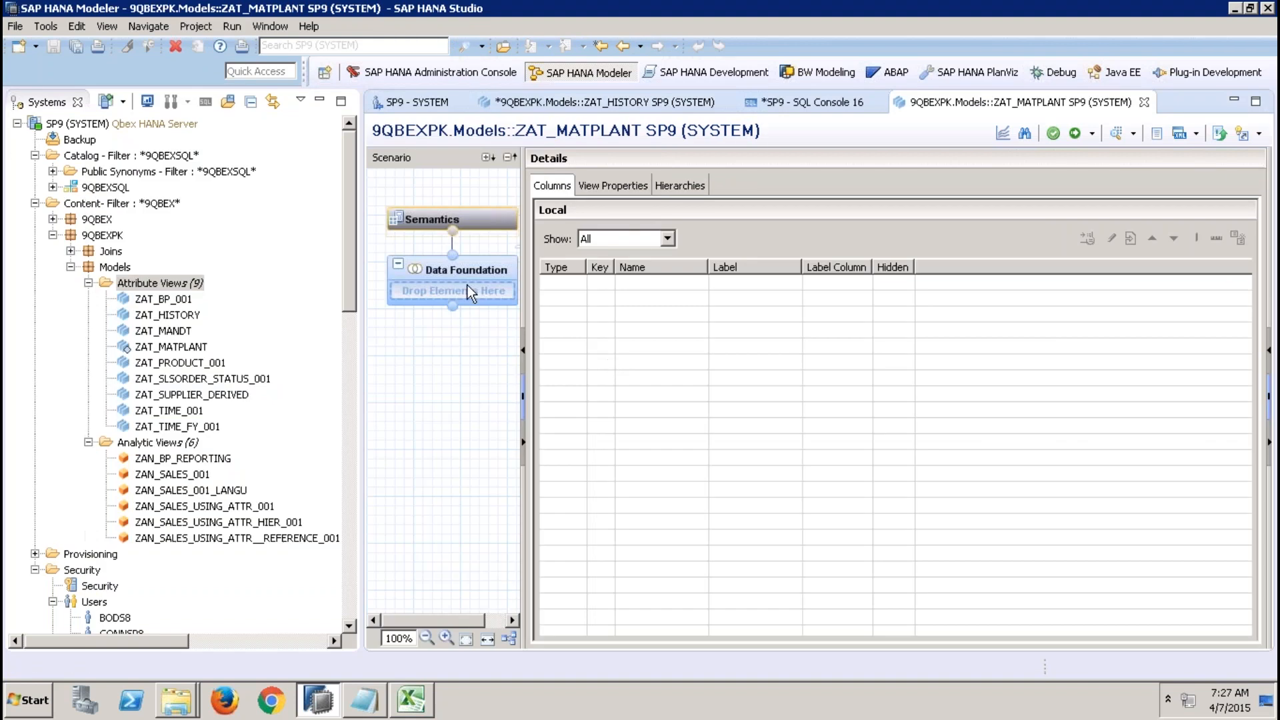
Browse the 9QBEXSQL schema's tables and add the DEPARTMENT table to the view's Data Foundation.
click(52, 187)
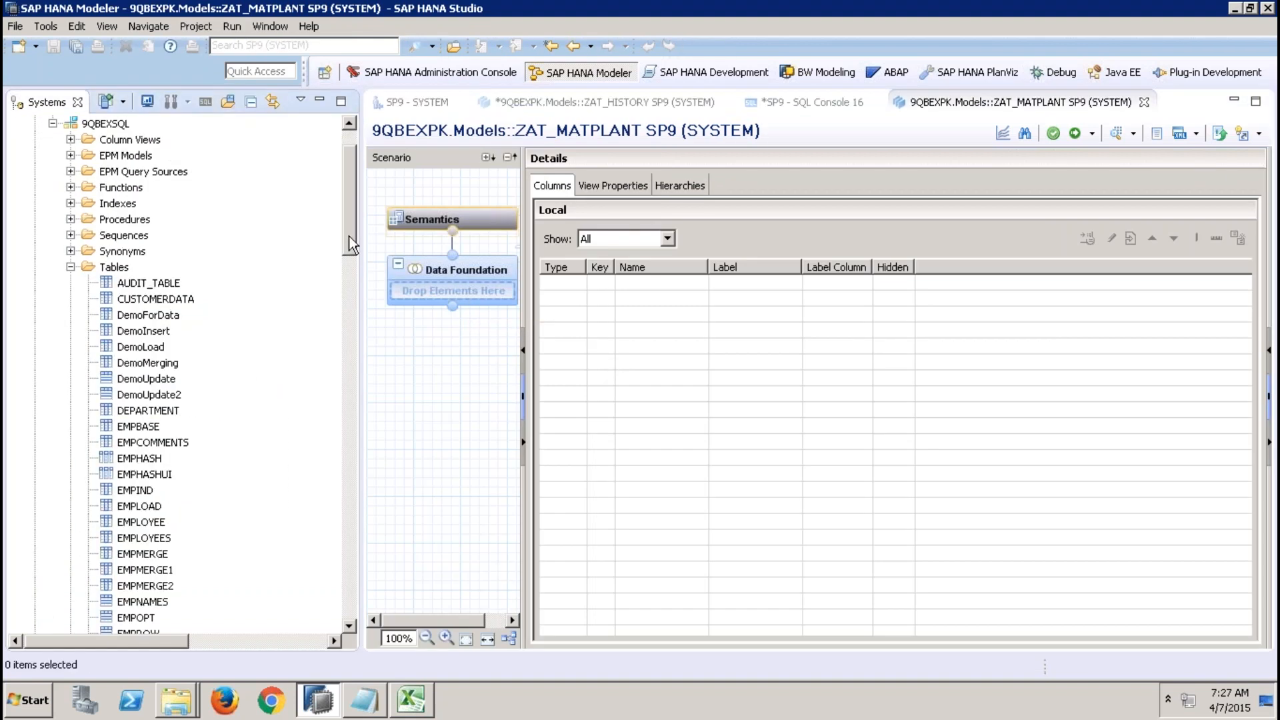
drag(349, 239, 347, 318)
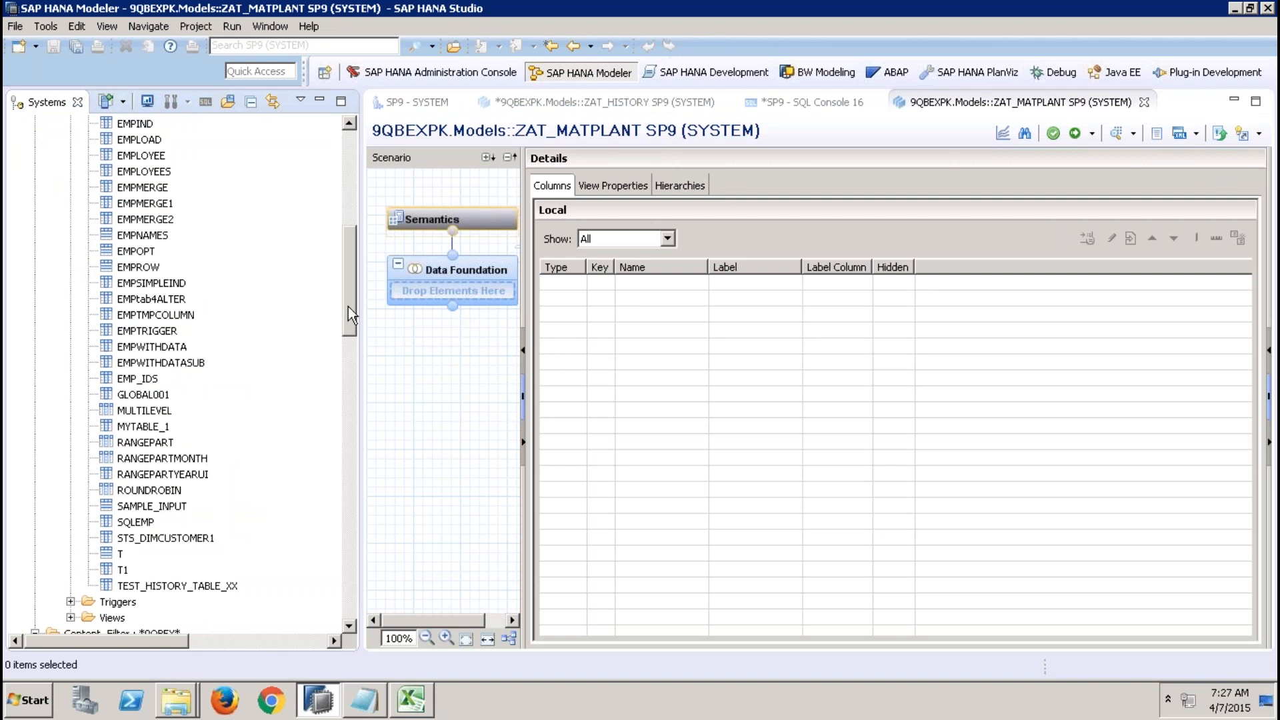
drag(348, 307, 309, 239)
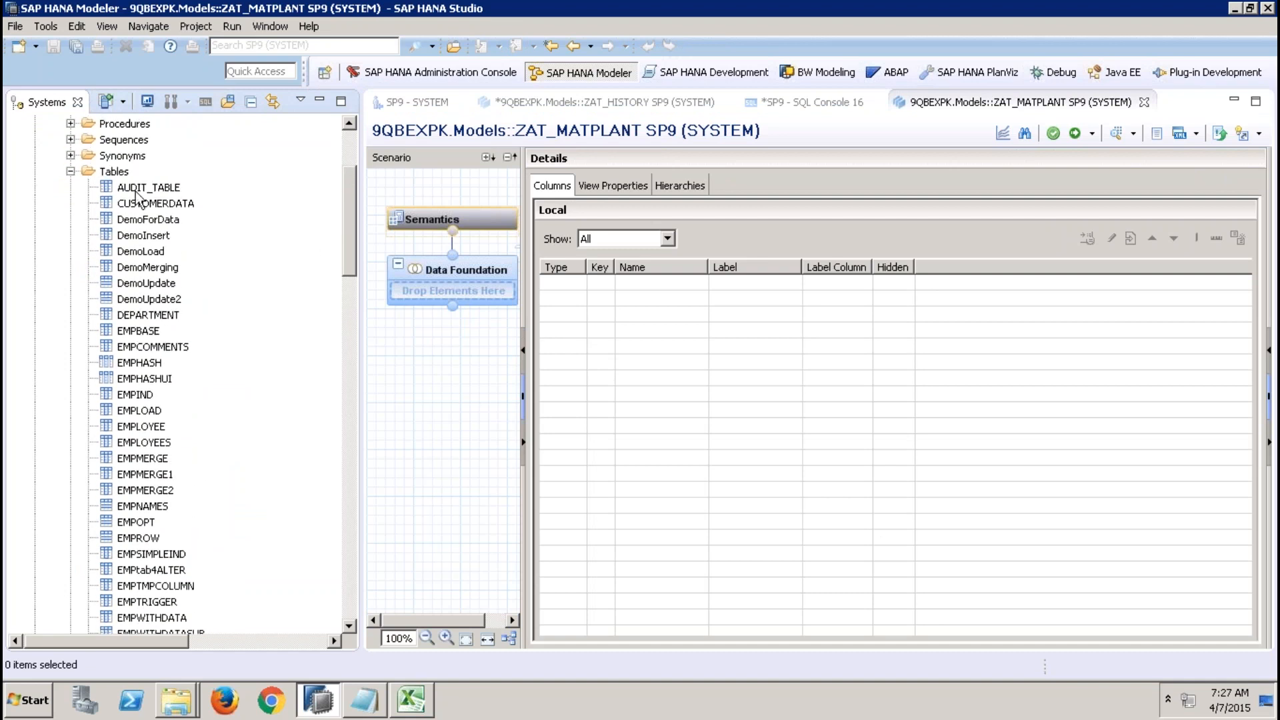
click(115, 173)
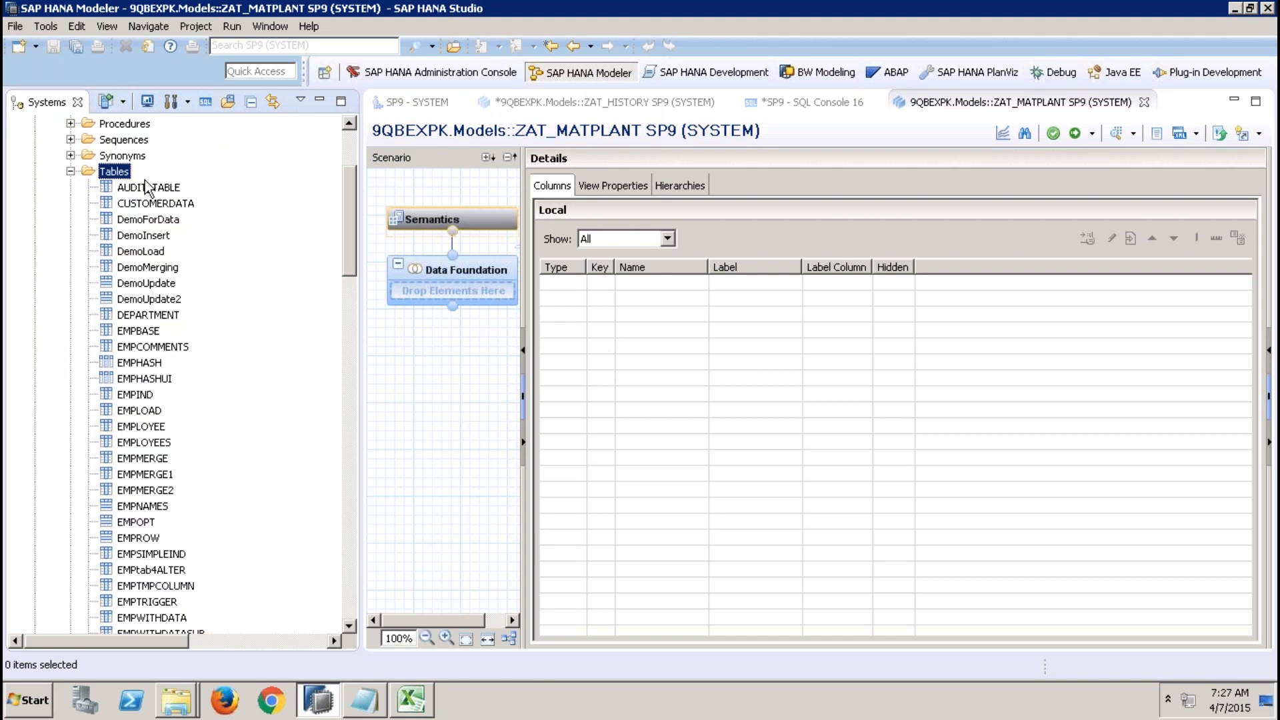
right_click(117, 175)
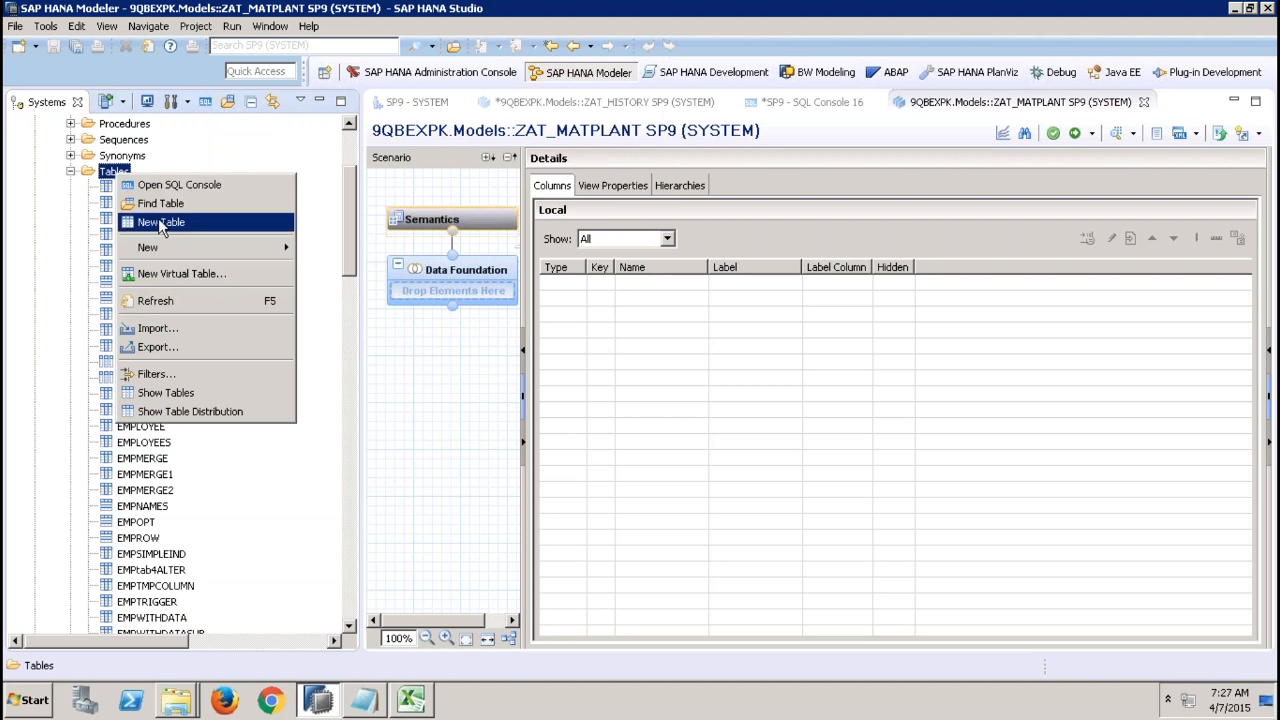
click(262, 528)
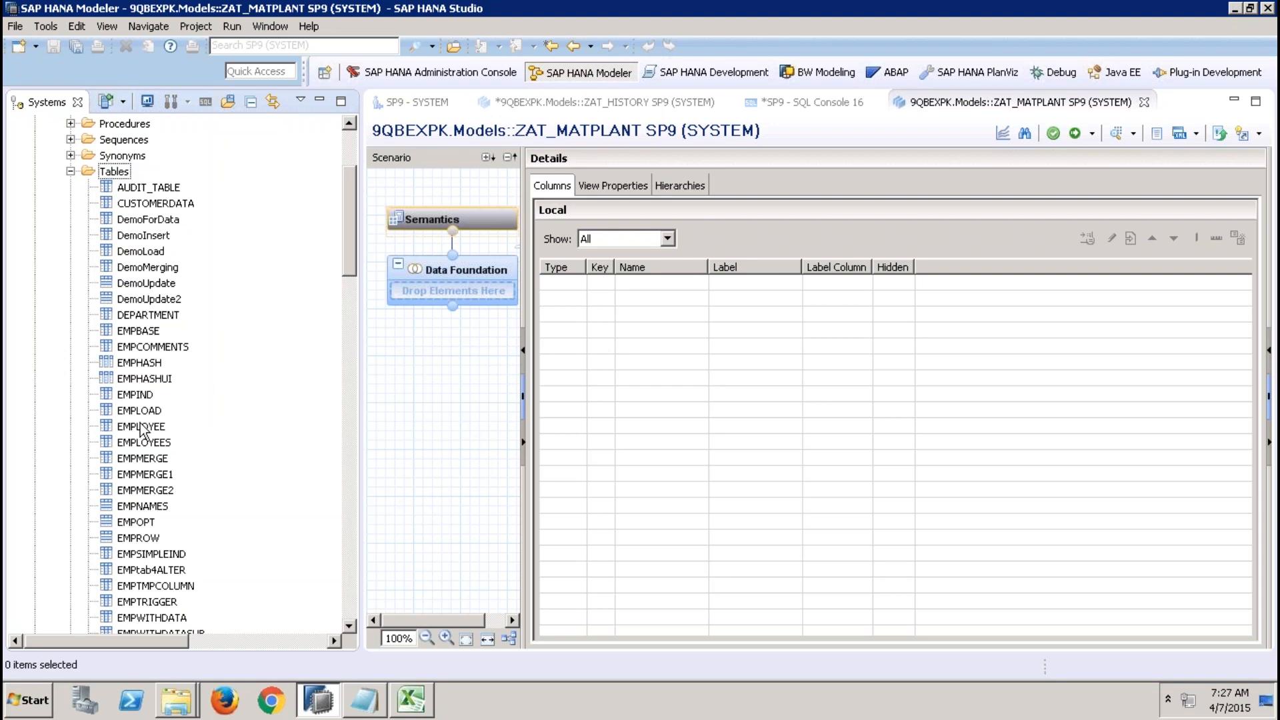
click(486, 285)
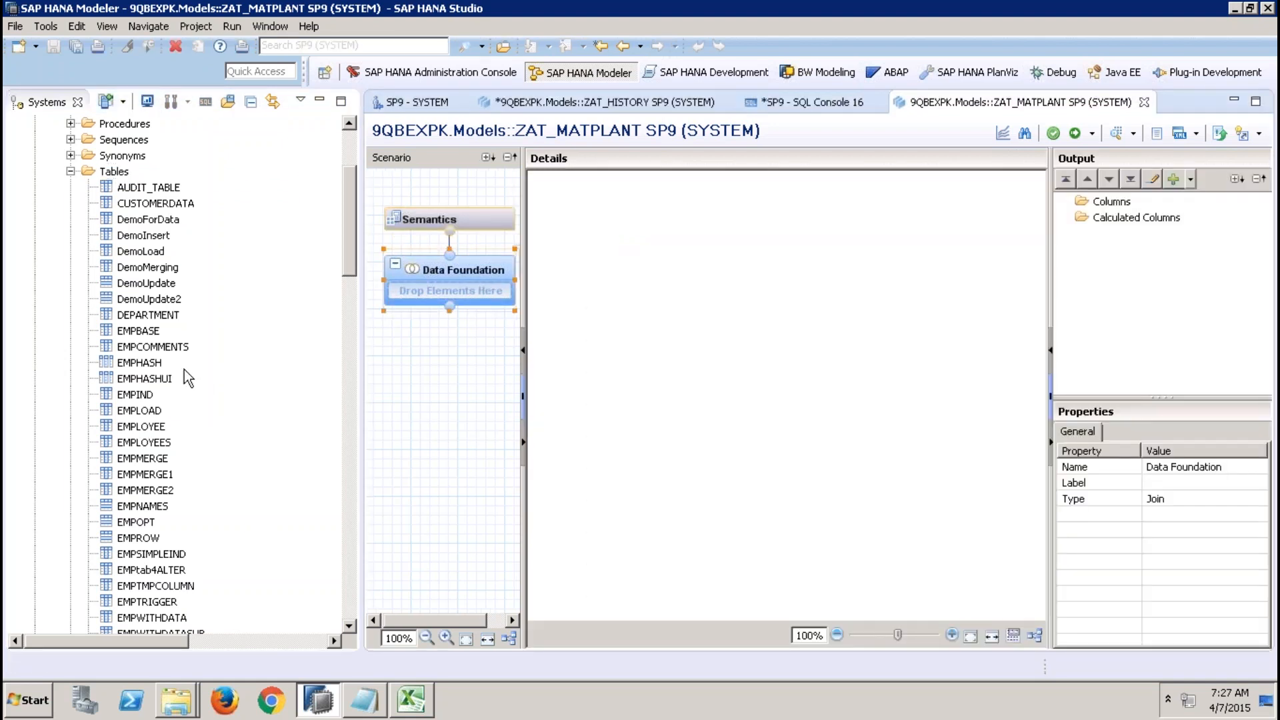
click(150, 364)
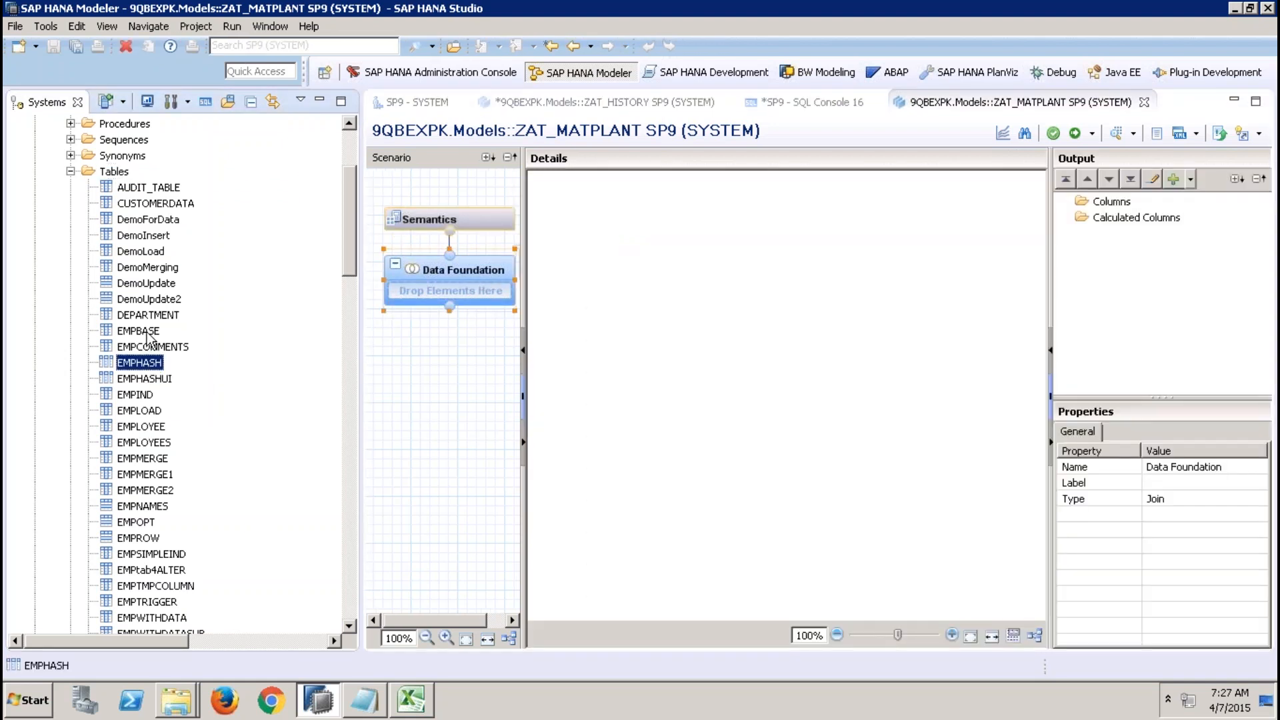
drag(147, 333, 430, 313)
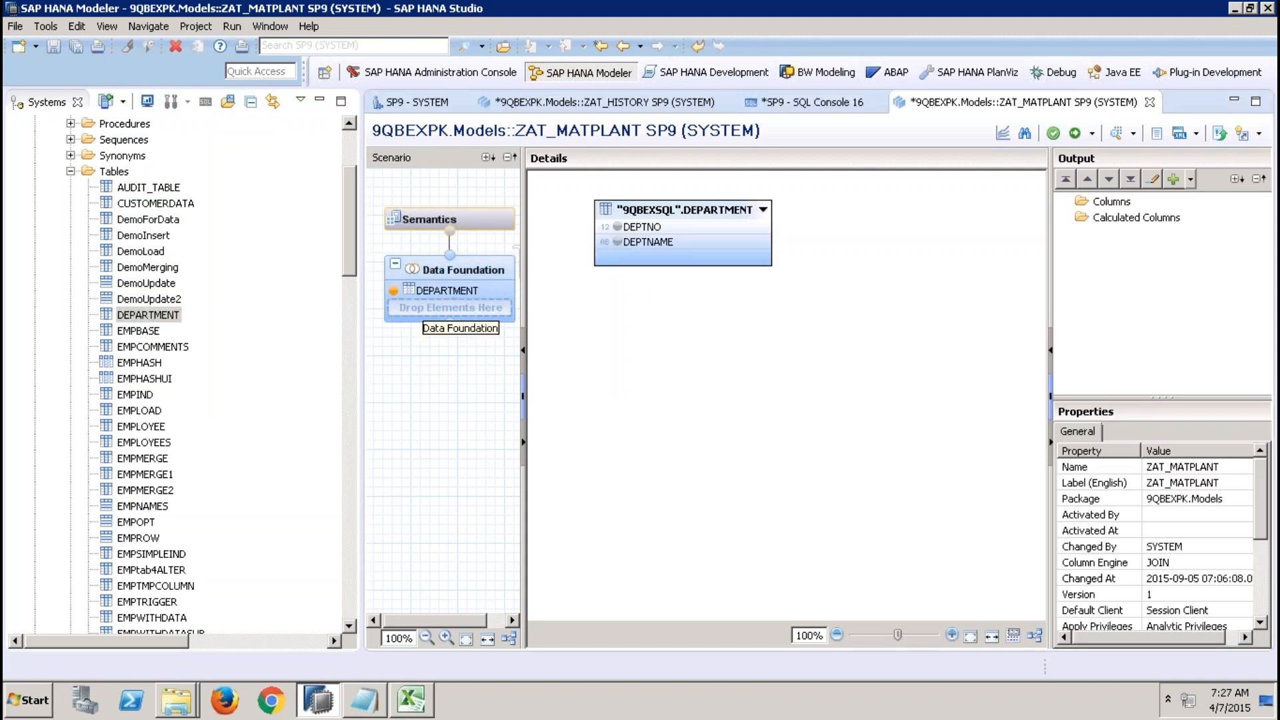
Add DEPTNO and DEPTNAME as output columns and mark both as key attributes in Semantics.
click(617, 226)
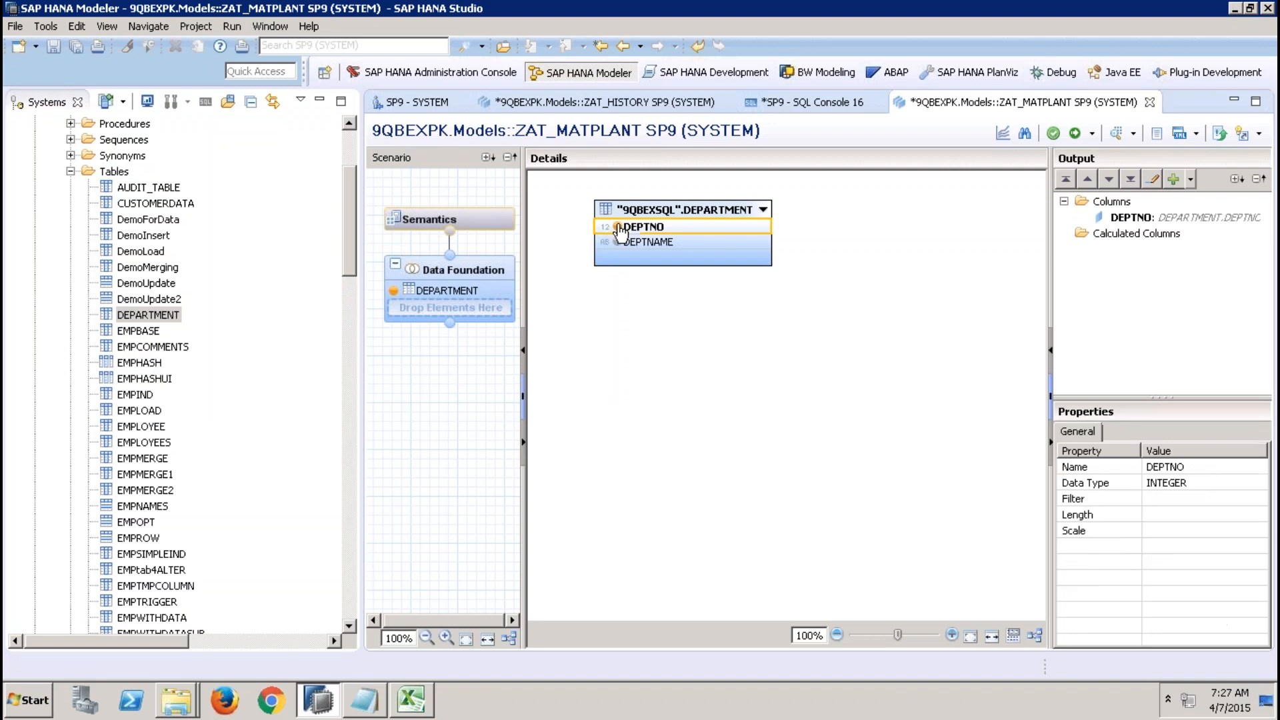
click(617, 241)
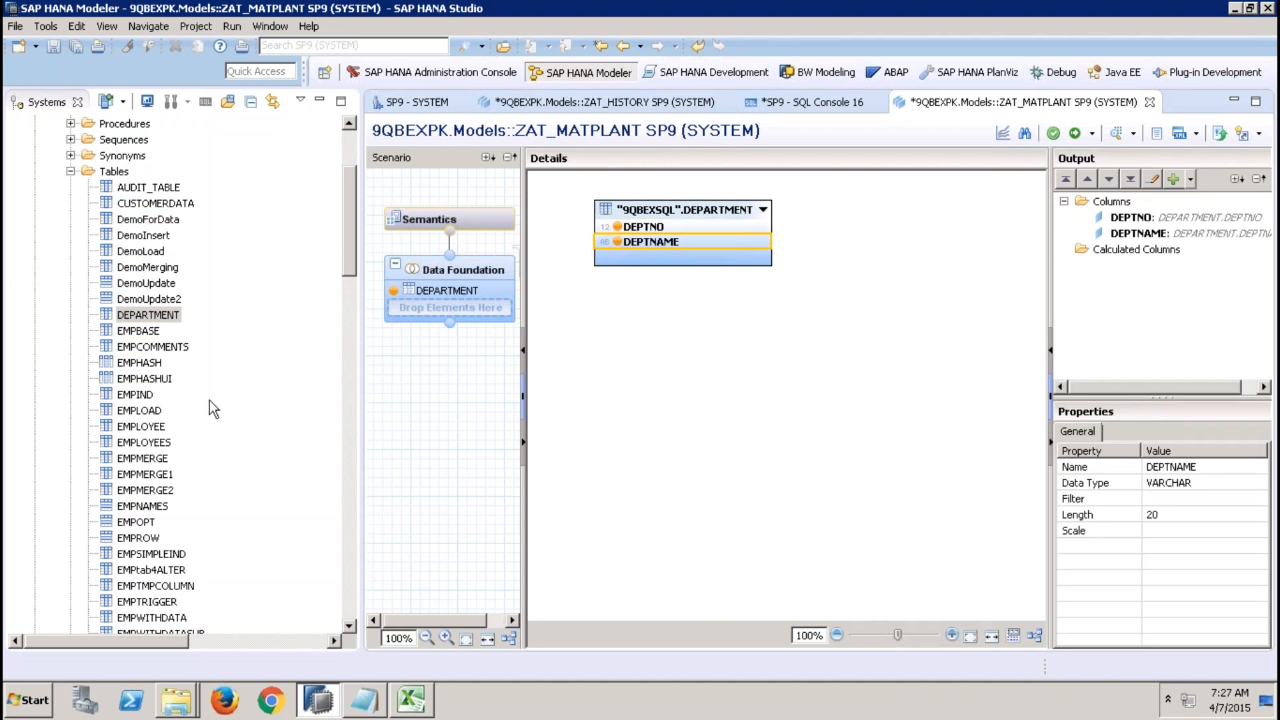
click(490, 217)
click(600, 282)
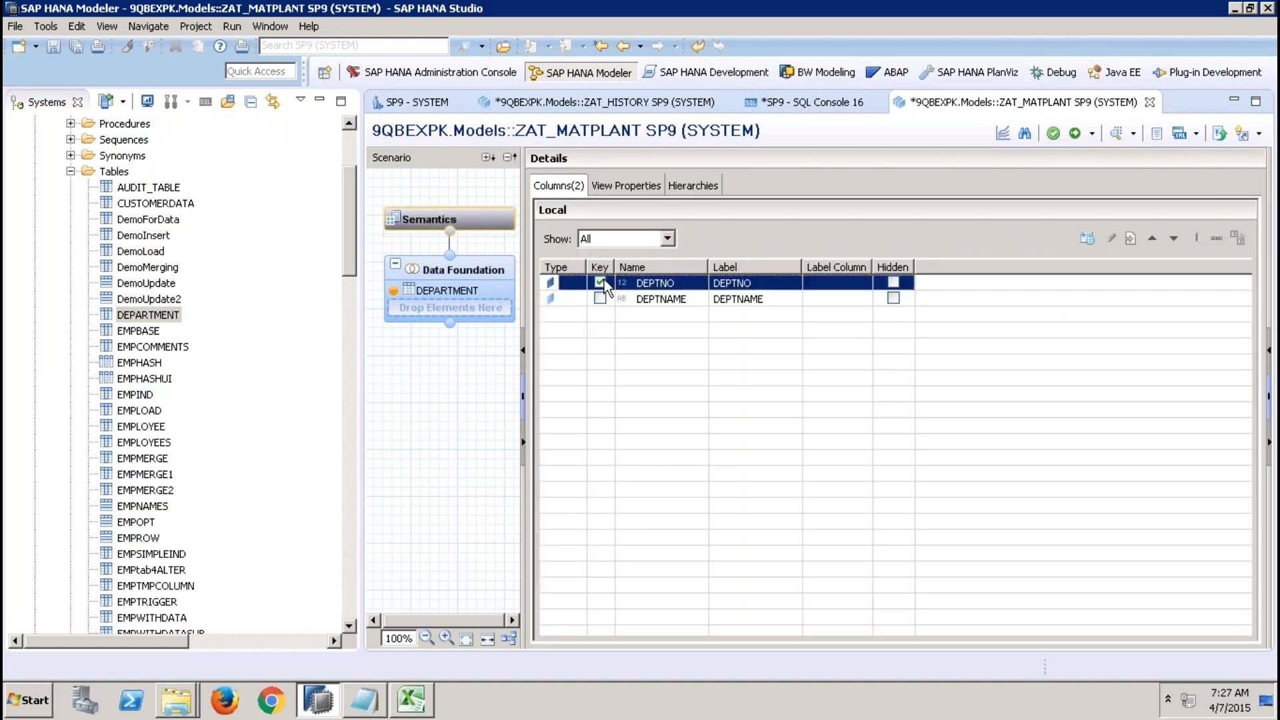
click(600, 299)
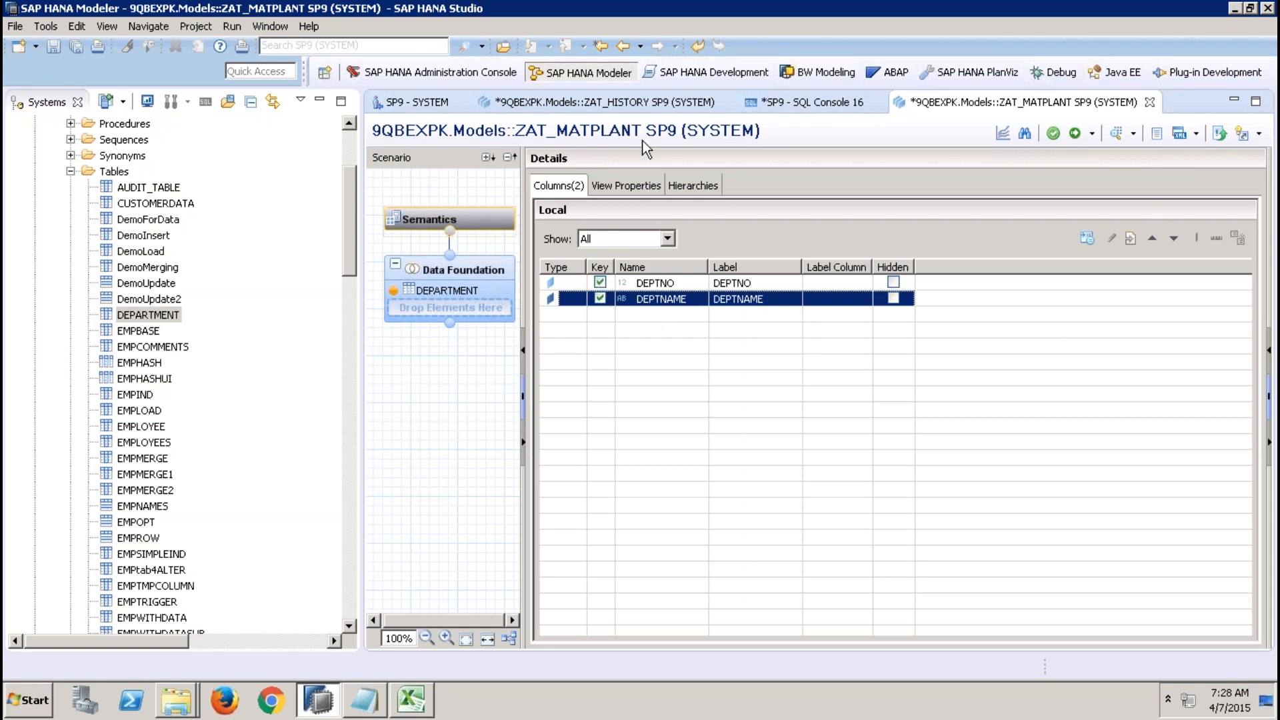
mouse_move(609, 30)
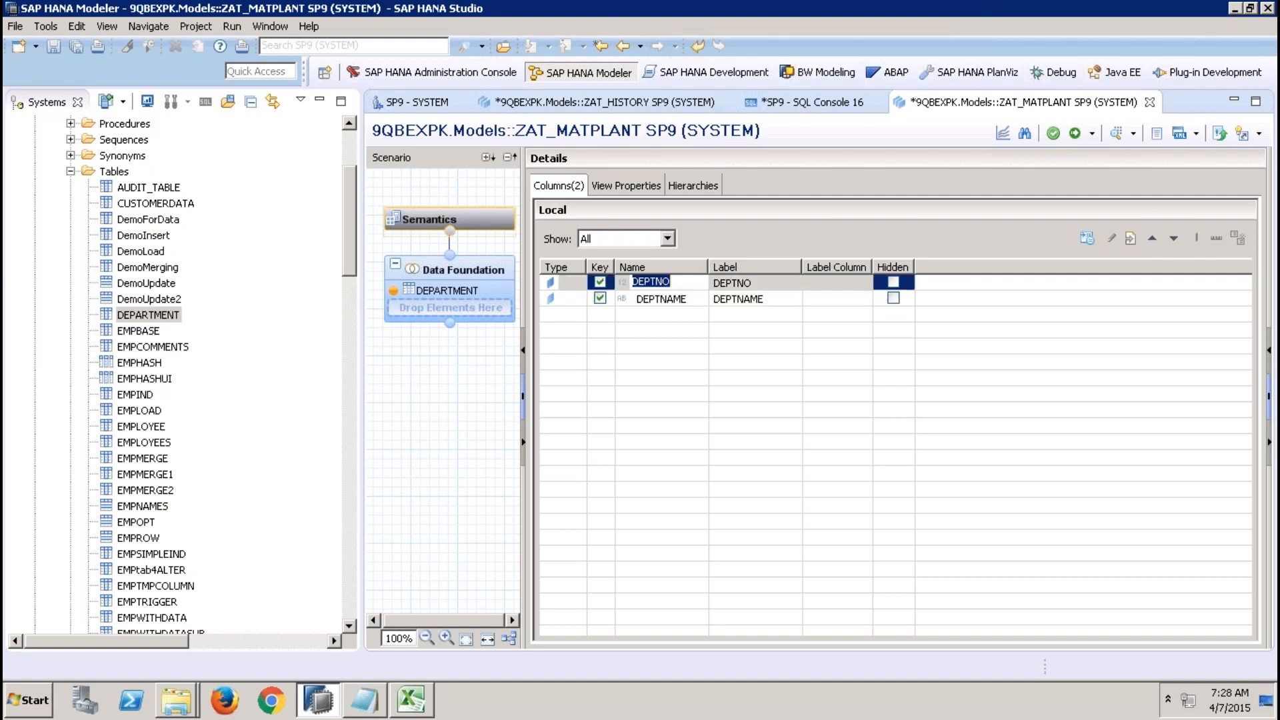
click(660, 298)
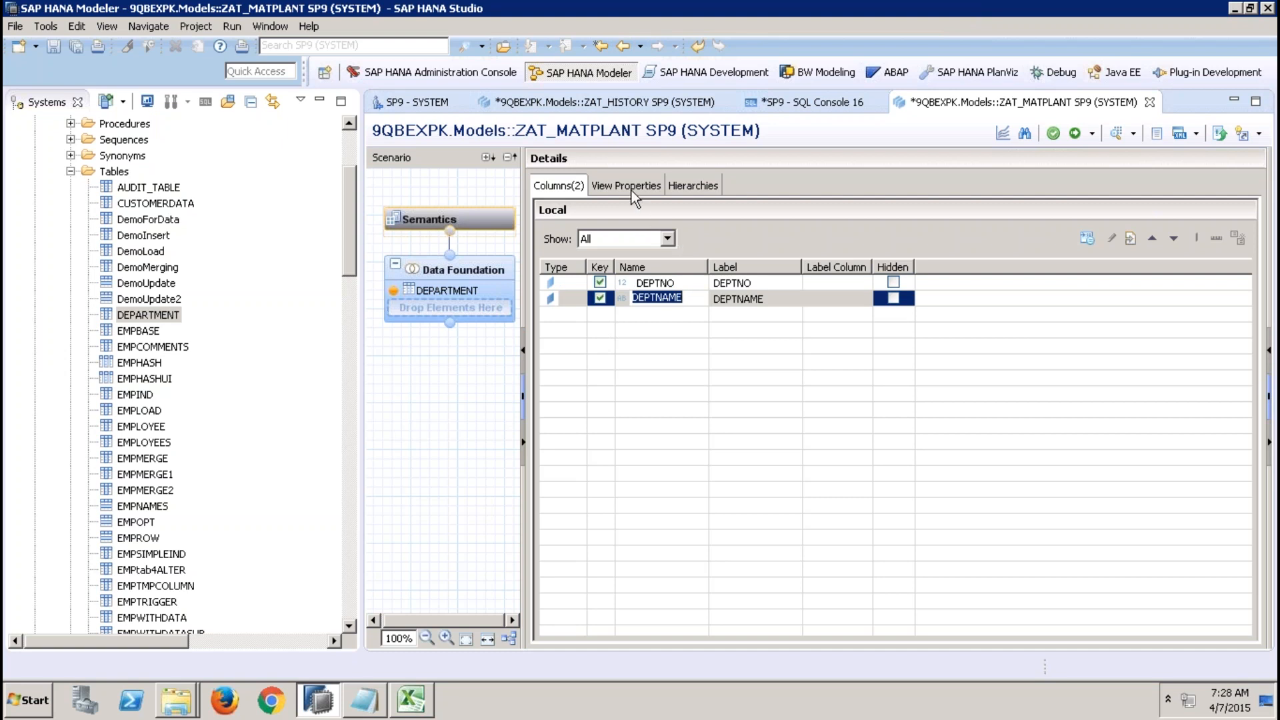
click(651, 282)
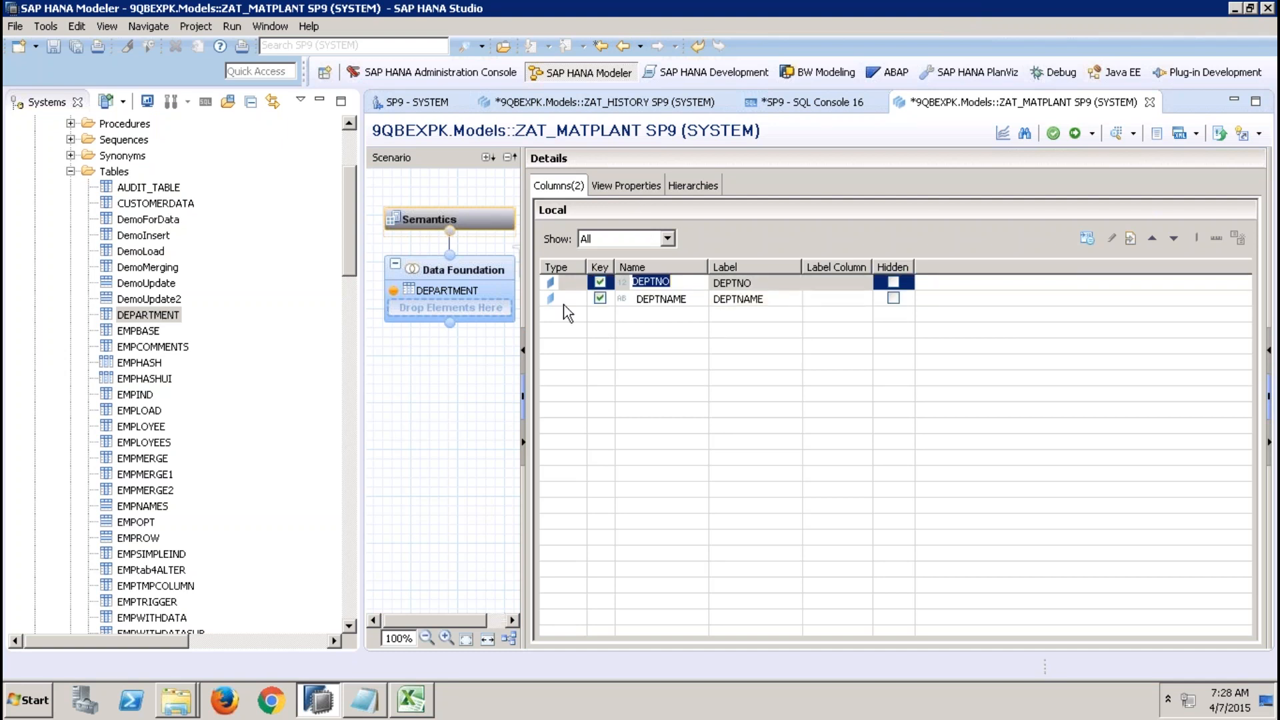
Add the EMPLOYEE table to the Data Foundation and join DEPTNO to ID and DEPTNAME to NAME.
click(492, 294)
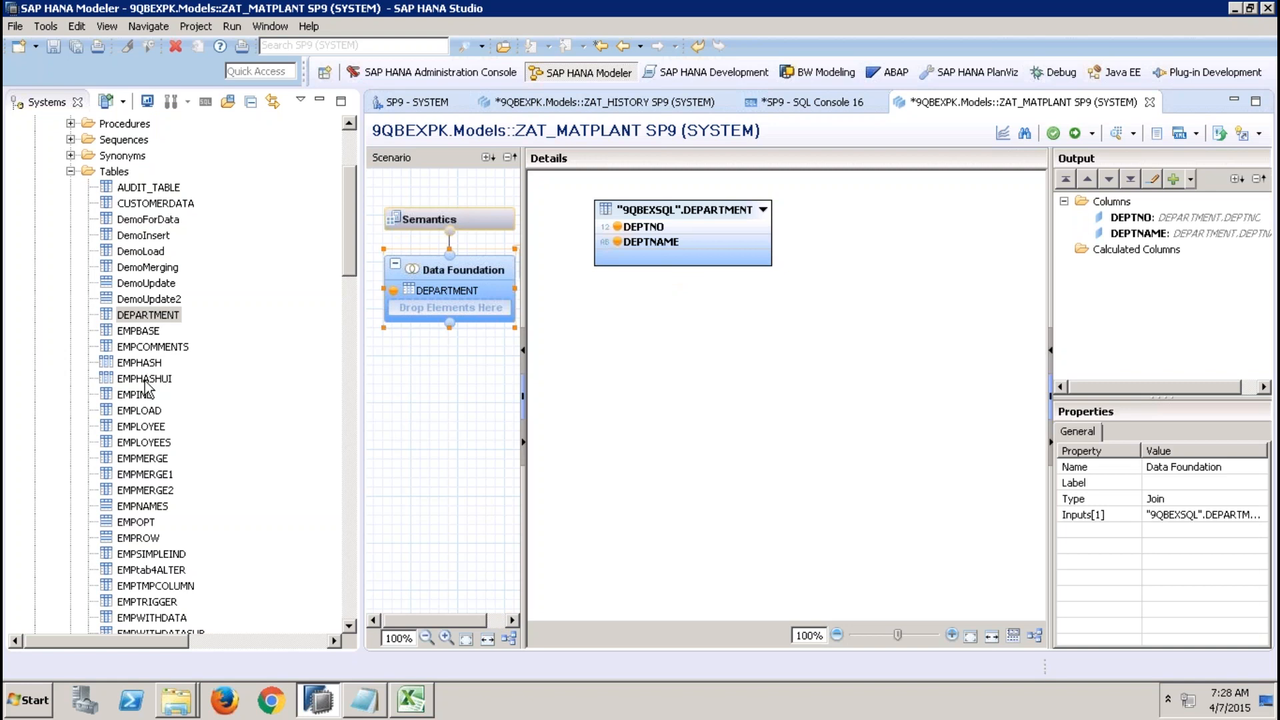
drag(148, 428, 687, 327)
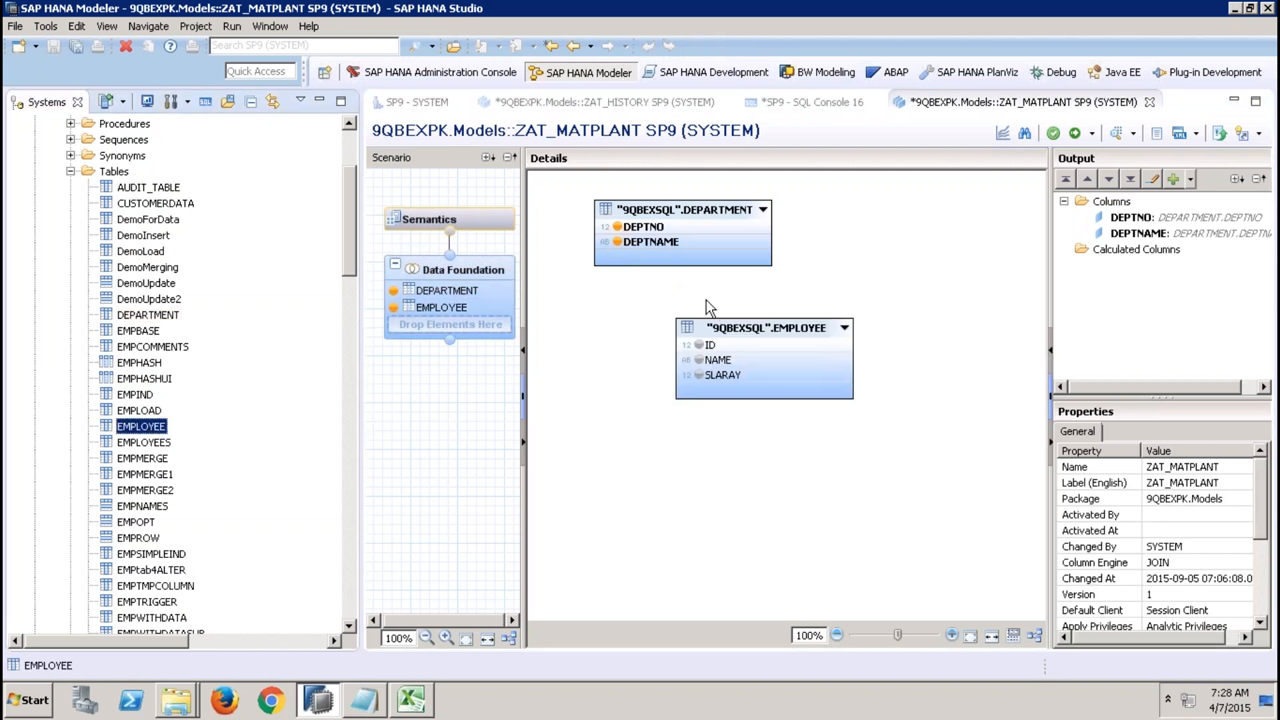
drag(641, 226, 708, 345)
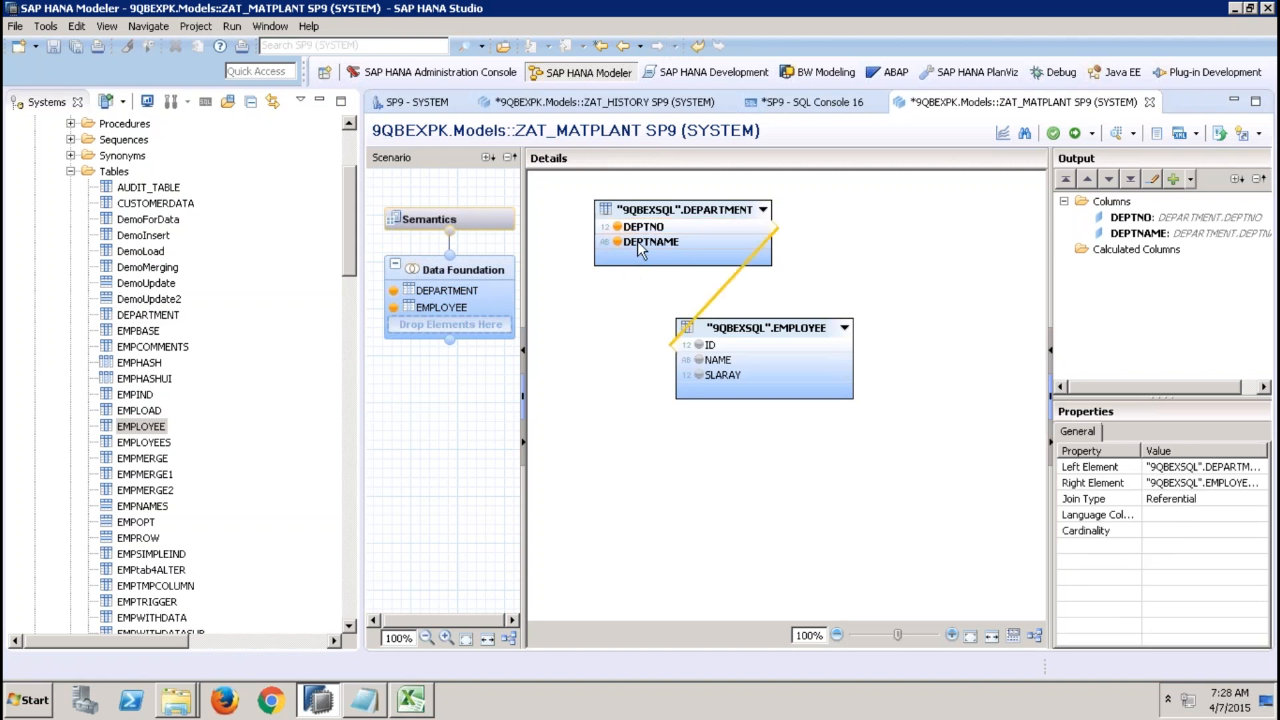
drag(637, 241, 682, 360)
click(921, 271)
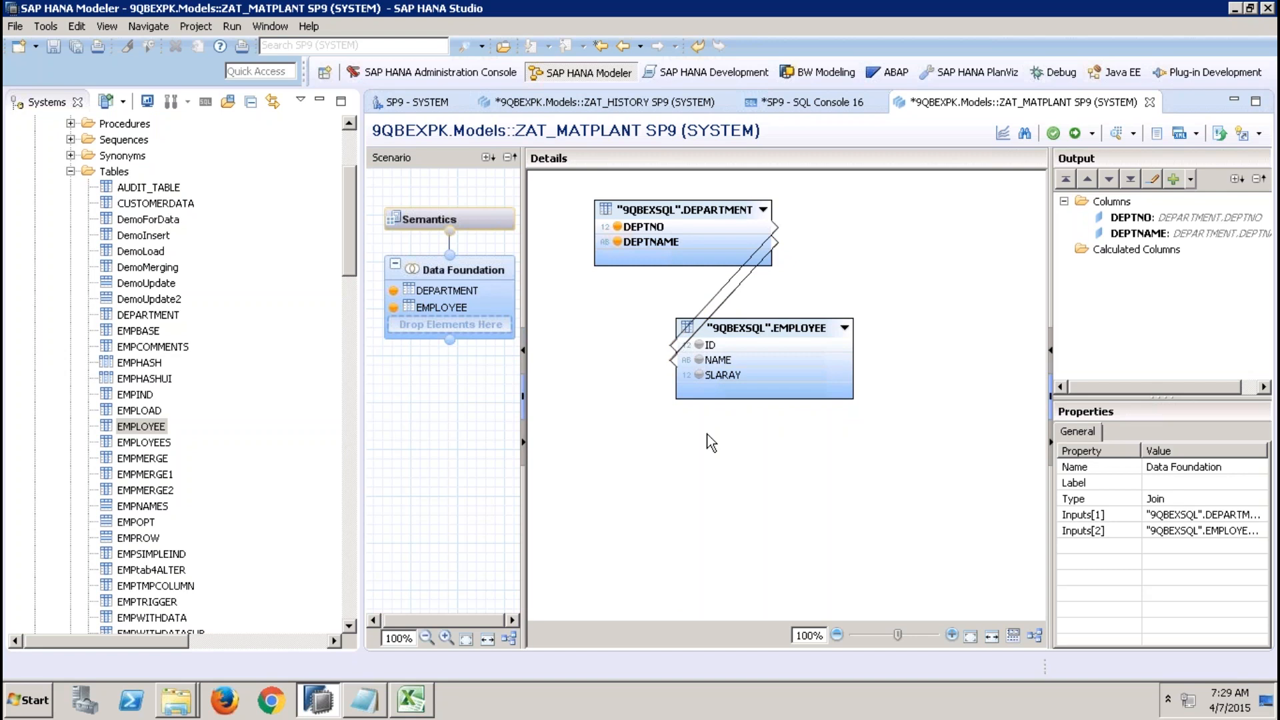
Add SLARAY as an output column and enable Generate Concat Attributes in the view properties.
click(699, 374)
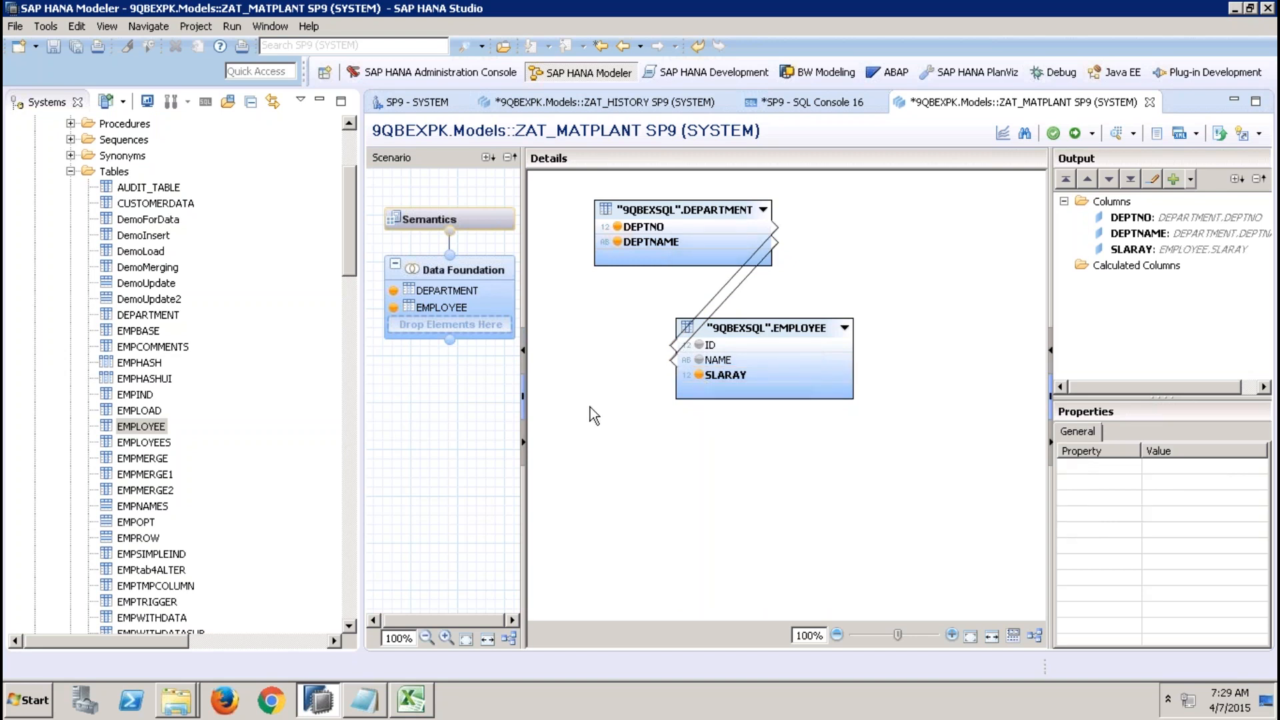
click(494, 225)
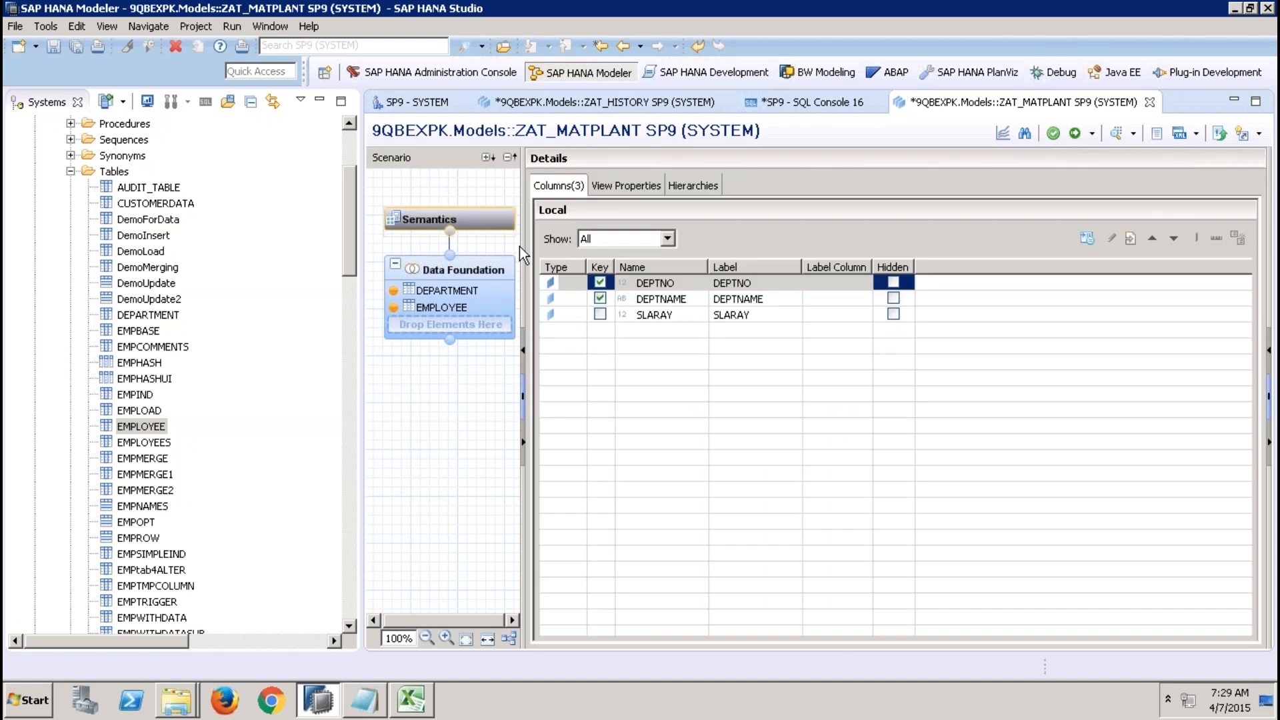
click(616, 184)
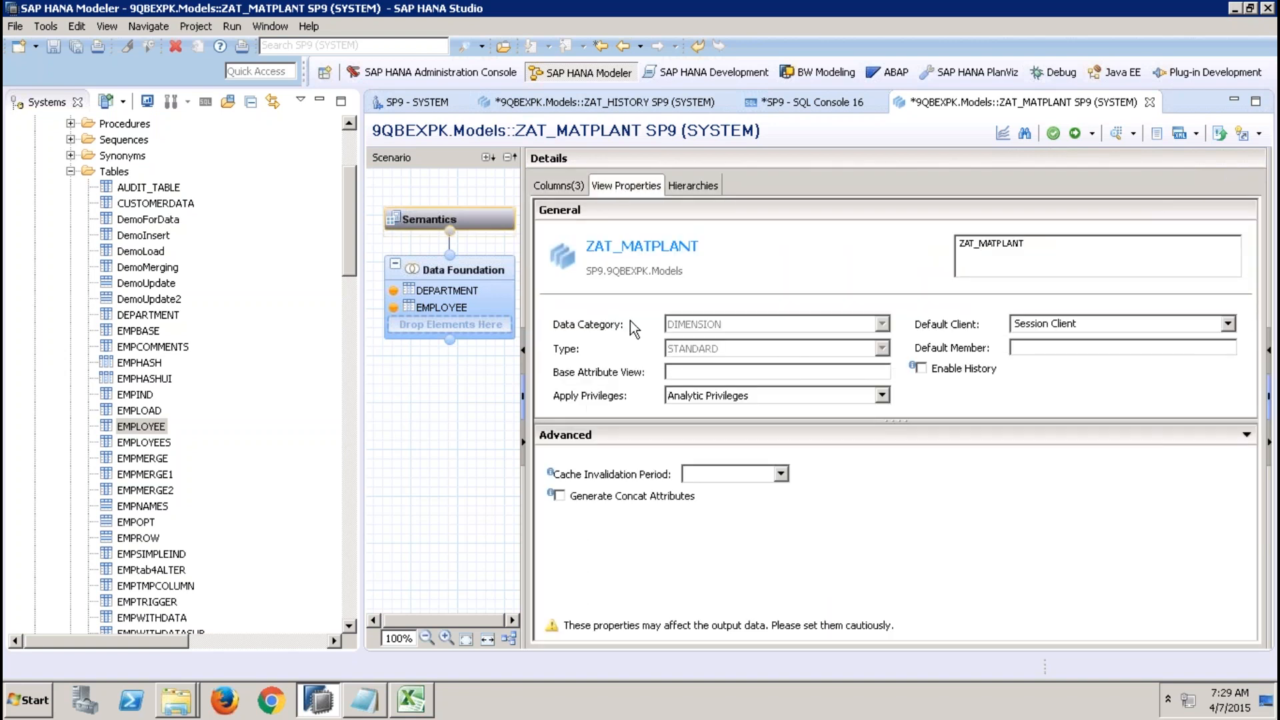
click(581, 498)
Inspect the properties of the DEPARTMENT and EMPLOYEE tables and their columns in the Data Foundation.
click(491, 260)
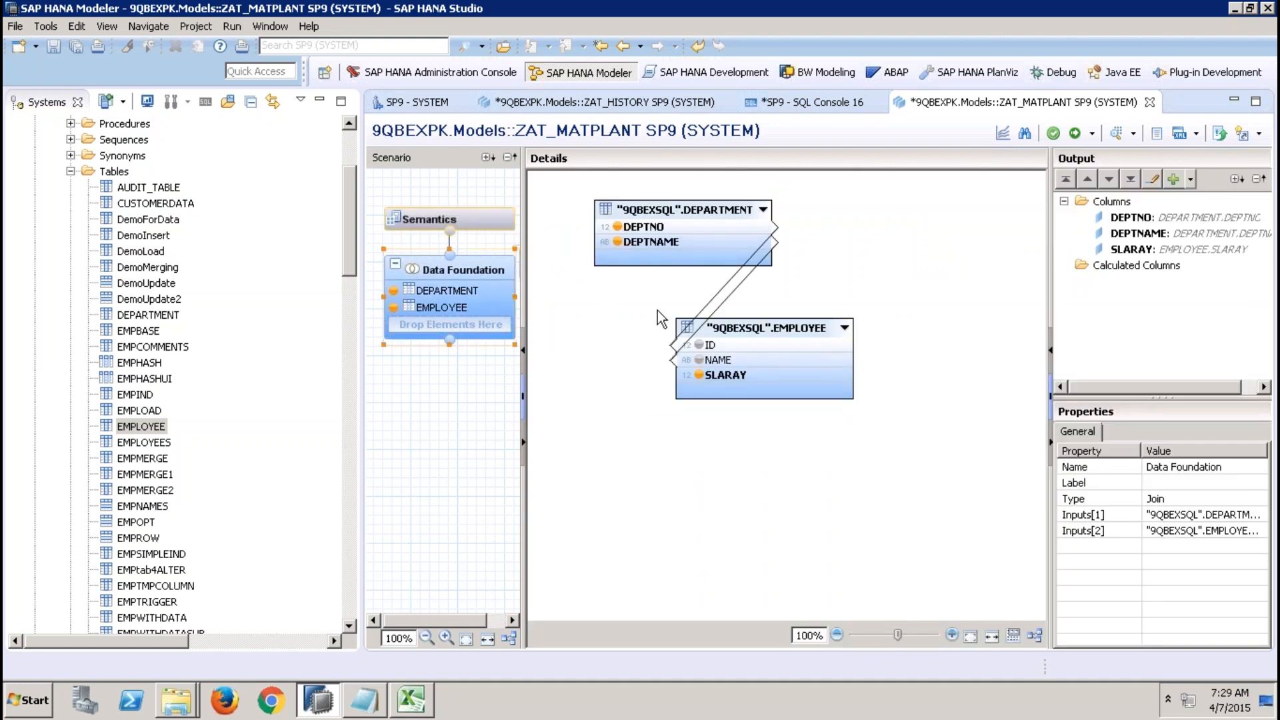
click(650, 227)
click(647, 241)
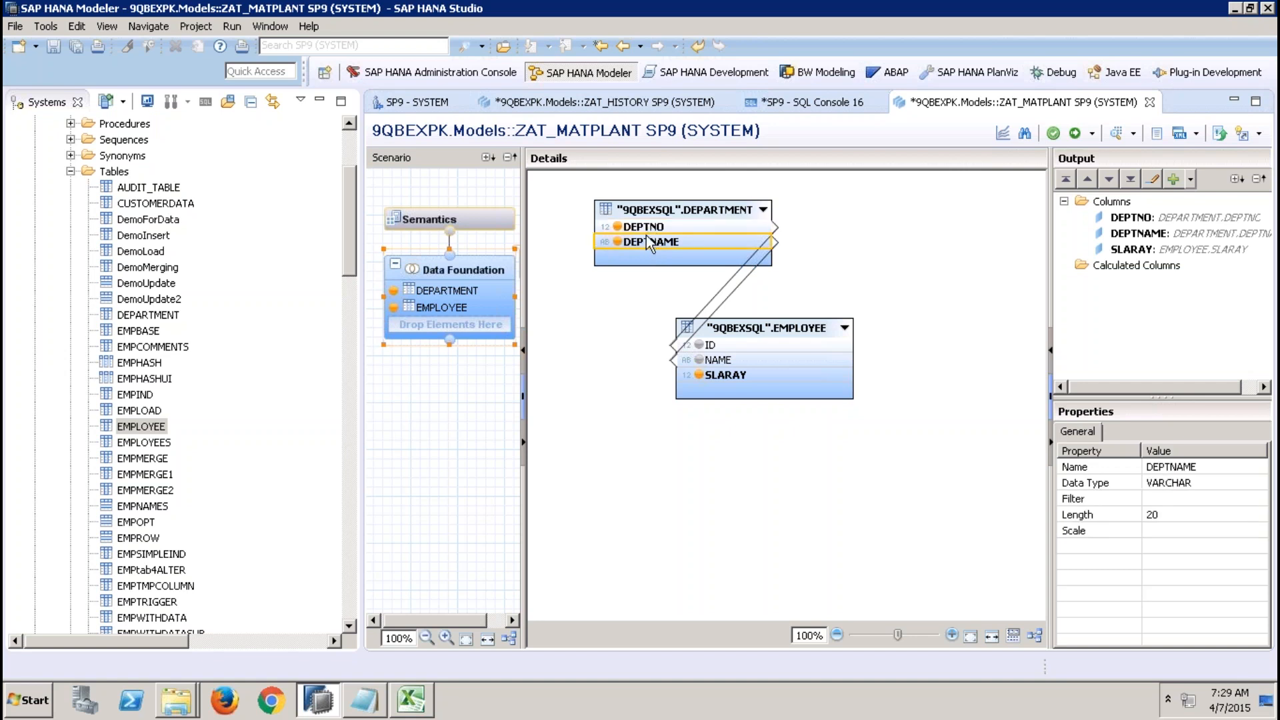
click(651, 211)
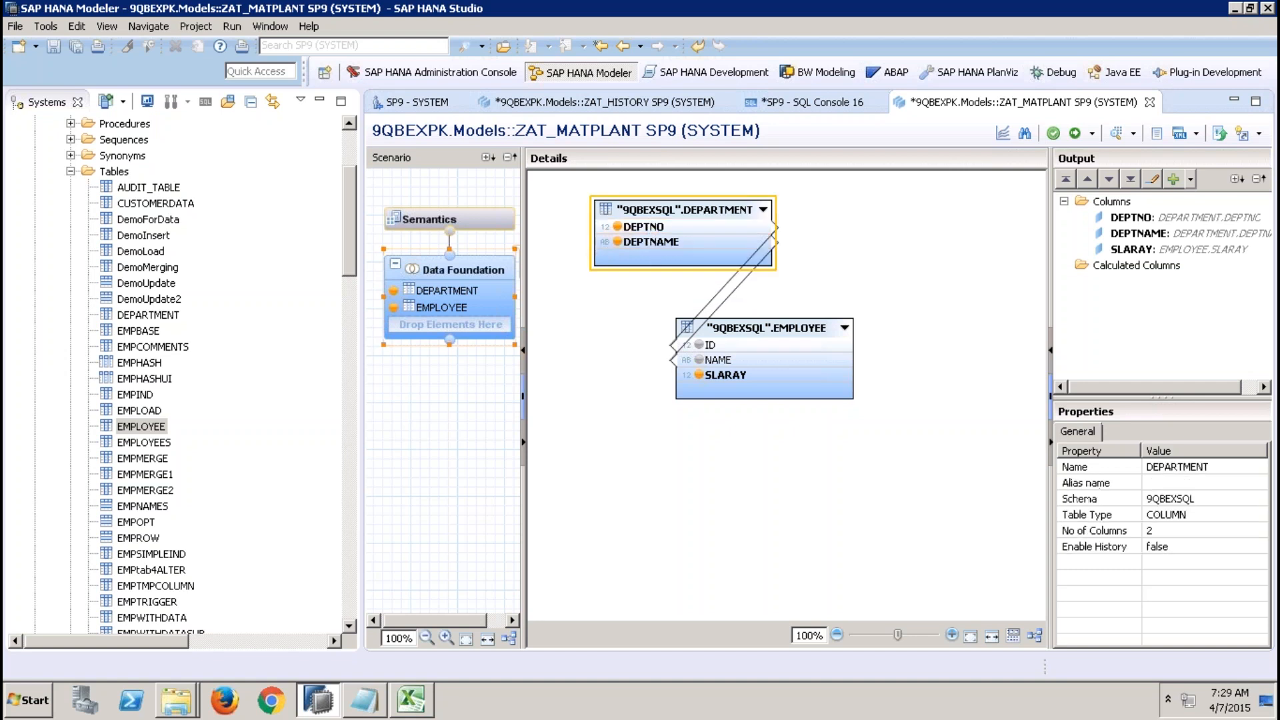
click(649, 229)
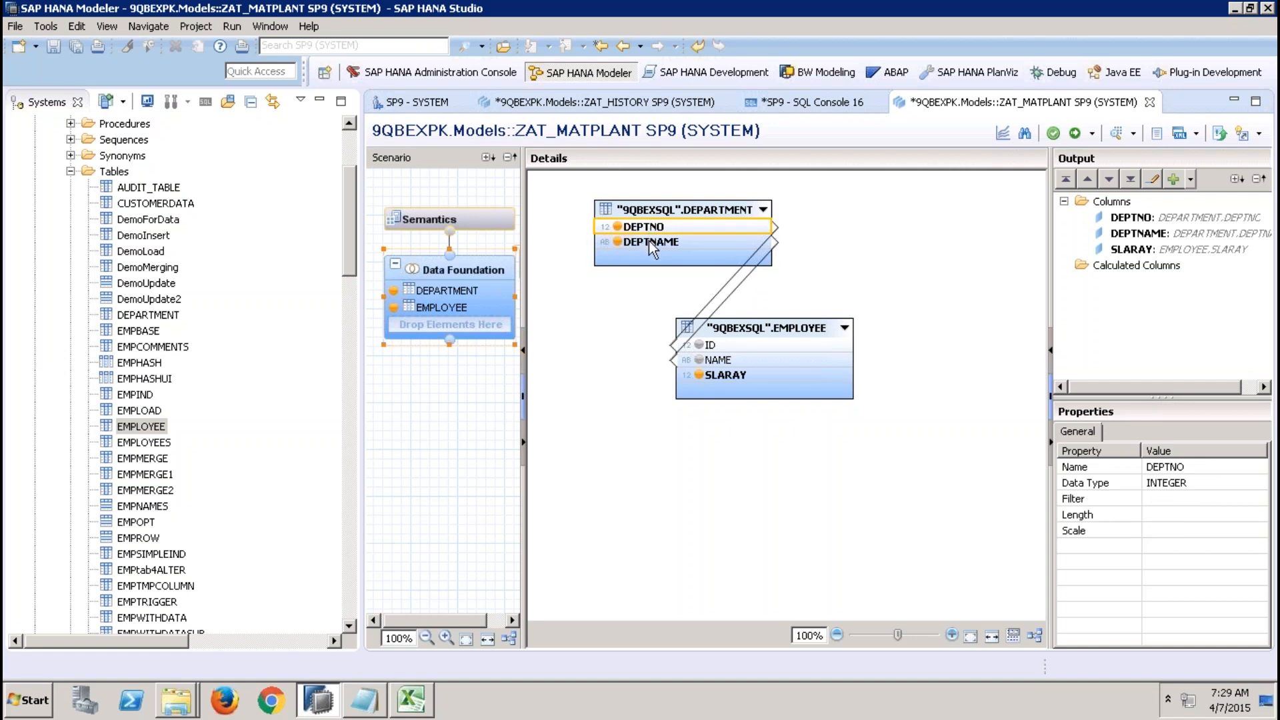
click(645, 244)
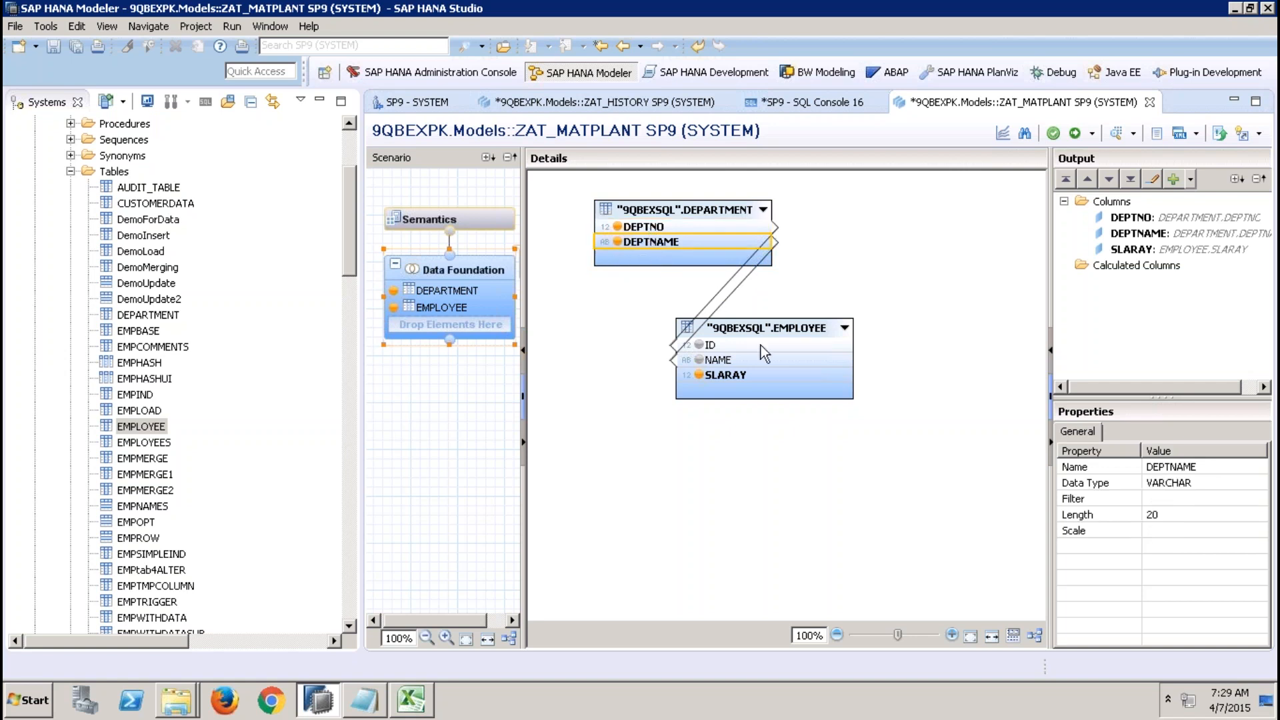
click(717, 392)
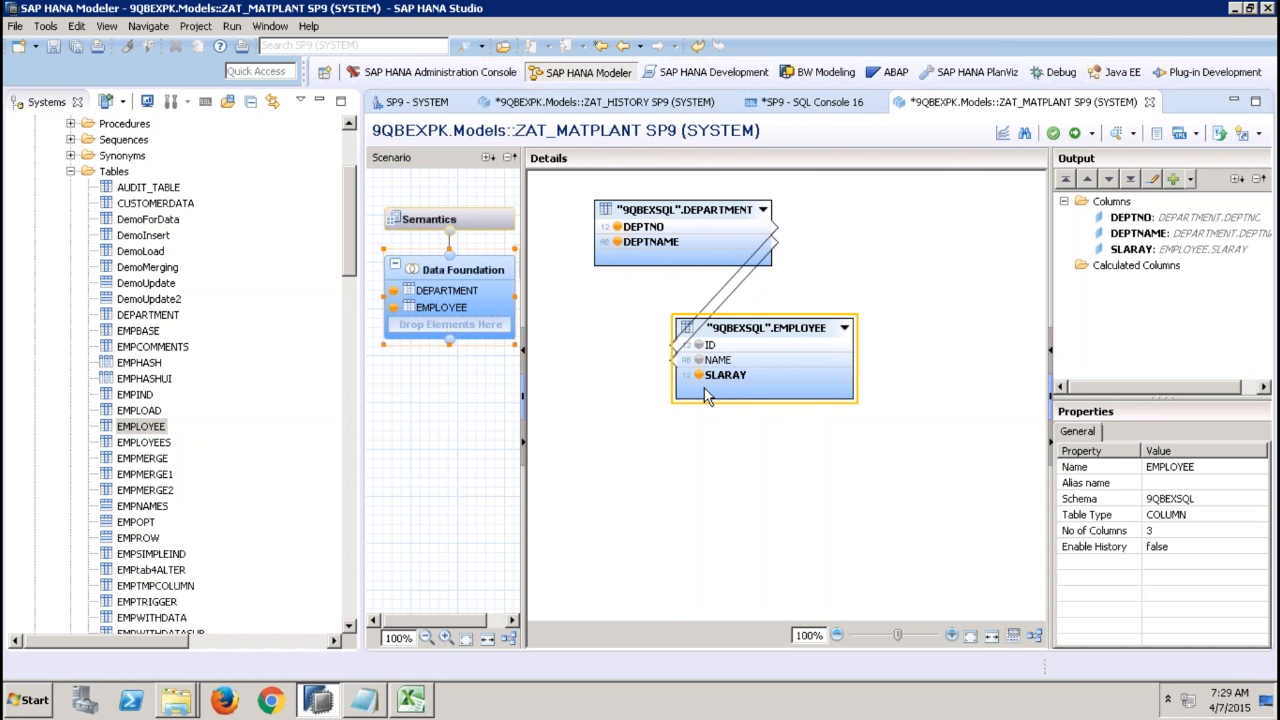
click(727, 344)
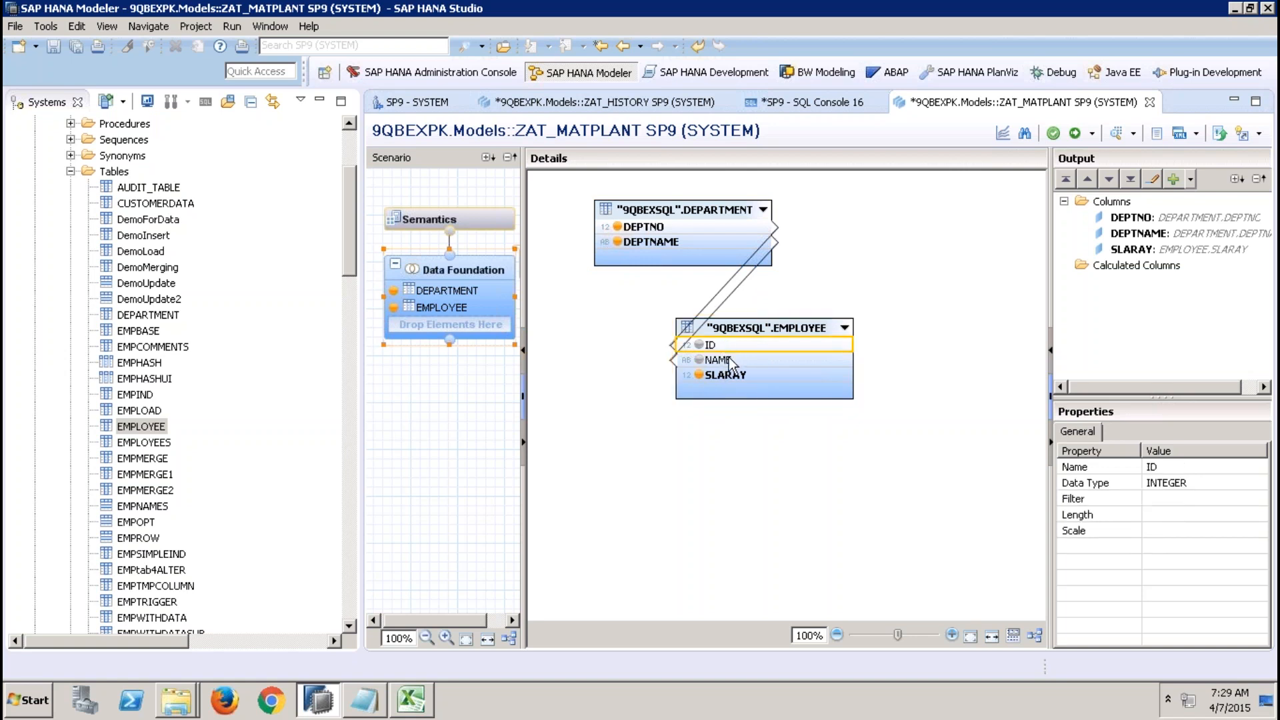
click(730, 361)
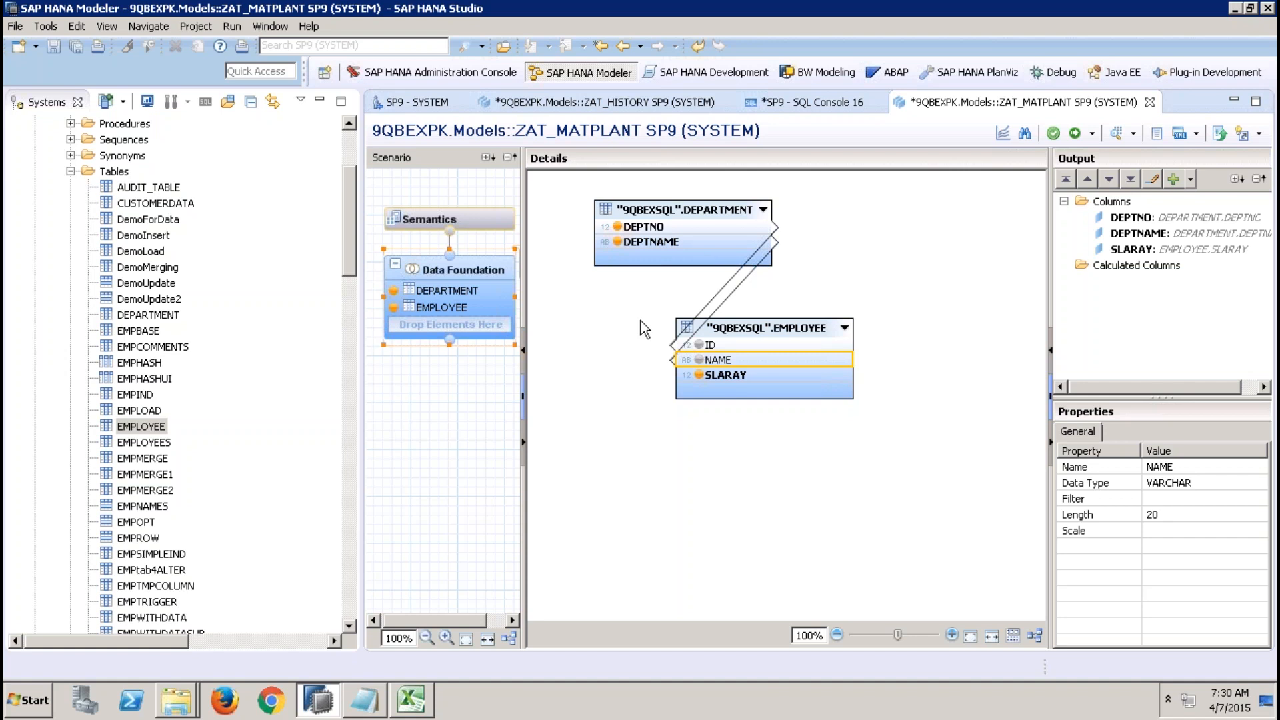
click(494, 221)
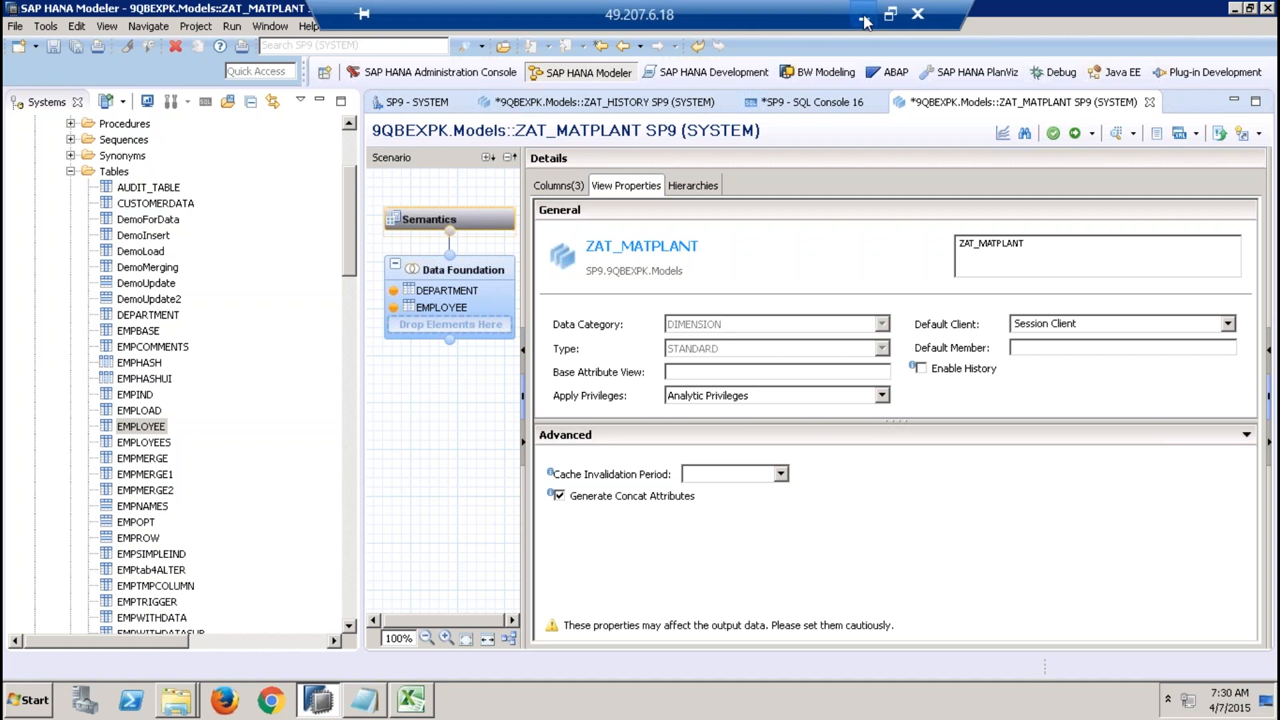
Switch to the PowerPoint slide on attribute view properties, then return to the remote desktop session.
click(864, 20)
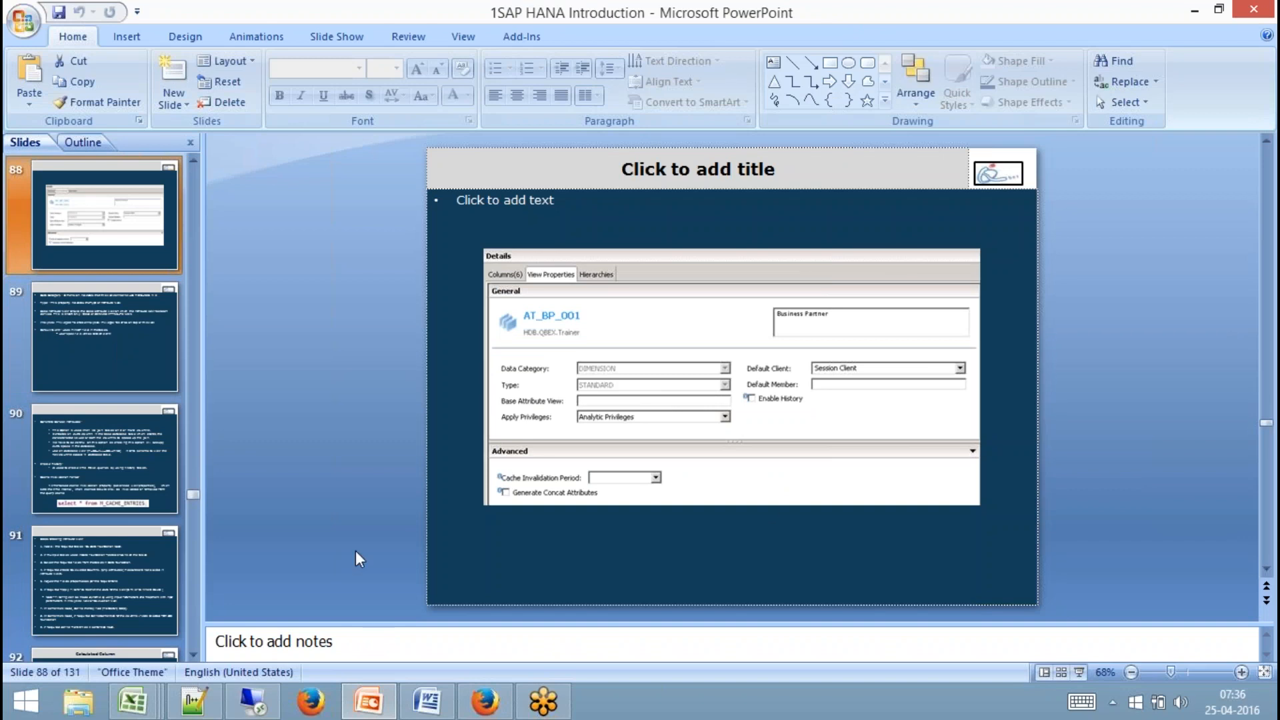
mouse_move(258, 711)
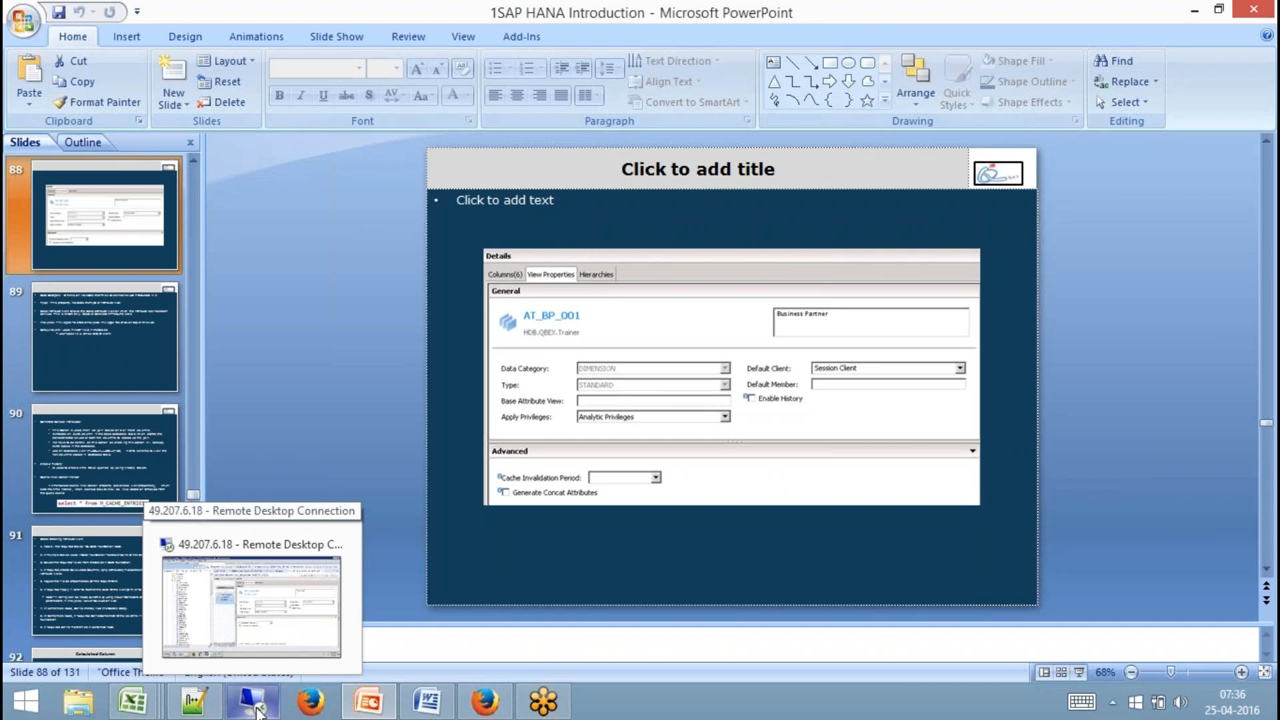
click(257, 711)
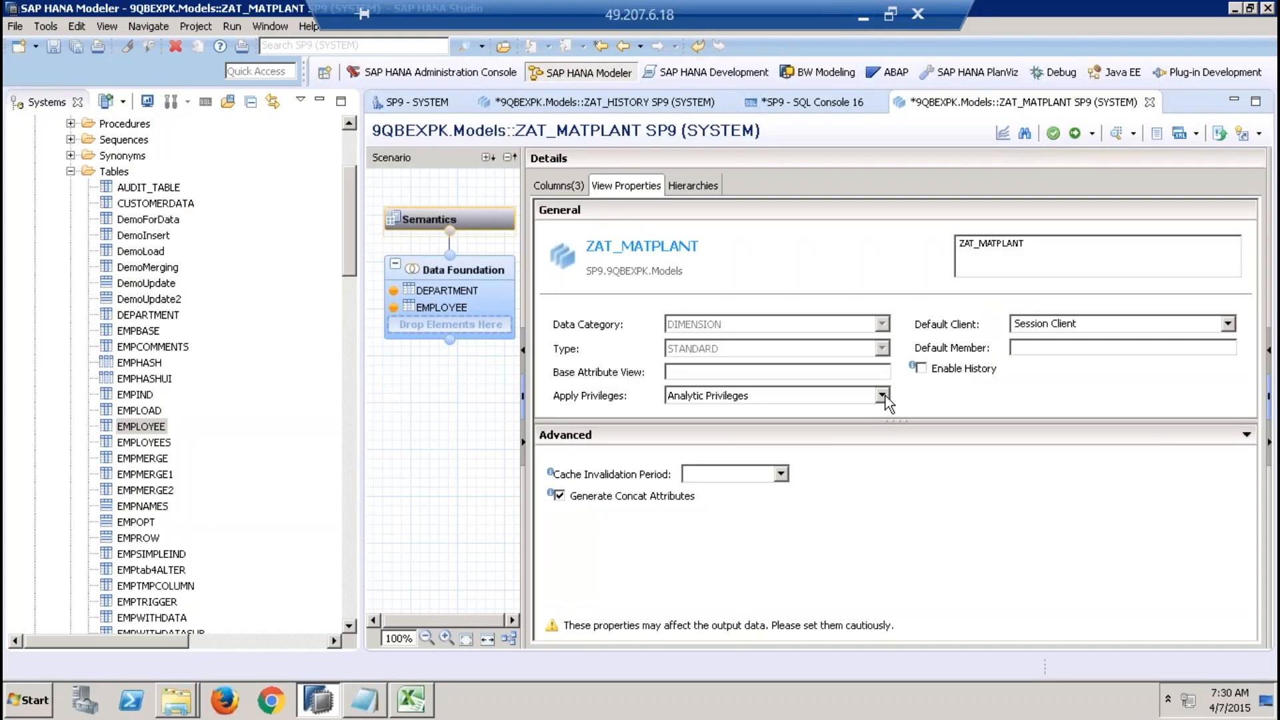
Try each Apply Privileges option for the view, ending with the empty choice.
click(882, 396)
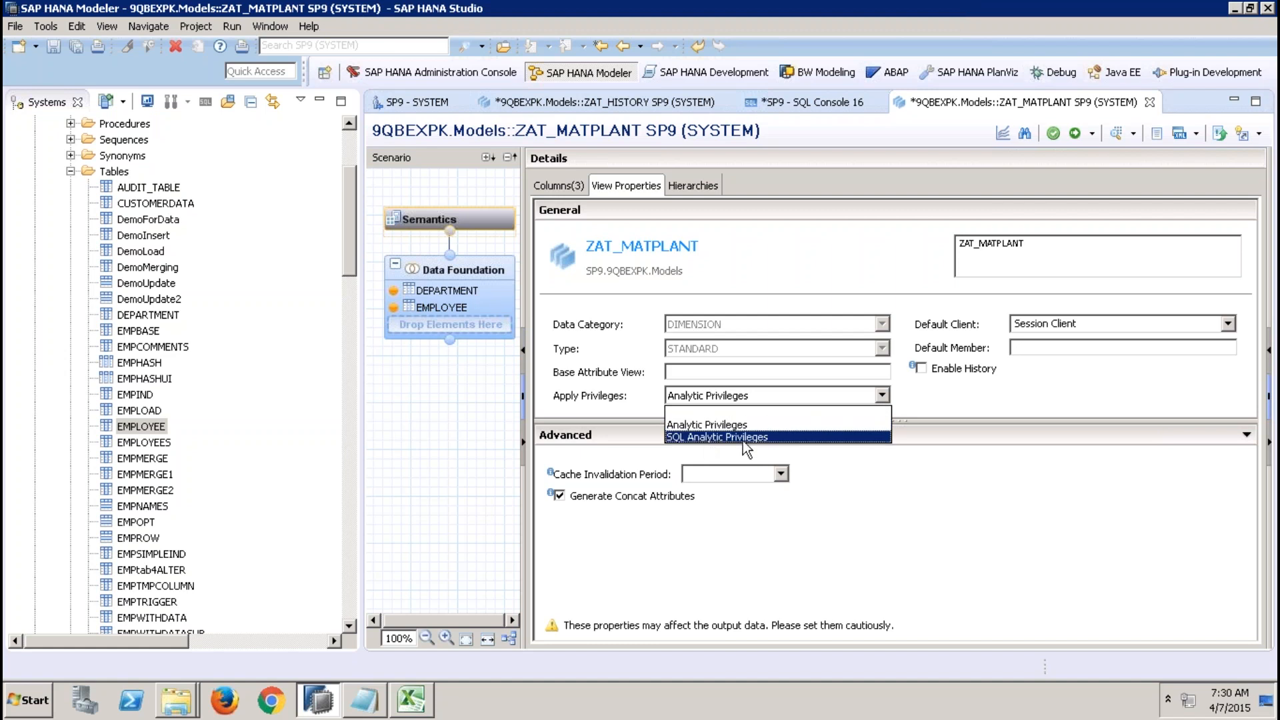
click(711, 427)
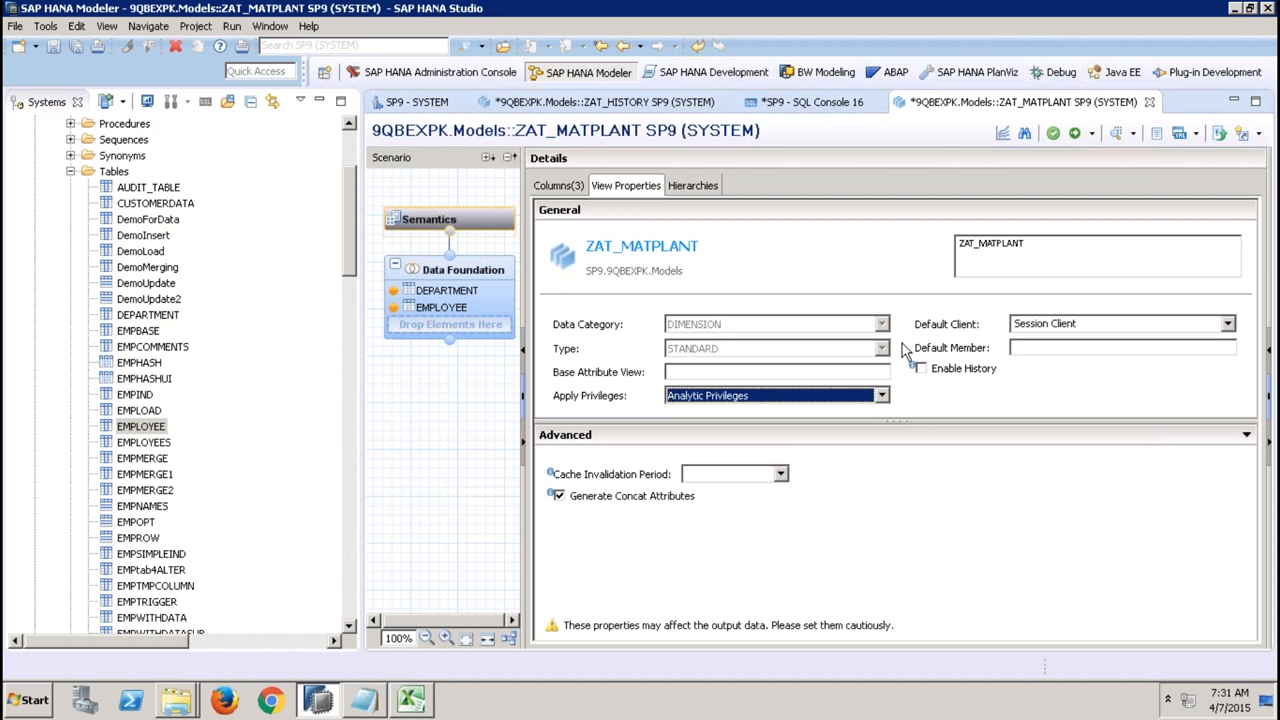
click(882, 396)
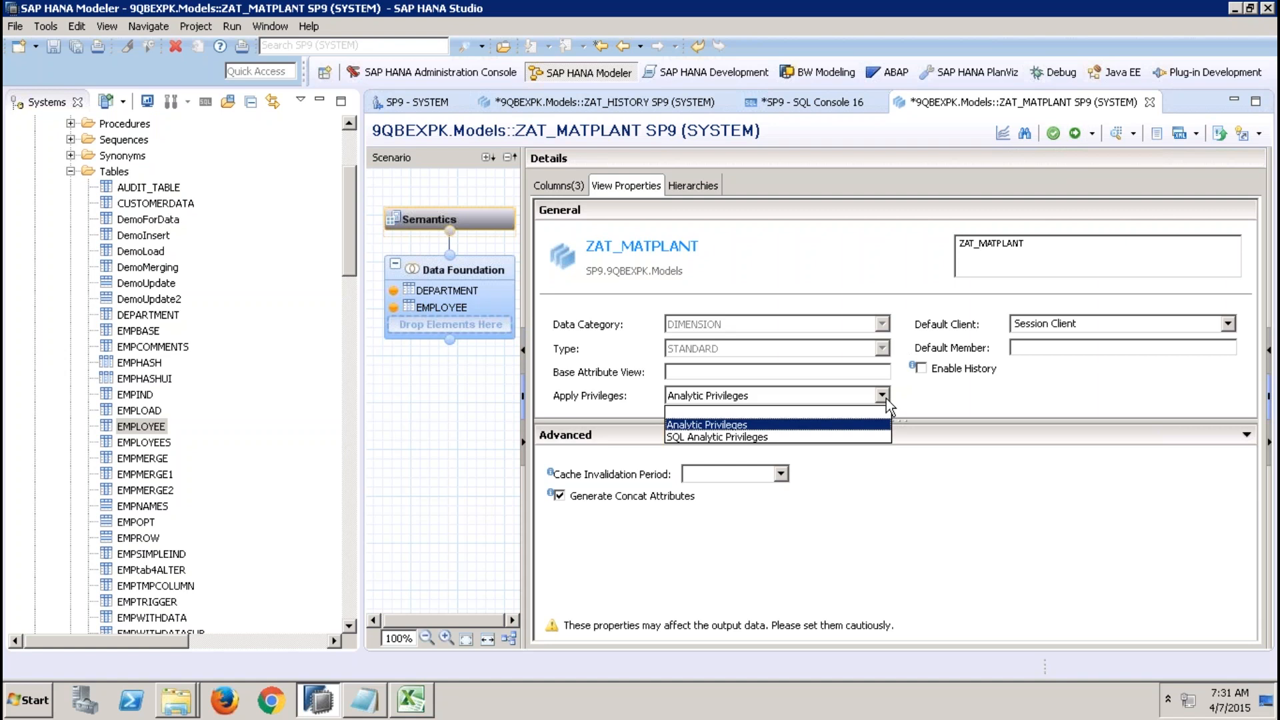
click(822, 437)
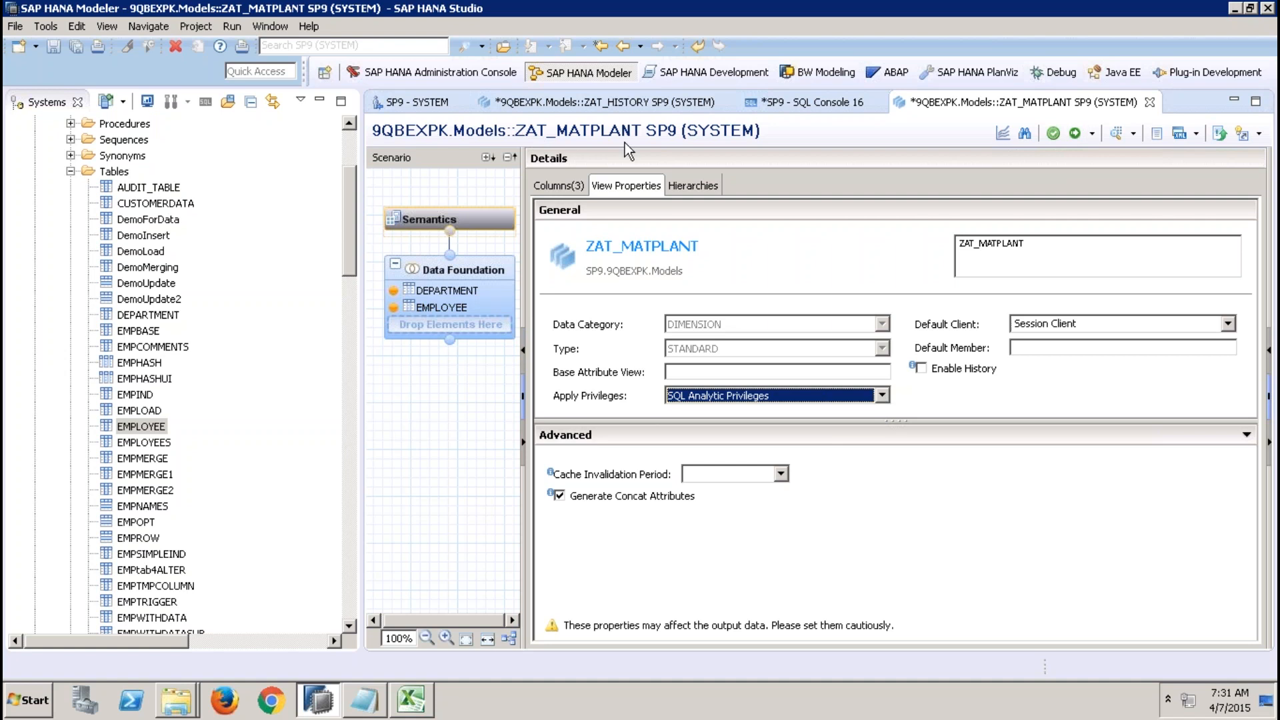
click(849, 400)
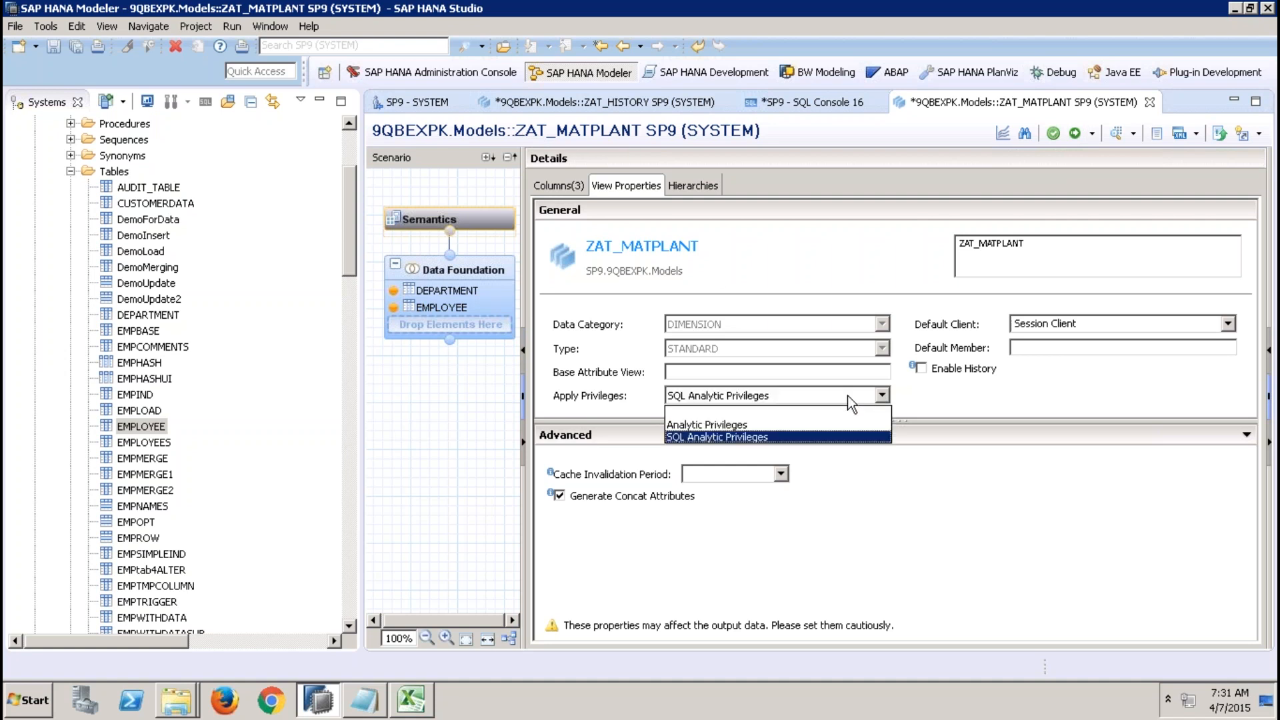
click(782, 414)
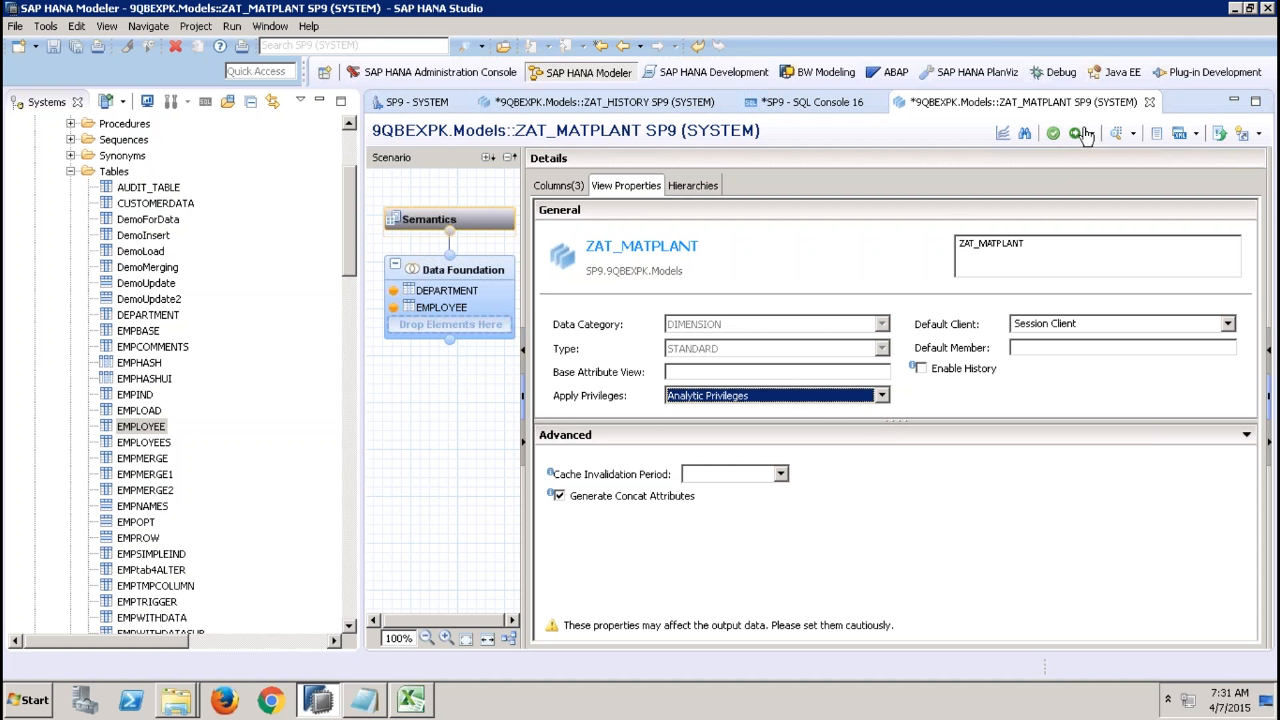
click(754, 394)
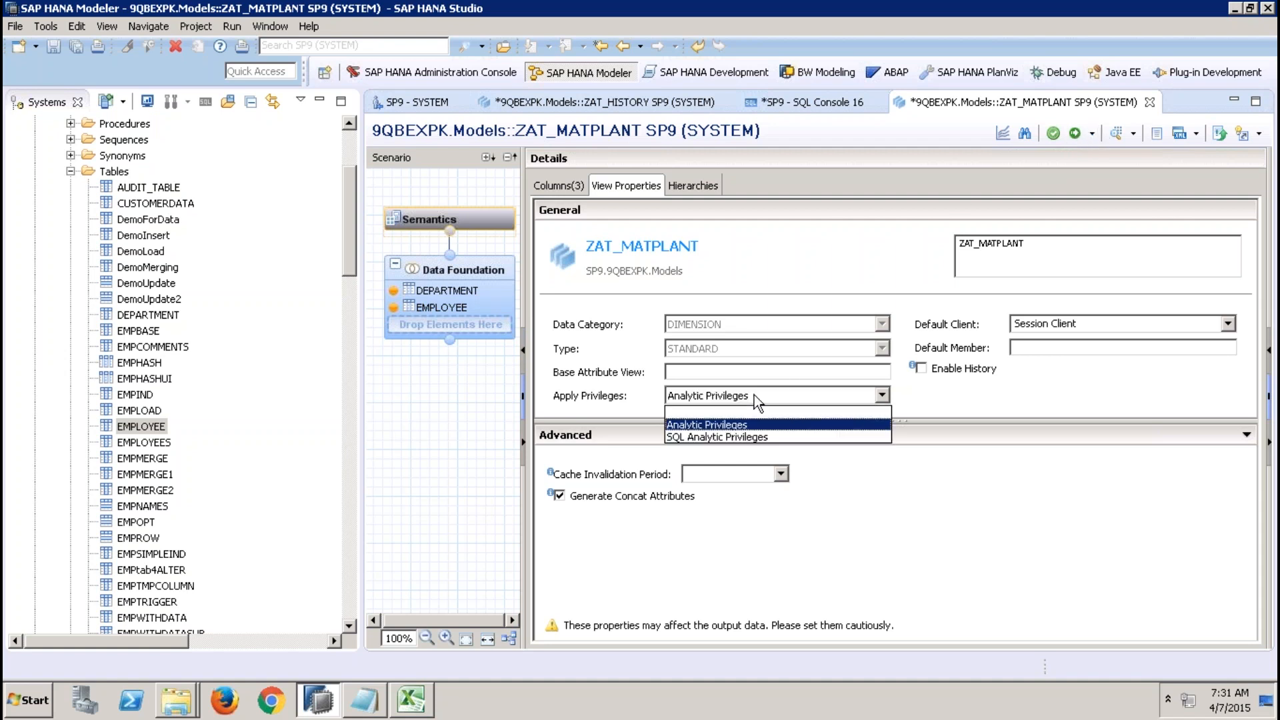
click(707, 437)
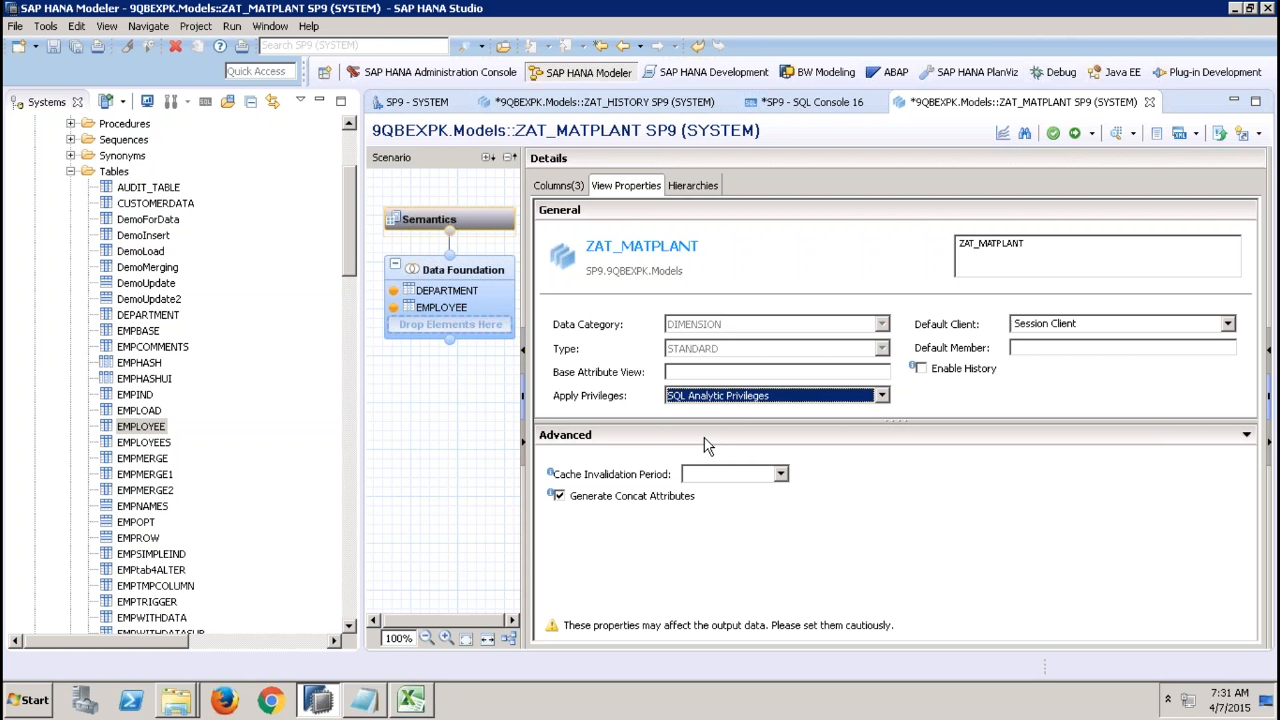
click(755, 395)
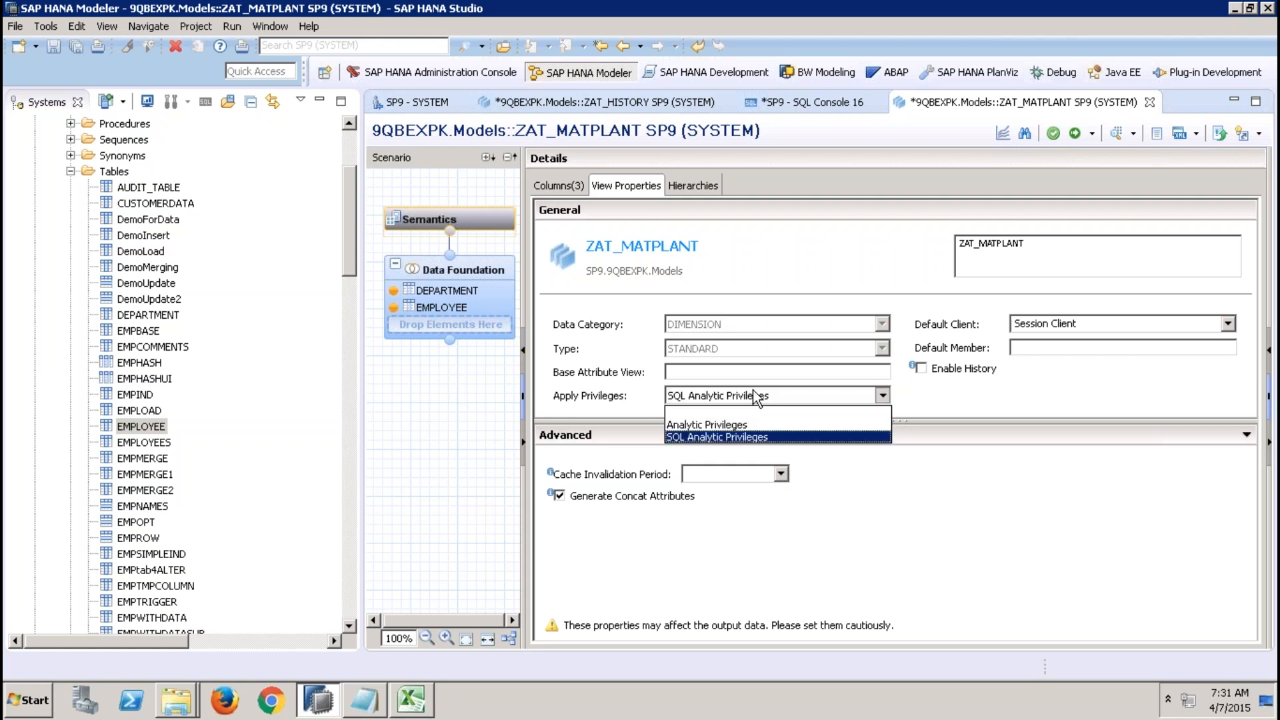
click(725, 417)
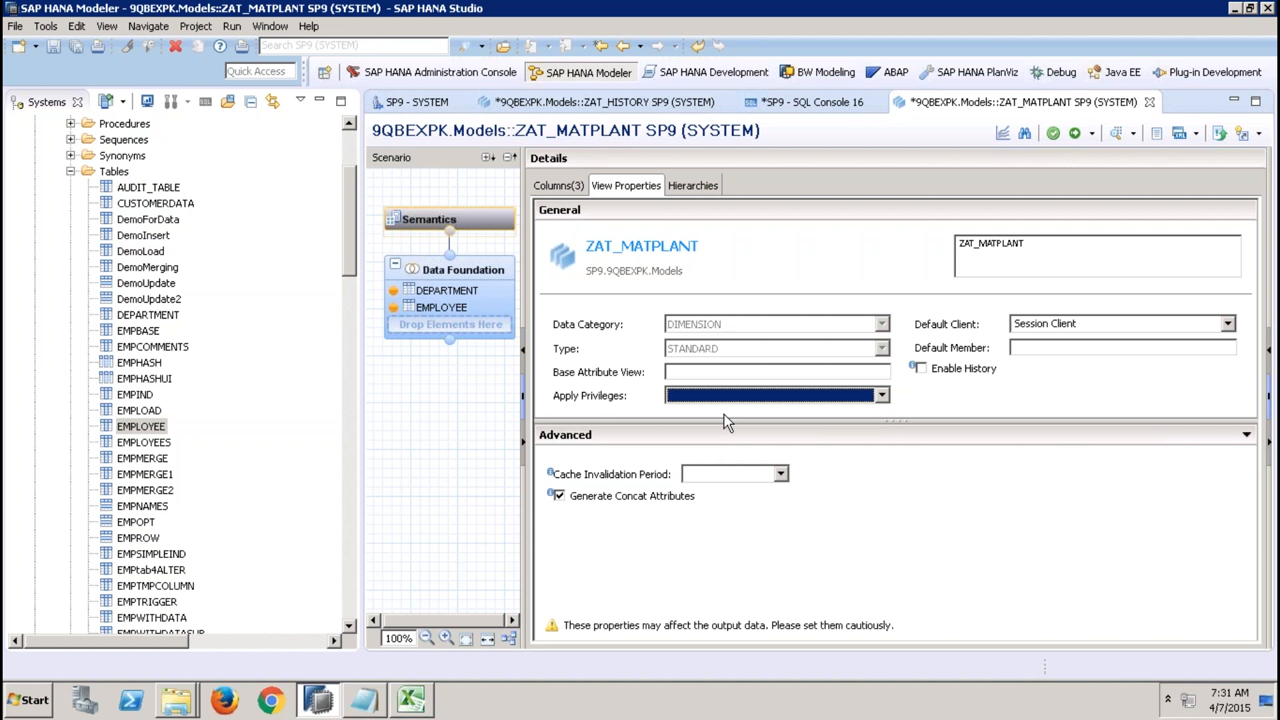
click(1049, 347)
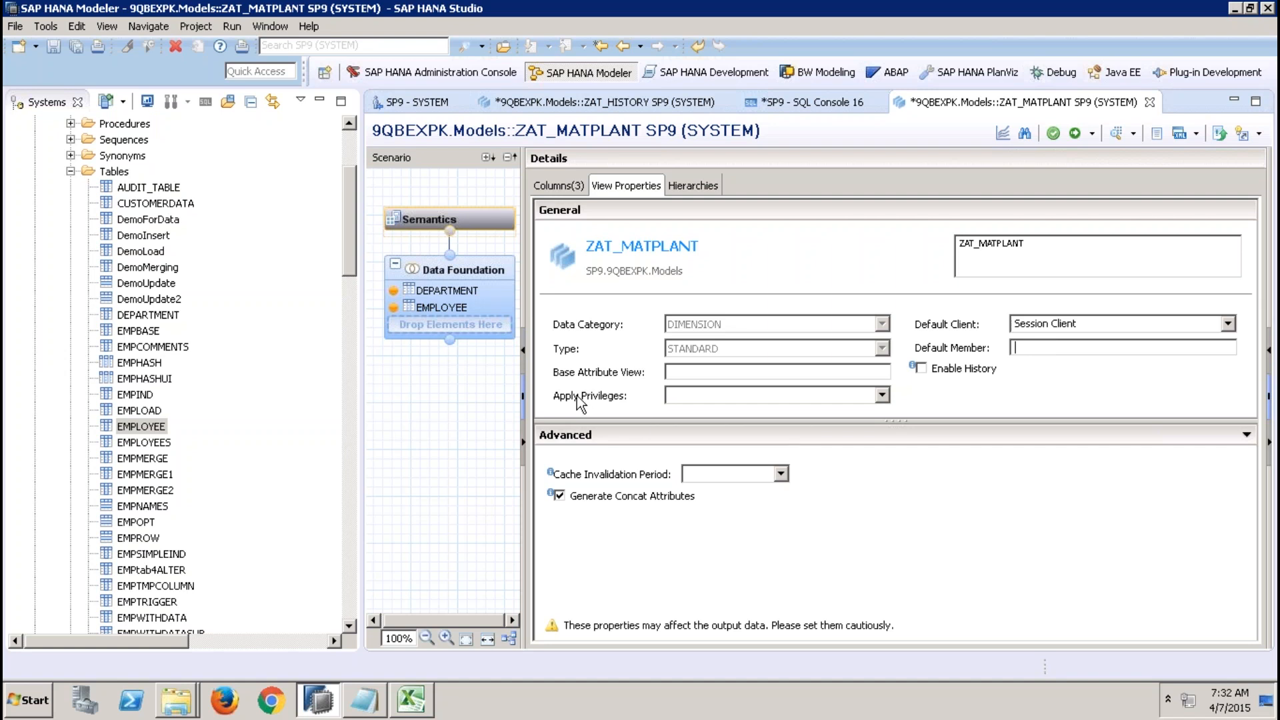
Set the view's Apply Privileges option to SQL Analytic Privileges.
click(682, 397)
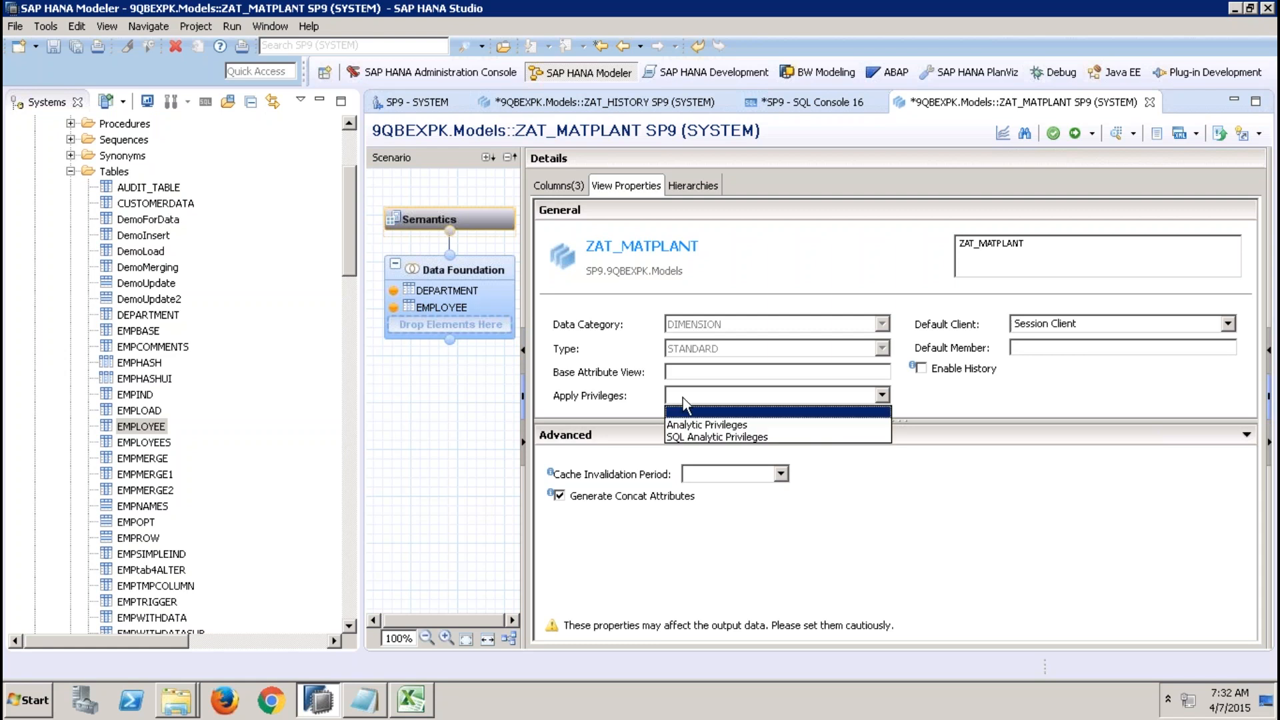
click(692, 426)
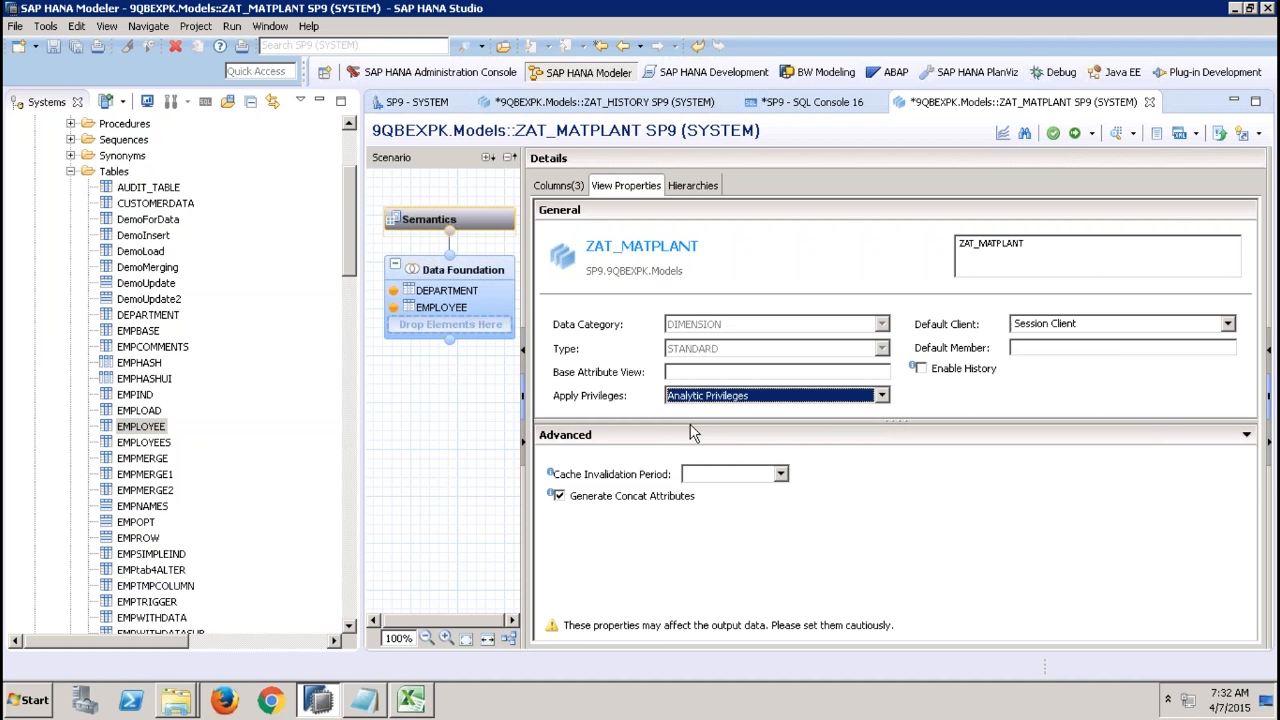
click(716, 400)
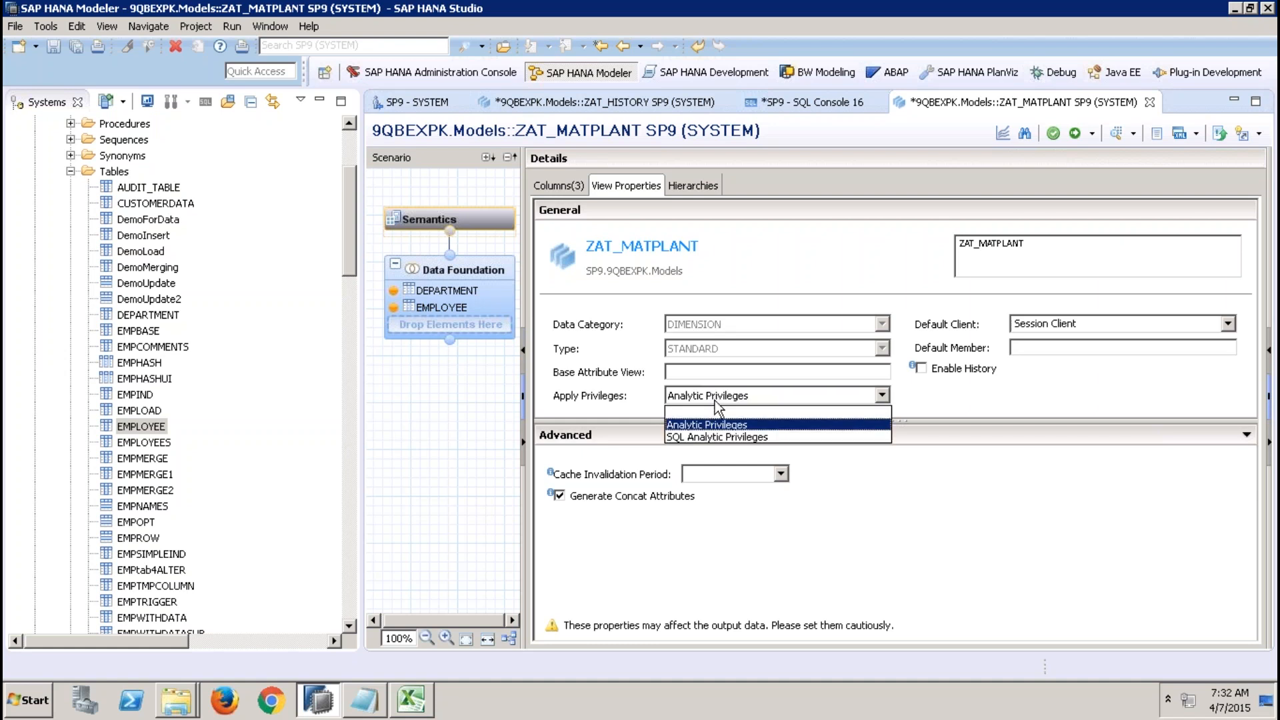
click(701, 437)
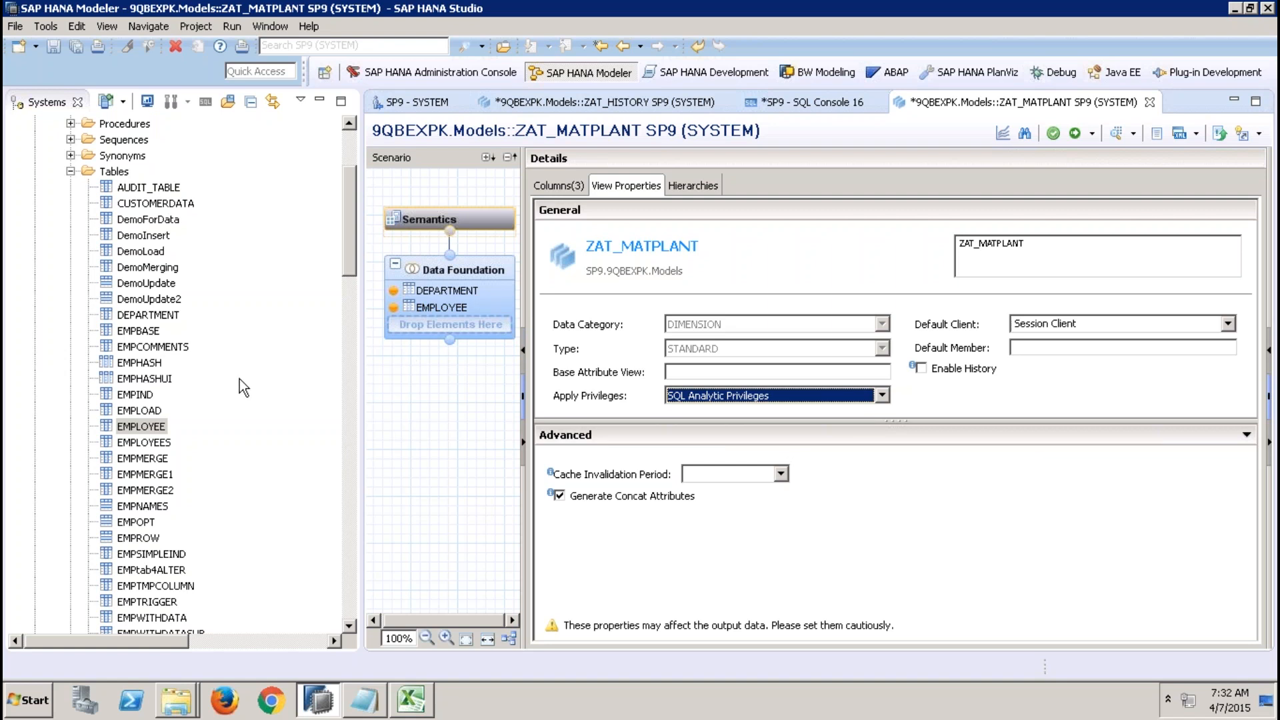
Open the QBEXUSER61 user and review its object and analytic privileges.
drag(350, 247, 332, 562)
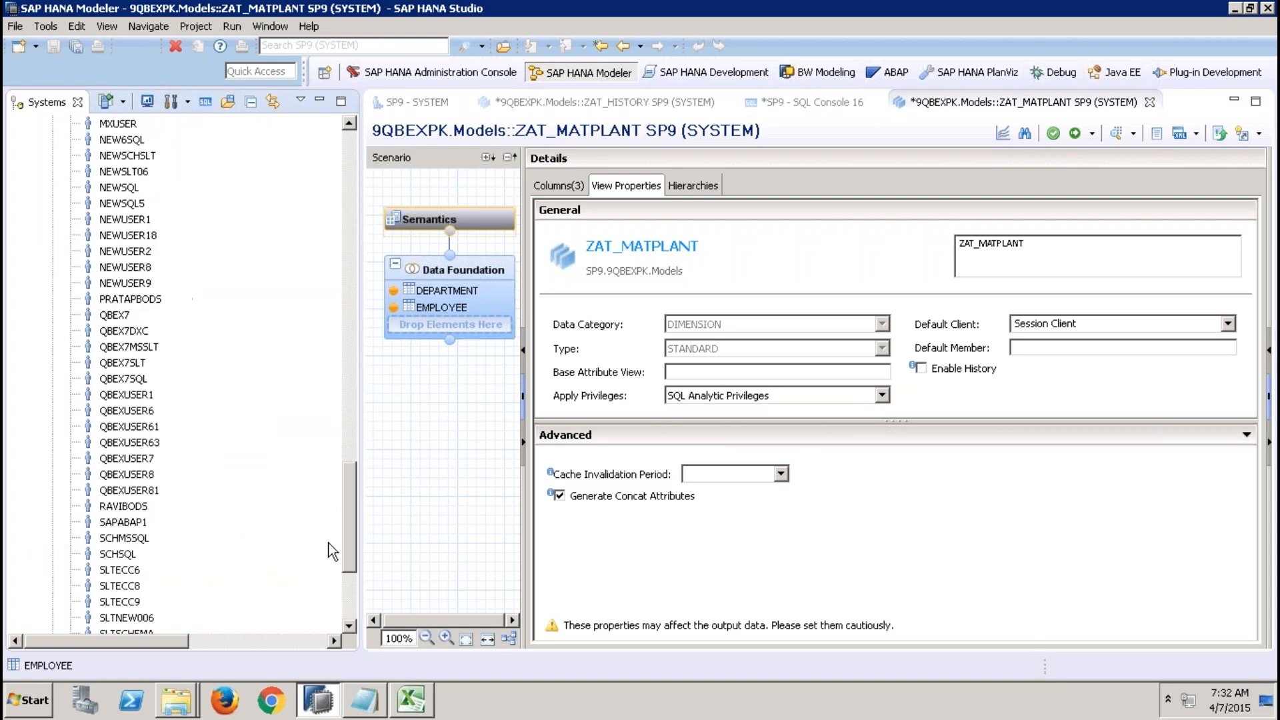
click(118, 426)
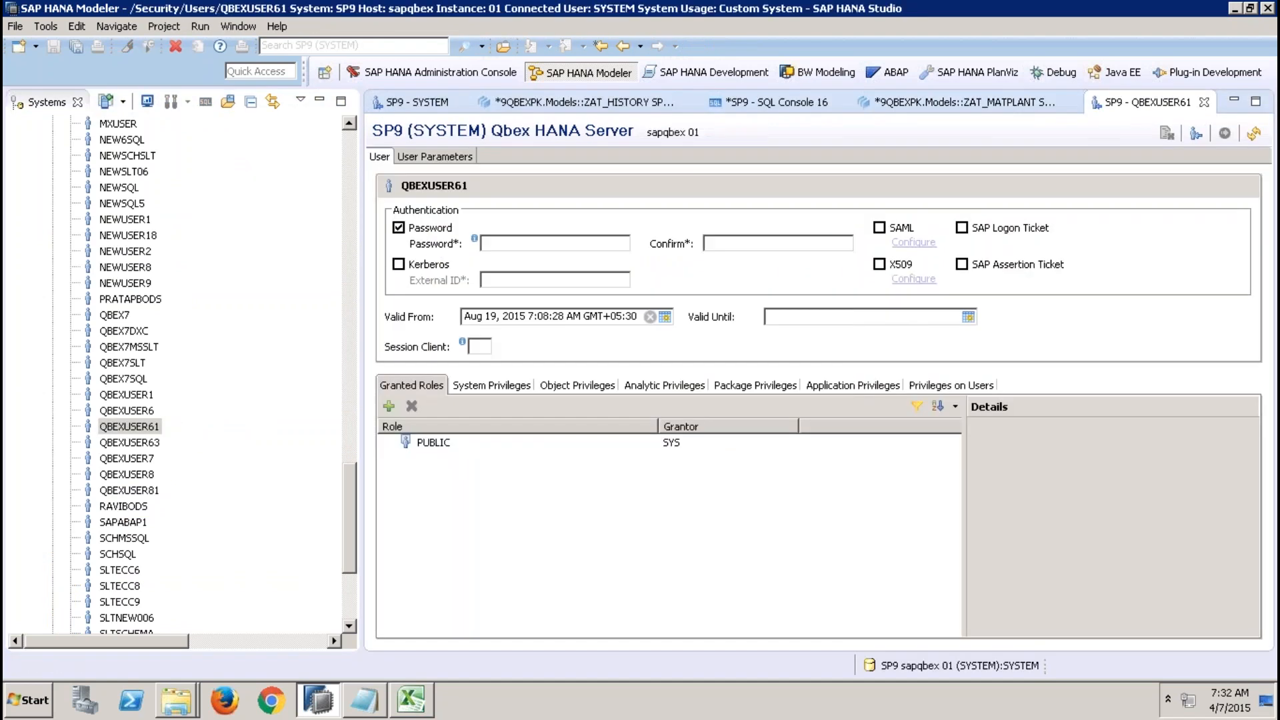
click(568, 386)
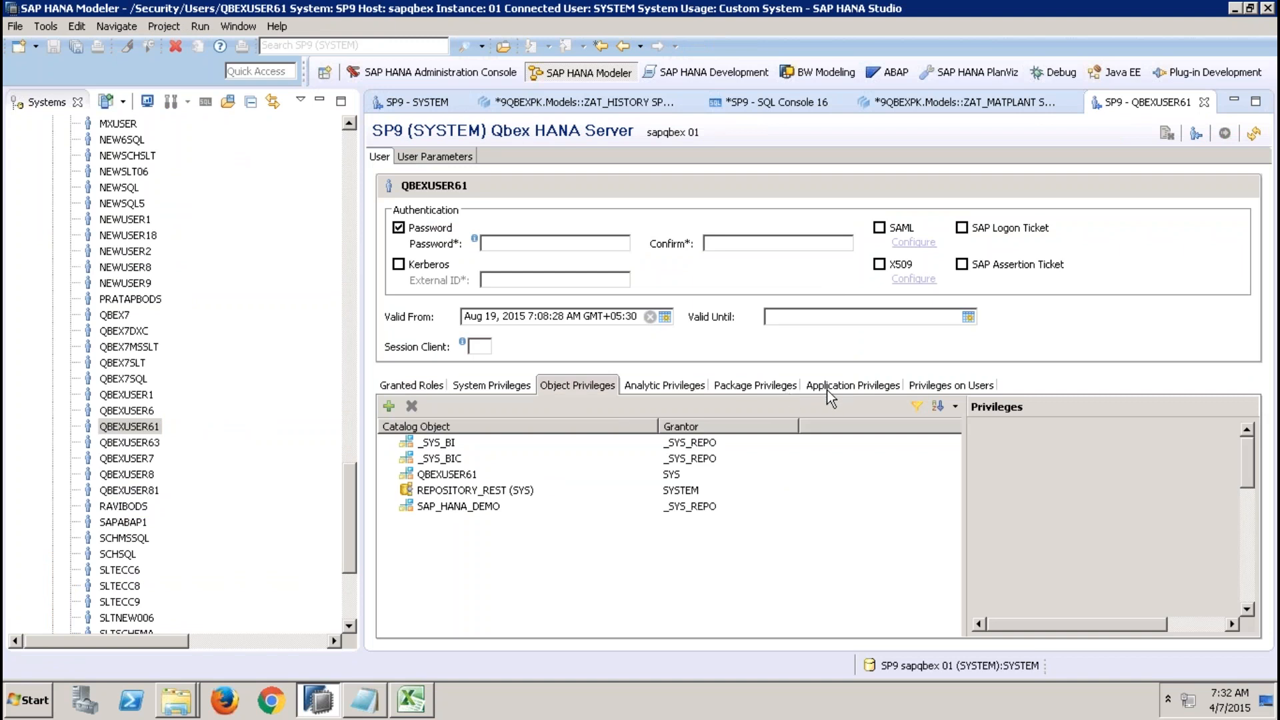
click(695, 390)
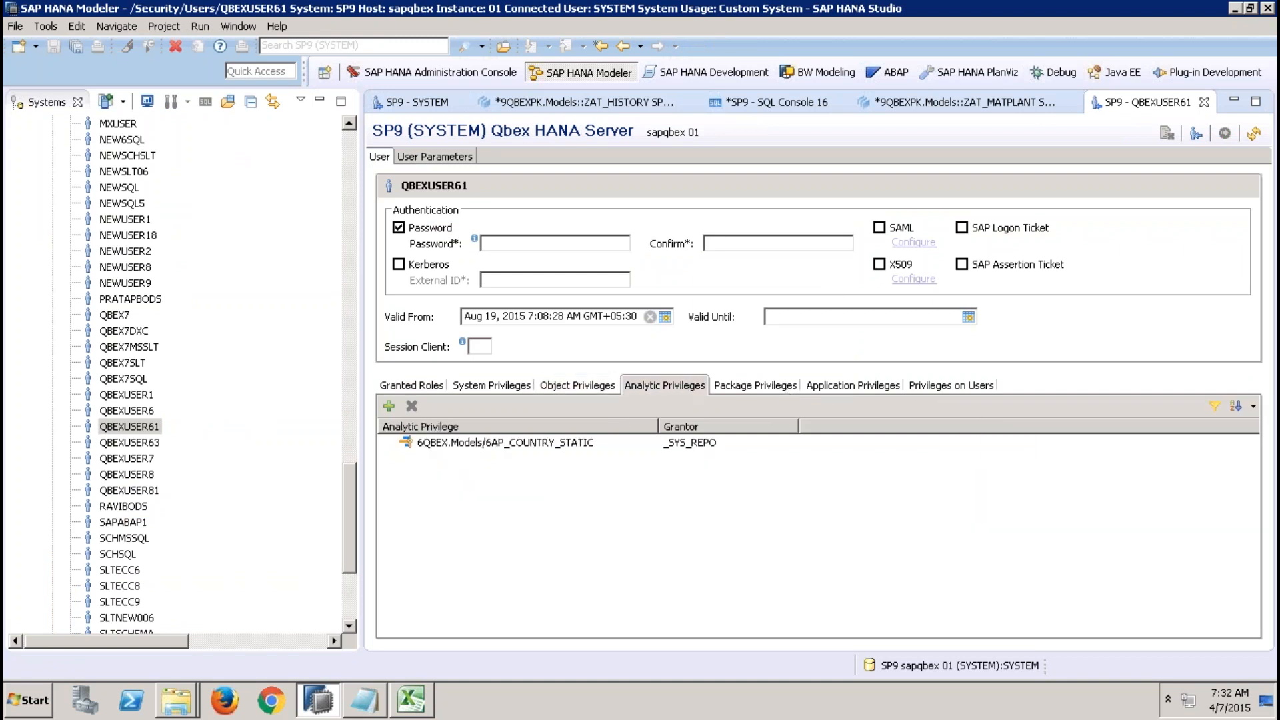
click(569, 446)
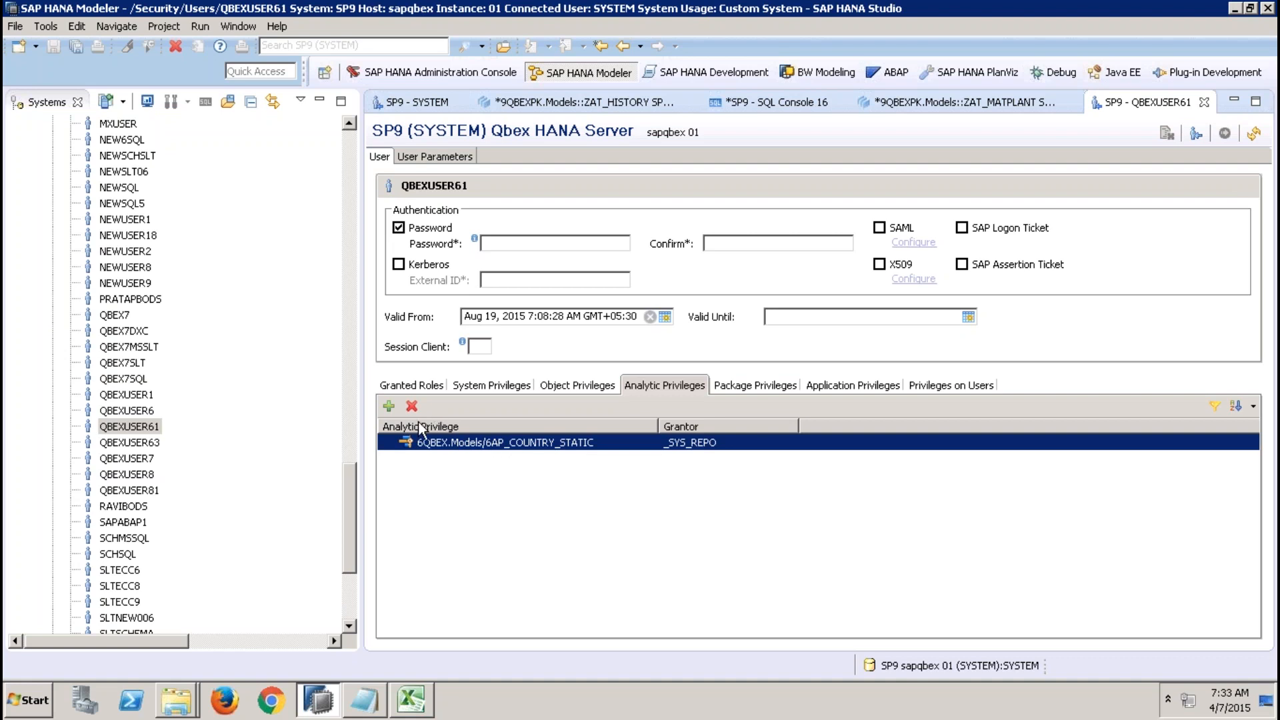
Filter the Content packages with the text 6QBEX.
drag(352, 478, 365, 326)
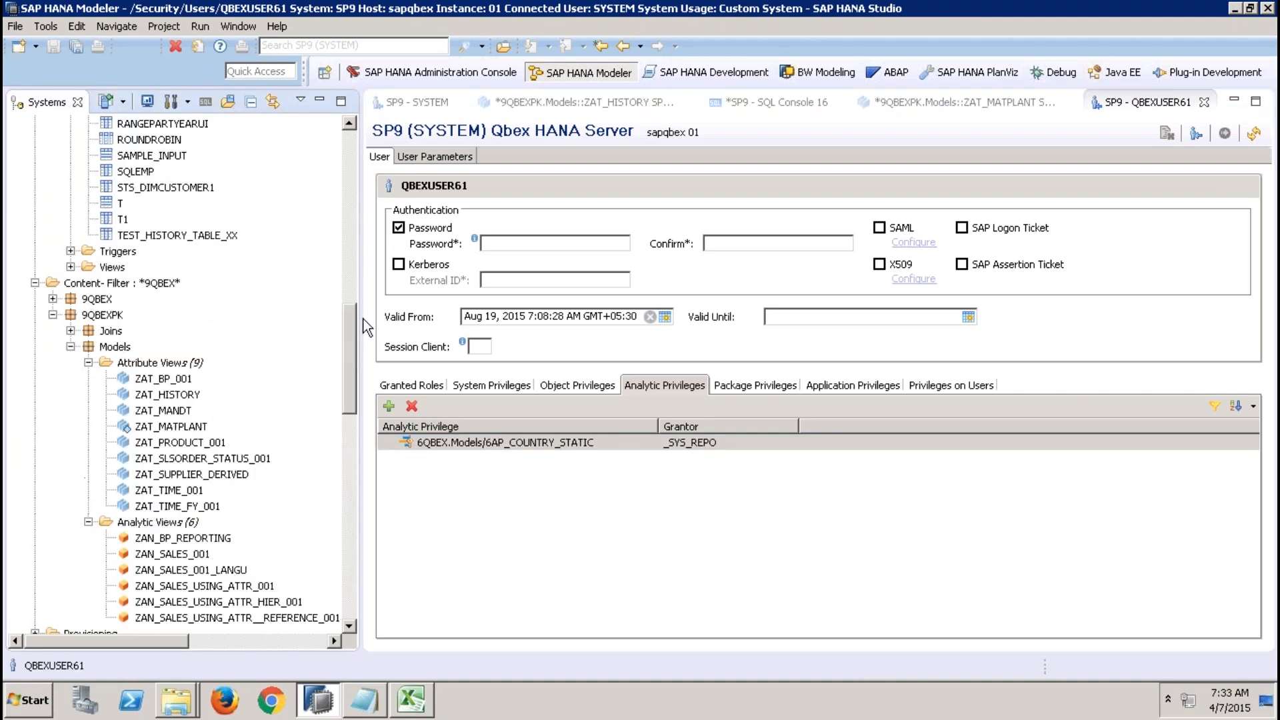
right_click(152, 285)
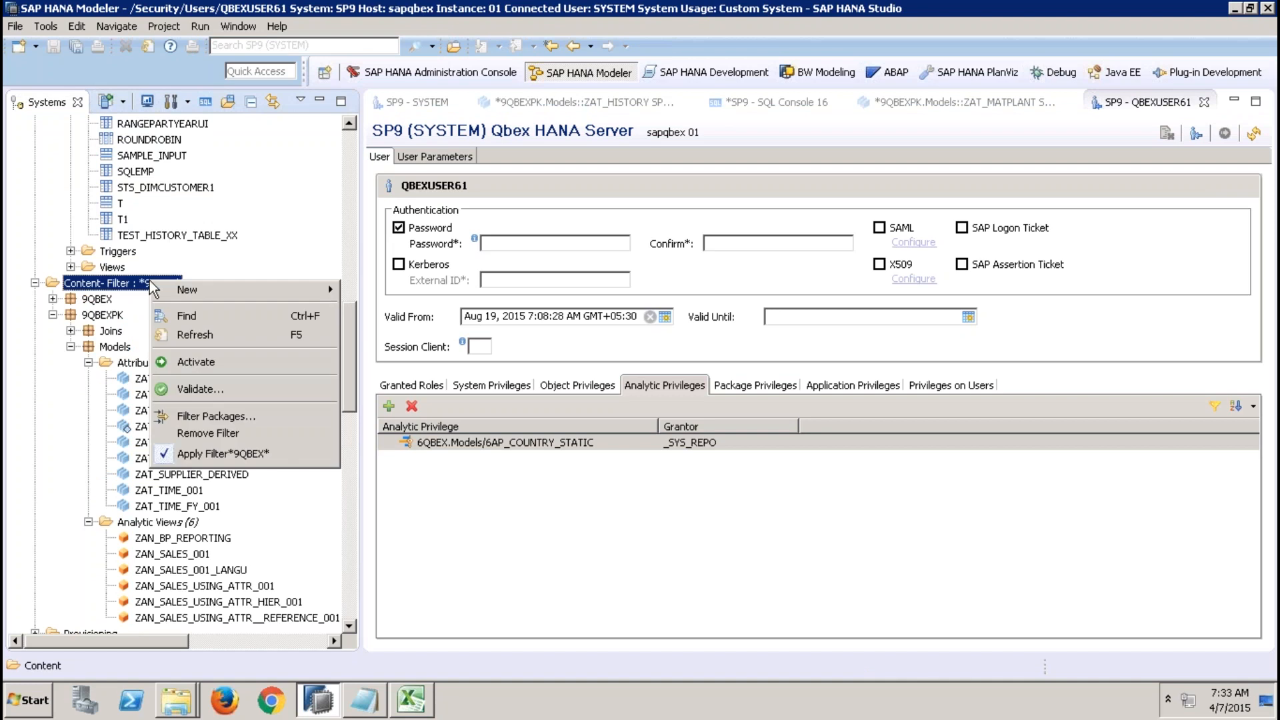
click(201, 416)
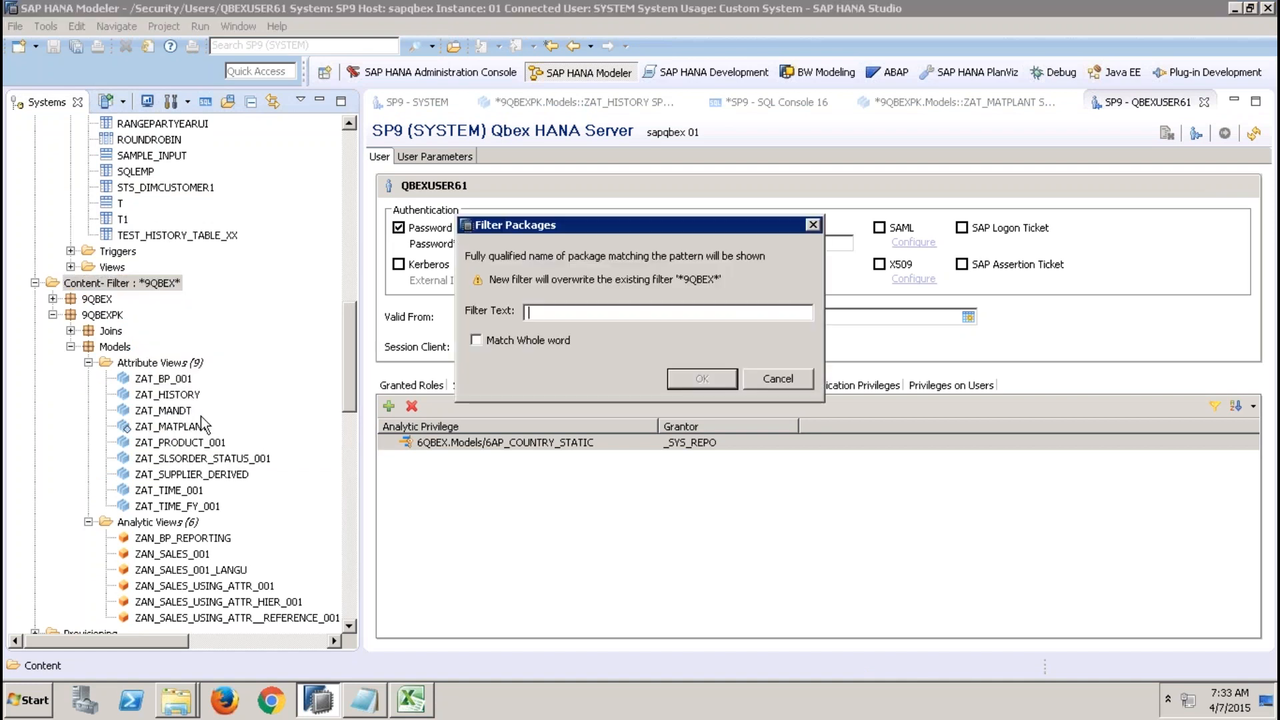
text(6QBEX)
key(Return)
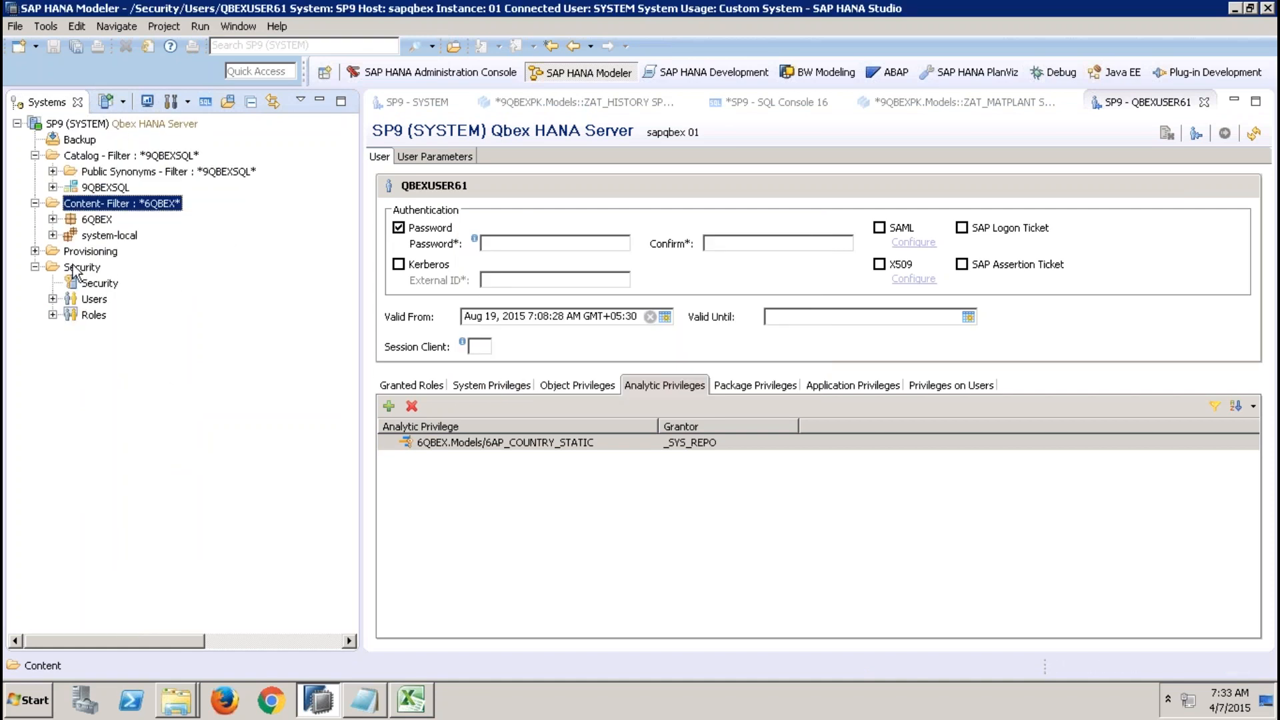
Open the 6AP_COUNTRY_STATIC analytic privilege and examine its reference model, validity and attribute restrictions.
click(52, 219)
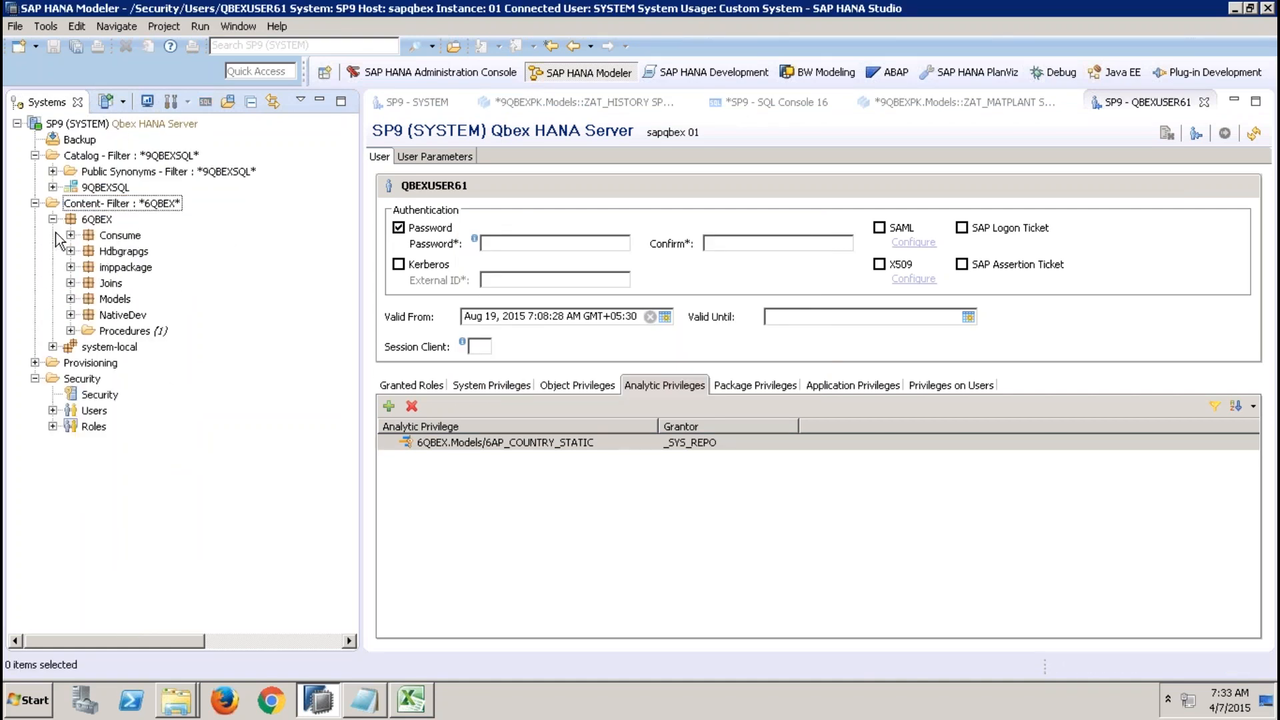
click(70, 298)
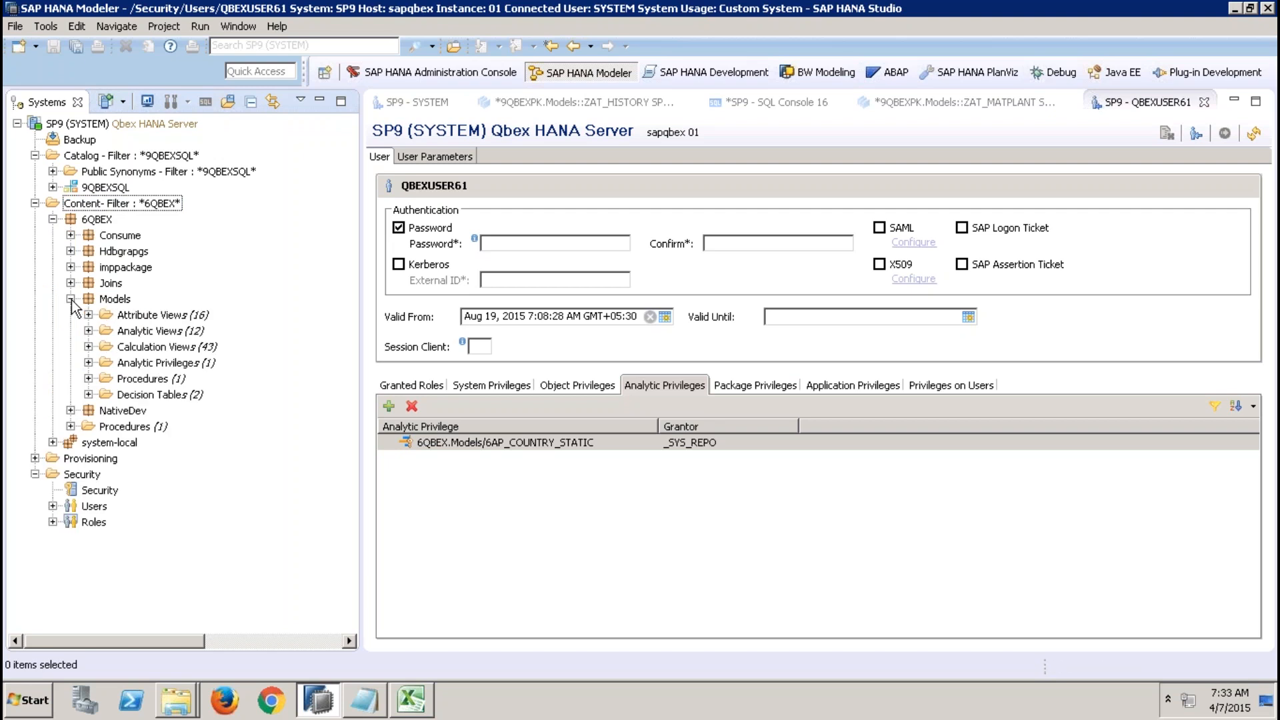
click(88, 363)
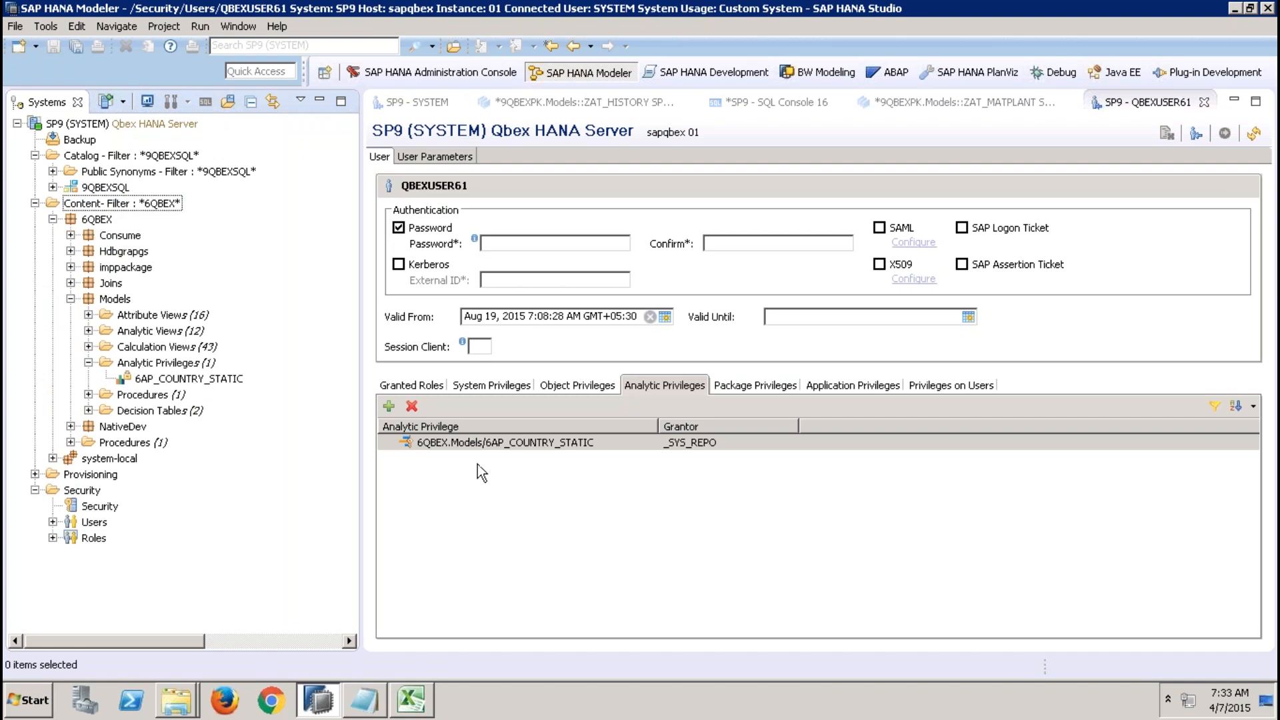
click(190, 379)
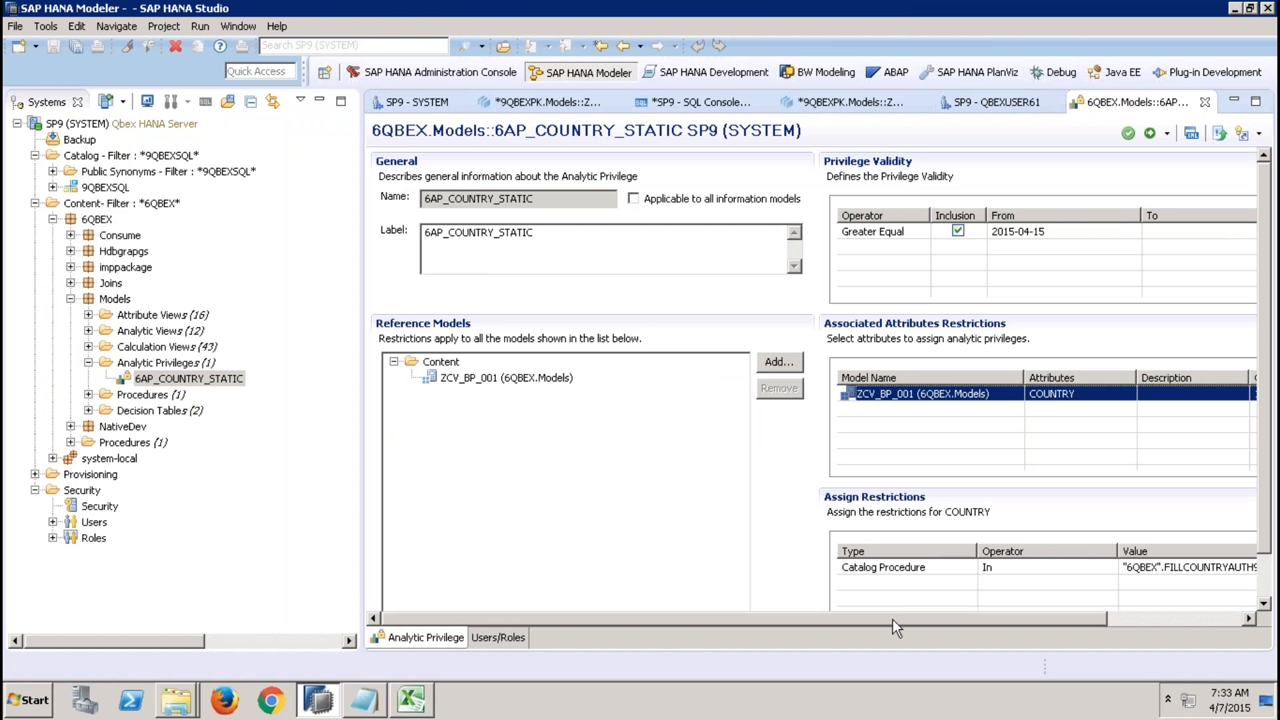
drag(893, 618, 1018, 650)
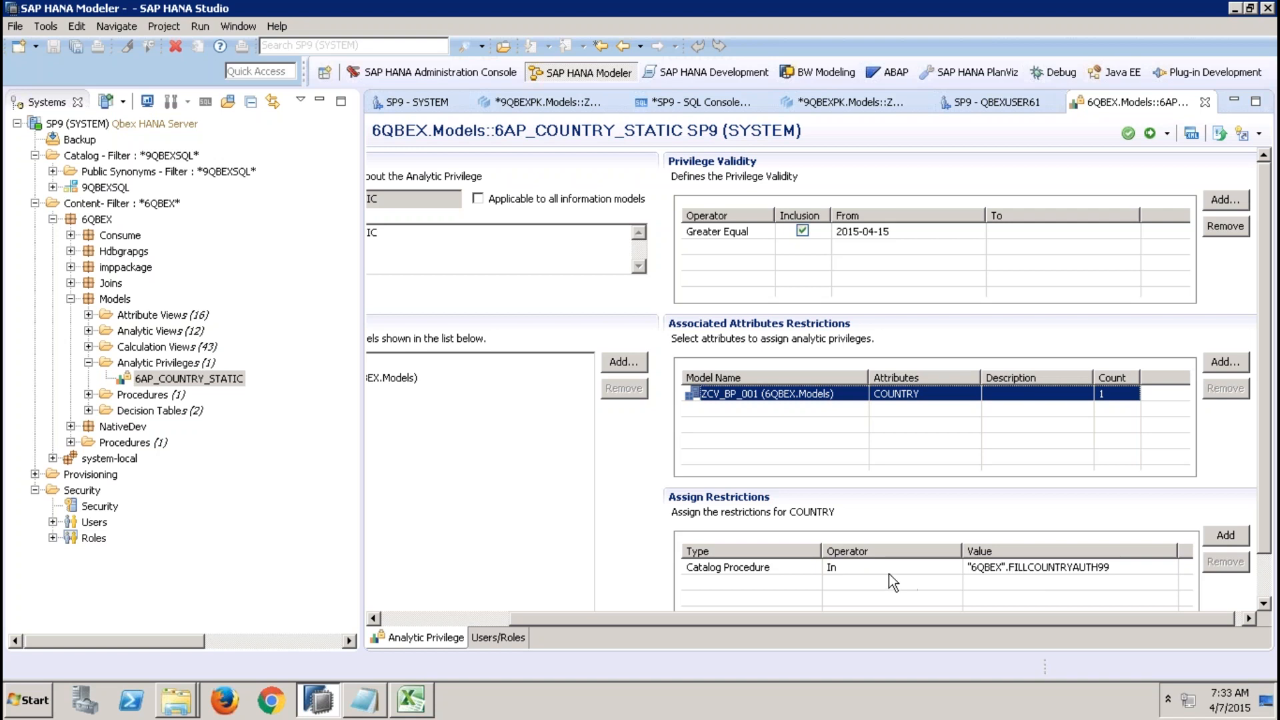
click(401, 618)
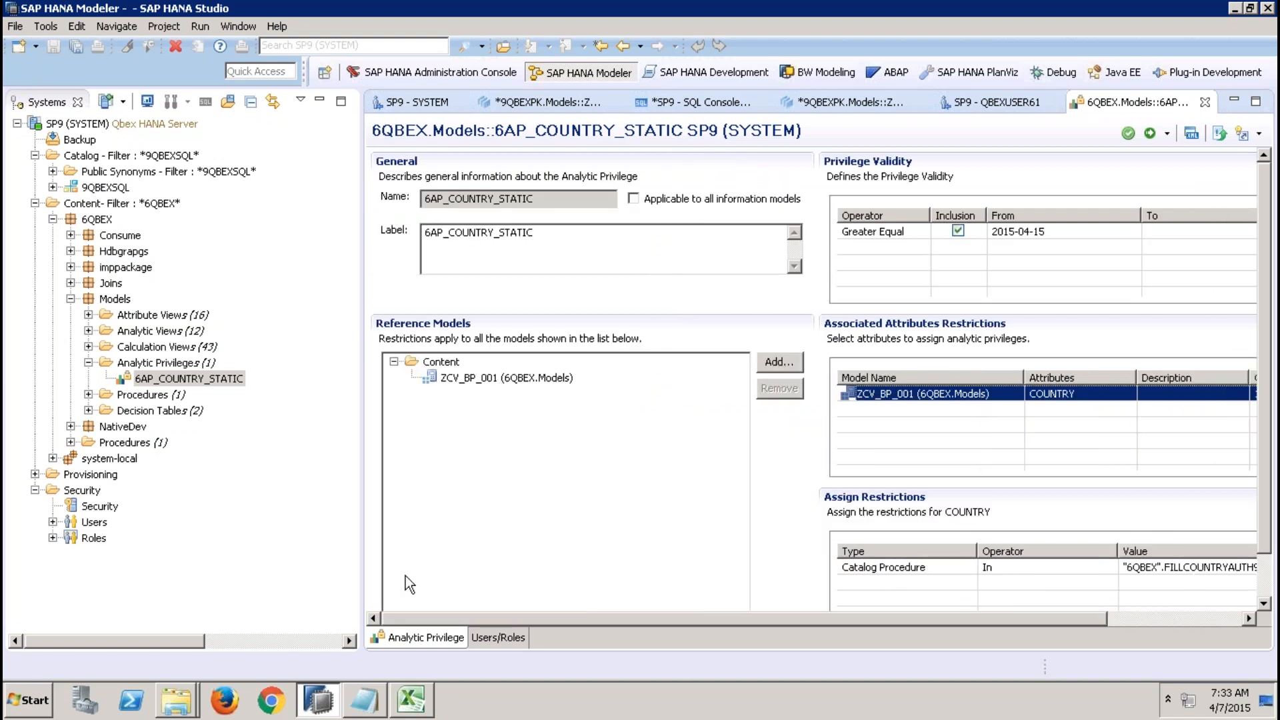
click(474, 382)
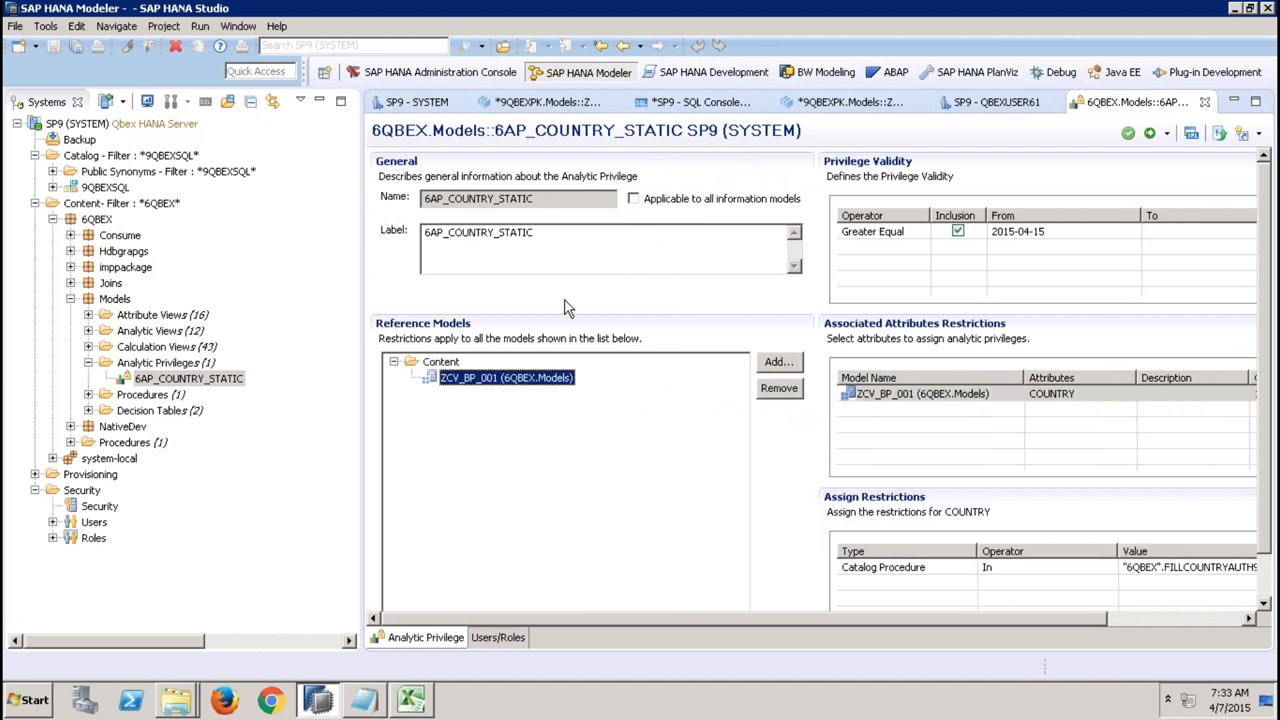
Add the catalog object 9QBEXPK.Models/ZAT_BP_001 to user QBEXUSER61's object privileges and grant it SELECT.
click(996, 103)
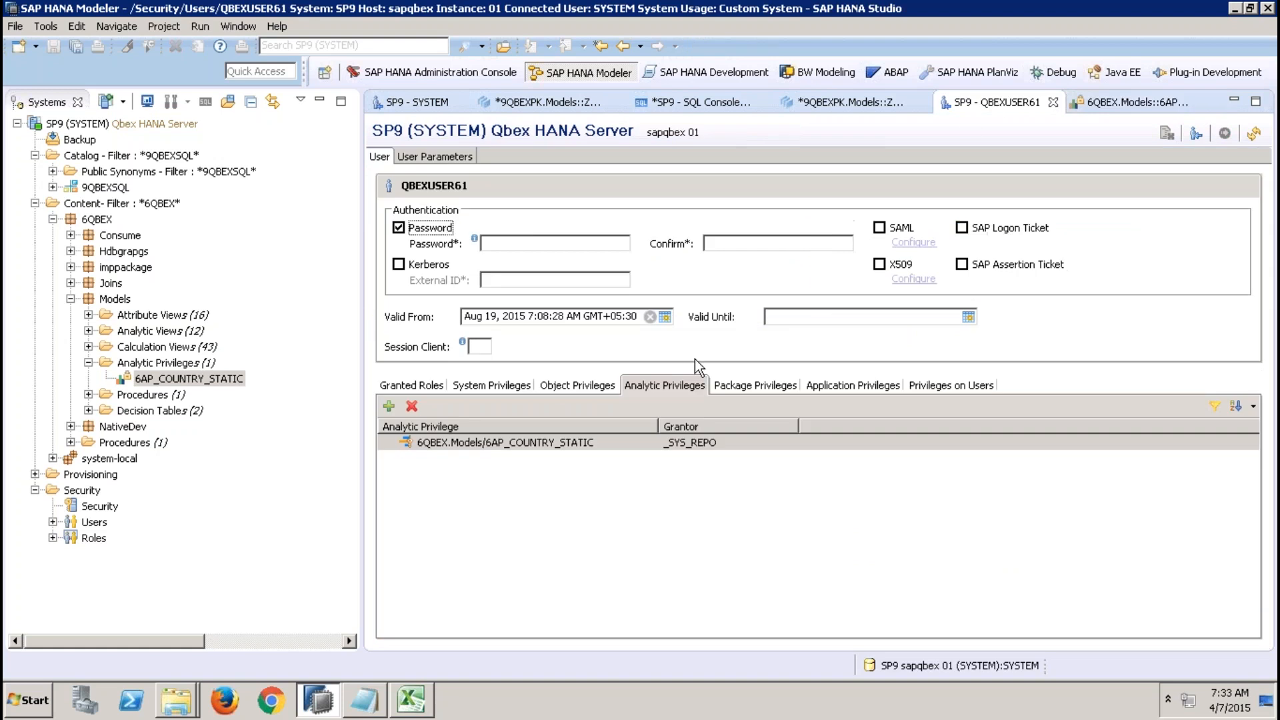
click(520, 443)
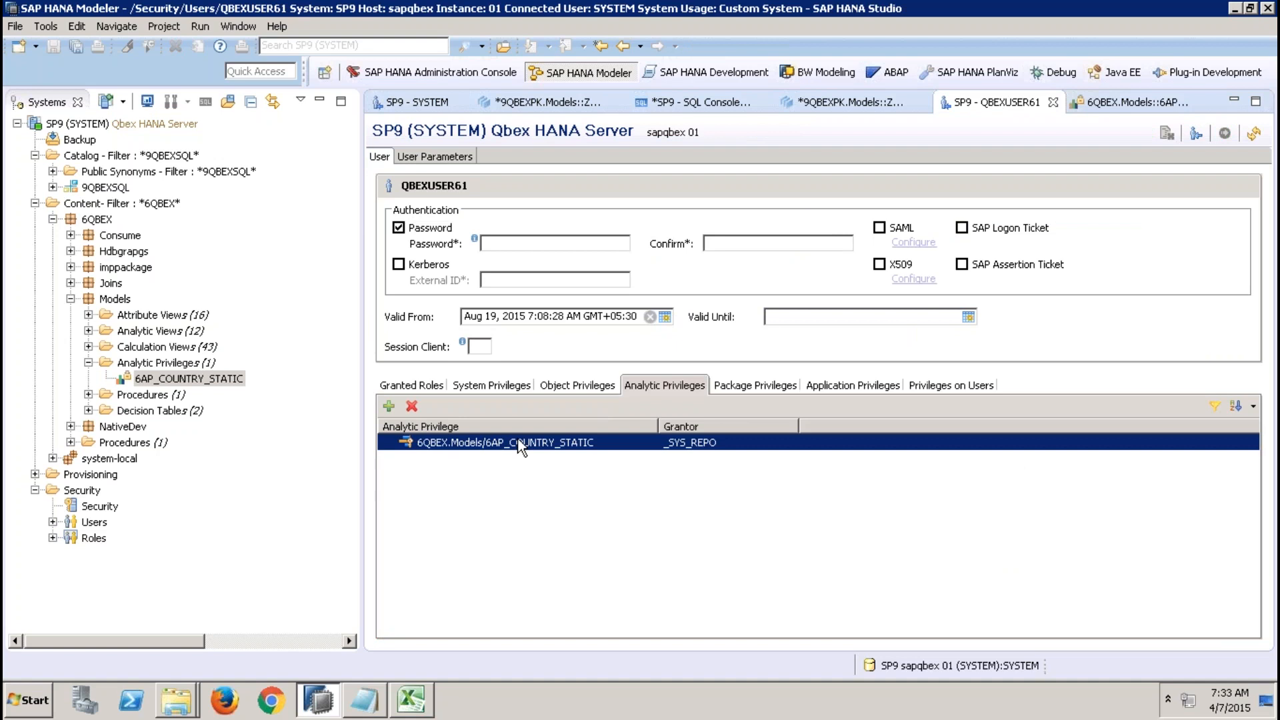
click(578, 387)
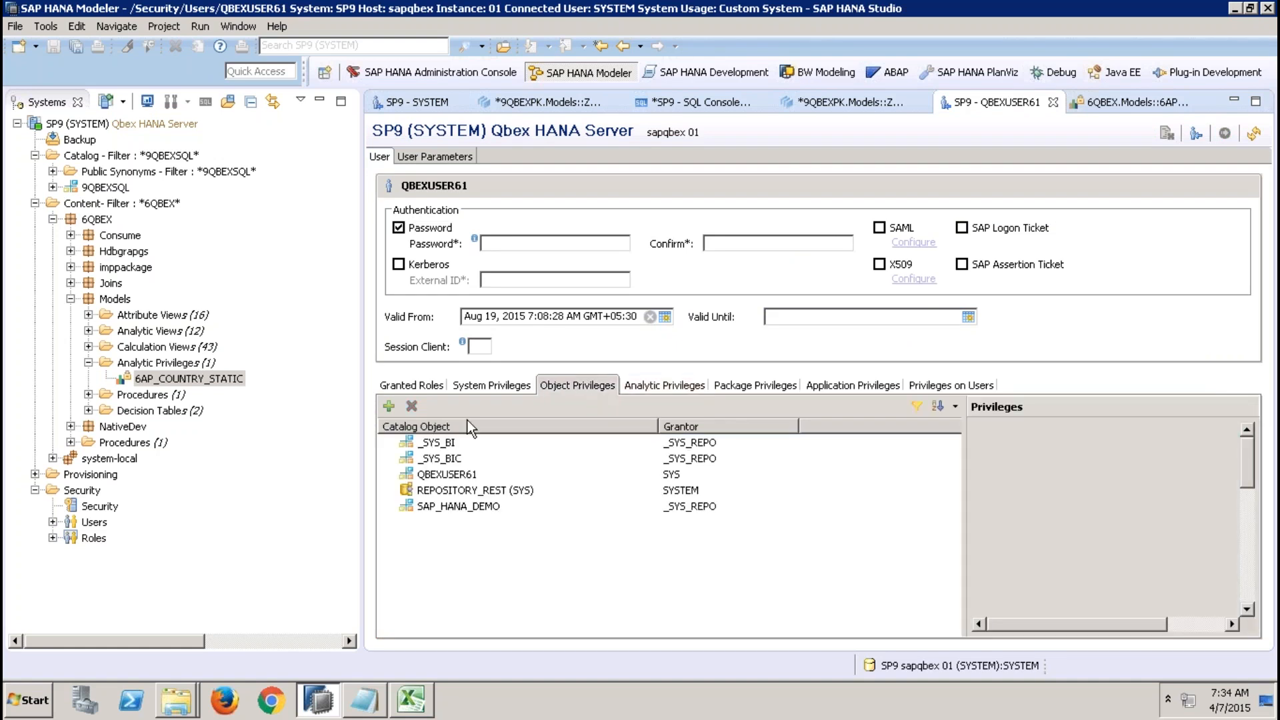
click(389, 407)
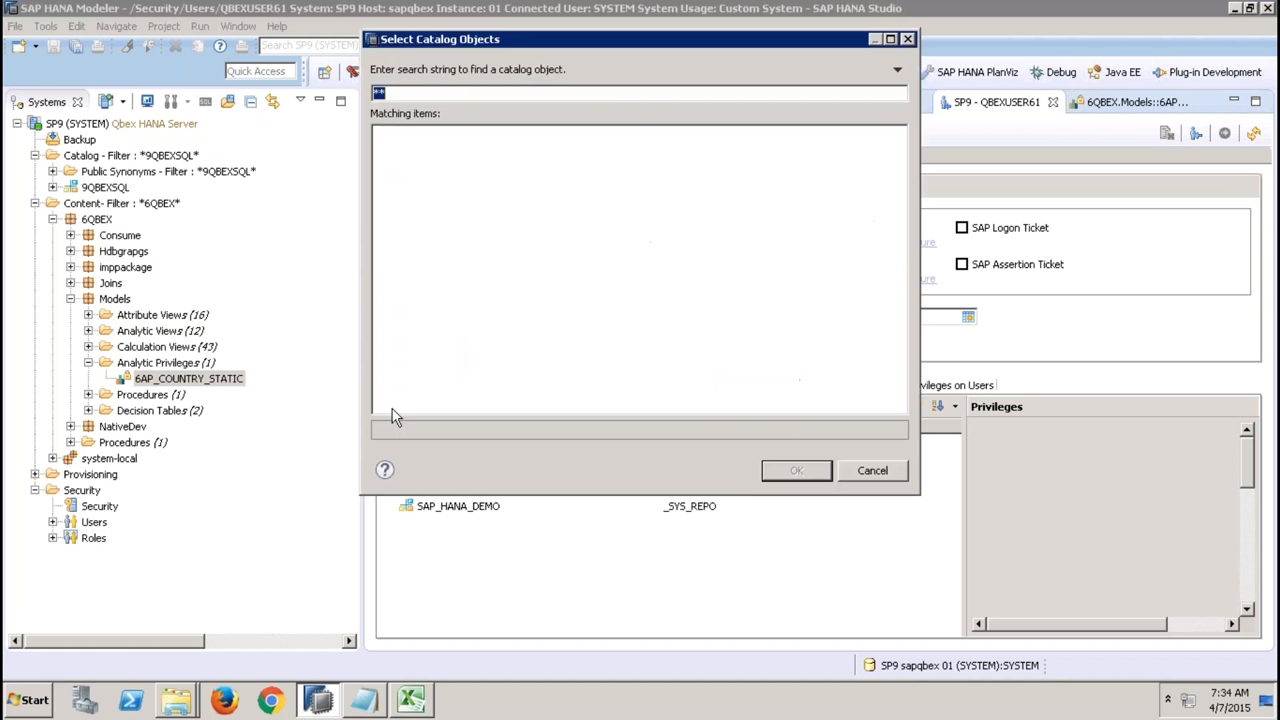
text(ZAT_BP_00)
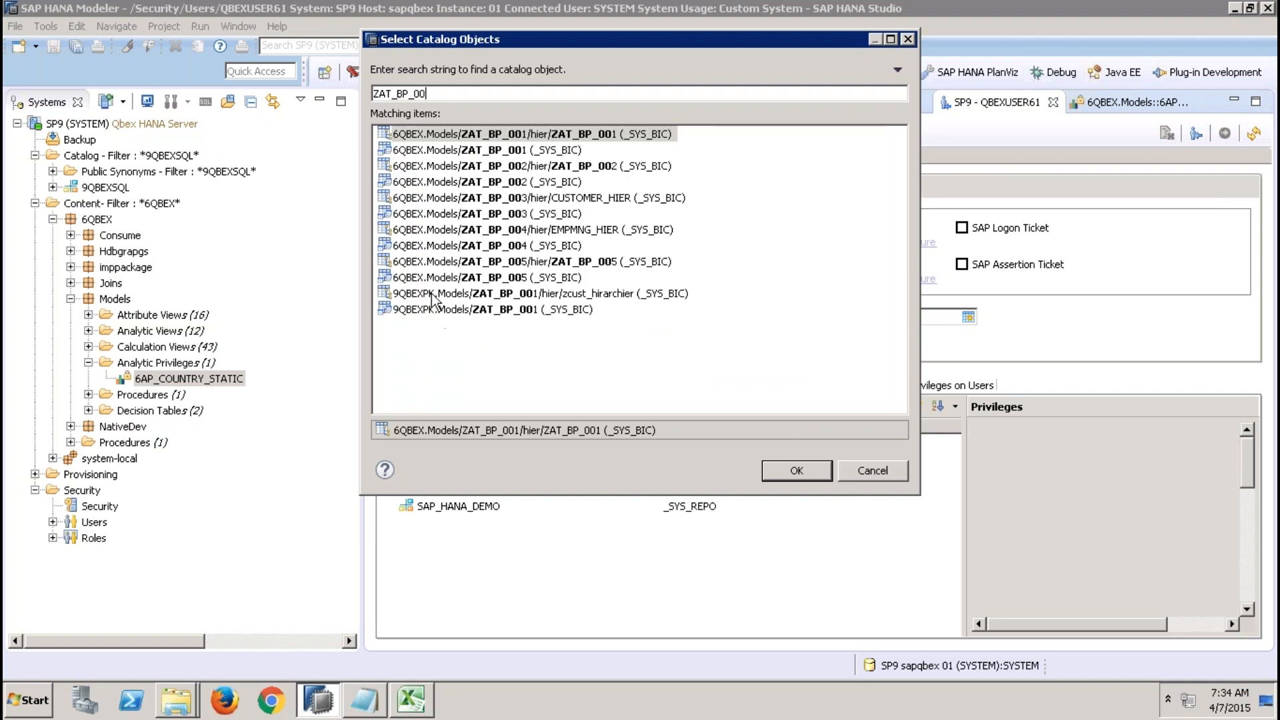
click(408, 310)
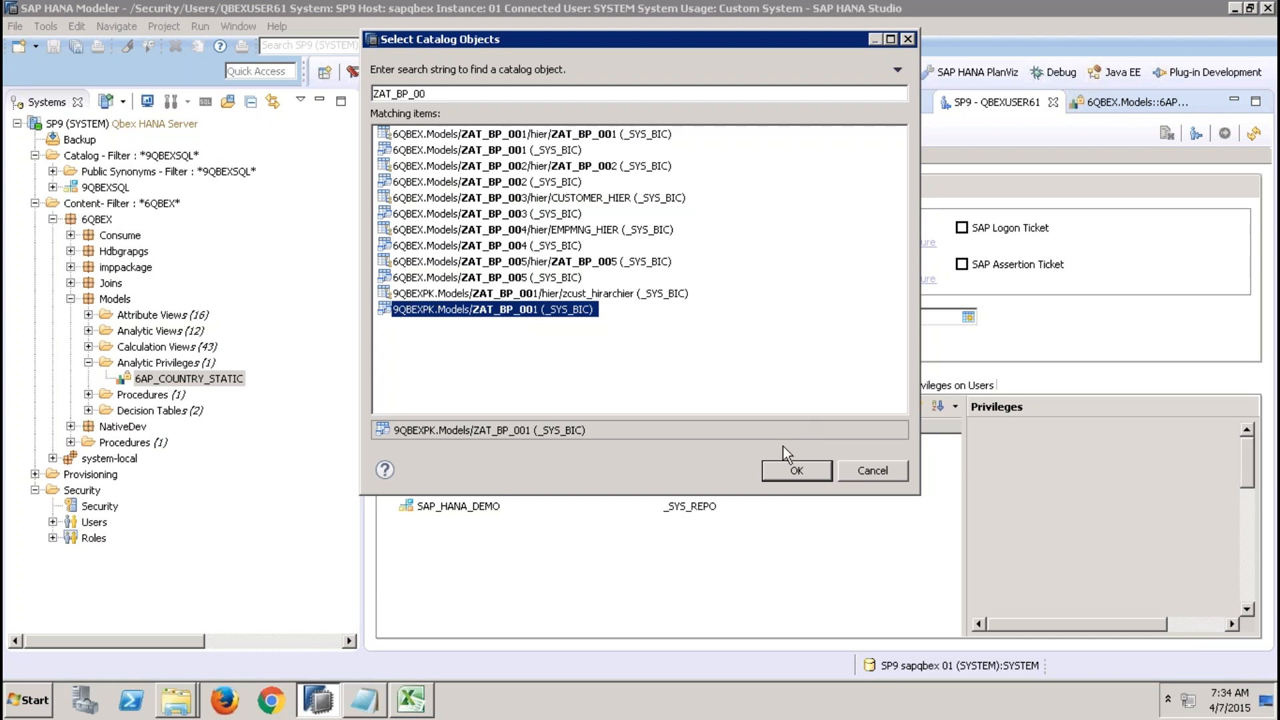
click(782, 467)
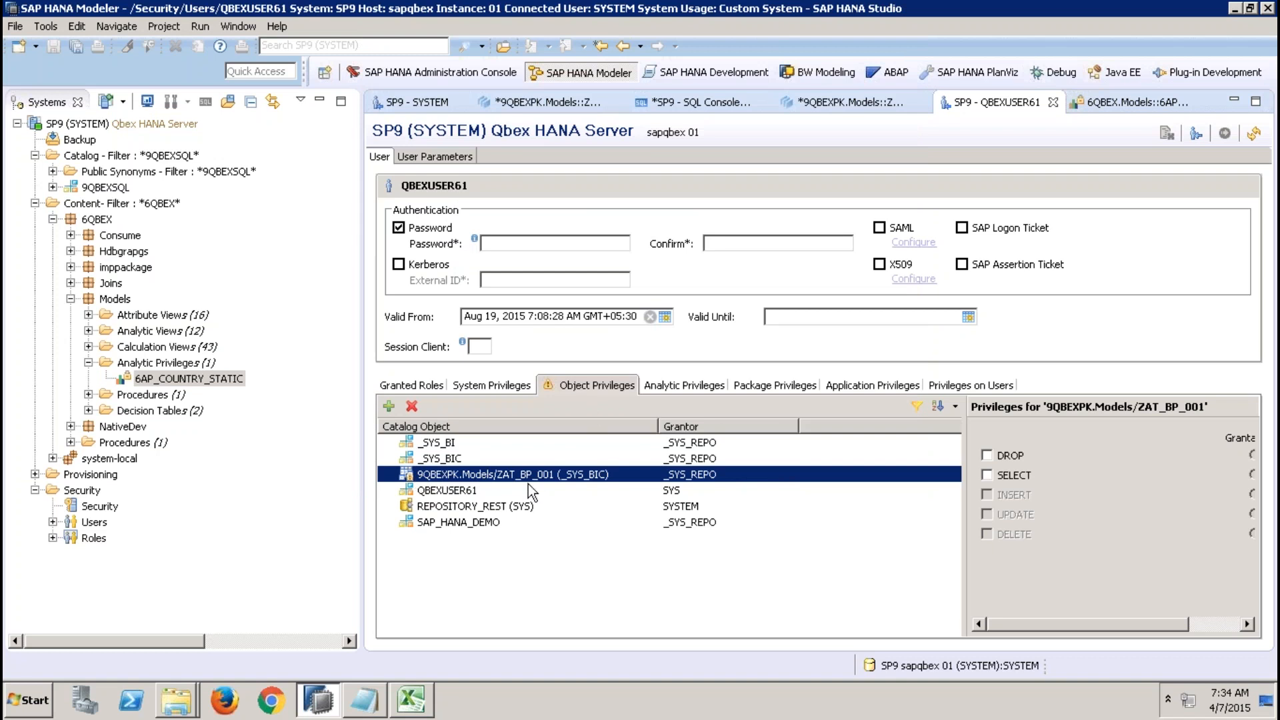
click(990, 476)
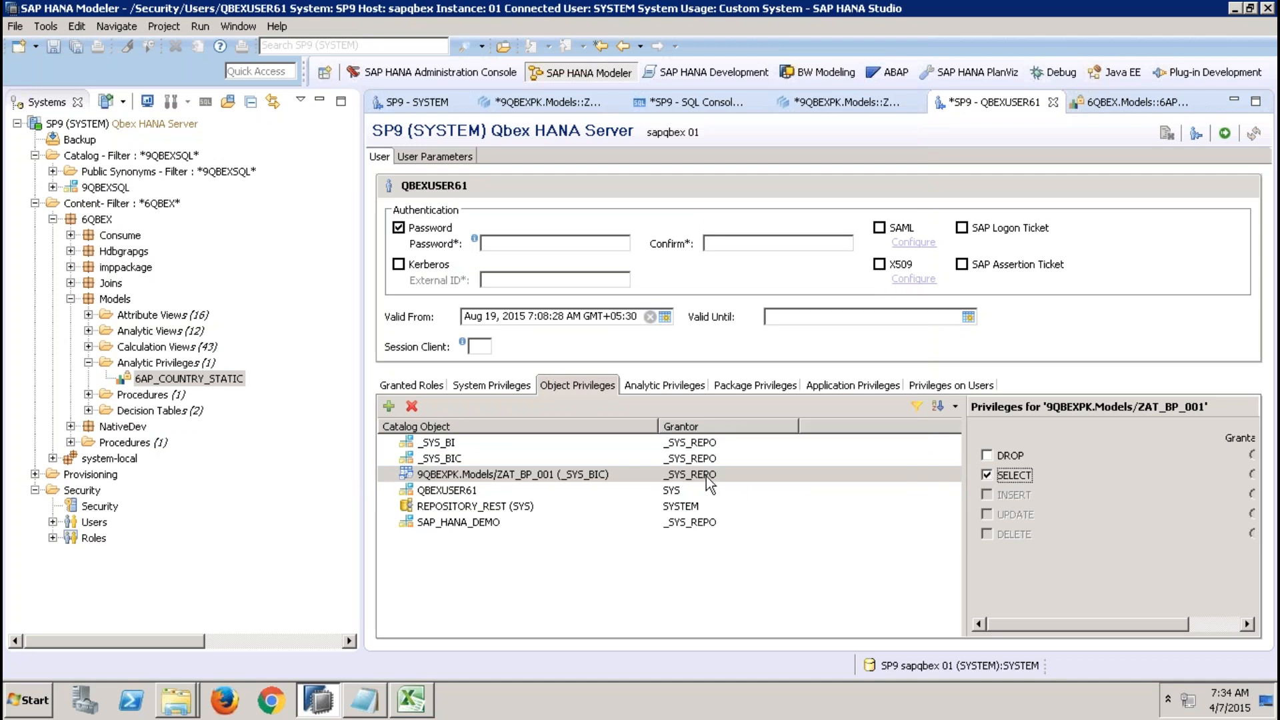
Compare the user's assigned analytic privilege with its object privileges for the view.
click(686, 398)
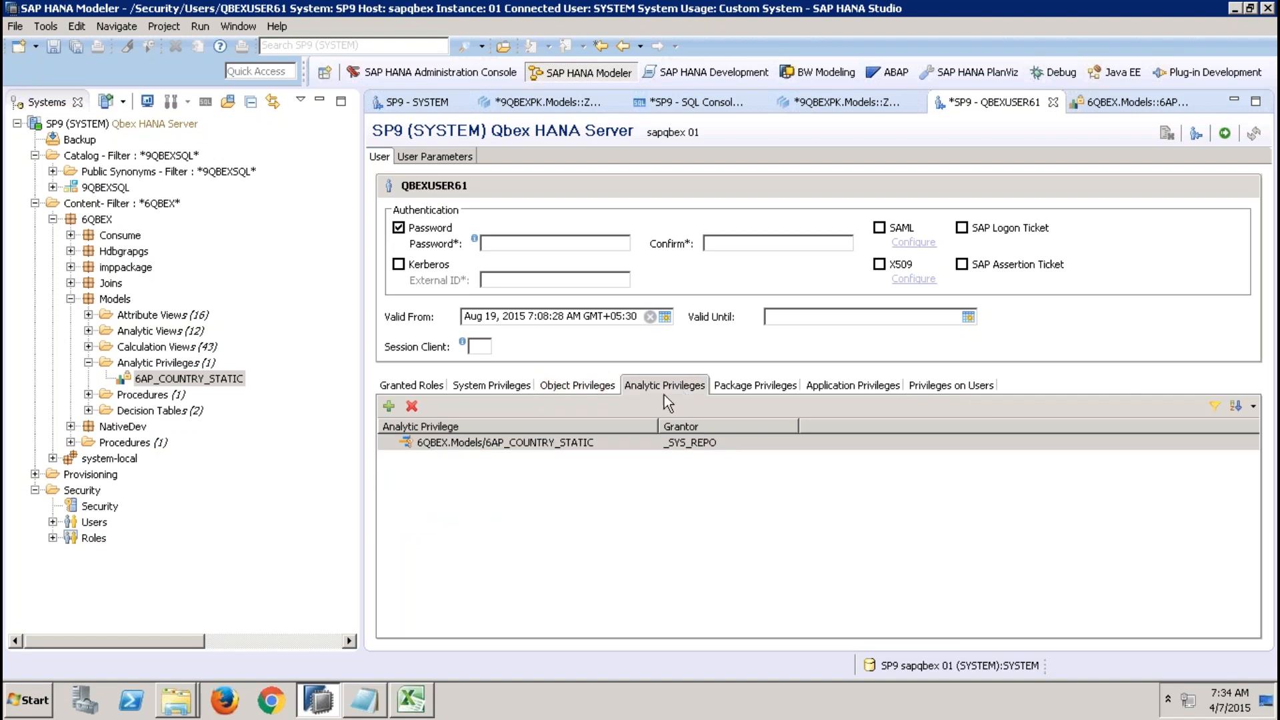
click(541, 443)
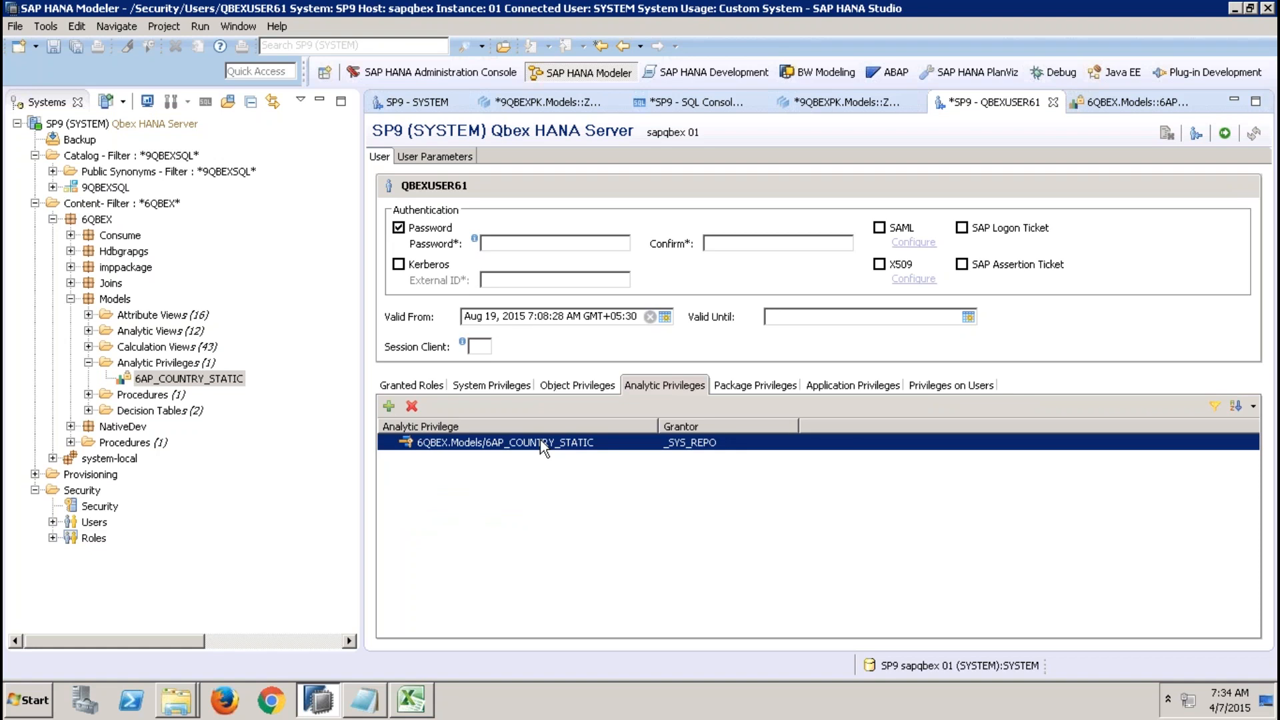
click(581, 385)
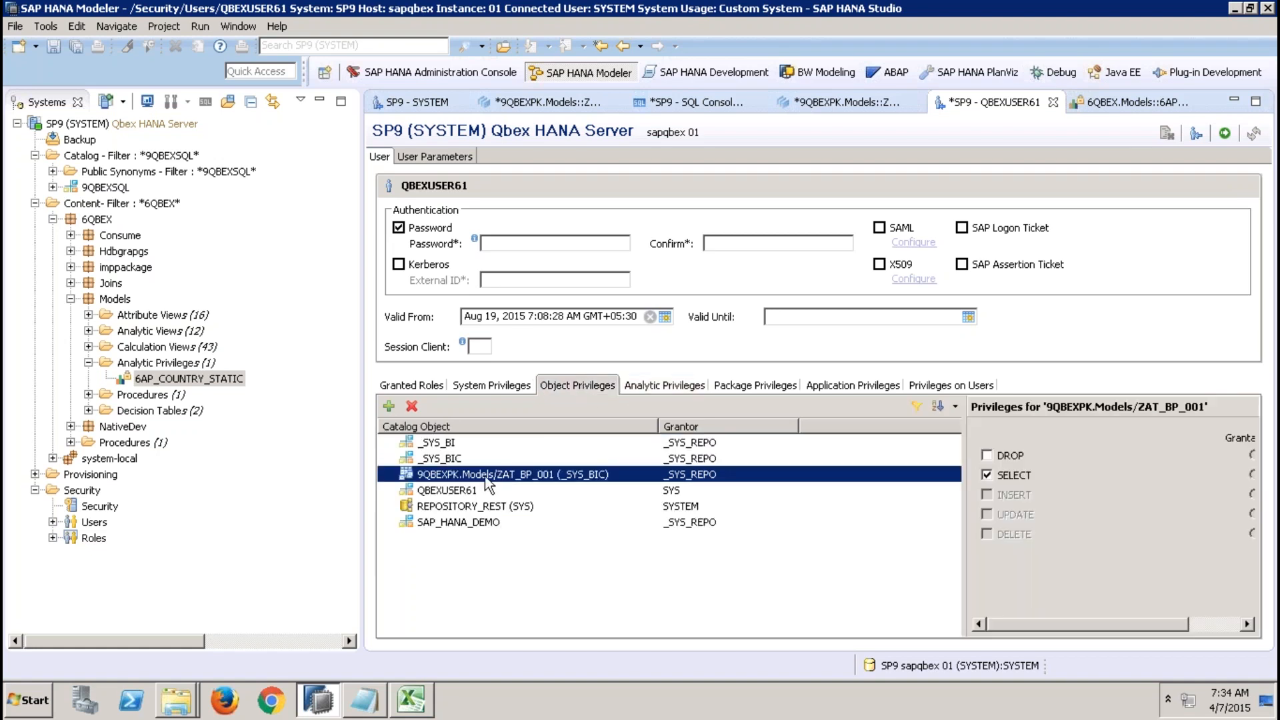
click(662, 391)
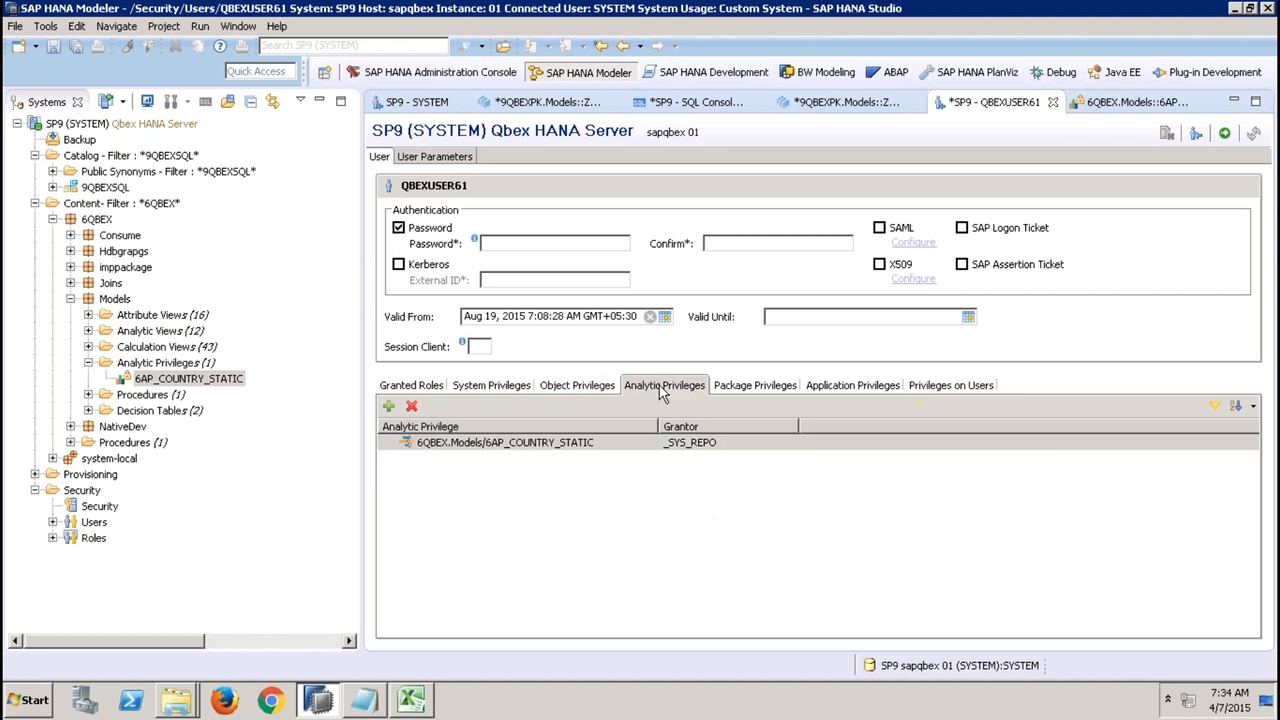
click(527, 445)
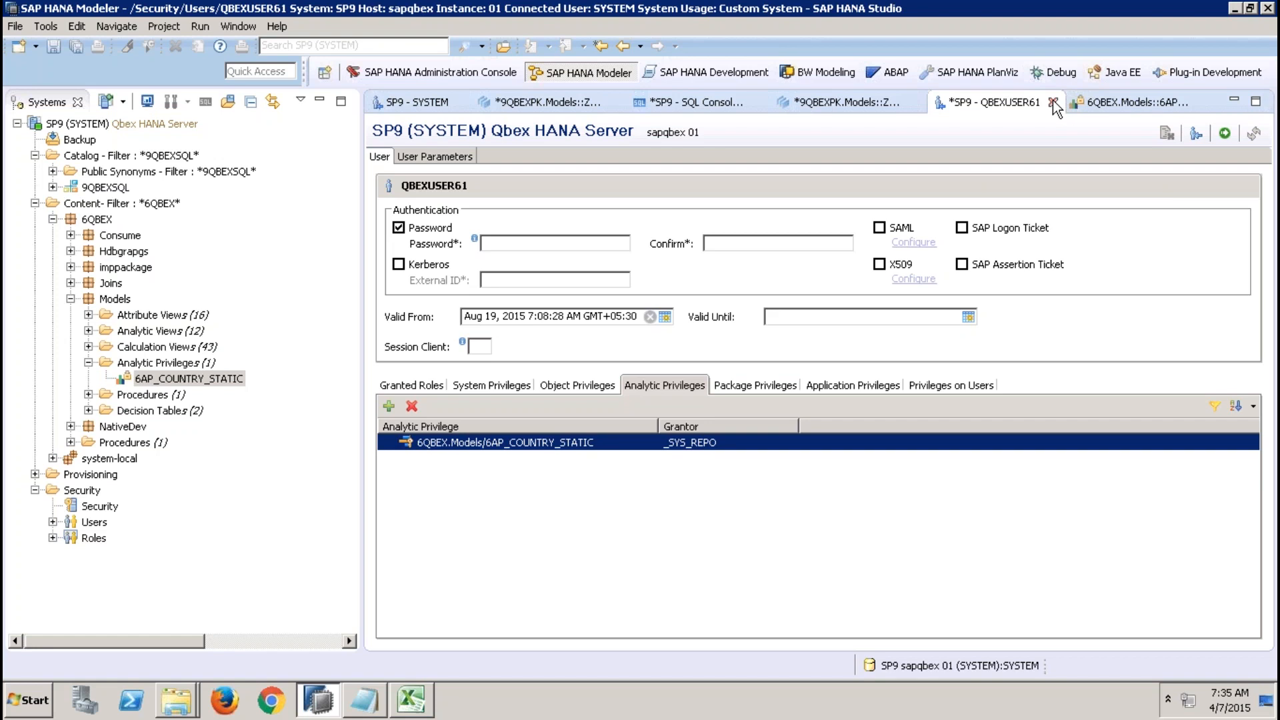
Open the ZAT_MATPLANT attribute view and review the Apply Privileges options, leaving SQL Analytic Privileges selected.
click(878, 104)
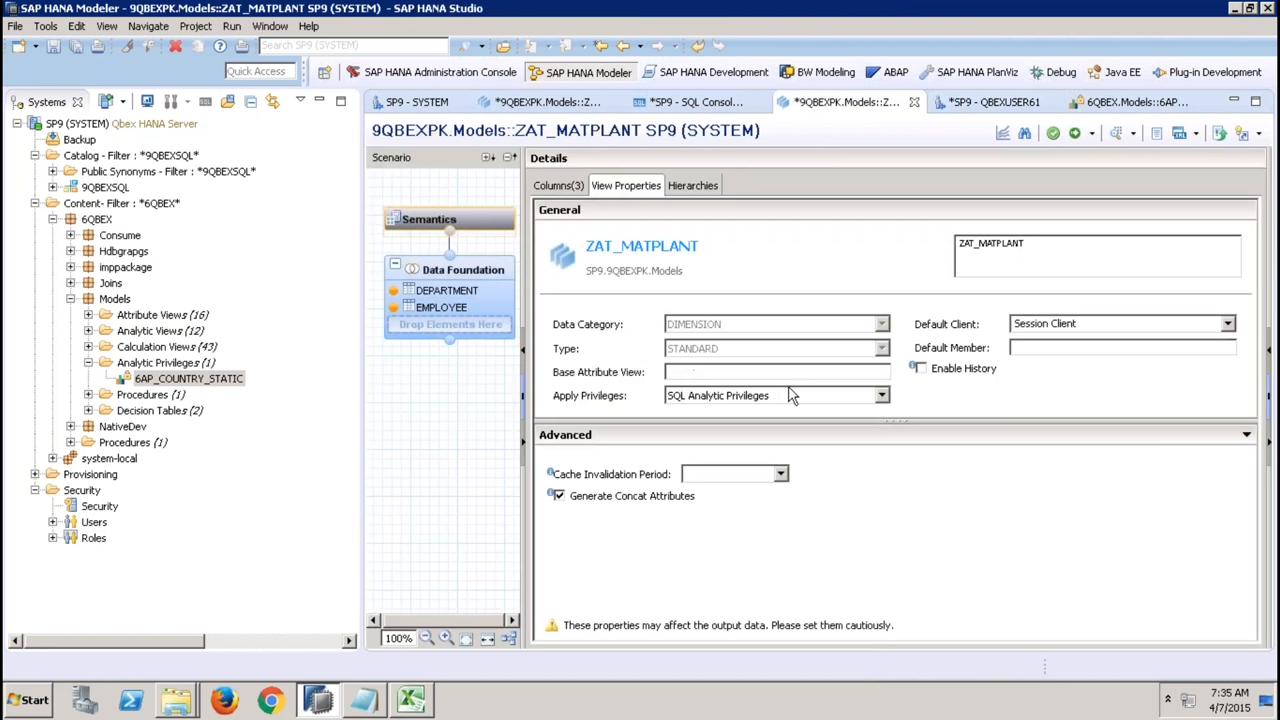
click(802, 394)
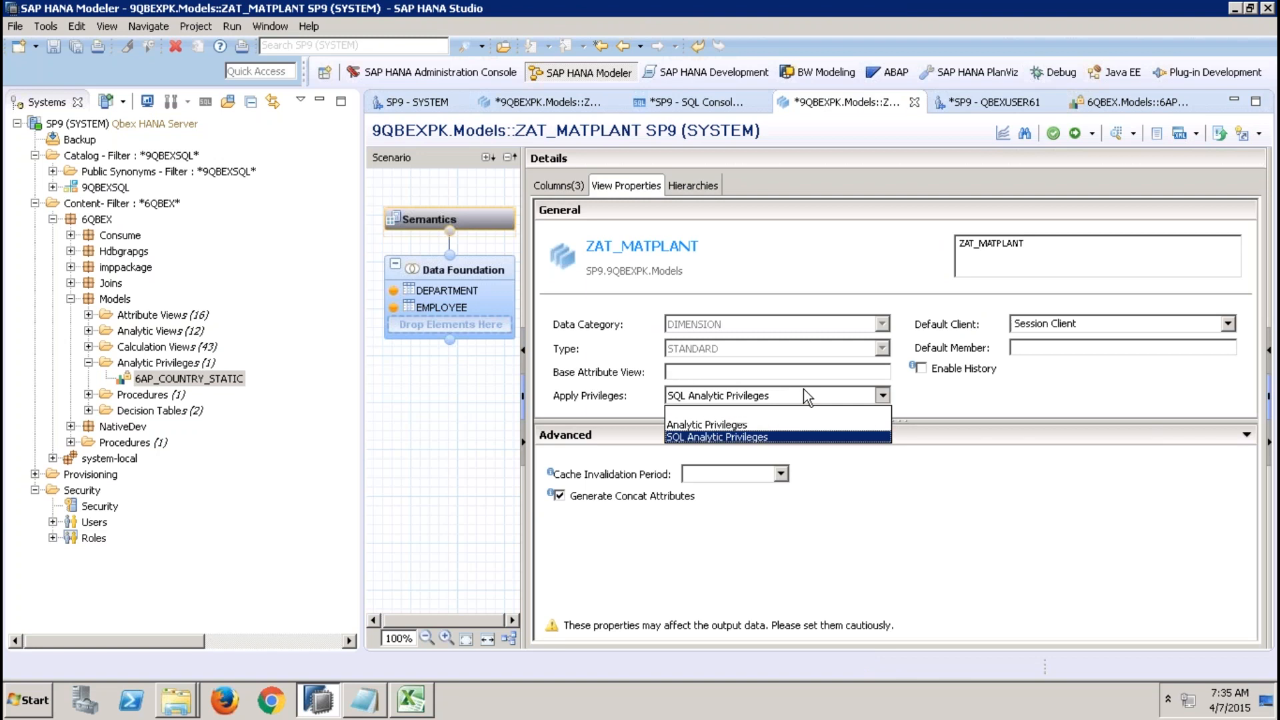
click(746, 424)
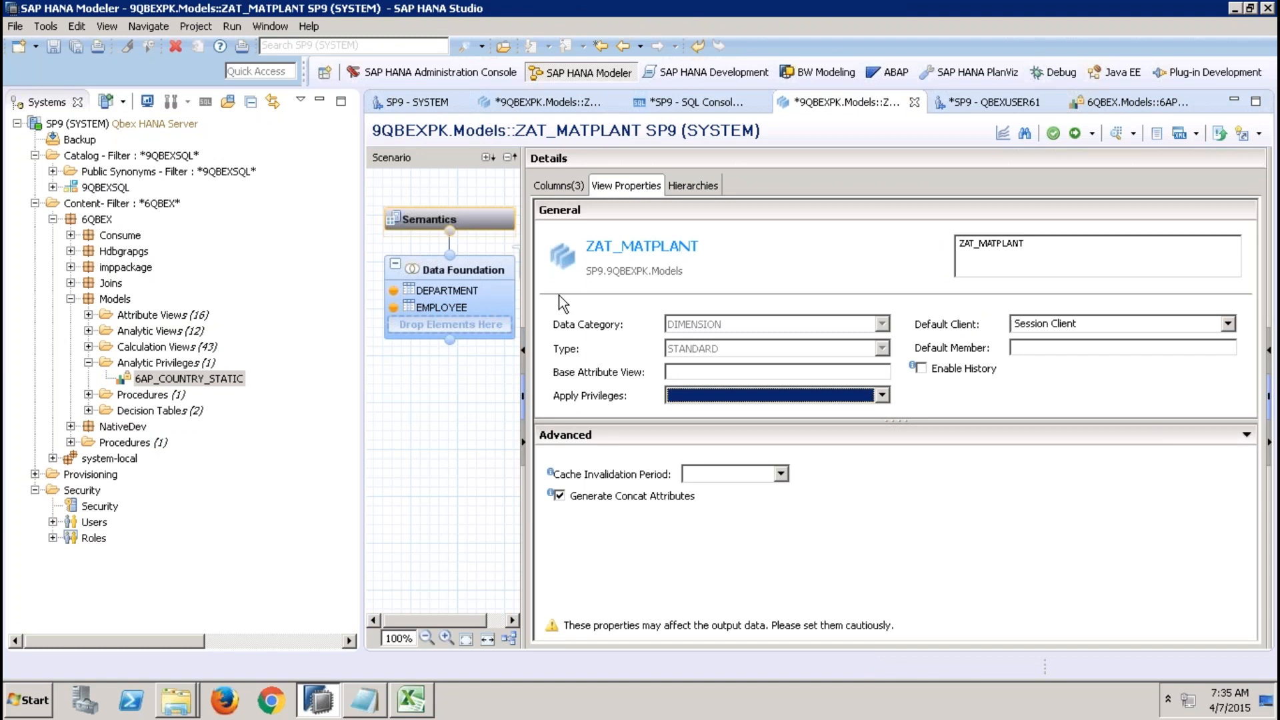
click(706, 393)
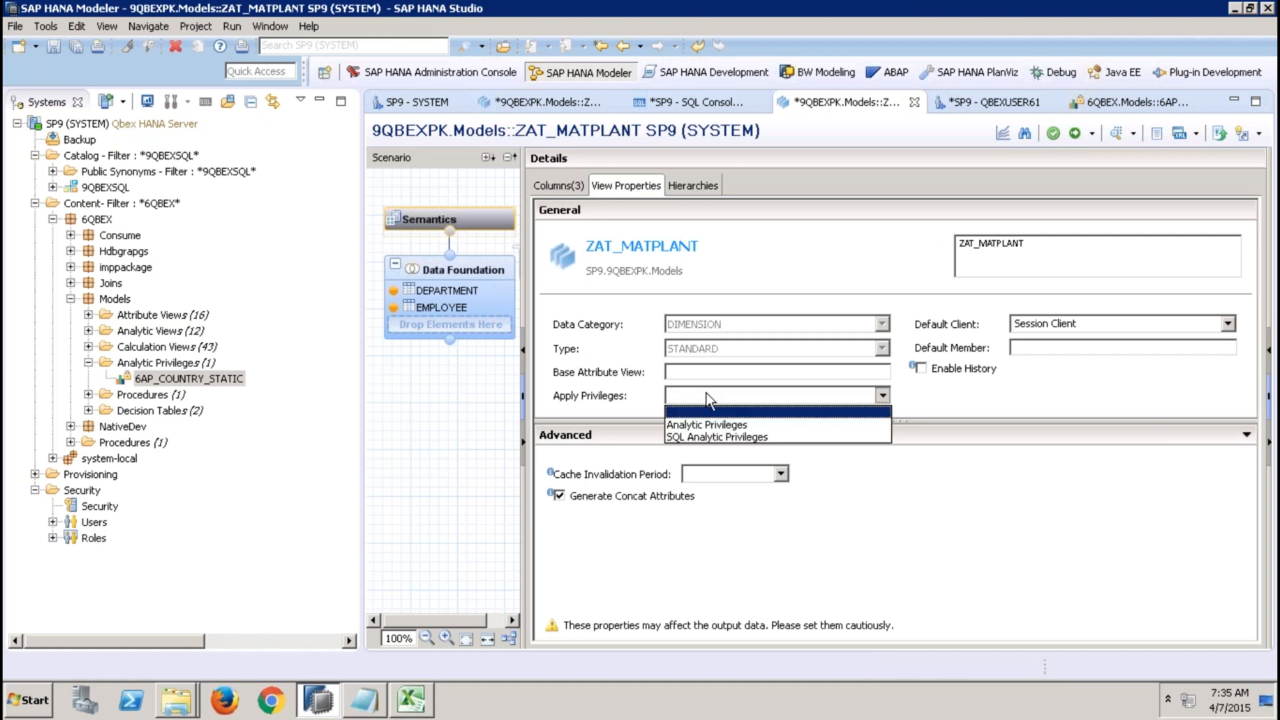
click(712, 426)
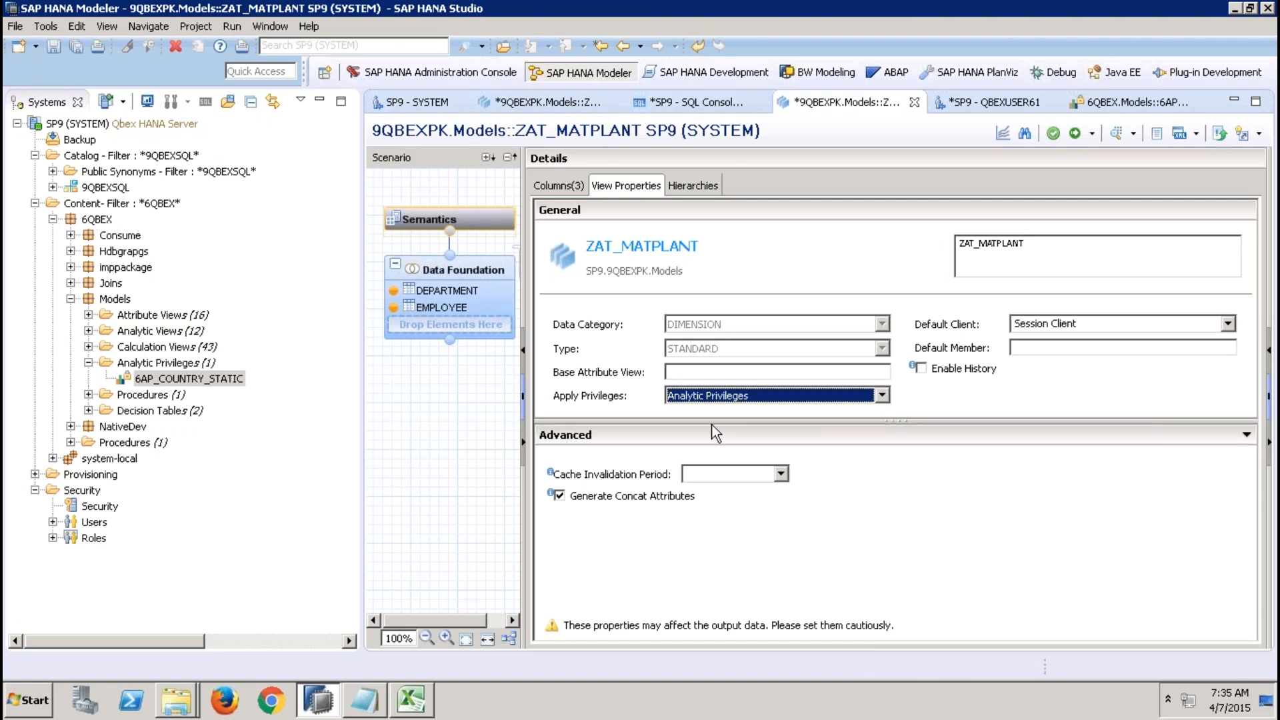
click(737, 400)
click(701, 437)
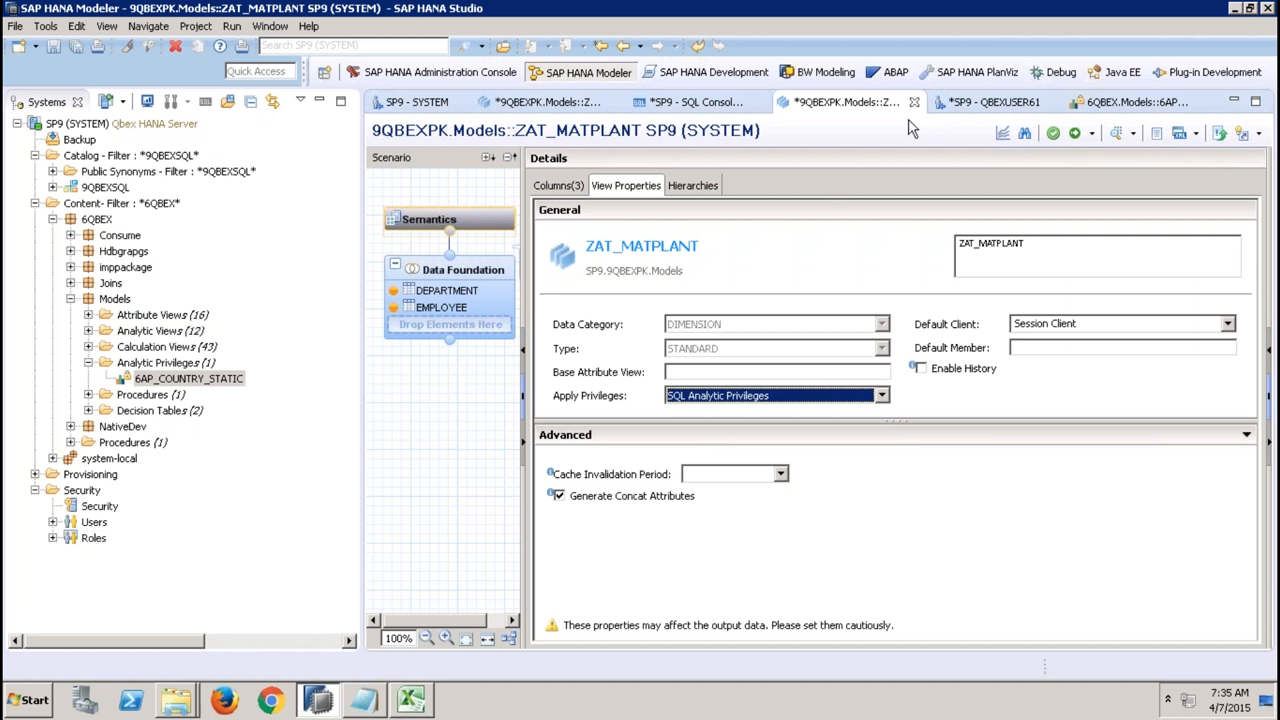
Switch to Excel and enter the headers MAT, PLANT and CIOLOR in cells D15 to F15.
mouse_move(897, 6)
mouse_move(411, 706)
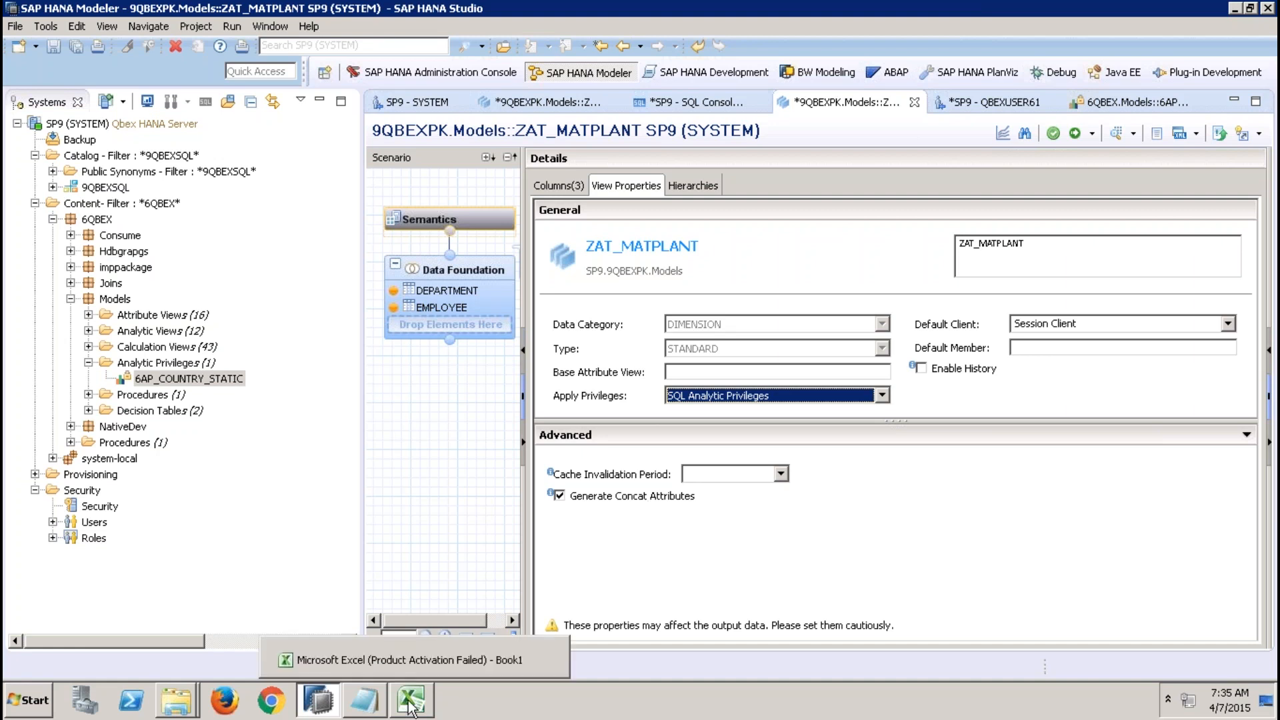
click(411, 703)
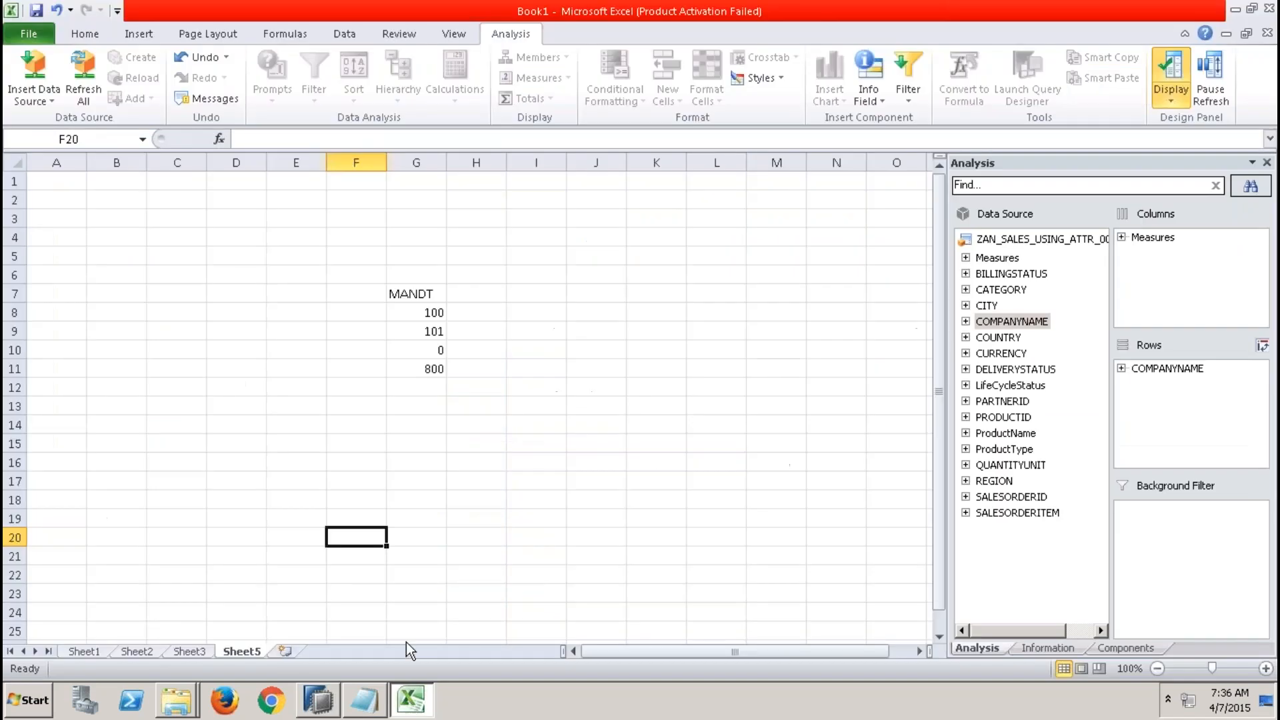
click(229, 450)
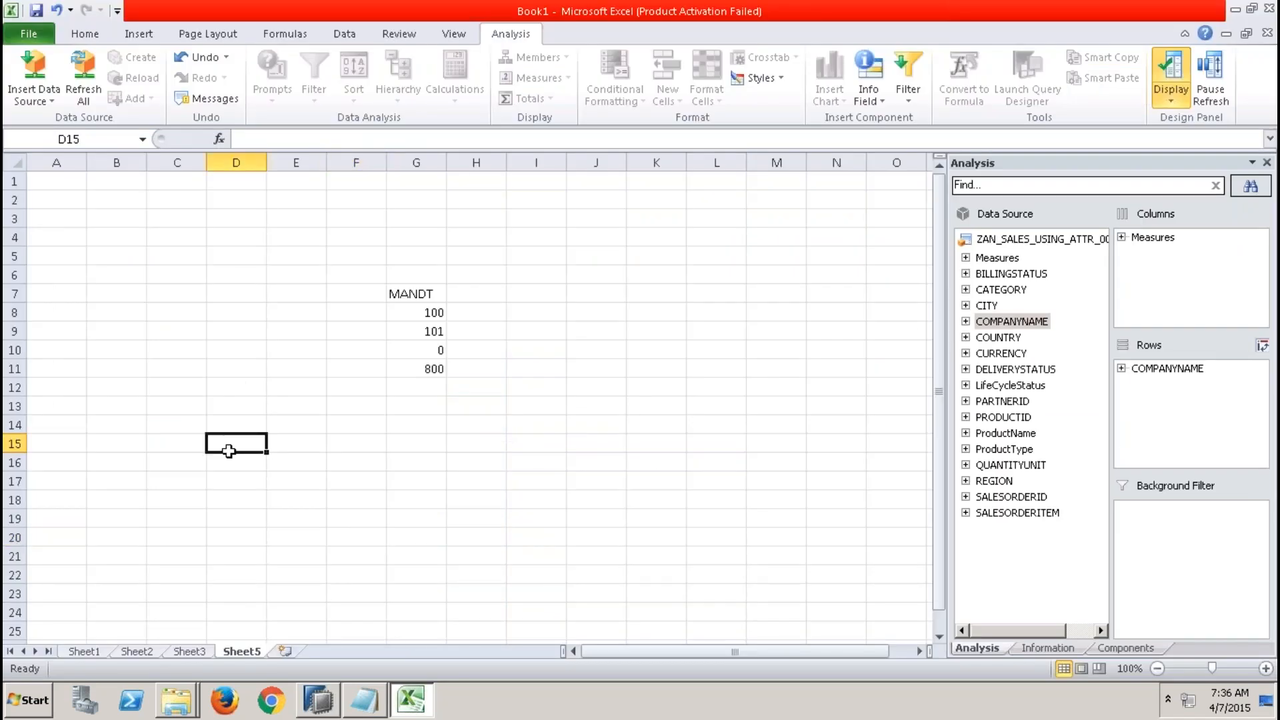
text(MAT)
key(Tab)
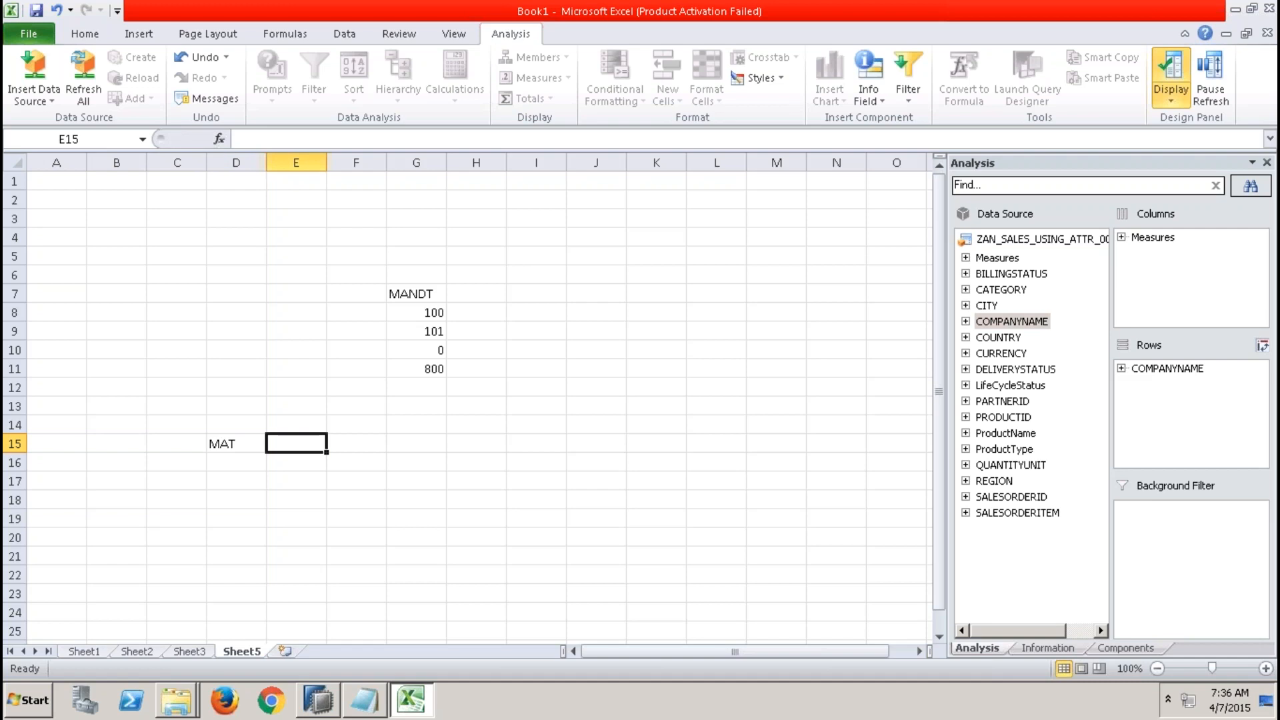
text(PLANT)
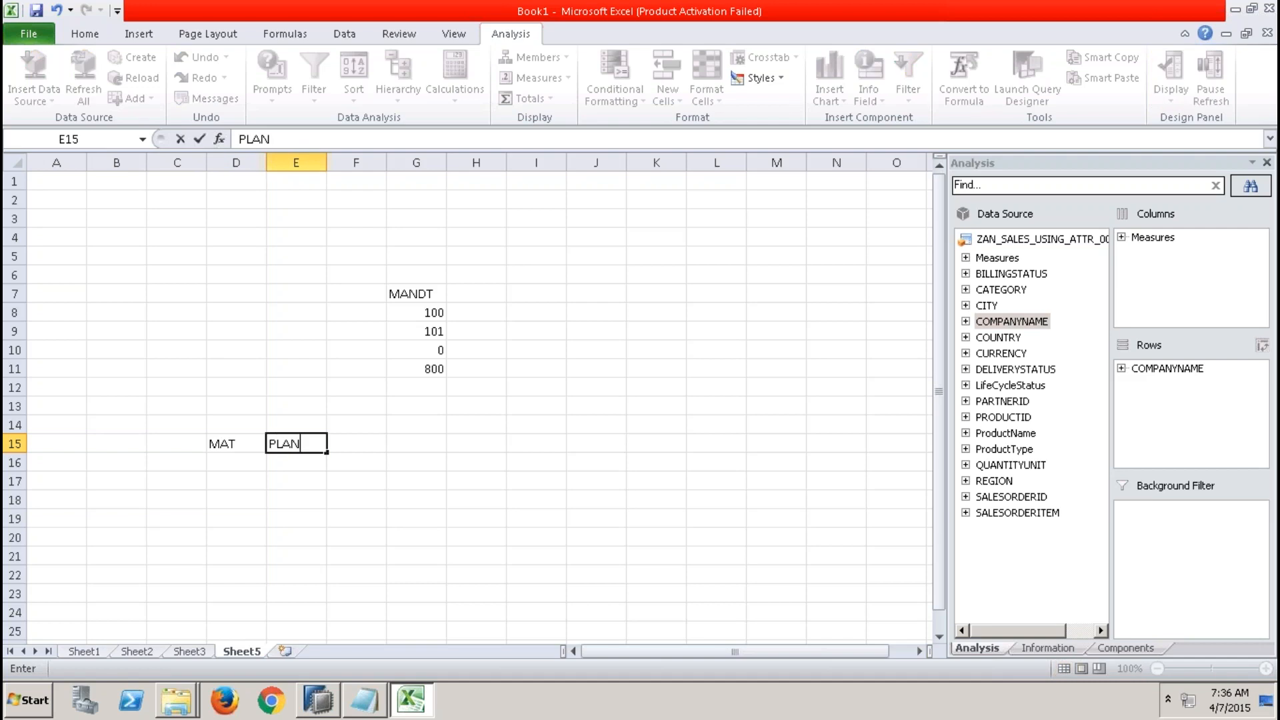
key(Tab)
text(CIOLOR)
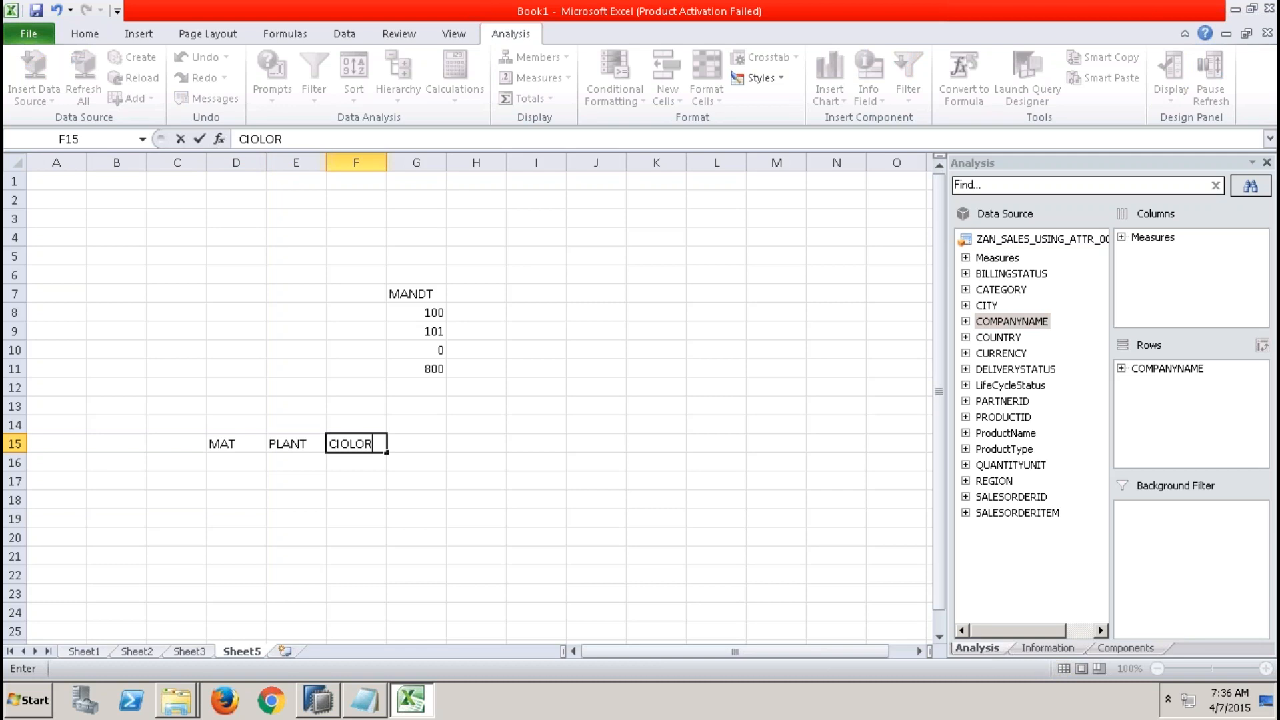
Apply all borders to the range D15:F22.
drag(230, 452, 342, 581)
click(83, 34)
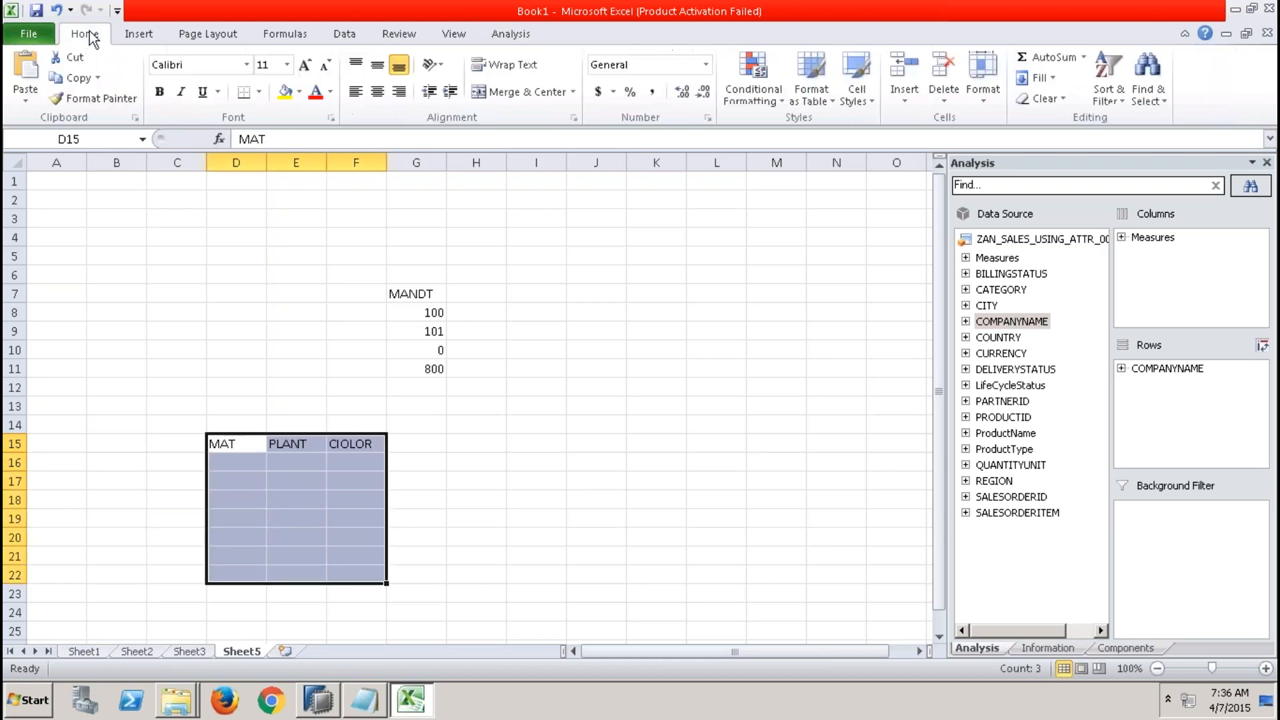
click(258, 93)
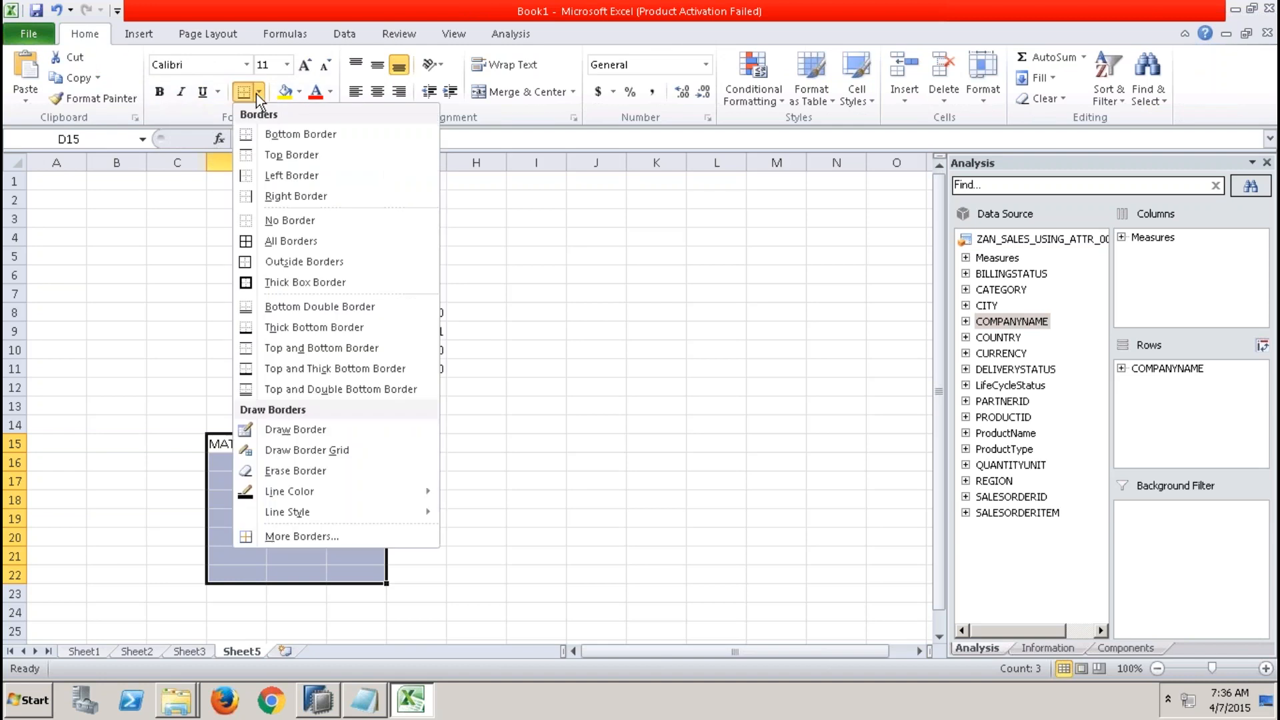
click(276, 244)
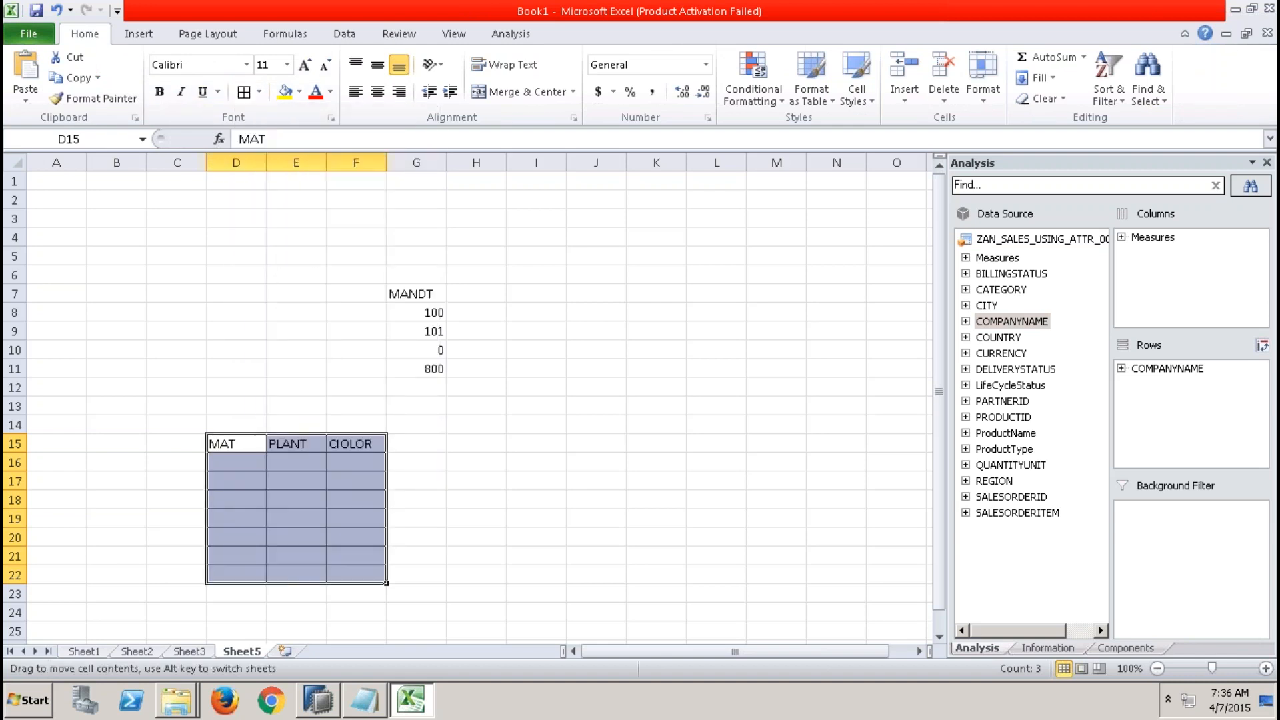
Fill the MAT and PLANT columns D15:E22 with yellow.
click(250, 440)
drag(266, 452, 291, 579)
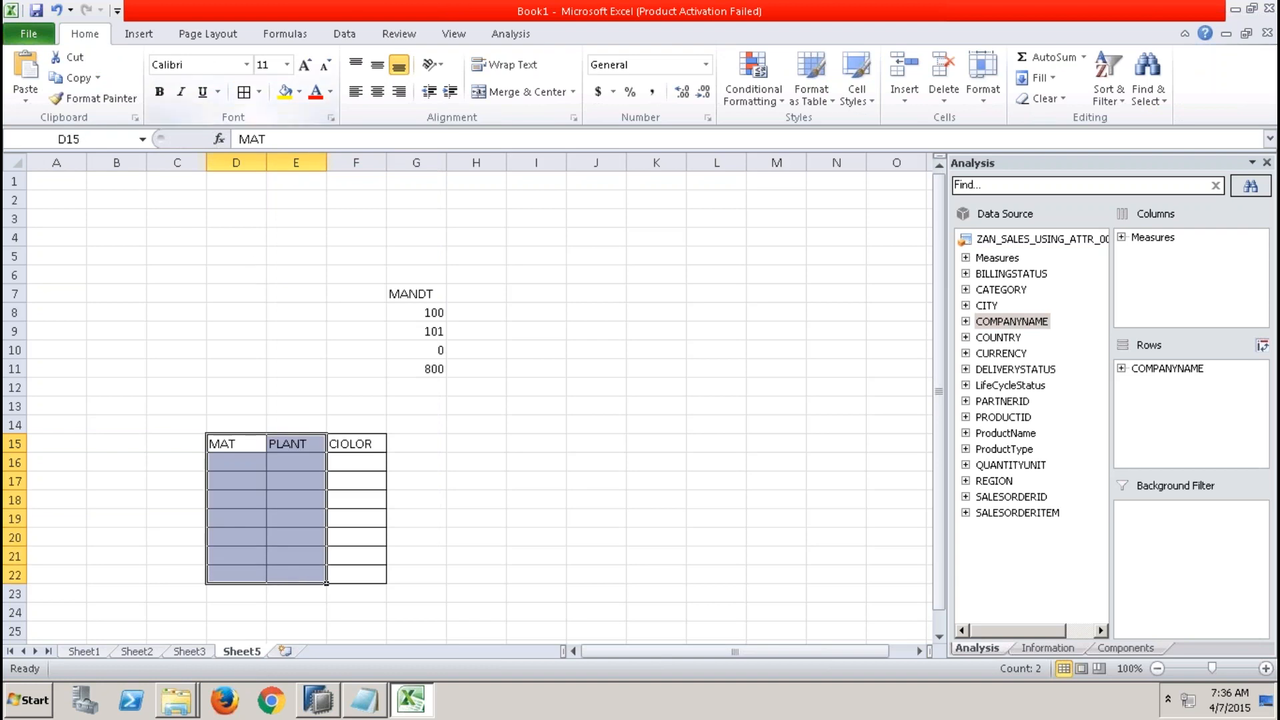
click(284, 94)
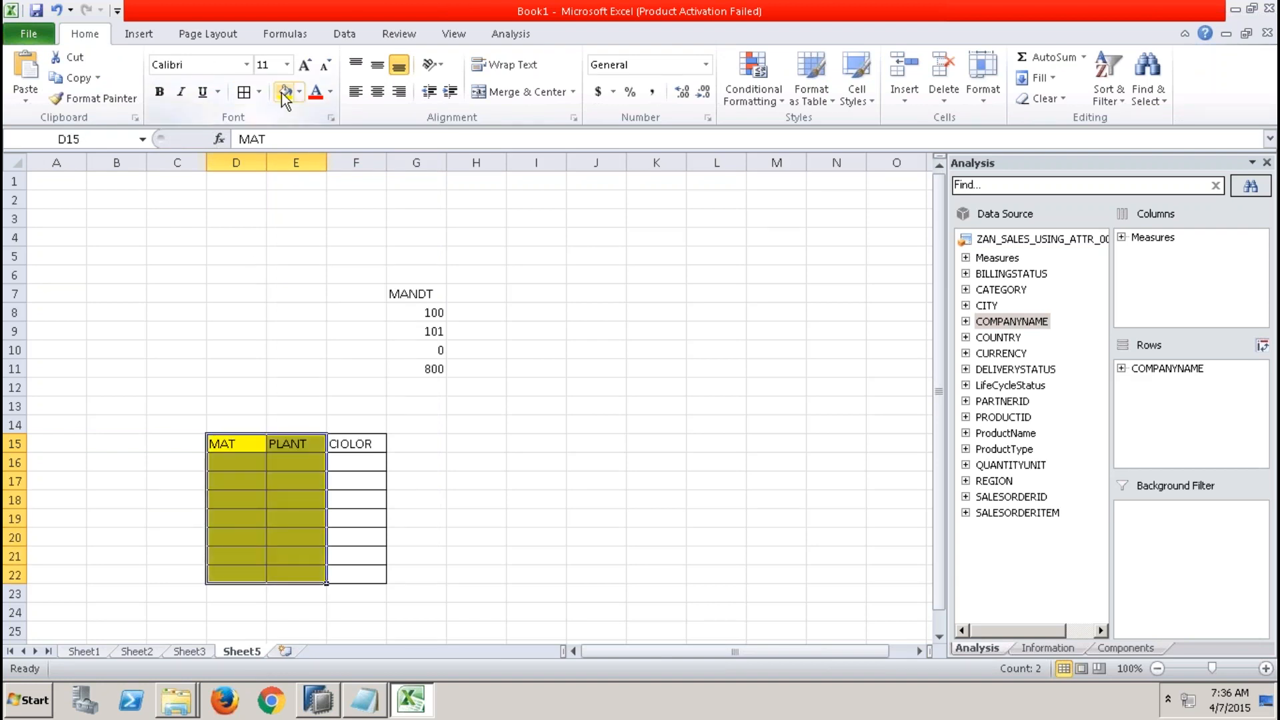
Enter the headers ORDERID, MAT, PLANT` and ORDVALUE in cells I15 to L15.
click(537, 440)
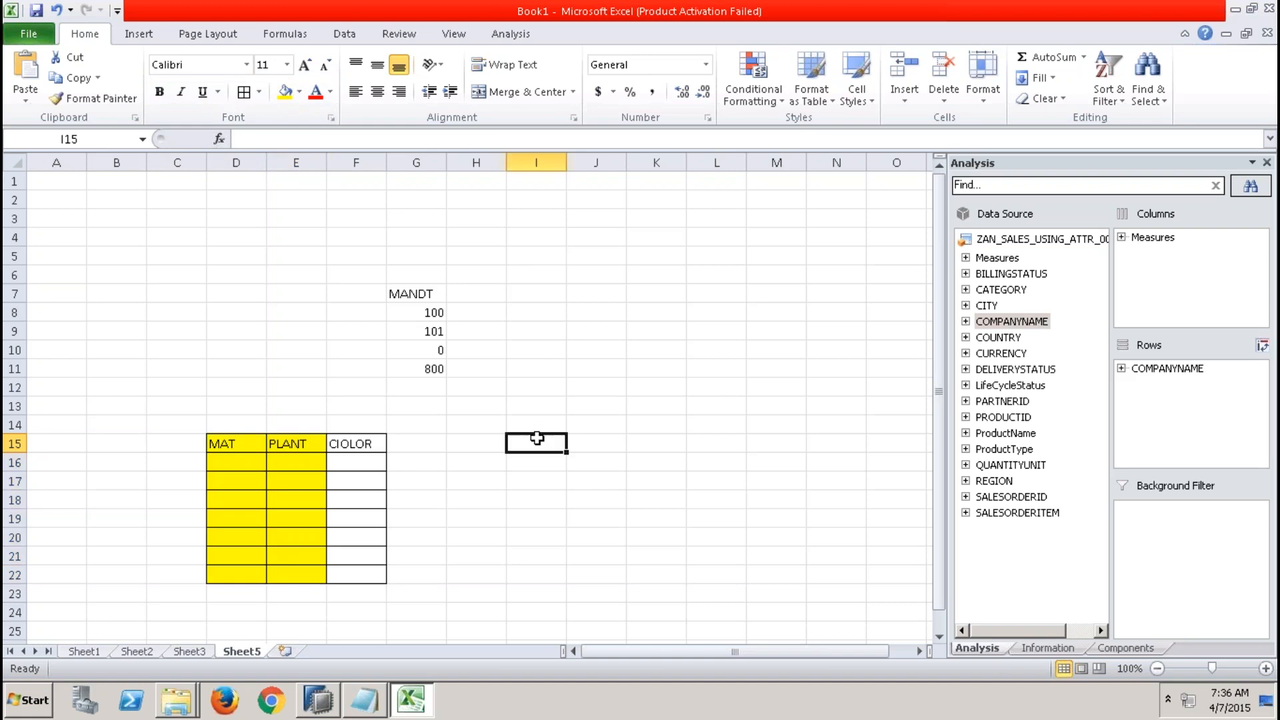
text(ORDERID)
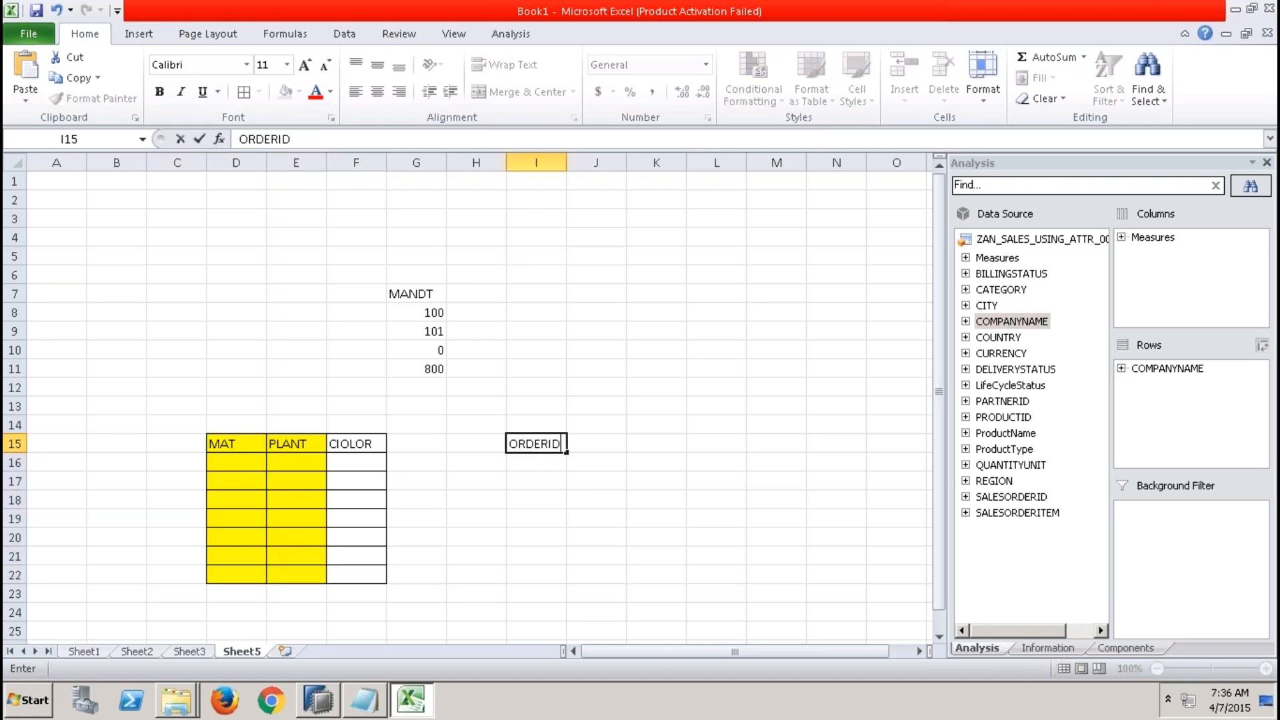
key(Tab)
text(MAT)
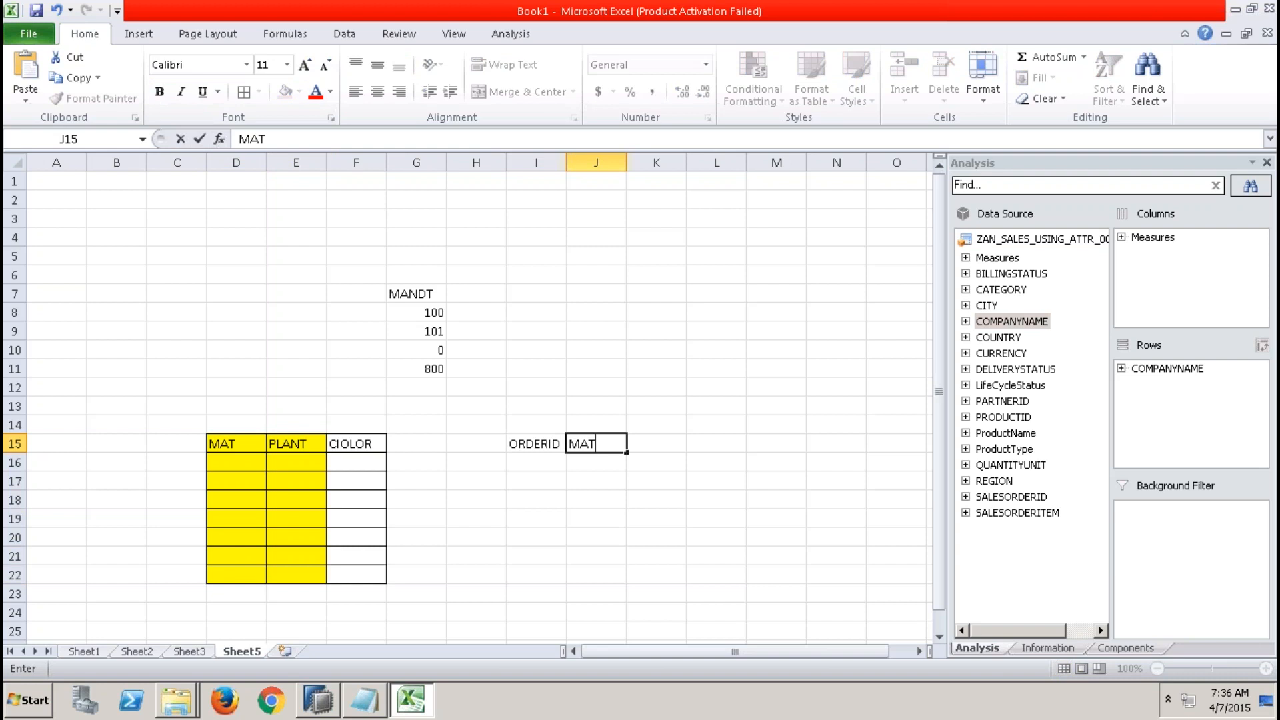
key(Tab)
text(PLA)
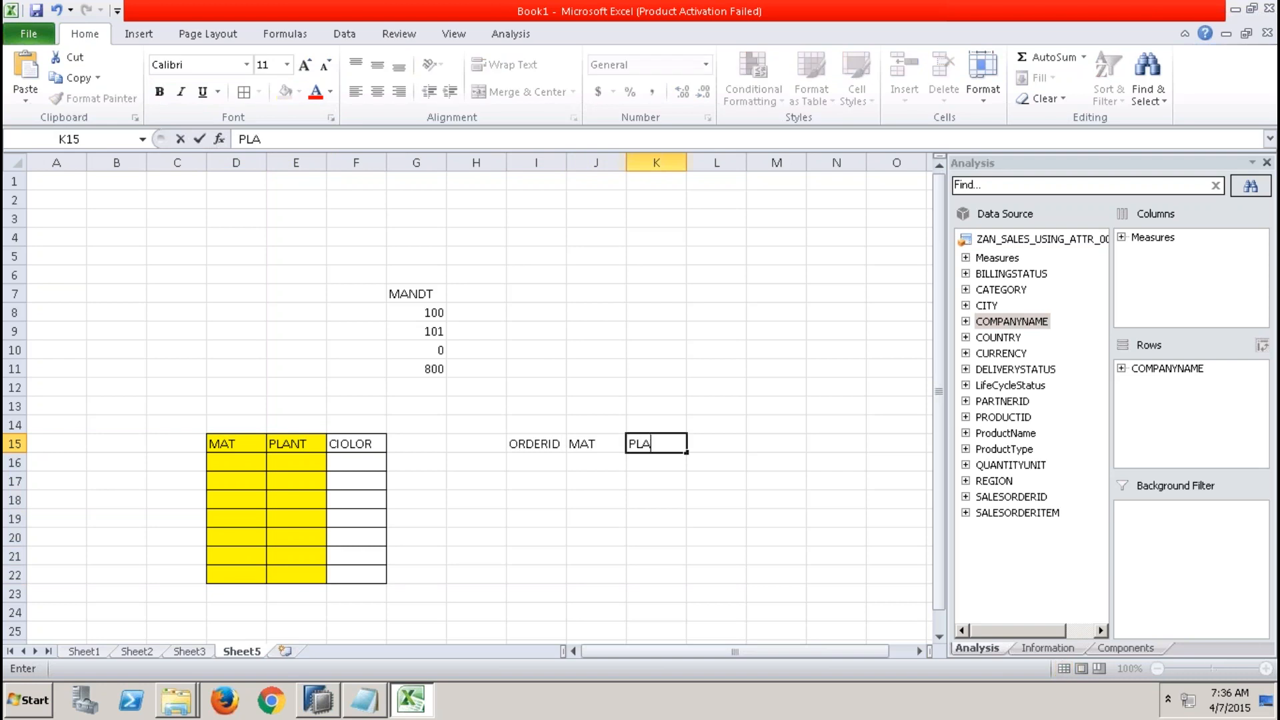
text(NT`)
key(Tab)
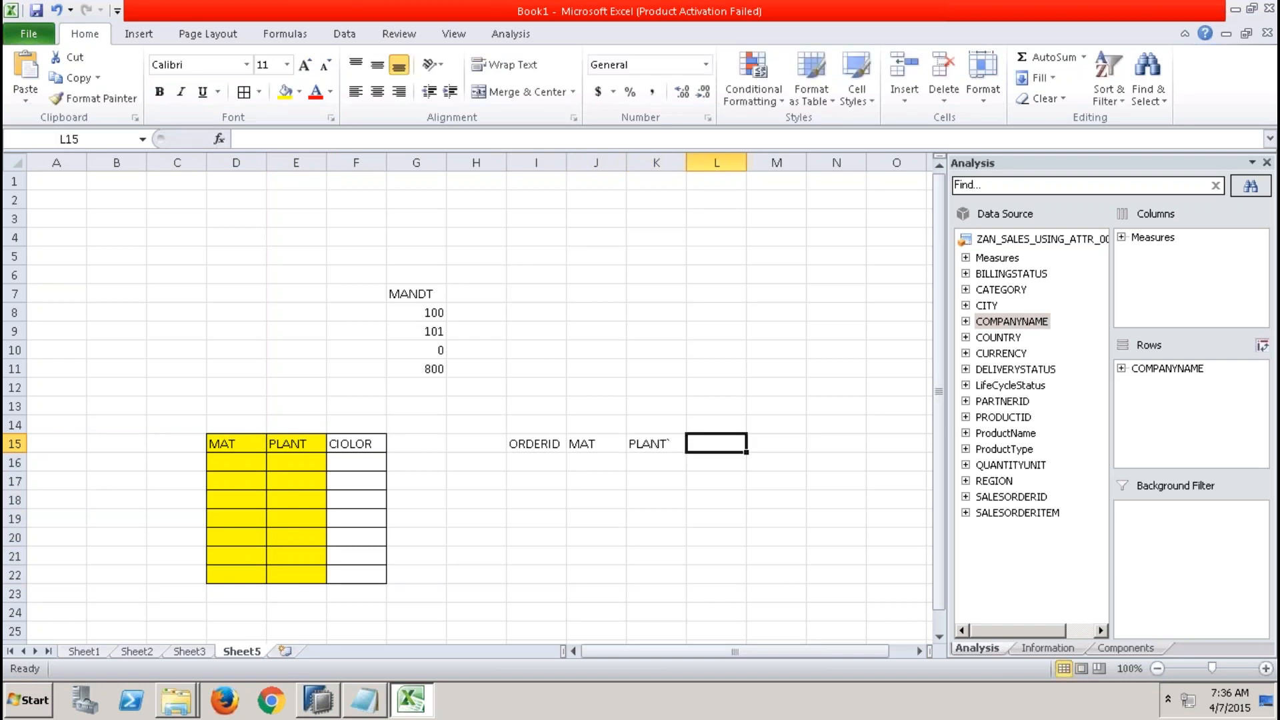
text(ORDVA)
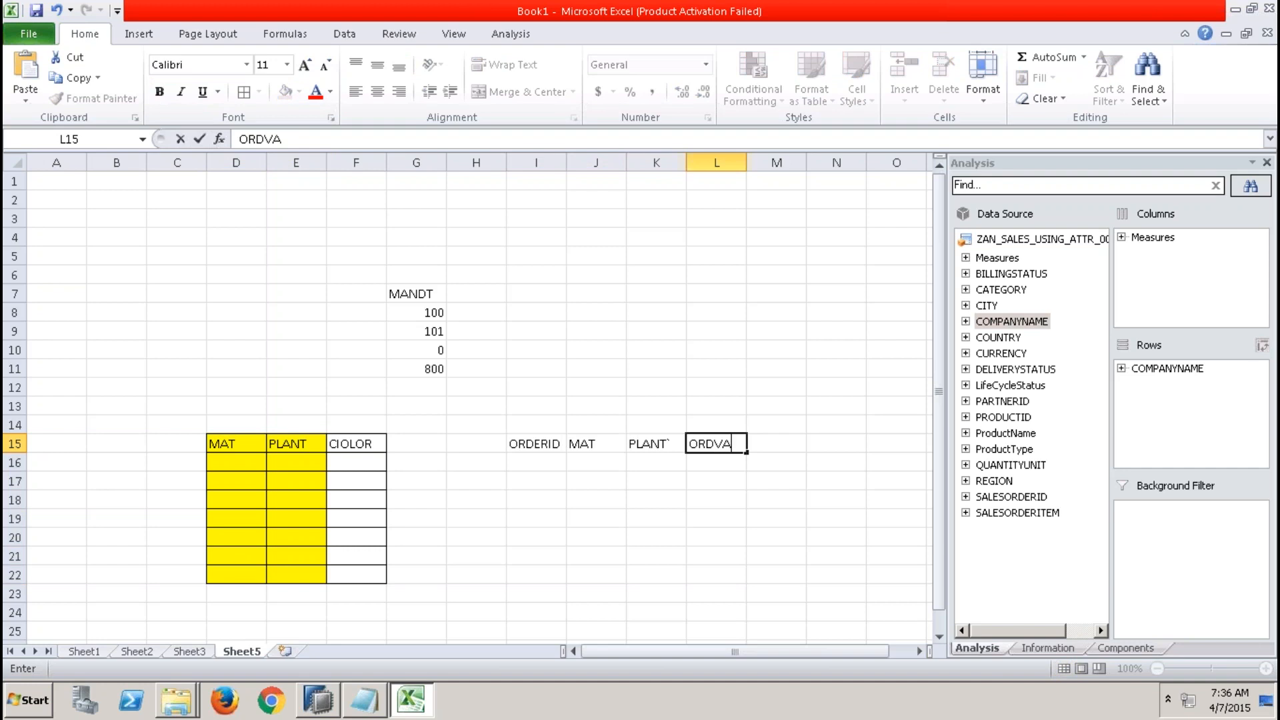
text(LUE)
Apply all borders to the range I15:L22.
drag(535, 443, 707, 582)
click(243, 92)
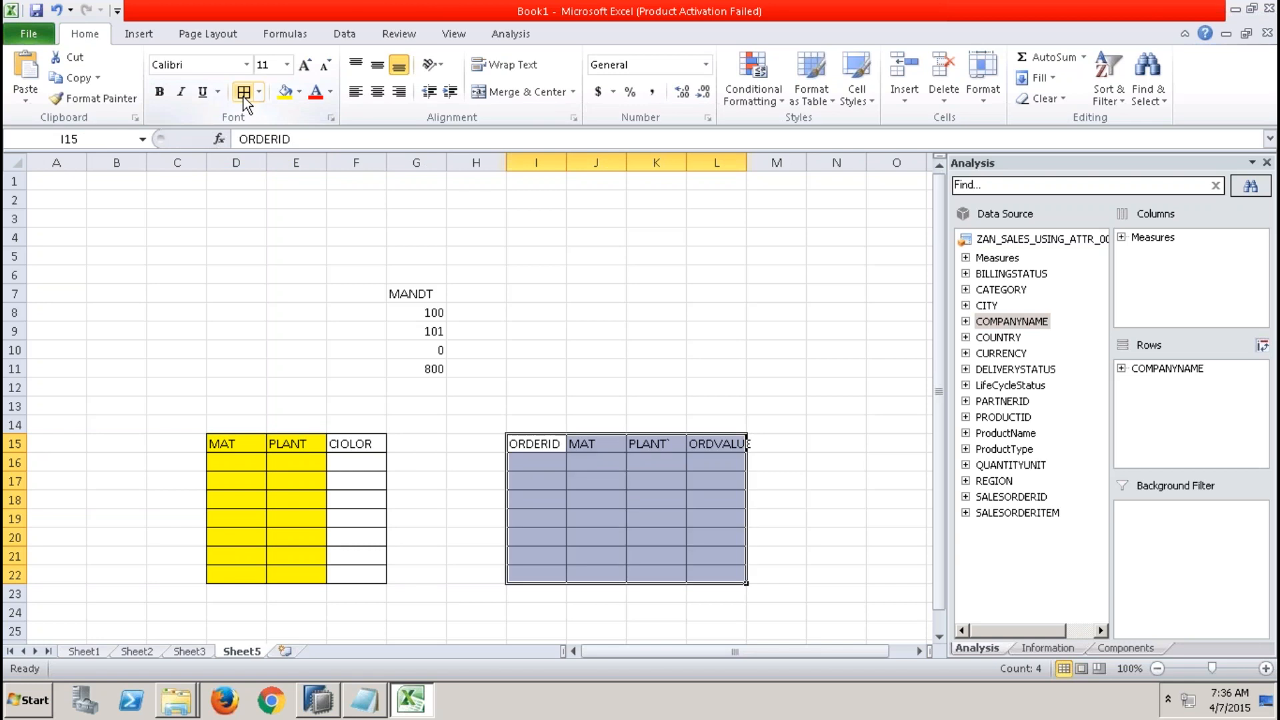
Fill the ORDERID column I15:I22 with yellow.
drag(543, 443, 537, 579)
click(285, 98)
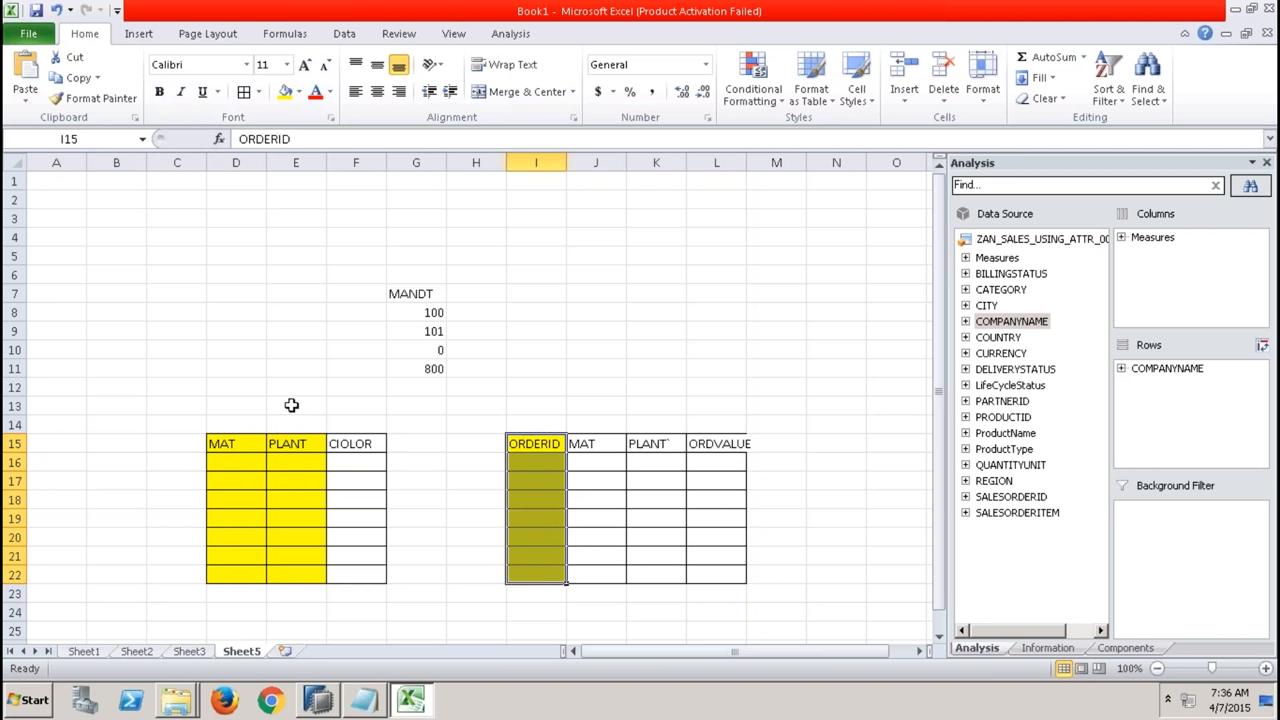
Label the tables TABLE1 in E13 and TABLE2 in J13.
click(290, 404)
text(TABLE1)
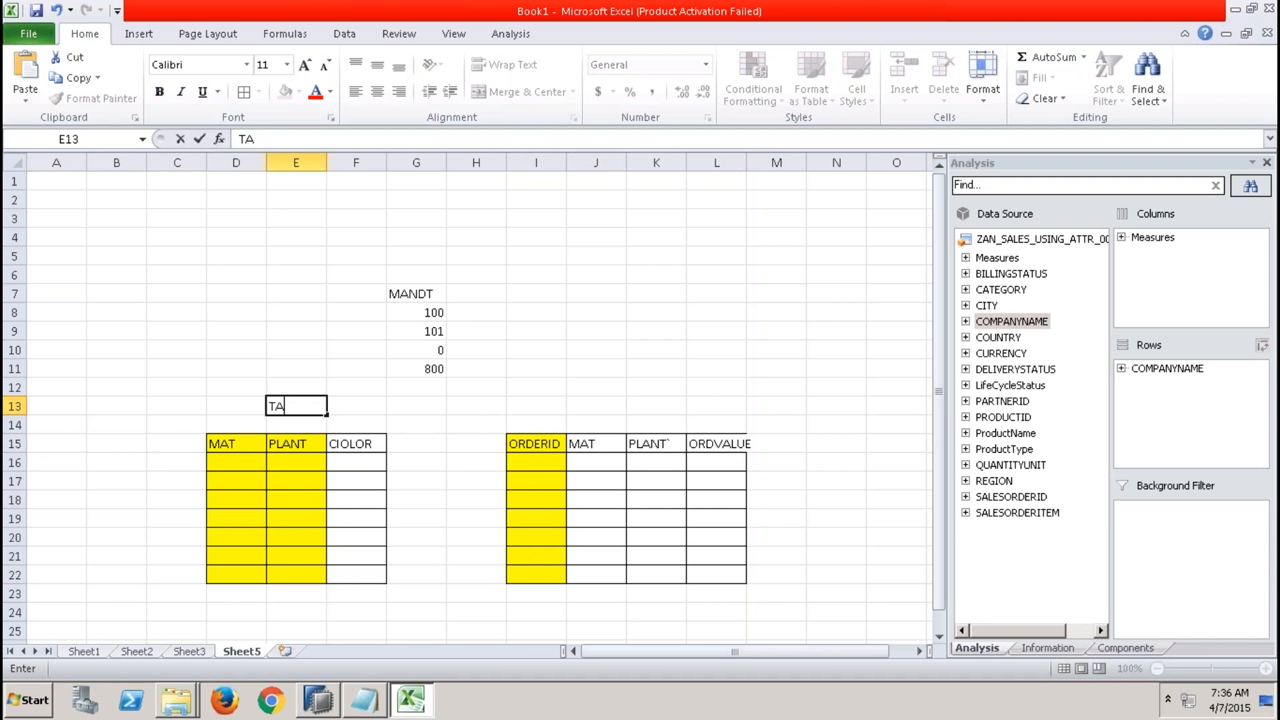
key(Tab)
key(Right)
key(Right)
key(Right)
key(Right)
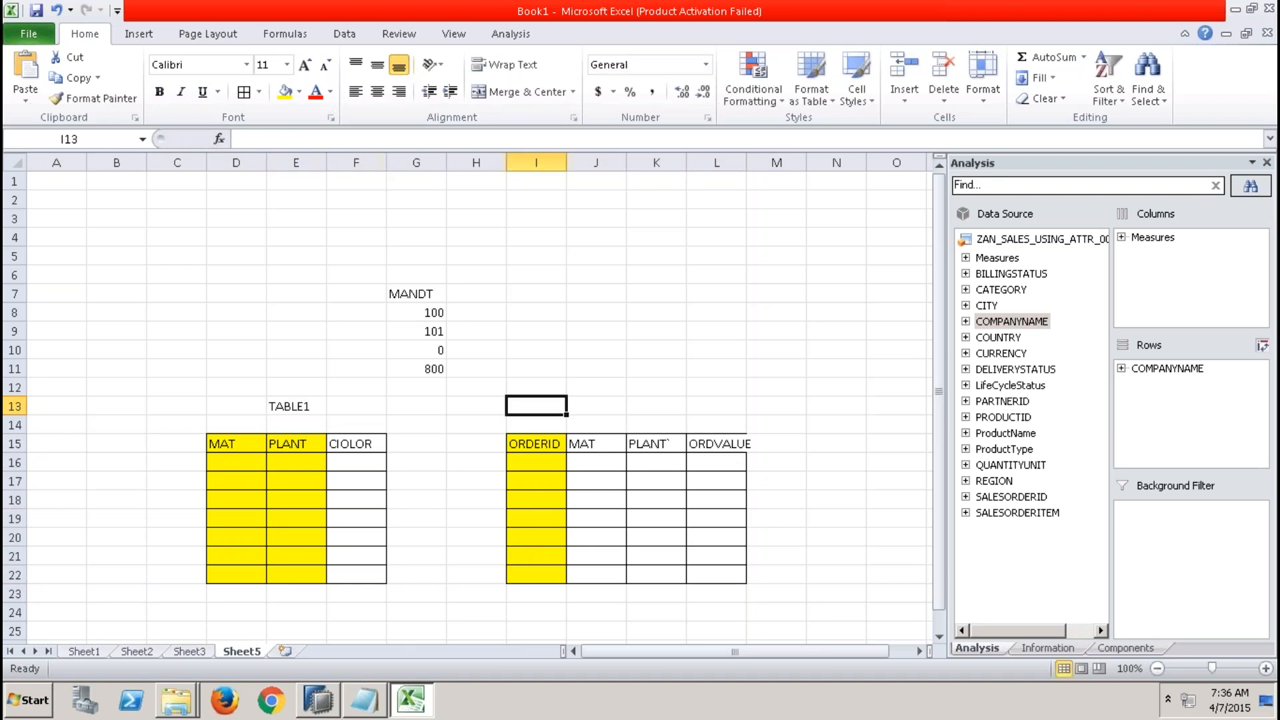
text(TABLE2)
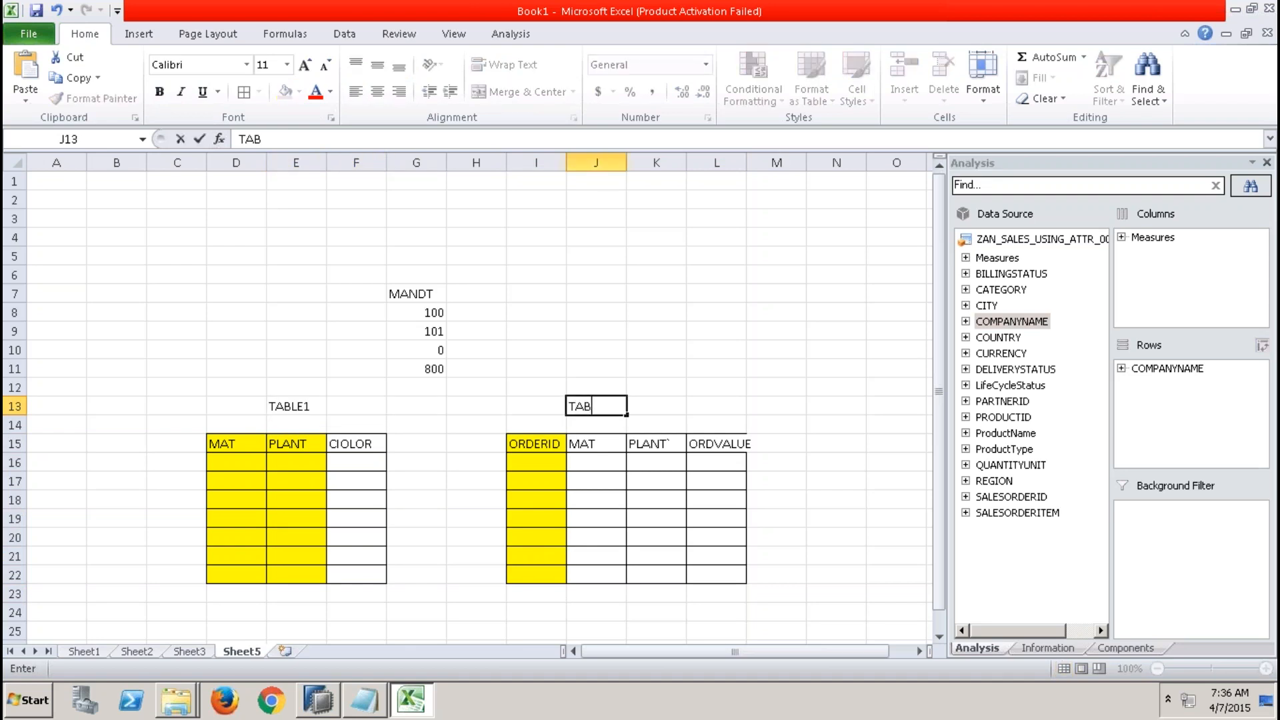
Compare the MAT and PLANT columns of TABLE1 with those of TABLE2.
click(352, 552)
click(314, 406)
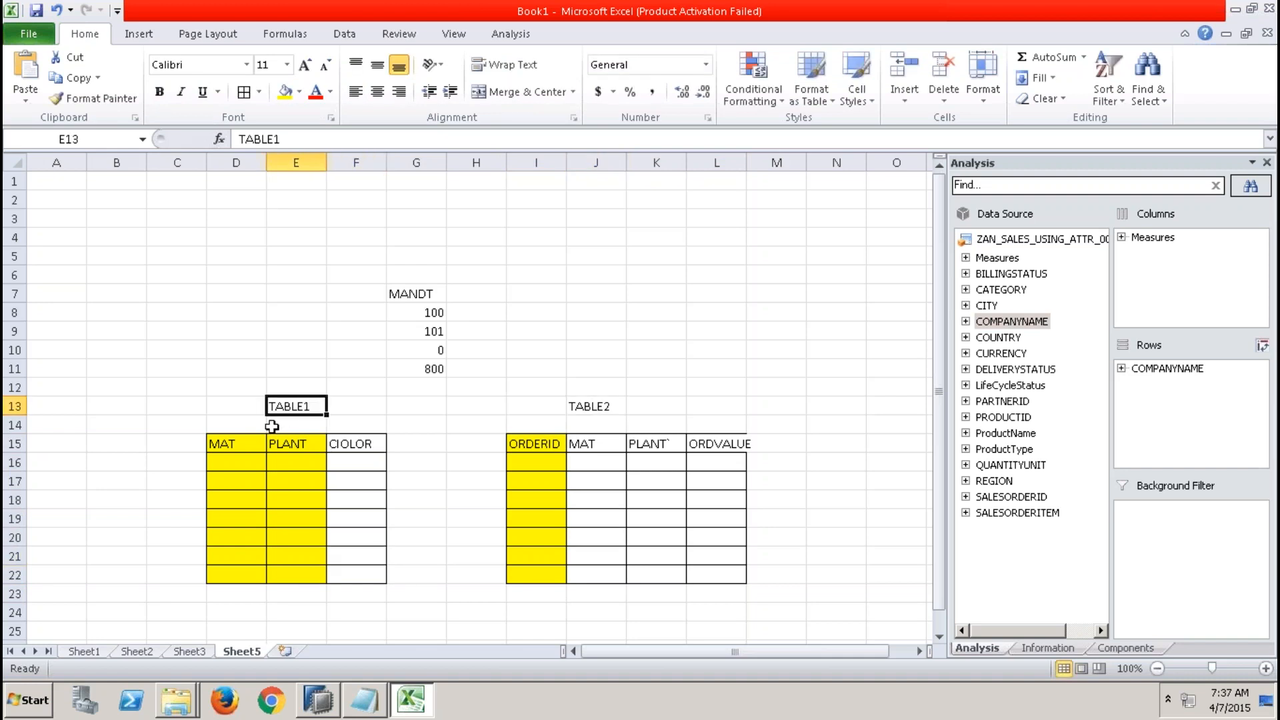
click(253, 440)
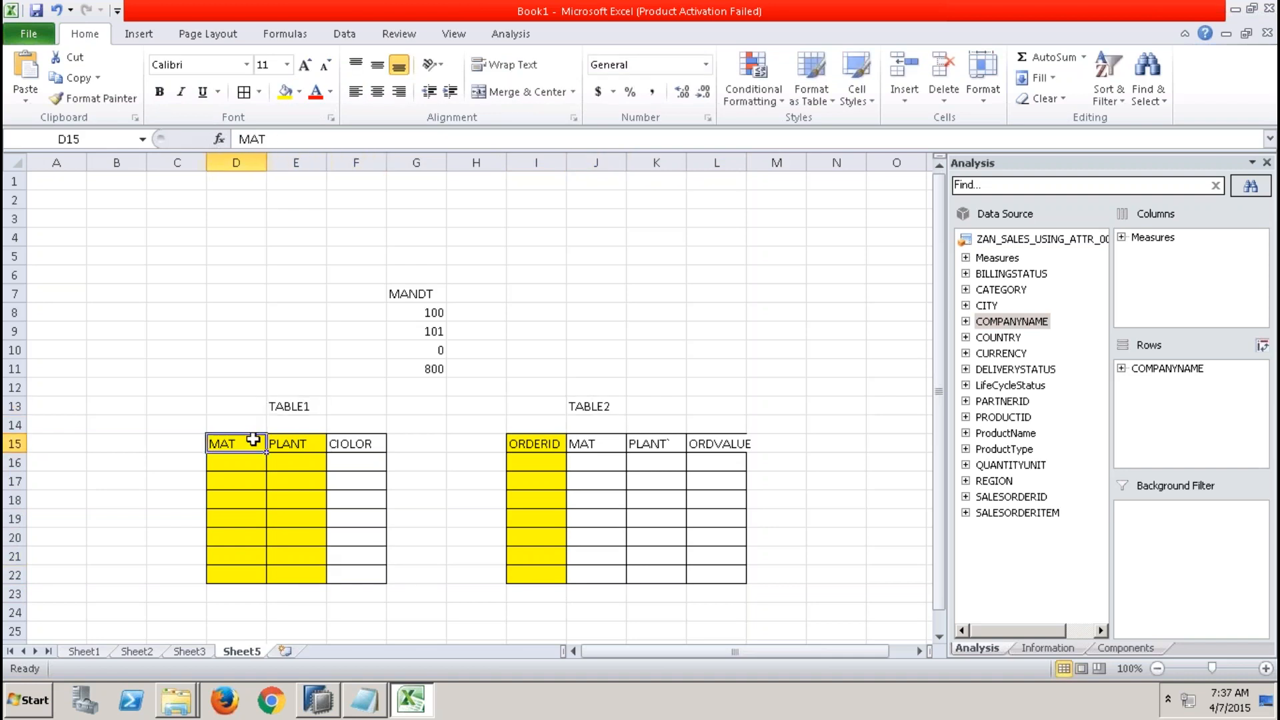
click(609, 407)
click(600, 445)
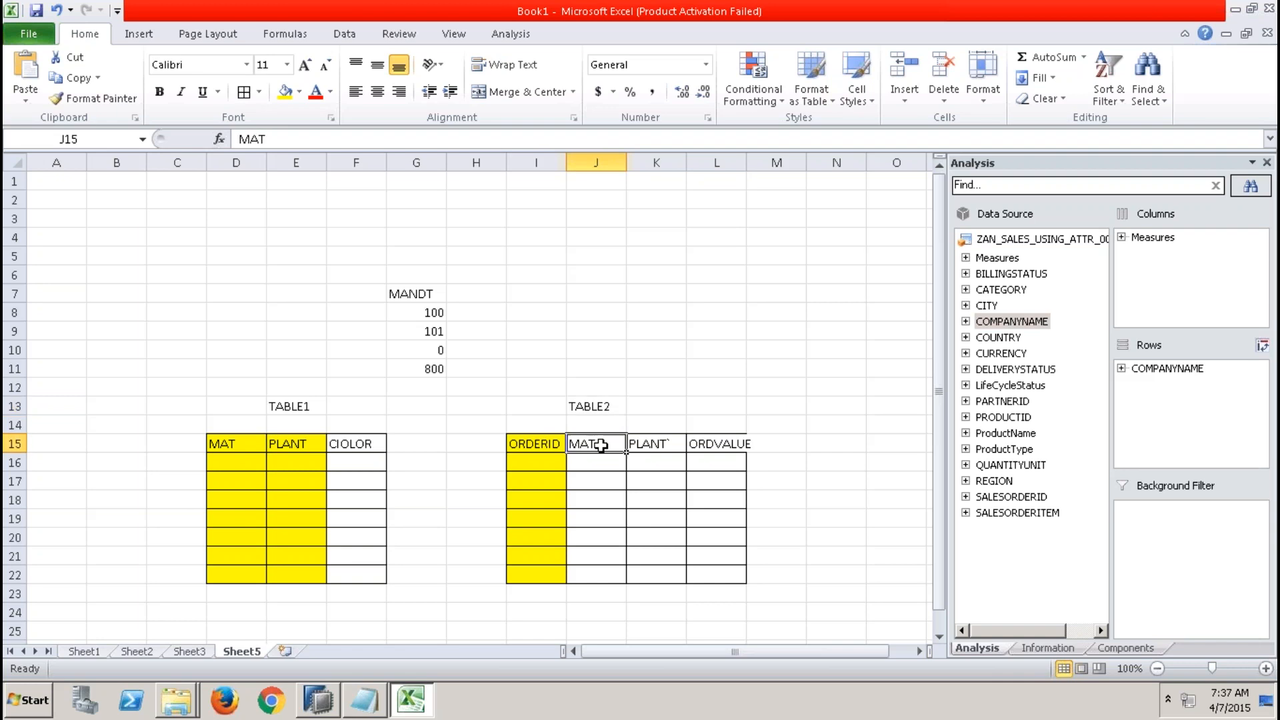
click(300, 409)
click(297, 444)
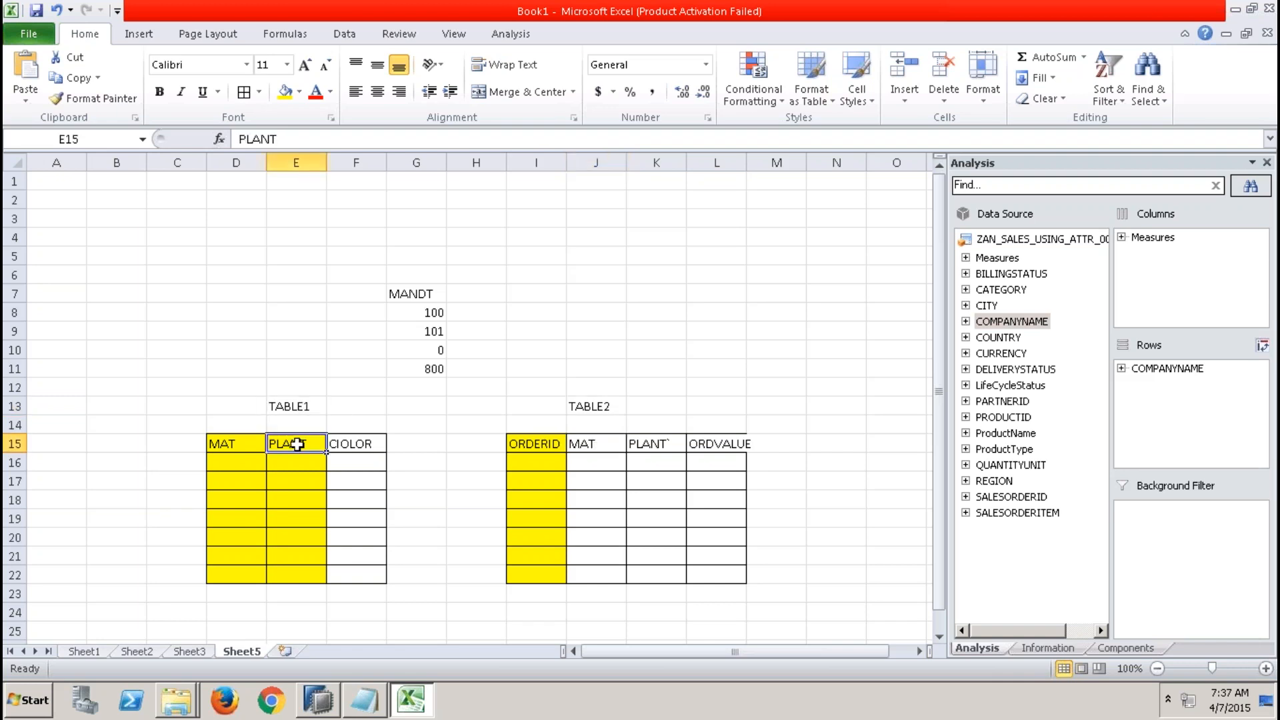
click(598, 408)
click(654, 442)
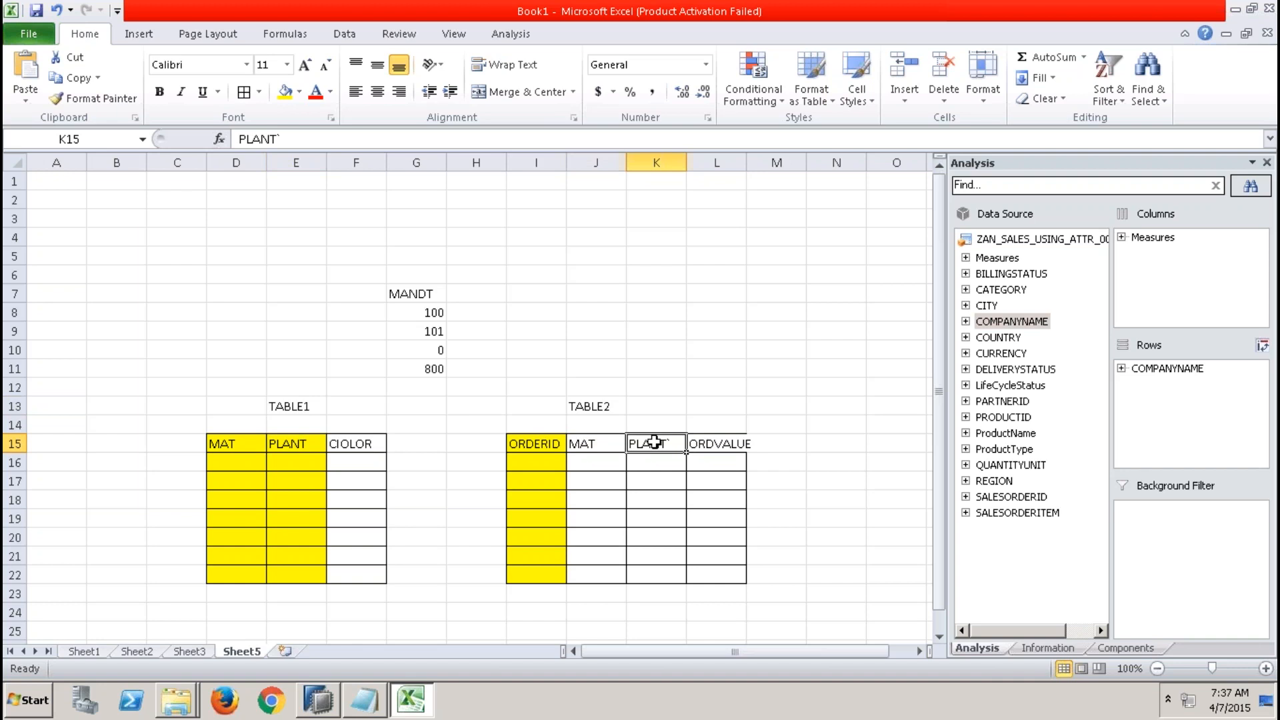
click(235, 446)
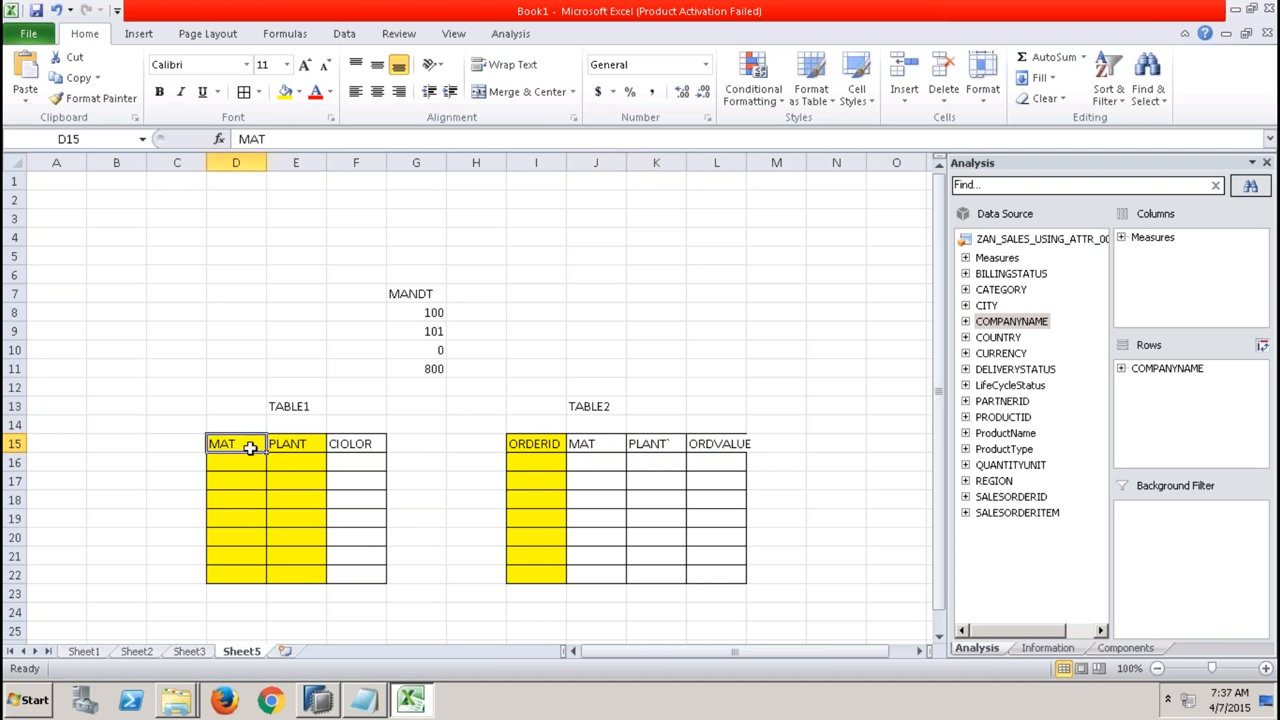
drag(250, 448, 287, 581)
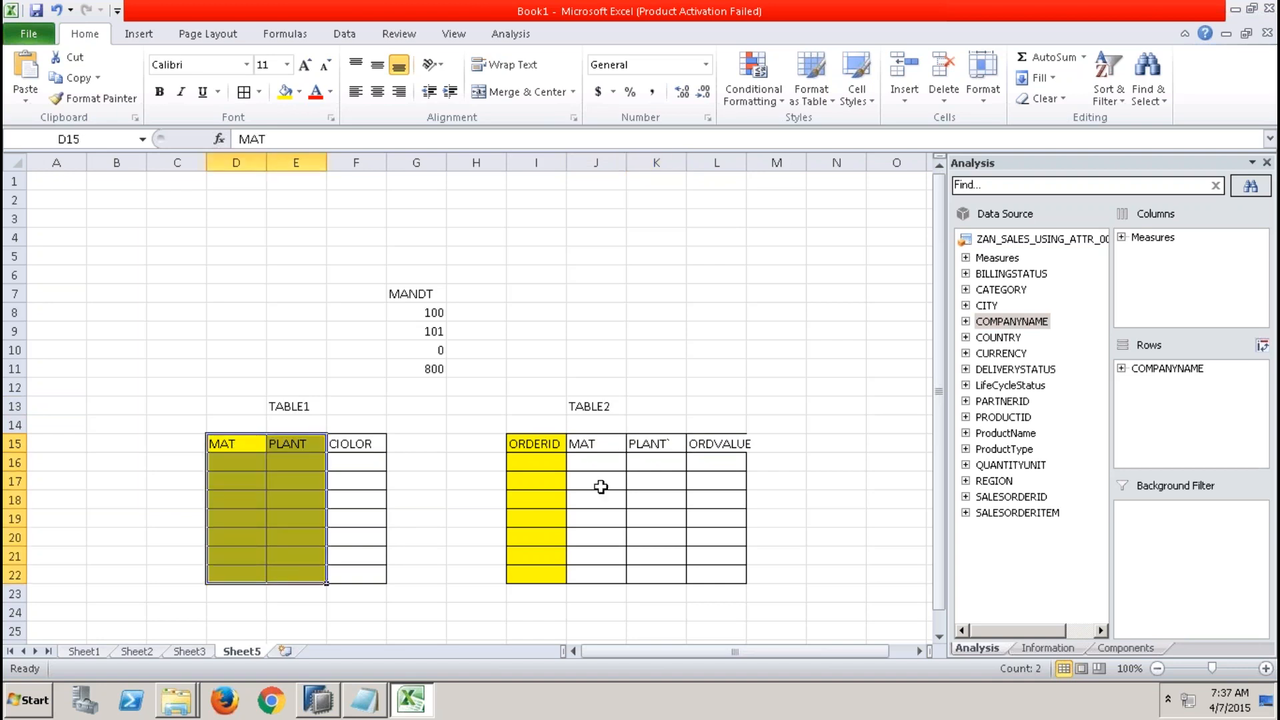
Add a MATYPLANT column header in M15 next to TABLE2's ORDVALUE column.
drag(614, 445, 652, 573)
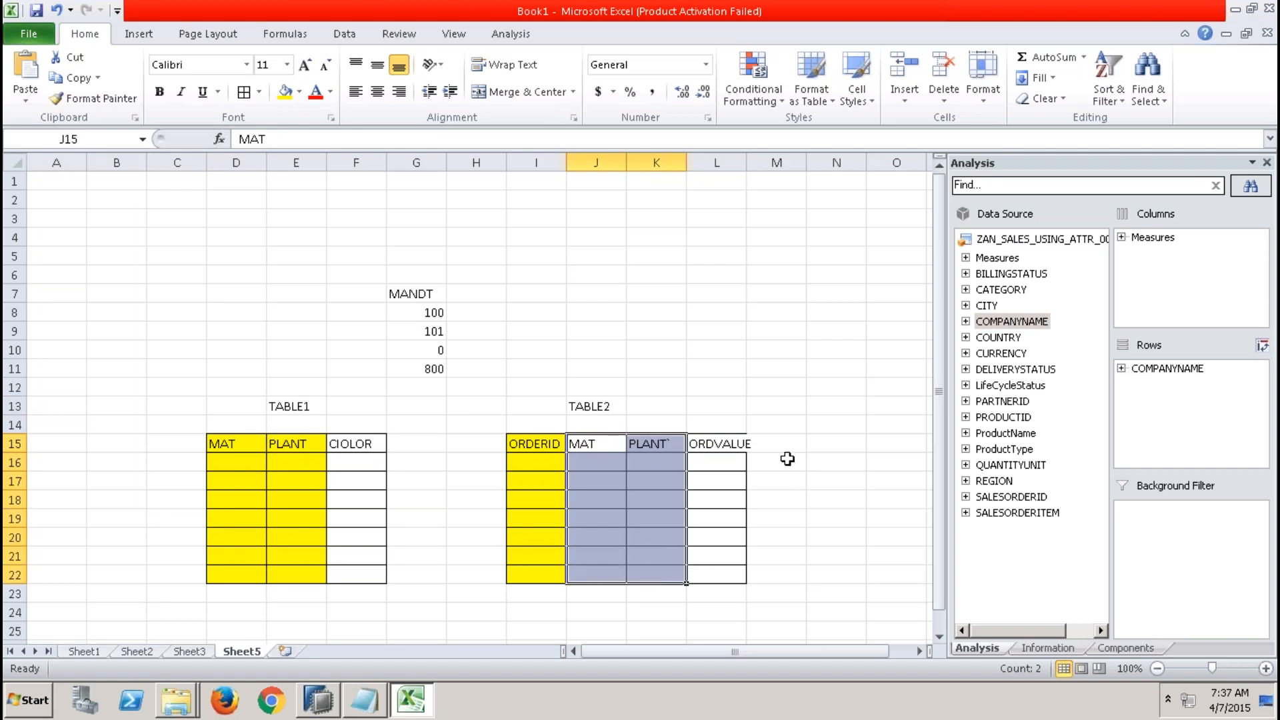
click(771, 440)
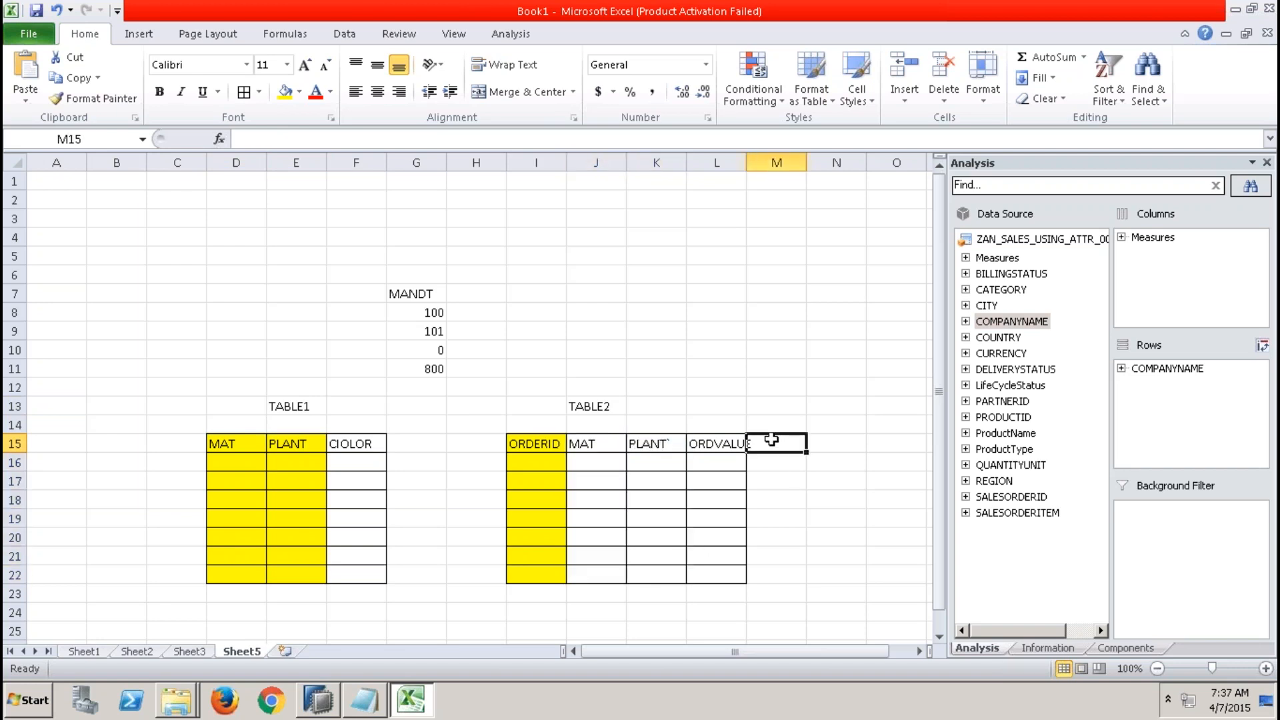
text(M)
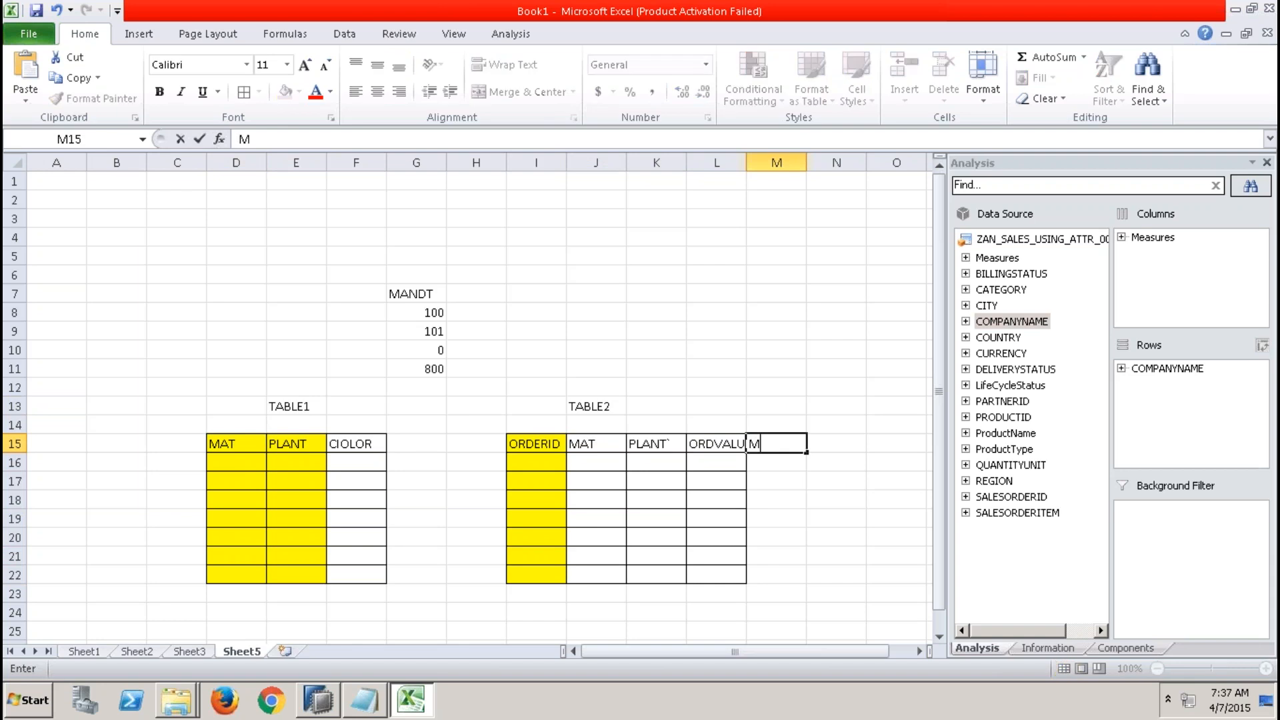
text(ATYPLANT)
key(Return)
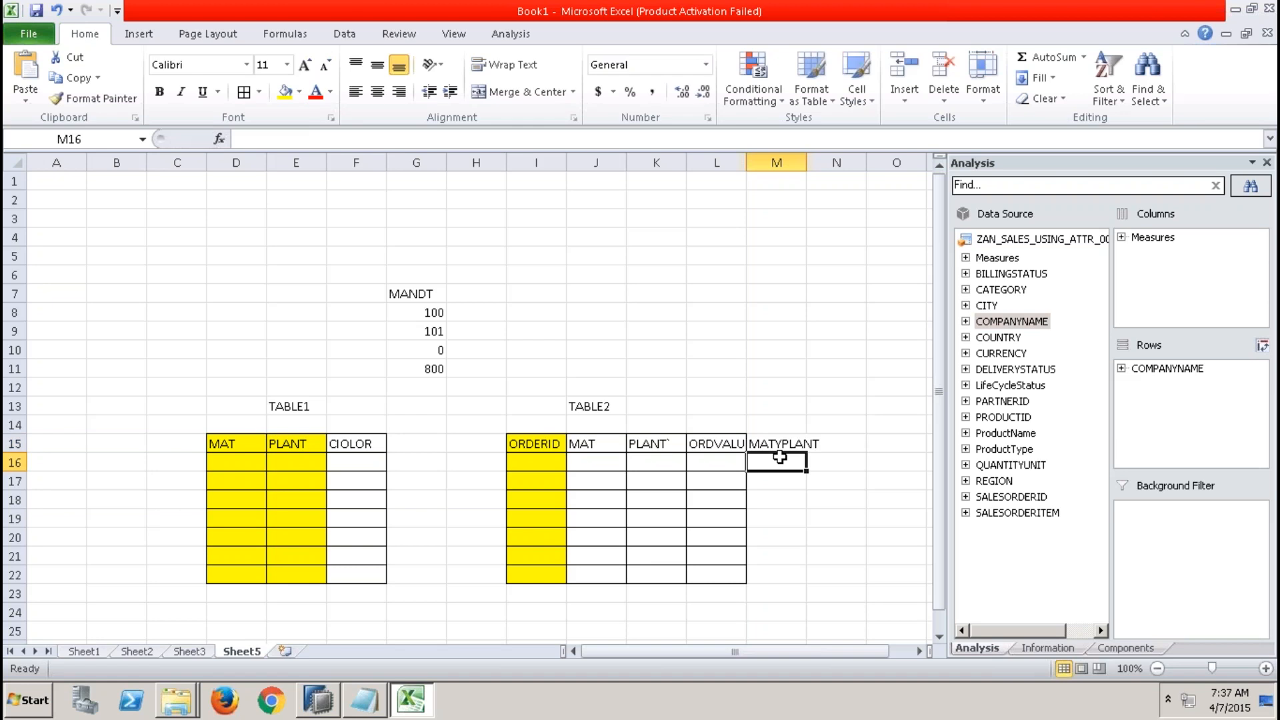
Apply all borders to the MATYPLANT column range M15:M22.
key(Up)
key(shift+Down)
key(shift+Down)
key(shift+Down)
key(shift+Down)
key(shift+Down)
key(shift+Down)
key(shift+Down)
key(shift+Down)
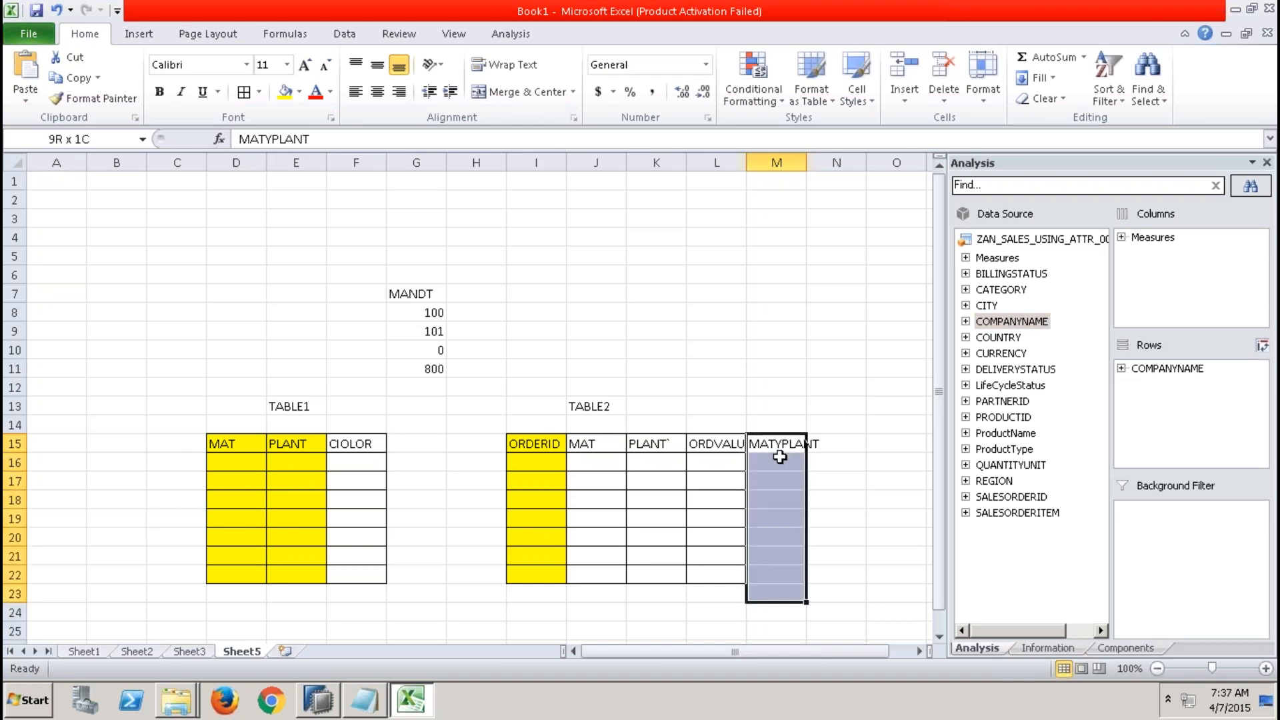
key(shift+Up)
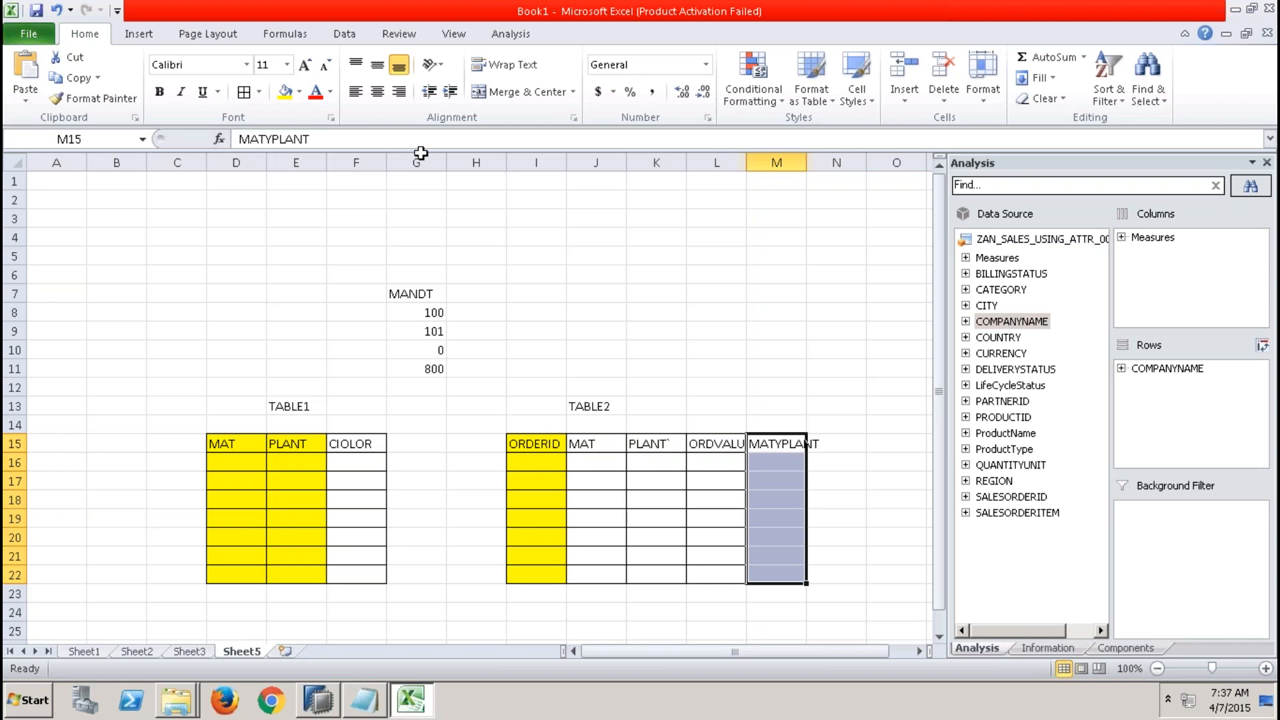
click(248, 99)
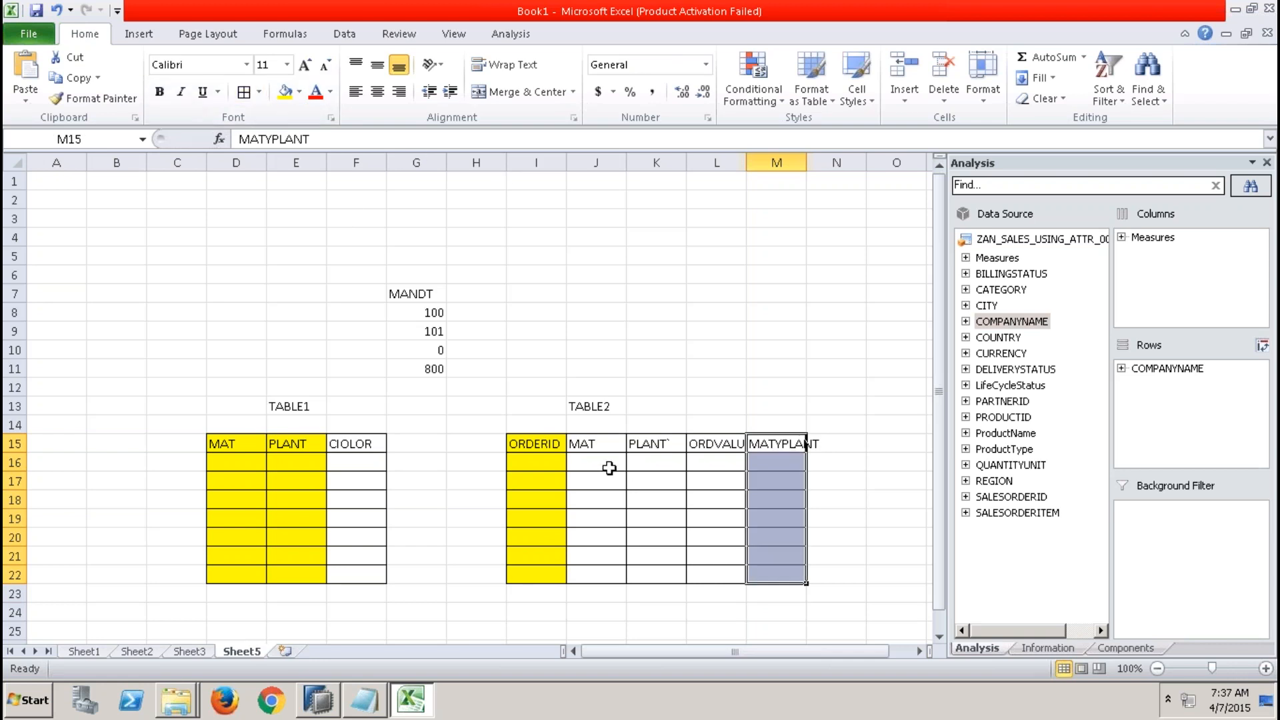
Enter M1 and P1 as TABLE2's first MAT and PLANT values in J16 and K16.
click(609, 467)
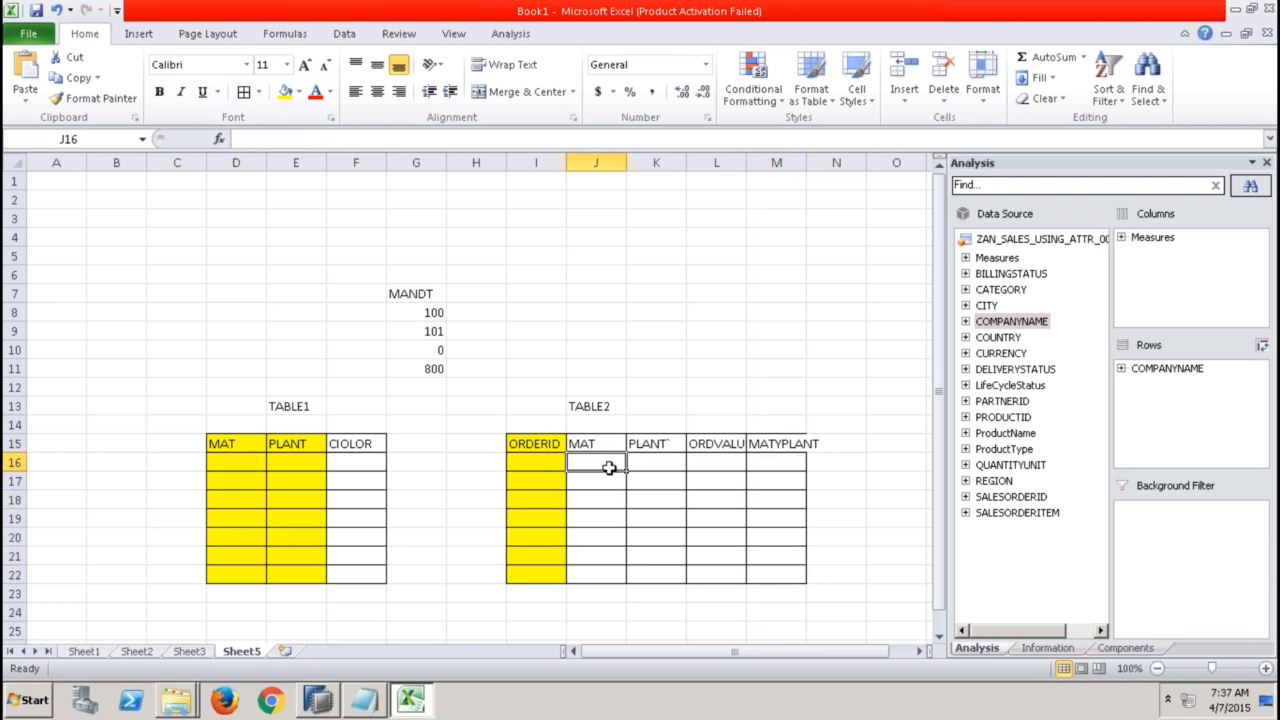
text(M1)
key(Tab)
text(P1)
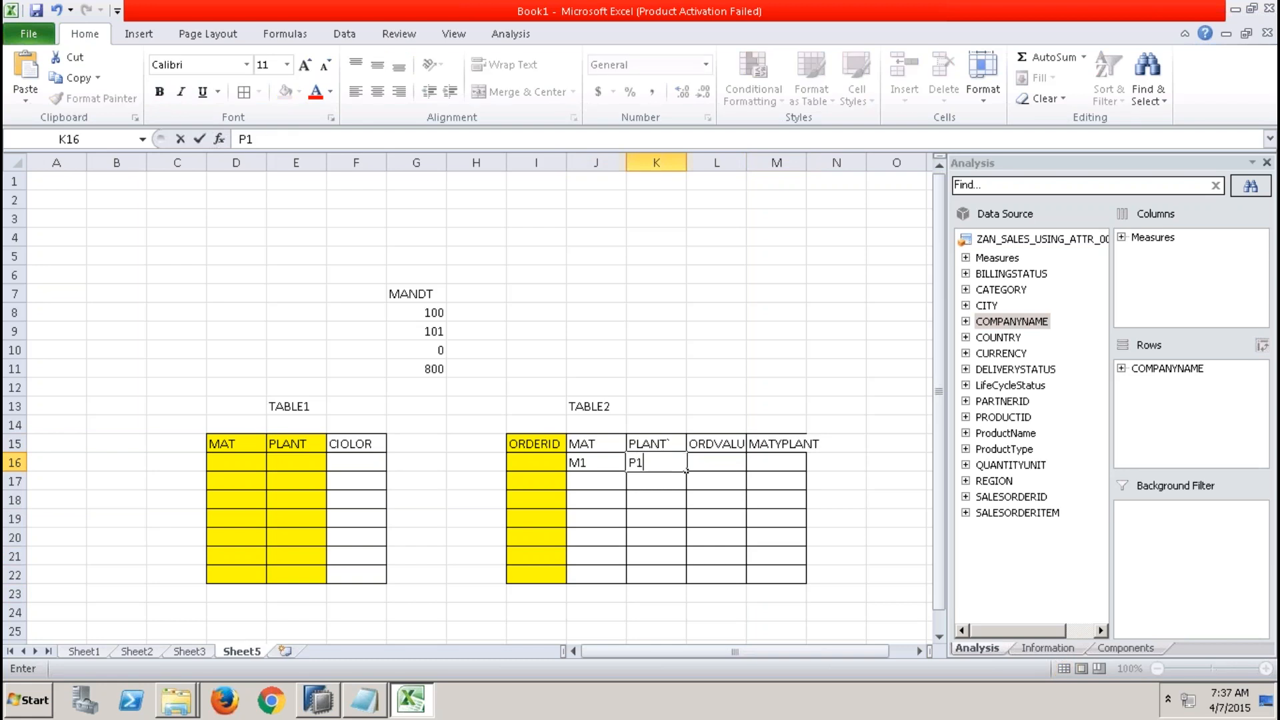
Enter M1 and P1 as TABLE1's first MAT and PLANT values in D16 and E16.
click(257, 463)
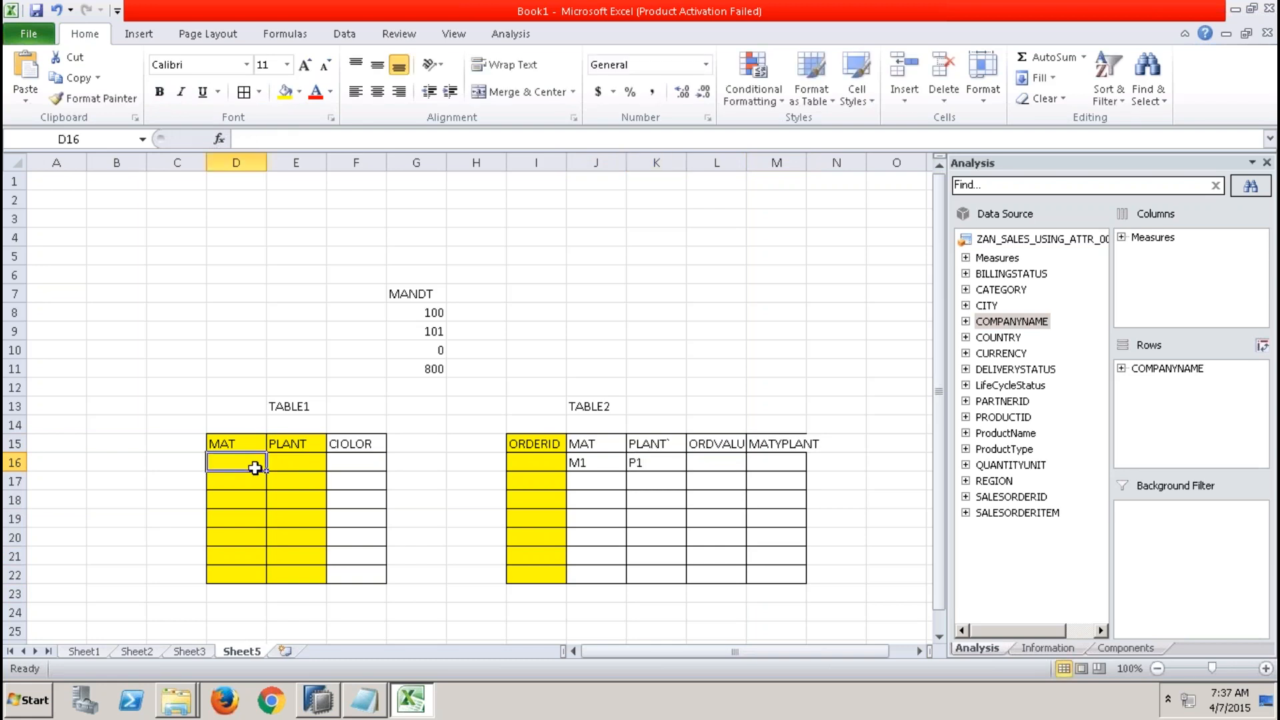
text(M1)
key(Tab)
text(P1)
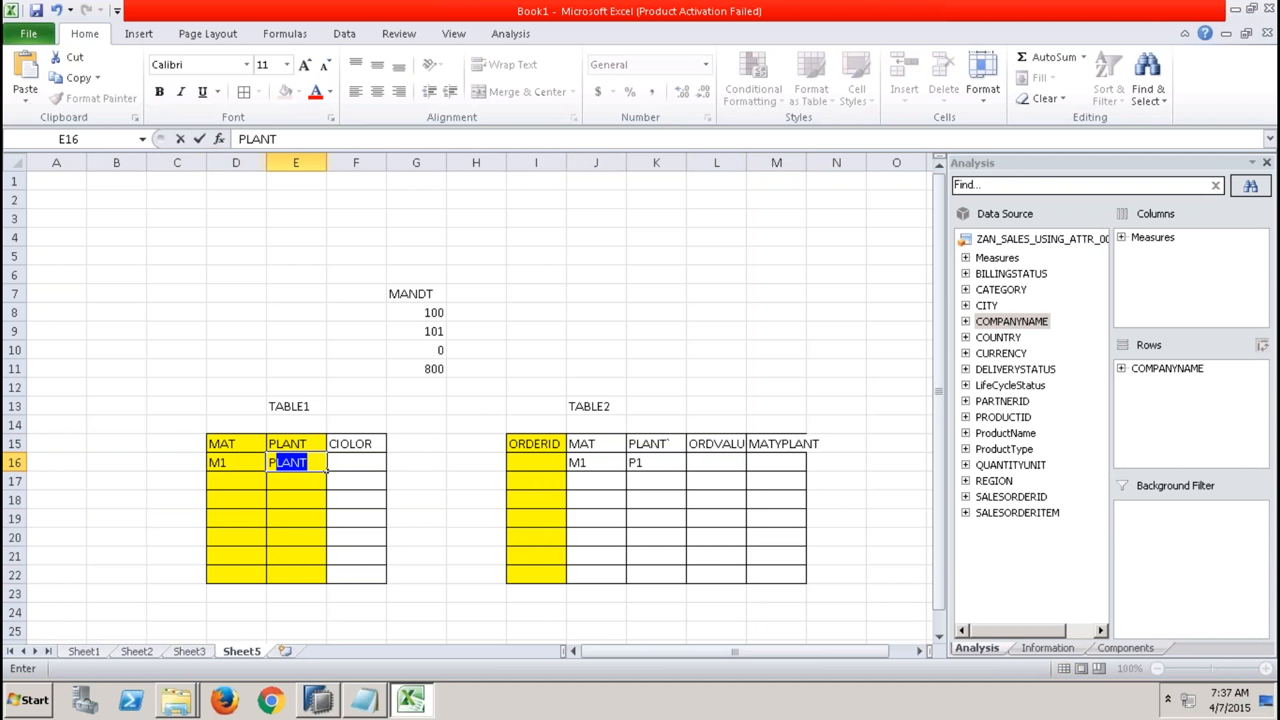
Enter M1;P1 as the first MATYPLANT value in M16.
key(Tab)
key(Tab)
key(Tab)
key(Tab)
key(Tab)
key(Tab)
key(Tab)
key(Tab)
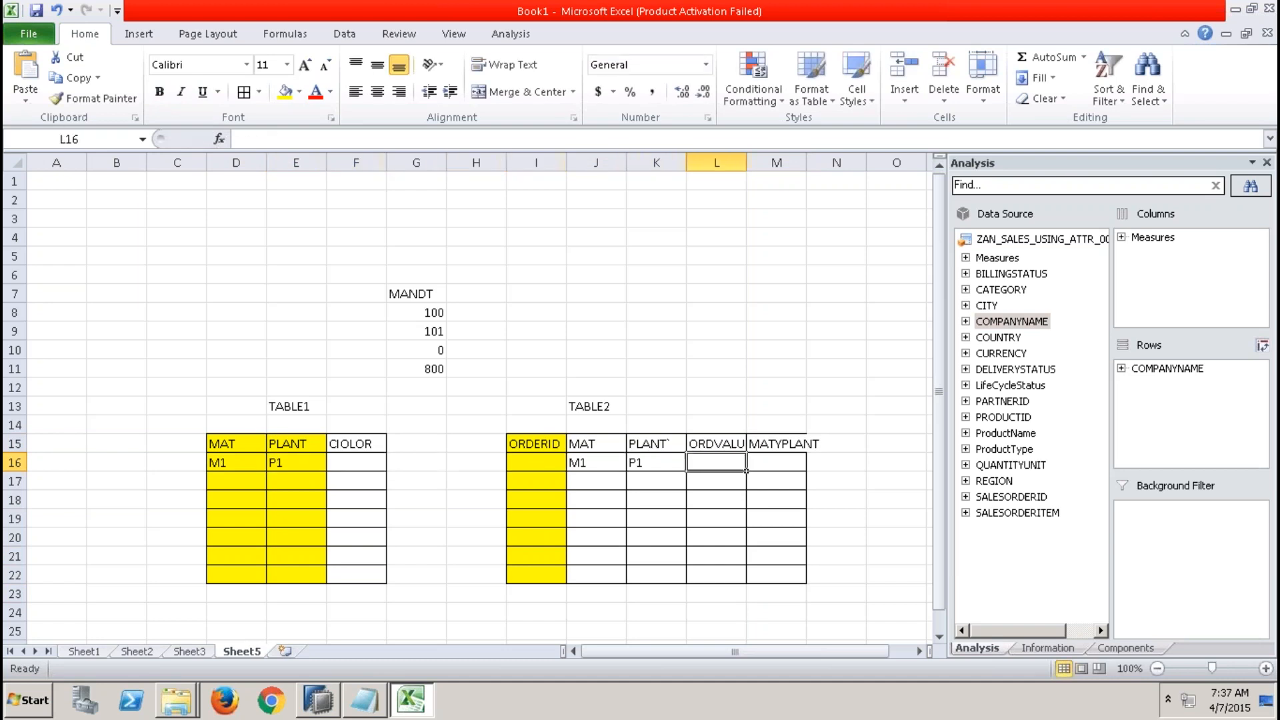
text(M1)
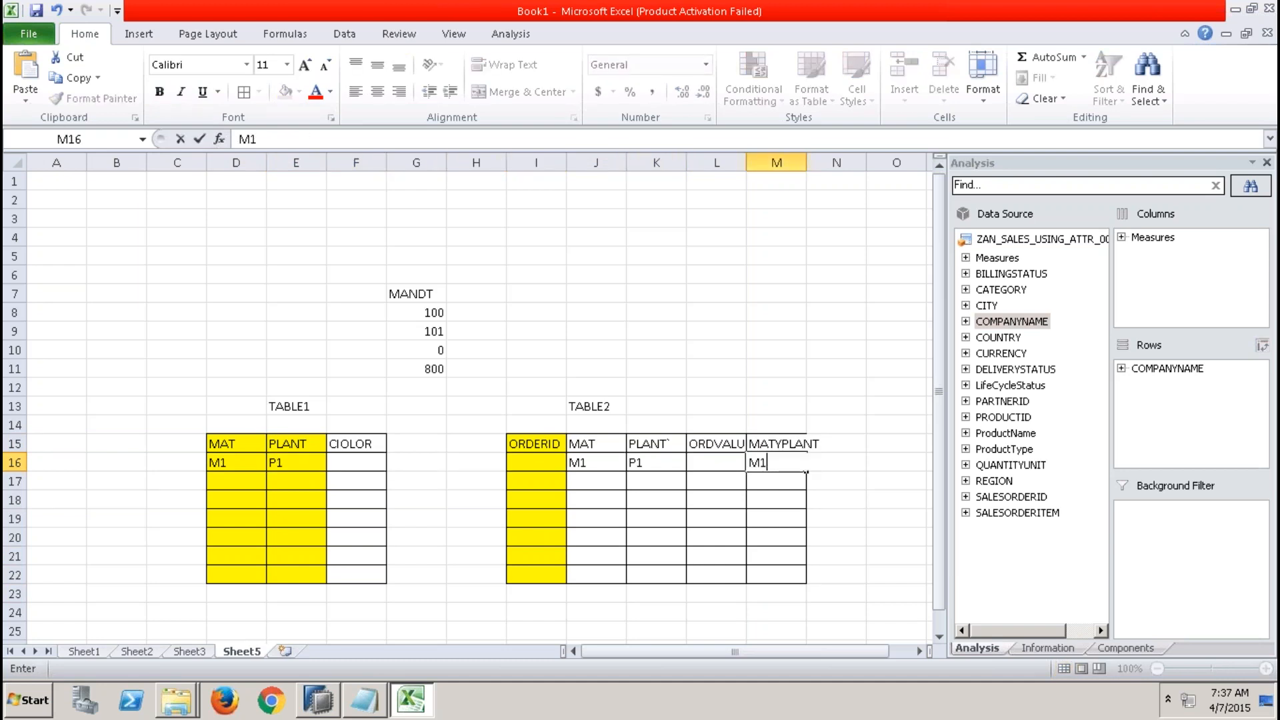
text(;P1)
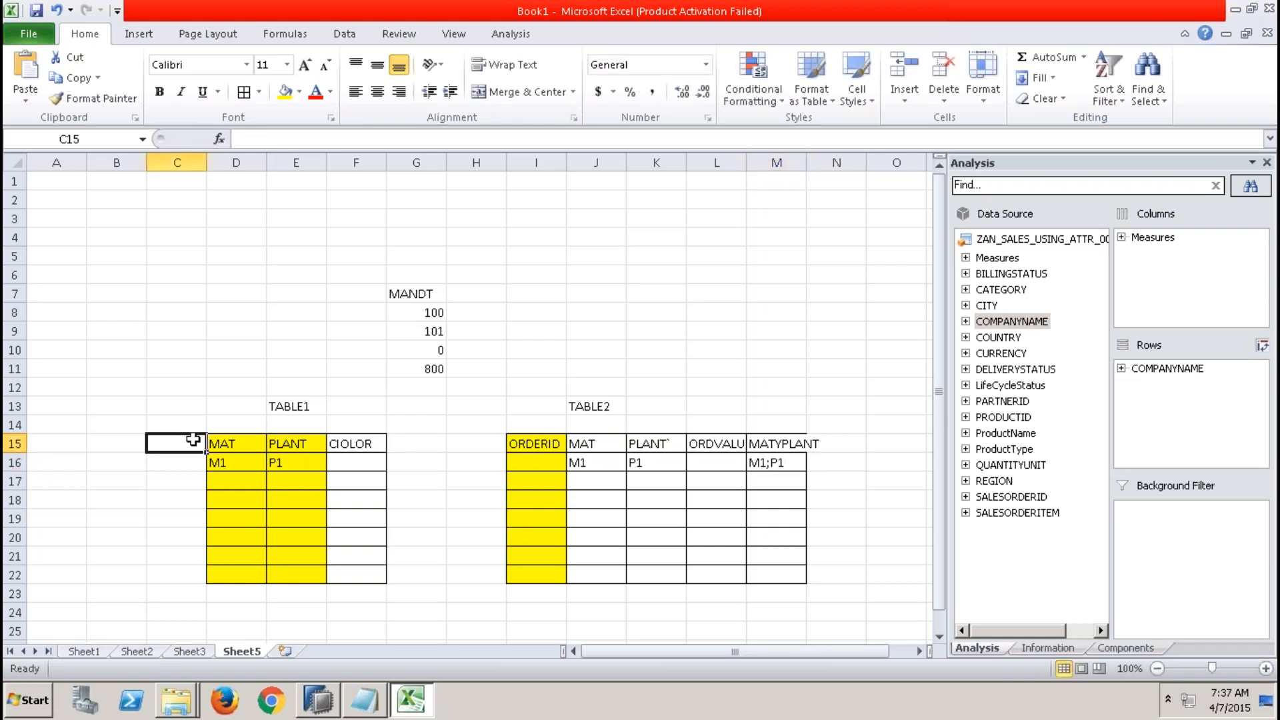
Add a MATPLANT header in C15 beside TABLE1 with the value M1;P1 in C16.
text(MATPLANT)
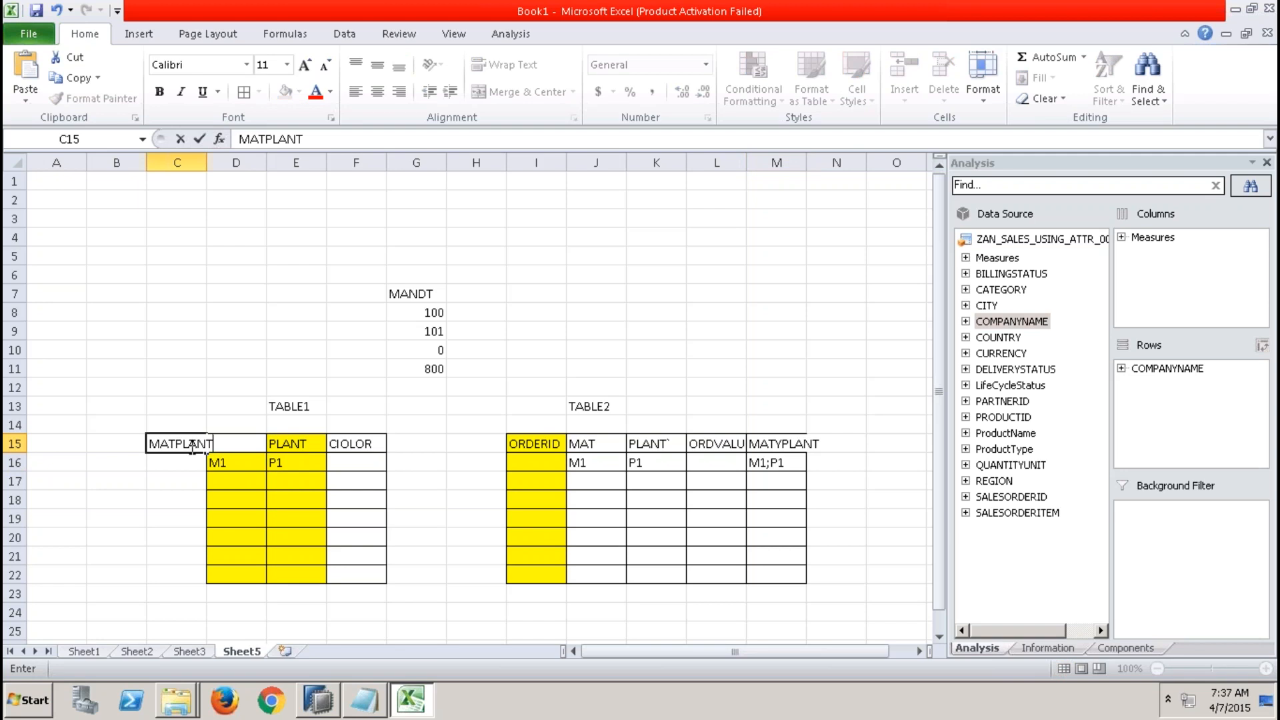
key(Return)
text(M1)
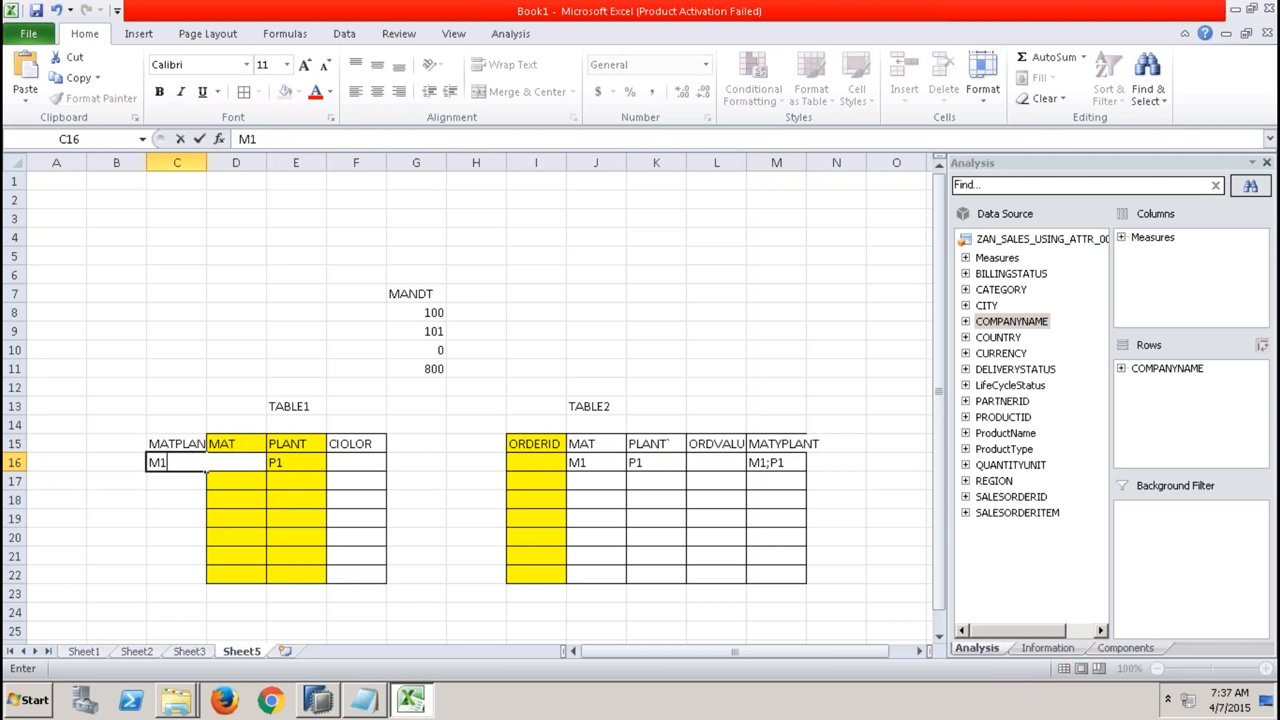
text(;P1)
click(298, 486)
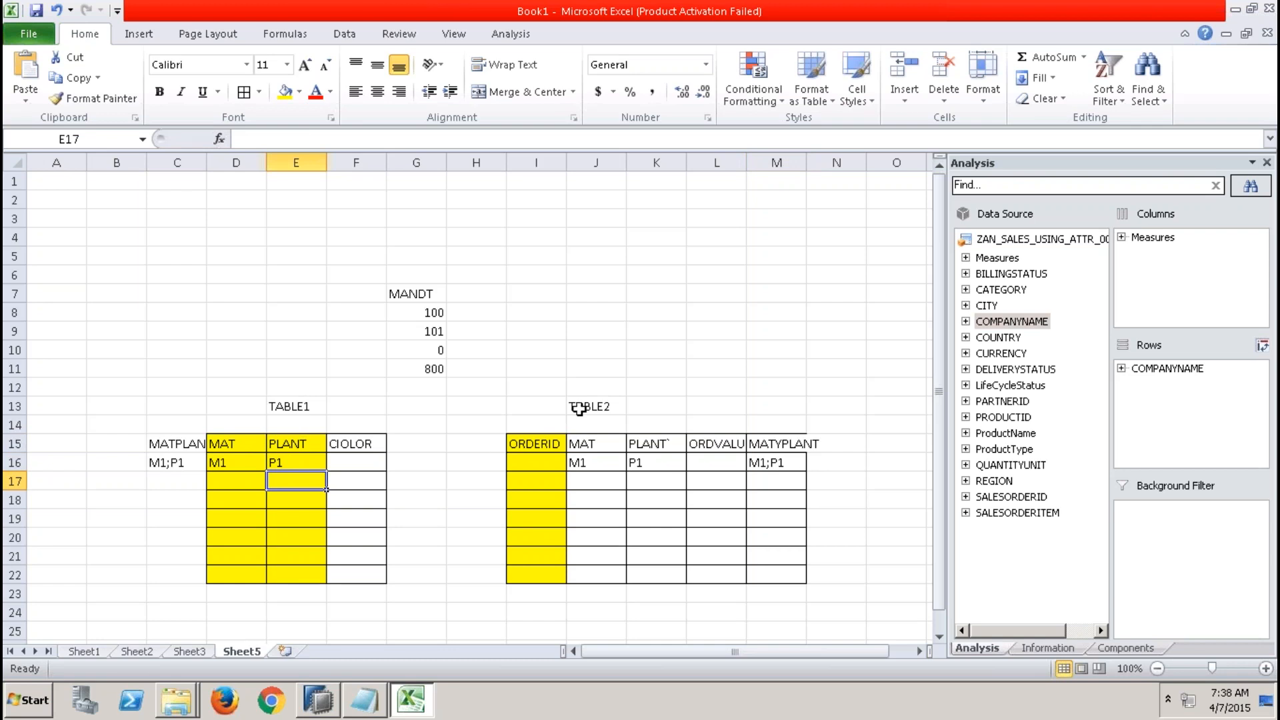
Compare TABLE1's MATPLANT cells with TABLE2's MAT, PLANT and MATYPLANT columns.
click(175, 445)
click(288, 408)
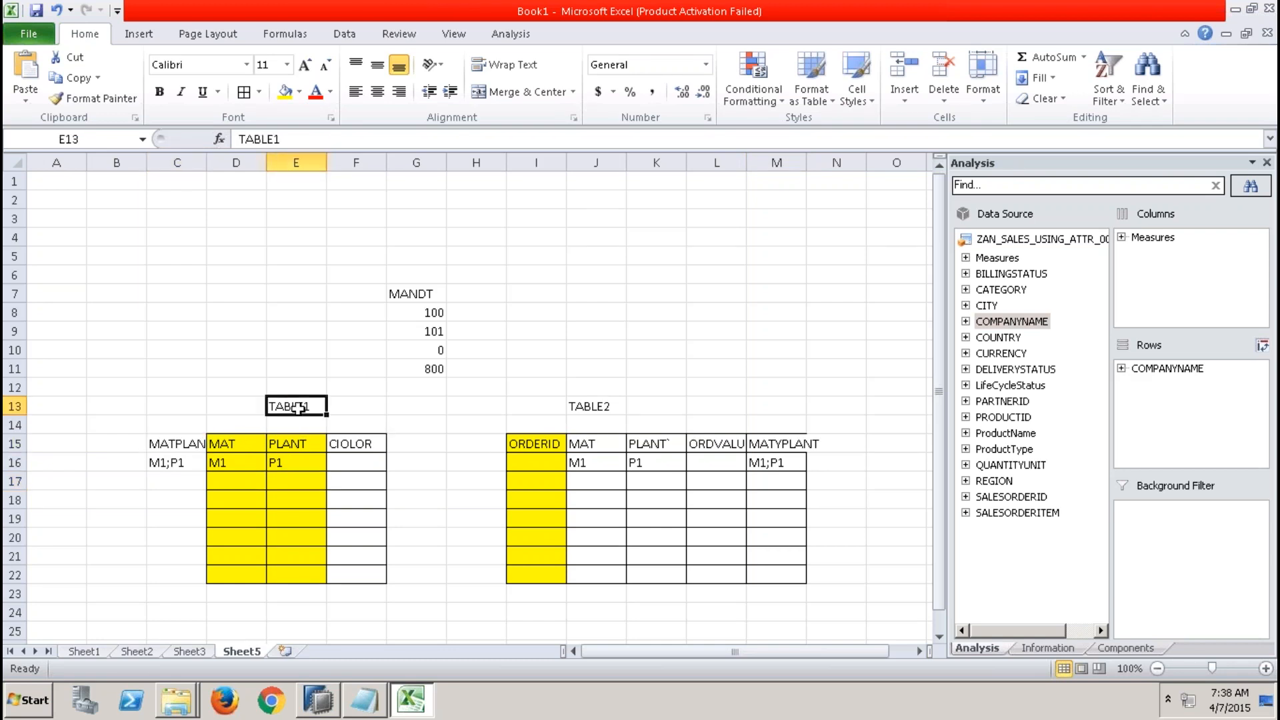
click(200, 443)
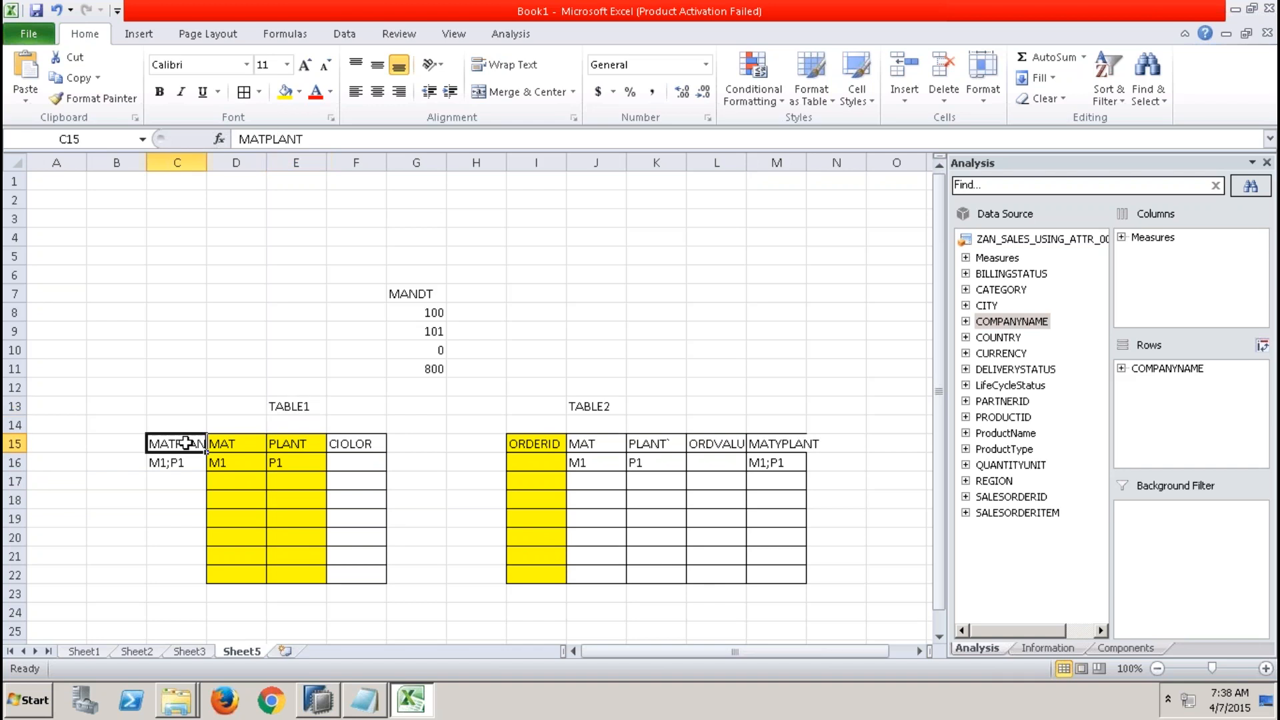
click(782, 444)
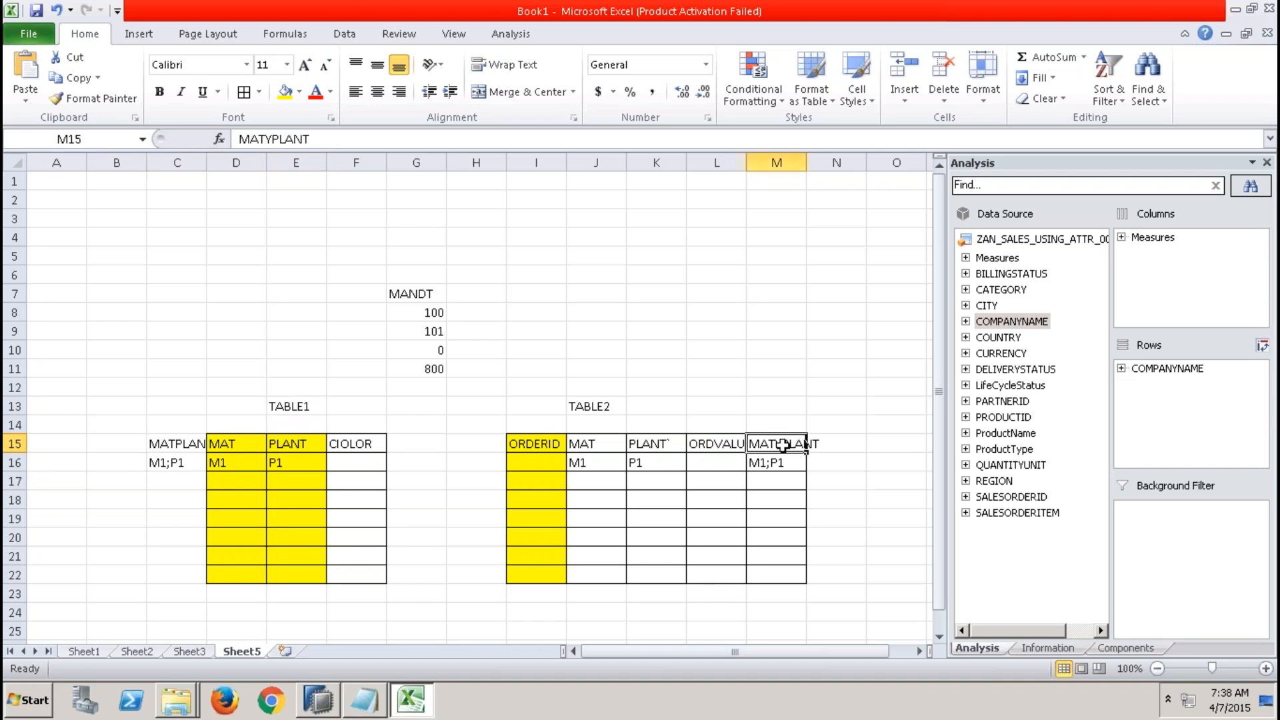
click(182, 460)
click(790, 464)
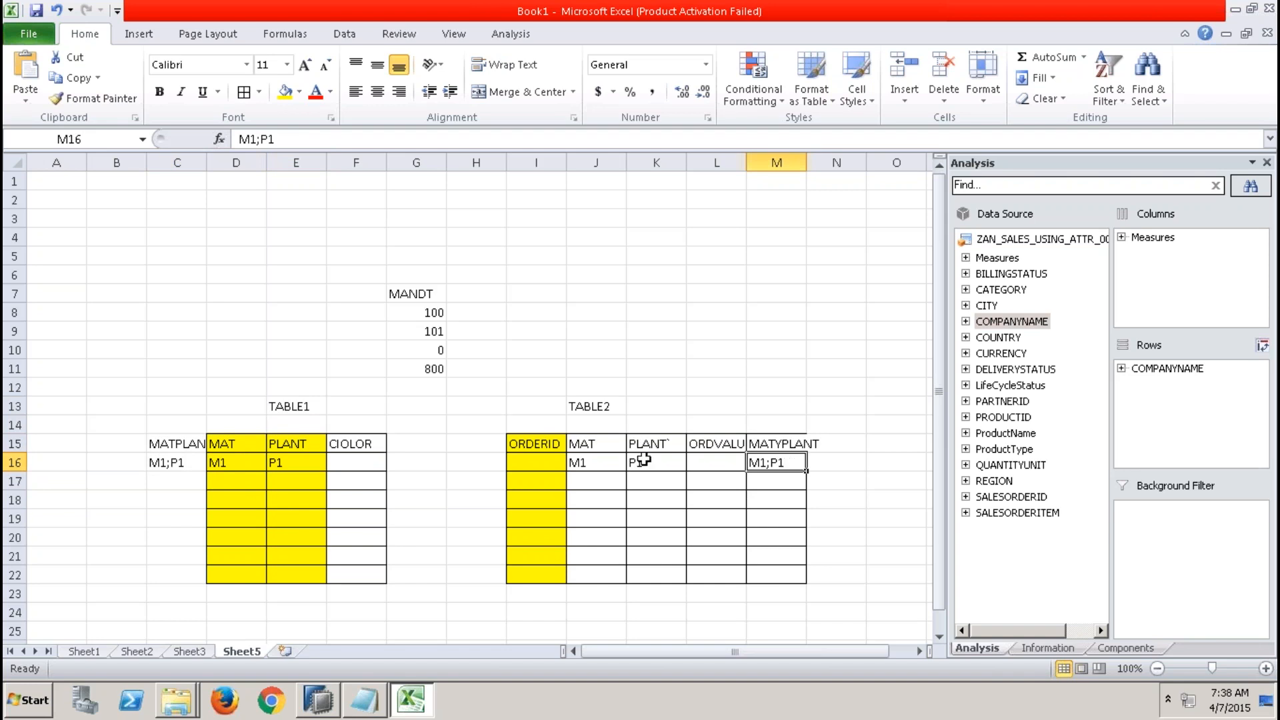
drag(608, 446, 651, 574)
click(600, 442)
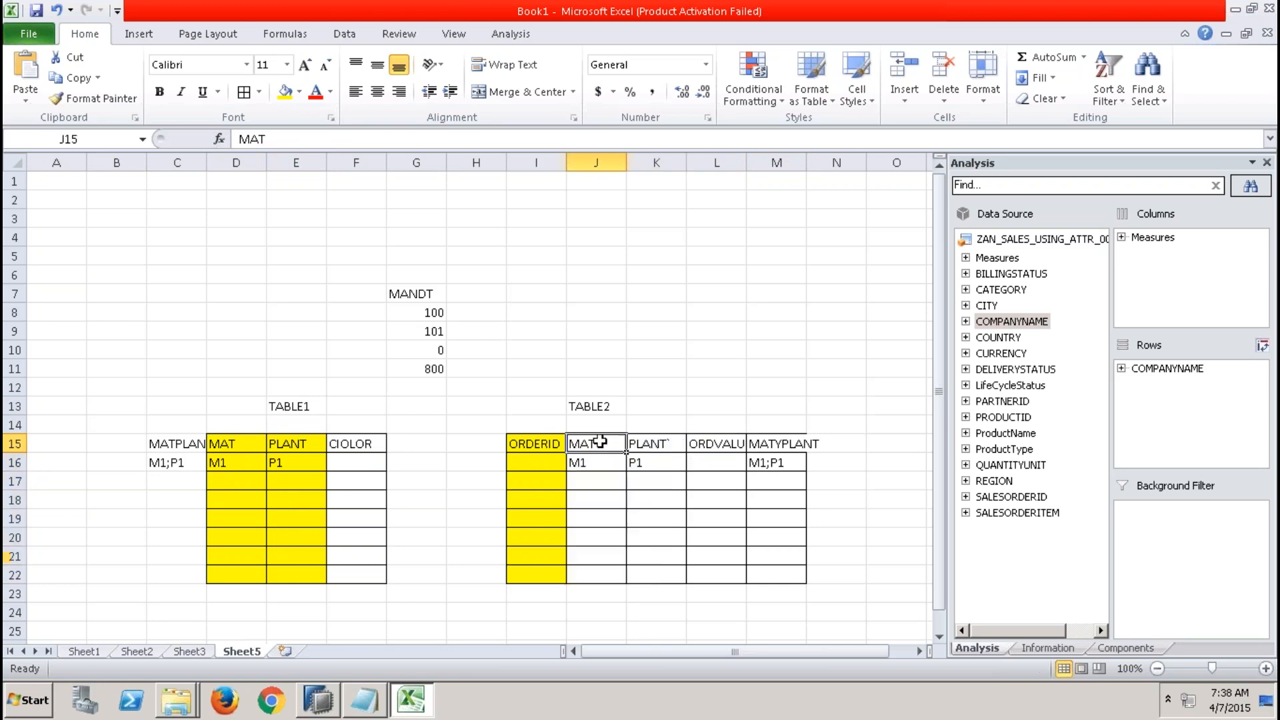
drag(600, 441, 651, 579)
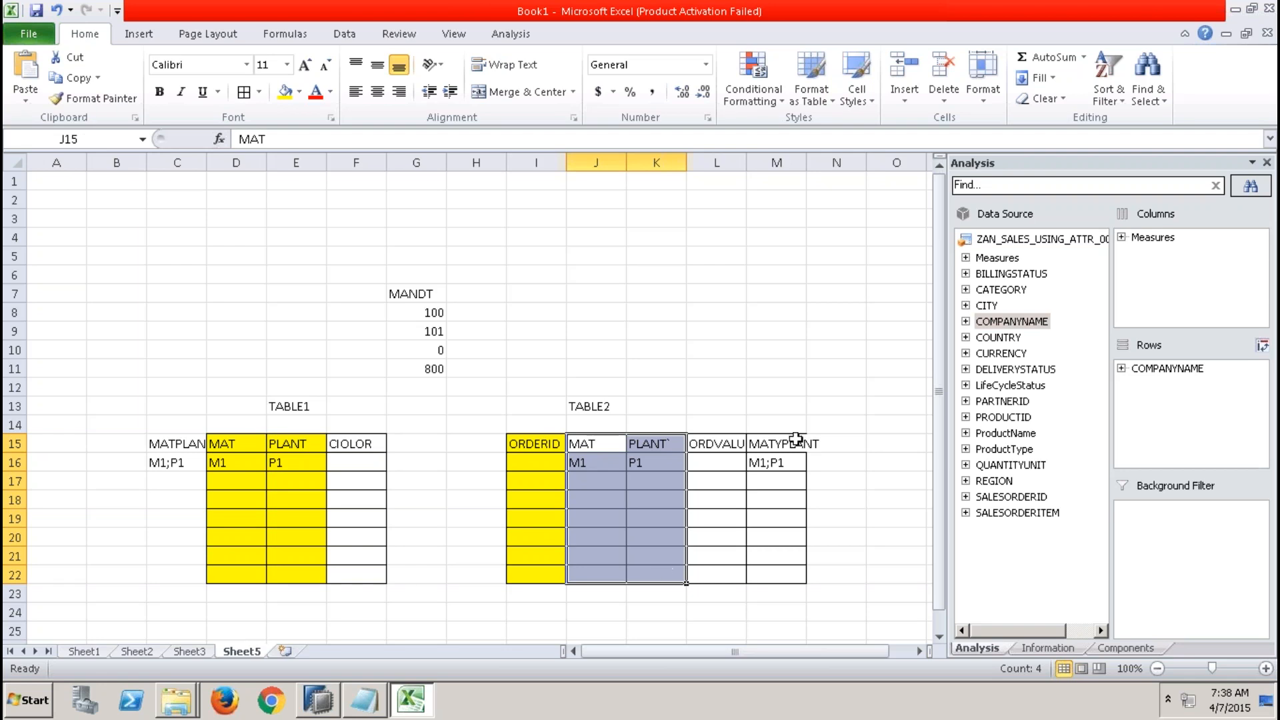
drag(794, 440, 788, 575)
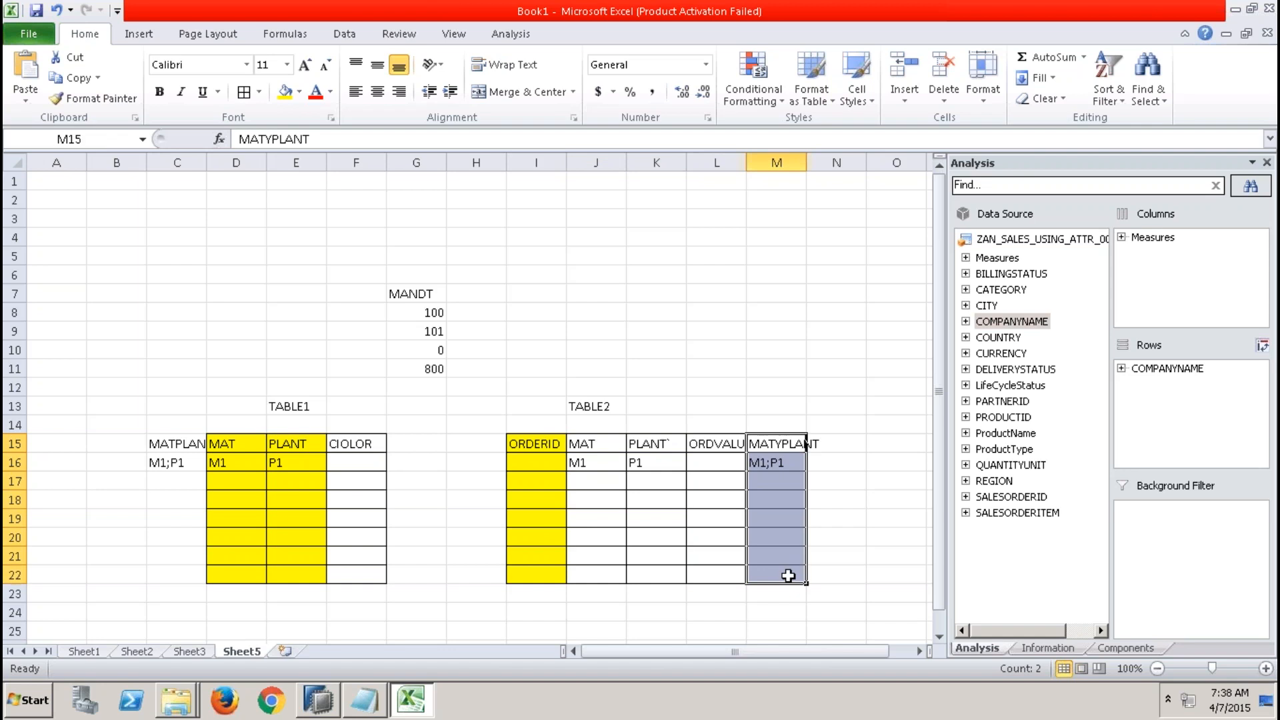
Switch to SAP HANA Studio and inspect the Data Foundation join of the ZAT_MATPLANT attribute view, returning to Semantics.
click(319, 701)
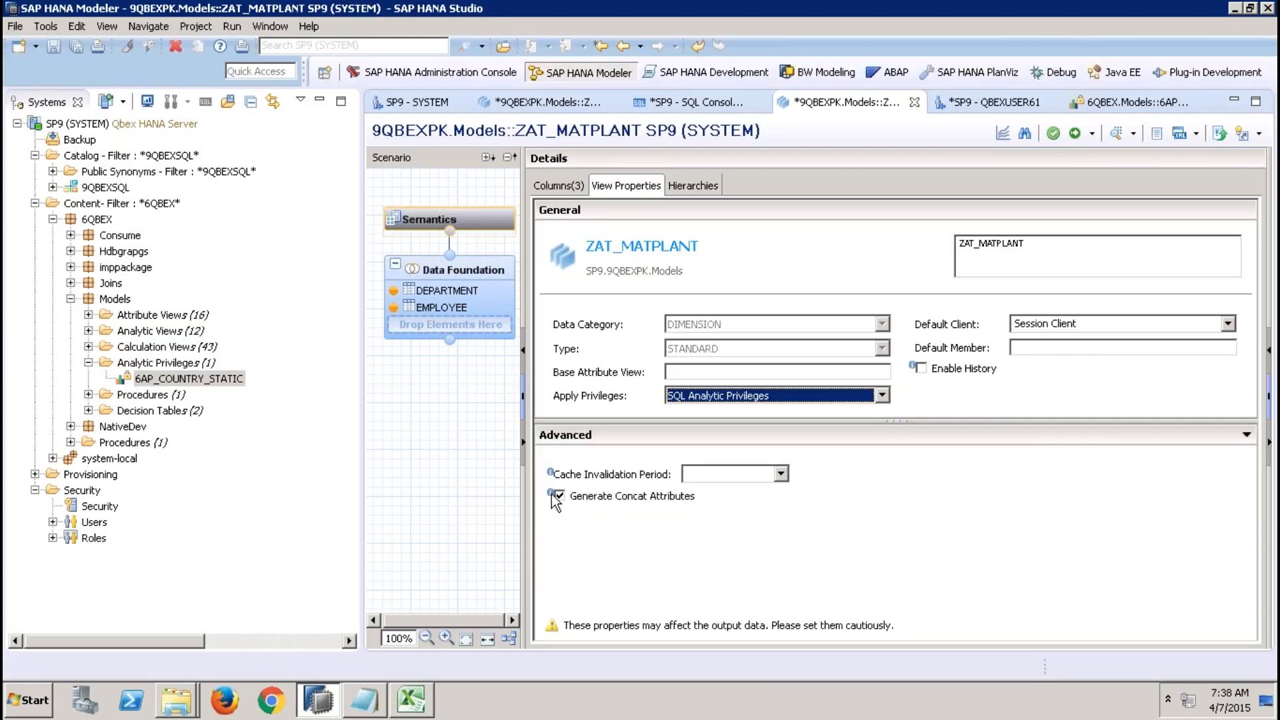
mouse_move(555, 501)
click(499, 273)
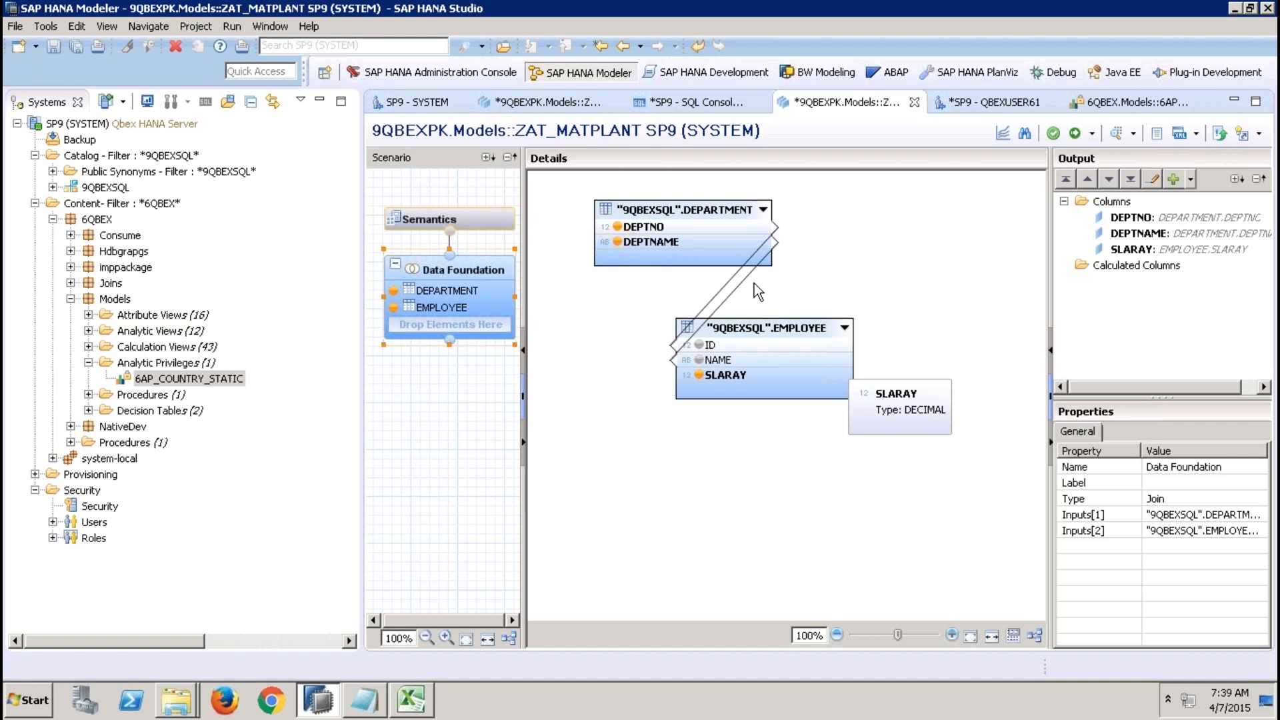
click(487, 230)
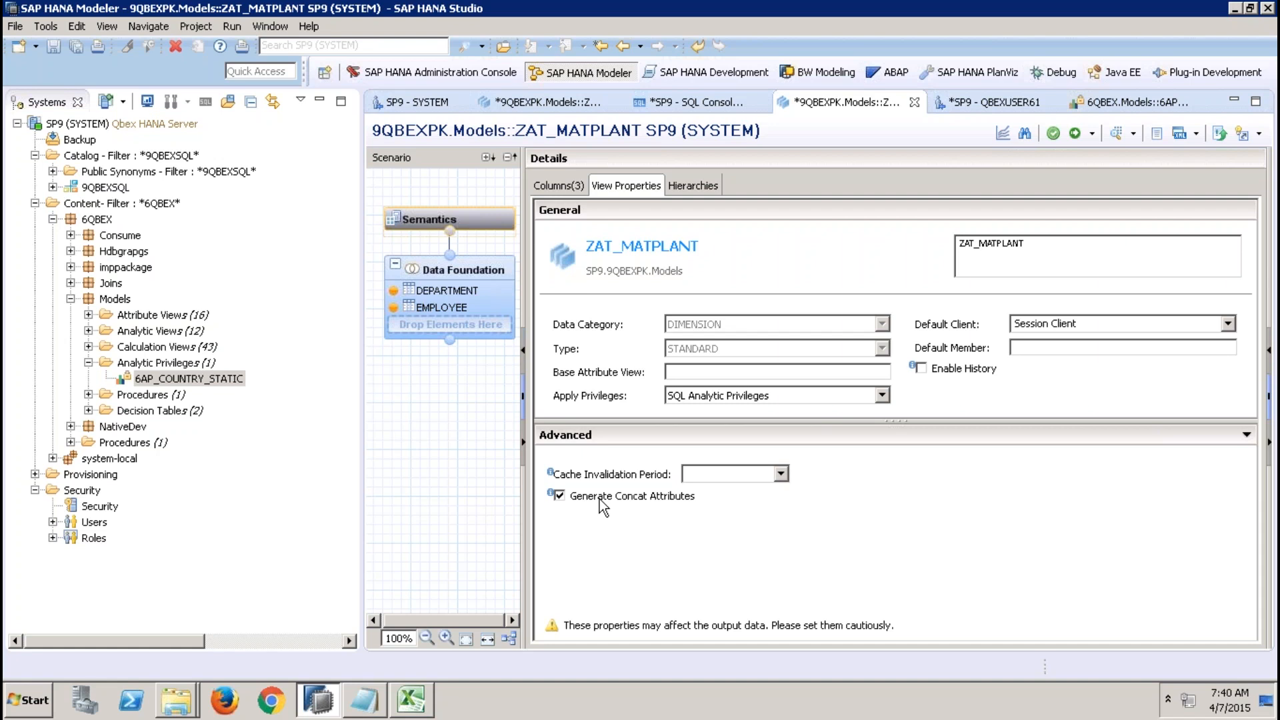
Clear the Key flag on the DEPTNO column in ZAT_MATPLANT's column list.
mouse_move(863, 10)
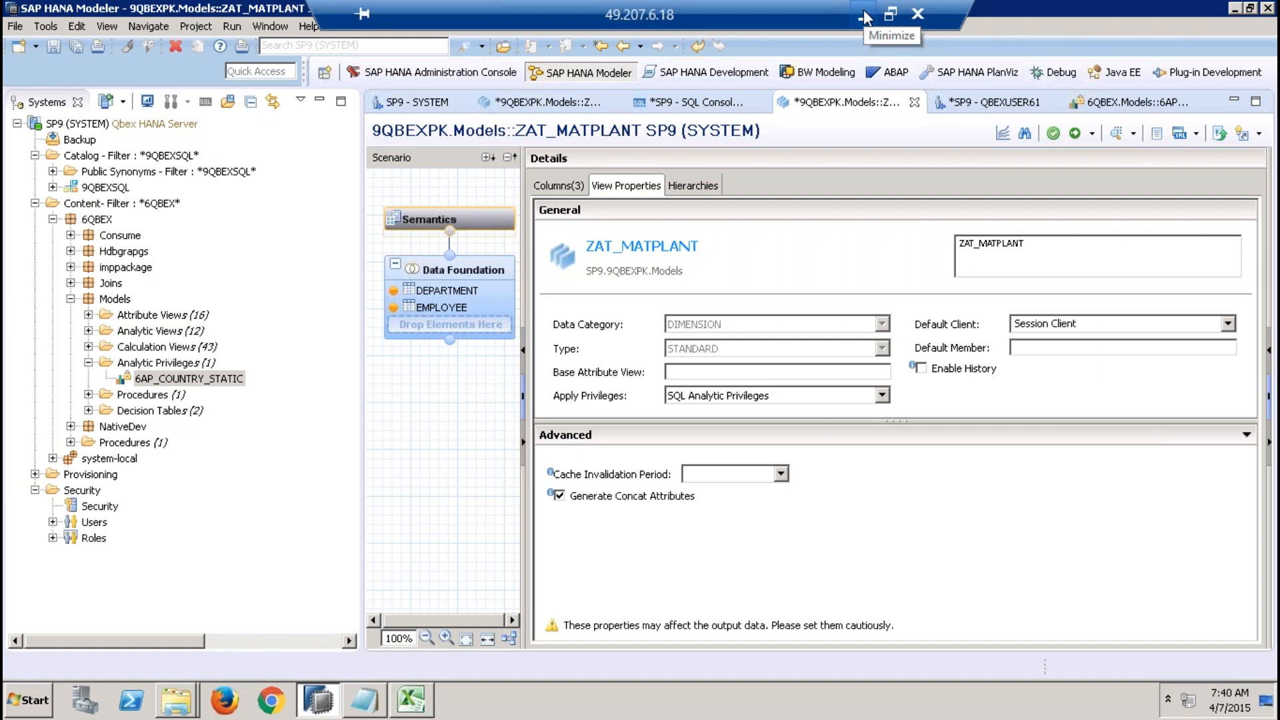
click(573, 186)
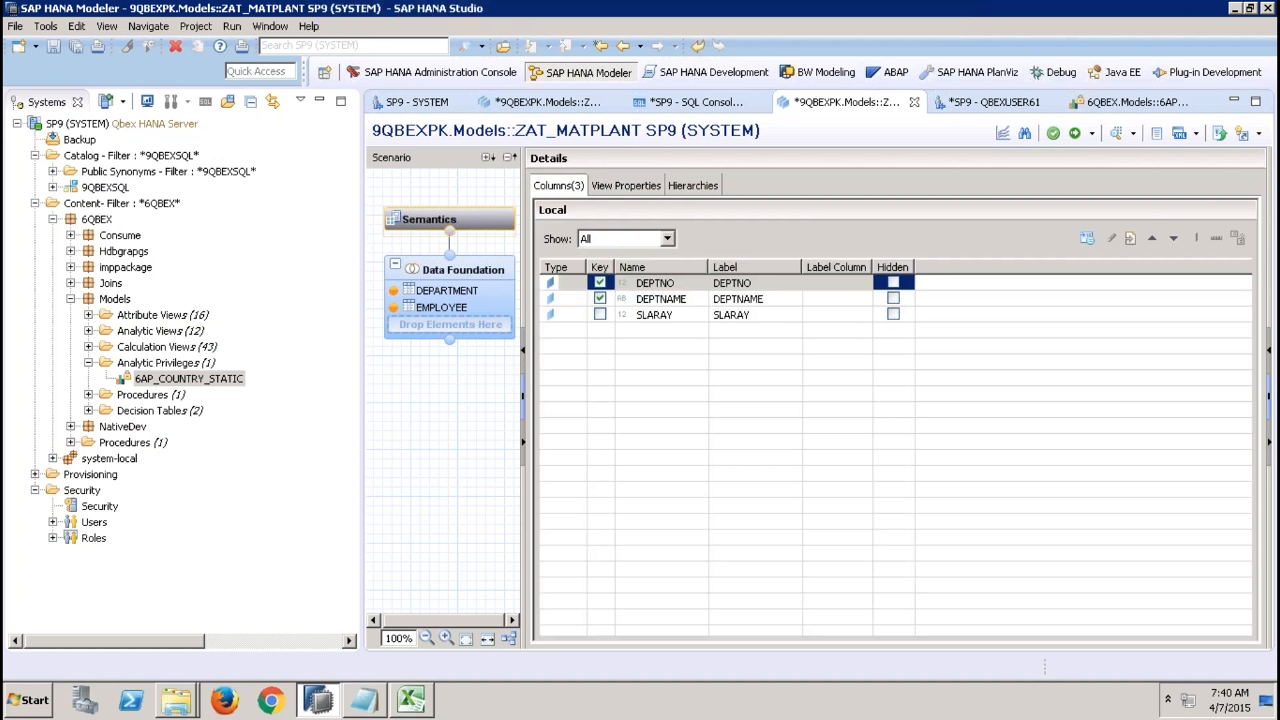
click(600, 282)
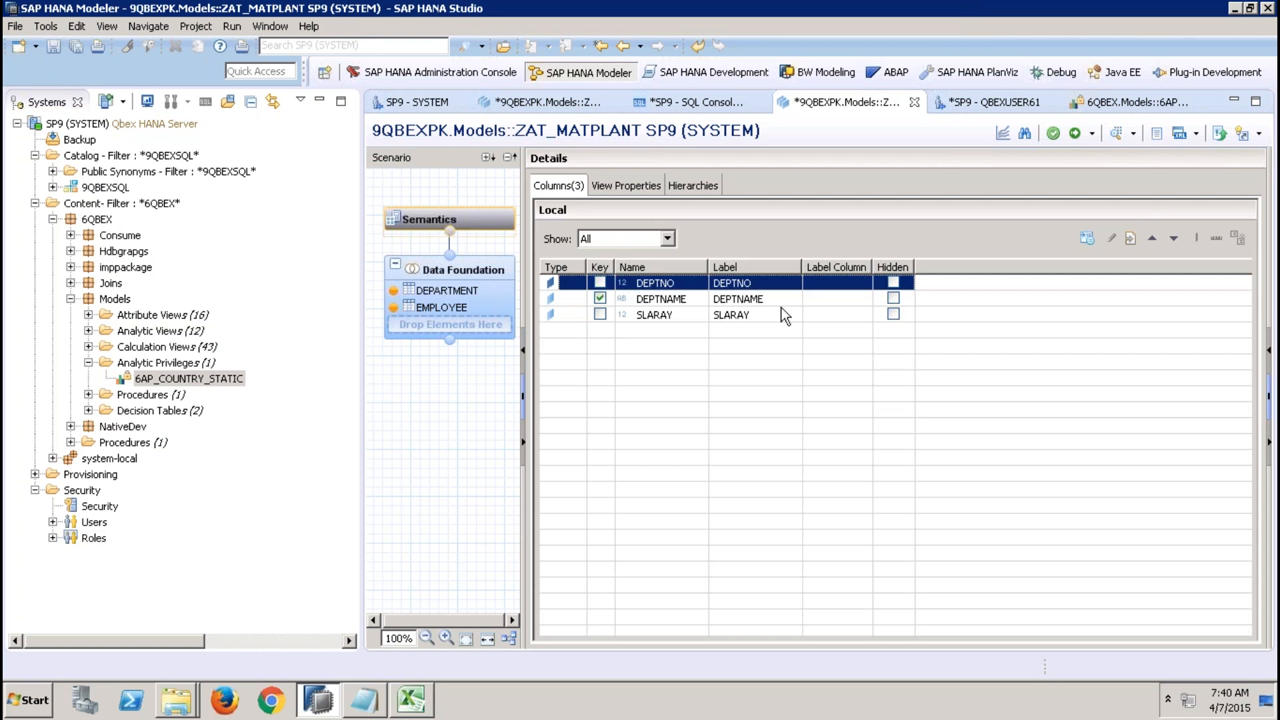
click(892, 283)
Close all open editors, cancelling the save of the SQL console script.
click(705, 103)
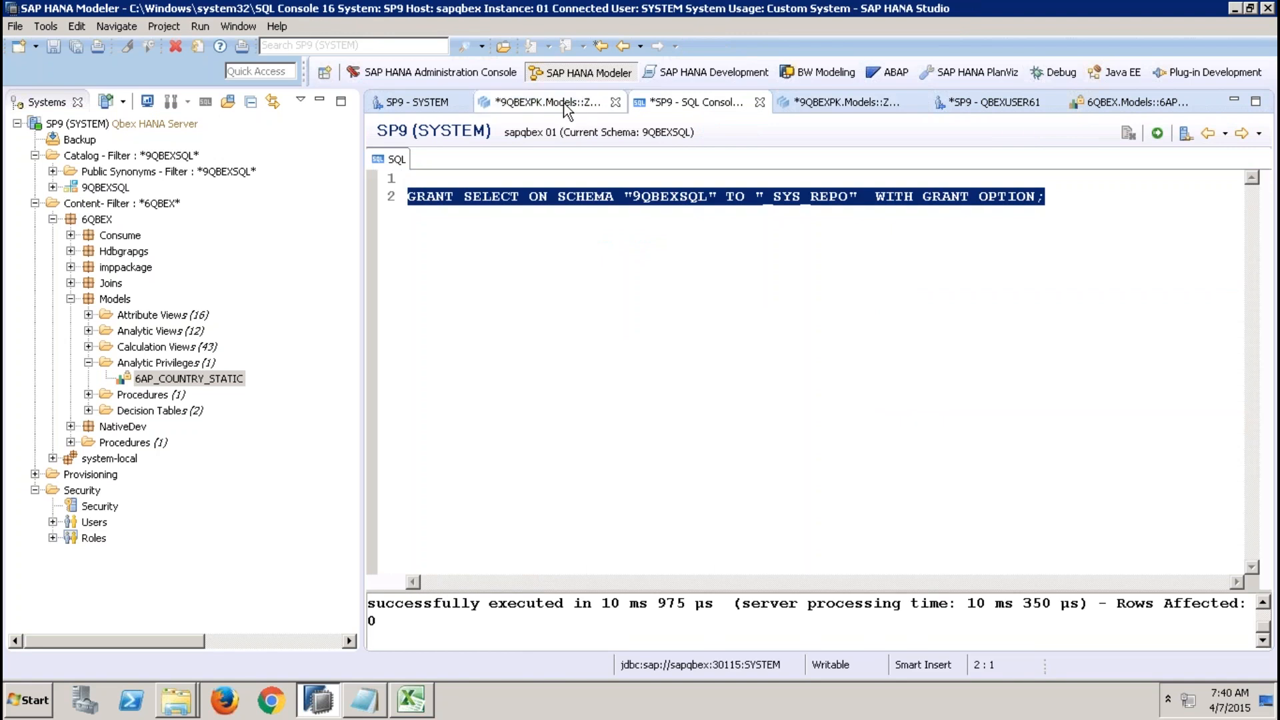
click(563, 103)
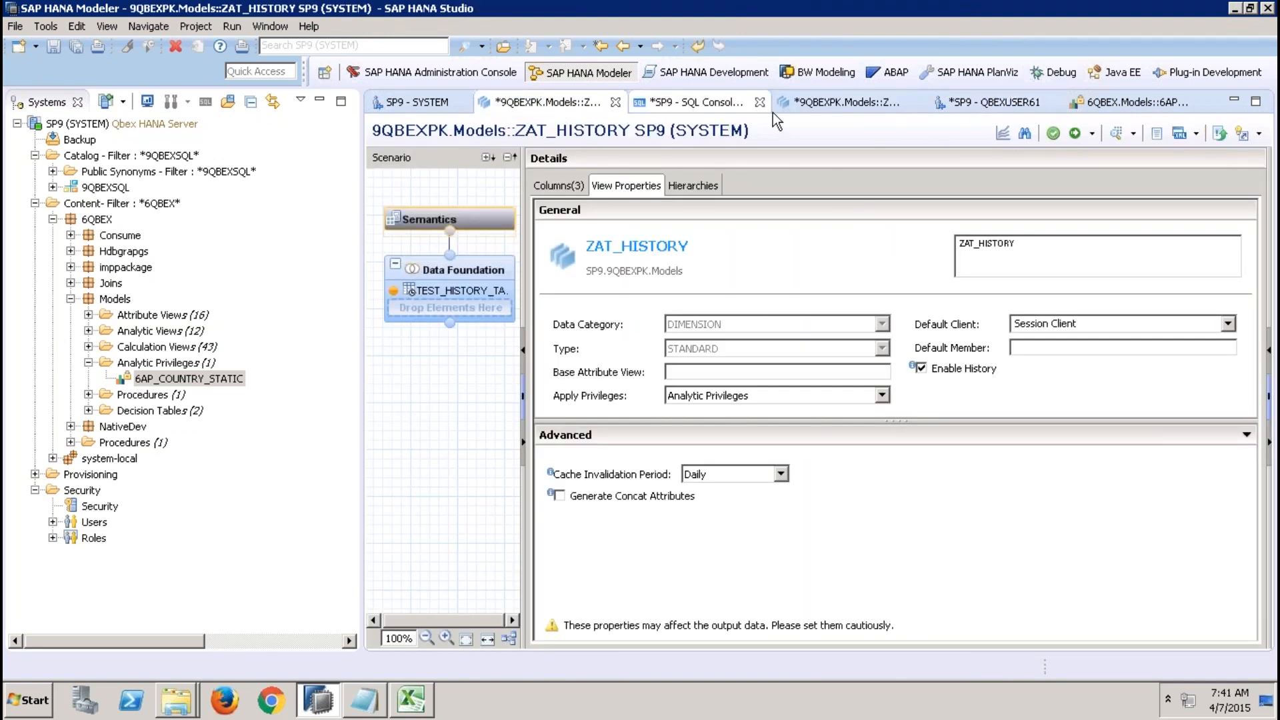
right_click(799, 107)
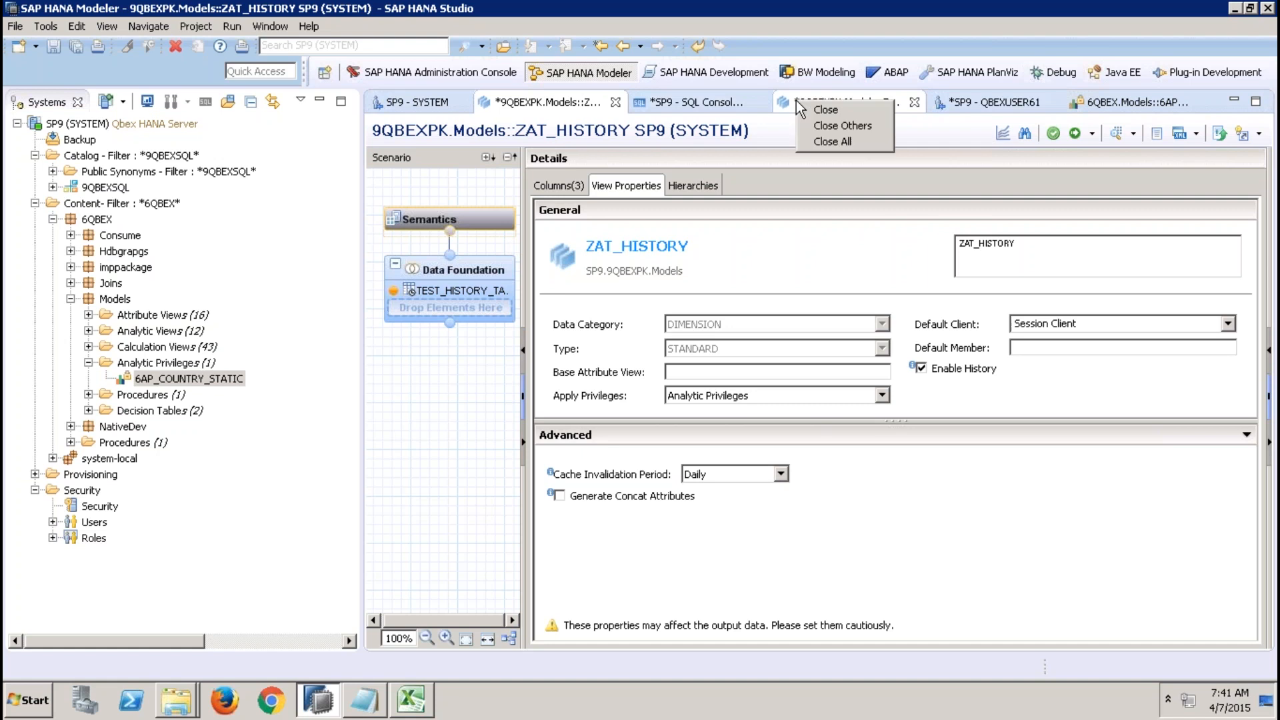
click(838, 142)
click(690, 445)
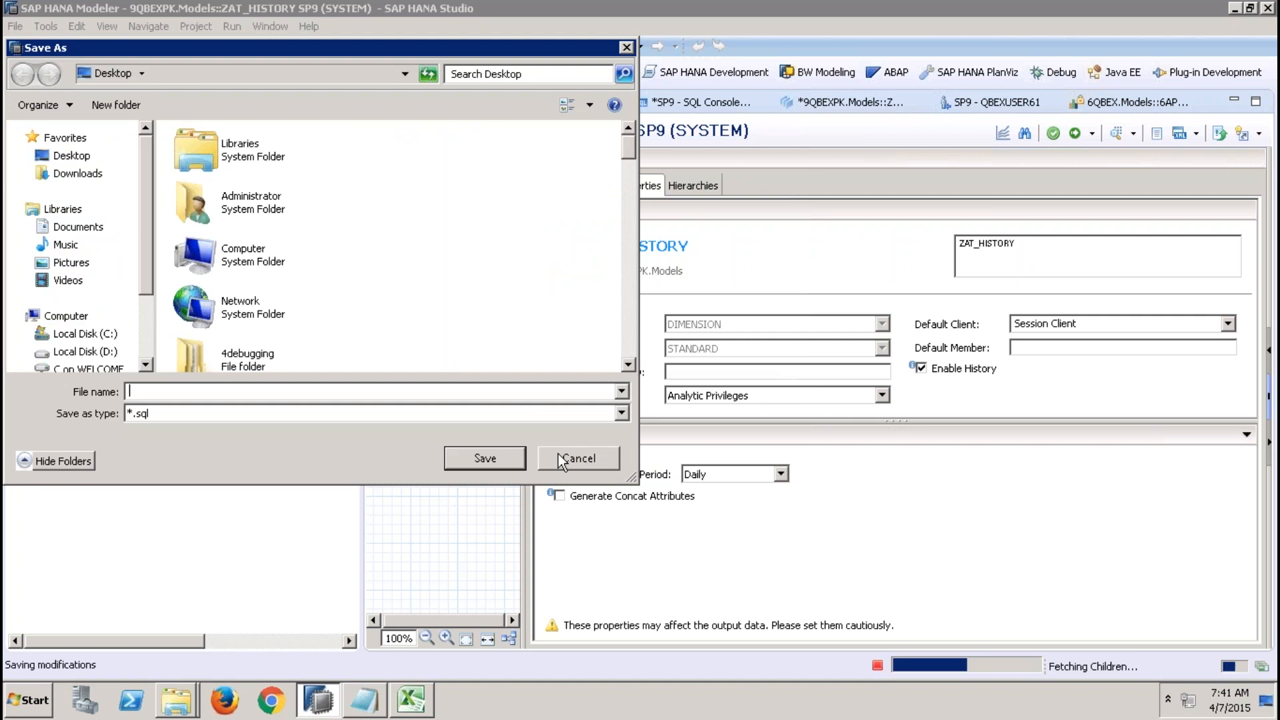
Cancel the file save and close the remaining editors, discarding changes to ZAT_MATPLANT and the SQL console.
click(558, 453)
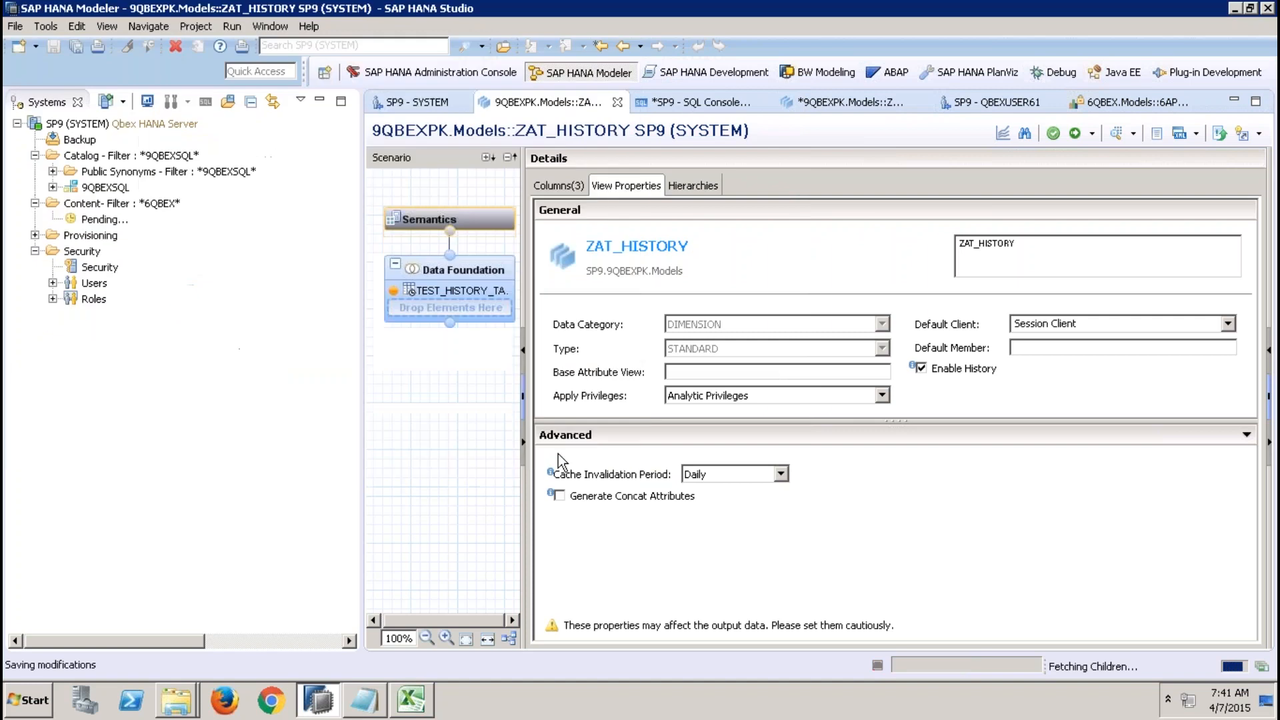
click(1158, 100)
click(1205, 102)
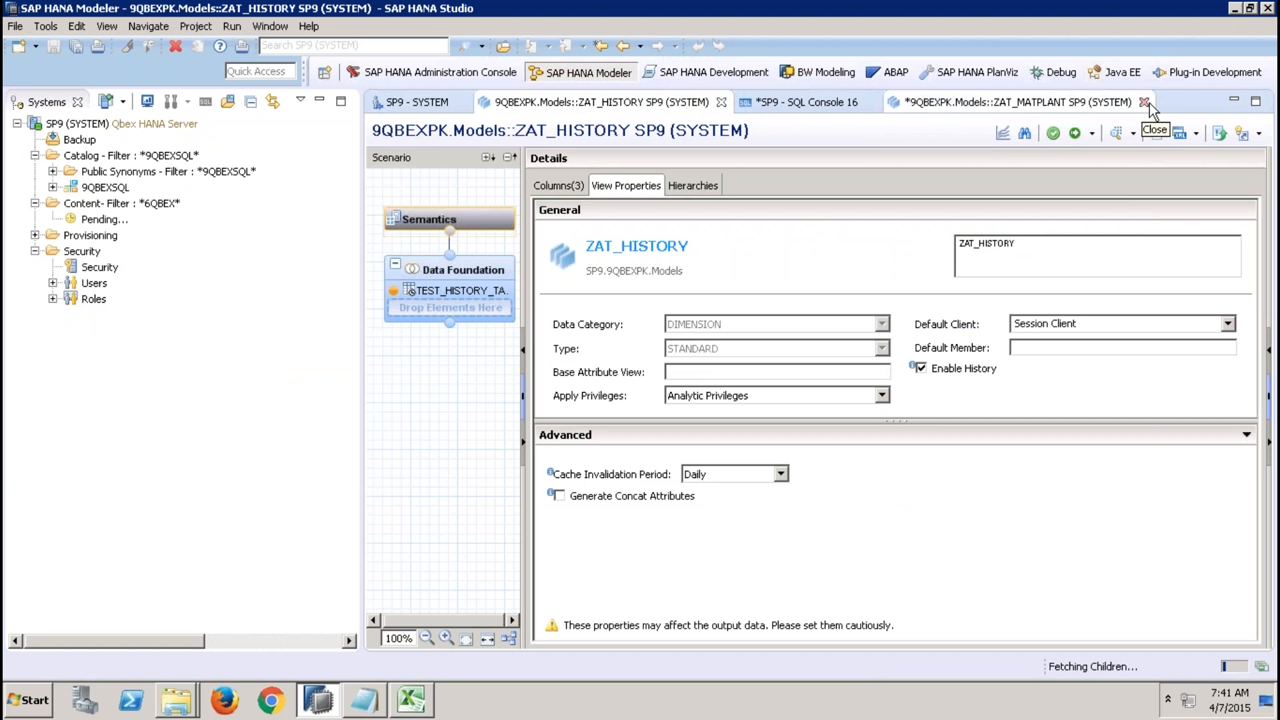
click(1144, 102)
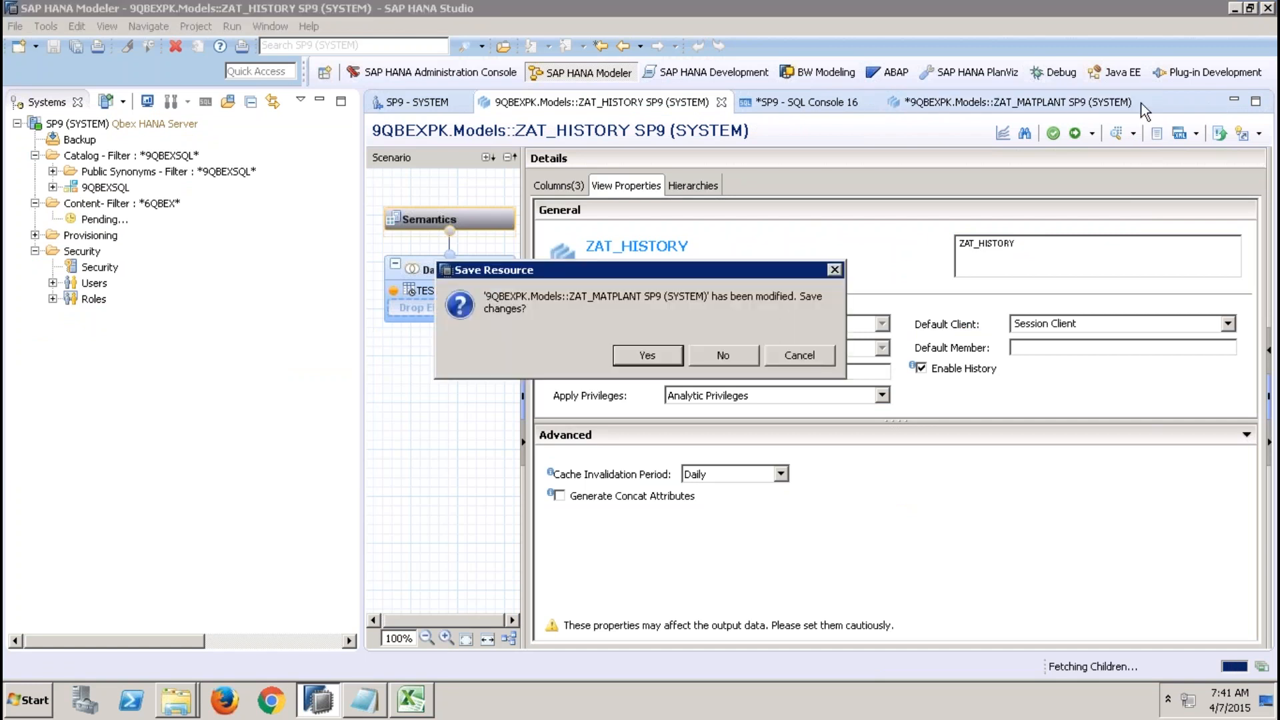
click(730, 354)
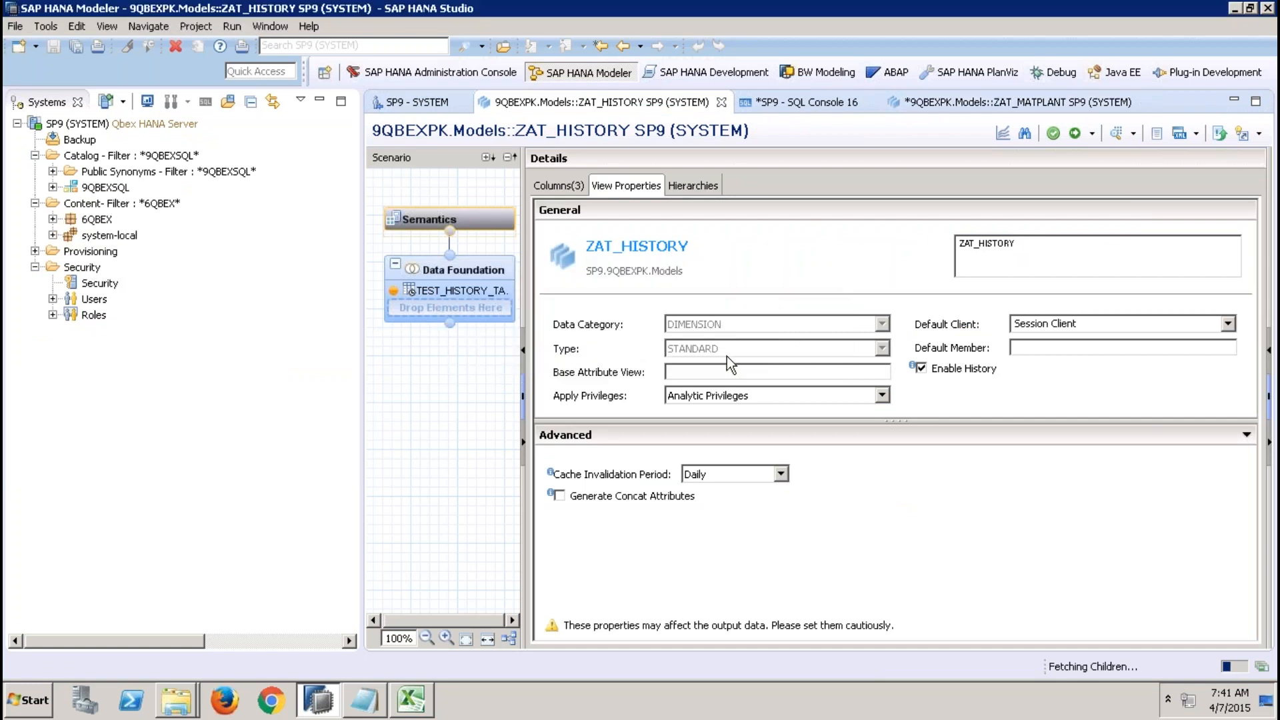
click(721, 102)
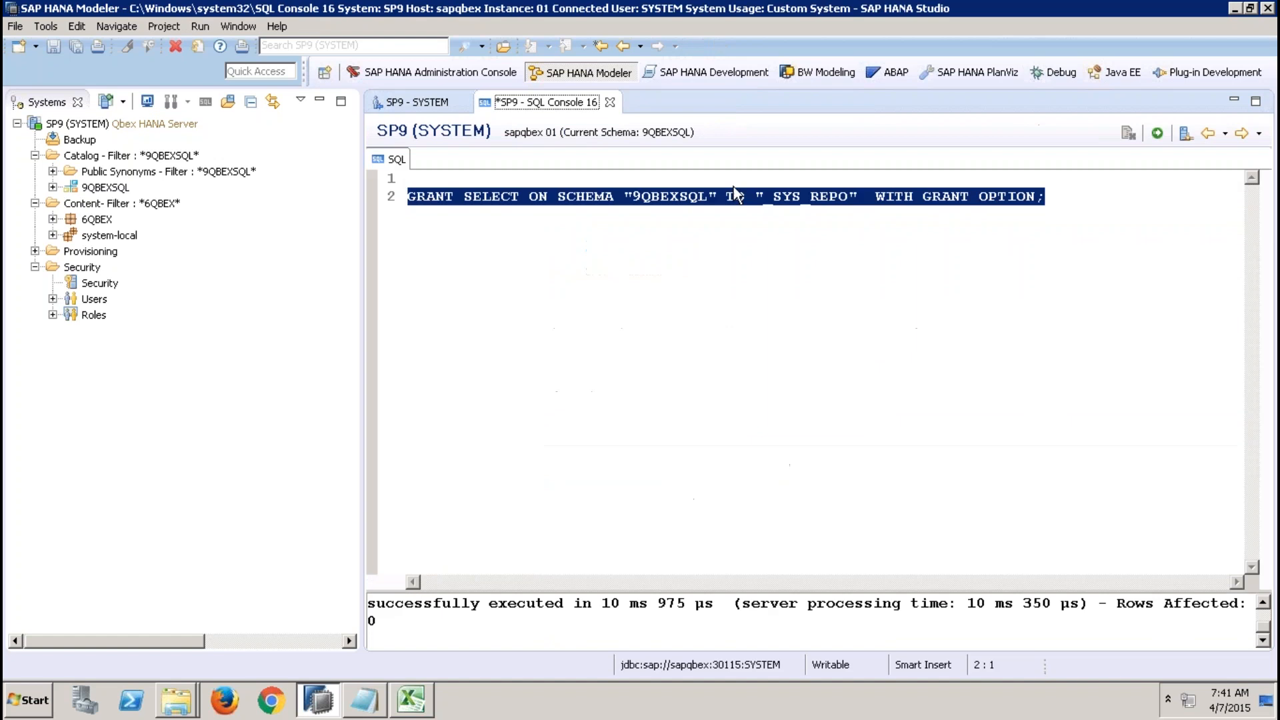
click(609, 102)
click(704, 350)
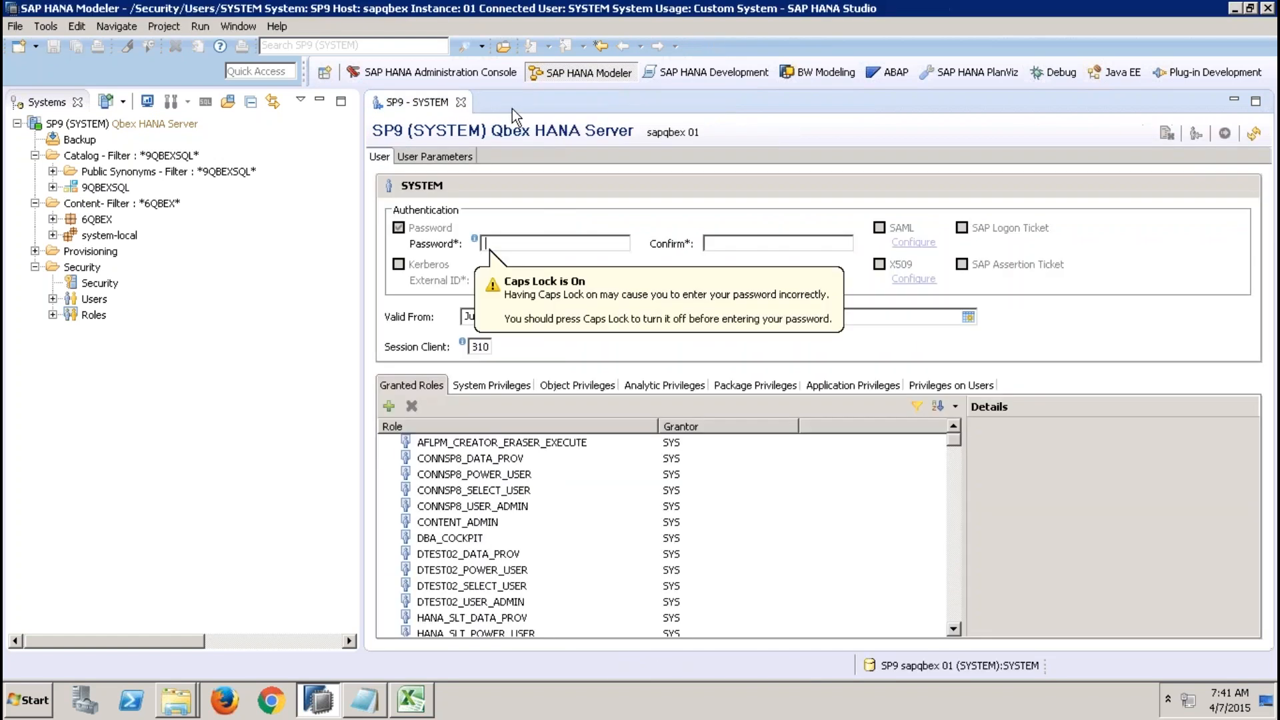
click(460, 102)
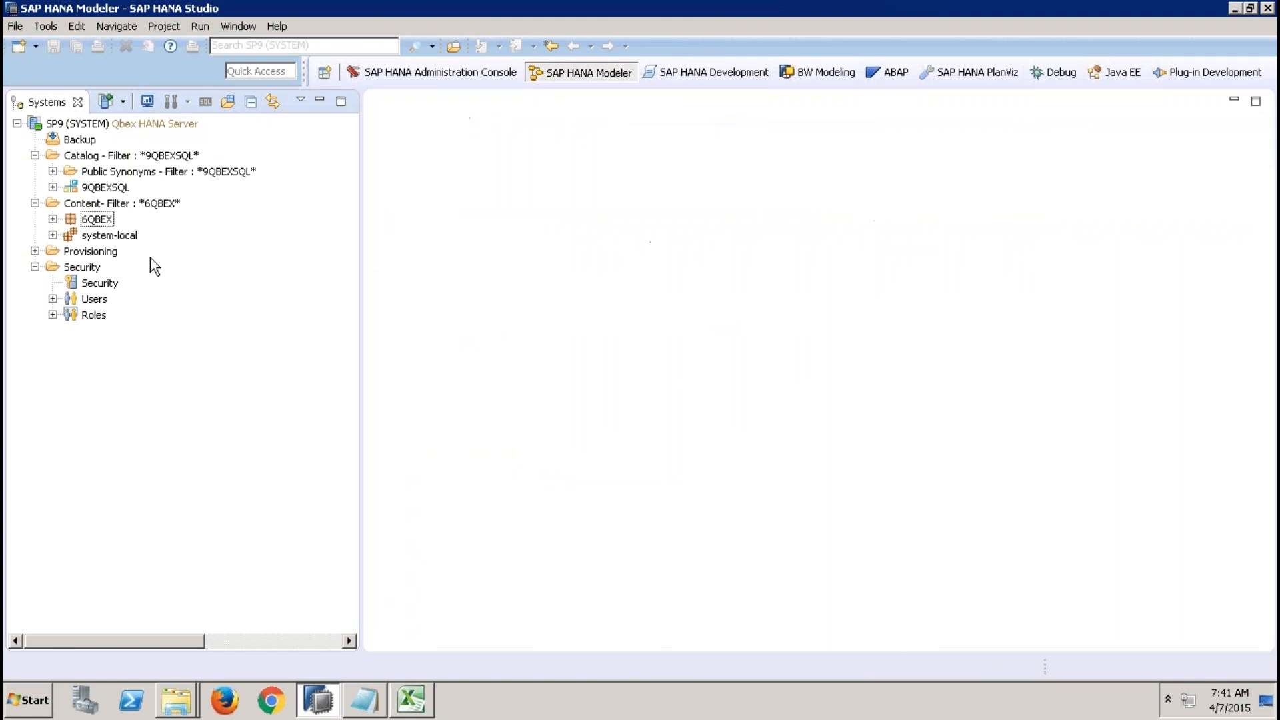
Change the Content package filter to 9QBEX.
right_click(105, 206)
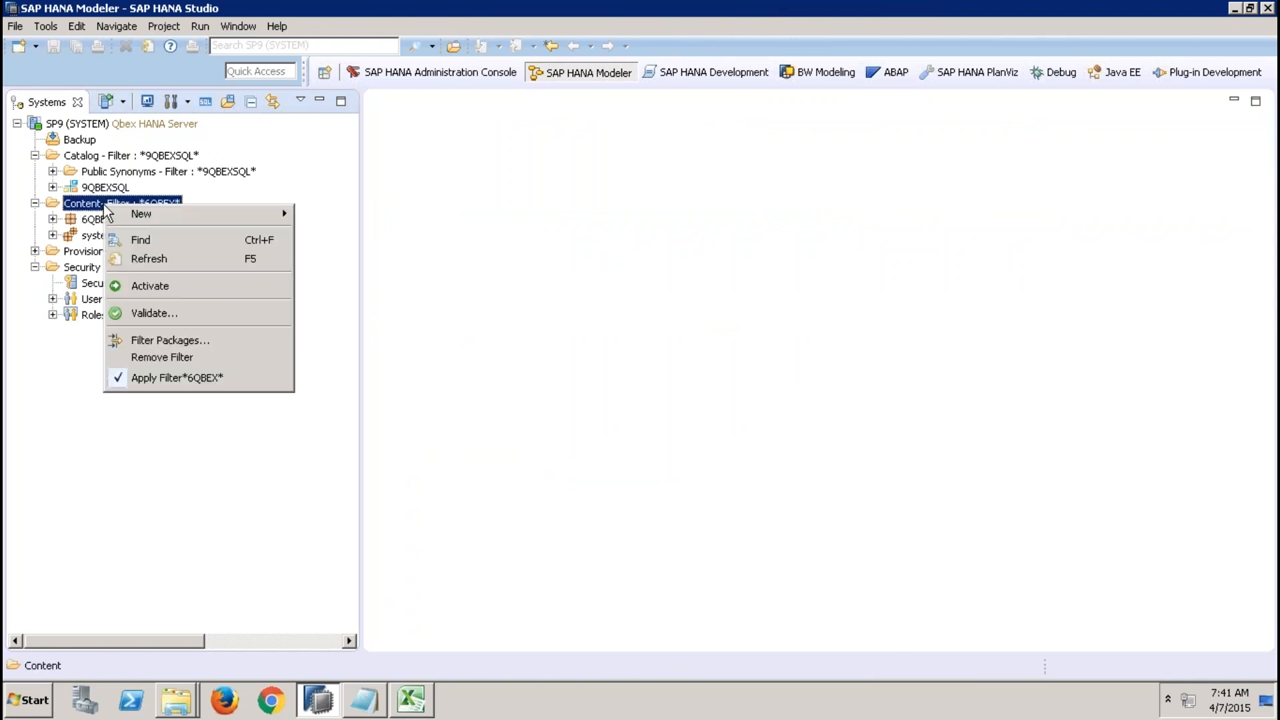
click(154, 346)
text(9)
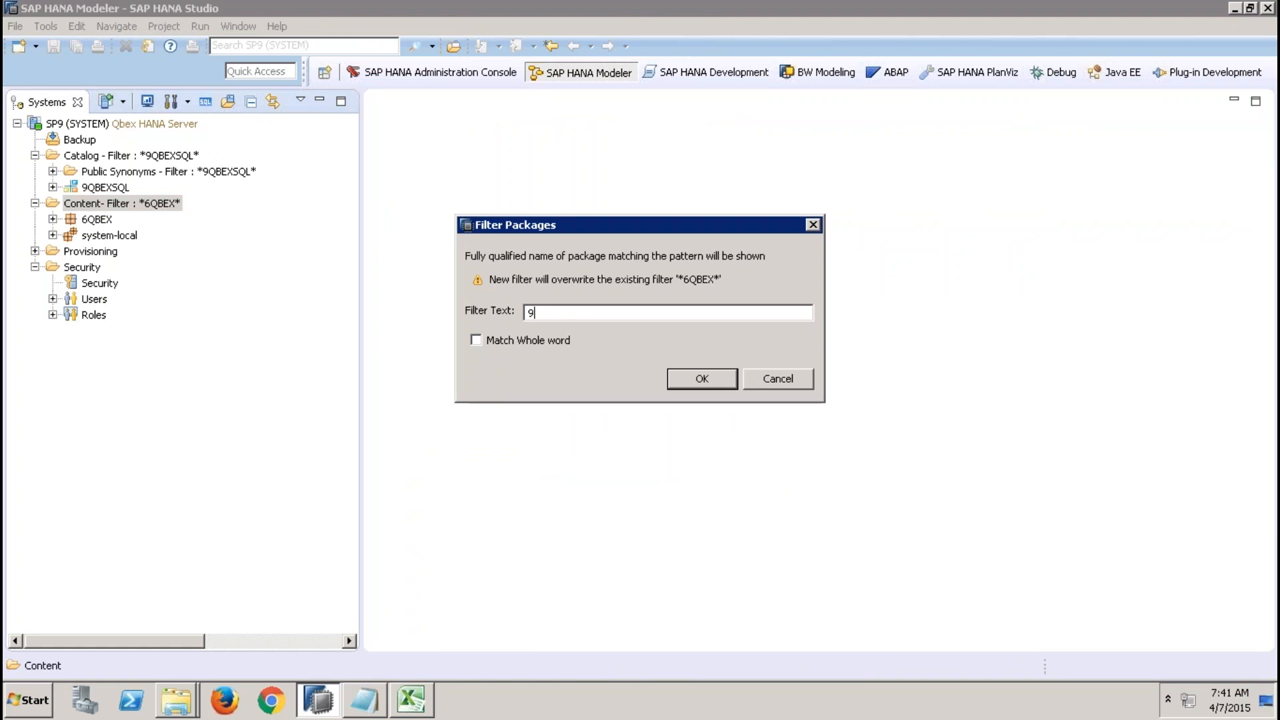
text(QBEX)
key(Return)
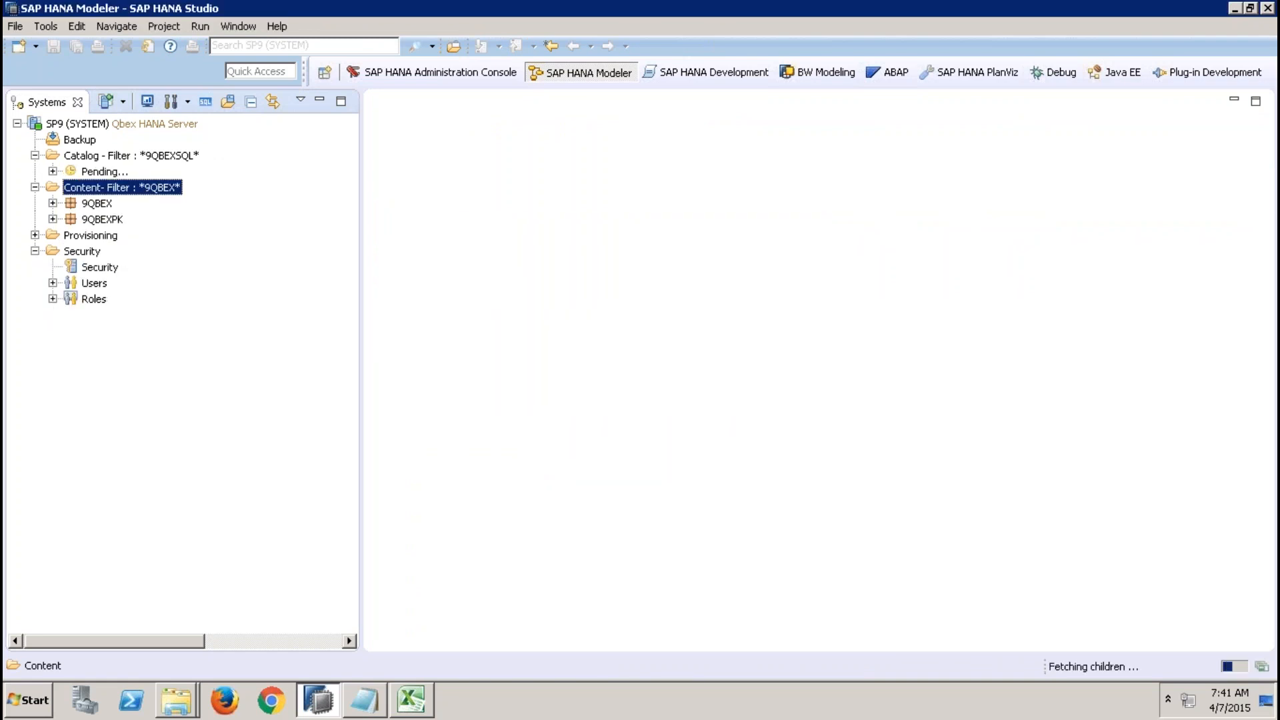
Expand 9QBEXPK's Models attribute views and open ZAT_BP_001.
click(53, 218)
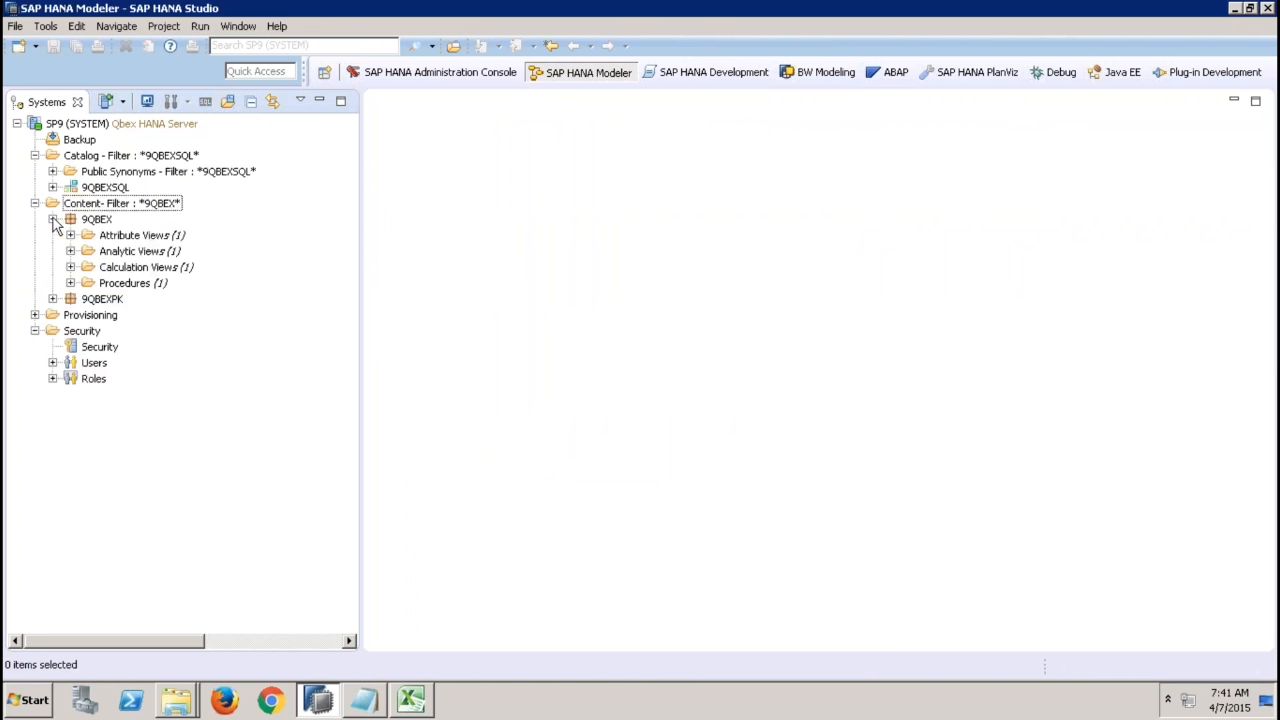
click(53, 219)
click(53, 234)
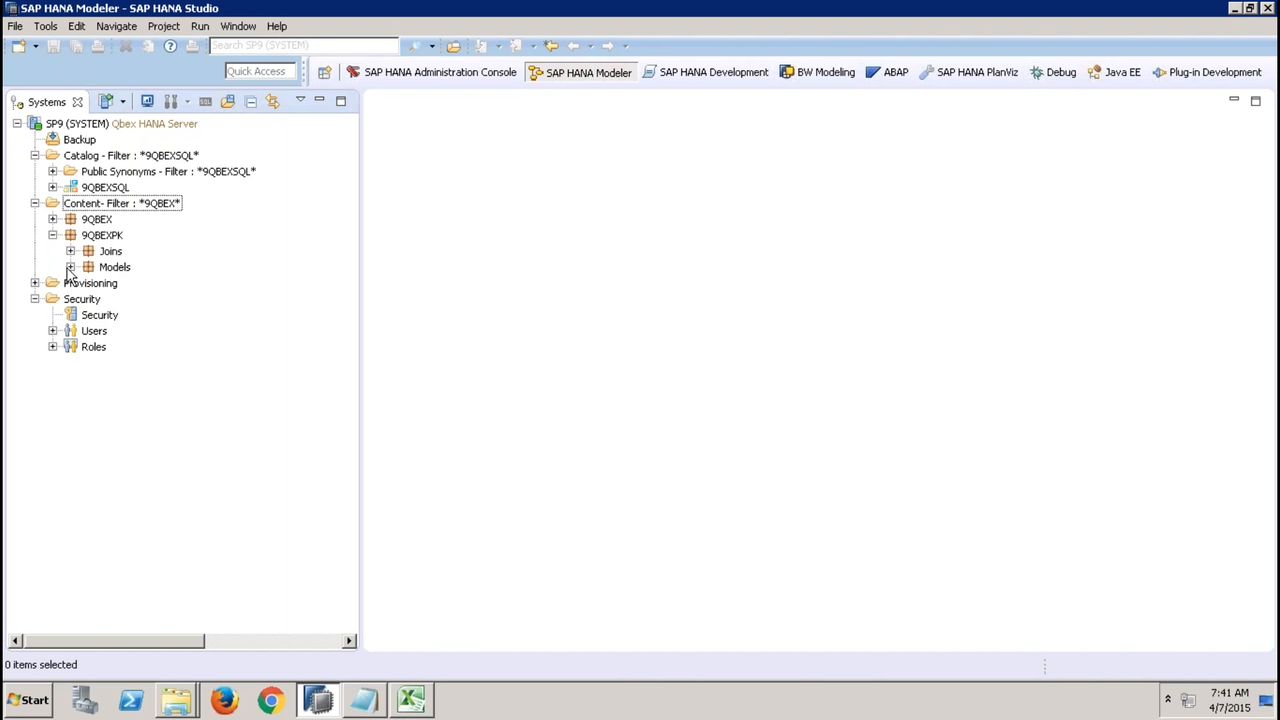
click(70, 267)
click(88, 283)
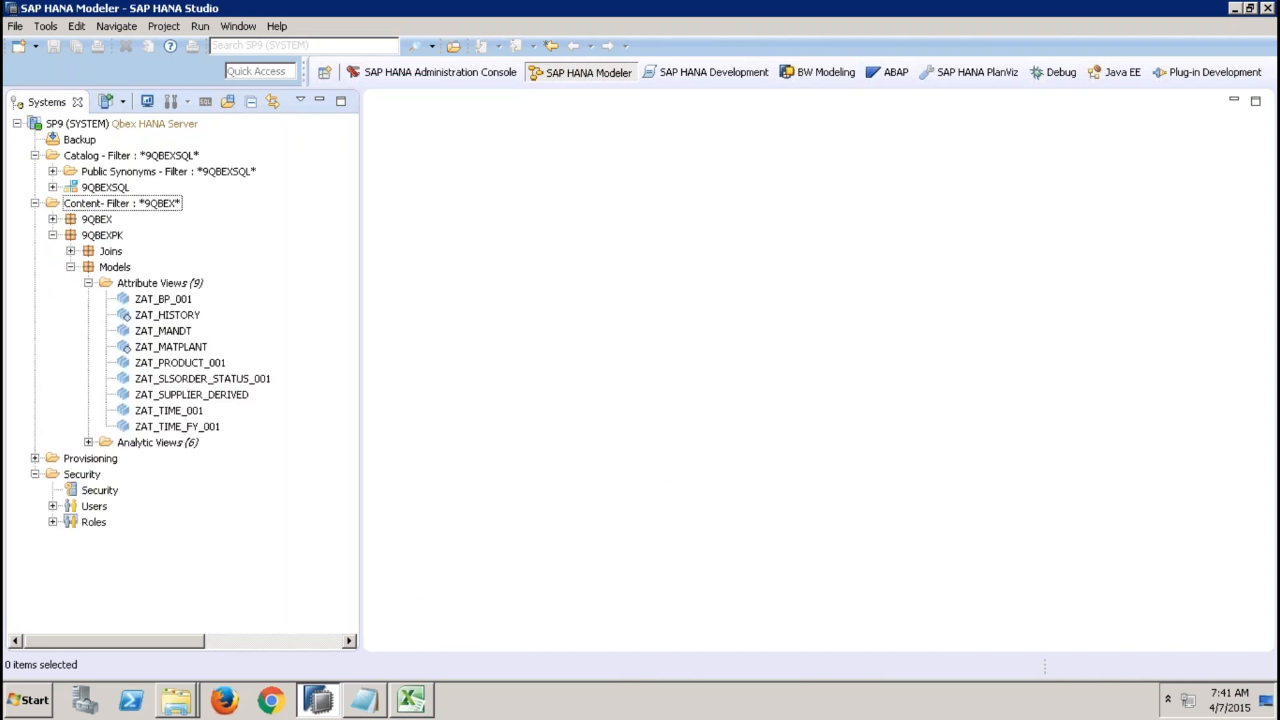
double_click(148, 300)
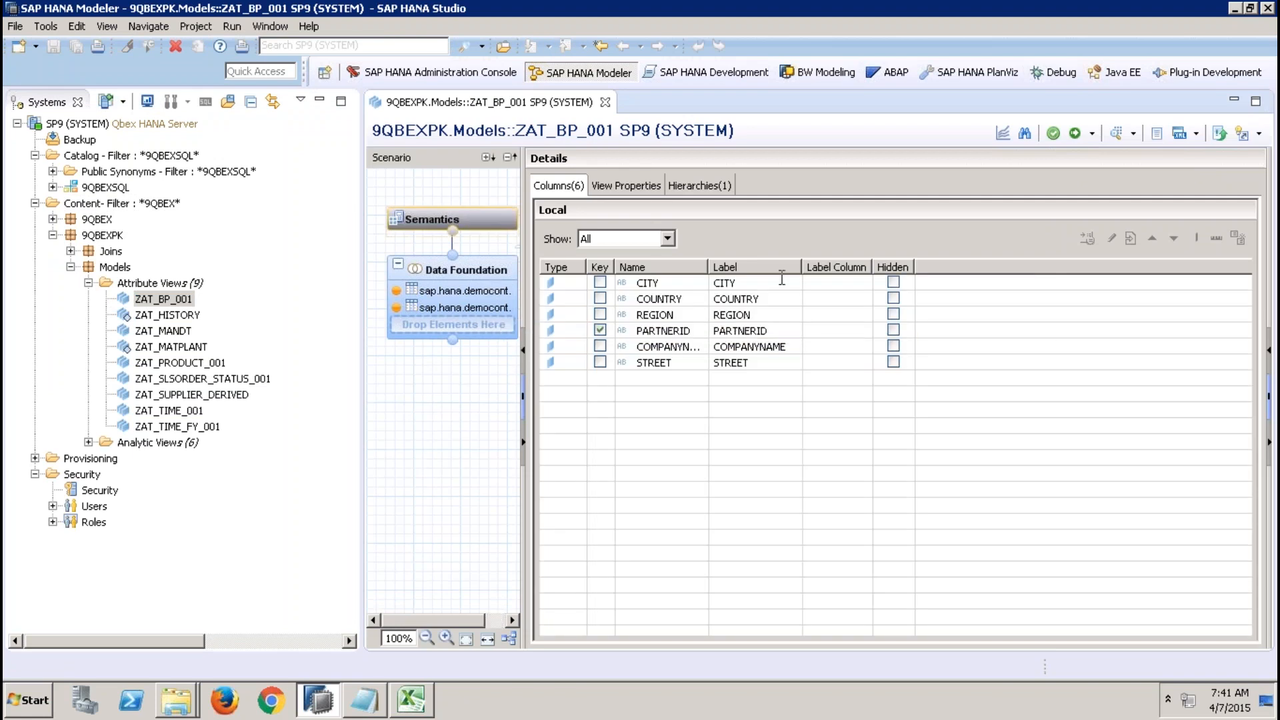
Preview ZAT_BP_001's raw data and close the preview.
click(1117, 136)
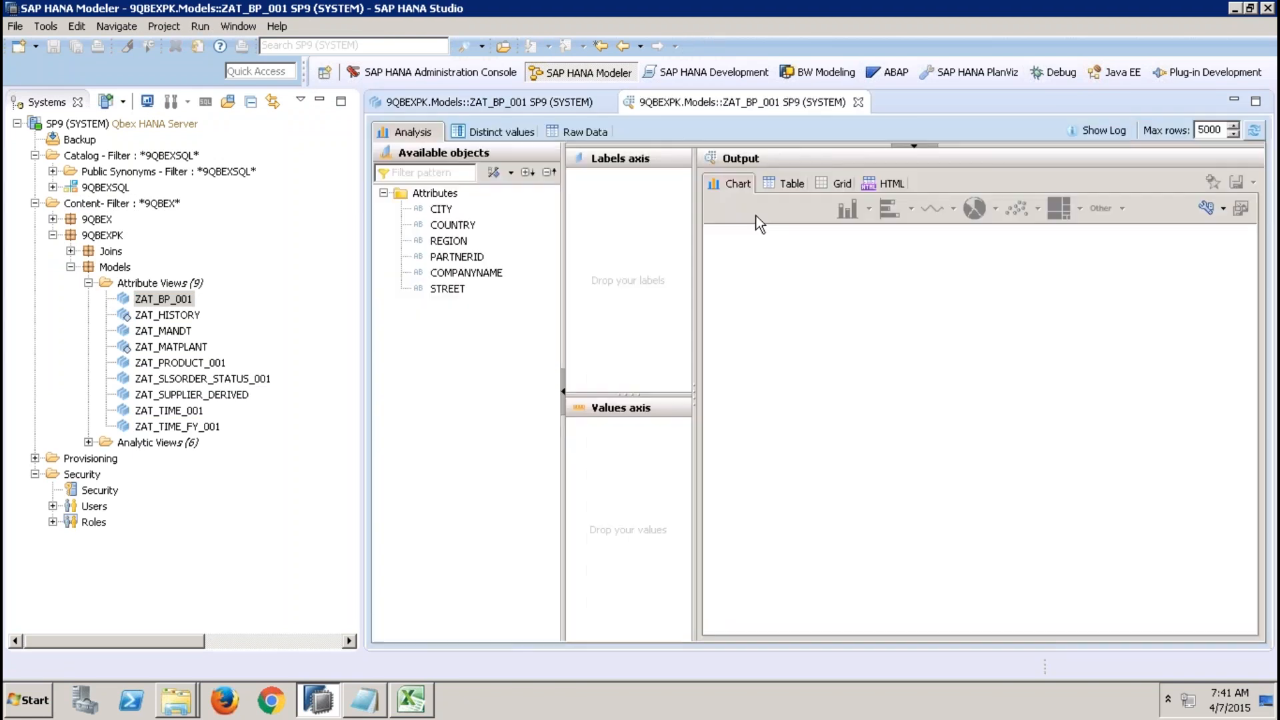
click(571, 133)
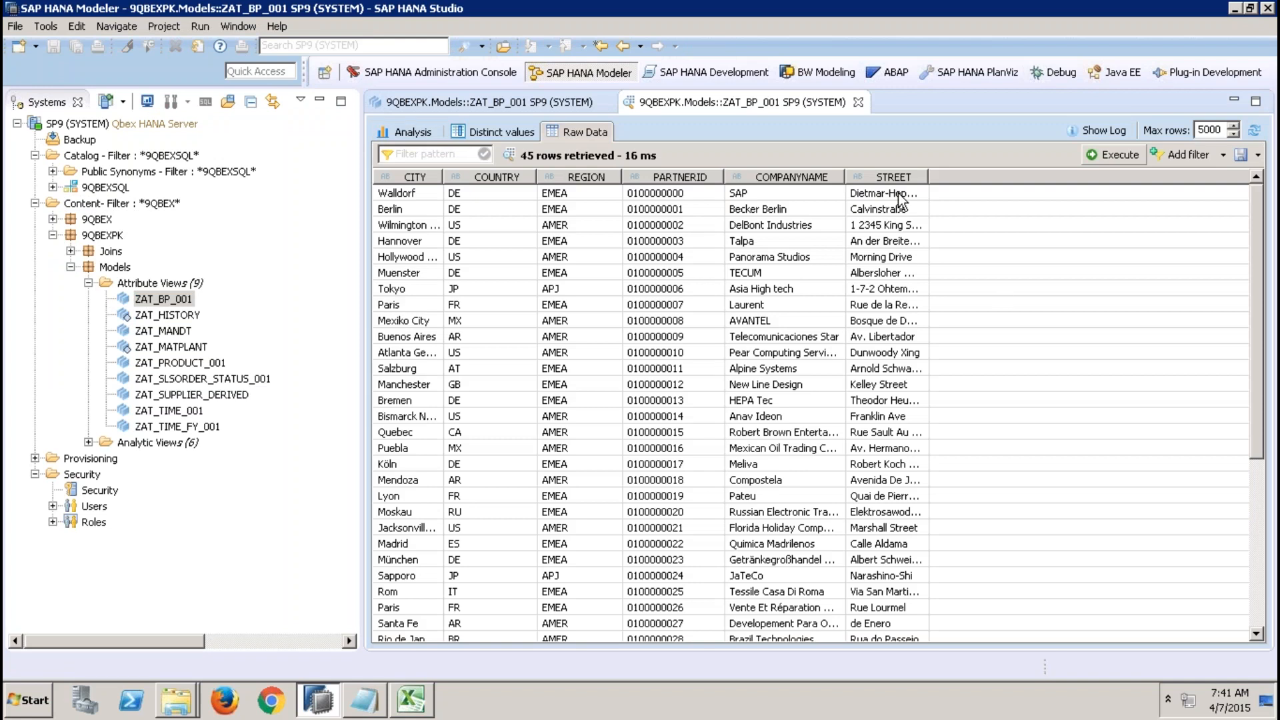
click(859, 103)
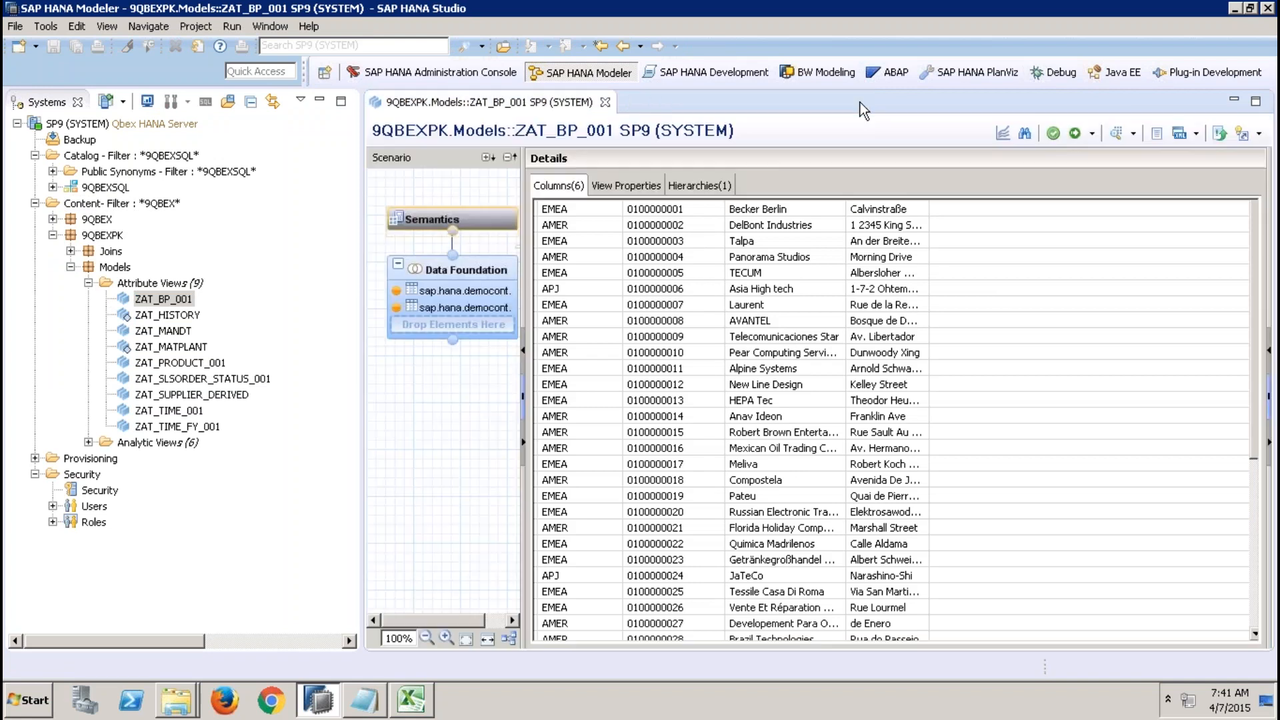
Mark the STREET column as hidden and activate the view.
click(893, 362)
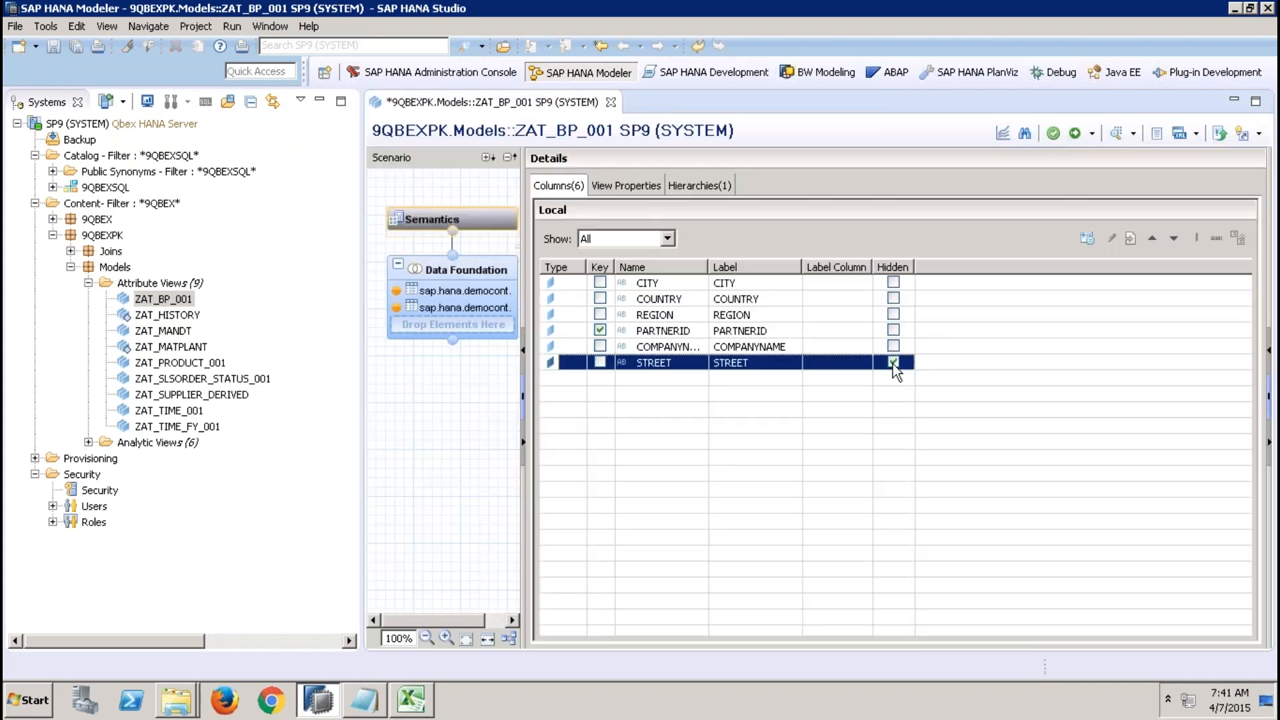
click(1074, 133)
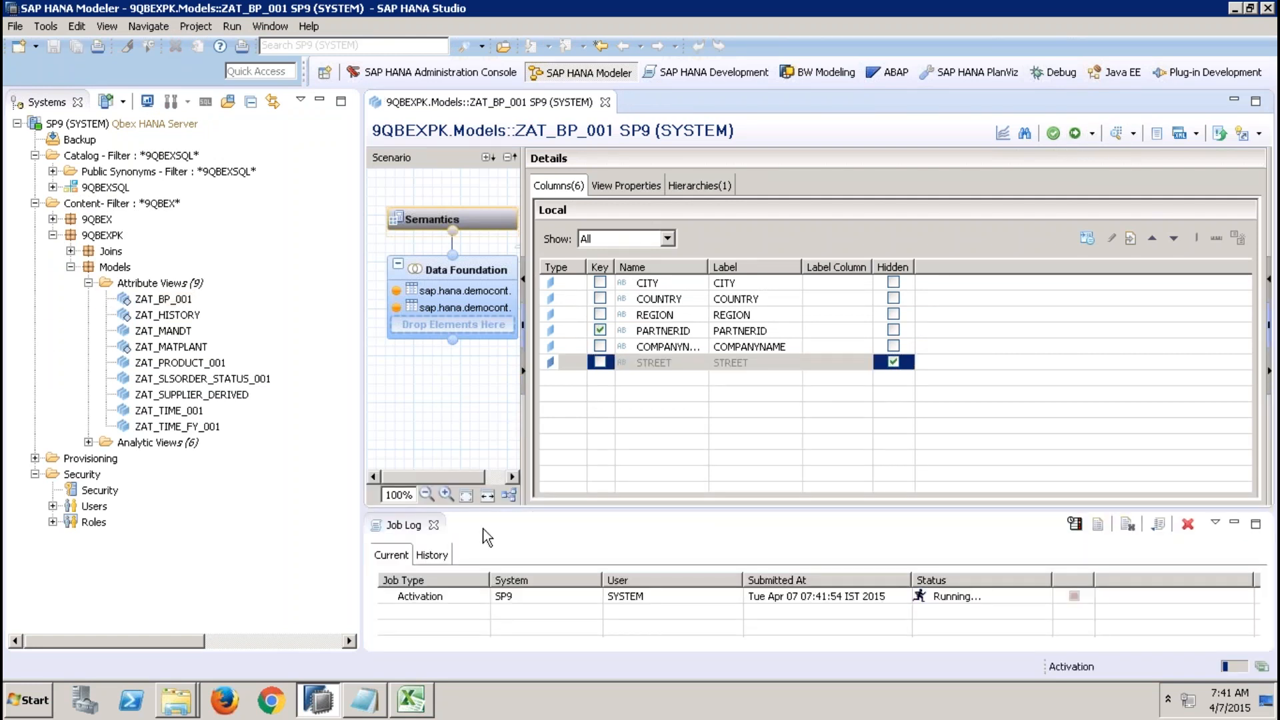
click(434, 525)
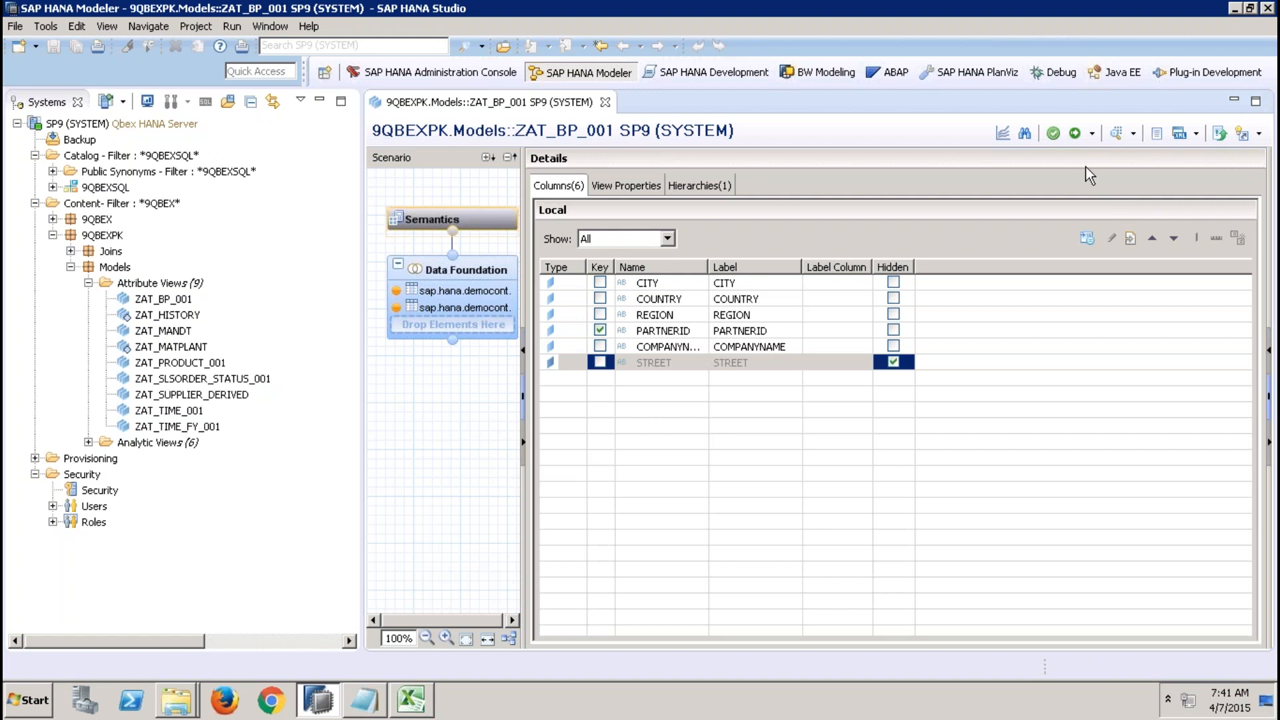
Preview ZAT_BP_001's raw data again and close the preview.
click(1116, 133)
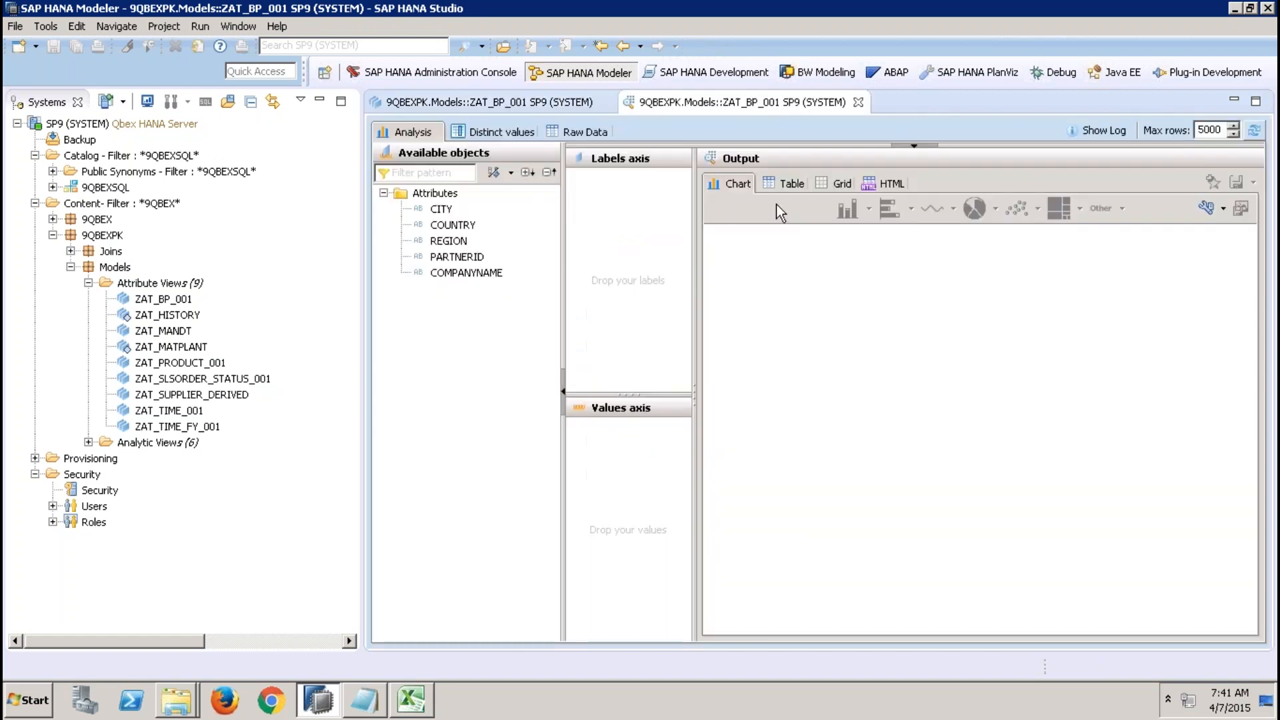
click(606, 137)
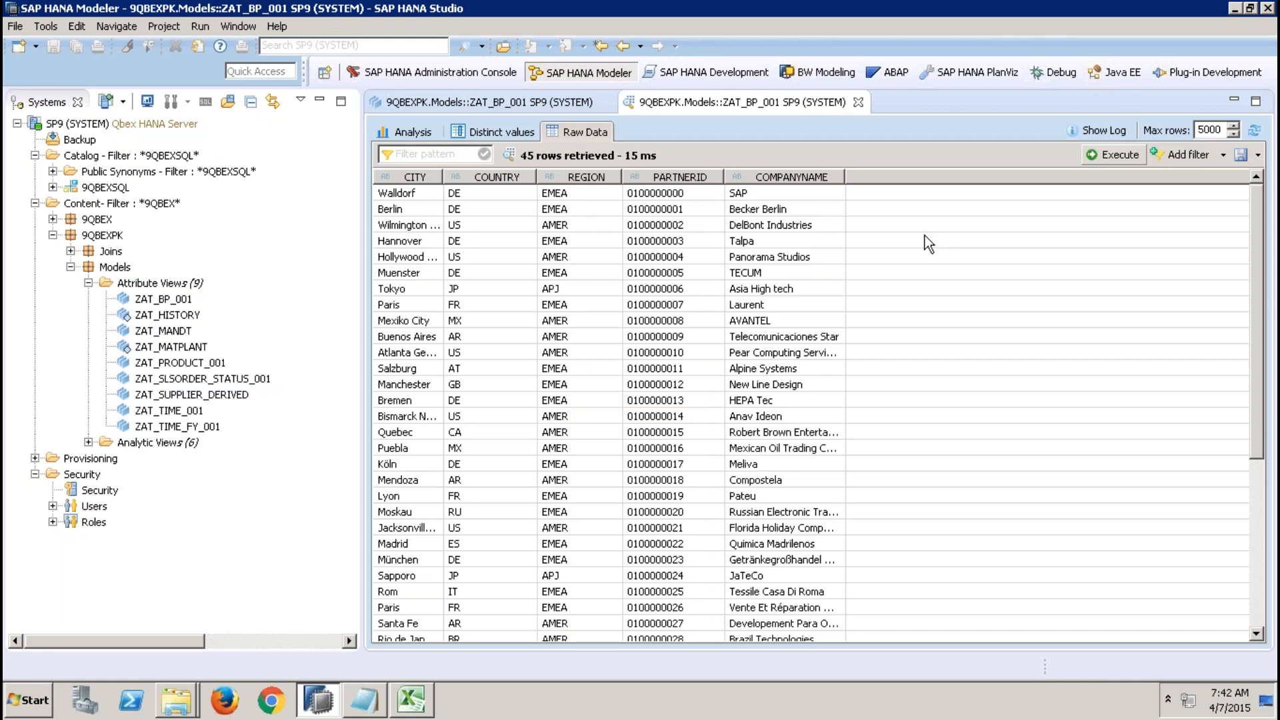
click(858, 102)
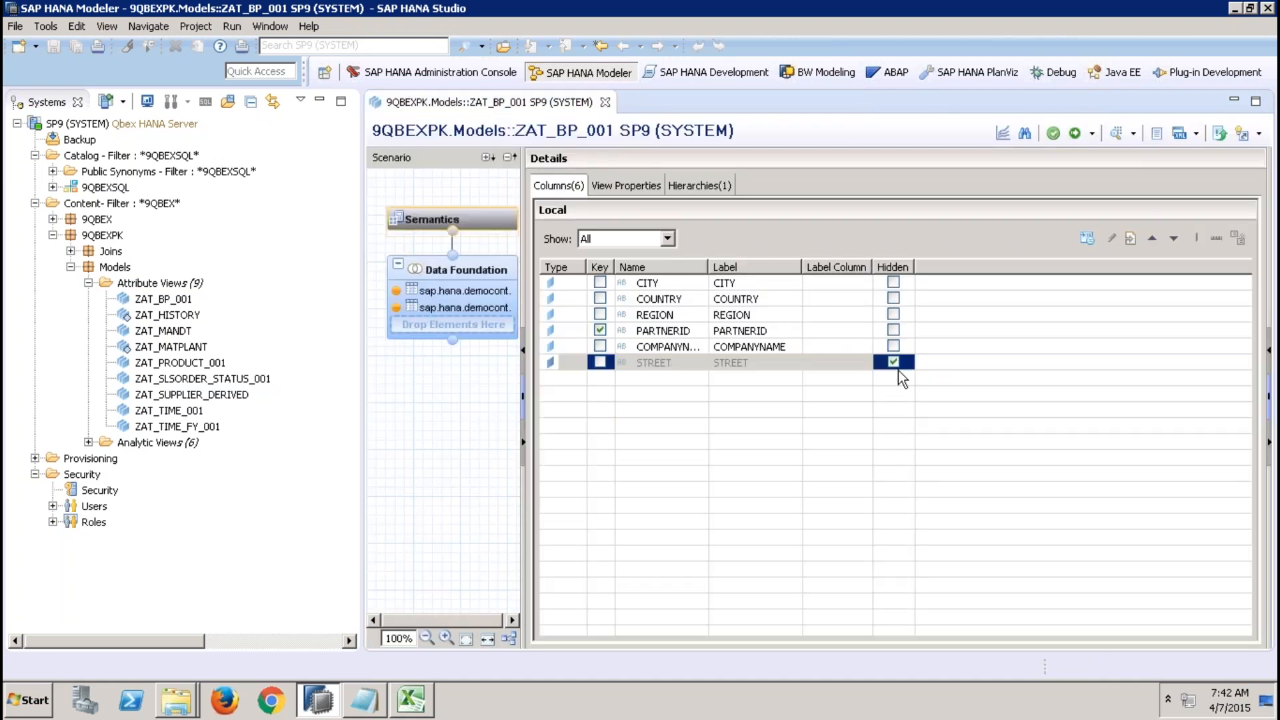
Remove STREET from the Data Foundation output columns and activate the view.
click(480, 290)
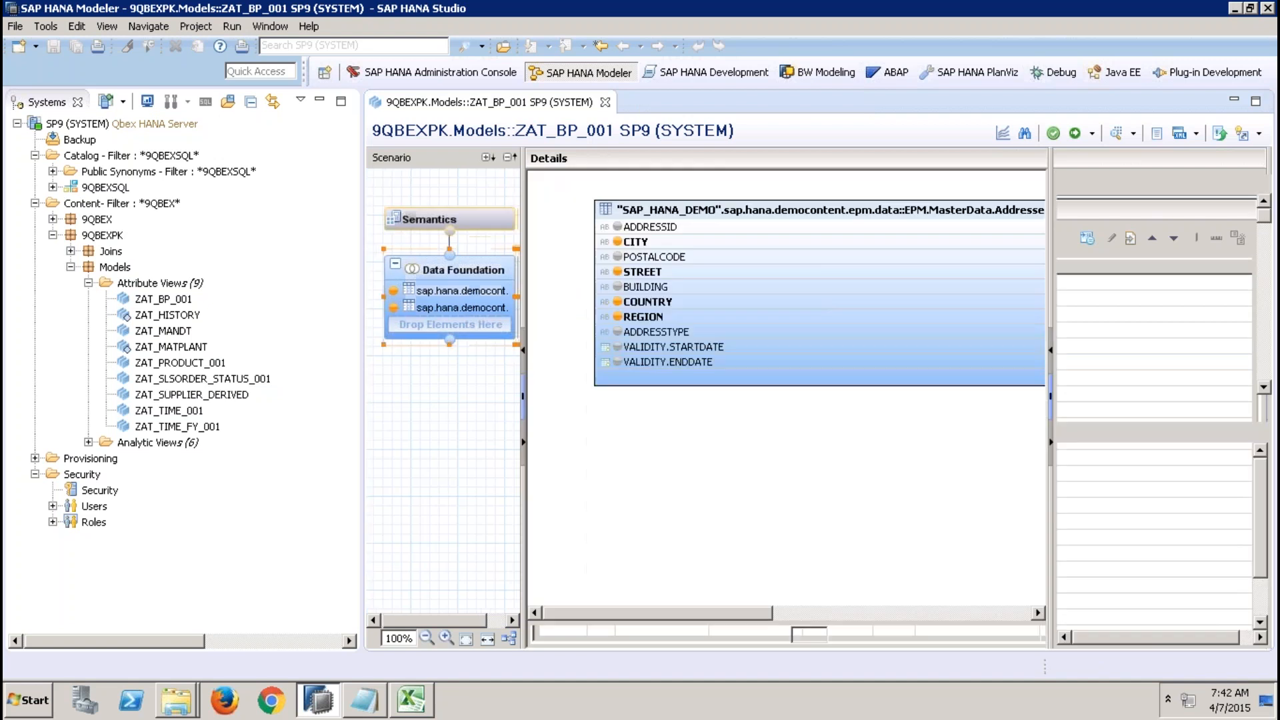
right_click(1148, 299)
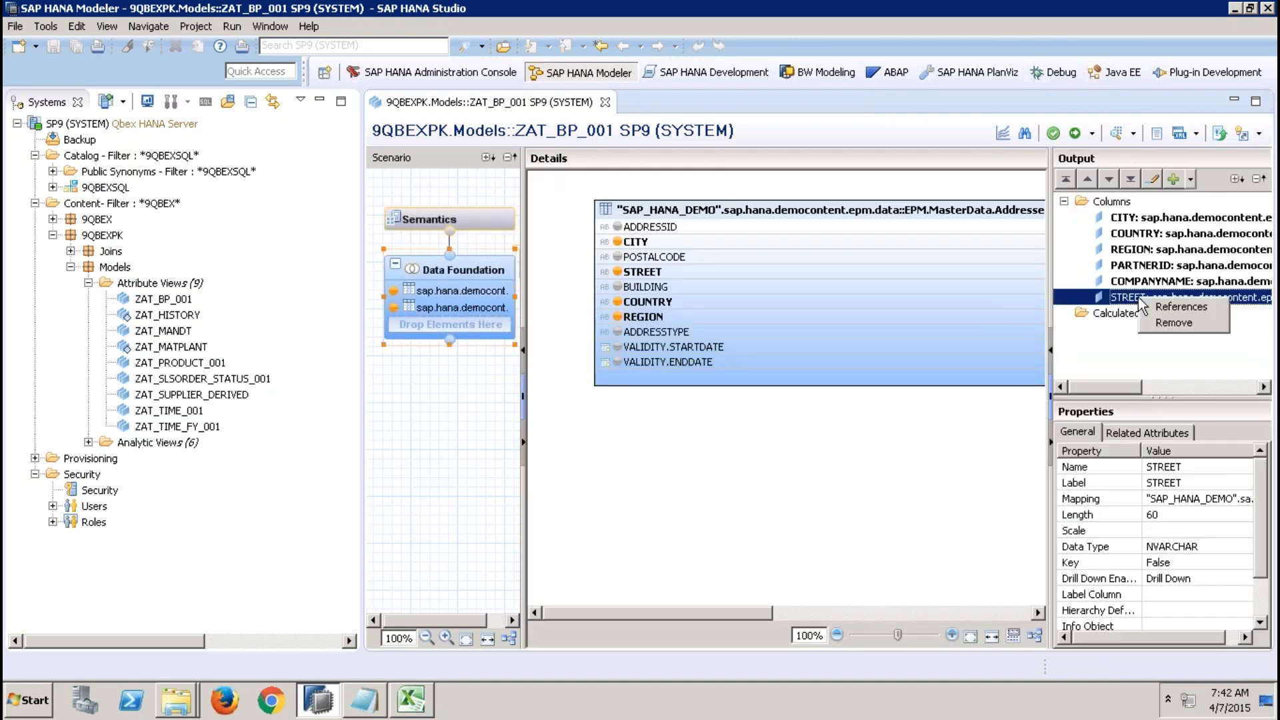
click(1173, 322)
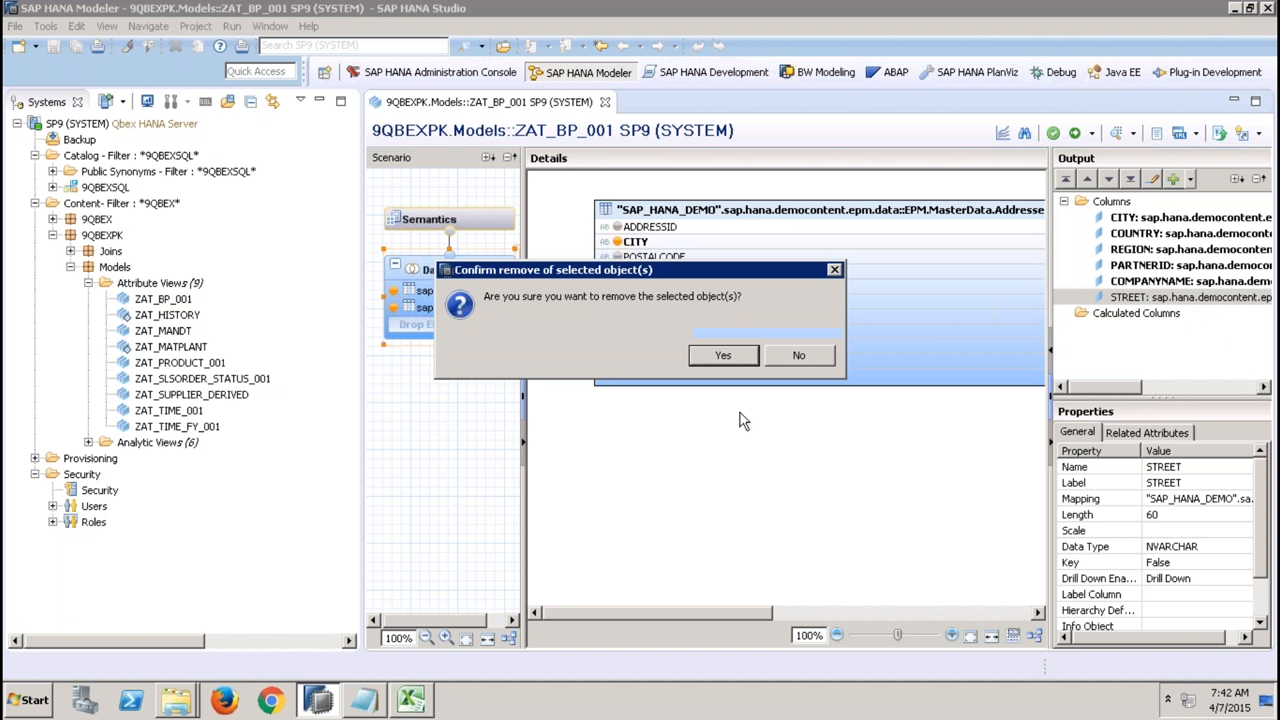
click(726, 355)
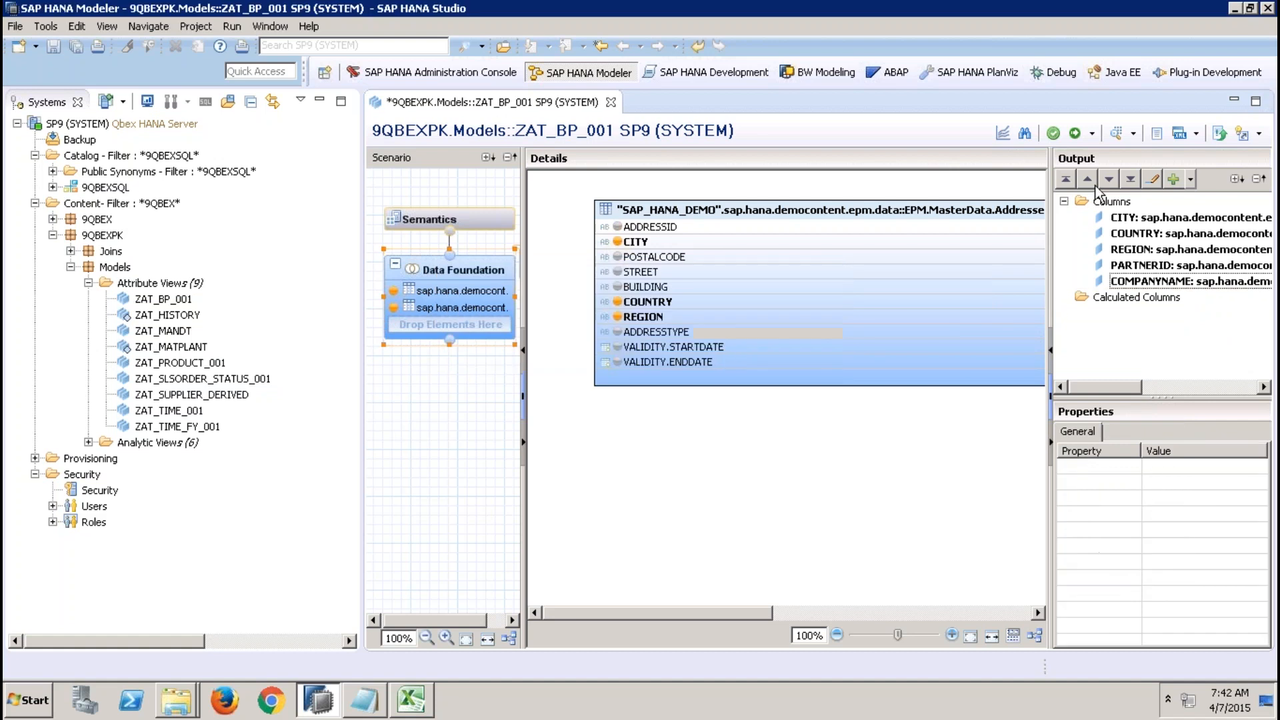
click(1083, 136)
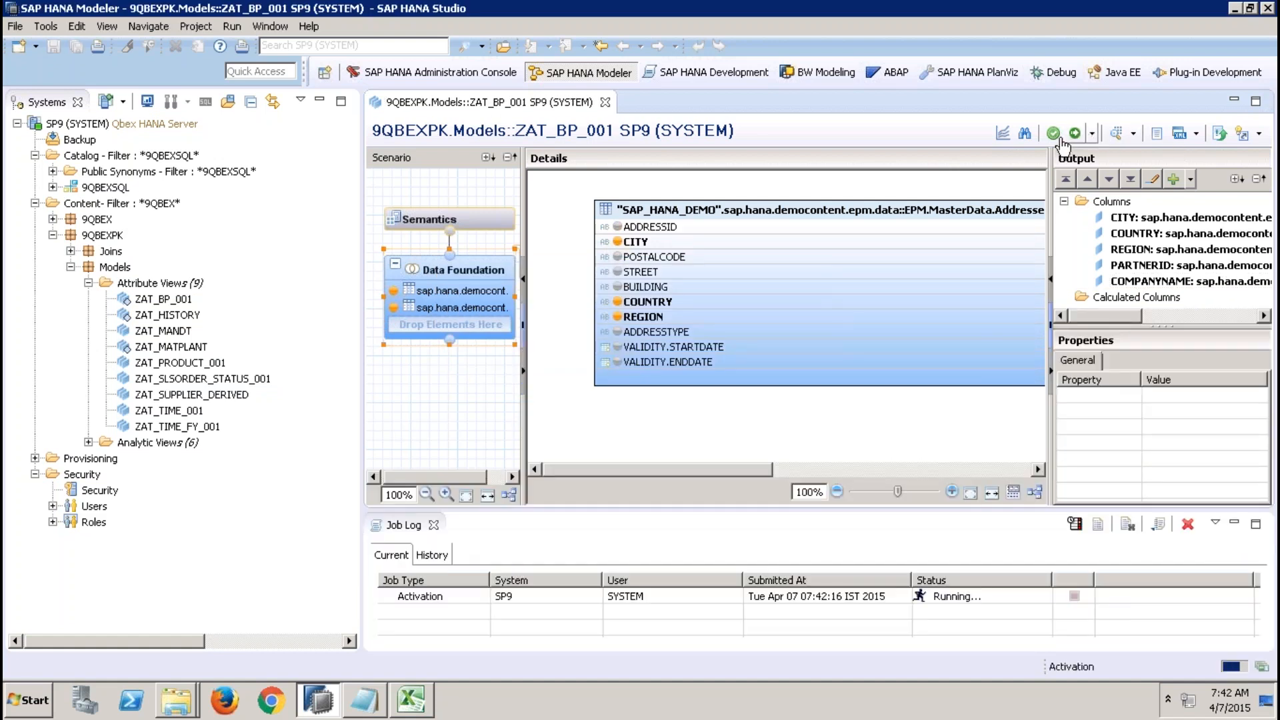
click(1093, 134)
click(1147, 158)
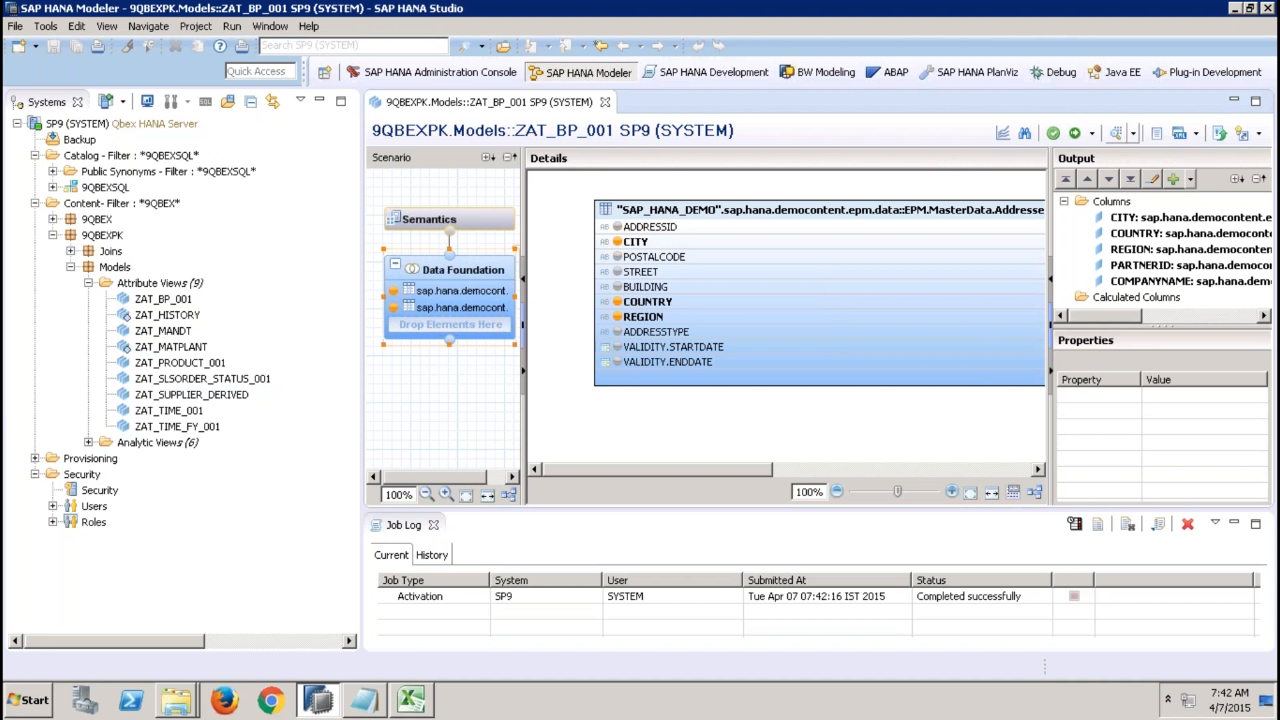
Preview ZAT_BP_001's raw data after the change and close the preview and job log.
click(585, 132)
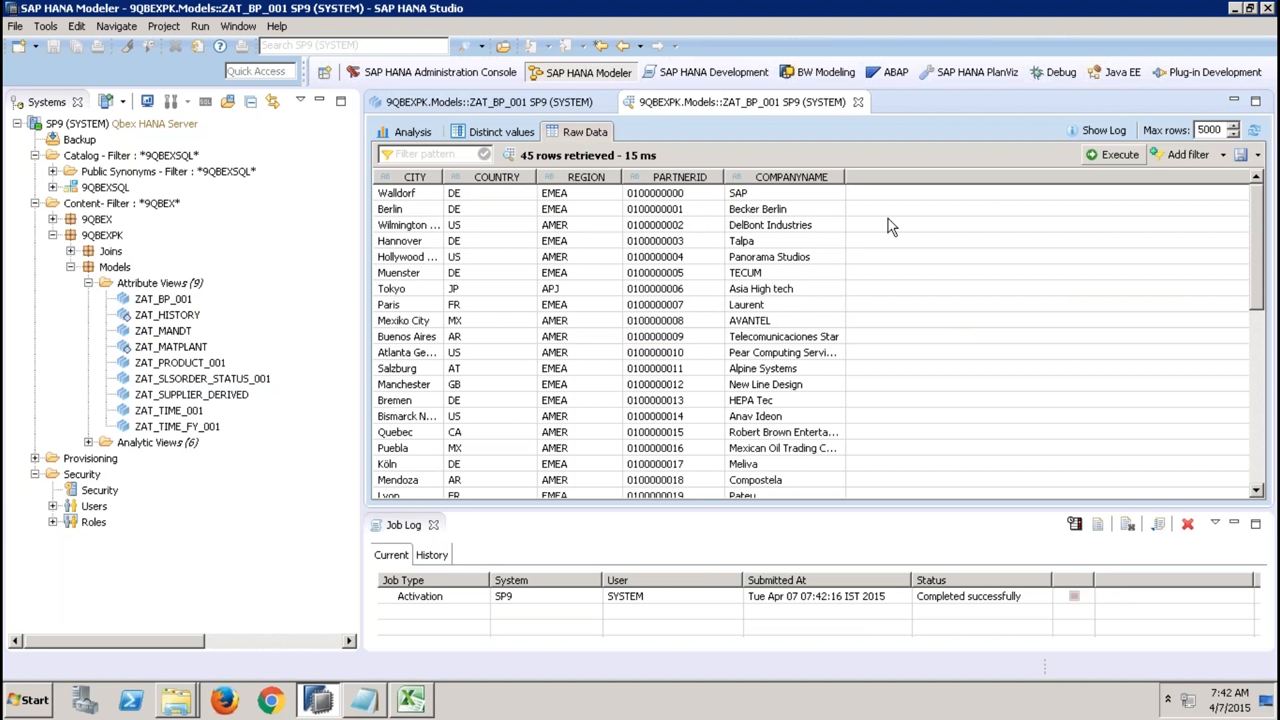
click(859, 102)
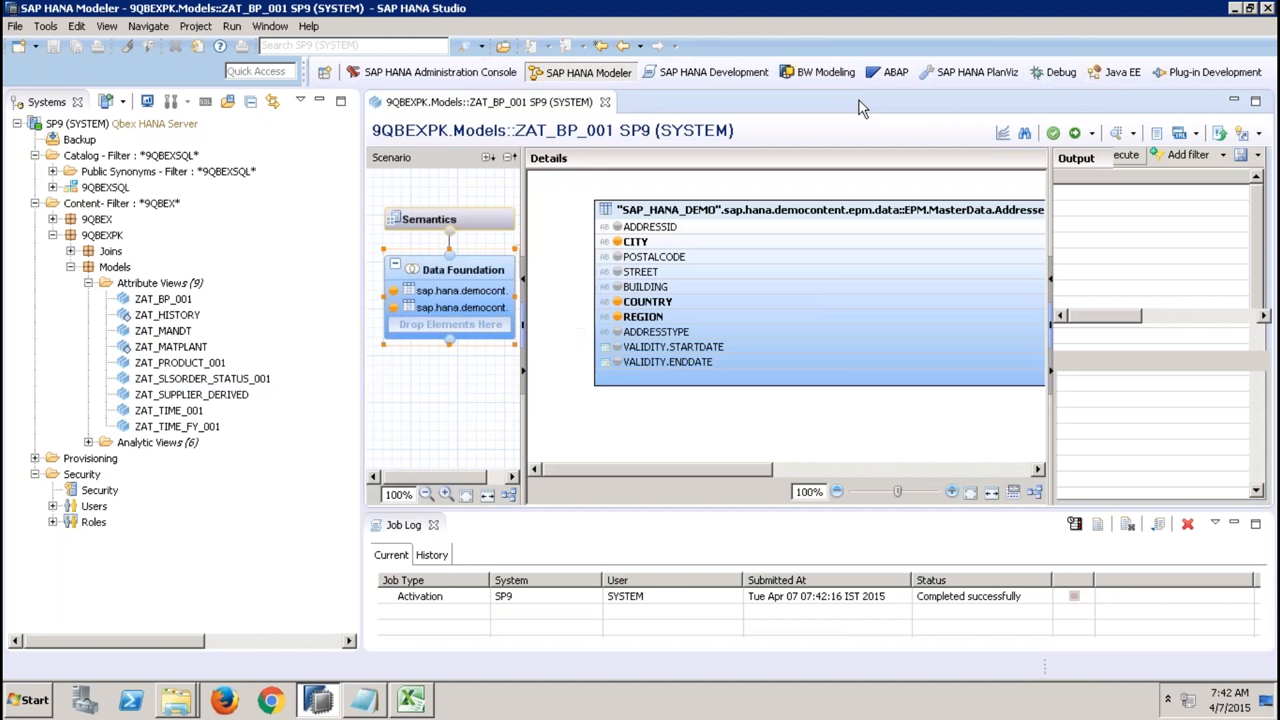
click(434, 526)
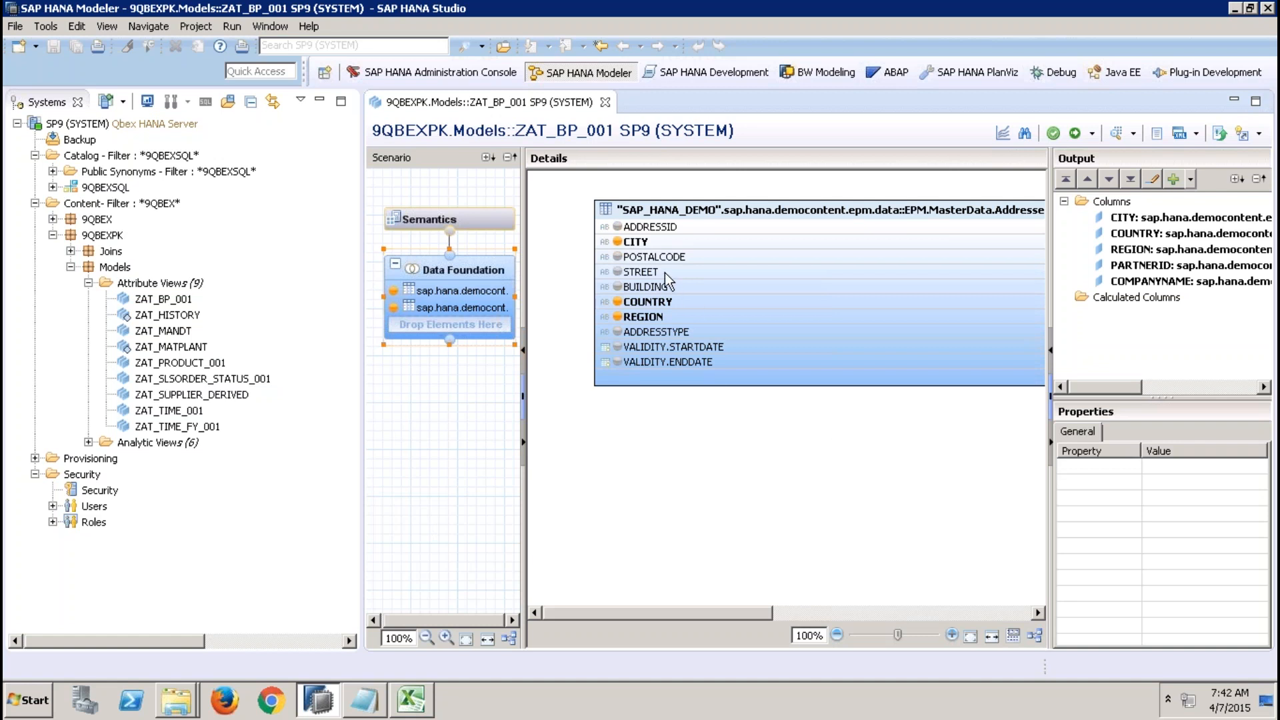
Preview the raw data of the SAP_HANA_DEMO Addresses table in the Data Foundation.
click(706, 210)
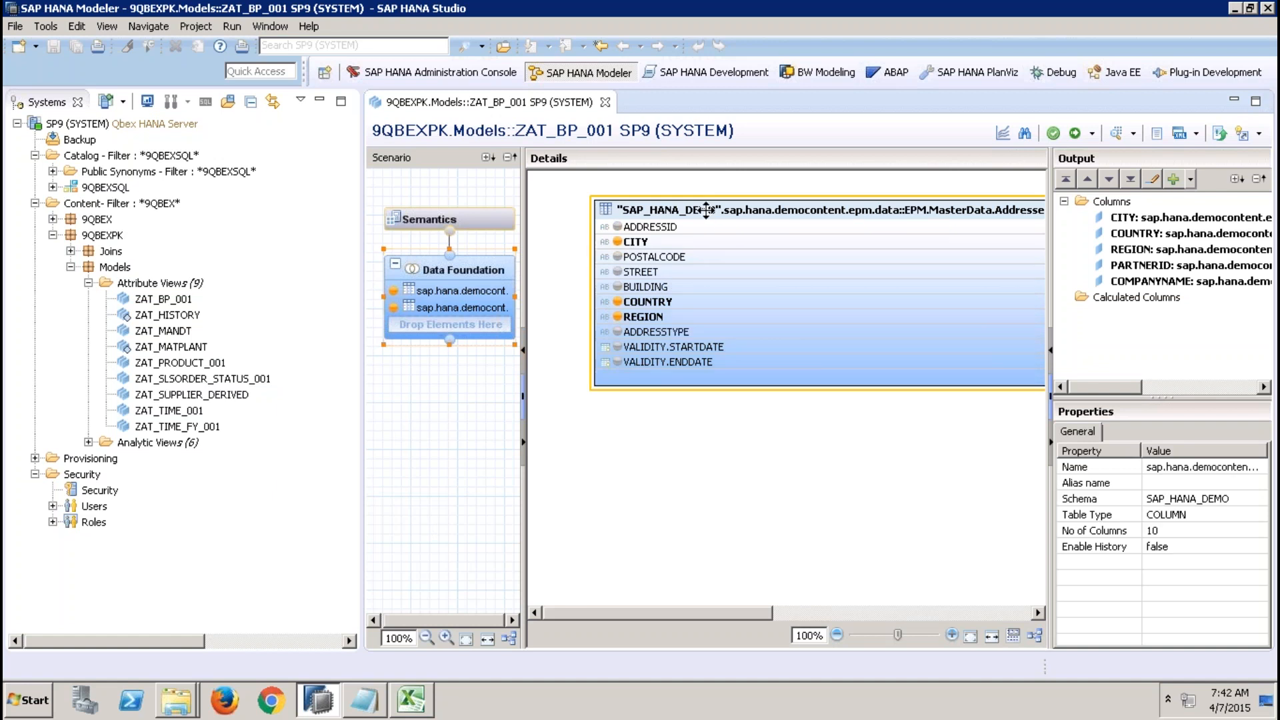
right_click(706, 209)
click(765, 218)
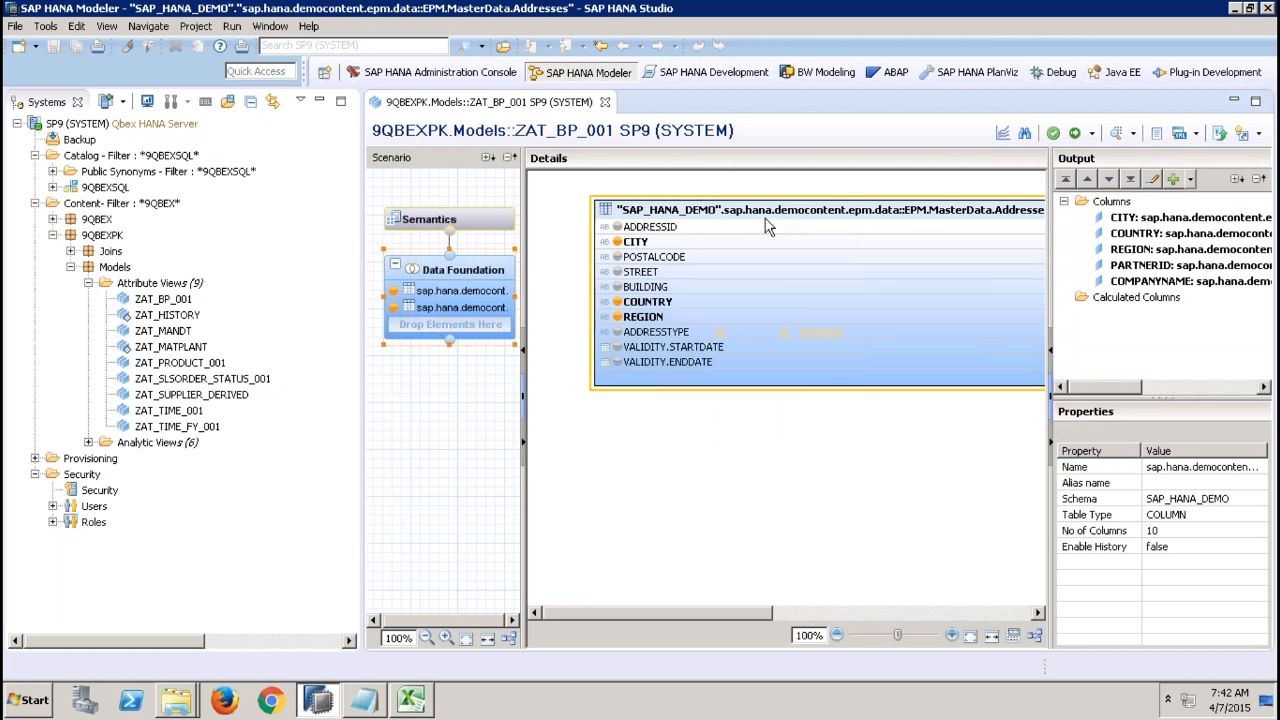
click(588, 134)
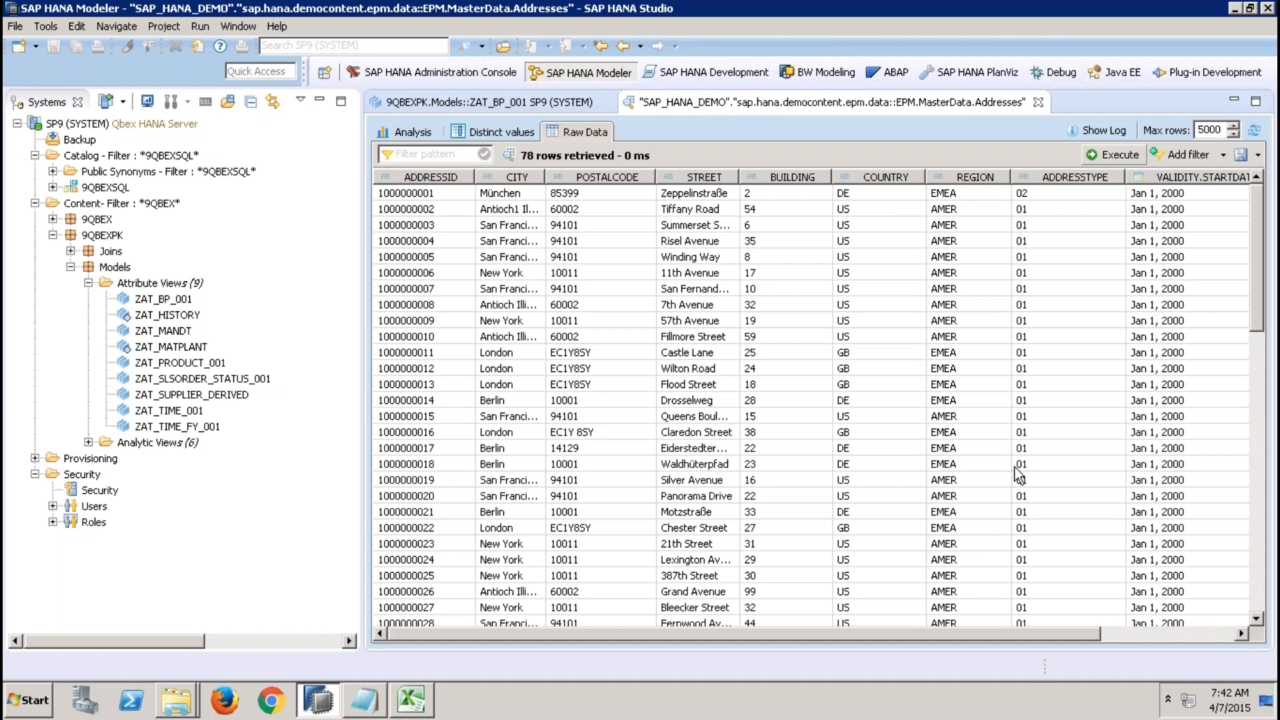
Scroll through the Addresses table raw data and sort the rows by BUILDING.
click(1121, 634)
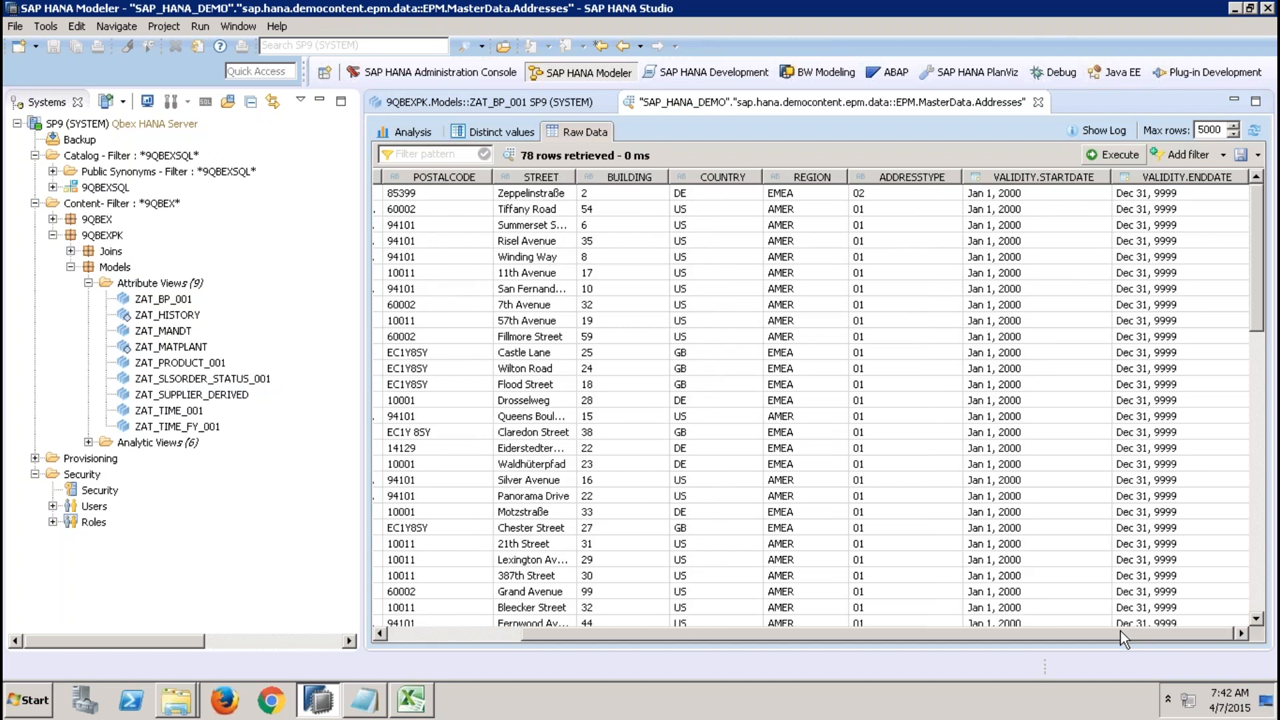
drag(1108, 630, 1068, 628)
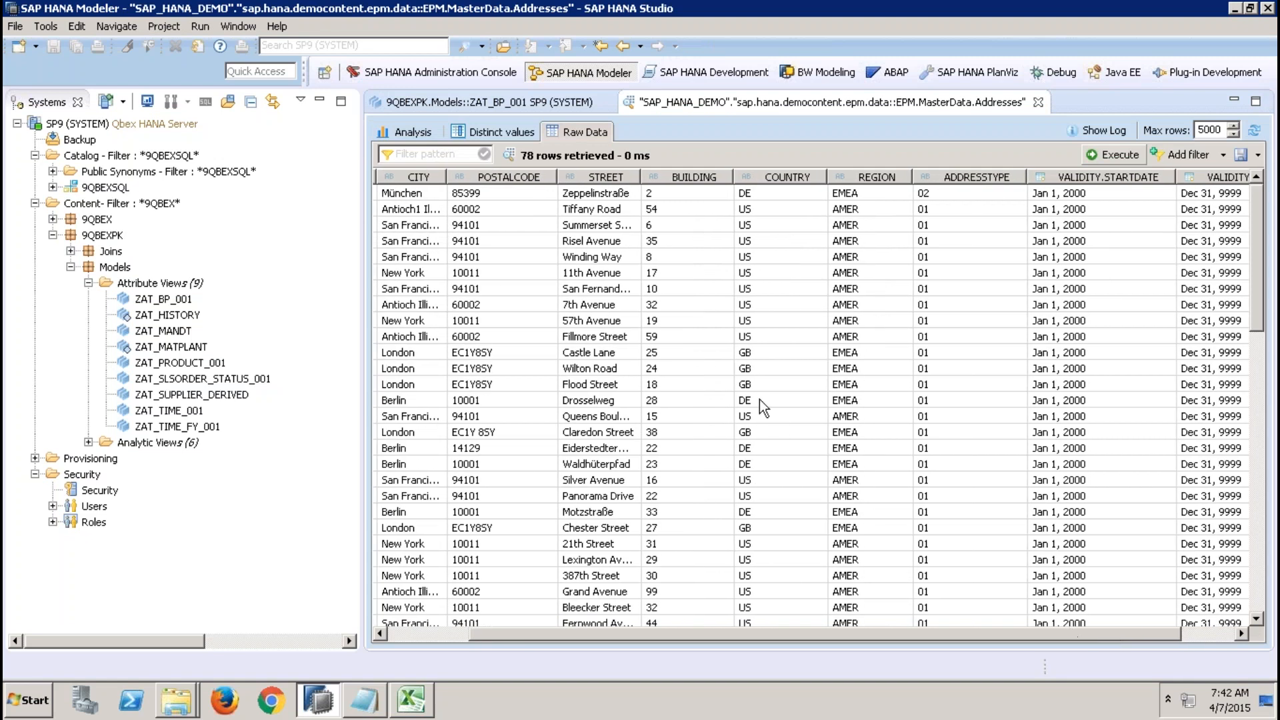
click(614, 275)
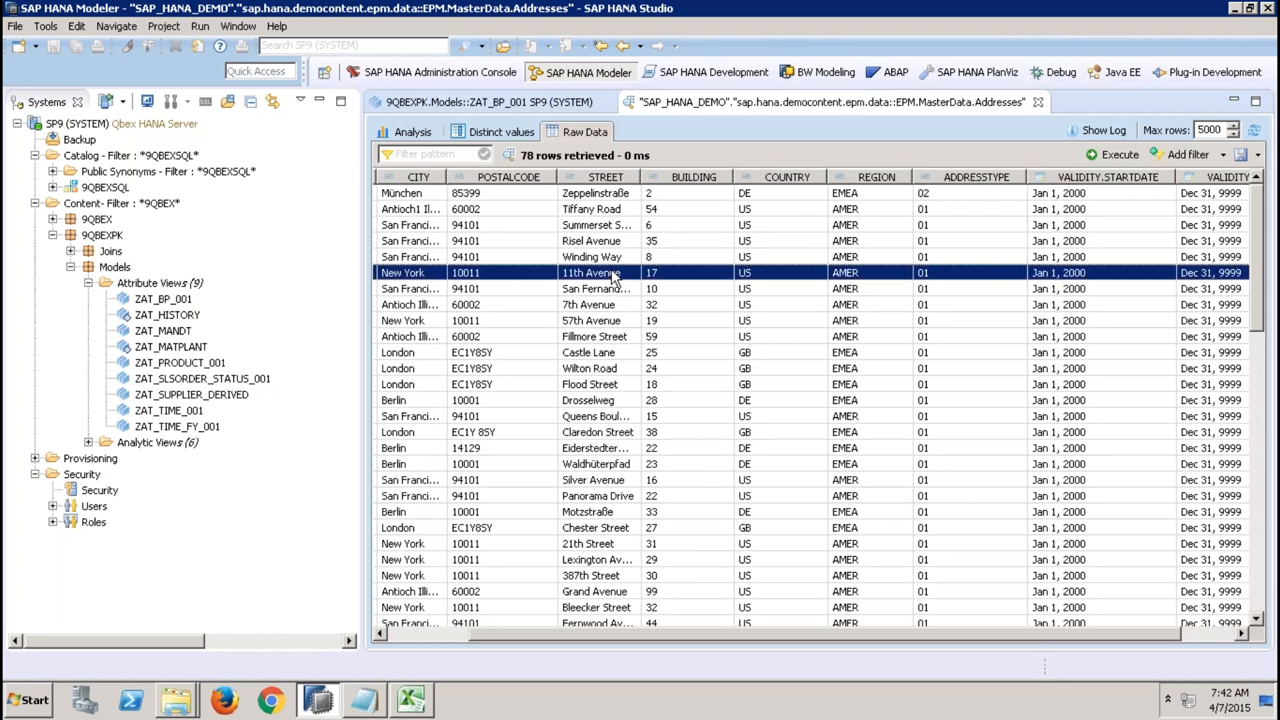
click(682, 178)
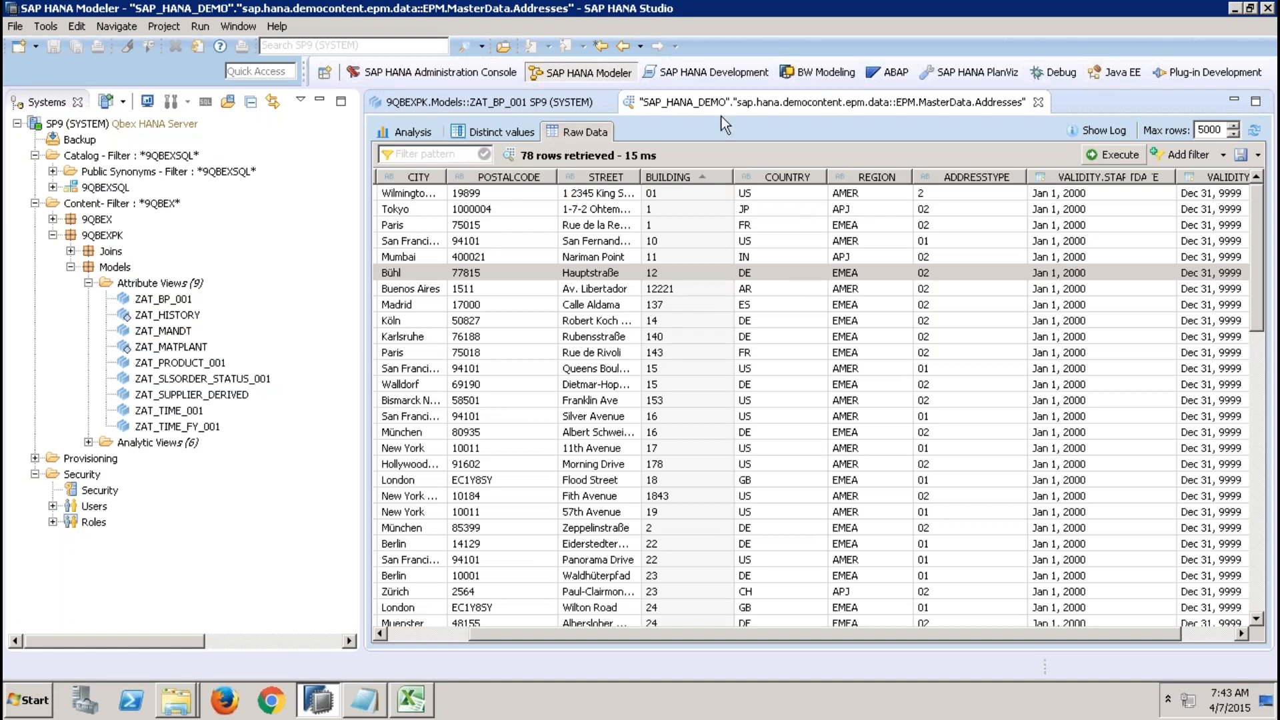
In ZAT_BP_001, open a new calculated column dialog to inspect the available columns, then cancel it.
click(551, 104)
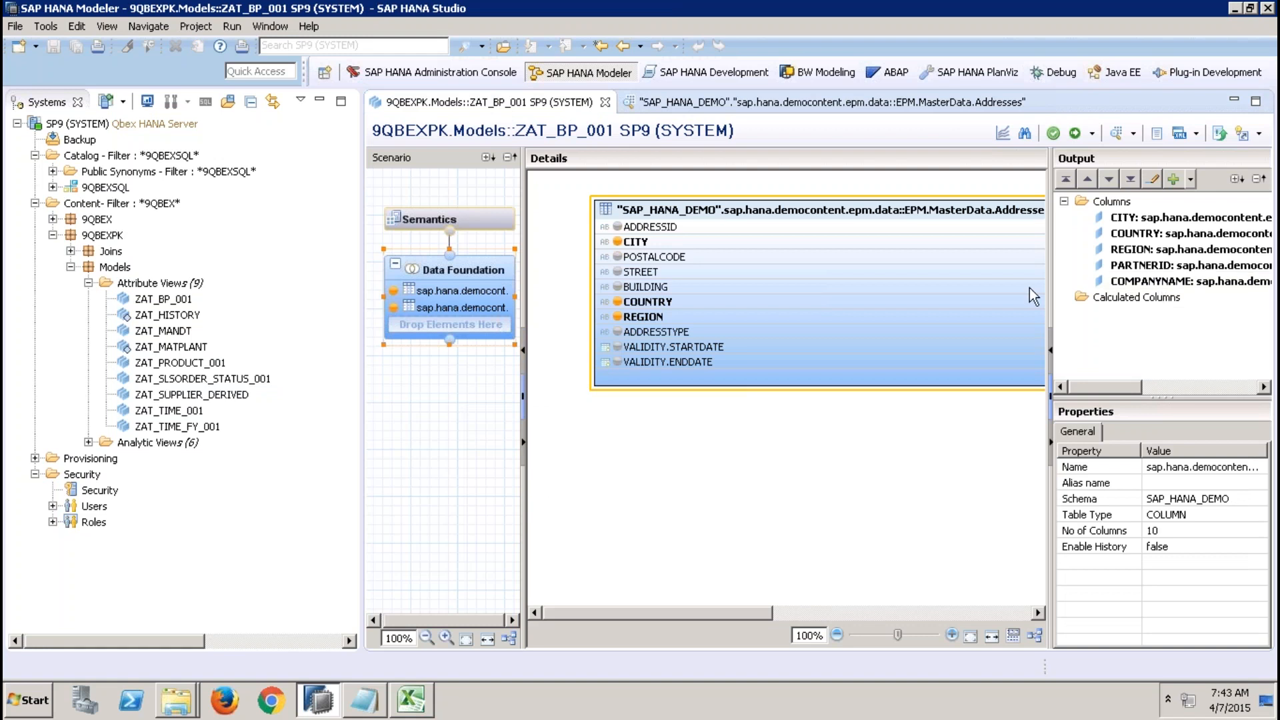
click(1142, 300)
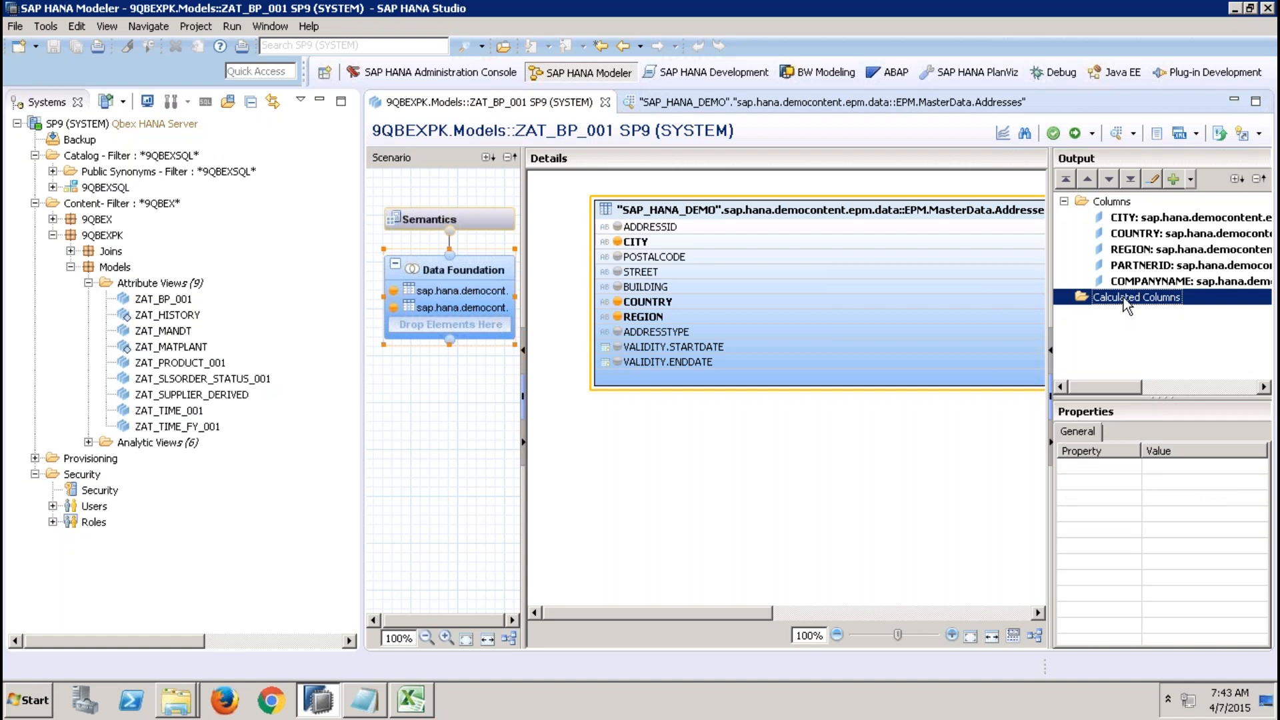
right_click(1124, 303)
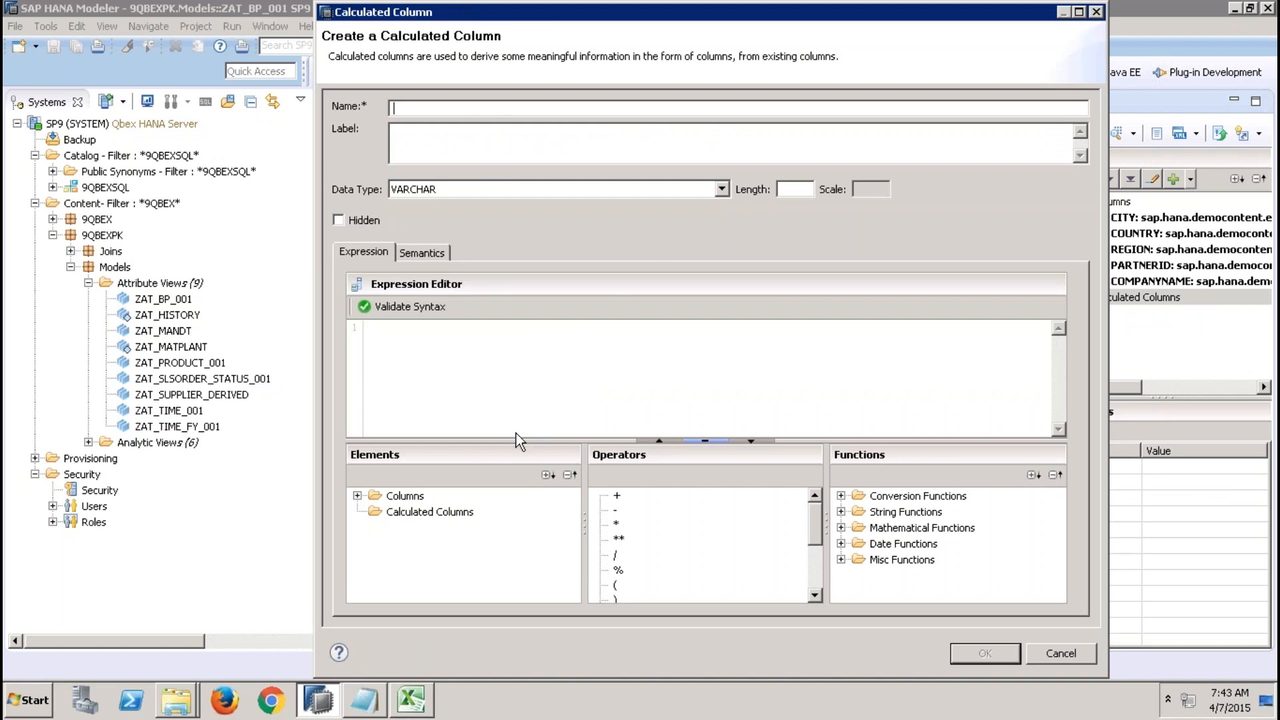
double_click(370, 497)
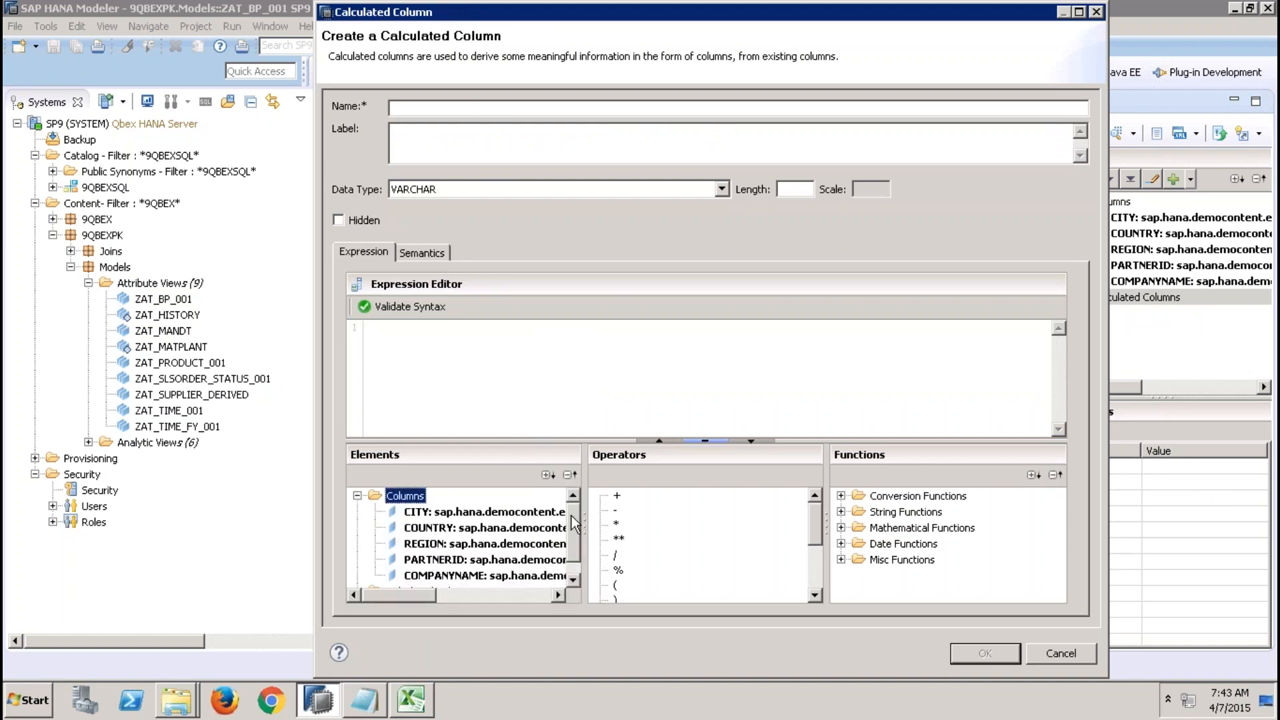
scroll(571, 553, down, 1)
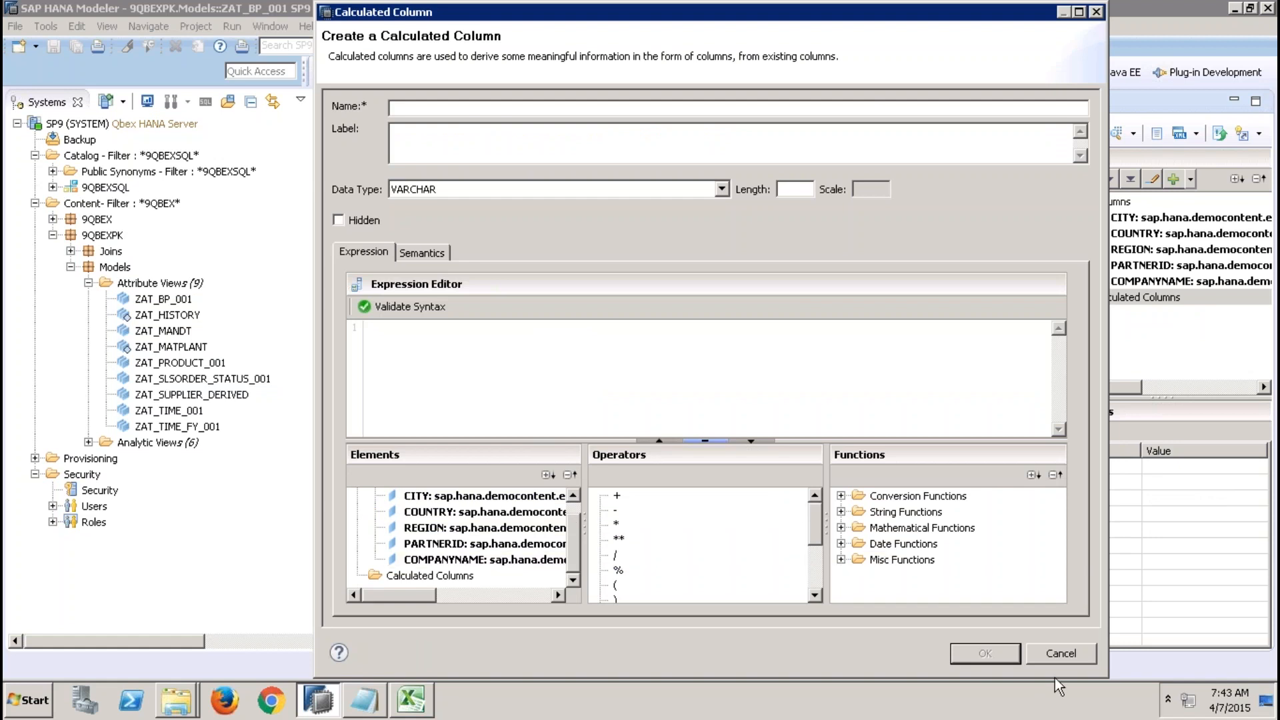
click(1061, 656)
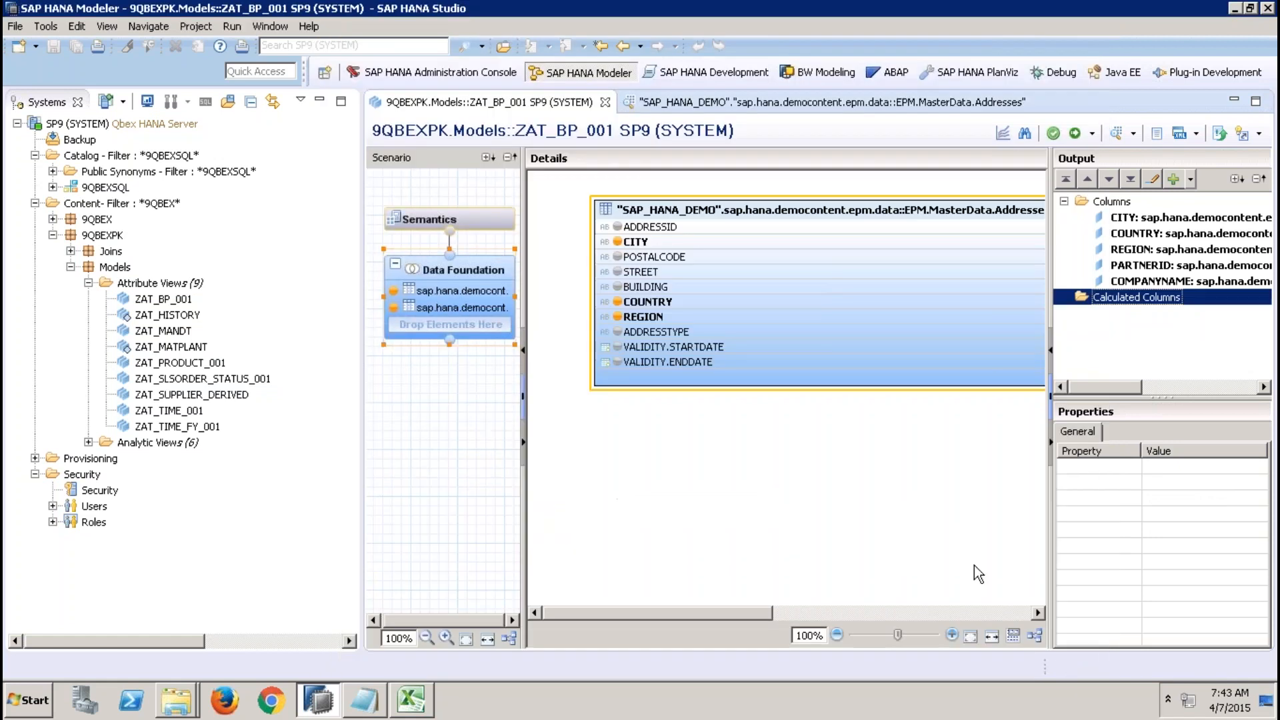
Add STREET back to the Data Foundation output and try using it in a new calculated column expression, cancelling the dialog.
click(617, 272)
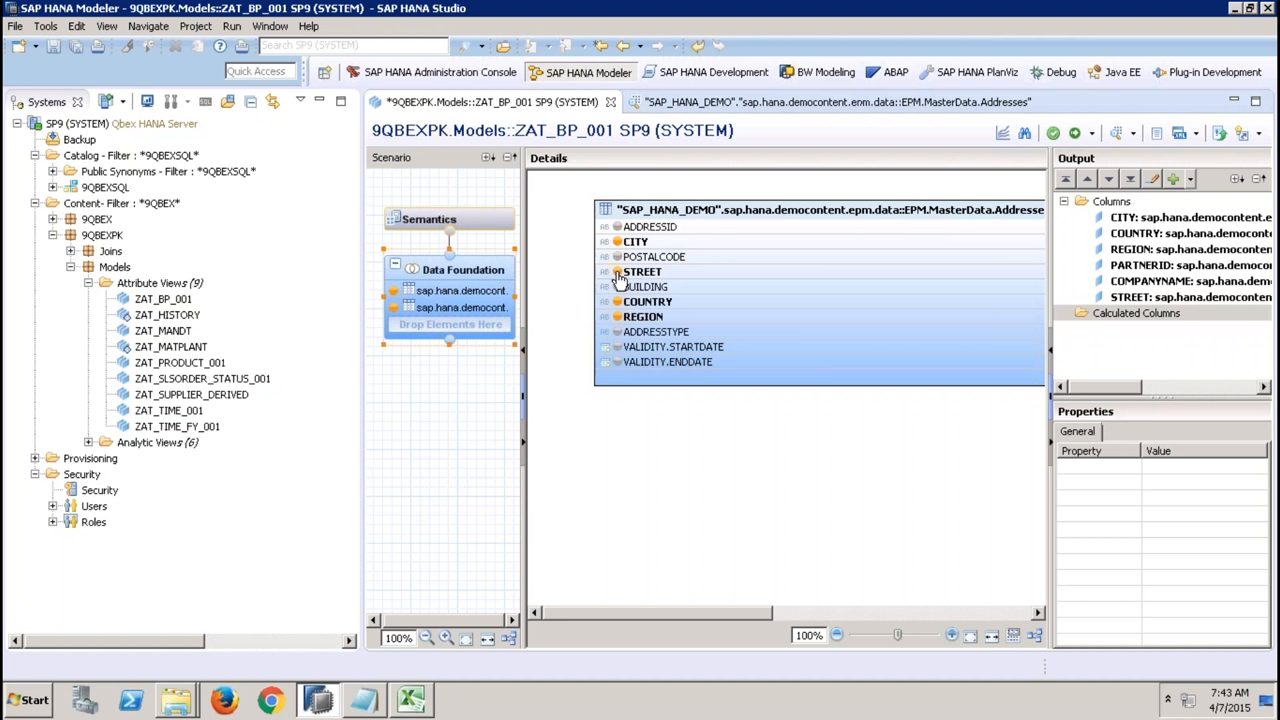
right_click(1119, 320)
click(1140, 323)
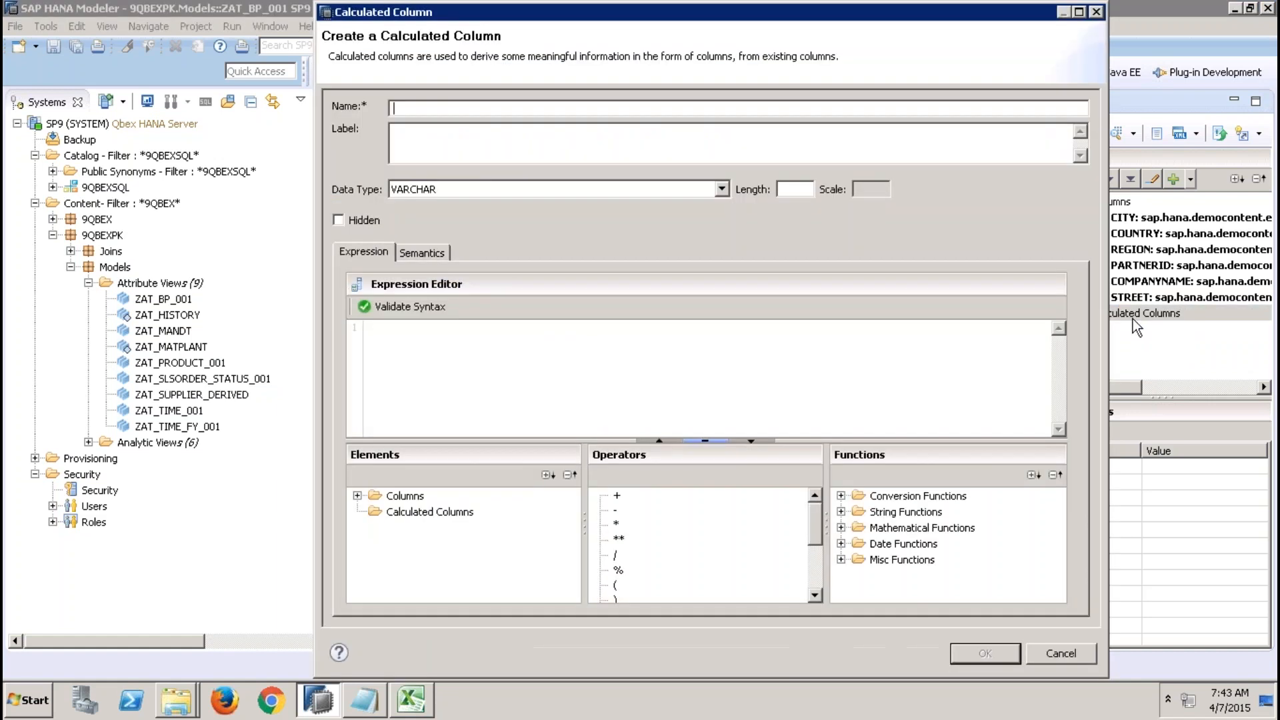
click(357, 495)
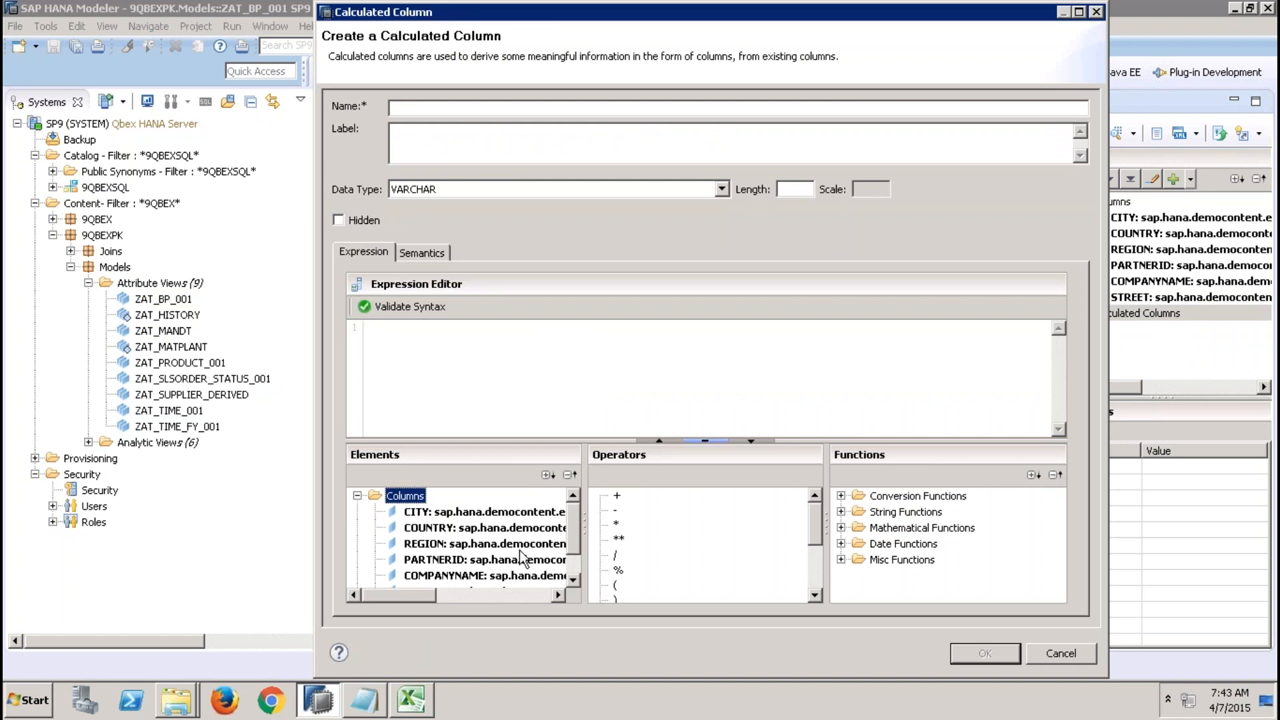
scroll(569, 568, down, 2)
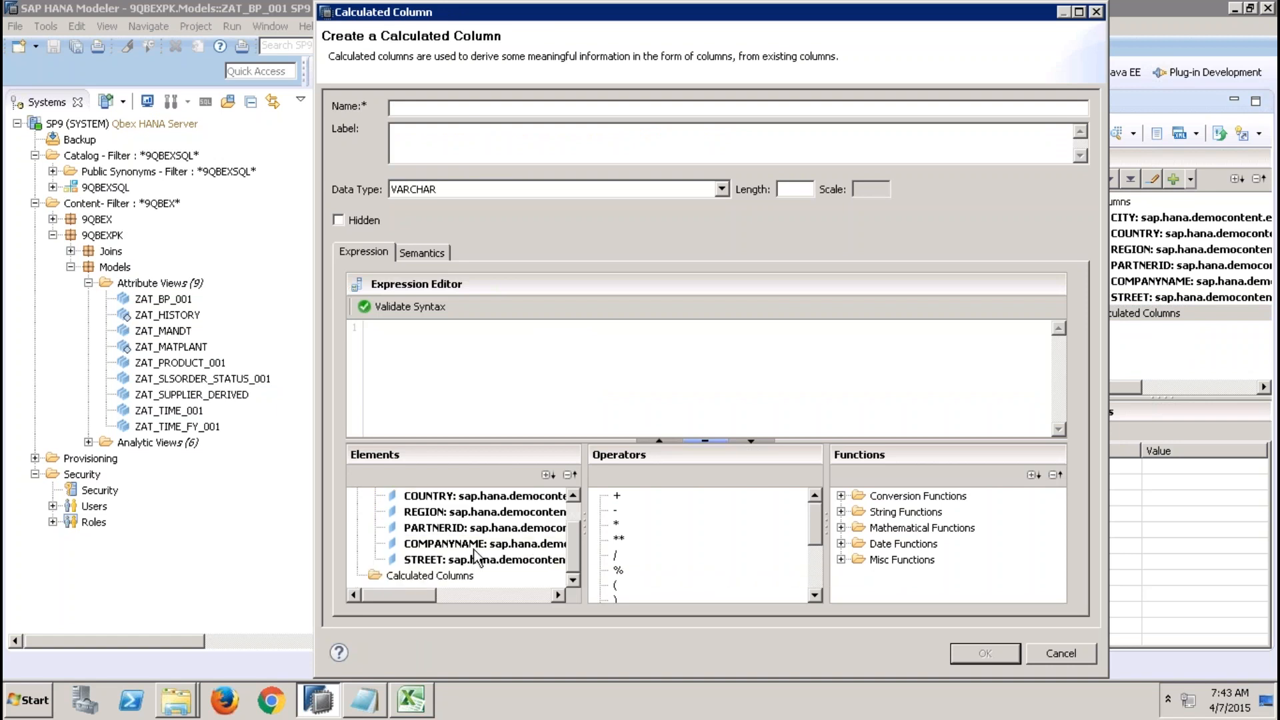
double_click(486, 563)
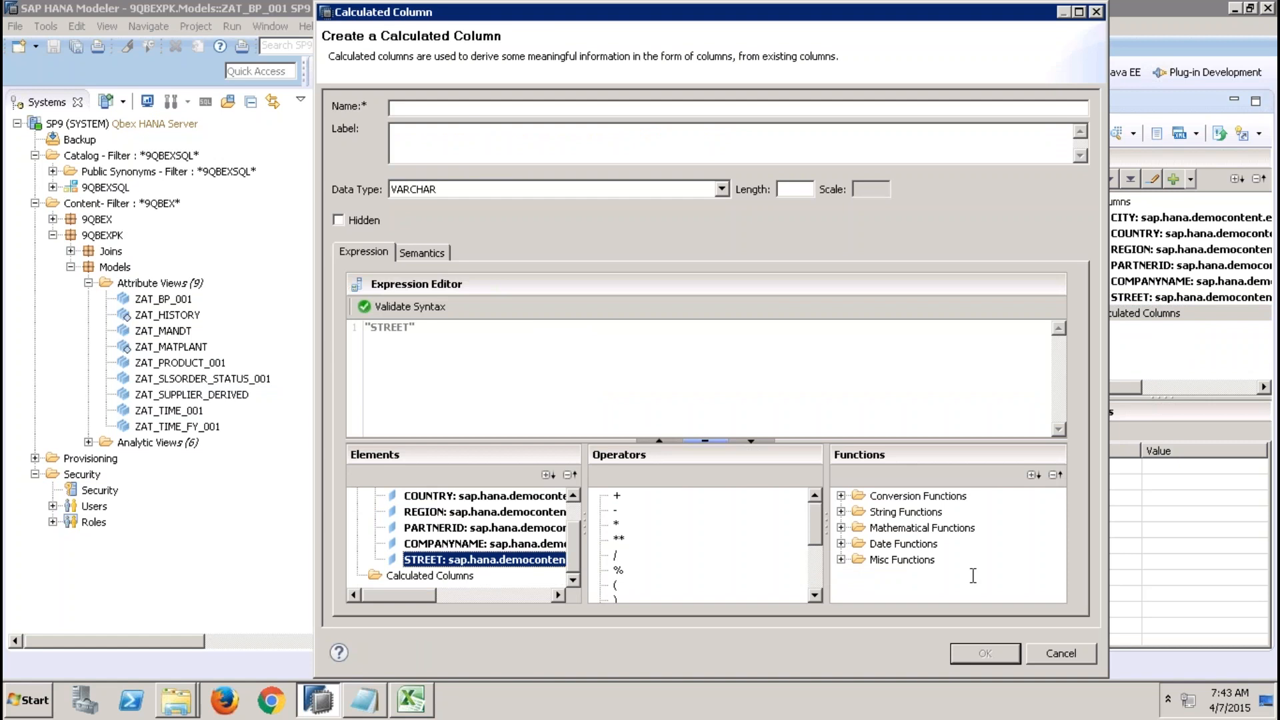
click(1060, 654)
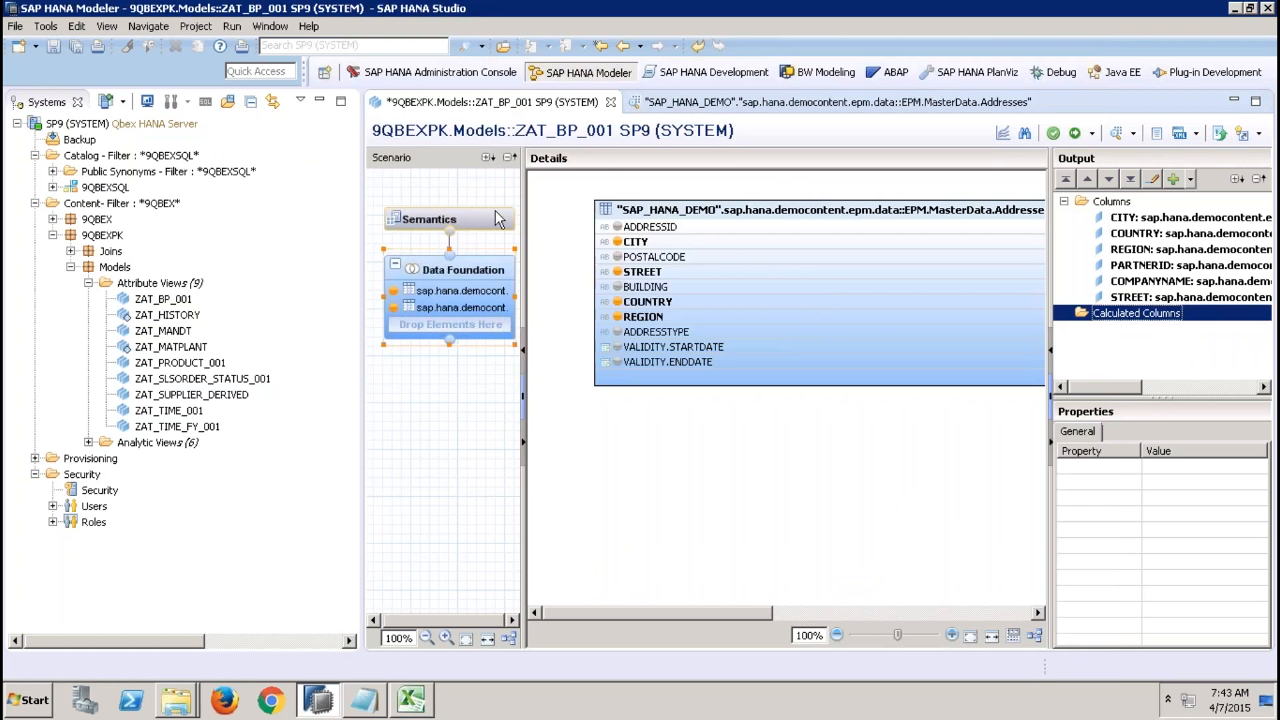
Mark the STREET column as Hidden in the Semantics columns list.
click(496, 213)
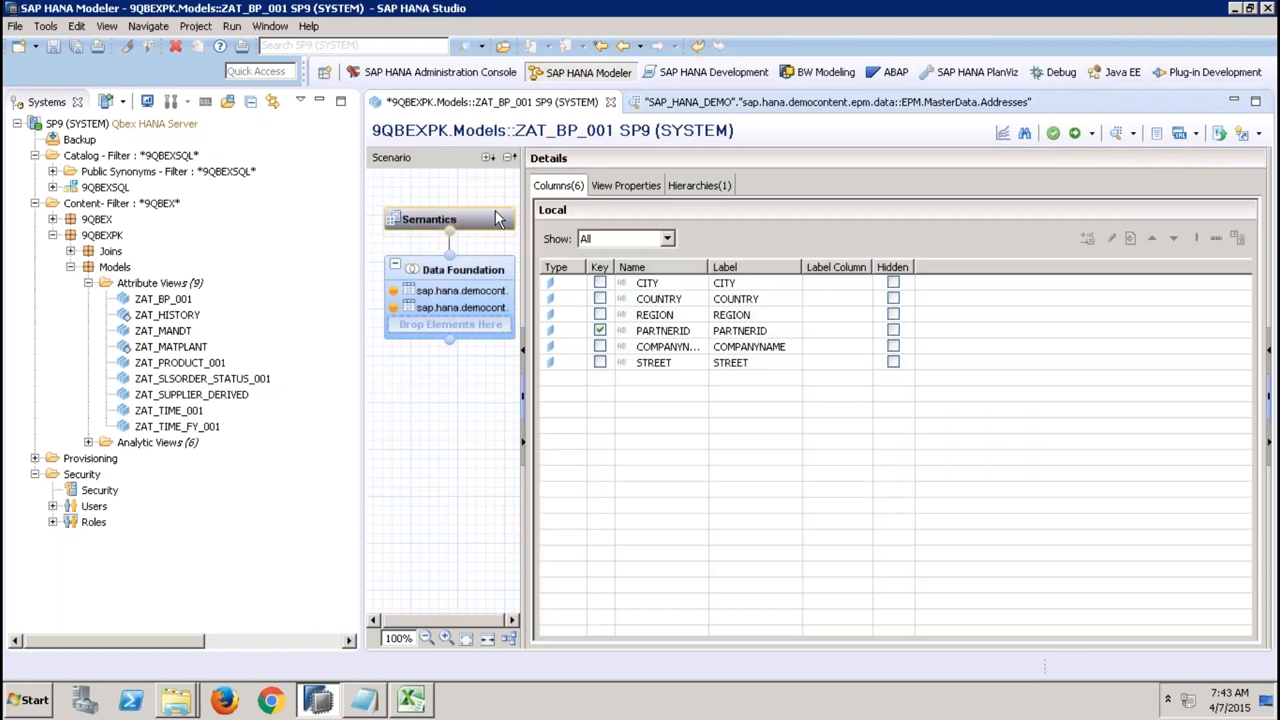
click(893, 362)
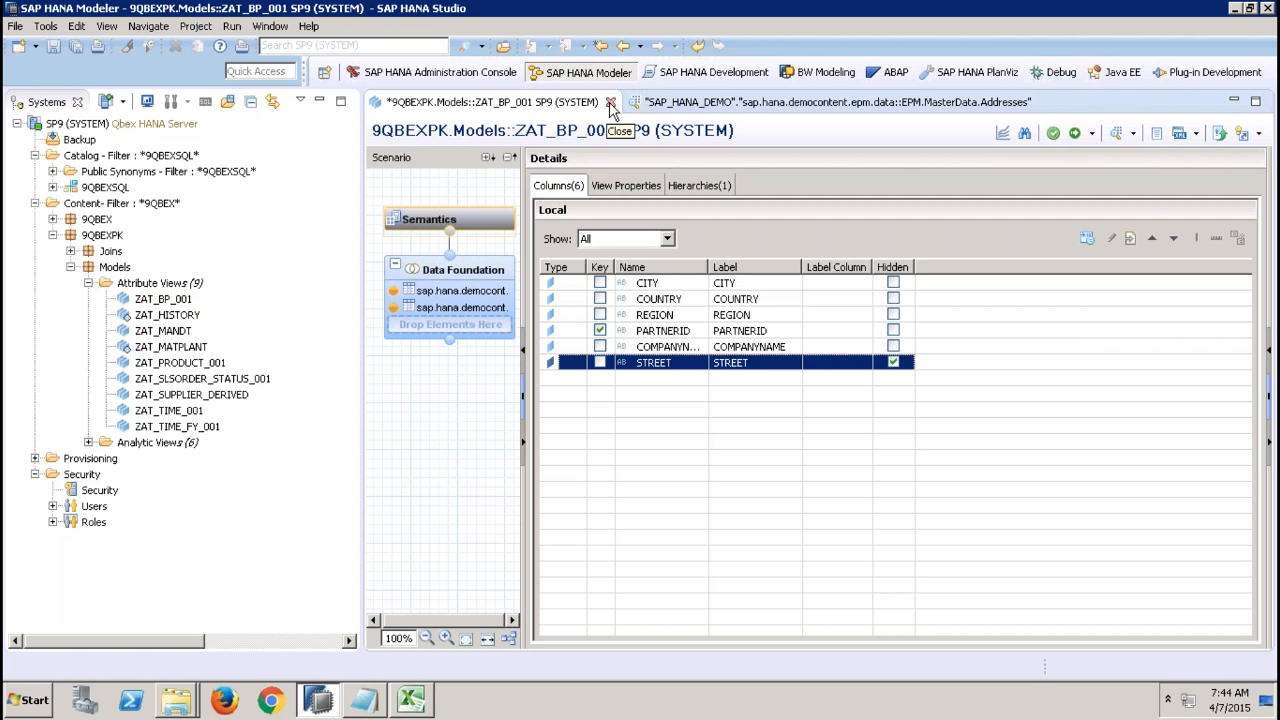
Review ZAT_BP_001's view properties, including the Default Member field and the Apply Privileges options.
click(634, 191)
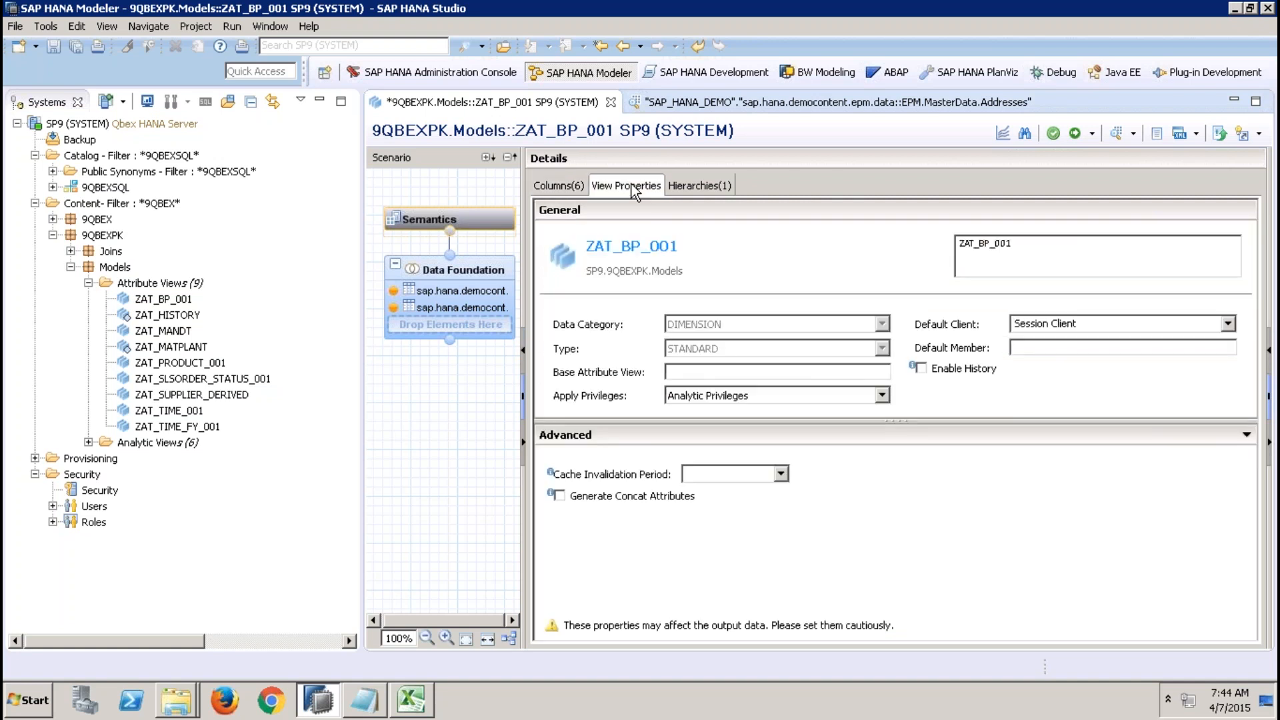
click(1023, 347)
click(869, 400)
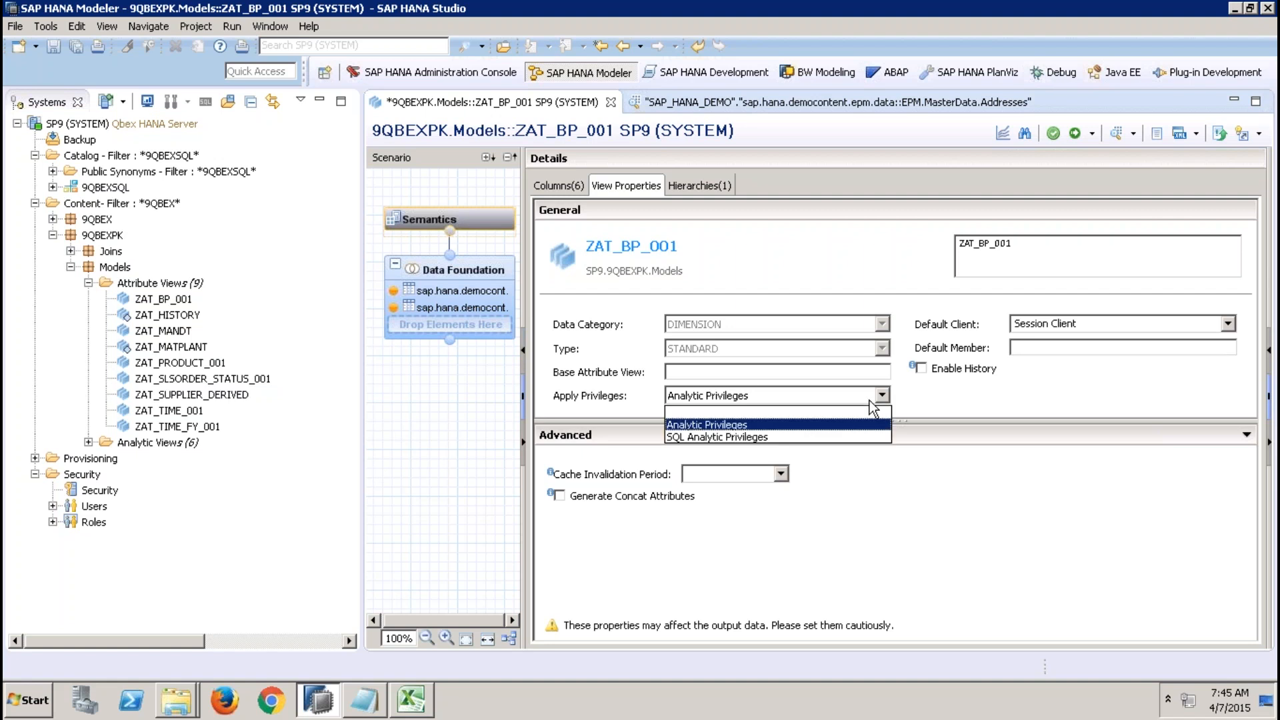
click(831, 424)
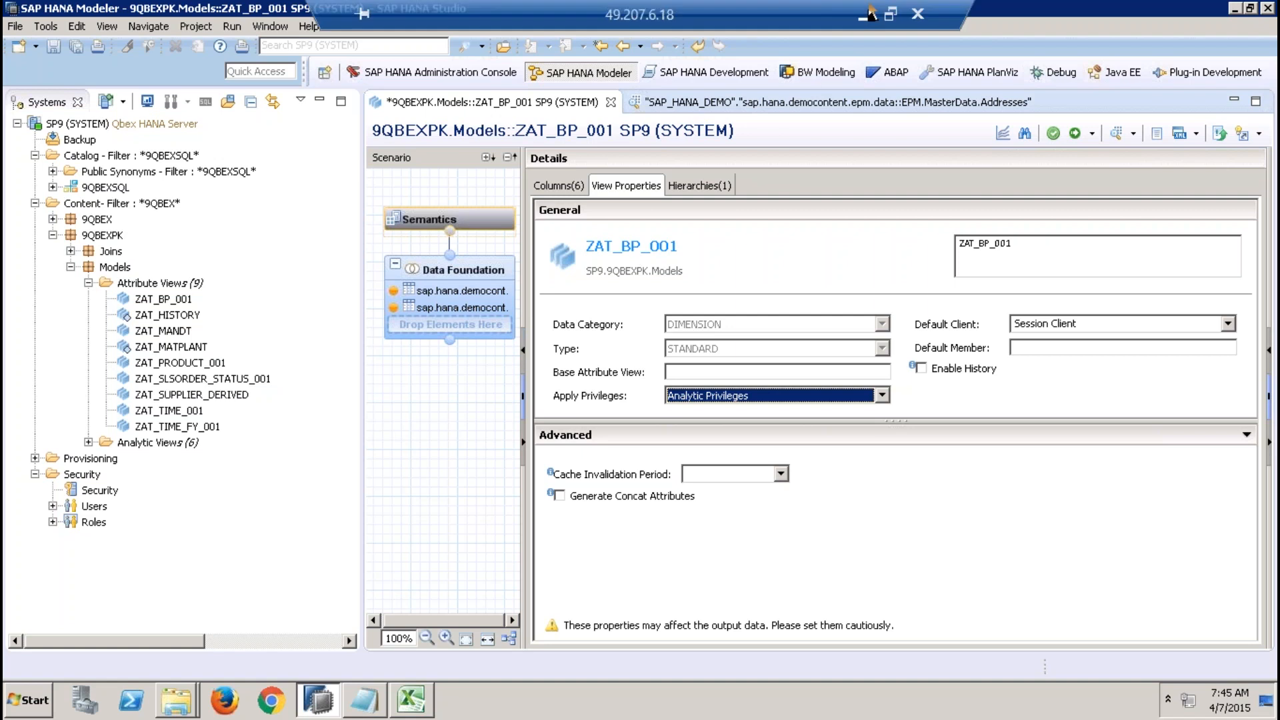
Switch to the PowerPoint presentation, show the slides on attribute view properties, and return to the studio session.
click(866, 13)
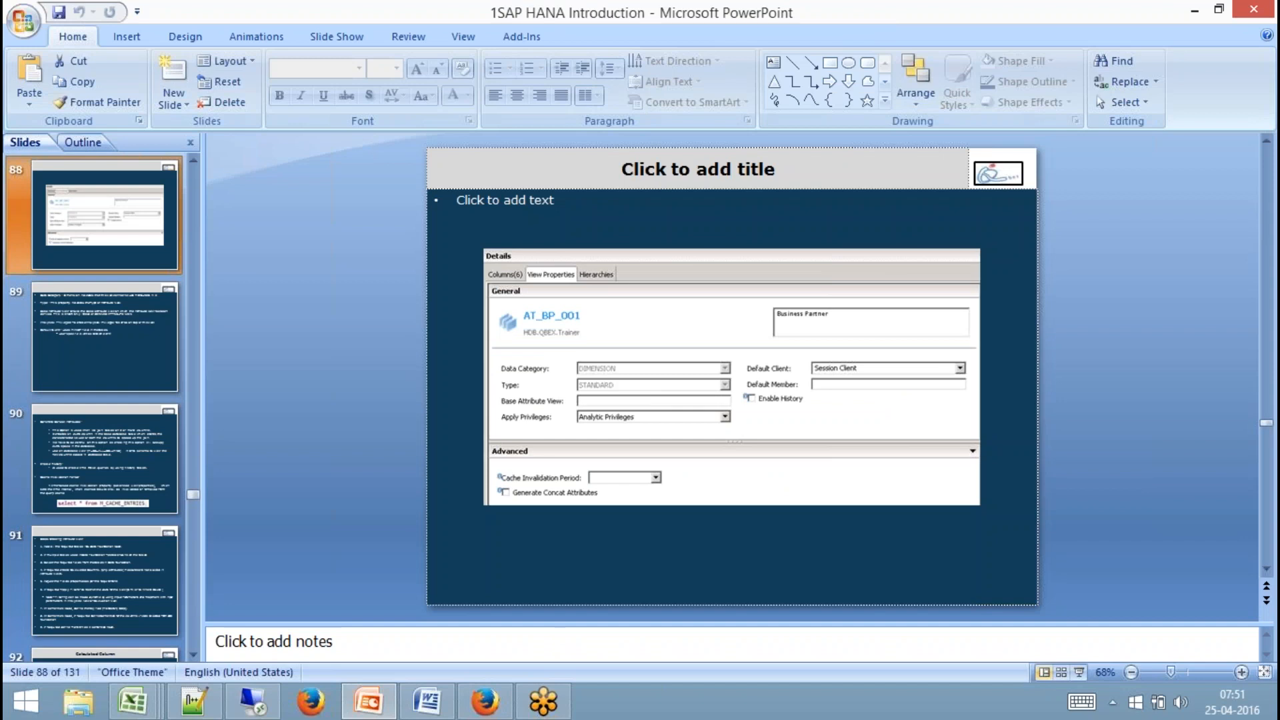
click(1079, 673)
key(Right)
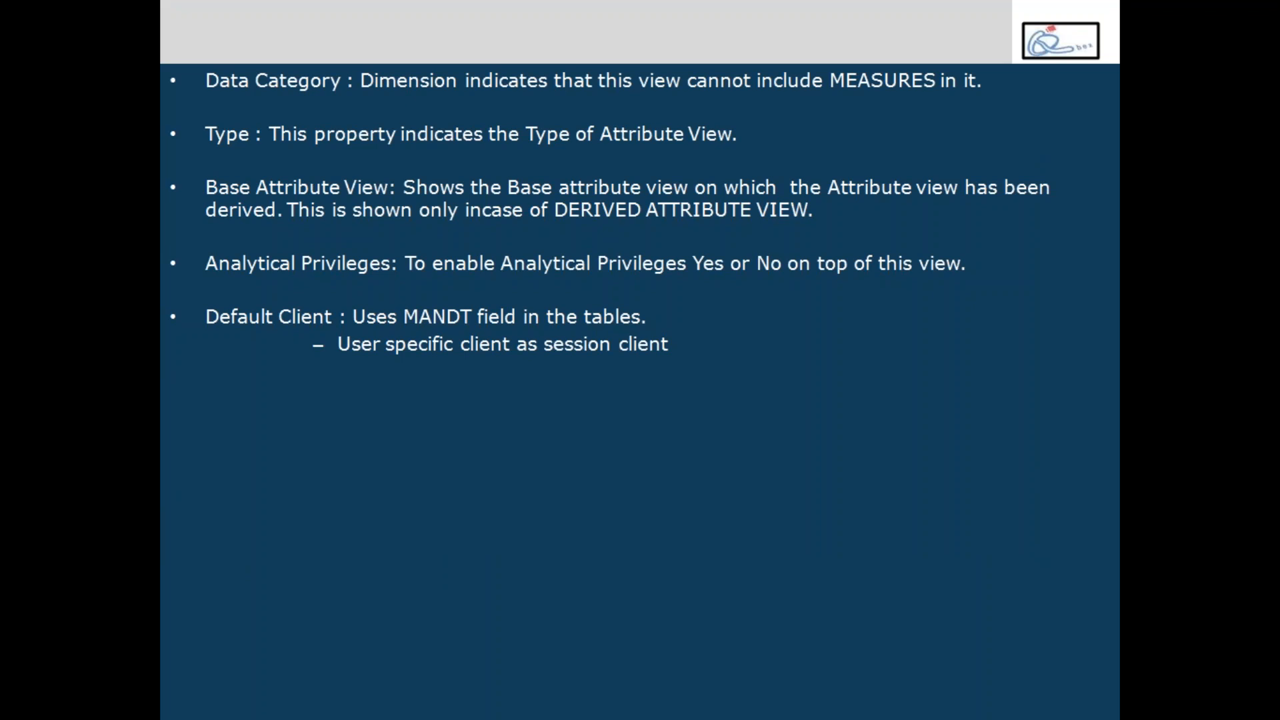
key(Left)
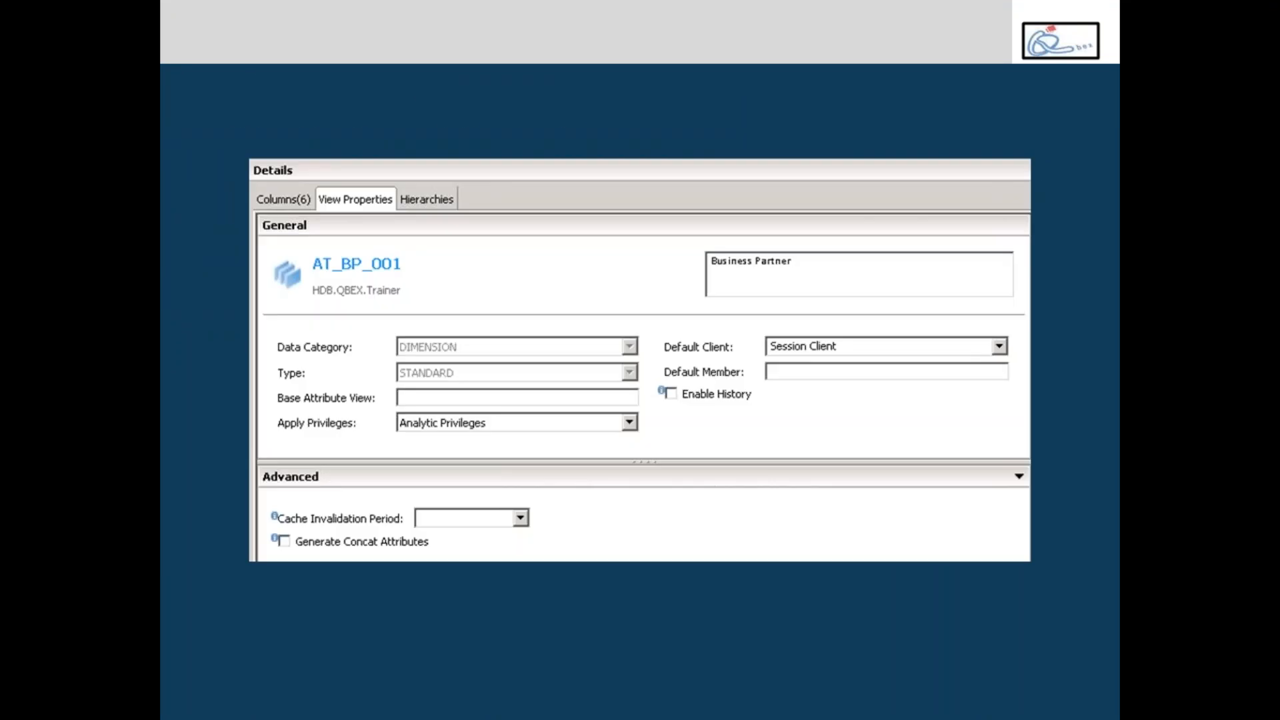
key(Escape)
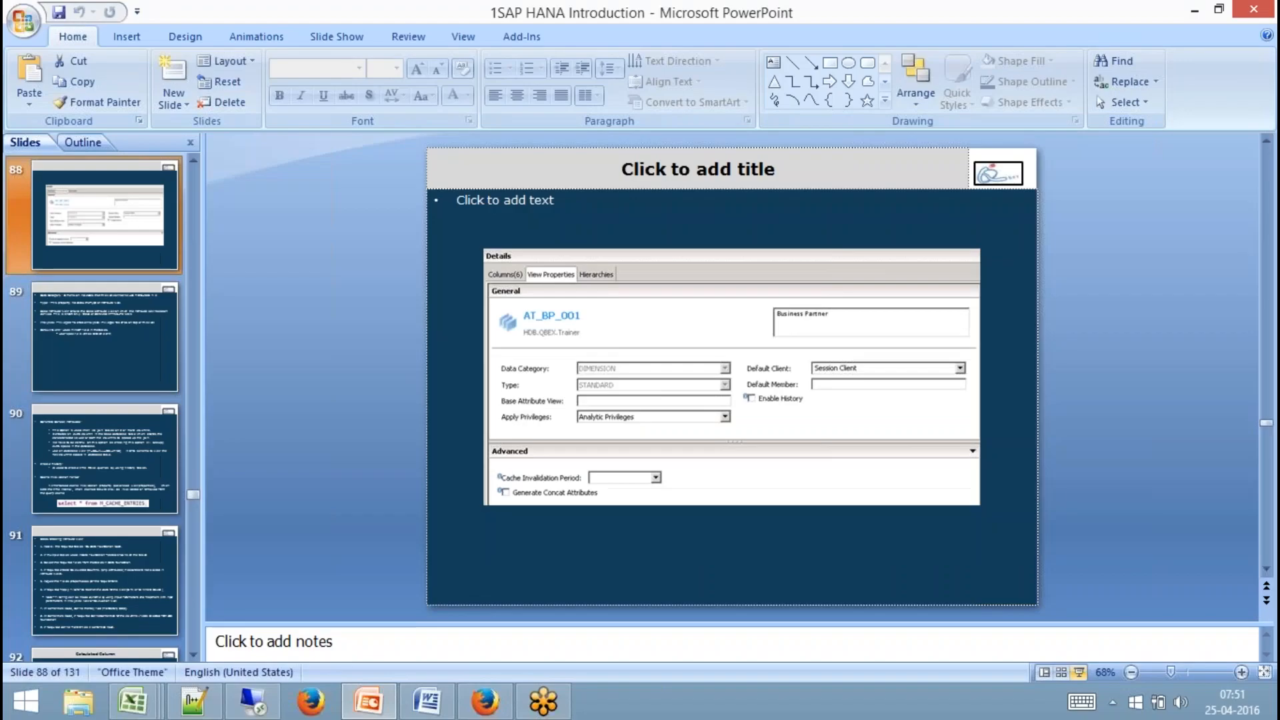
click(252, 700)
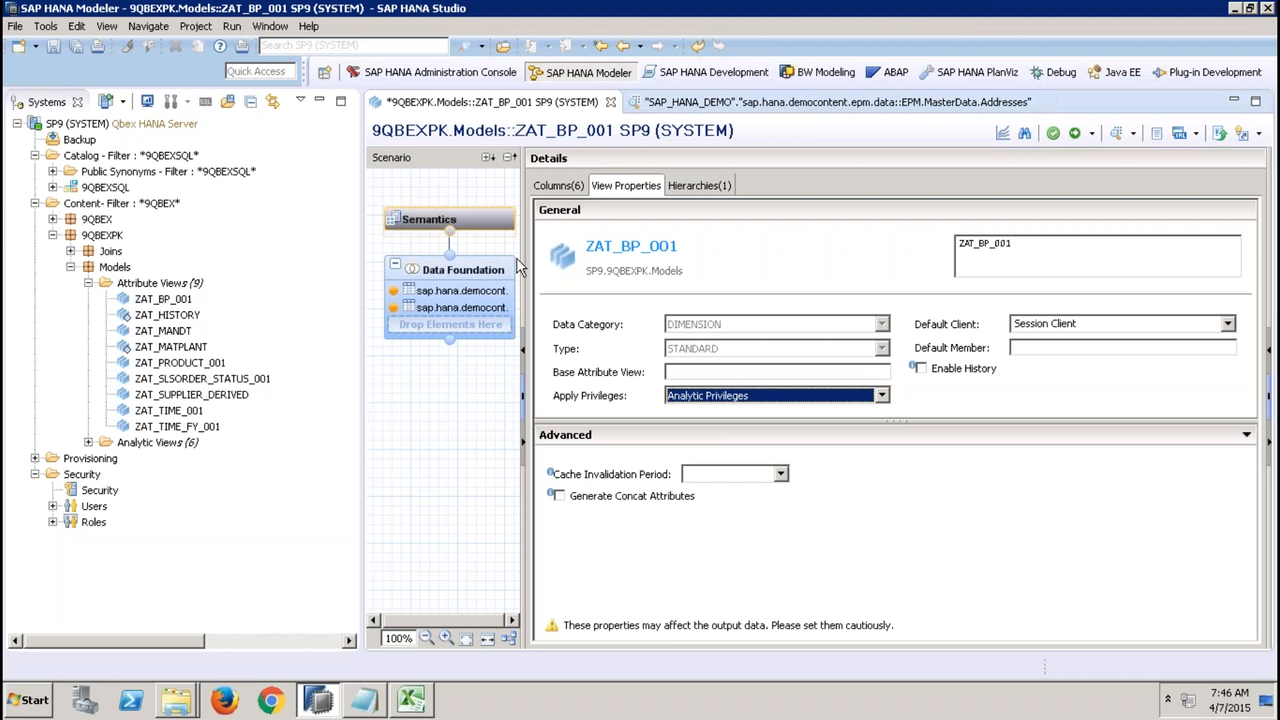
Open the ZAT_MANDT attribute view and inspect its Data Foundation's VBAK table and MANDT column.
click(494, 270)
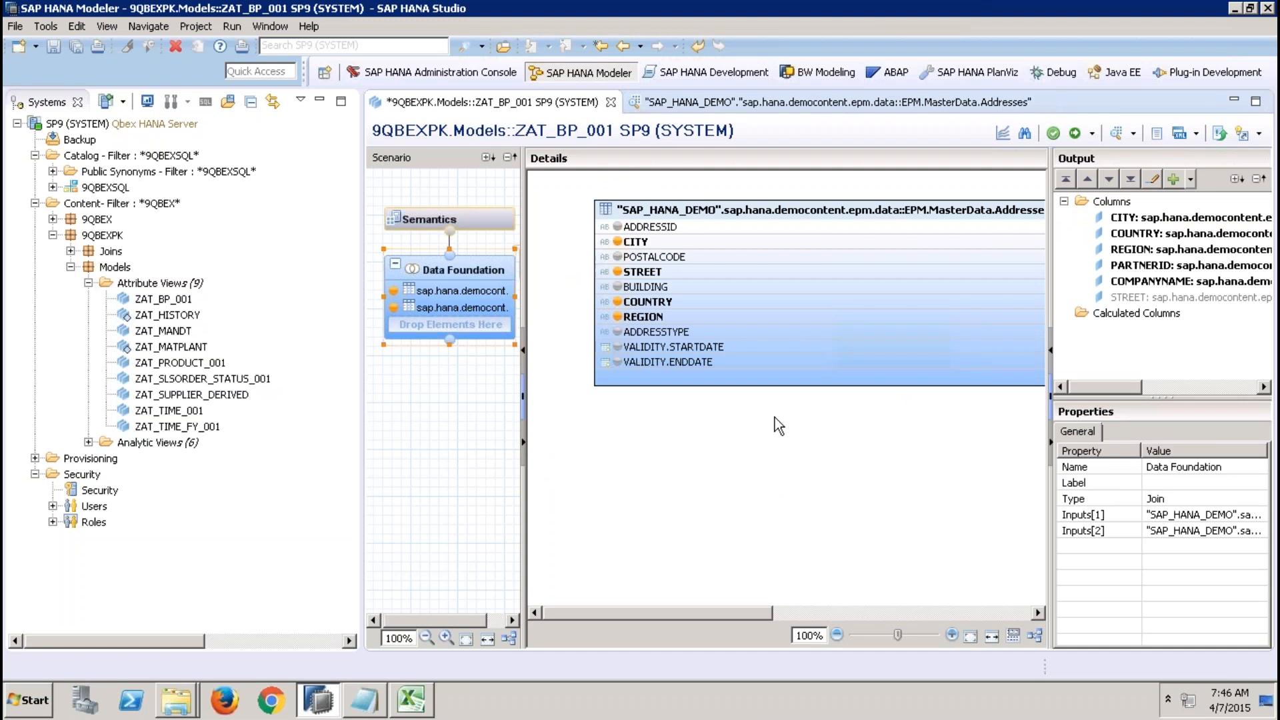
double_click(170, 331)
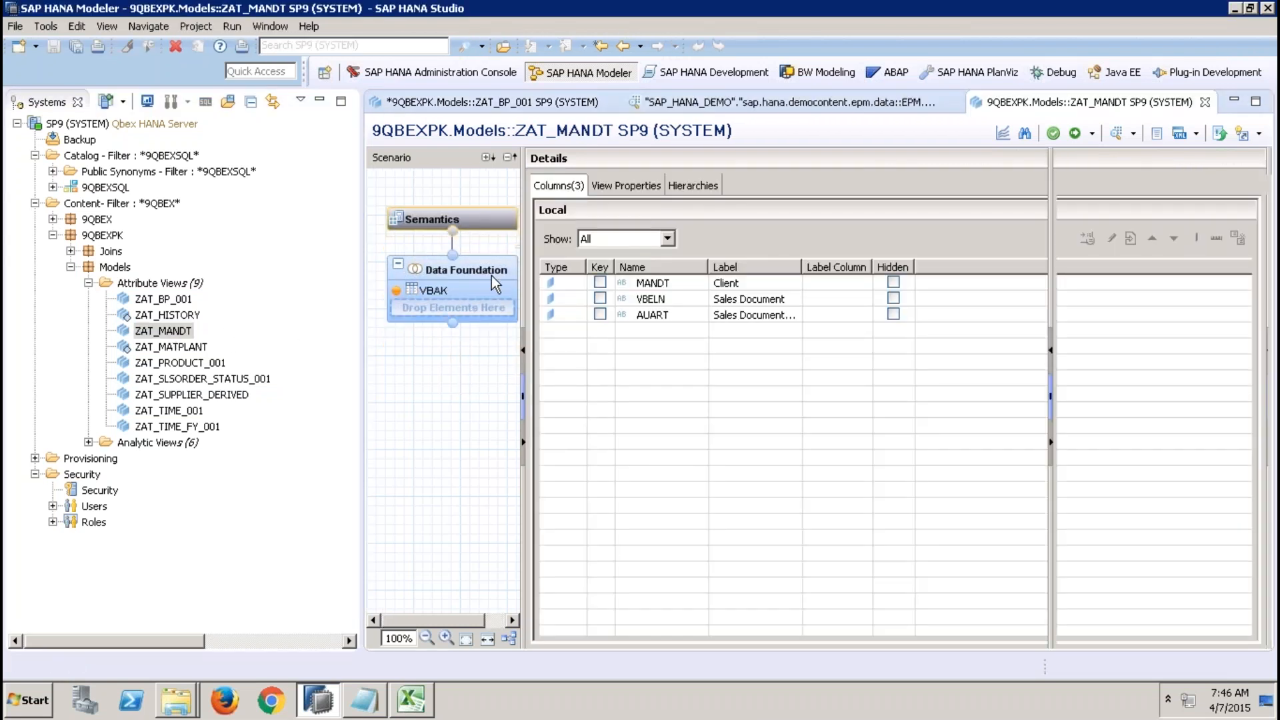
click(490, 274)
click(320, 100)
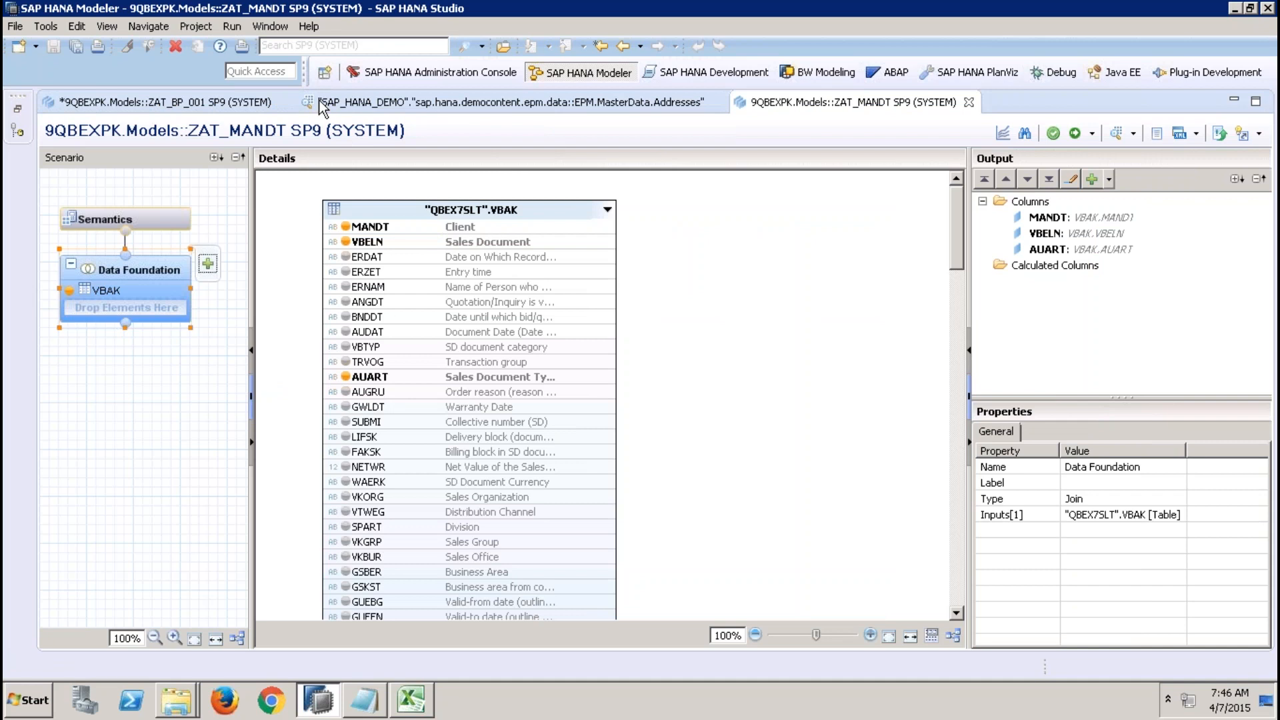
click(433, 207)
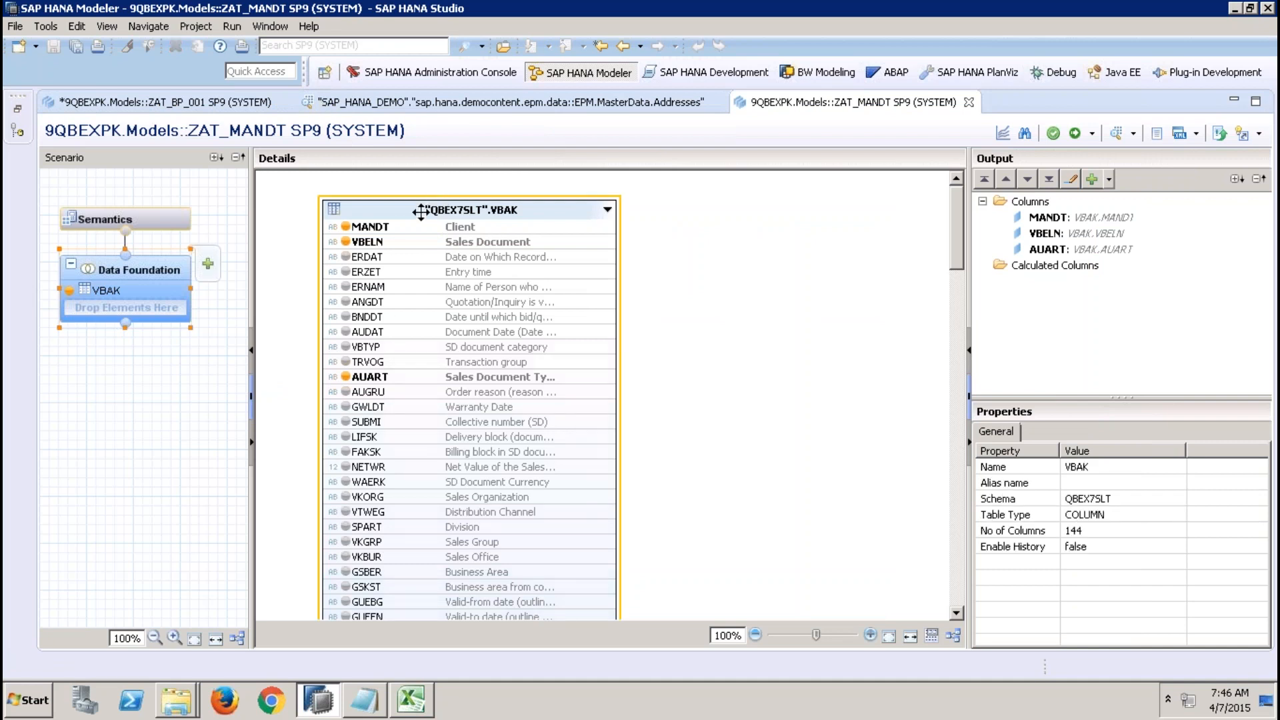
mouse_move(389, 227)
click(397, 227)
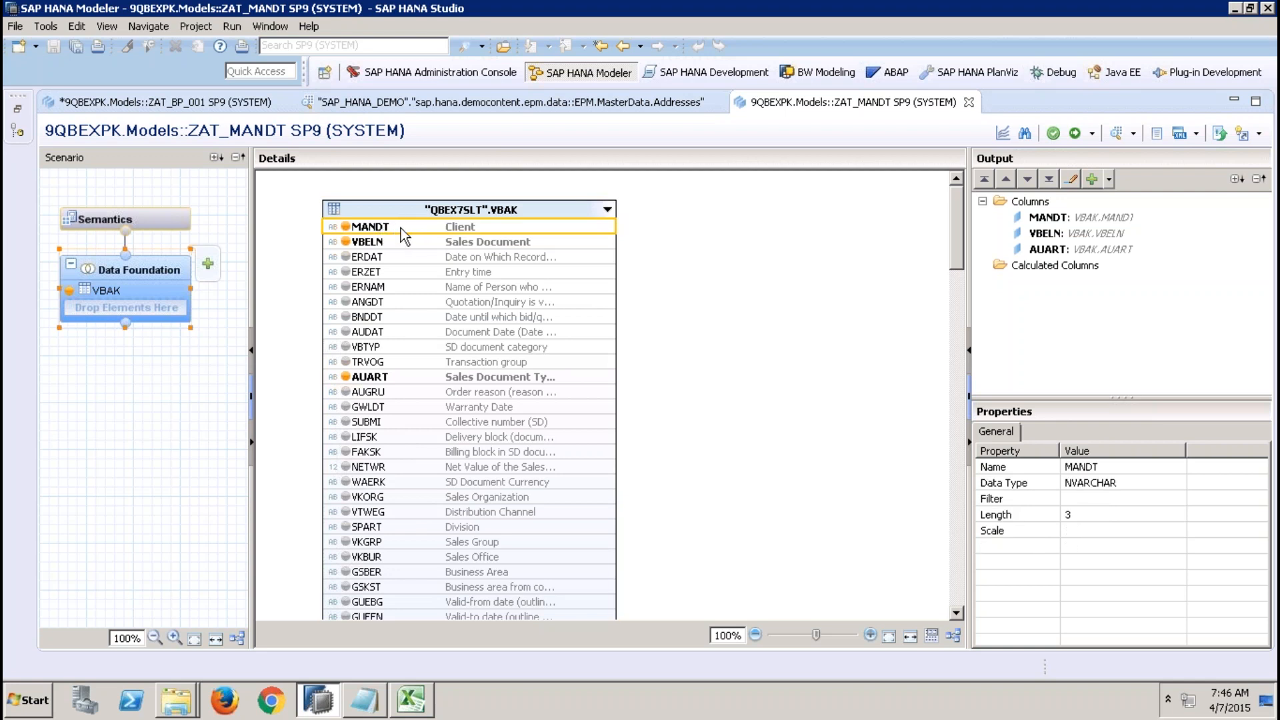
Check ZAT_MANDT's view properties and preview its data with MANDT on the labels axis.
click(173, 215)
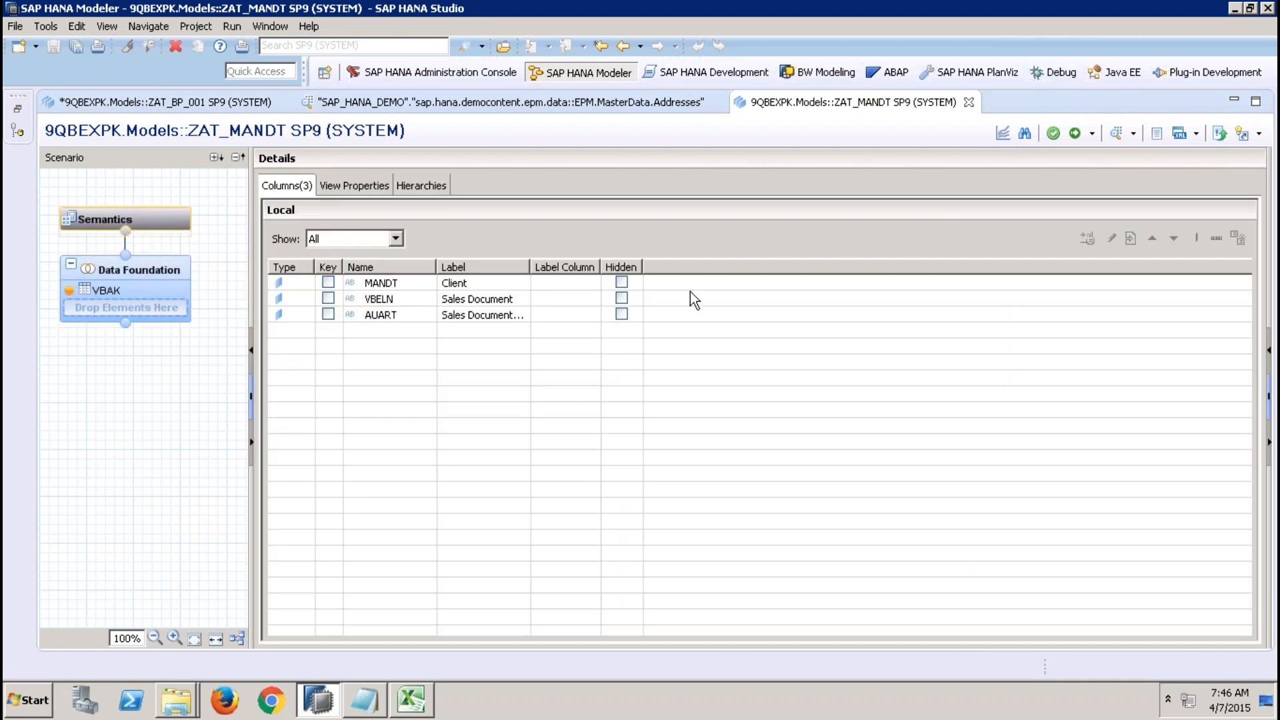
click(364, 186)
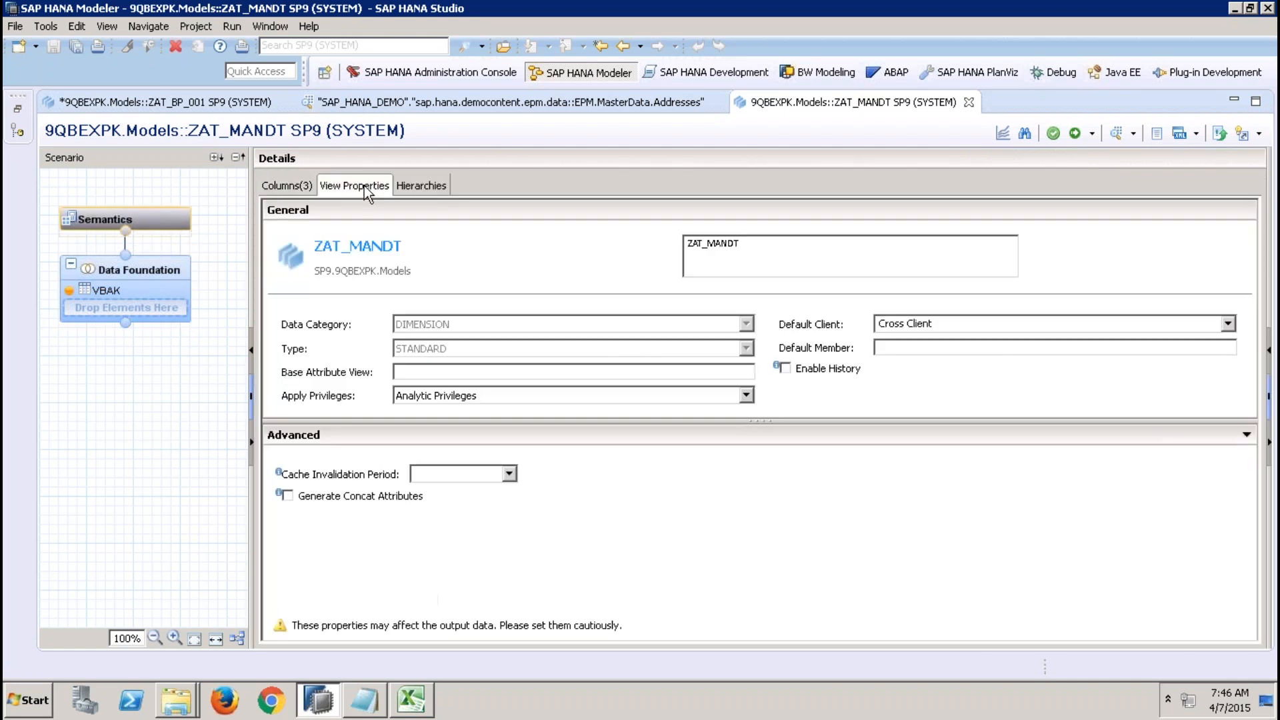
click(1112, 137)
click(120, 209)
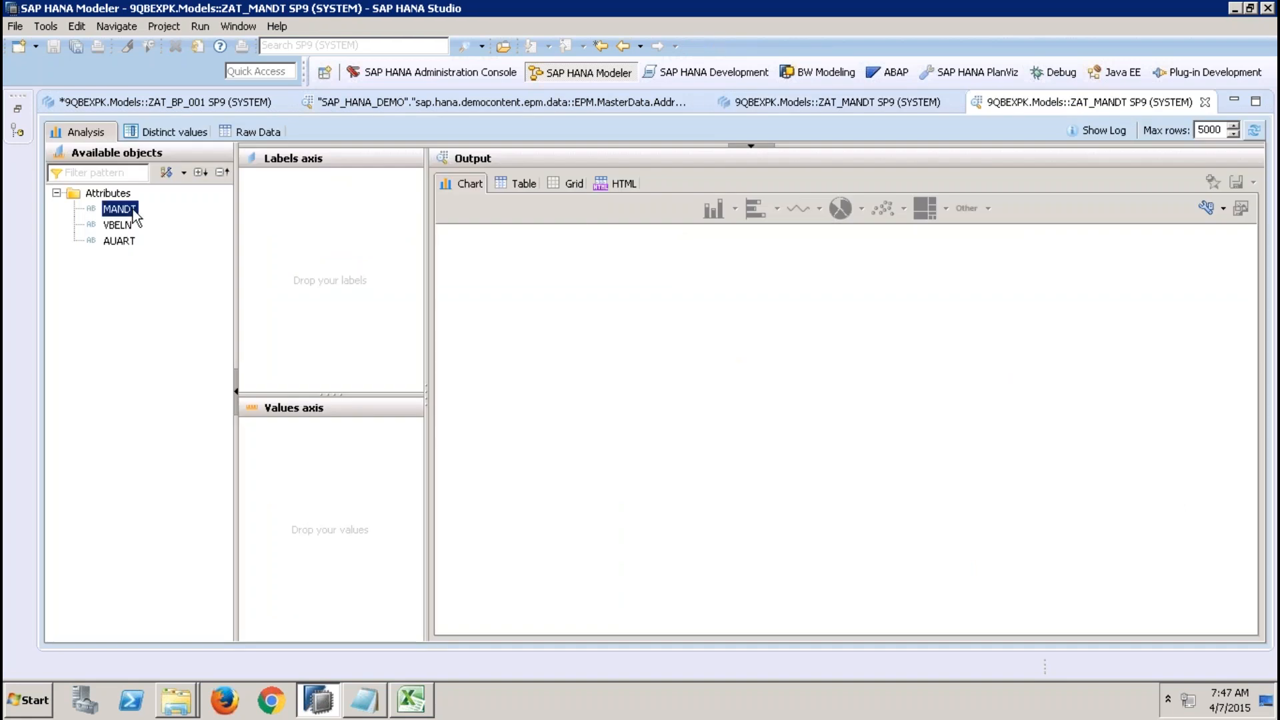
drag(120, 208, 300, 180)
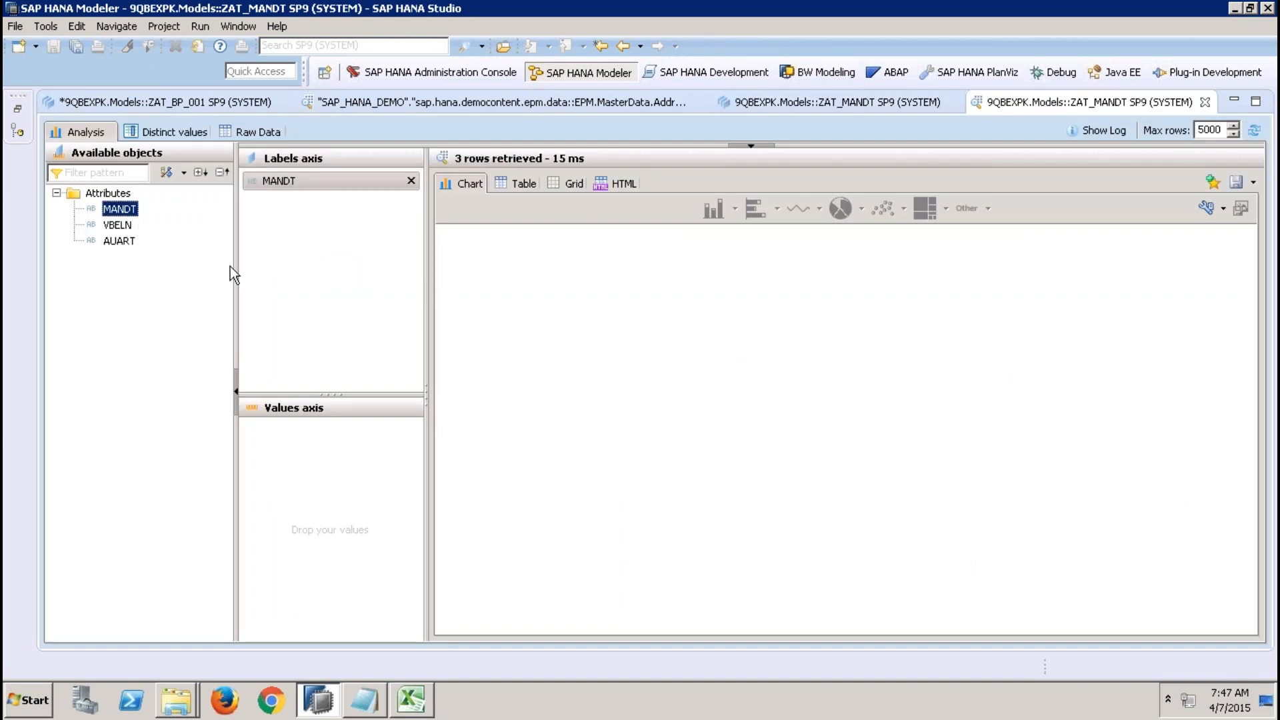
Add VBELN as a count measure to ZAT_MANDT's data preview and compare it with the view's Default Client property.
drag(117, 225, 300, 430)
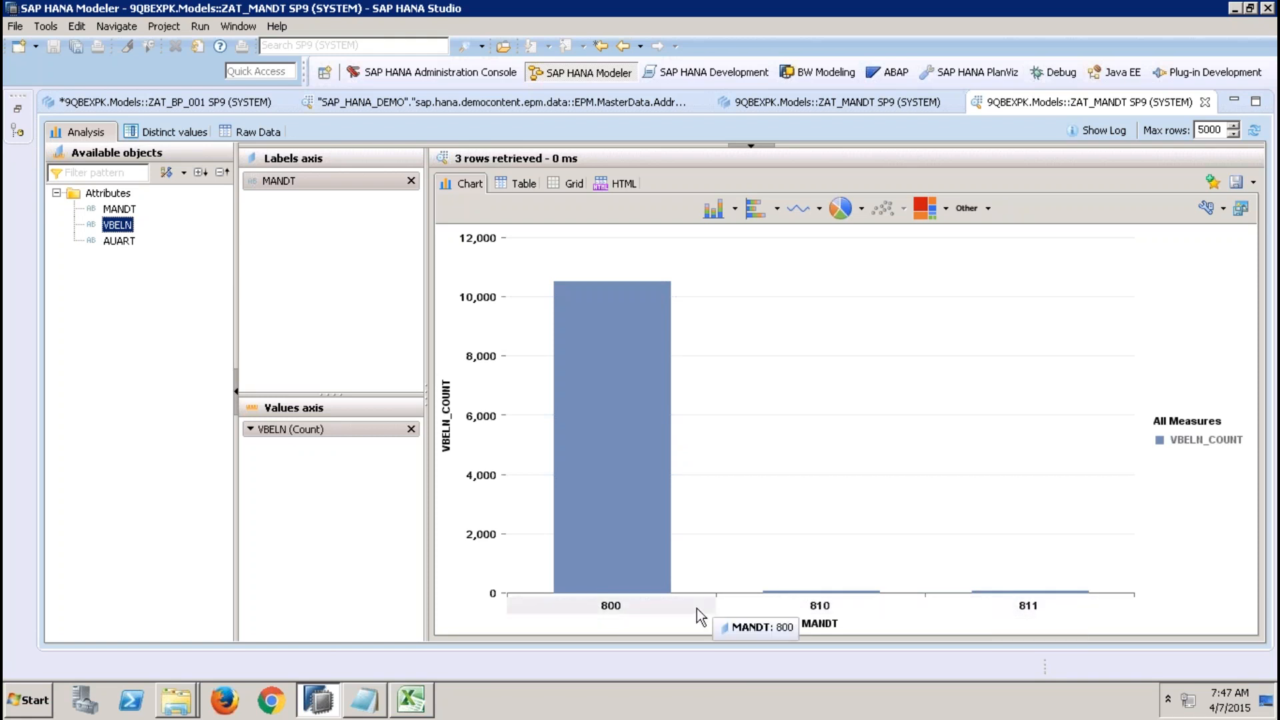
click(723, 107)
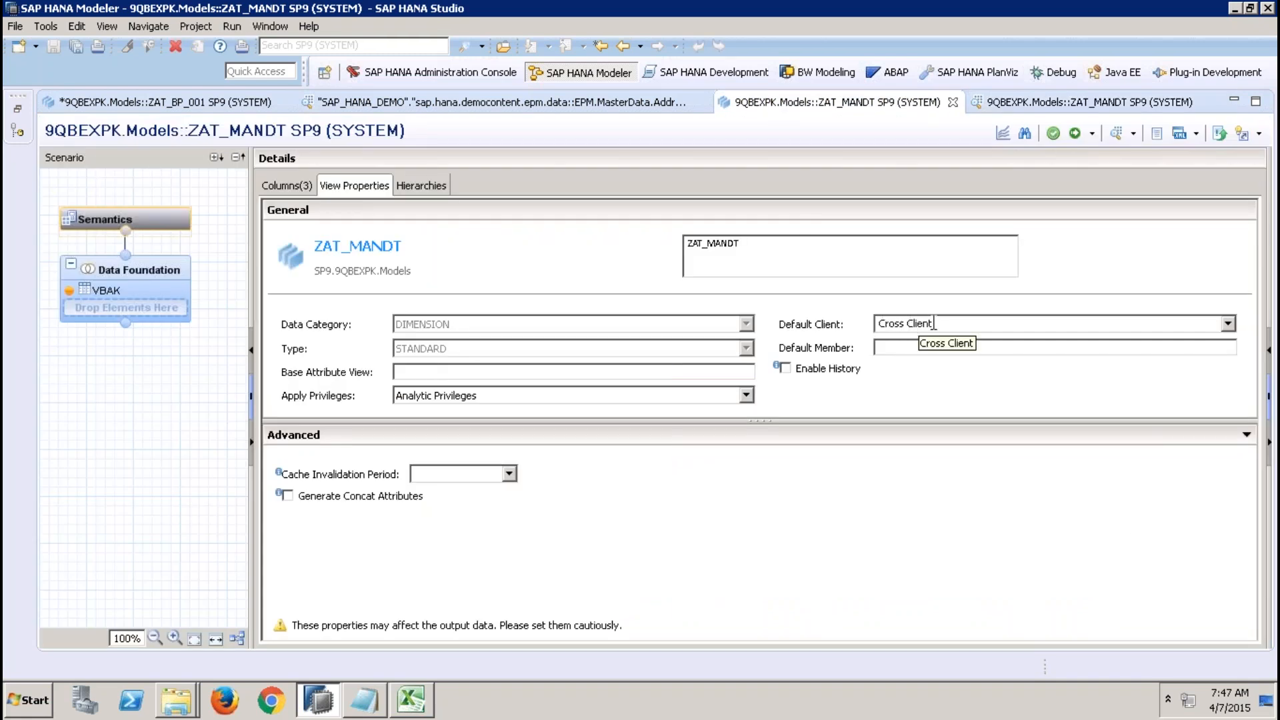
click(1024, 103)
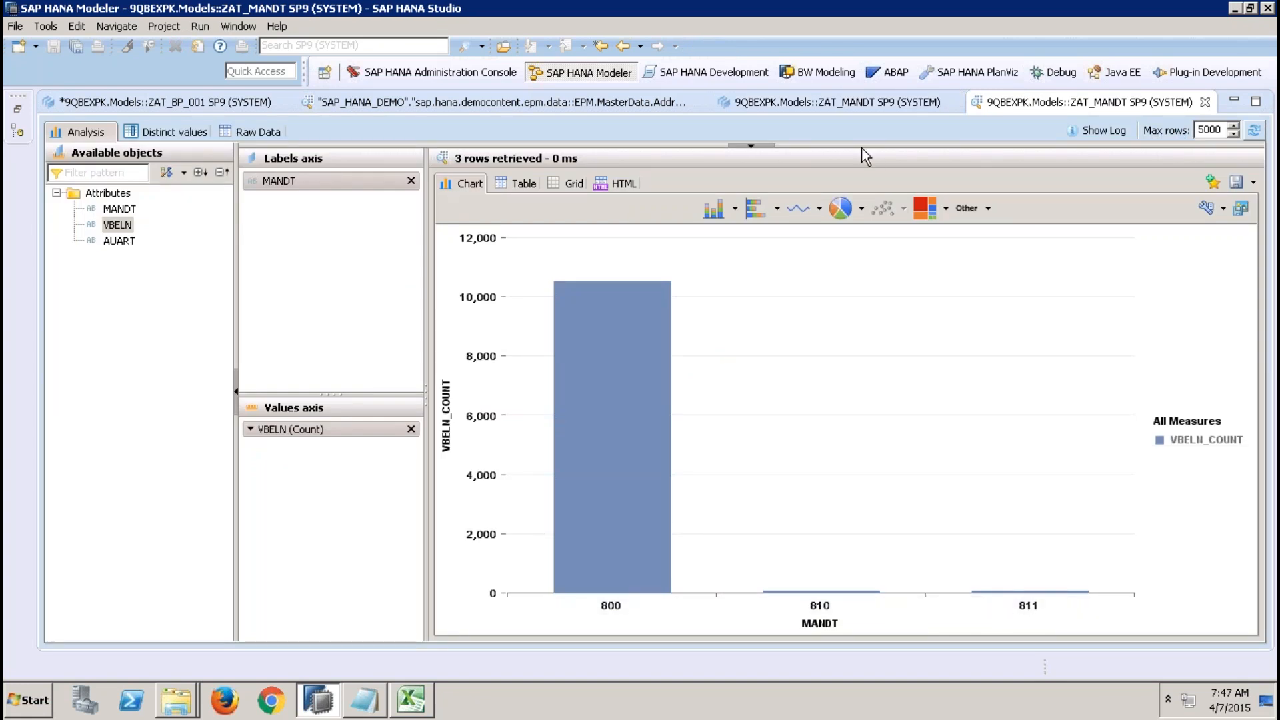
click(834, 102)
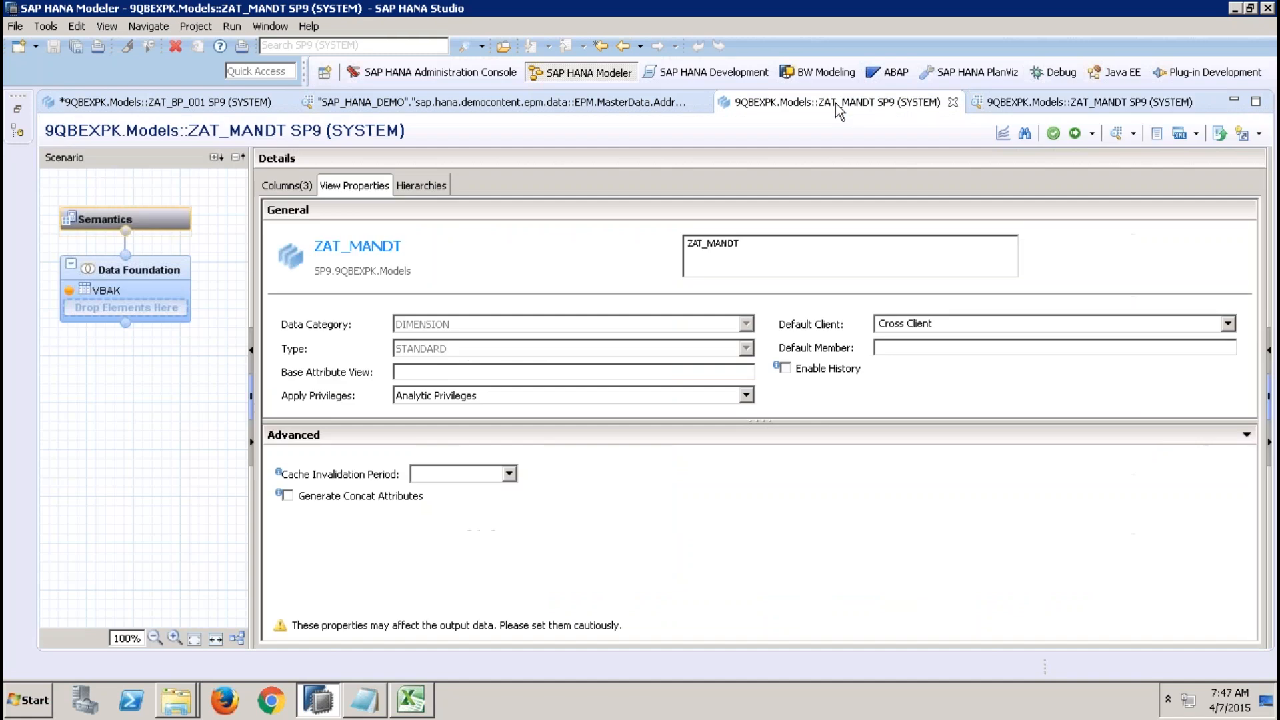
Set ZAT_MANDT's Default Client to Session Client and activate the view.
click(939, 323)
click(1227, 324)
click(1100, 340)
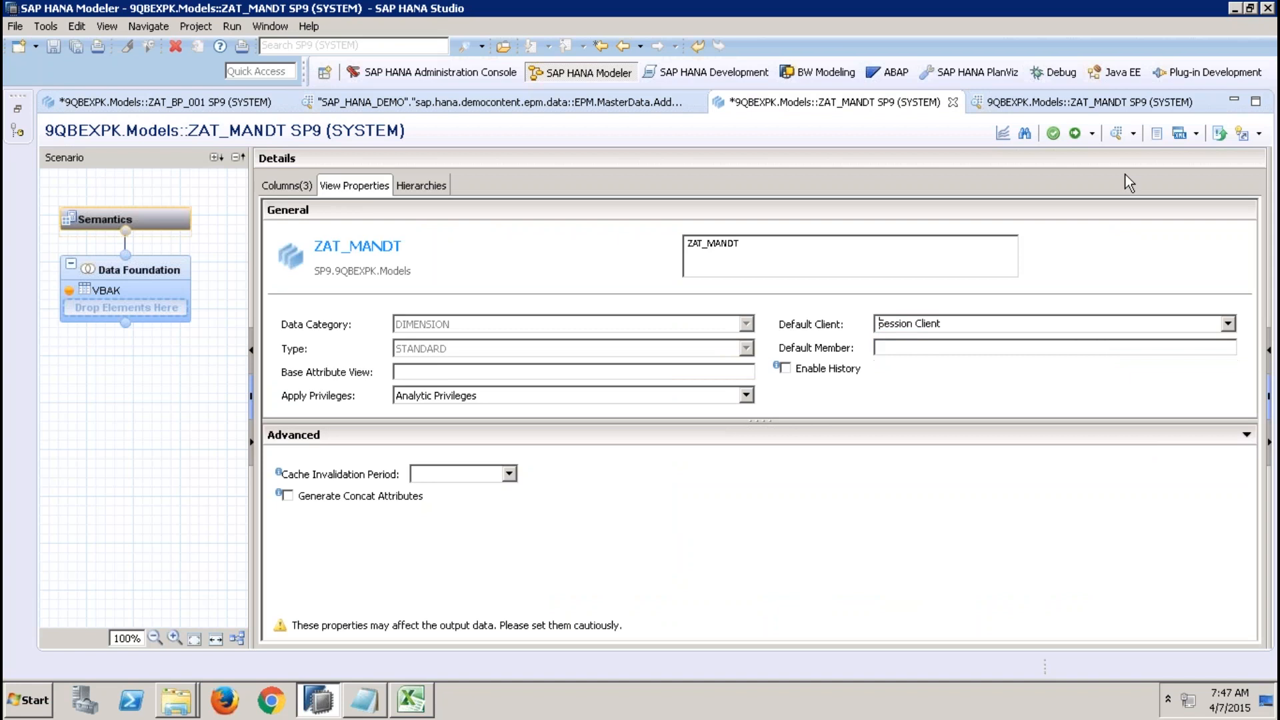
click(1075, 133)
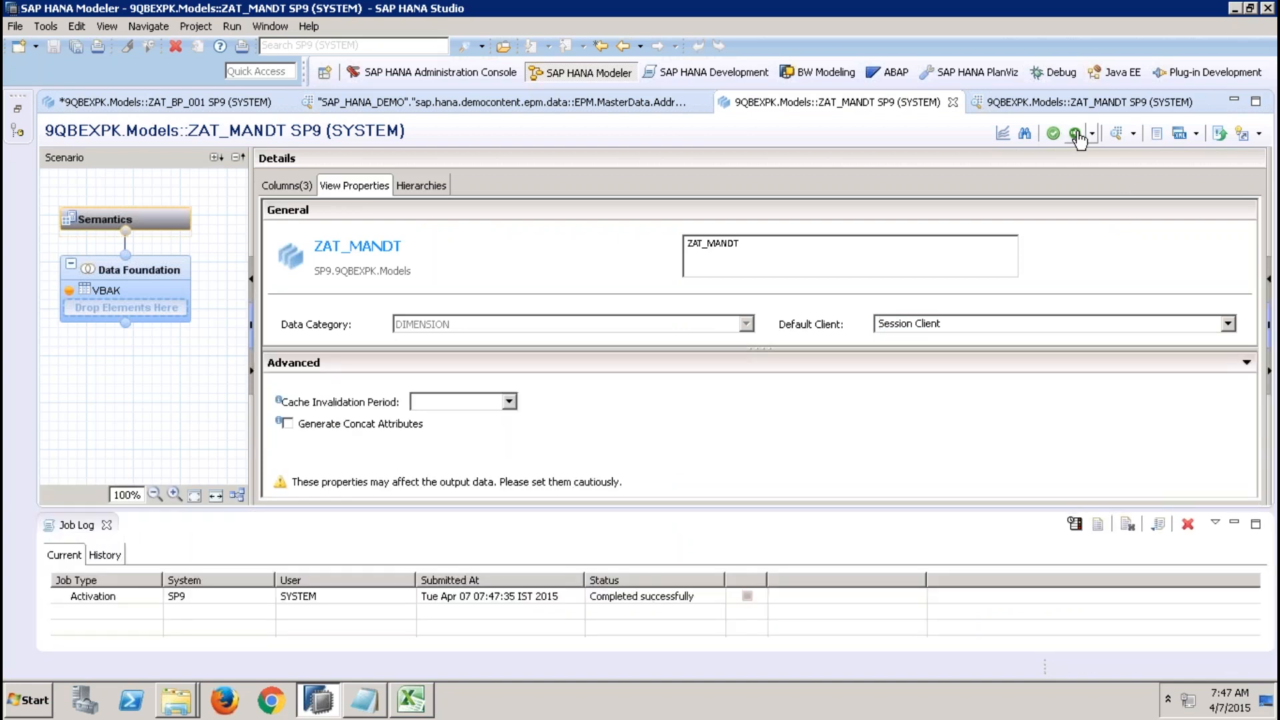
Restore the Systems panel, open the DBACOCKPIT user under Security and inspect its Session Client field.
click(20, 110)
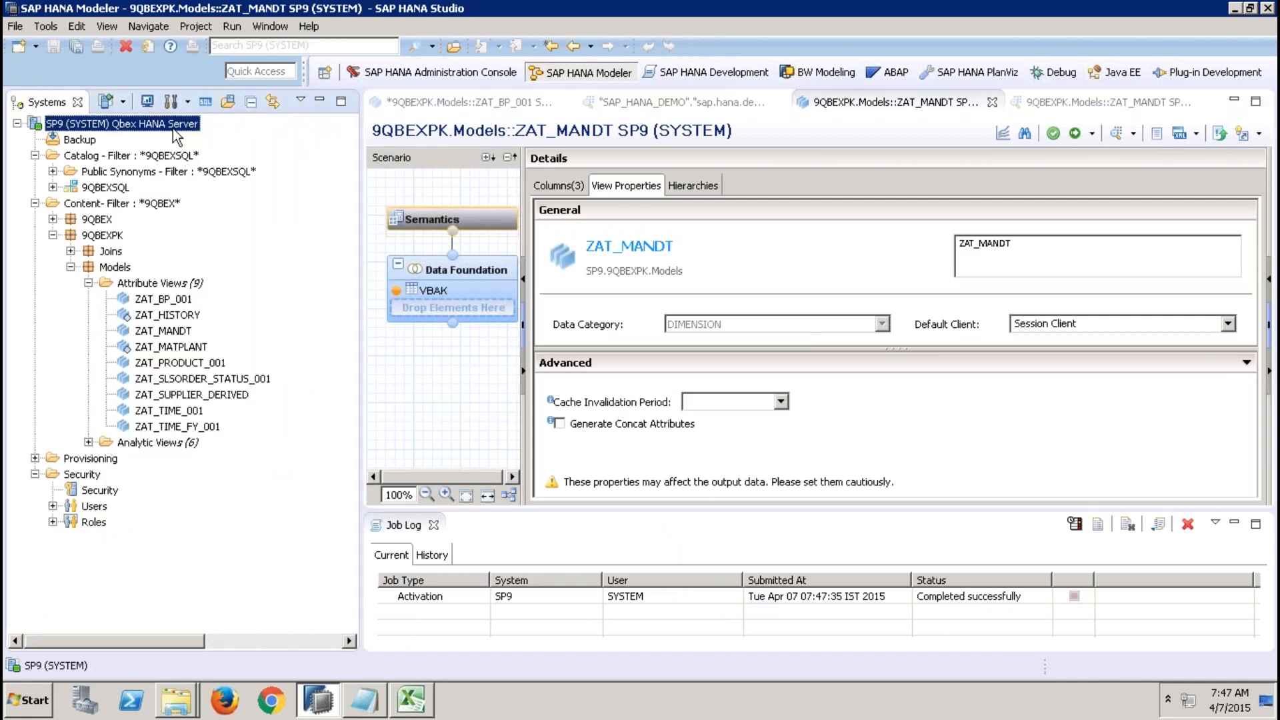
click(453, 102)
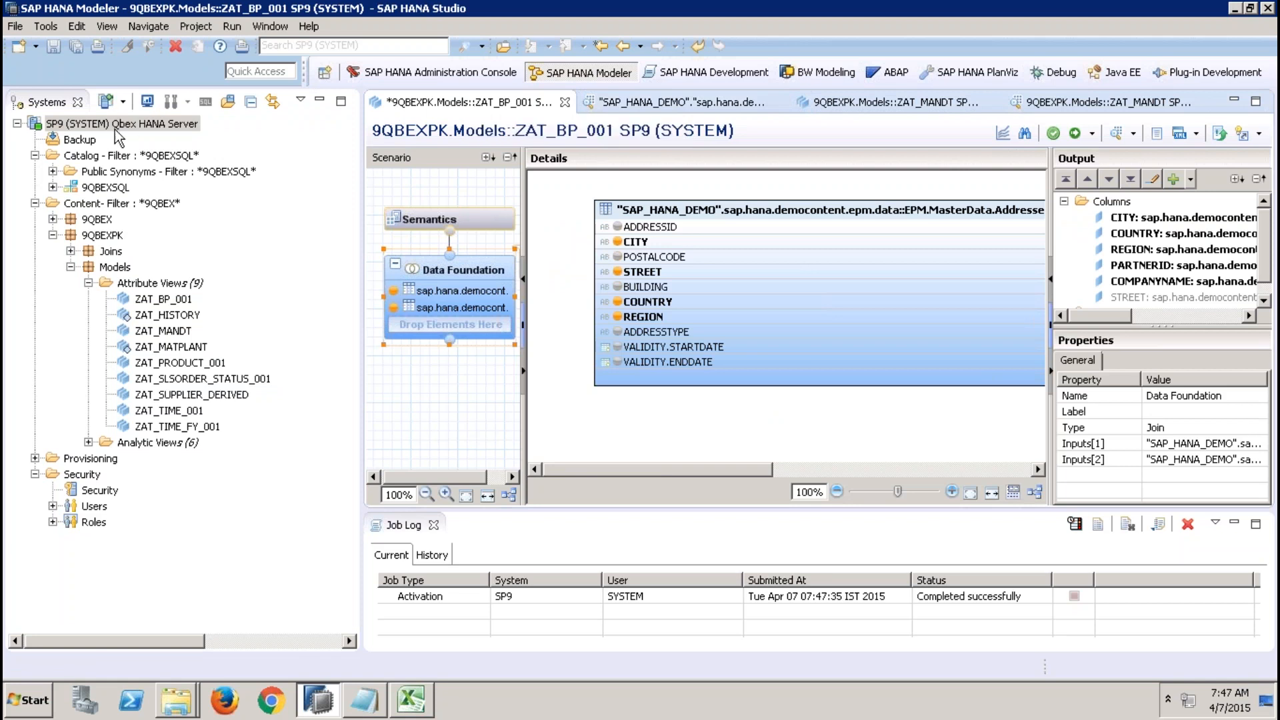
click(52, 505)
double_click(133, 555)
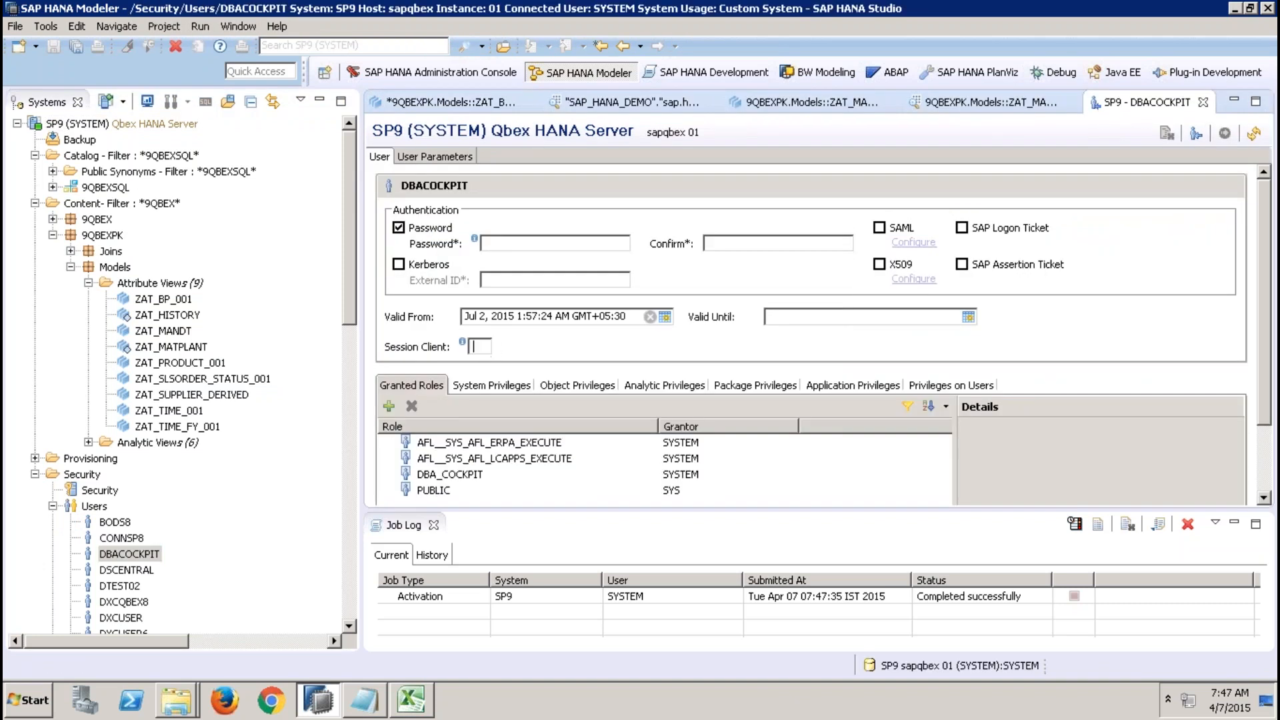
click(487, 346)
Reopen ZAT_MANDT's data preview with MANDT on the labels axis and VBELN count on the values axis.
click(958, 103)
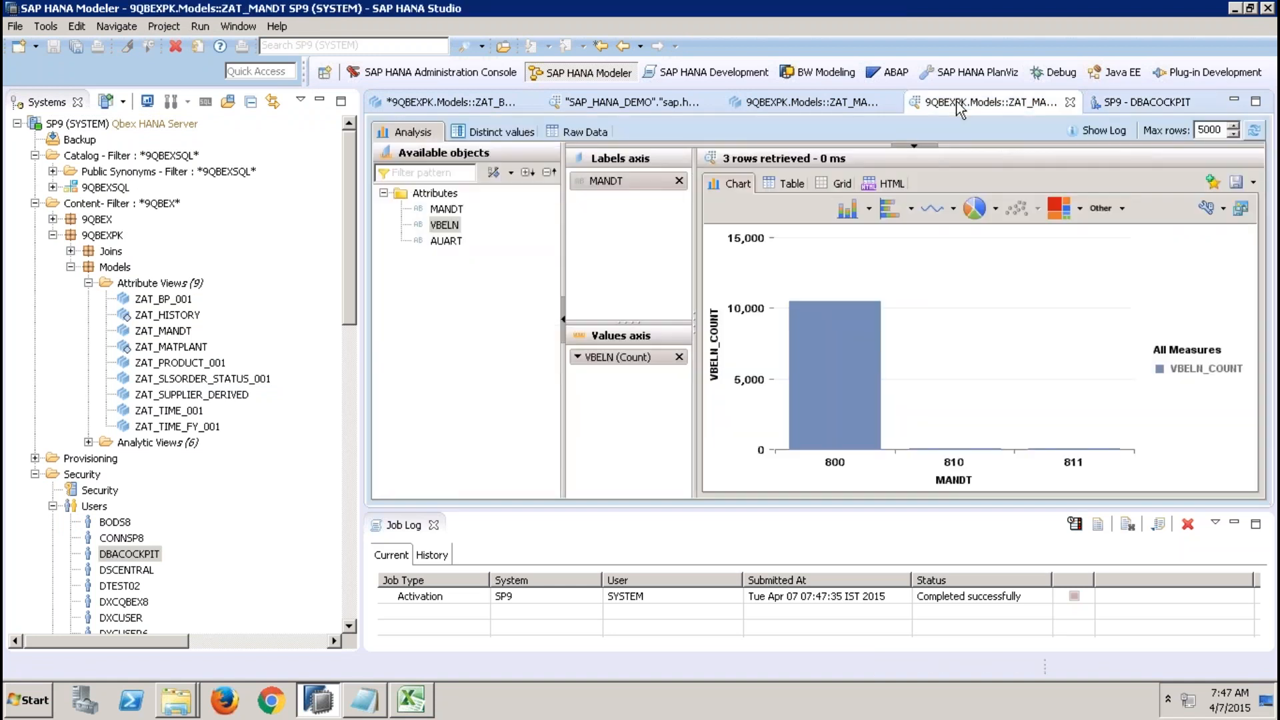
click(840, 103)
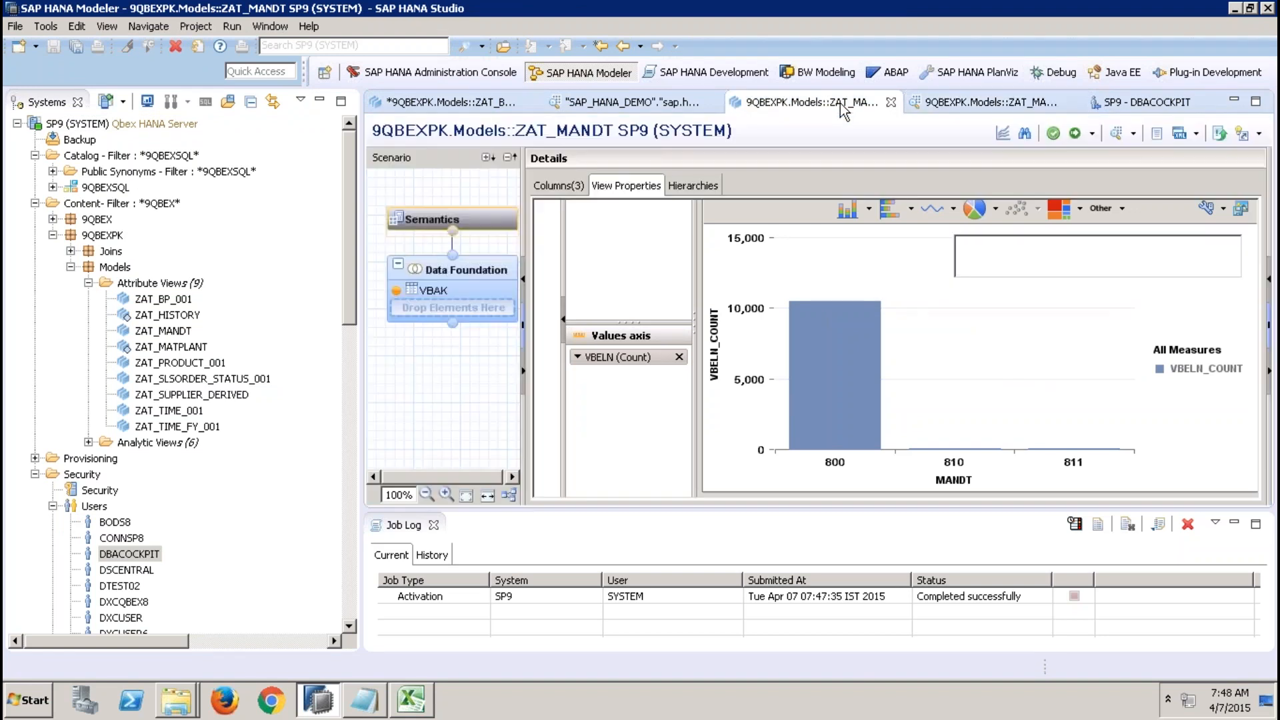
click(1045, 107)
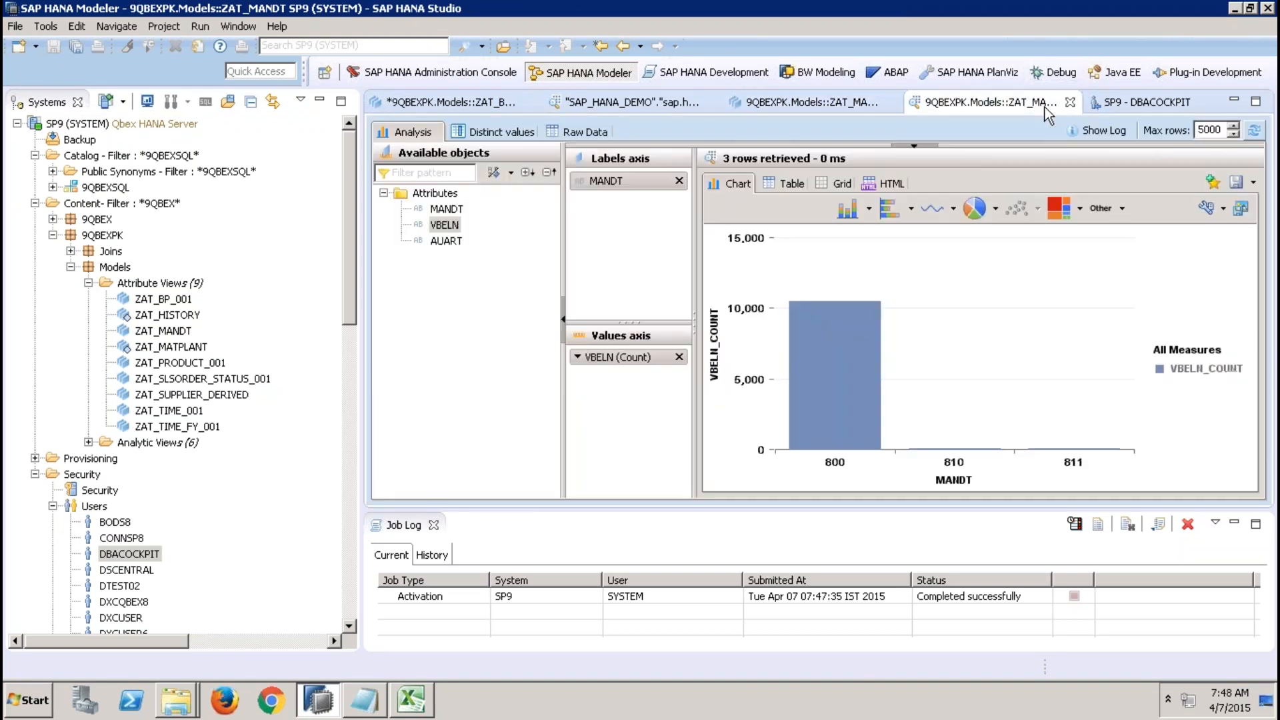
click(1070, 104)
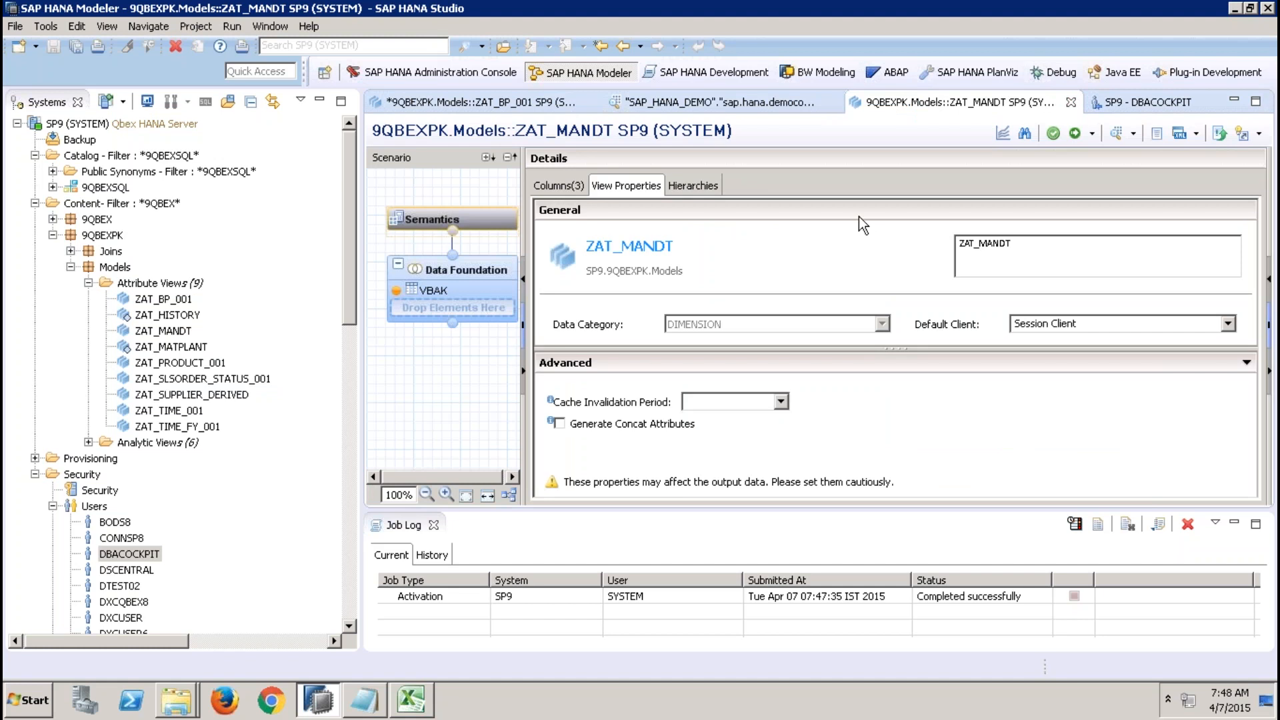
click(1115, 133)
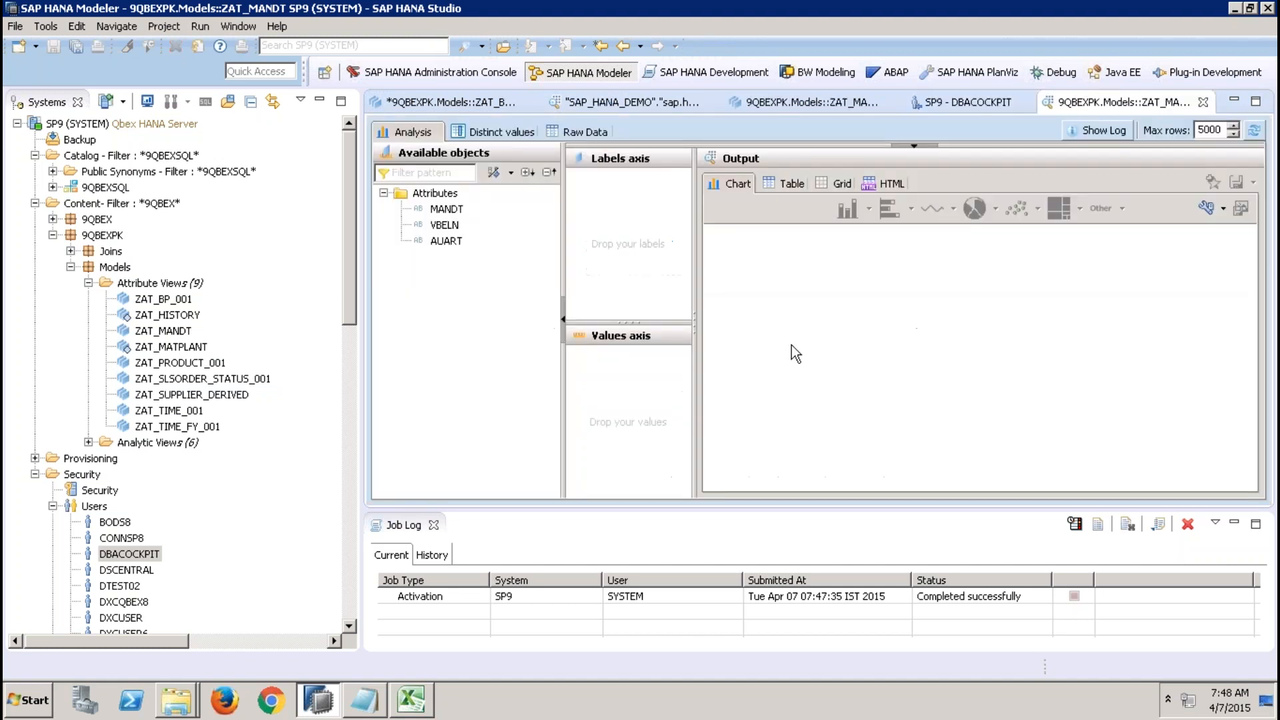
double_click(443, 209)
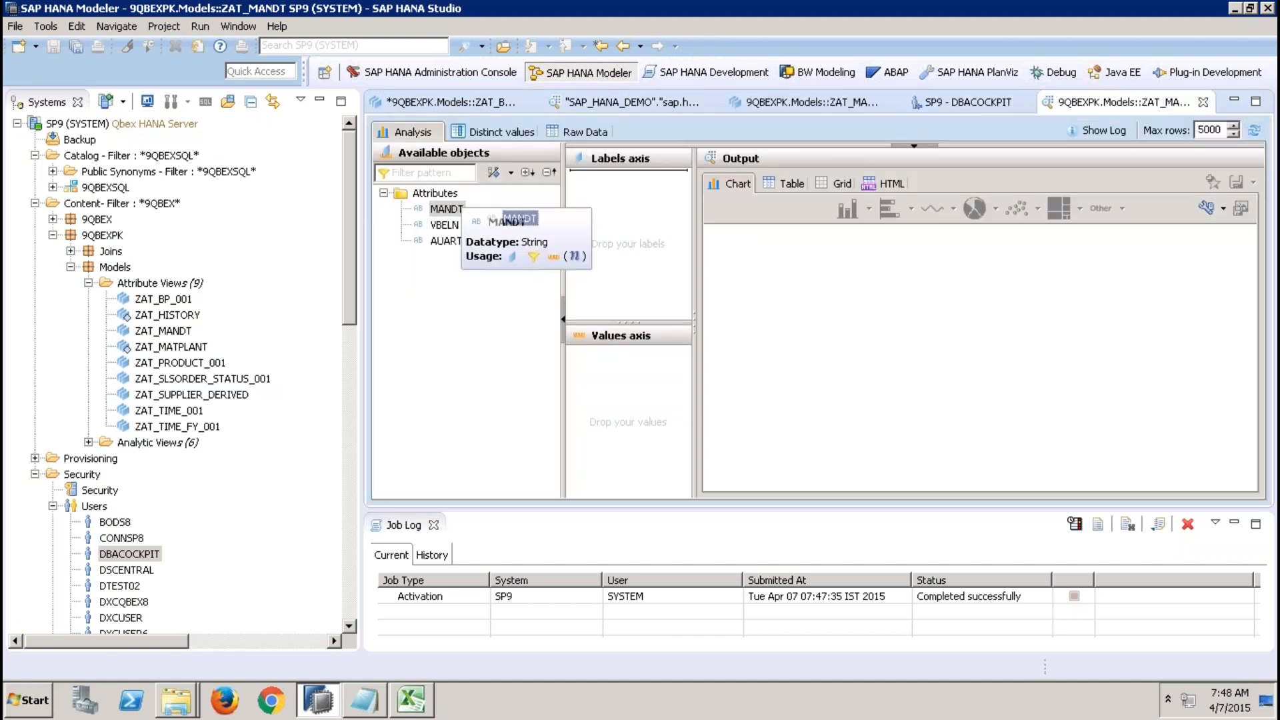
click(445, 225)
drag(445, 224, 626, 406)
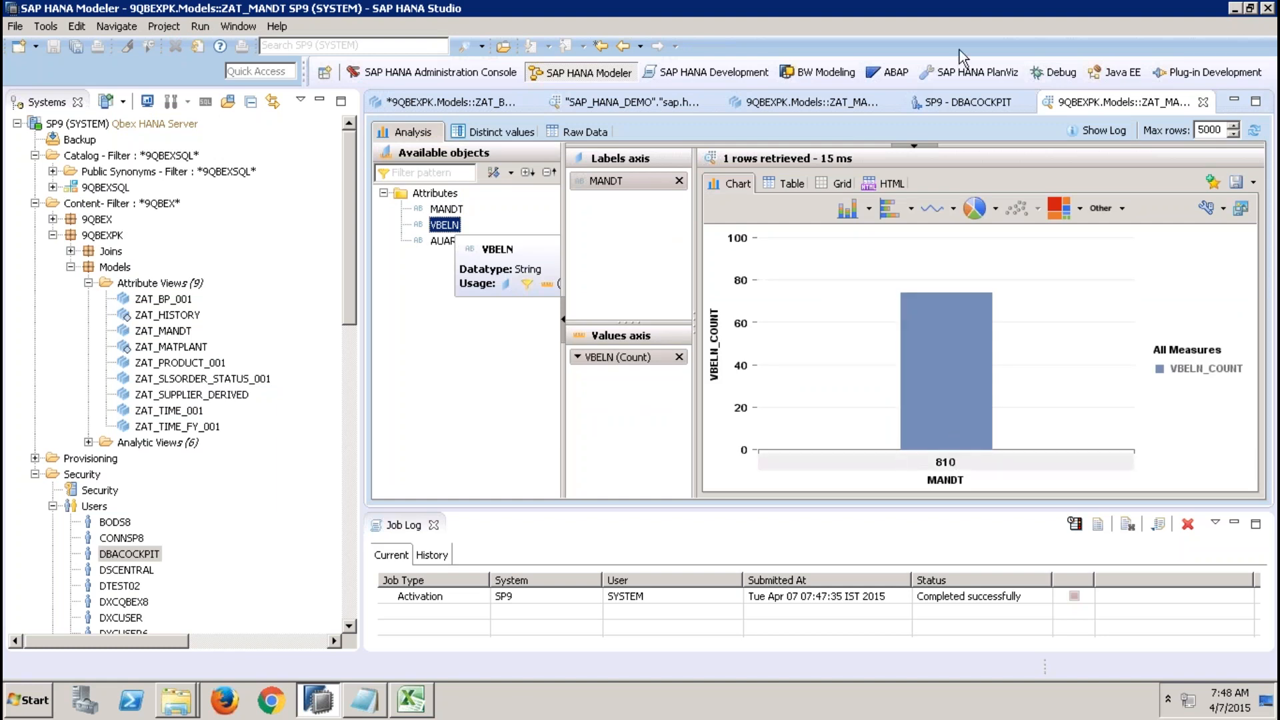
Close the ZAT_MANDT, DBACOCKPIT and ZAT_BP_001 editors, discarding unsaved ZAT_BP_001 changes.
click(801, 106)
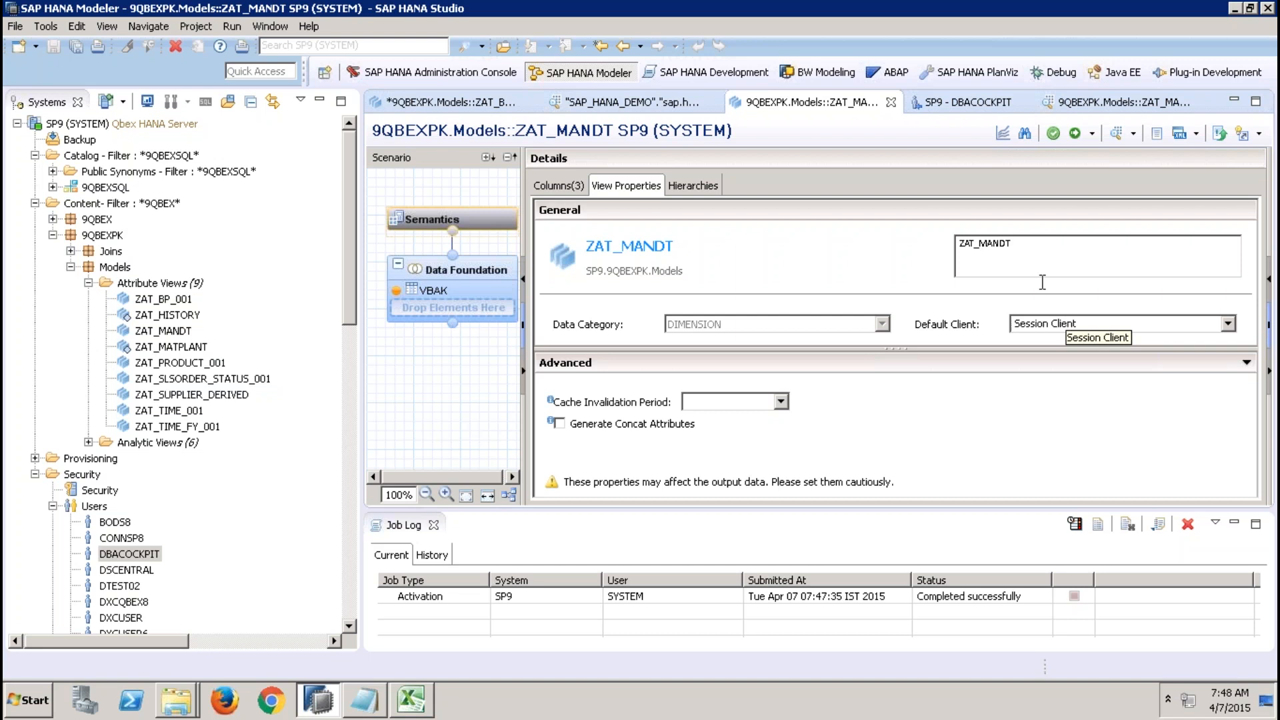
click(890, 102)
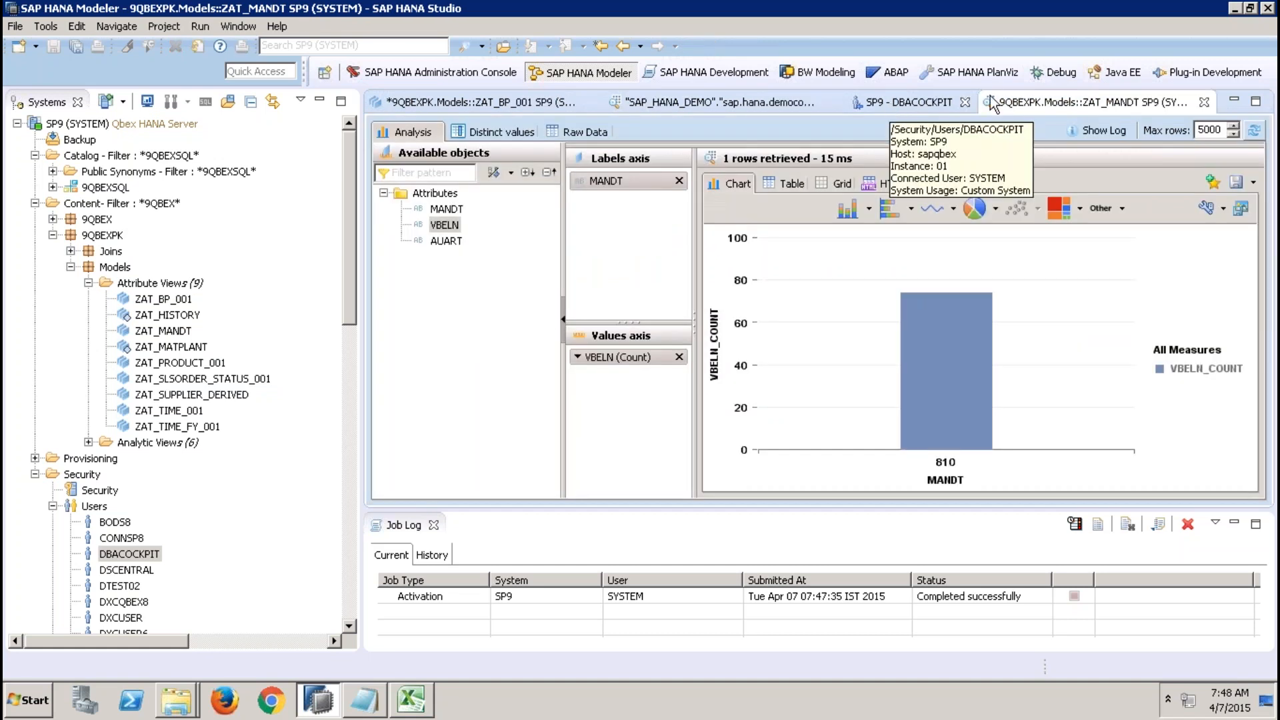
click(1204, 102)
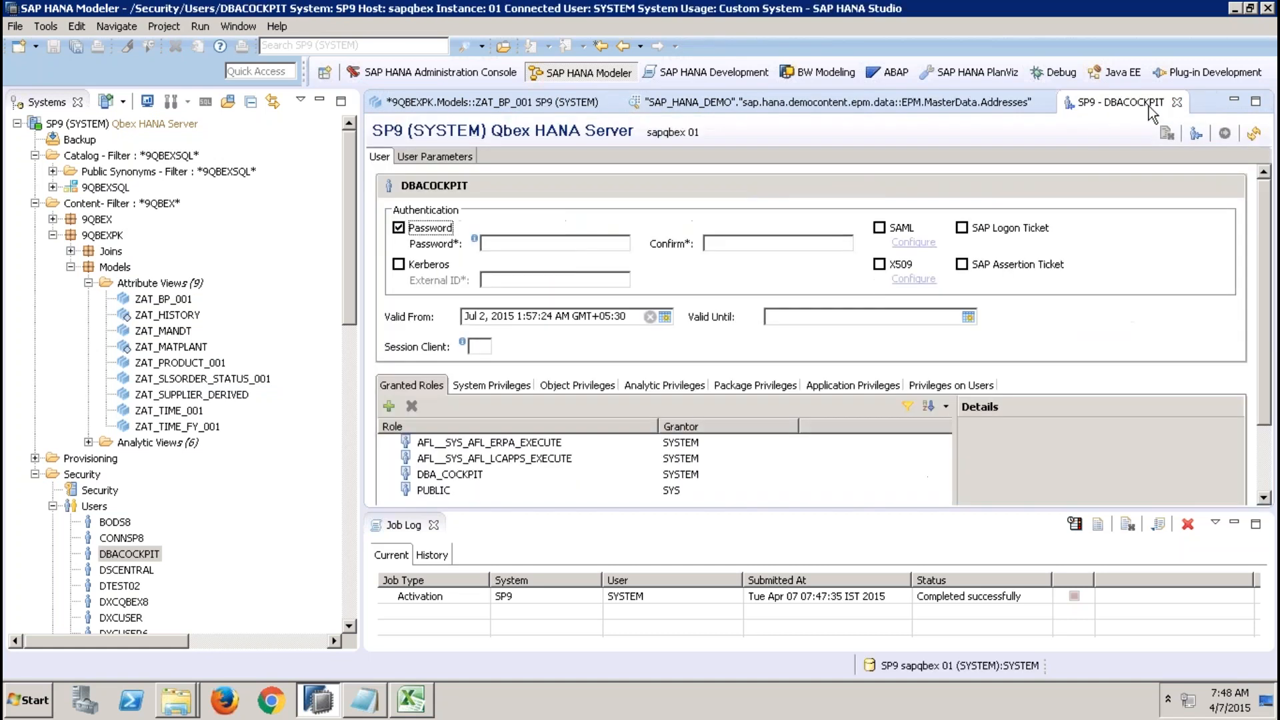
click(1177, 102)
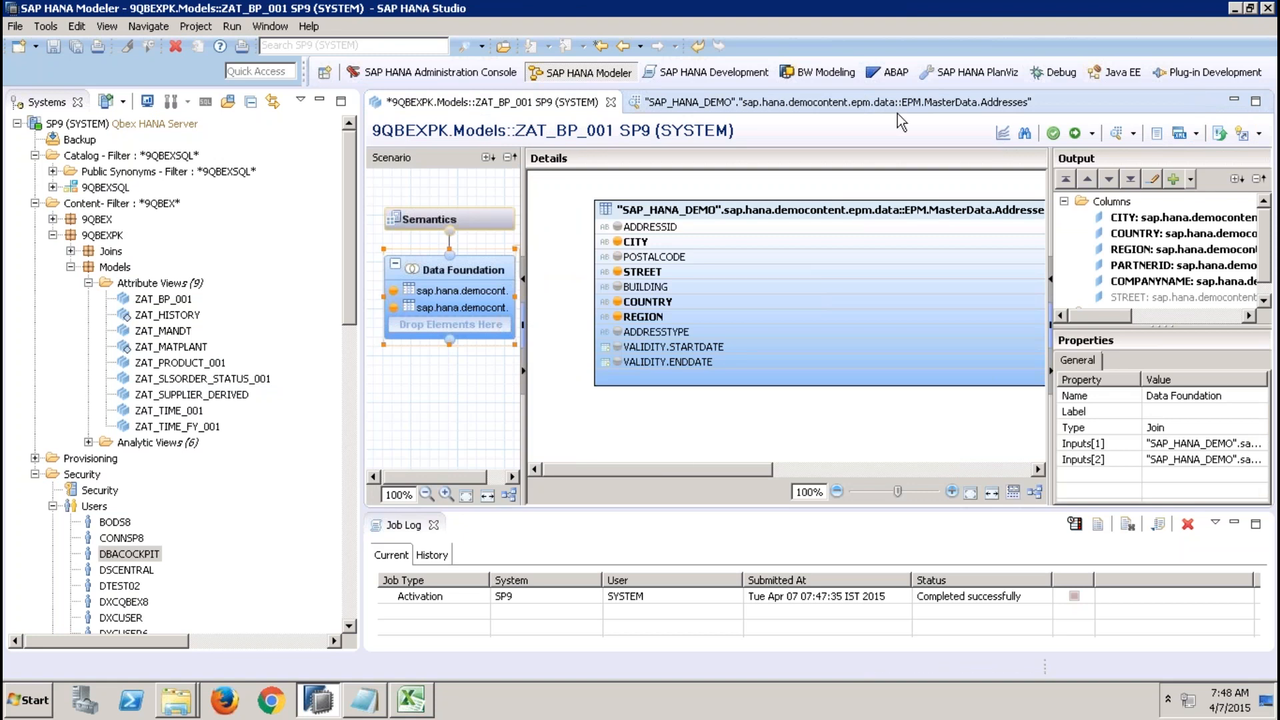
click(609, 103)
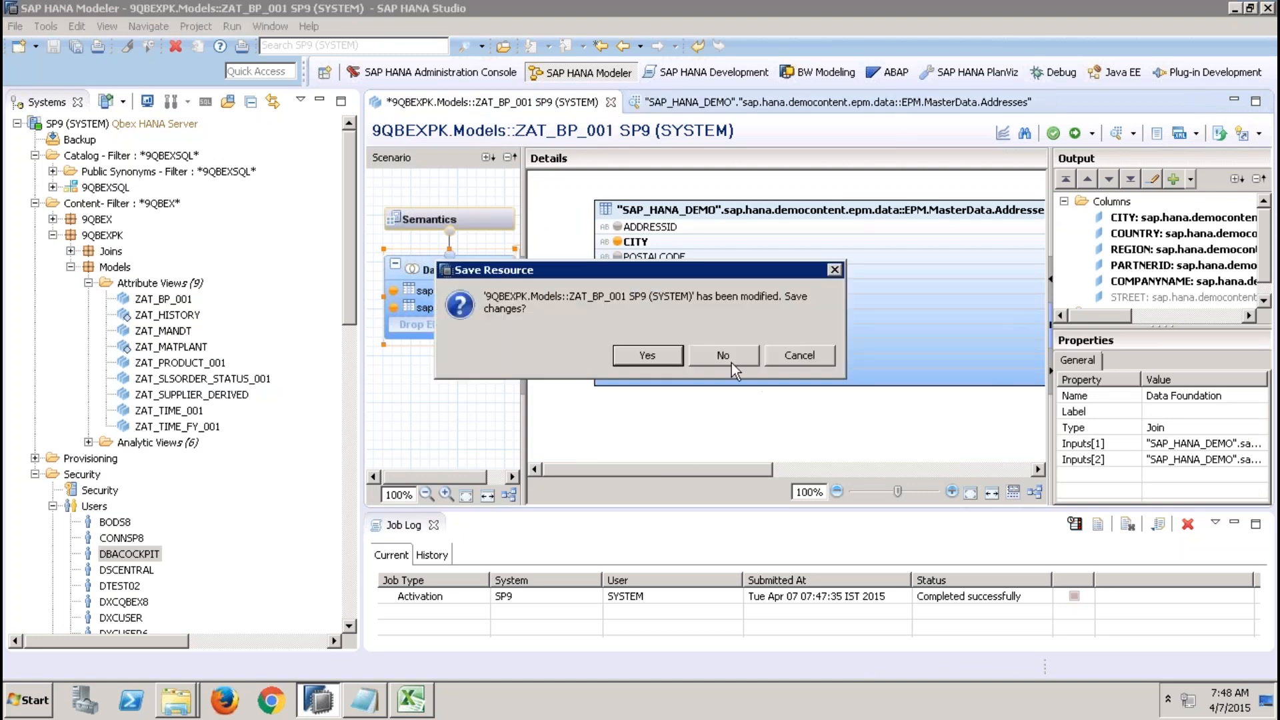
click(726, 357)
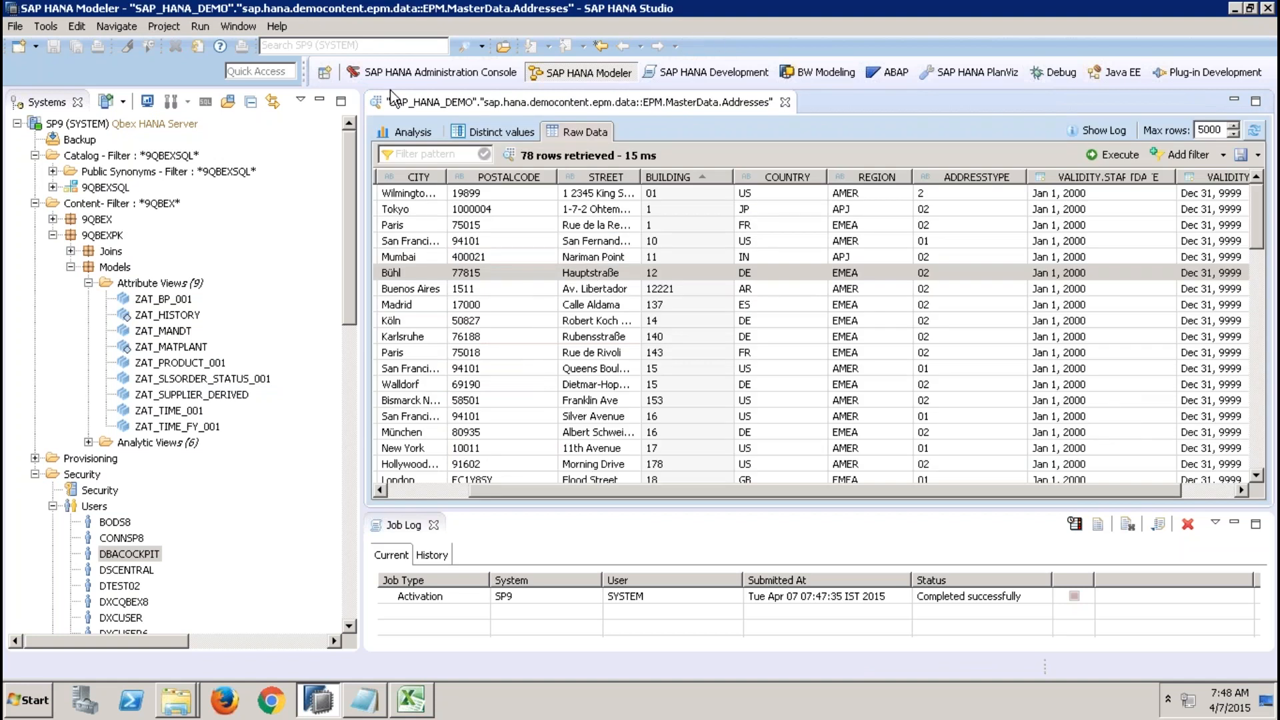
Open SQL consoles from the Catalog, then close them and the remaining SAP_HANA_DEMO preview tab.
click(178, 159)
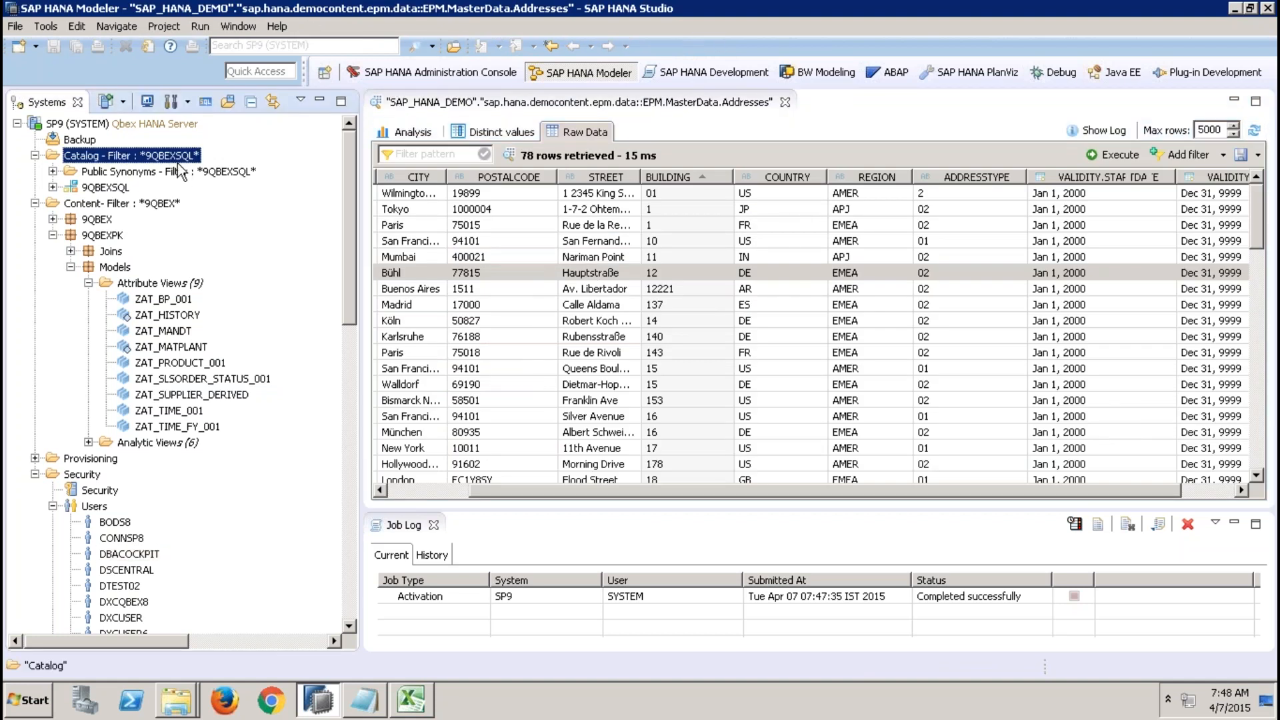
click(206, 102)
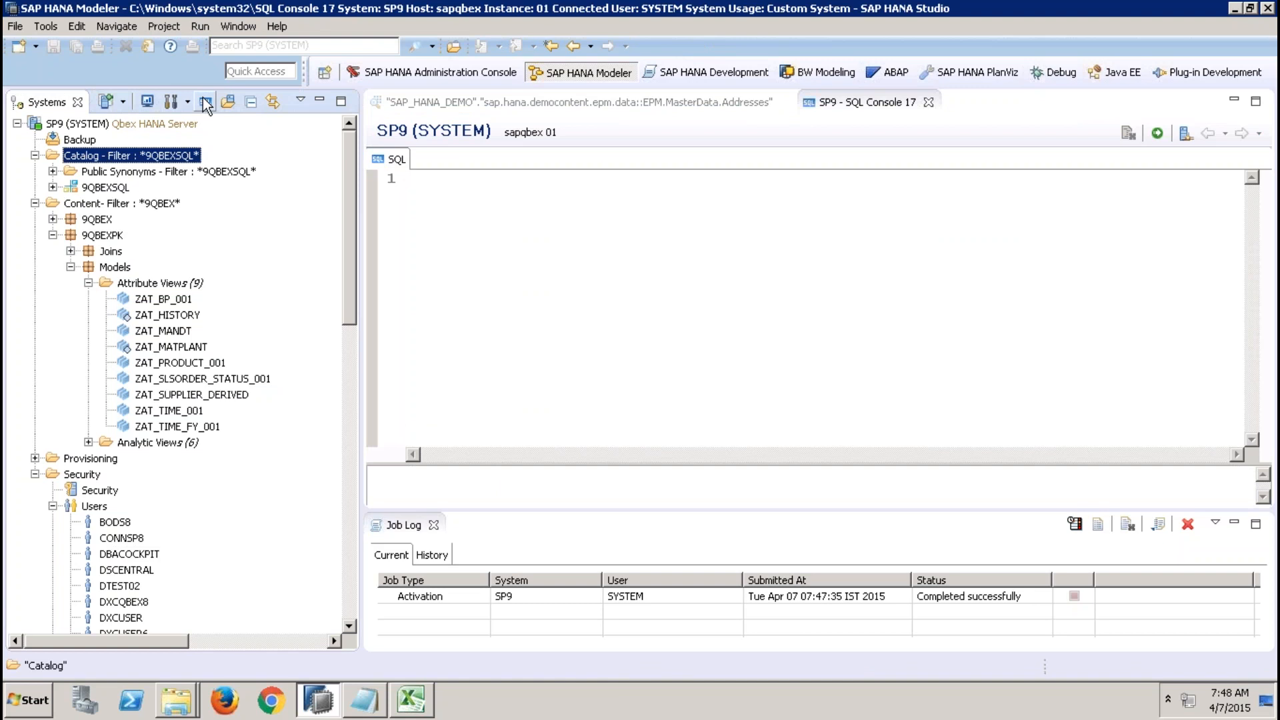
click(205, 102)
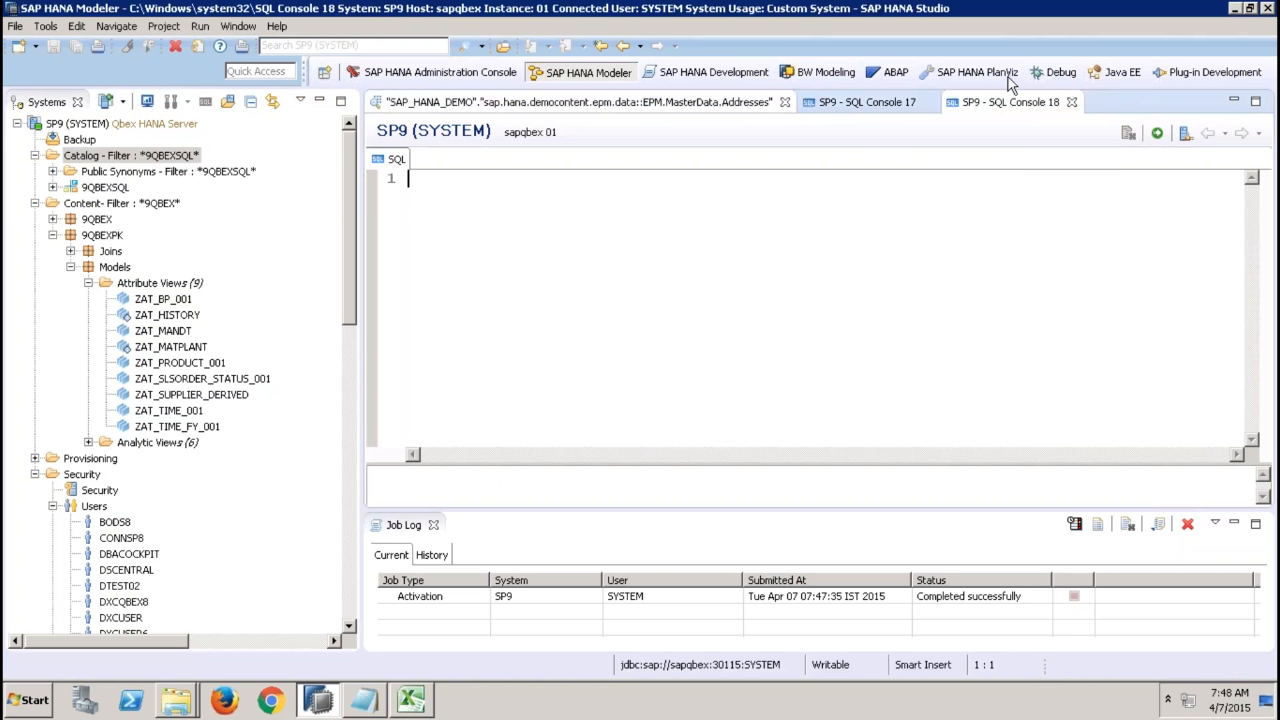
click(784, 102)
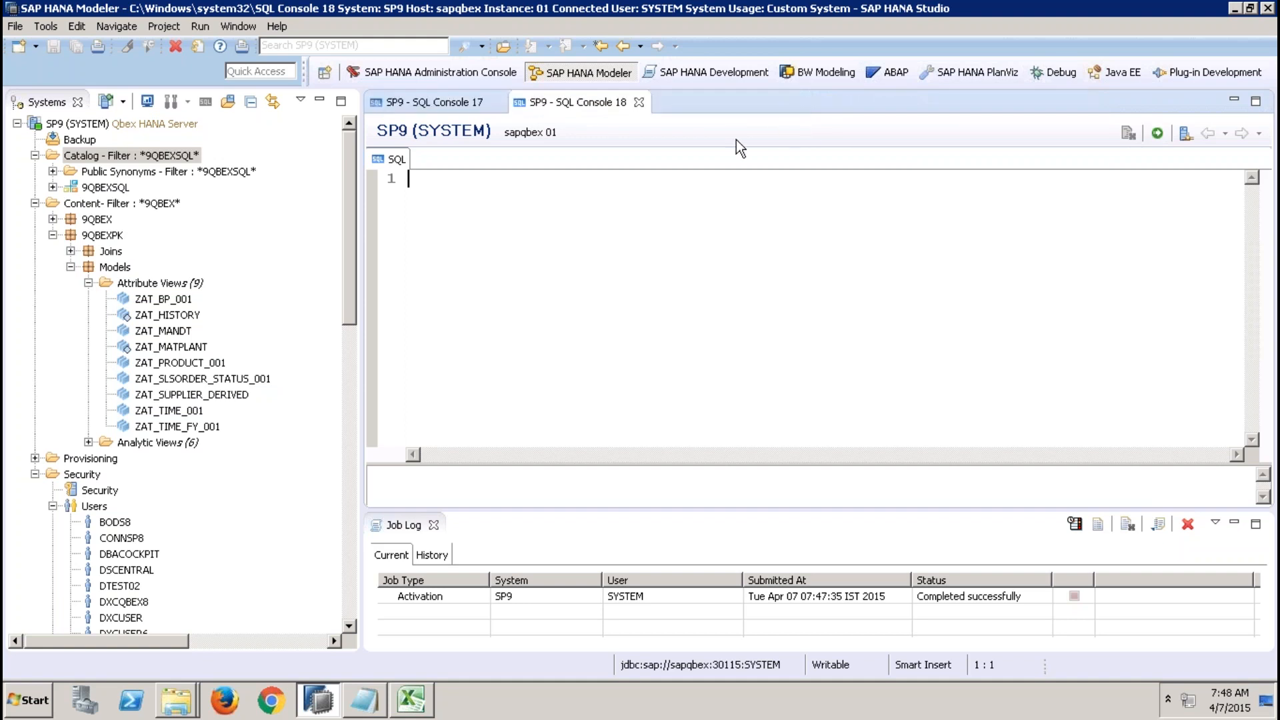
click(640, 102)
click(494, 102)
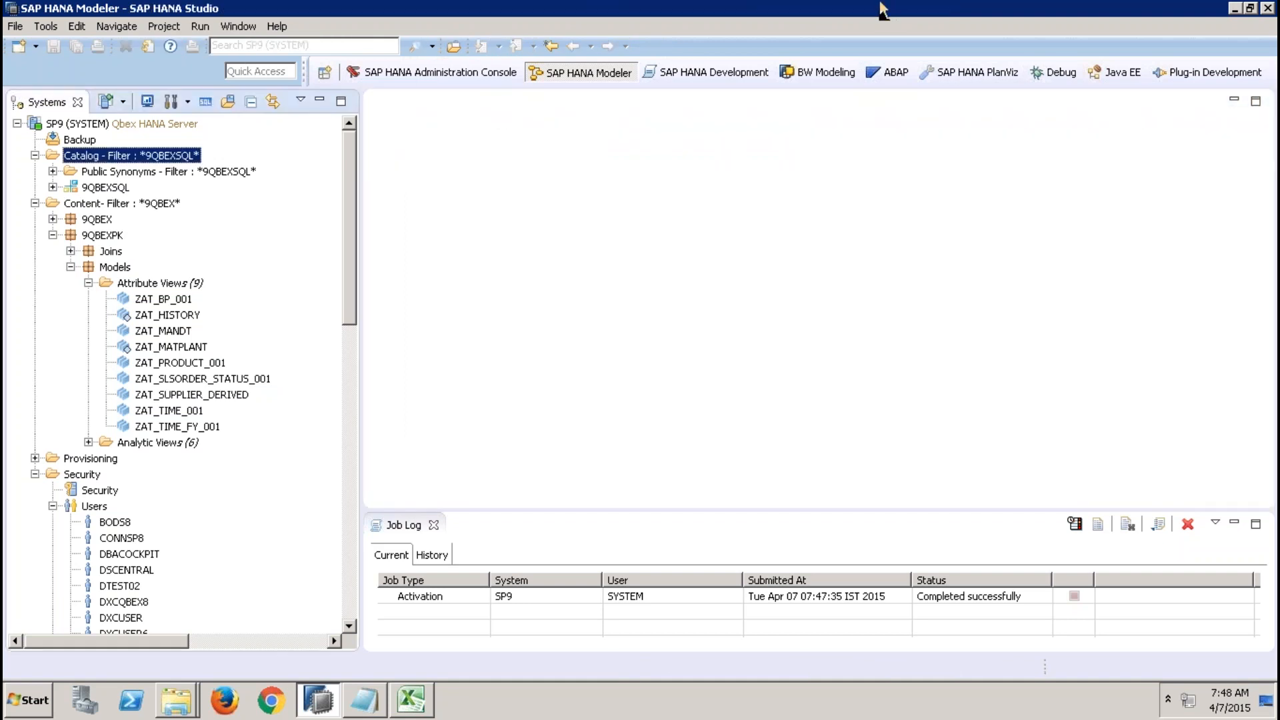
Switch to PowerPoint, present the slides on concat attributes and attribute view steps, and return to the studio.
click(926, 8)
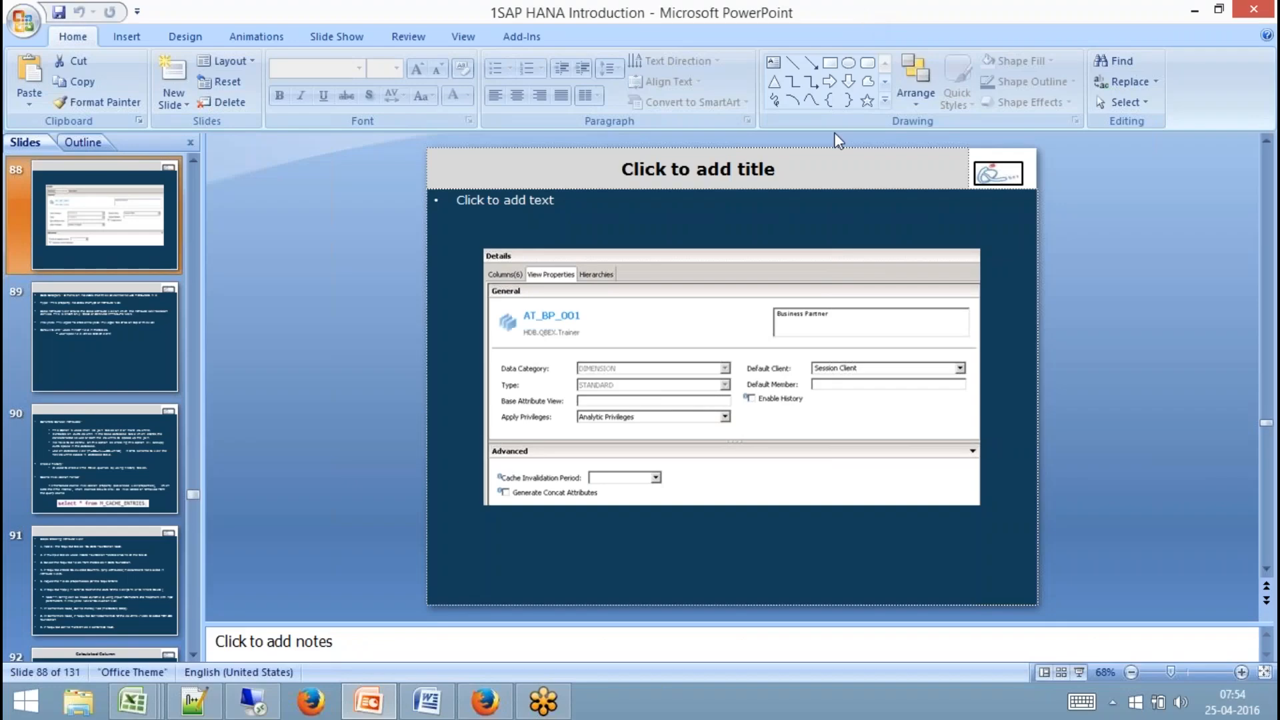
click(1079, 671)
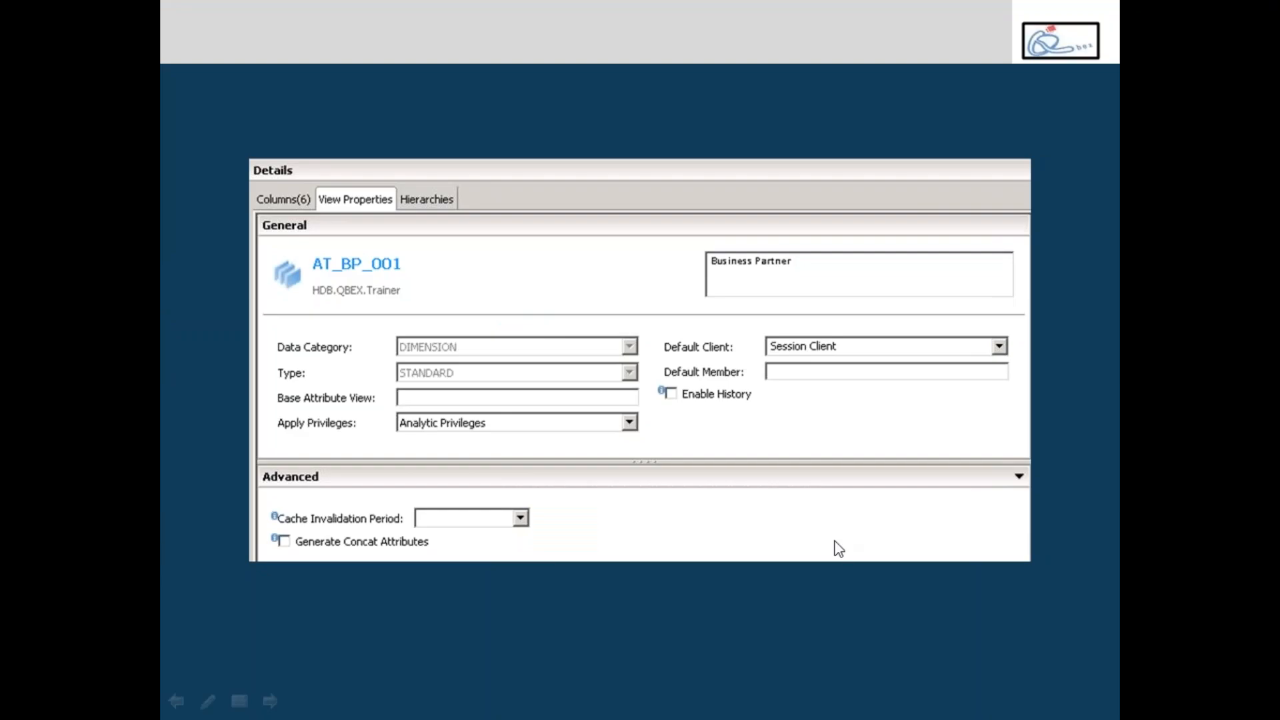
click(834, 541)
click(834, 542)
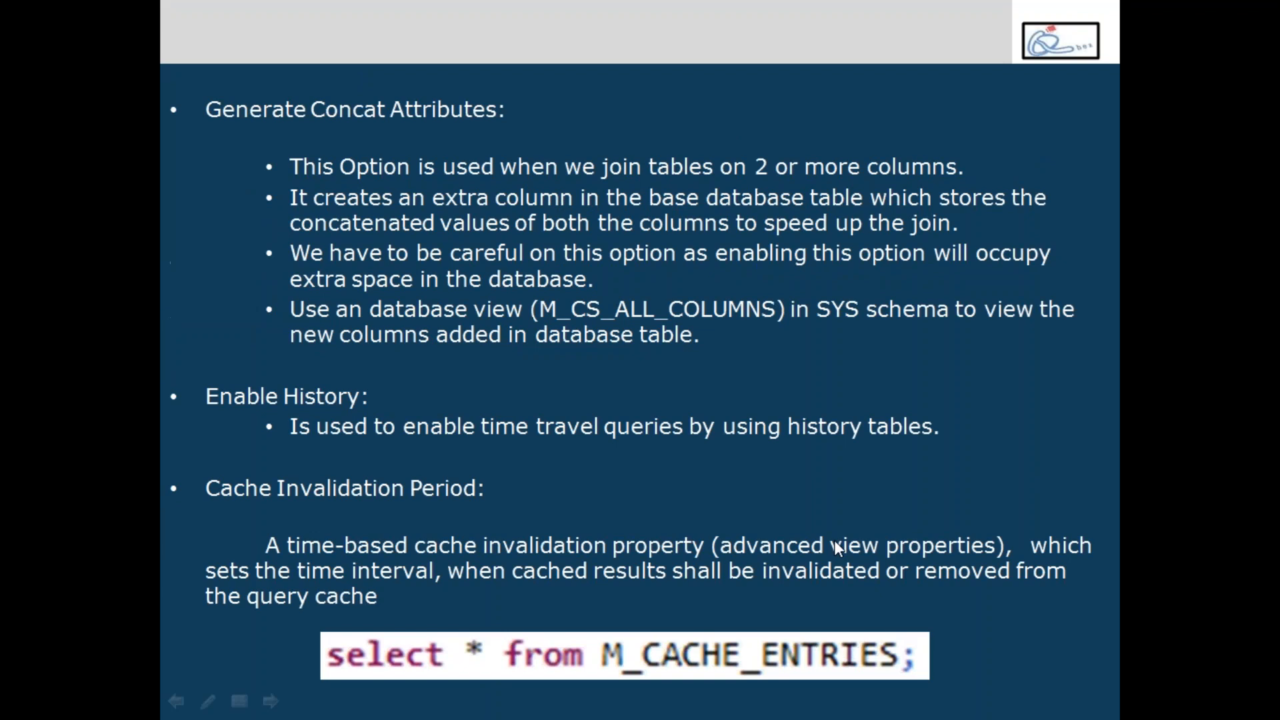
click(834, 540)
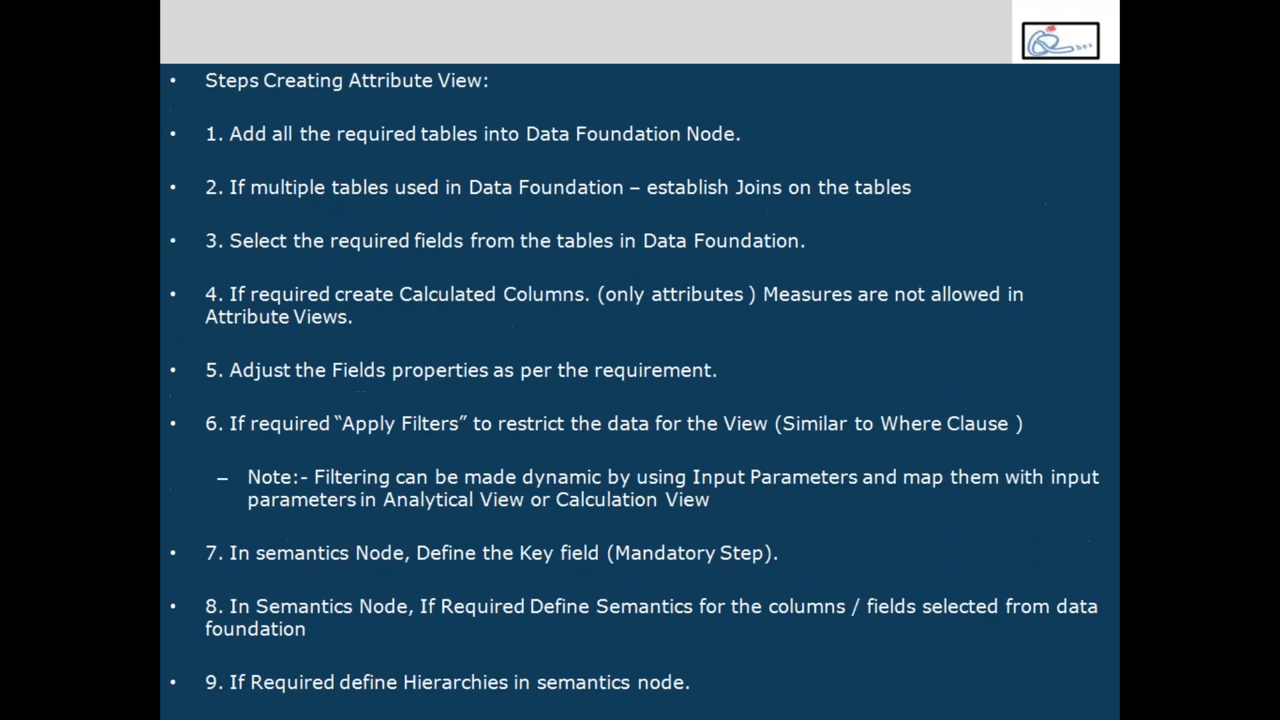
key(Left)
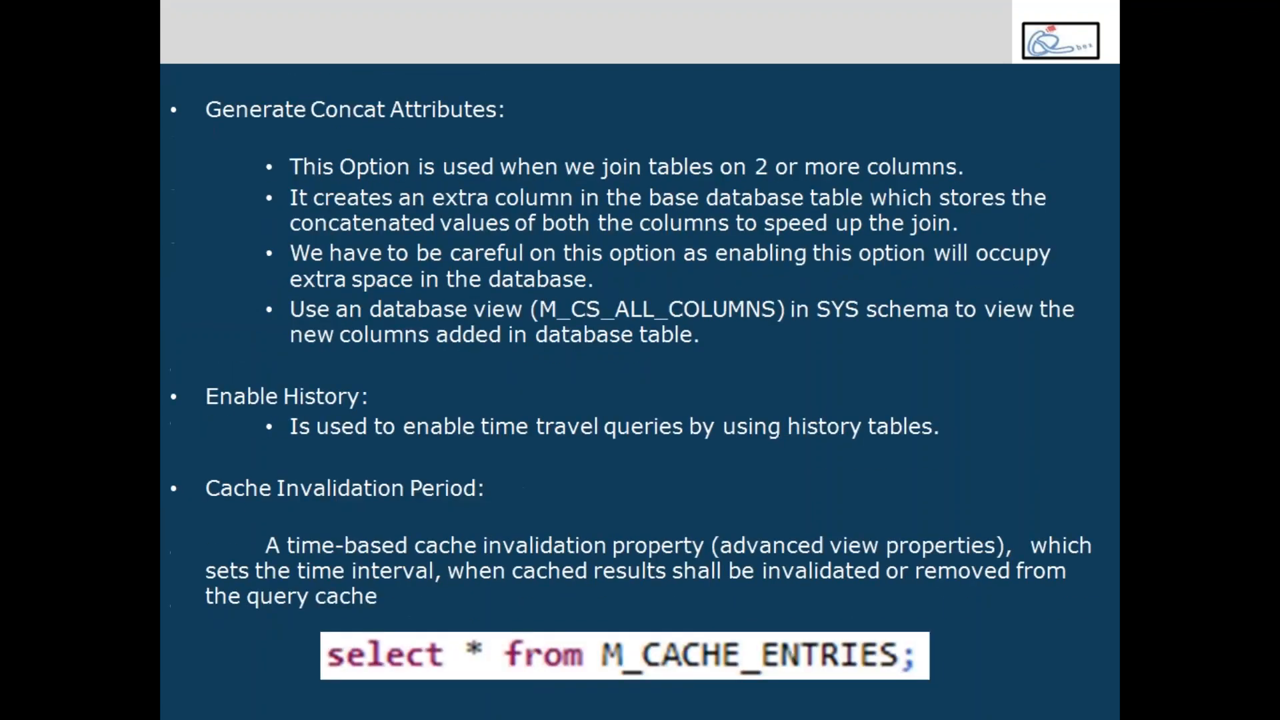
key(Right)
key(Right)
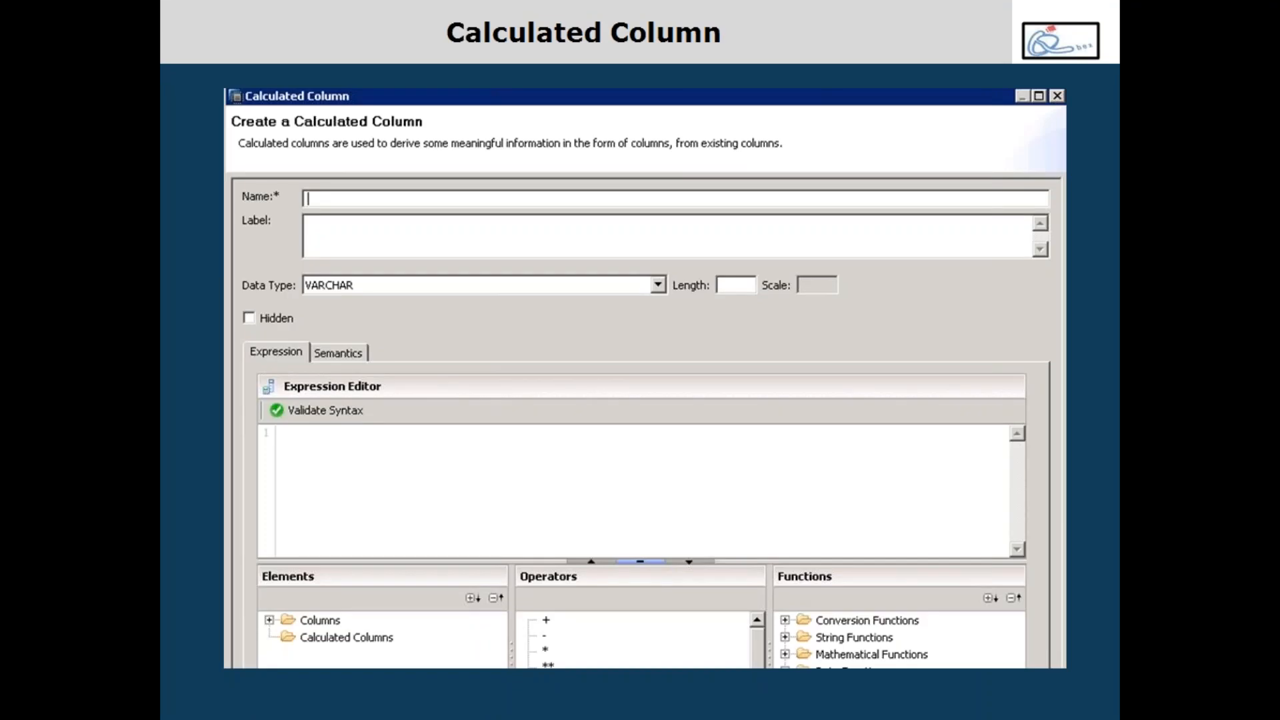
key(Left)
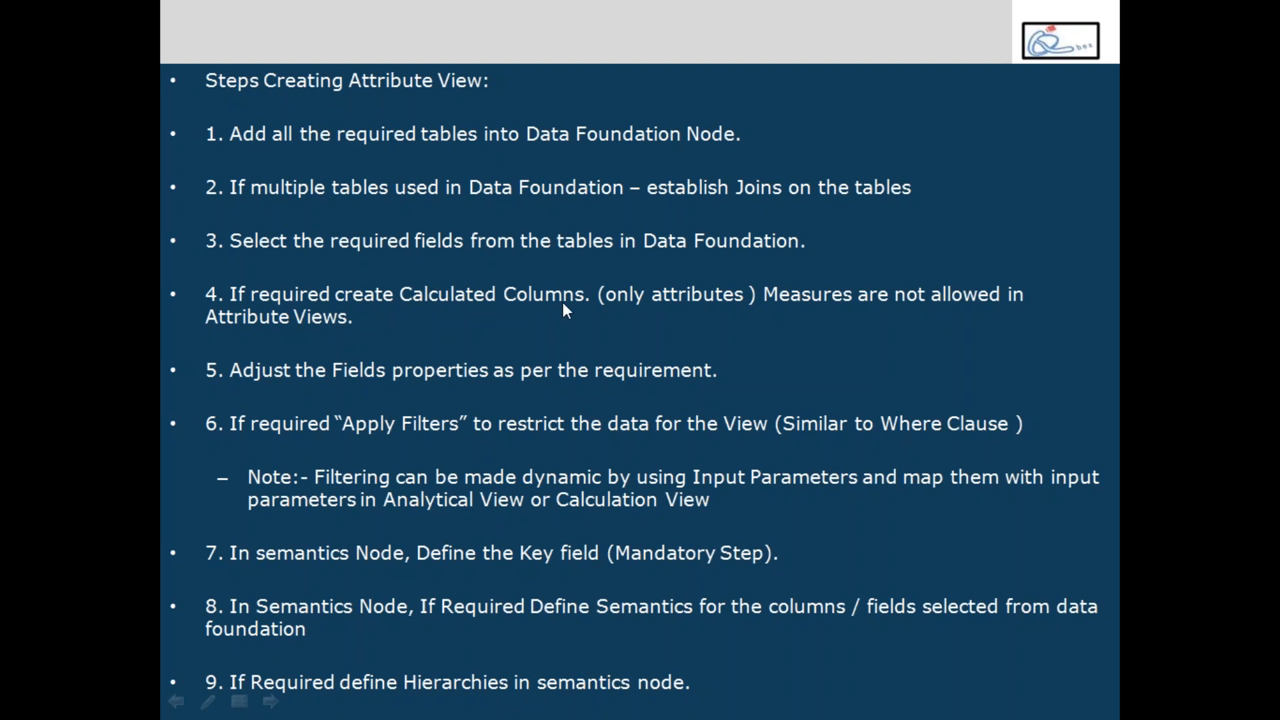
key(Escape)
click(249, 701)
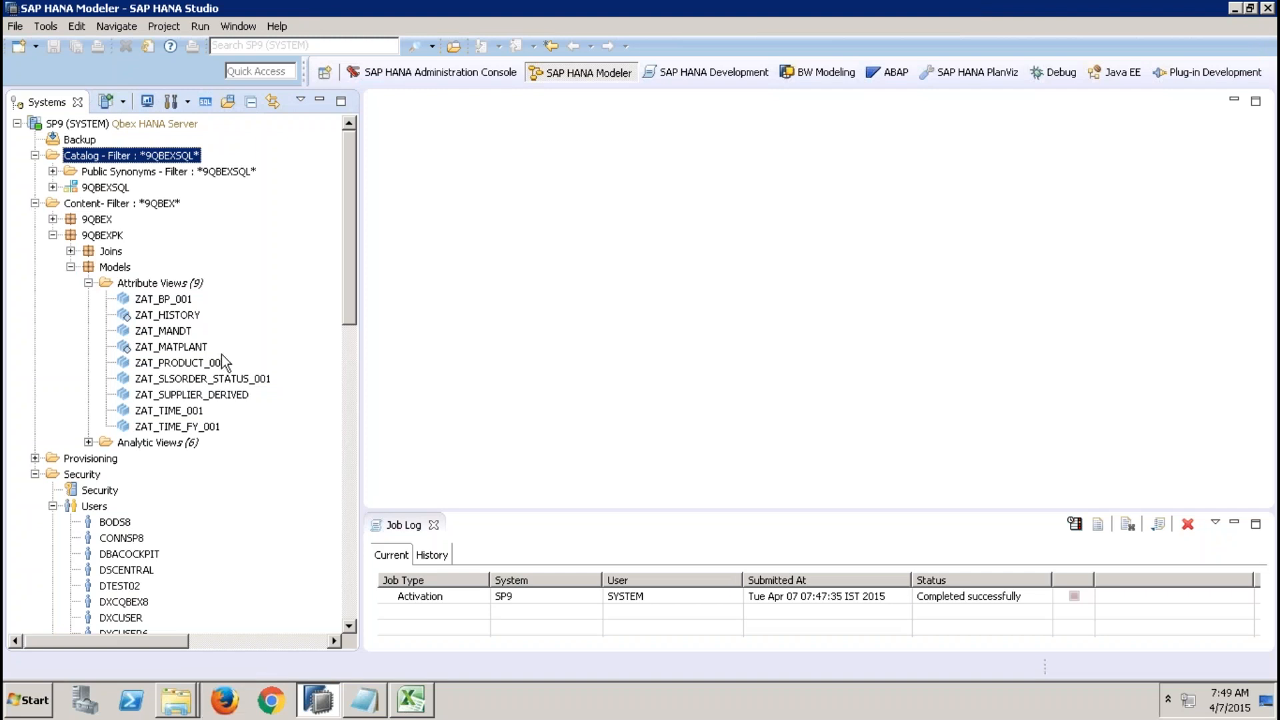
Open the ZAT_BP_001 attribute view in a maximized editor and inspect the COMPANYNAME column in its data foundation.
double_click(172, 300)
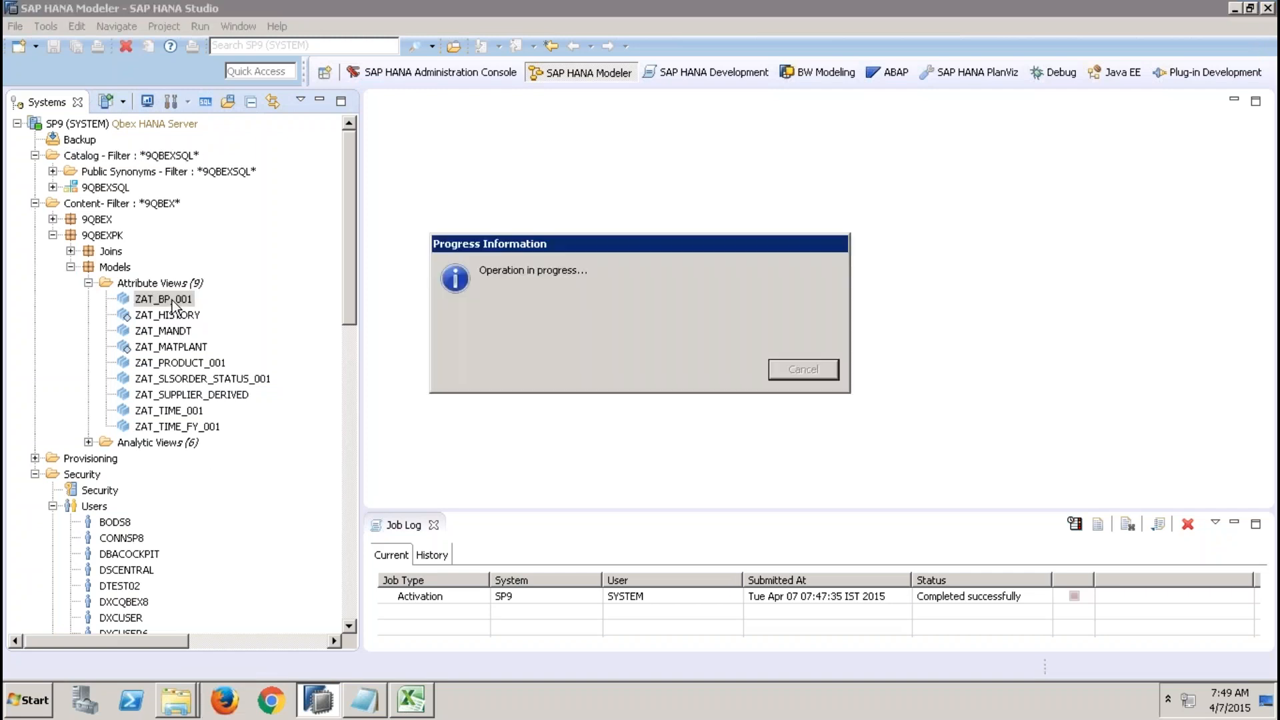
double_click(321, 100)
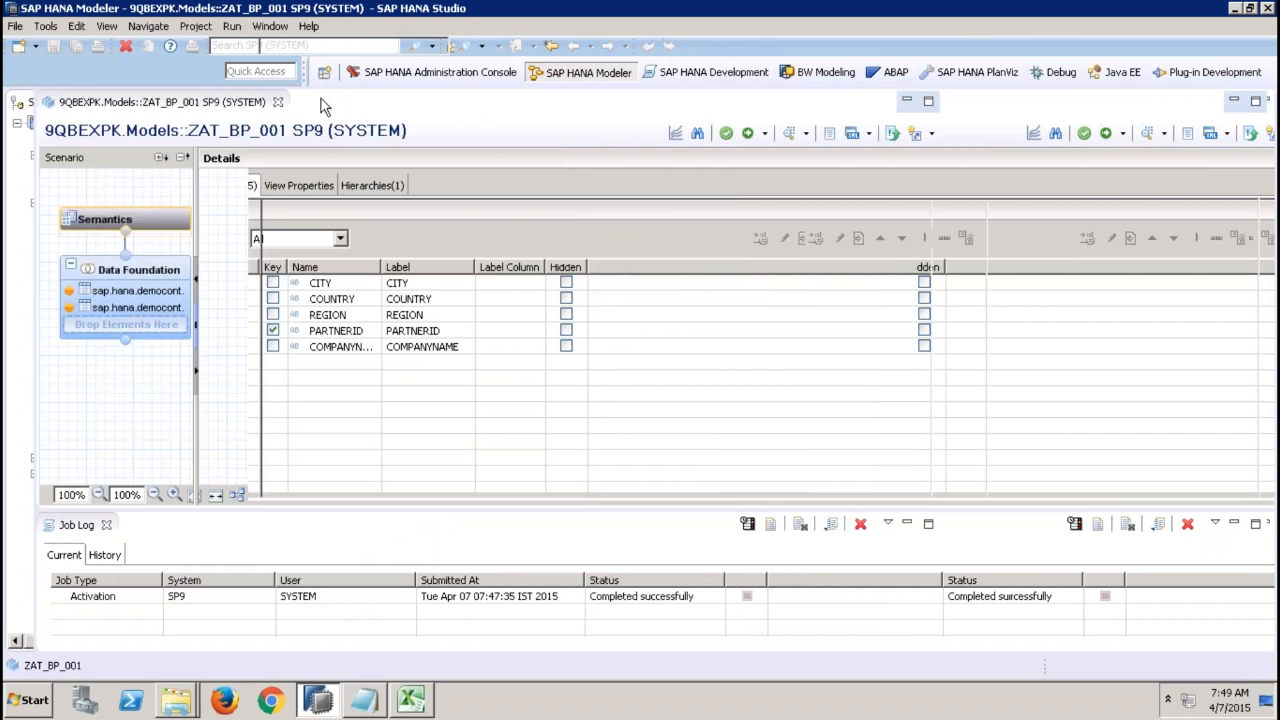
click(138, 267)
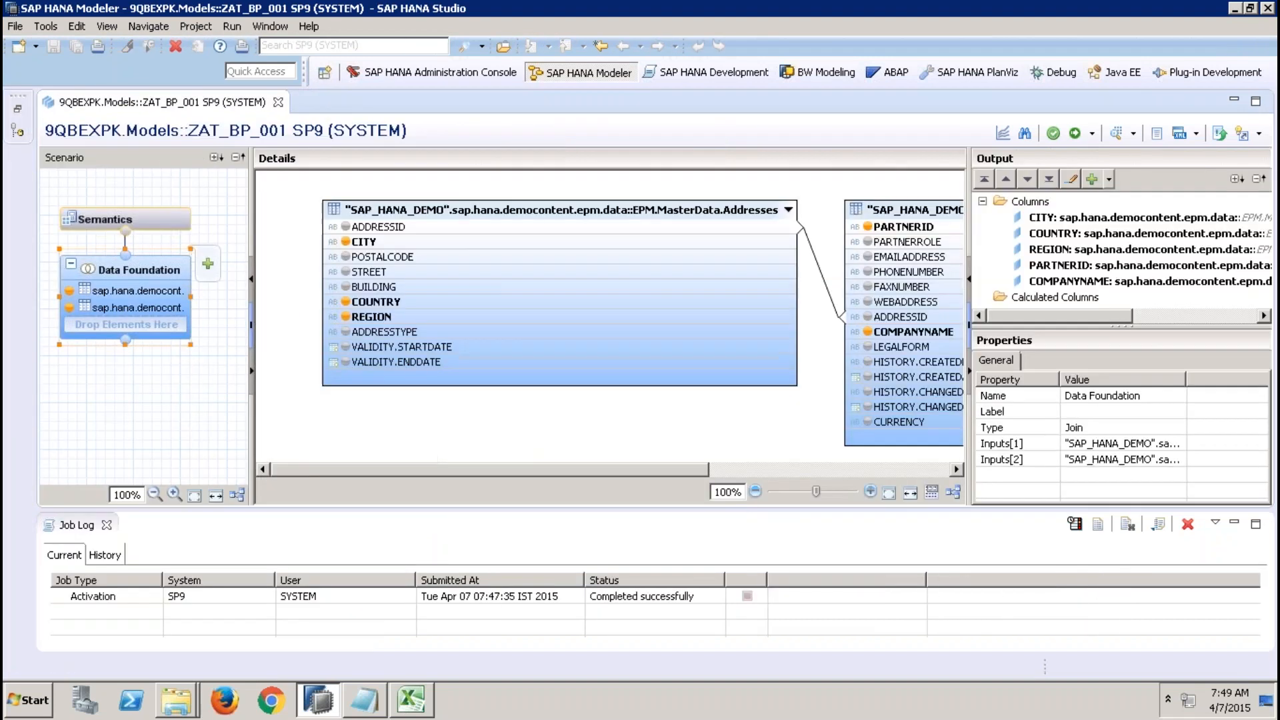
drag(689, 473, 860, 473)
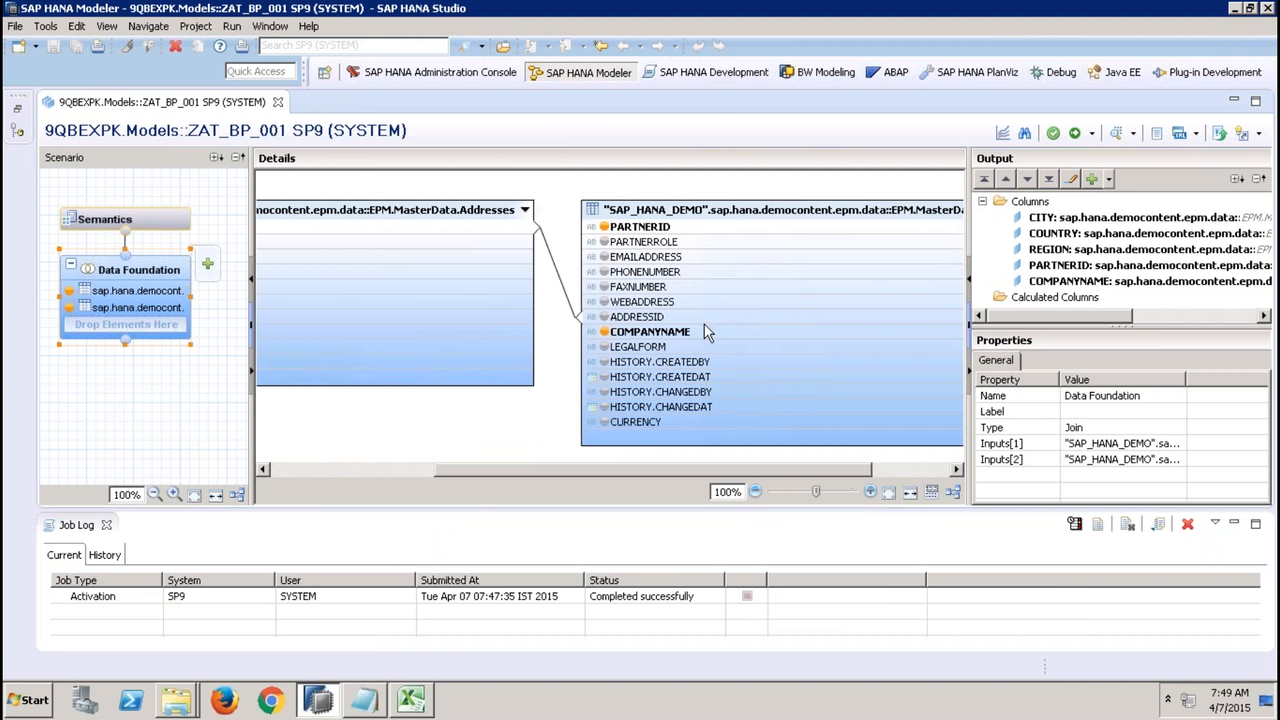
click(691, 331)
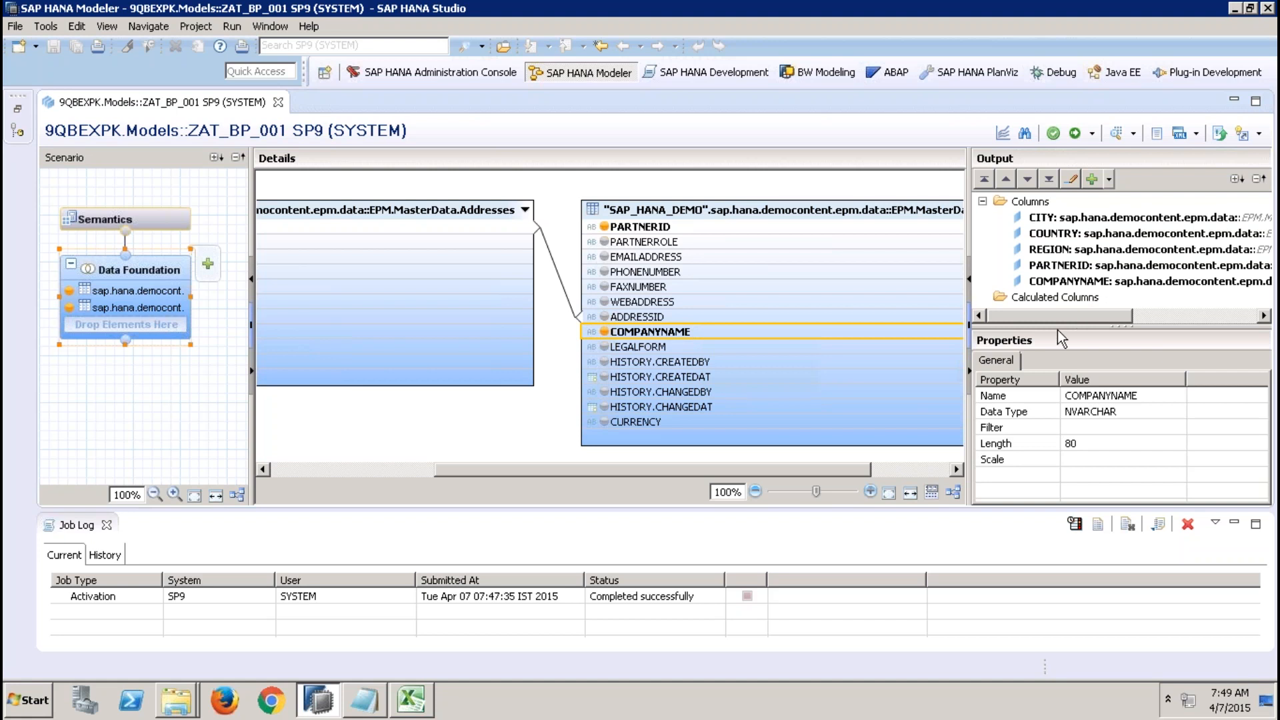
click(106, 524)
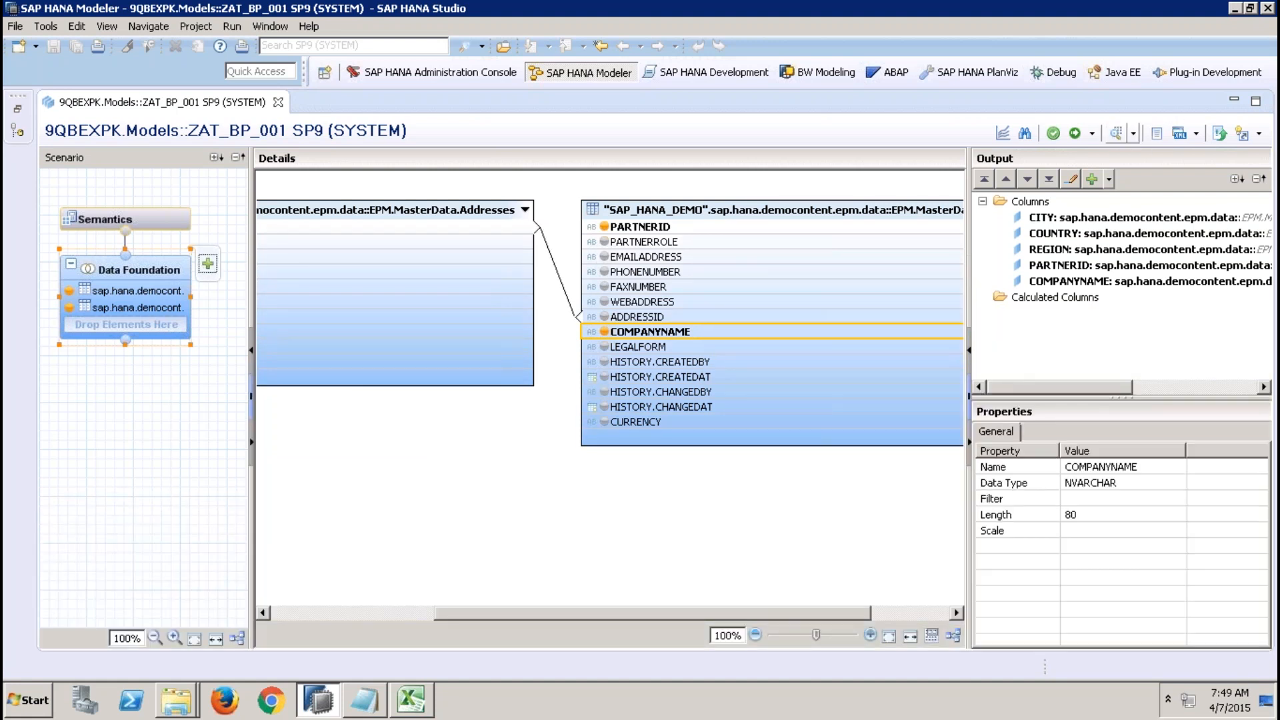
Preview ZAT_BP_001's raw data and return to the view editor.
click(1115, 133)
click(255, 133)
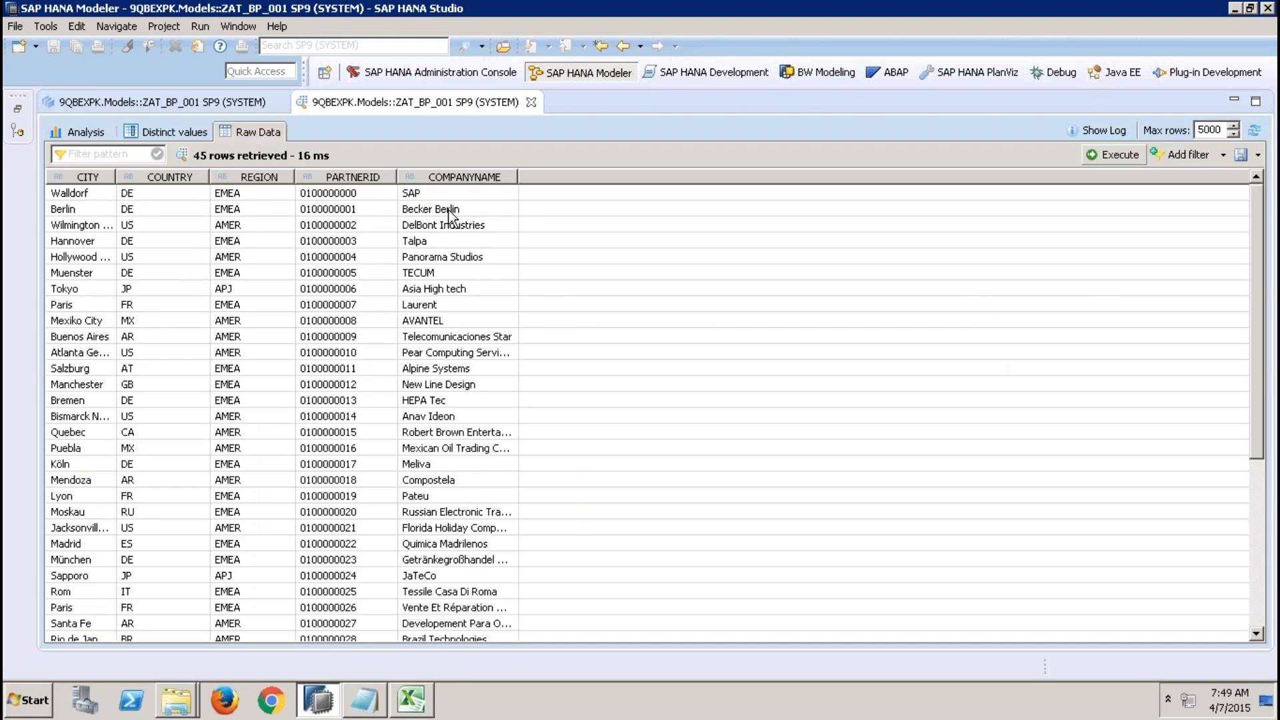
click(252, 102)
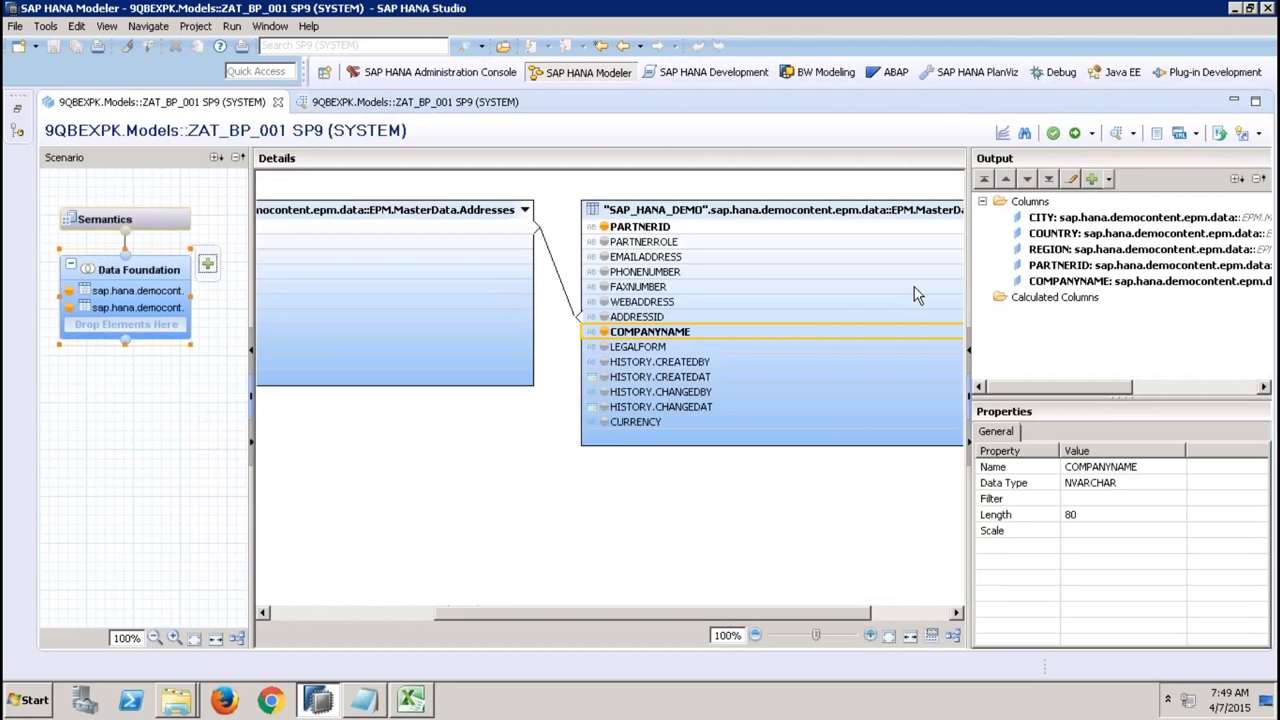
right_click(1073, 300)
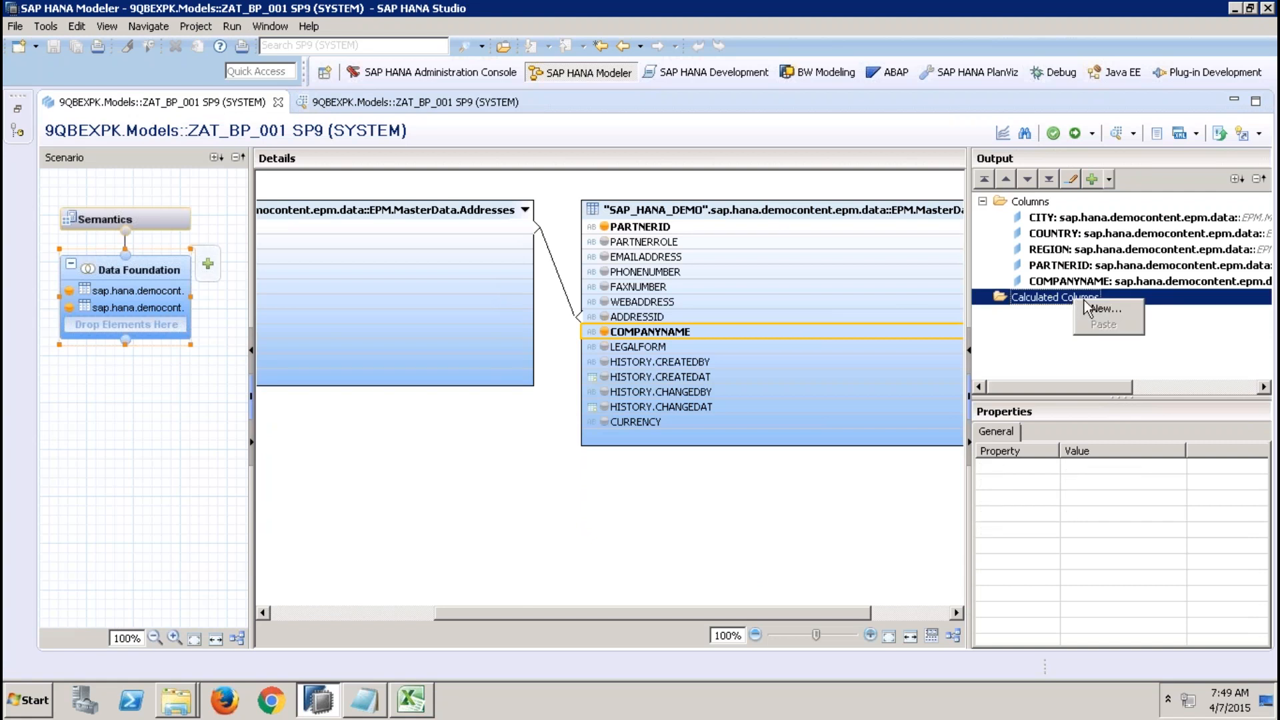
click(1089, 304)
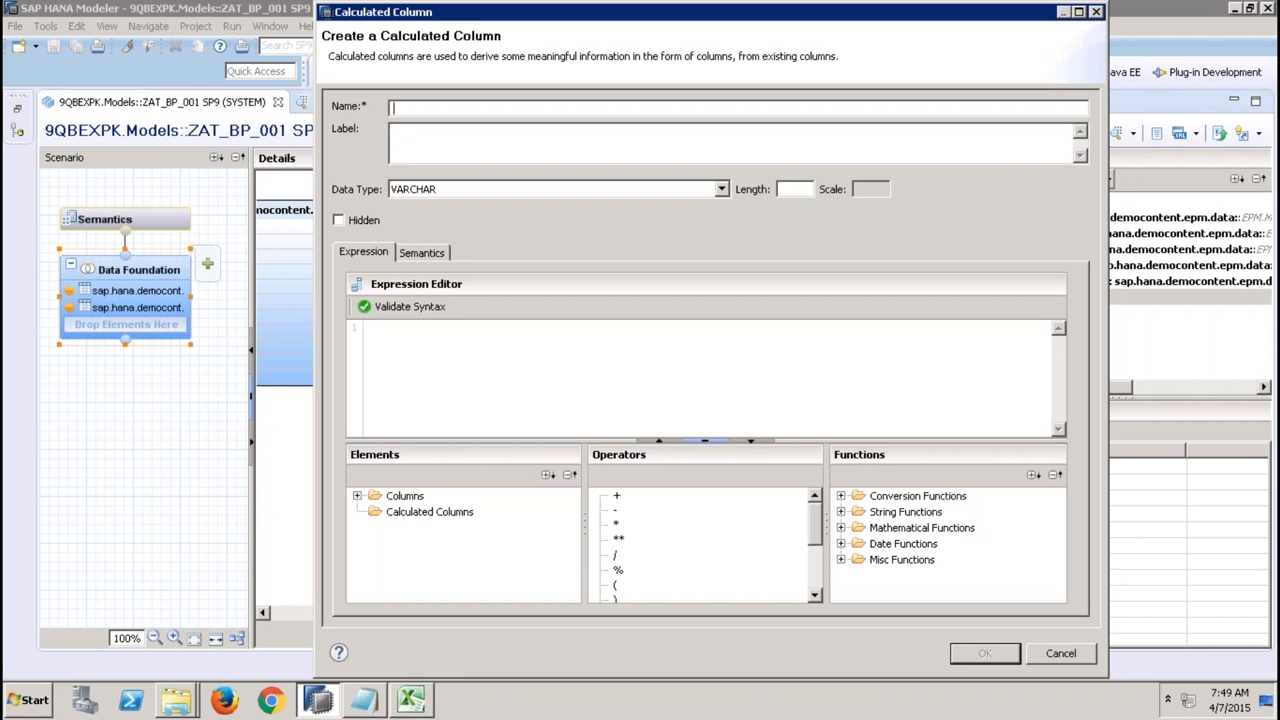
click(1066, 653)
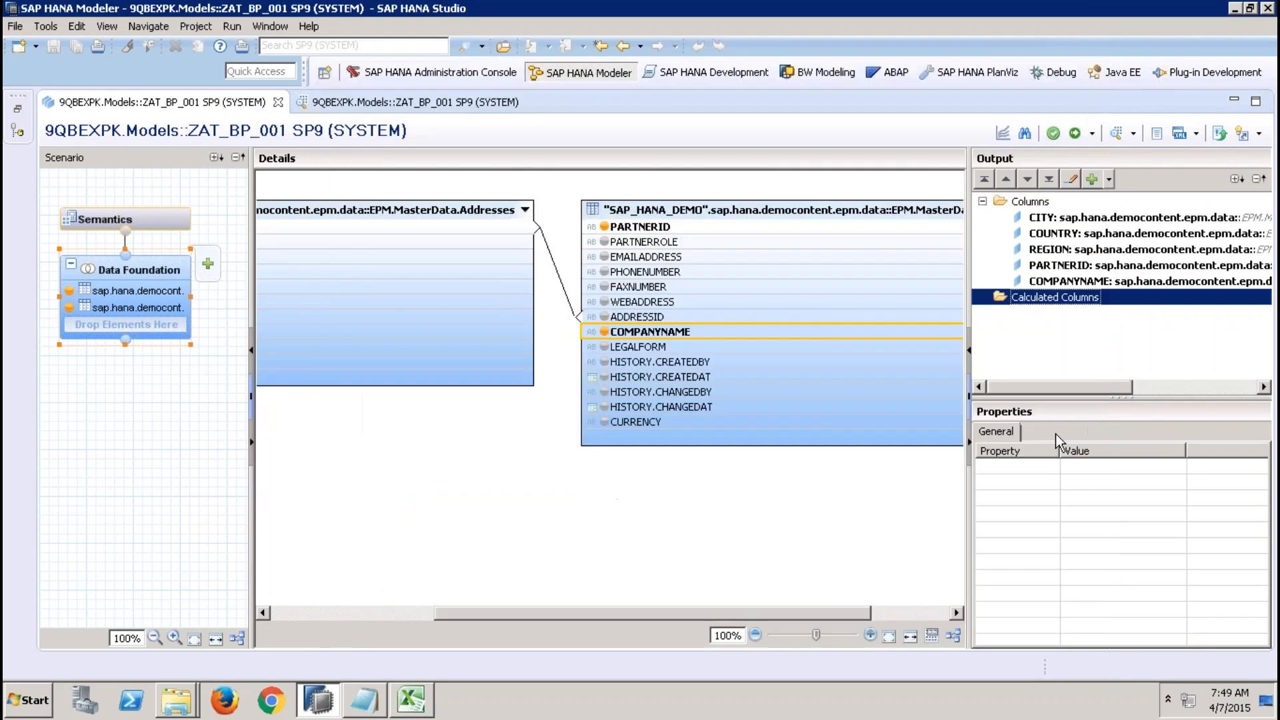
Start a new calculated column named CUSTOMERNAME of type VARCHAR with length 40.
right_click(1066, 293)
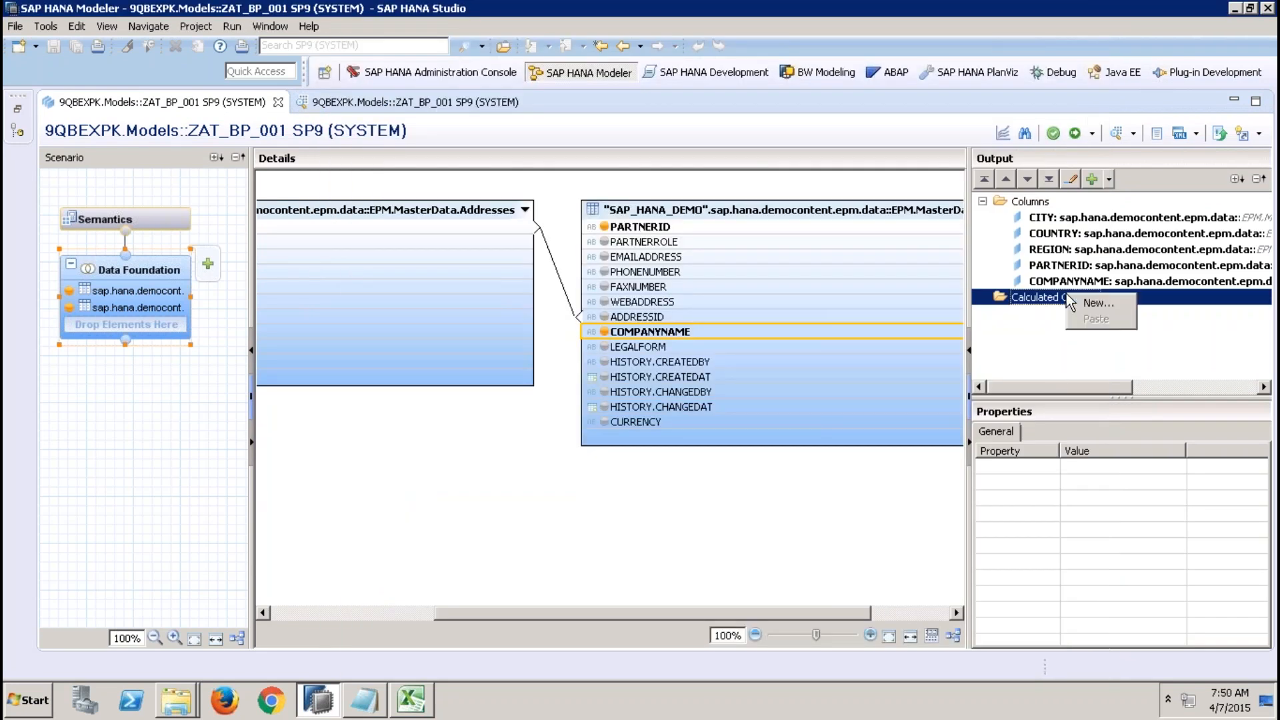
click(1118, 300)
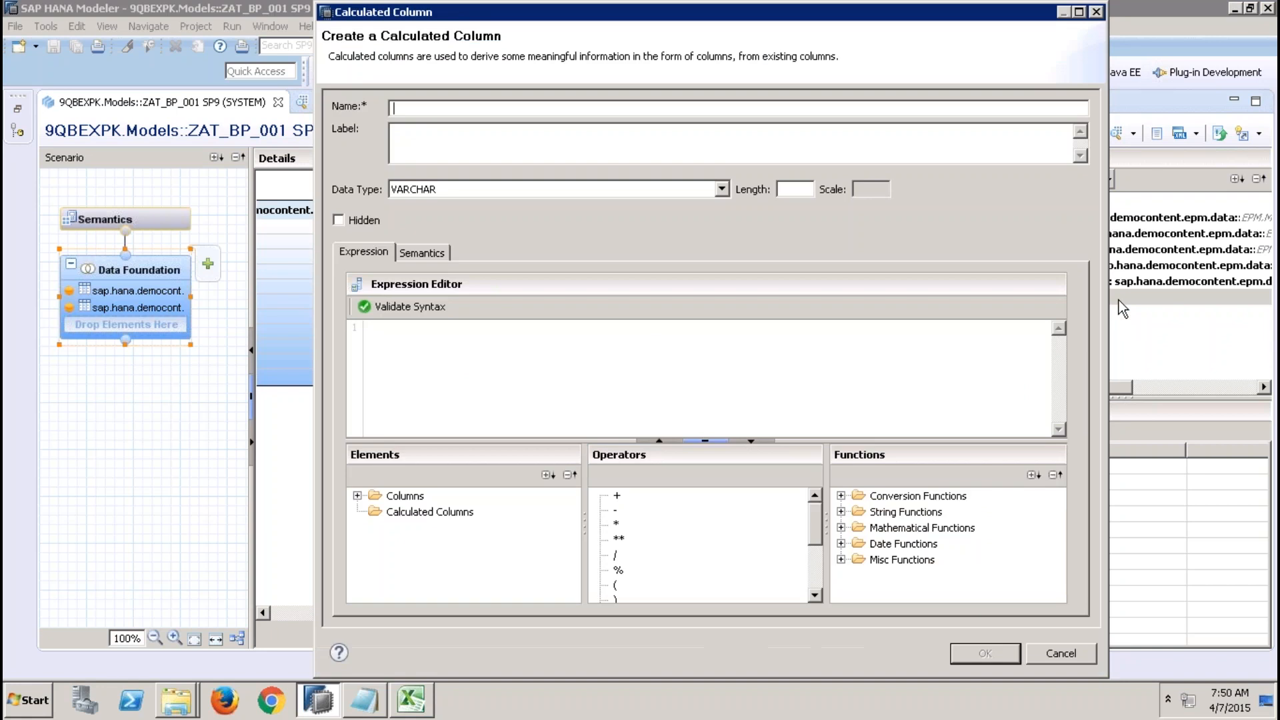
text(CUSTOMERNAME)
click(786, 189)
text(40)
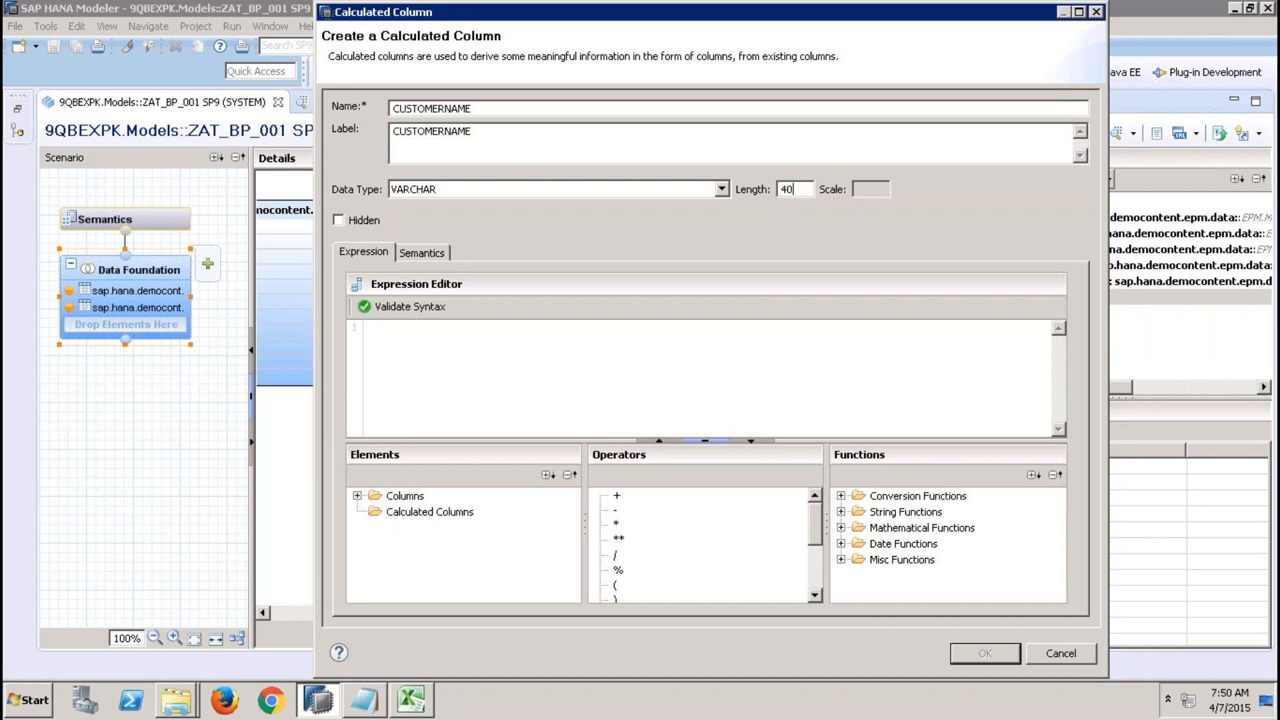
Set the CUSTOMERNAME expression to 'CMP' + ' : ' + "COMPANYNAME", validate its syntax, and confirm the calculated column.
click(604, 340)
text('CMP' +)
click(357, 495)
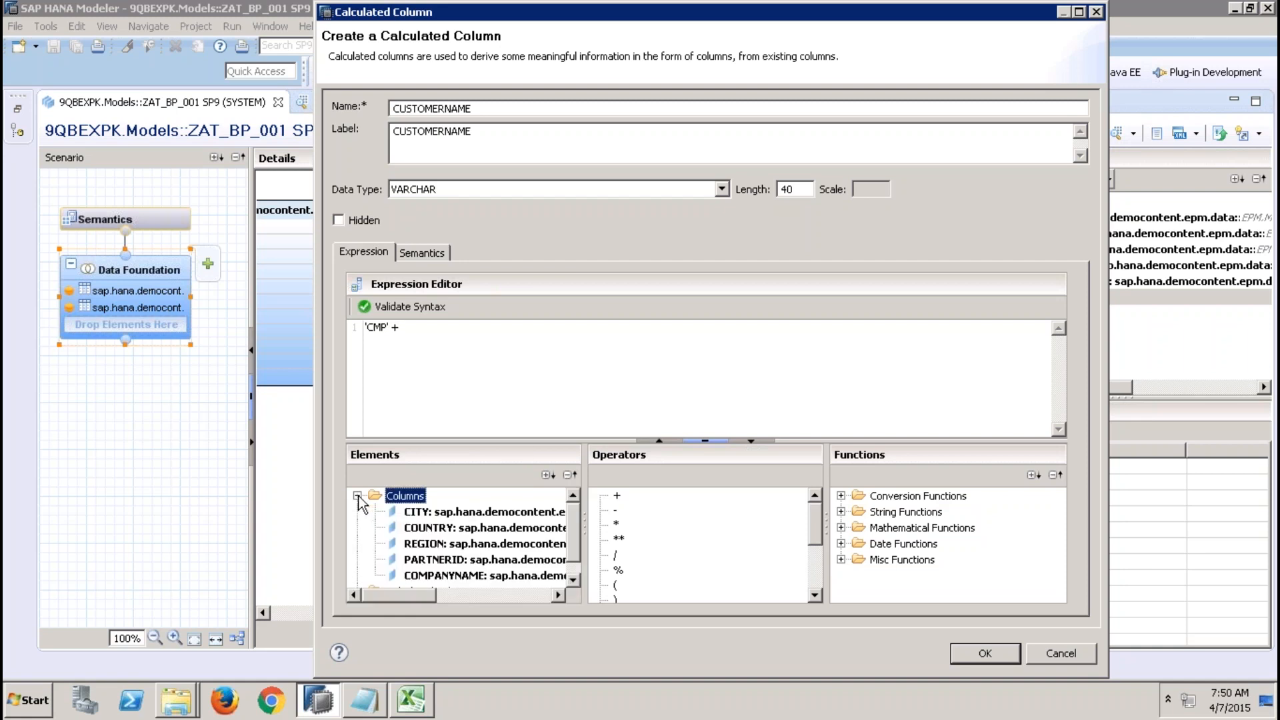
click(520, 577)
double_click(521, 577)
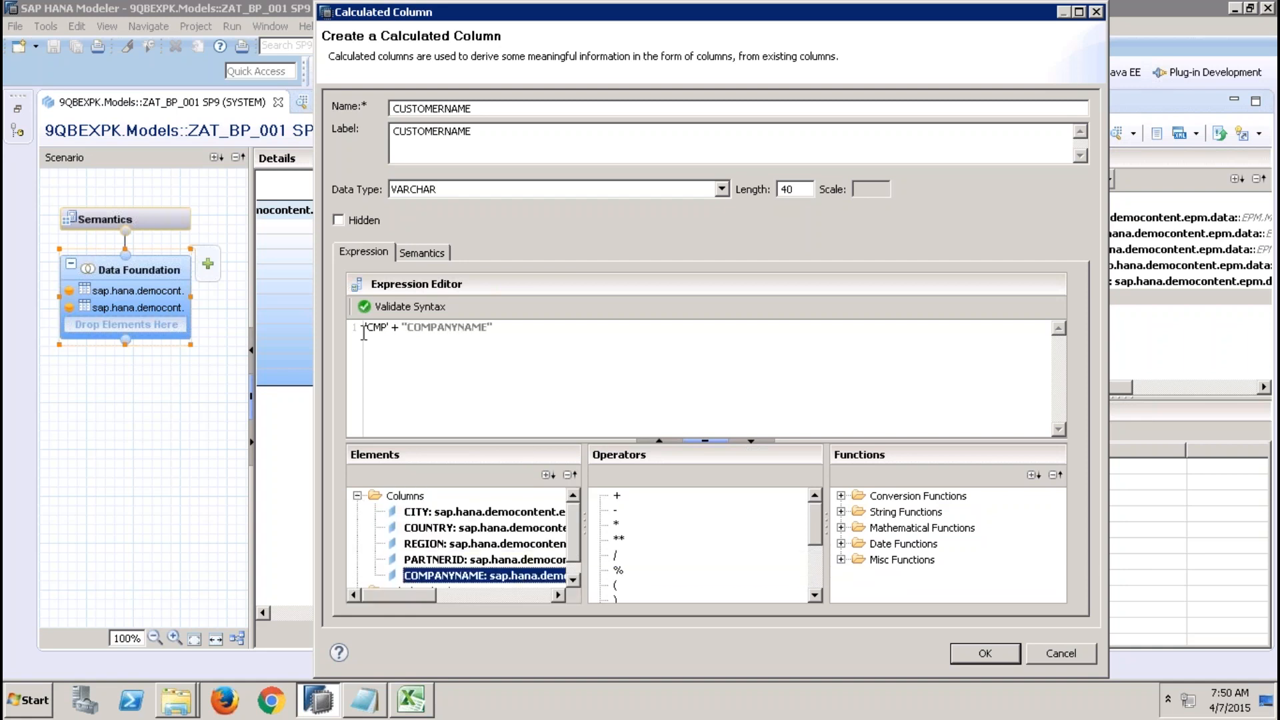
click(397, 335)
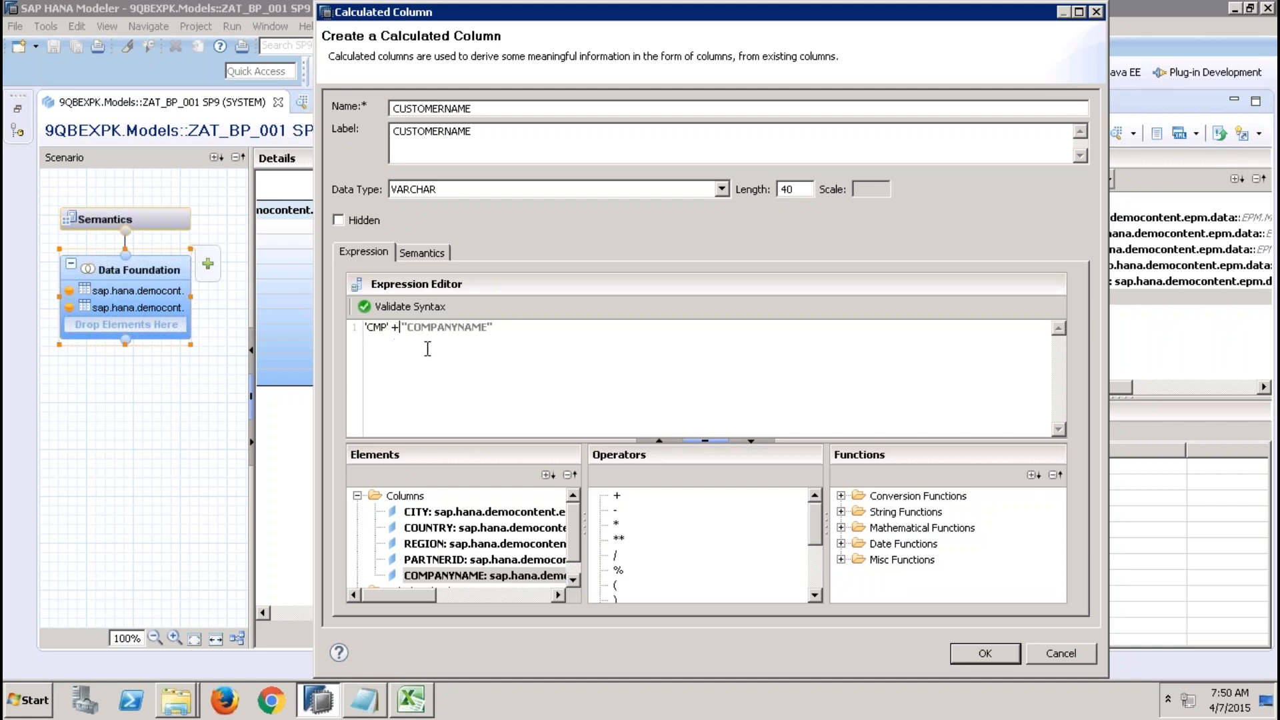
text(' : ' +)
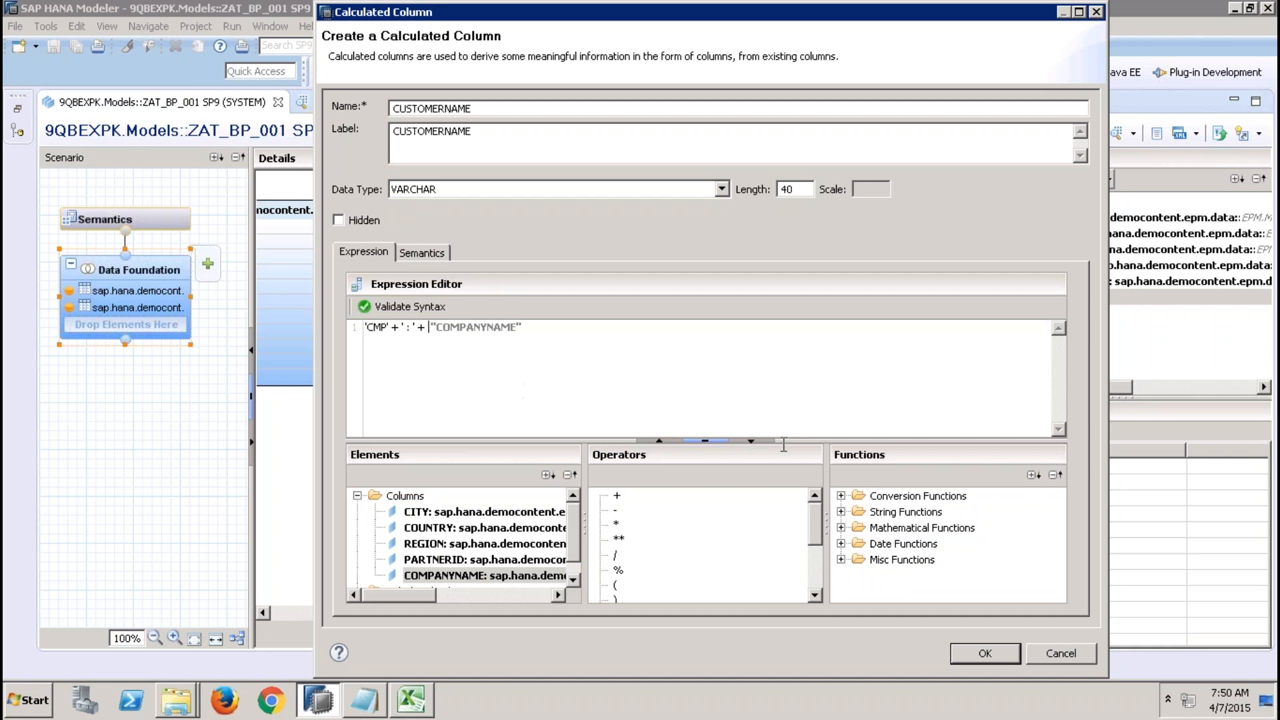
click(422, 307)
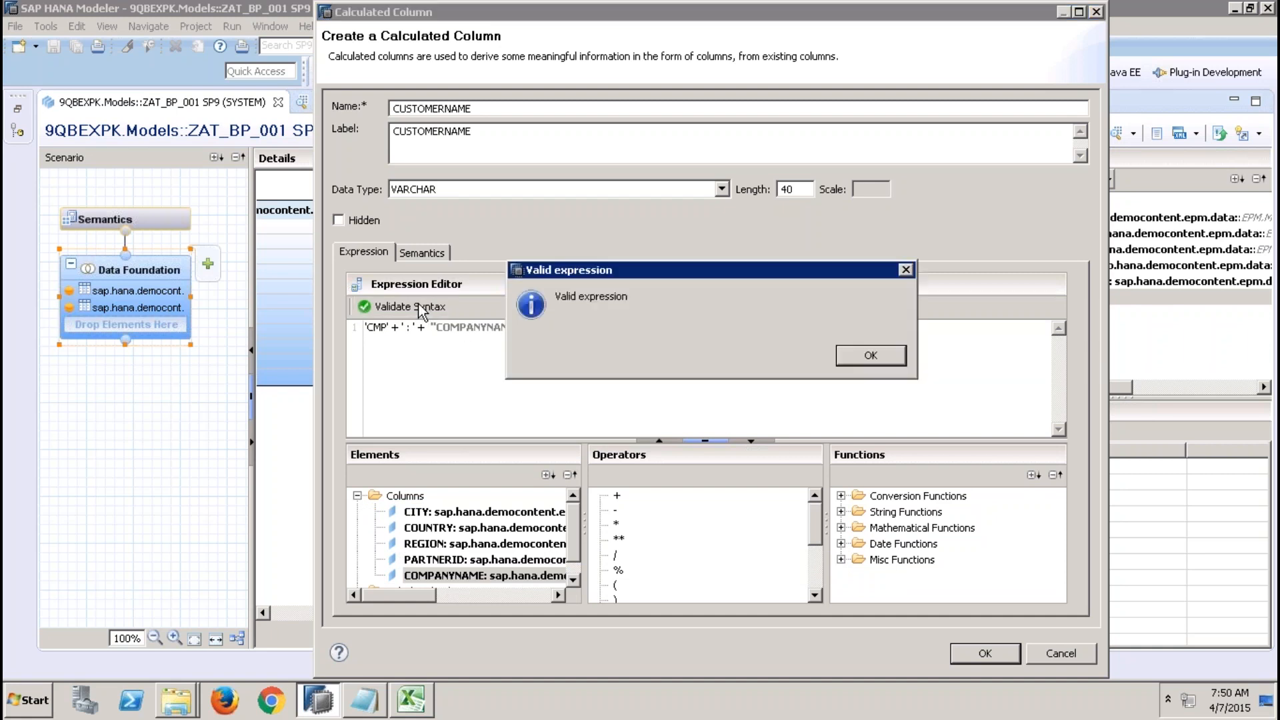
click(859, 354)
click(985, 652)
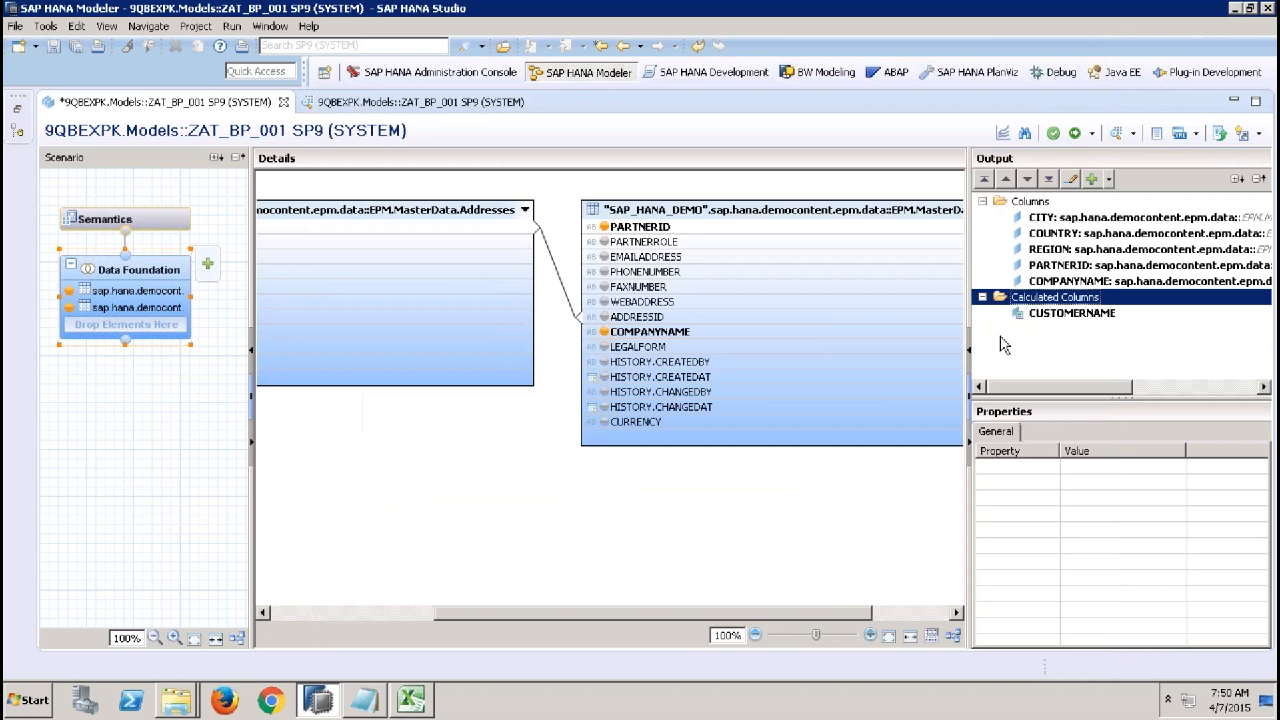
Activate ZAT_BP_001, view its raw data preview including CUSTOMERNAME, and close the preview.
click(1074, 133)
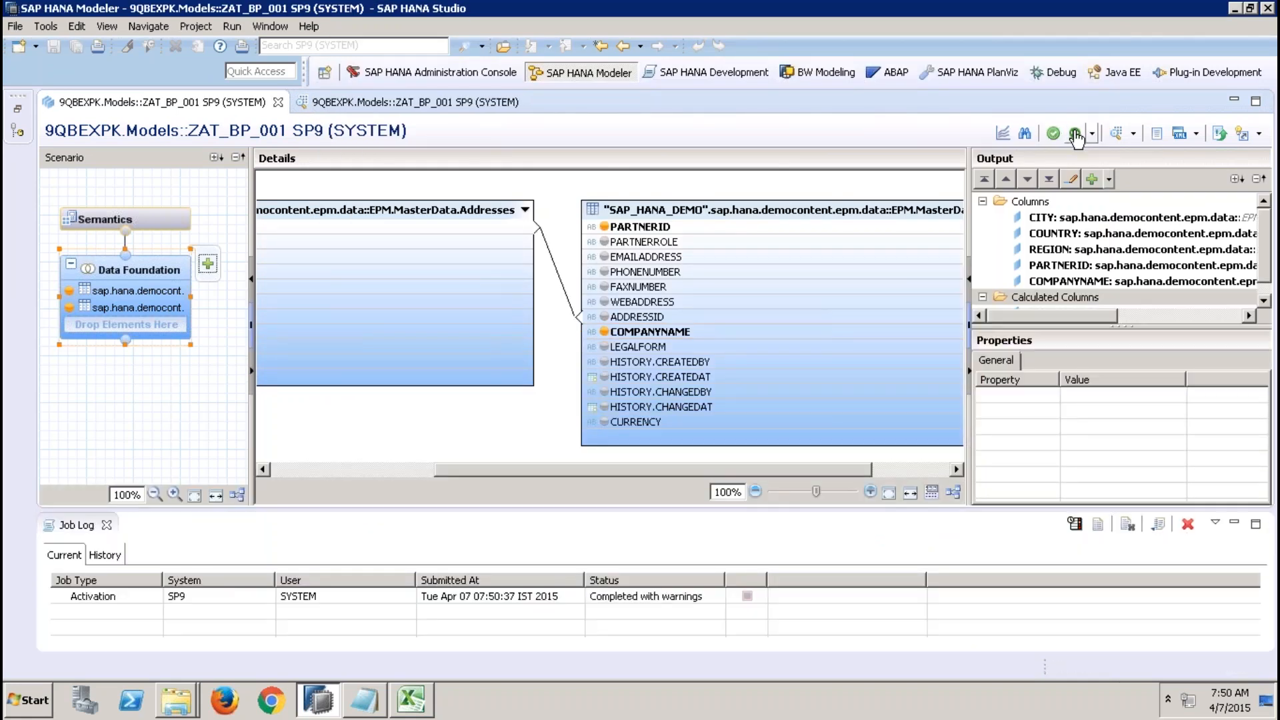
click(1116, 134)
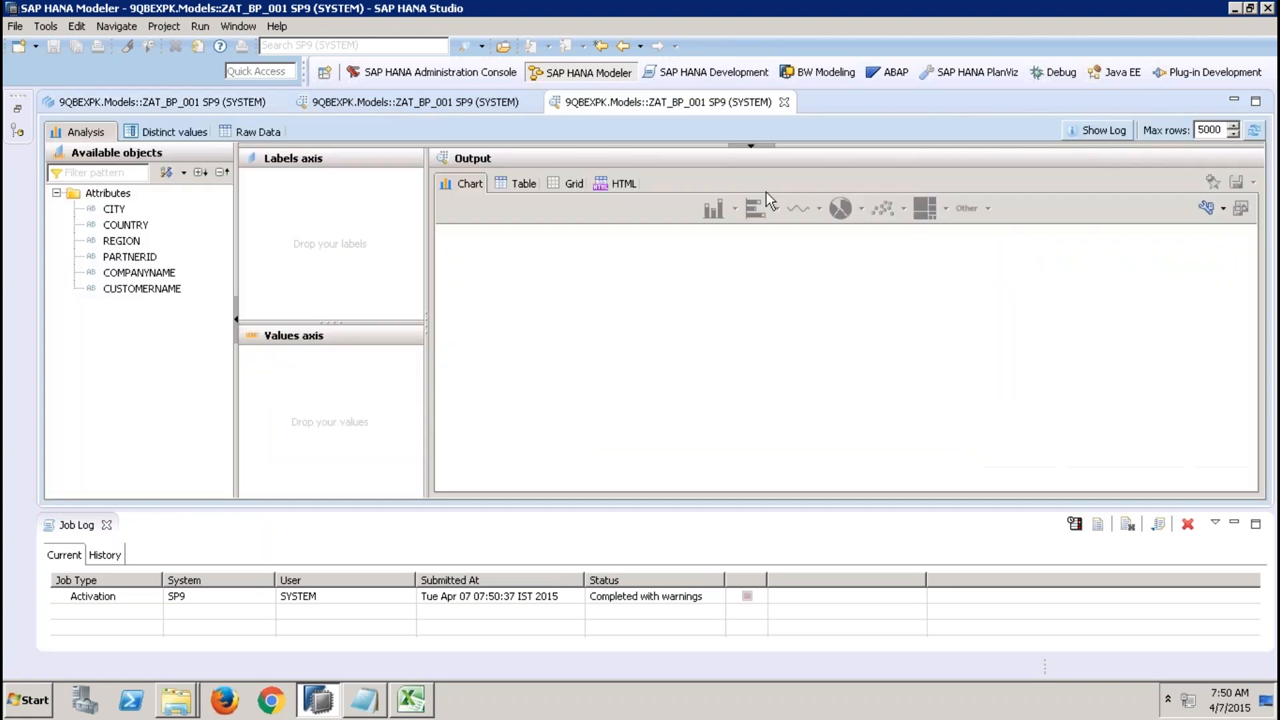
click(267, 131)
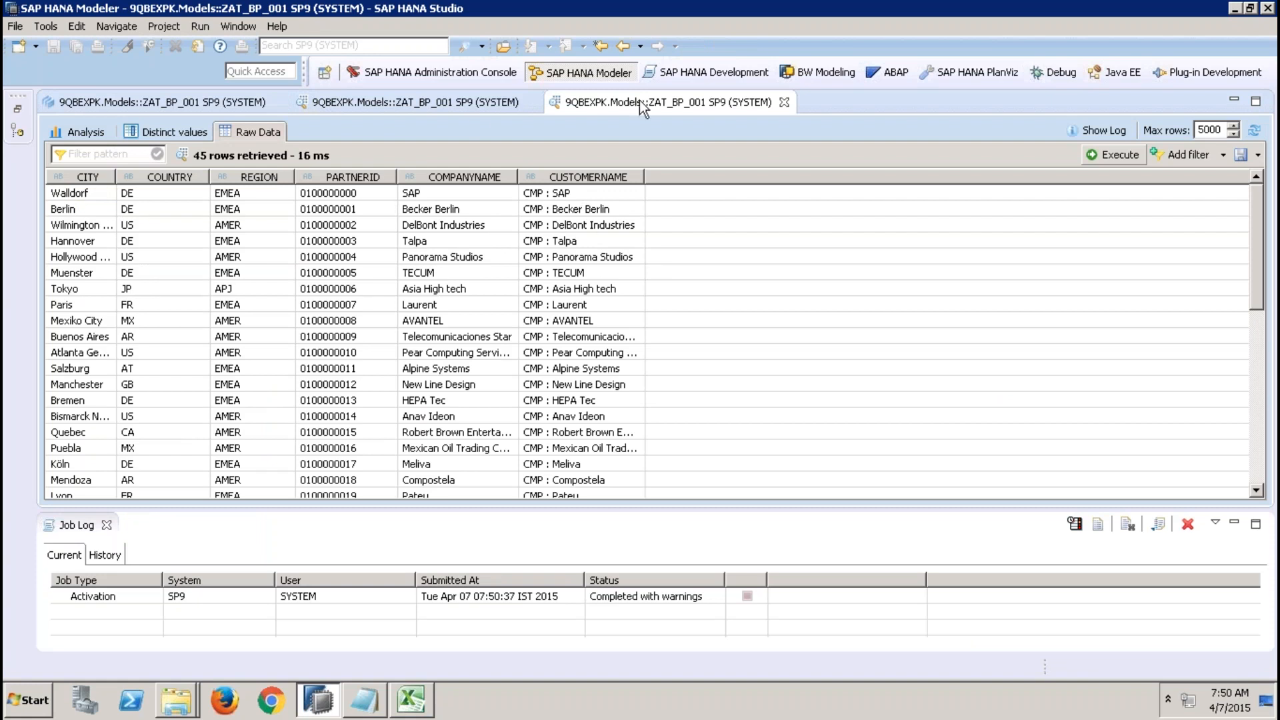
click(784, 102)
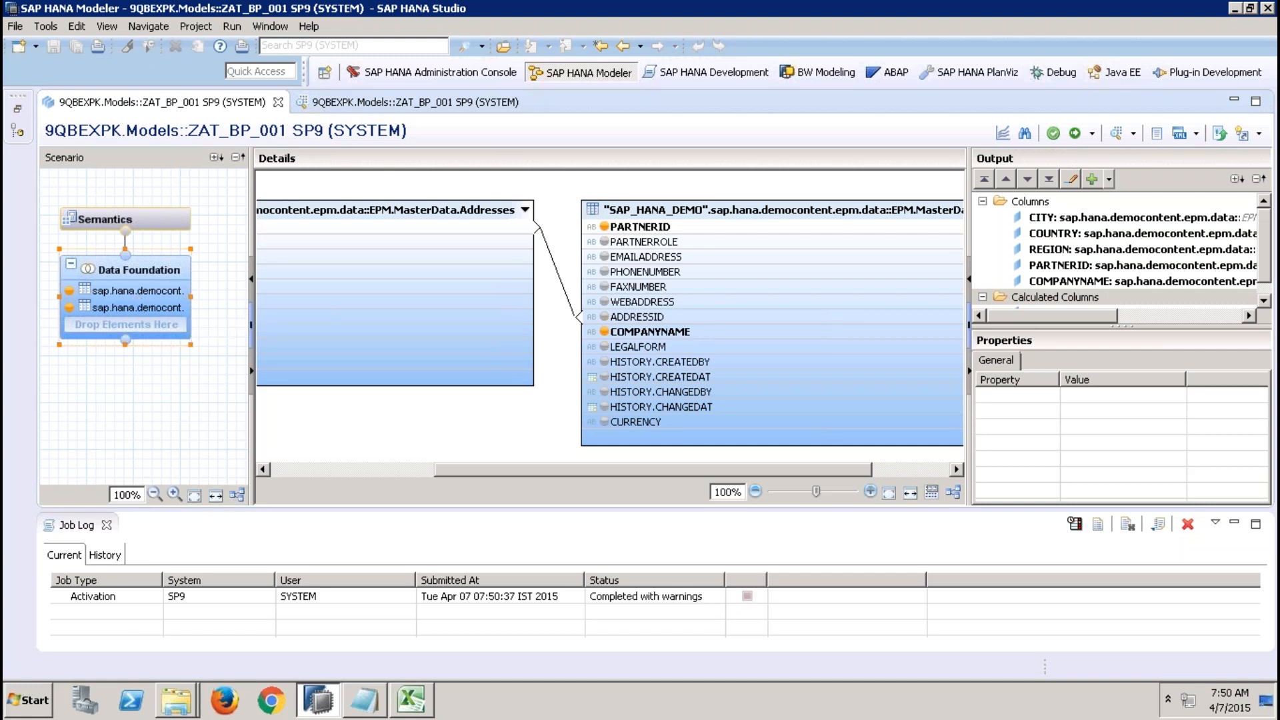
Open a new calculated column dialog and browse the Misc, Conversion and Date function lists.
click(107, 526)
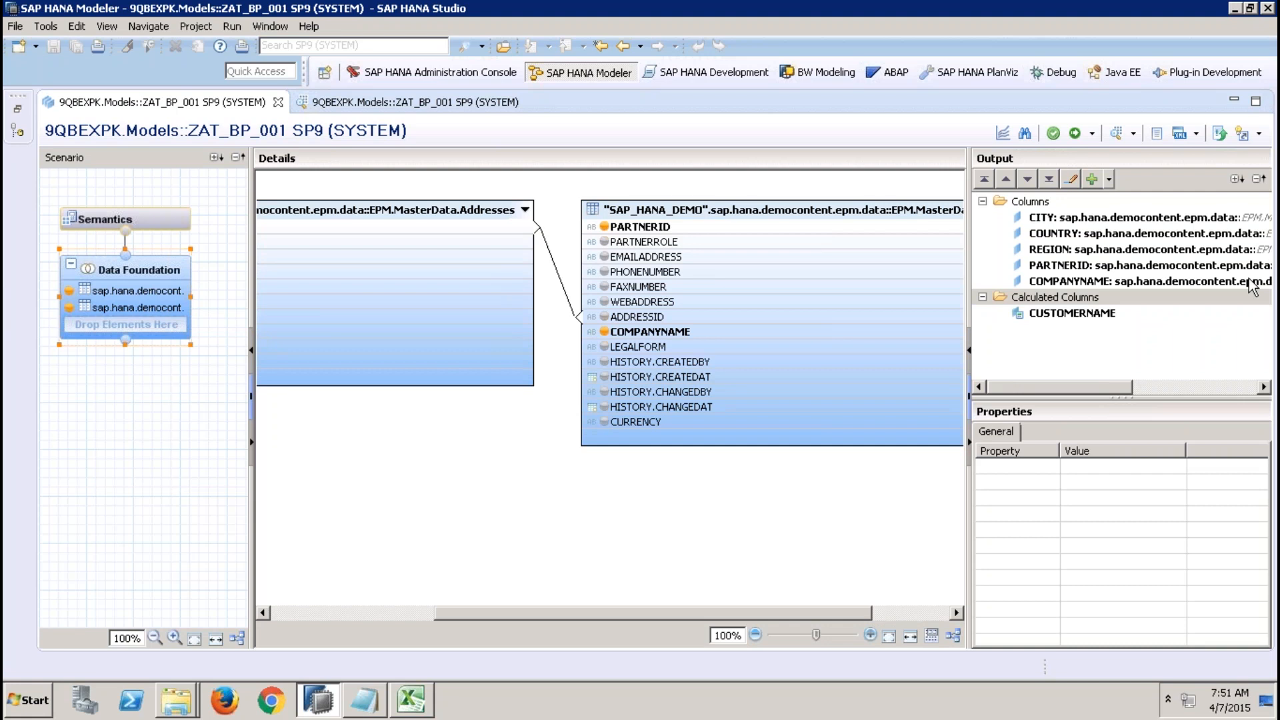
right_click(1068, 303)
click(1081, 308)
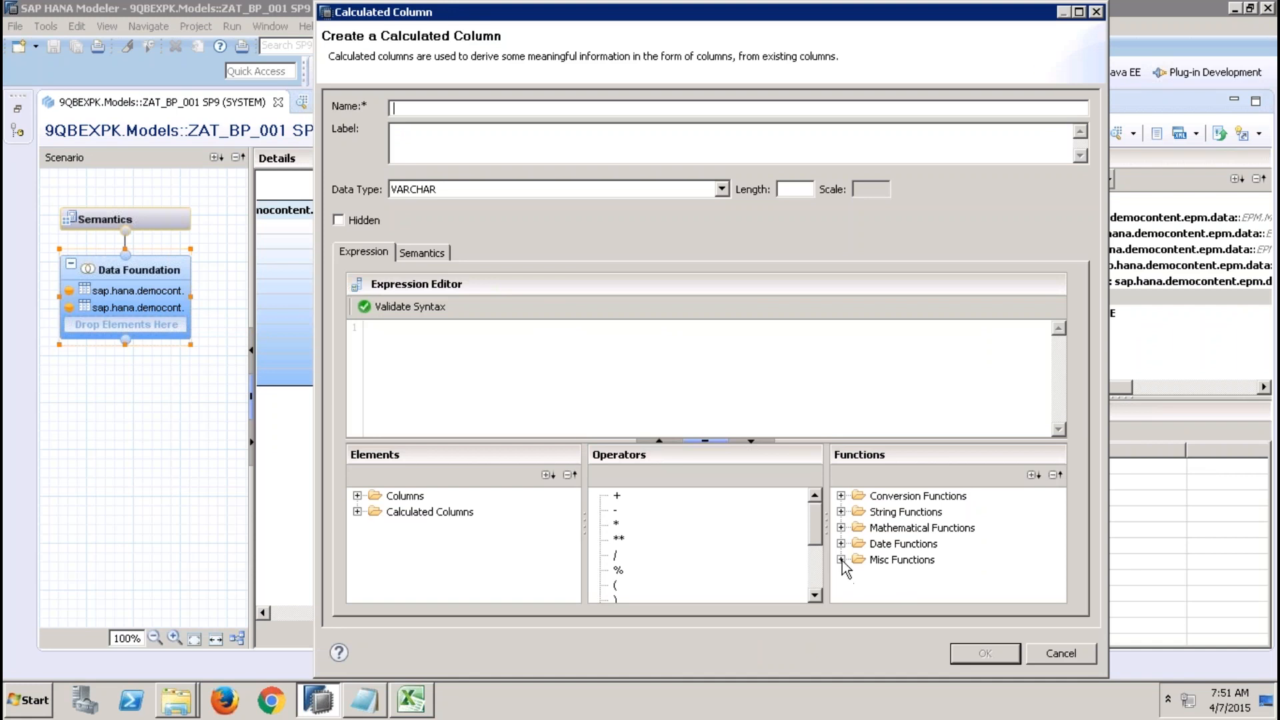
click(842, 560)
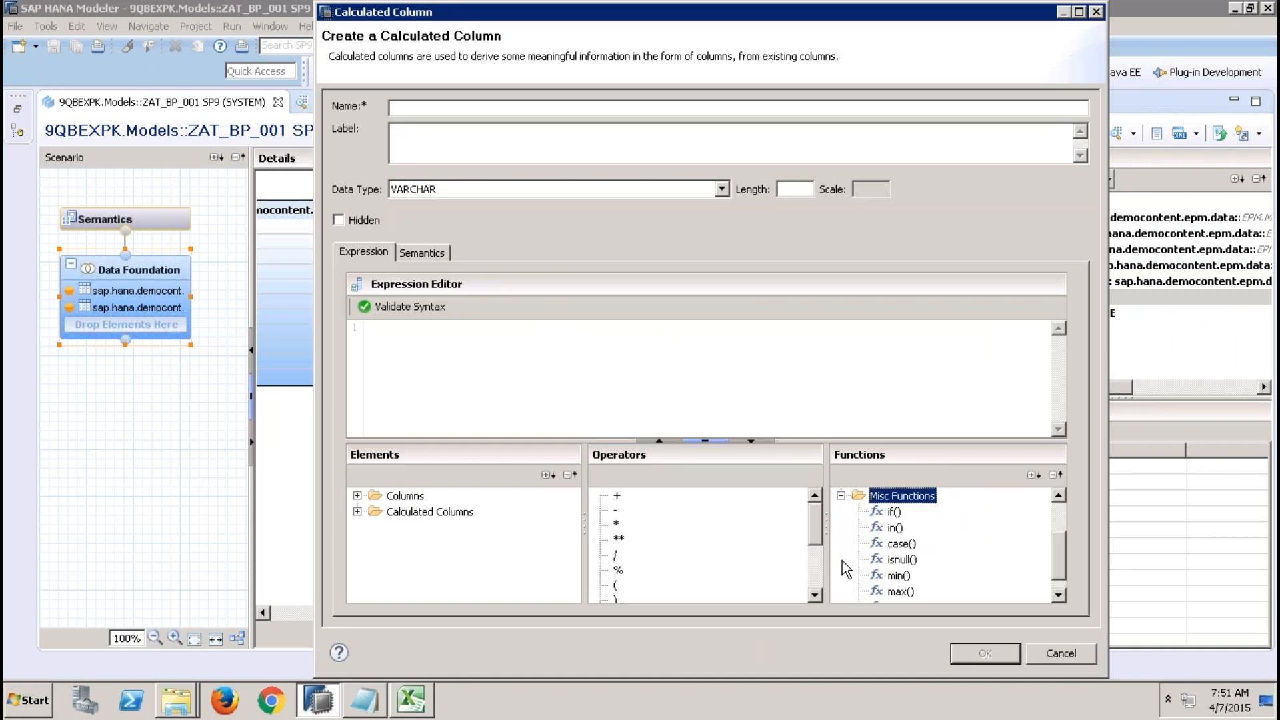
click(1058, 513)
click(842, 496)
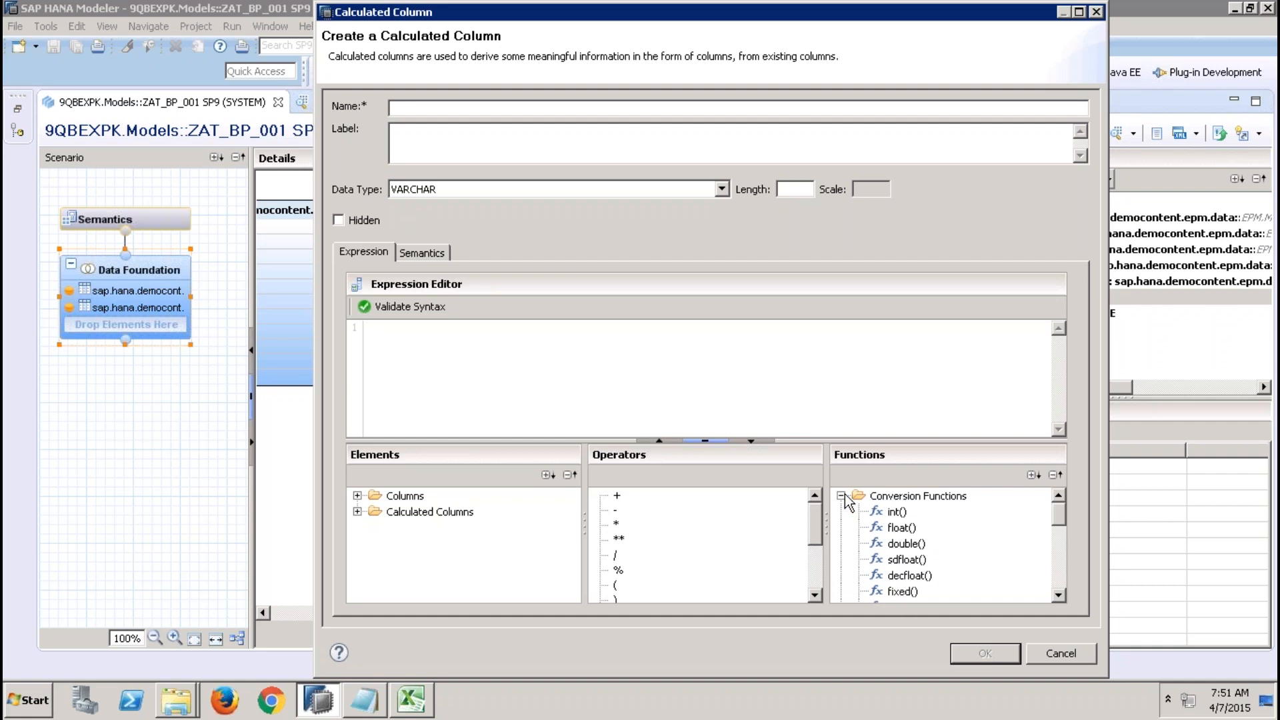
scroll(1059, 555, down, 5)
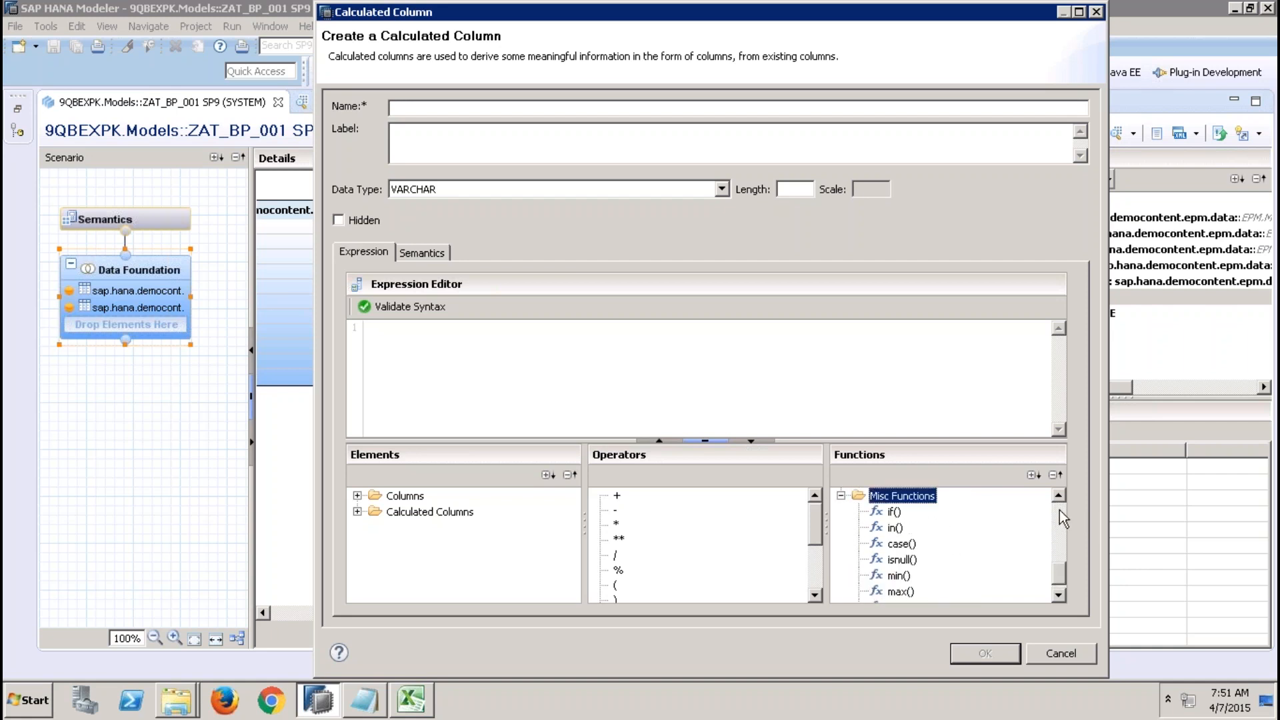
click(841, 496)
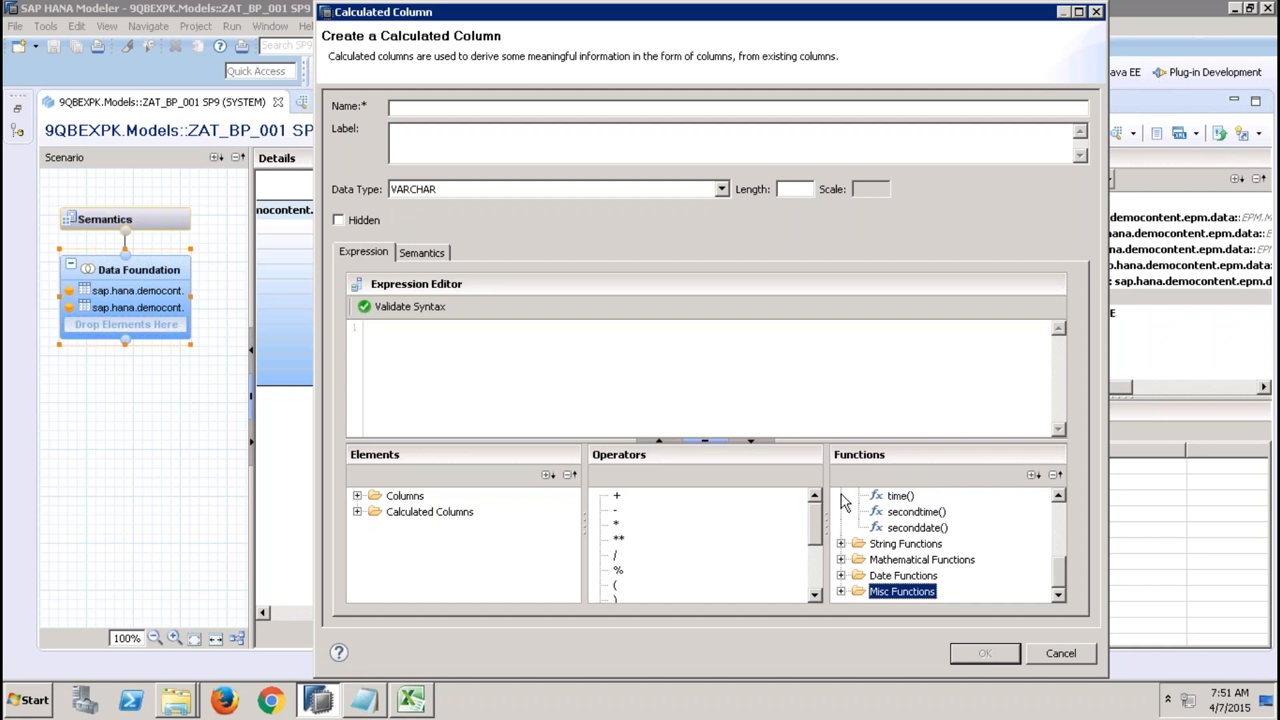
click(841, 575)
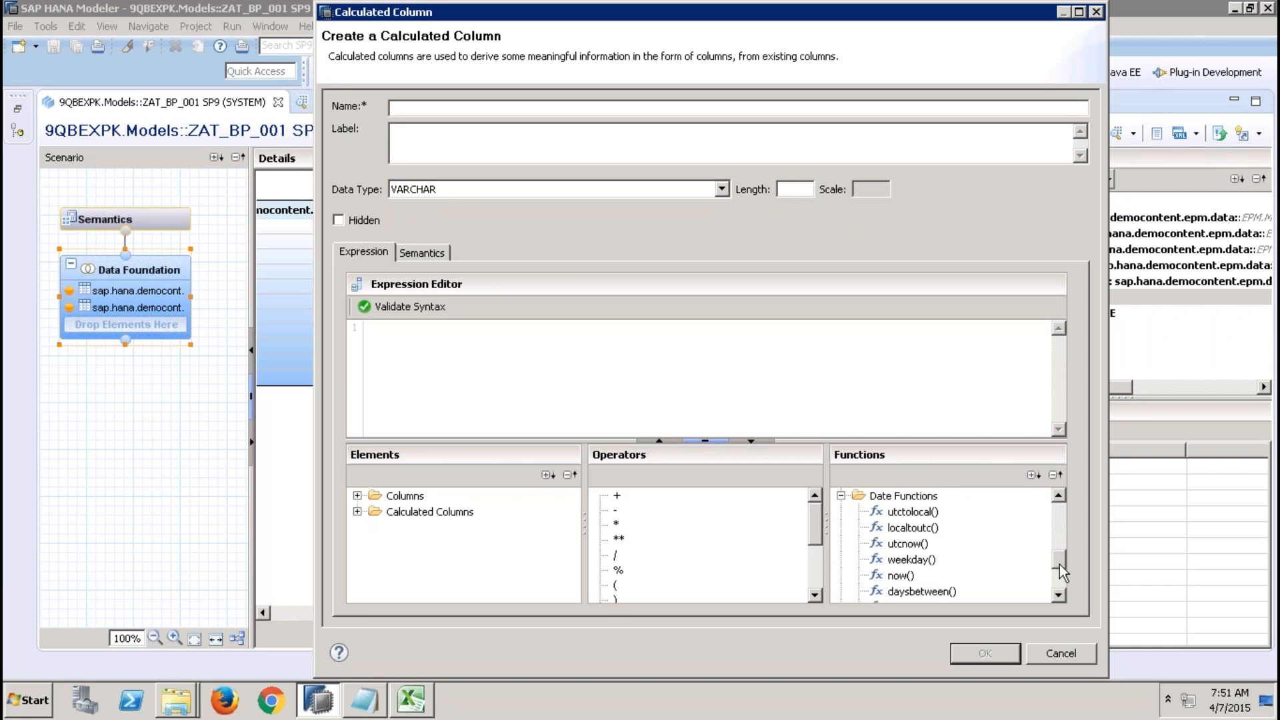
scroll(1058, 564, down, 1)
click(903, 560)
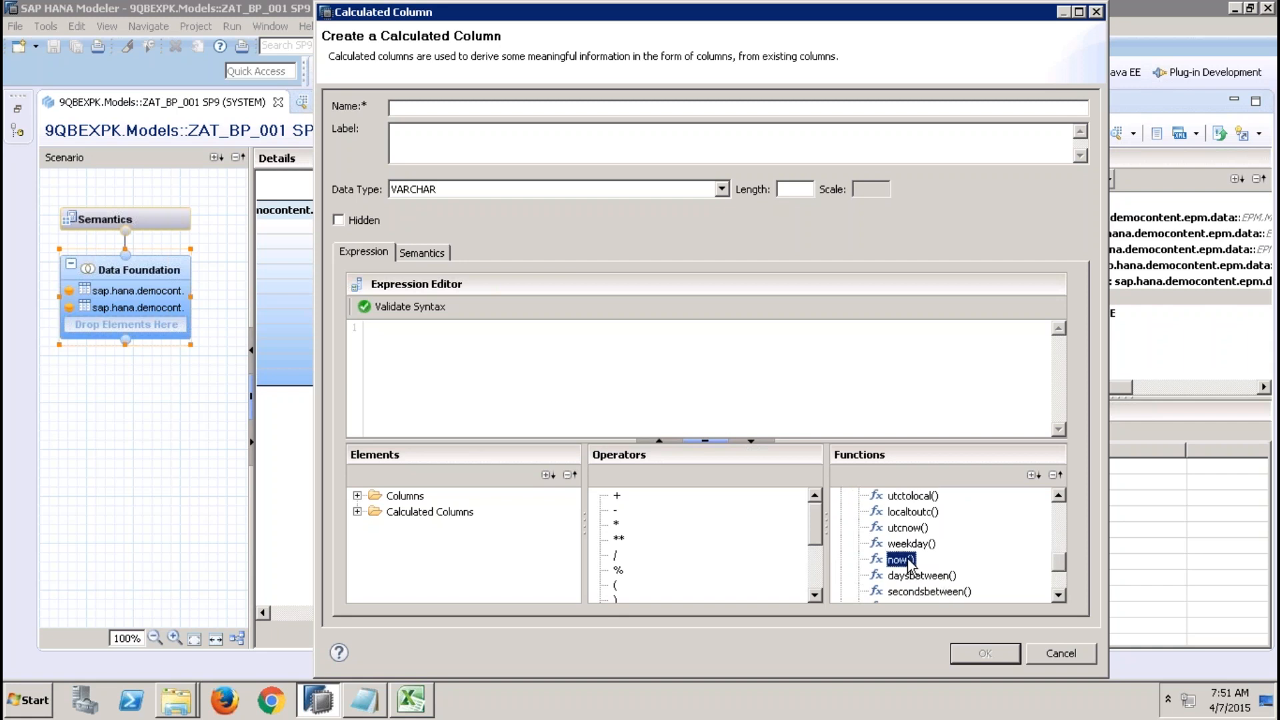
Open the dialog's help and read the Date Functions topic under functions used in expressions.
click(339, 654)
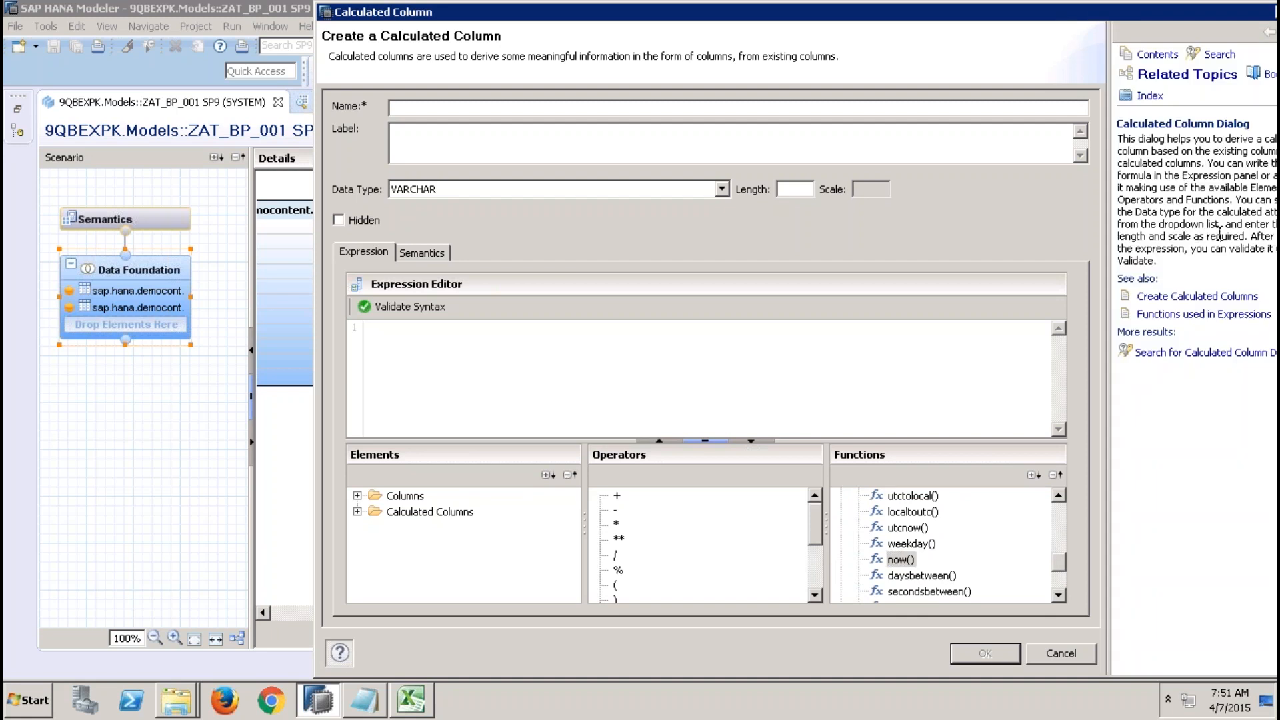
click(1208, 319)
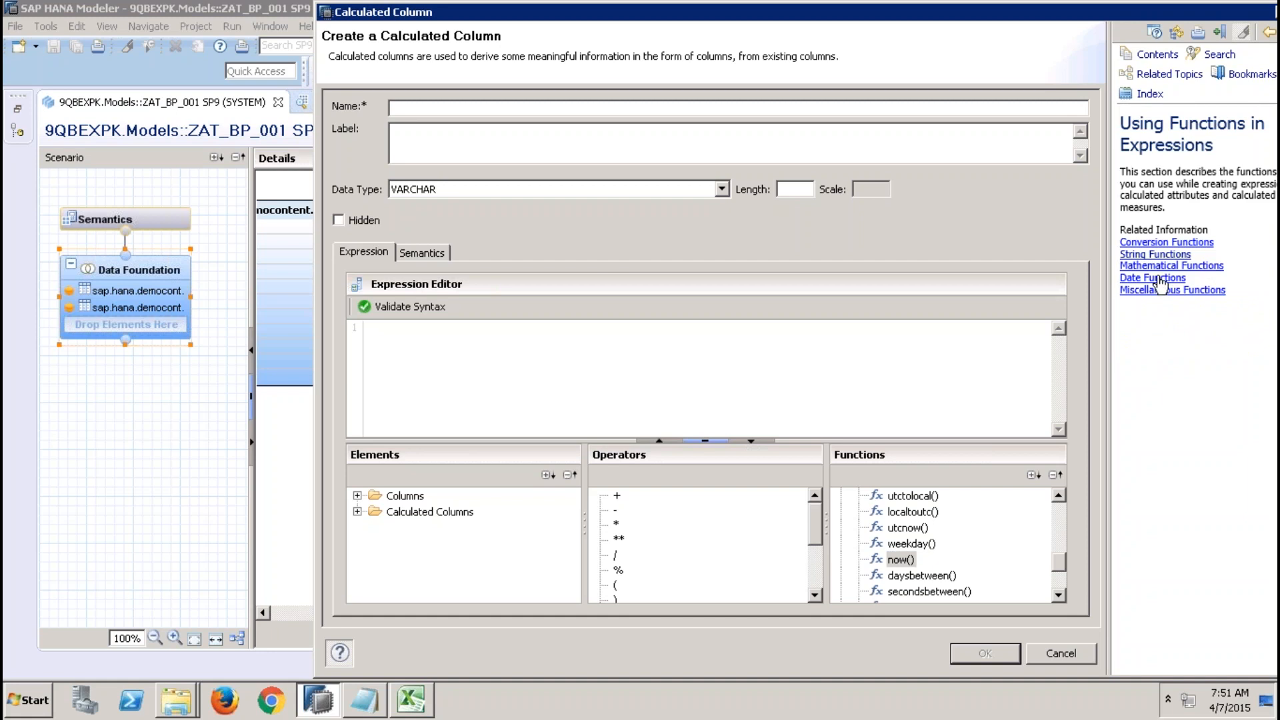
click(1160, 282)
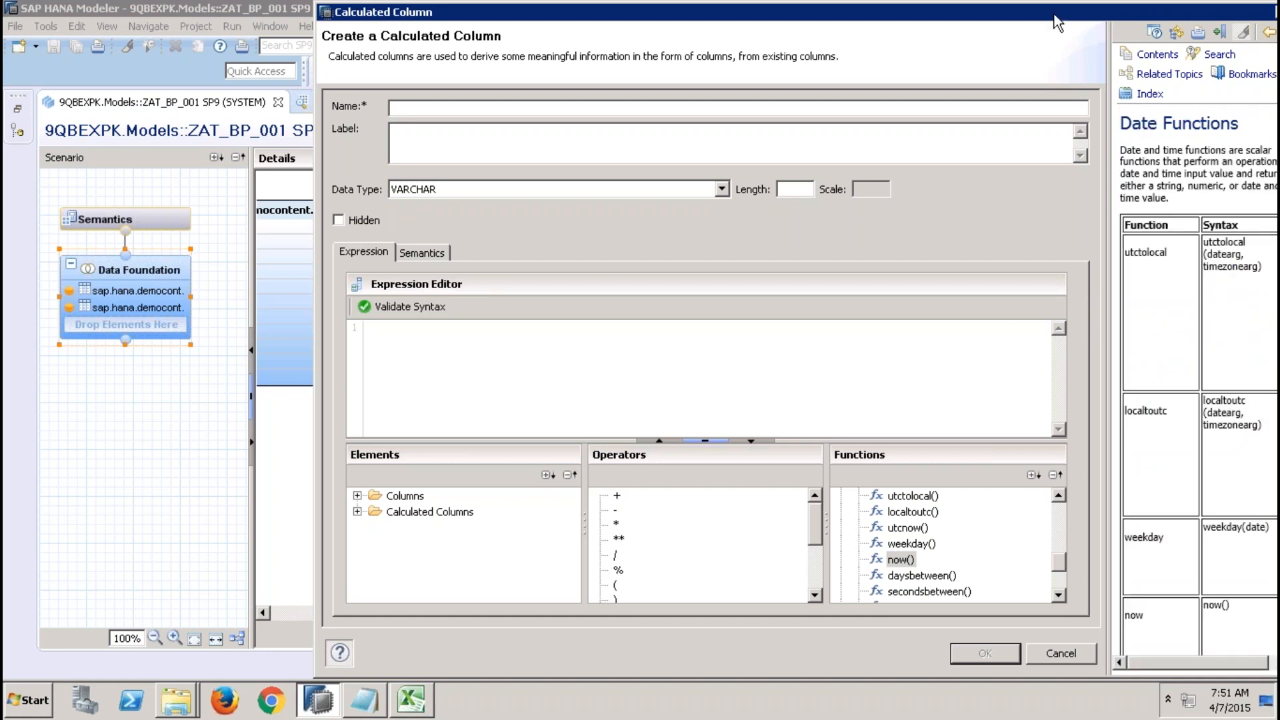
Scroll through the Date Functions help, close it, and cancel the new calculated column dialog.
drag(1056, 24, 907, 44)
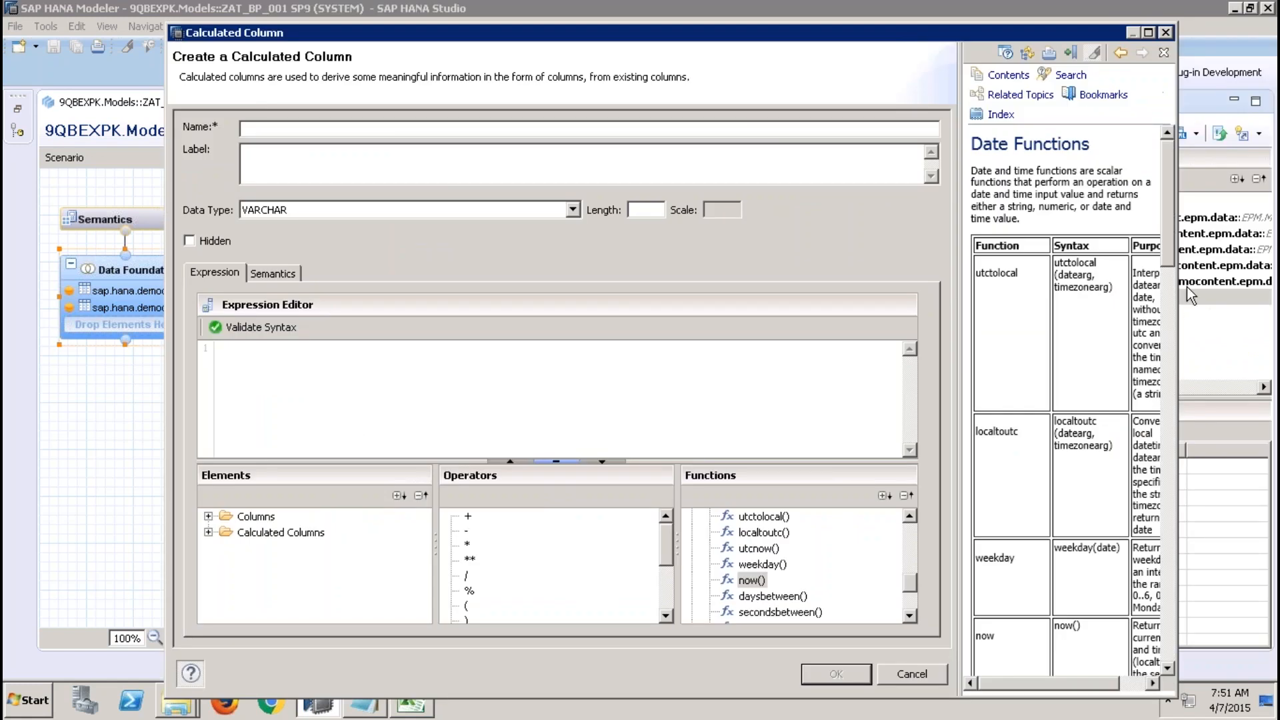
drag(1166, 246, 1181, 611)
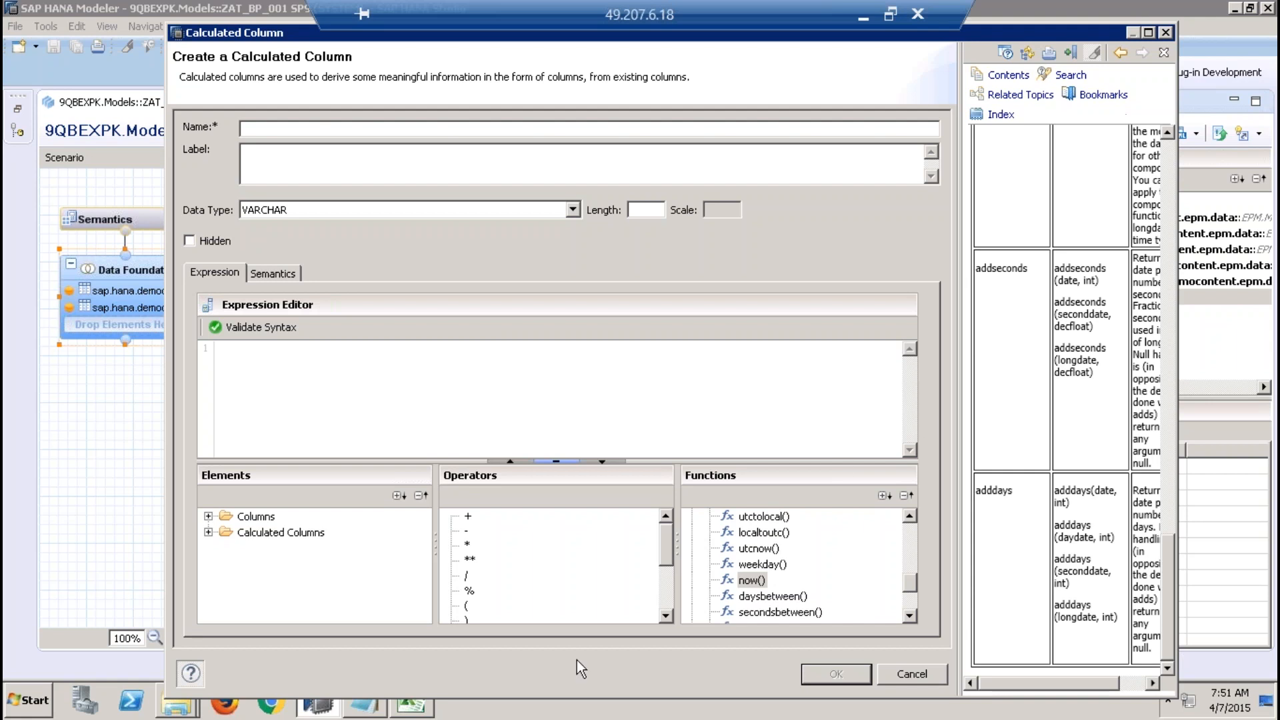
click(190, 673)
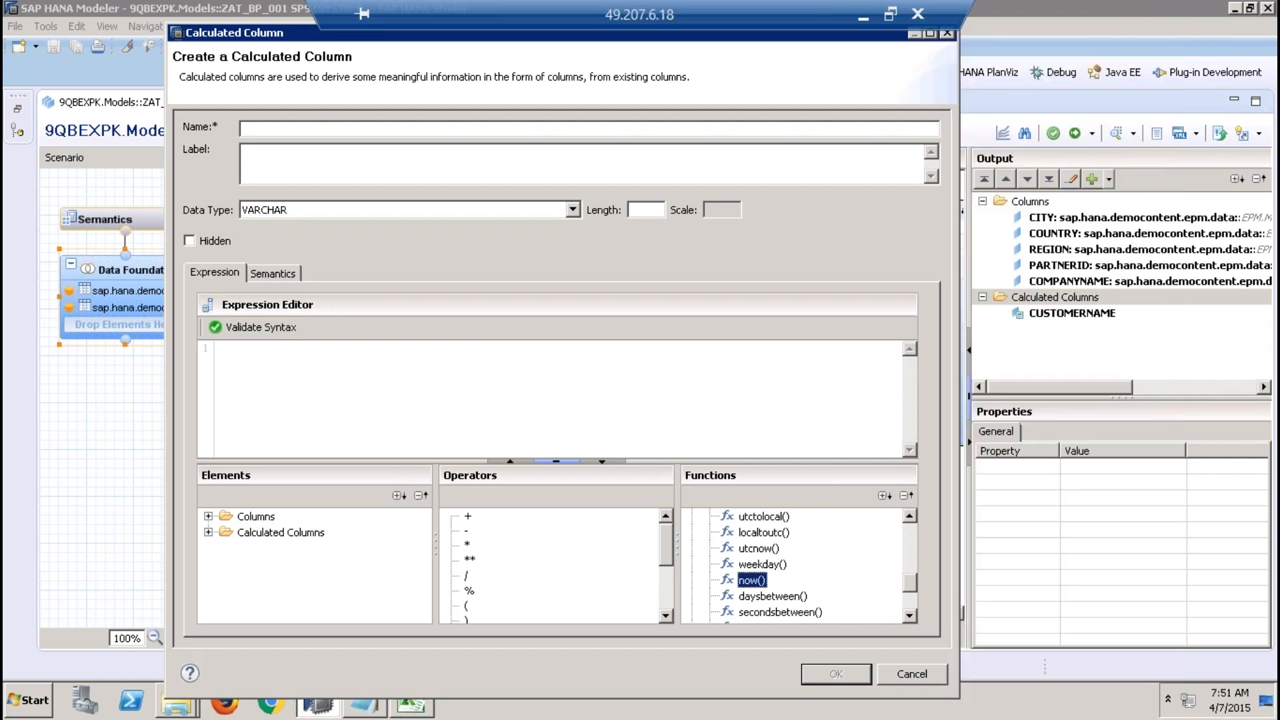
click(925, 680)
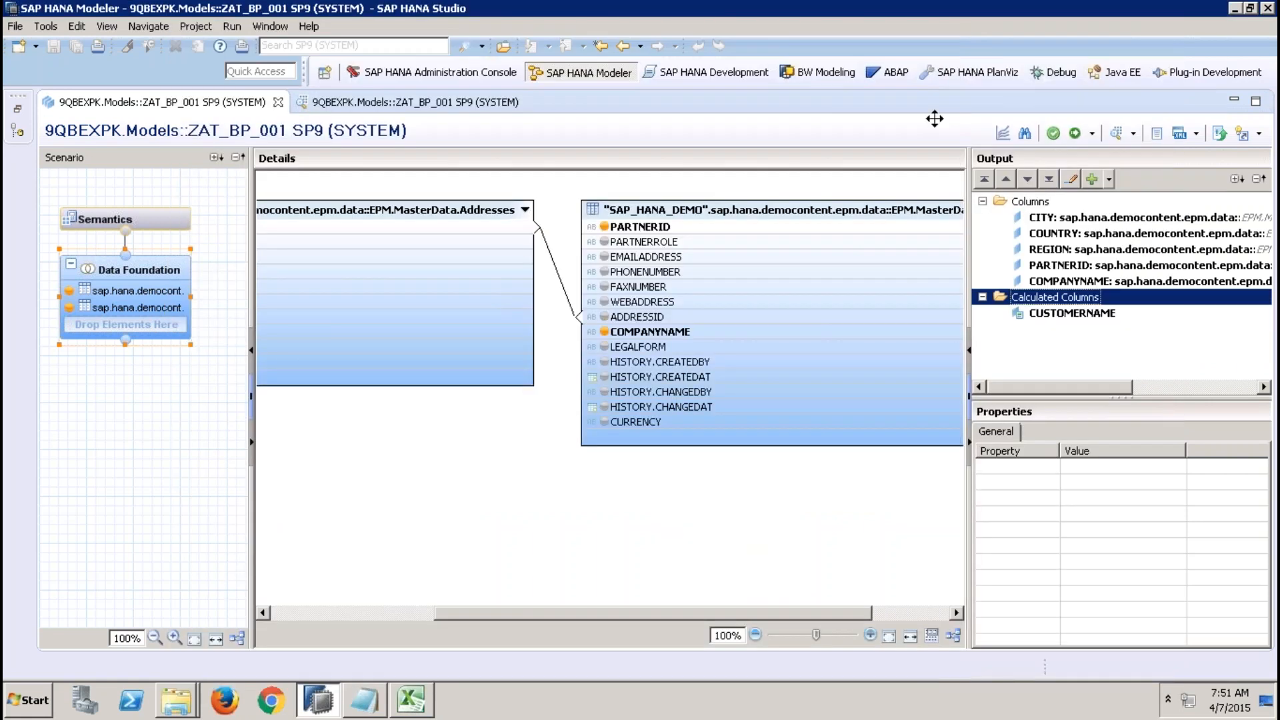
Inspect the CUSTOMERNAME calculated column's properties and rerun the ZAT_BP_001 raw data preview.
click(861, 8)
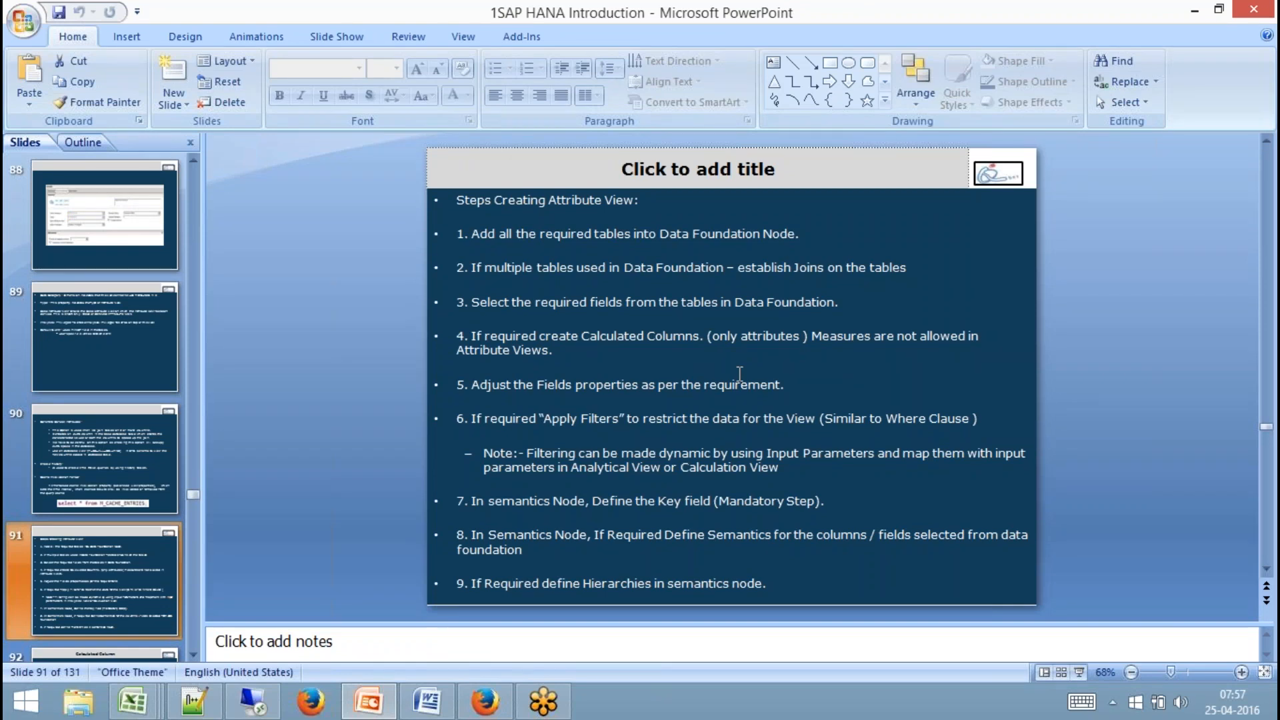
click(253, 700)
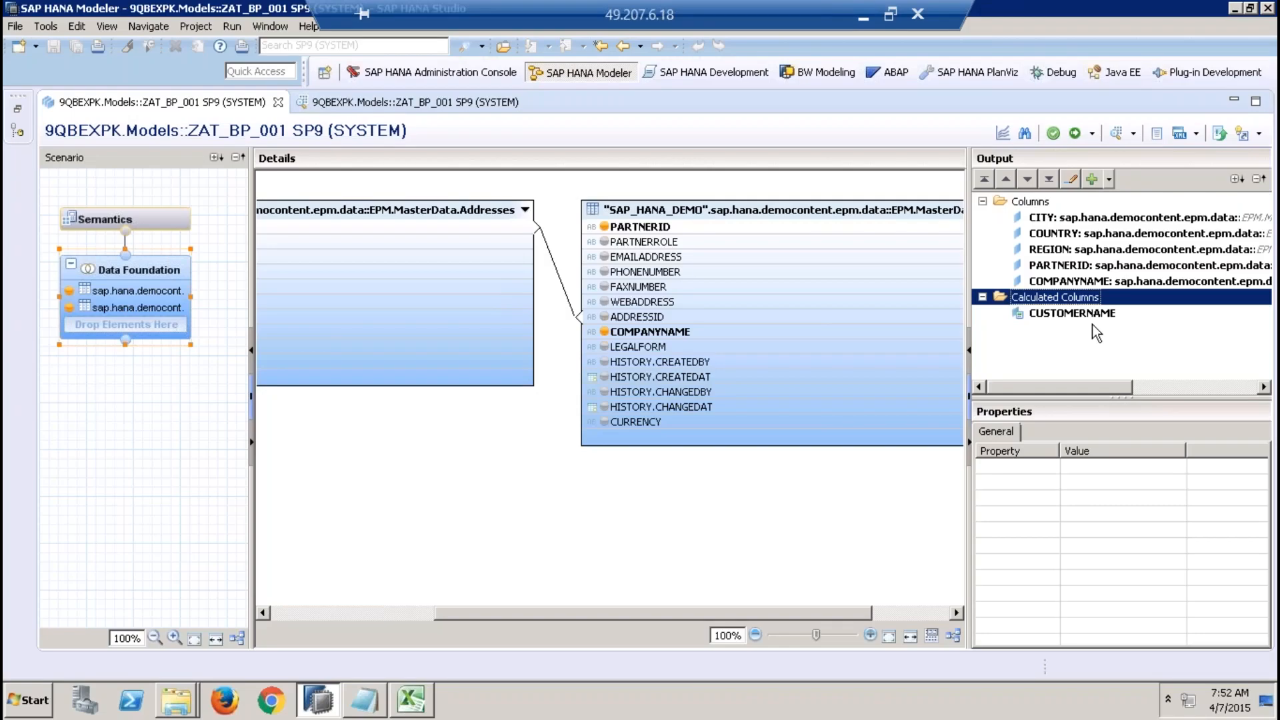
click(1079, 313)
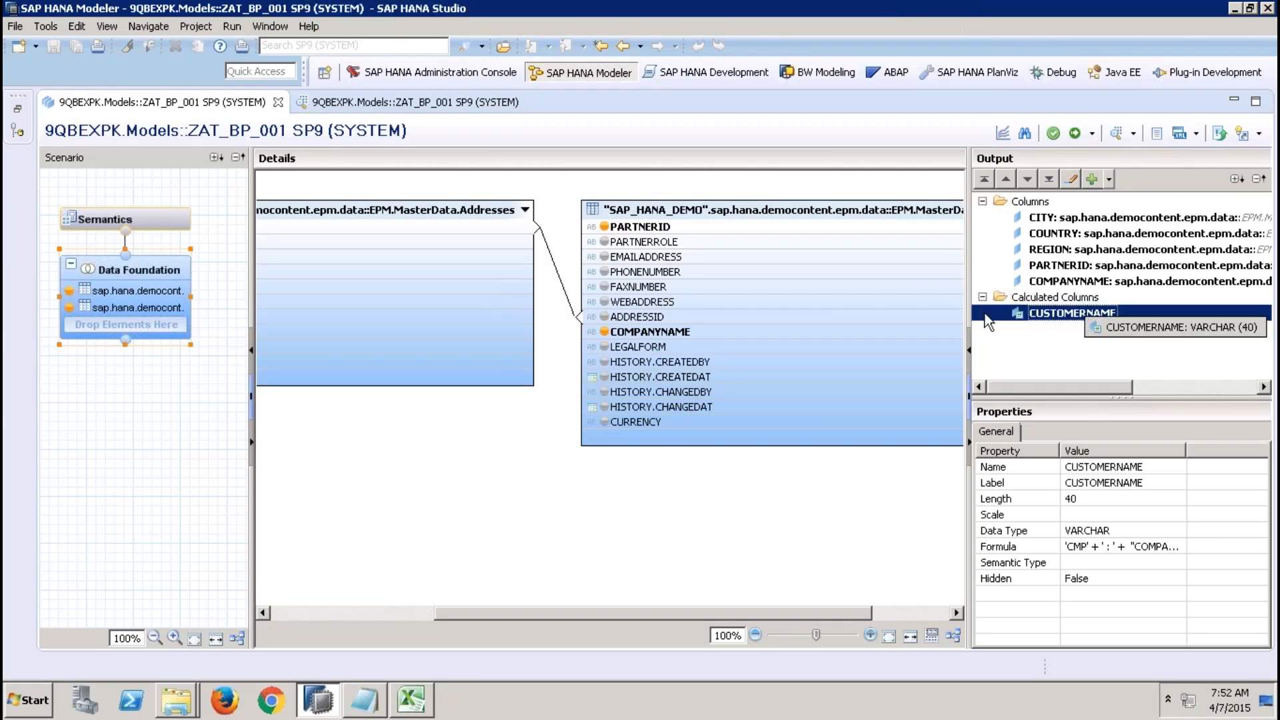
click(451, 100)
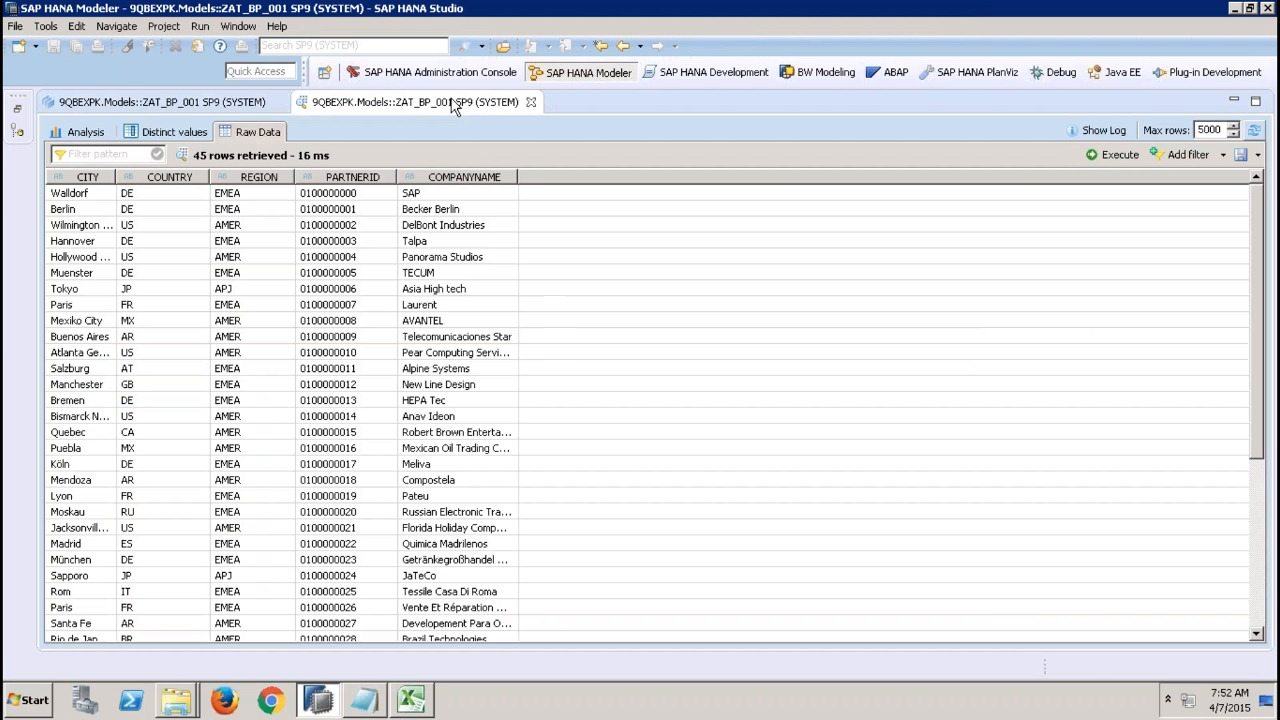
click(1119, 158)
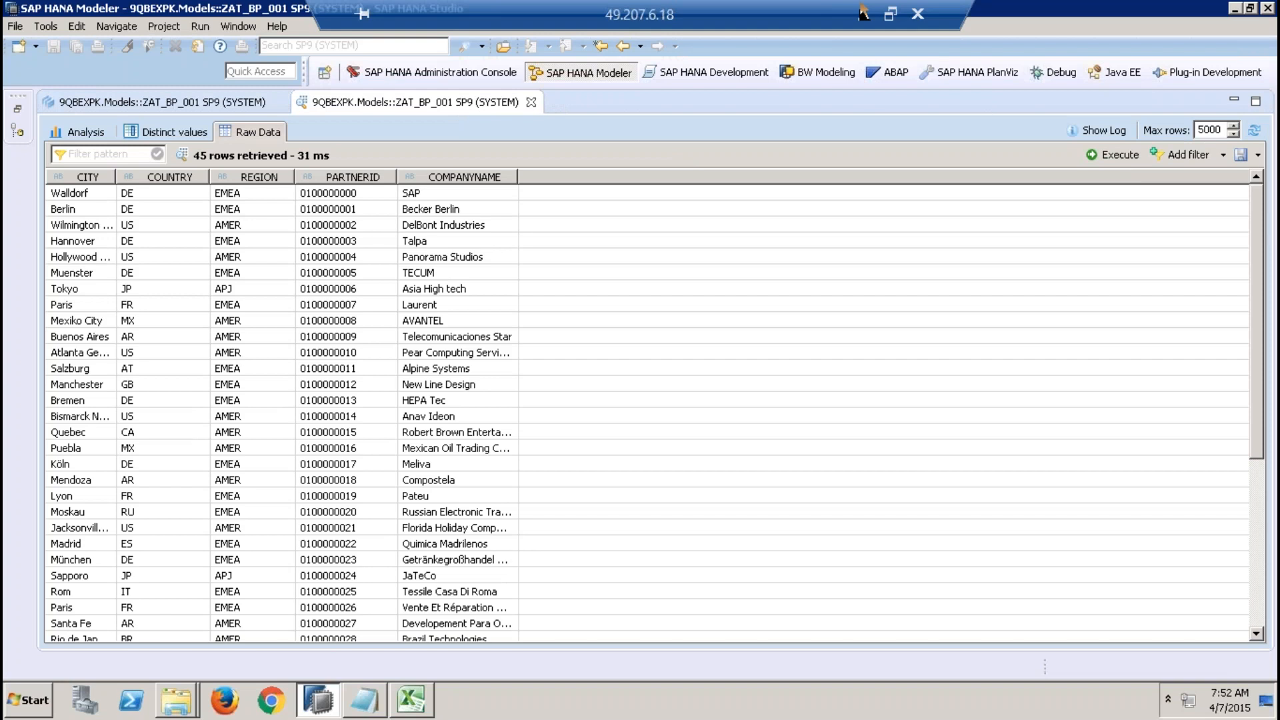
Switch to PowerPoint and review the attribute view steps slide, highlighting the Measures note and step 5 on field properties.
click(863, 12)
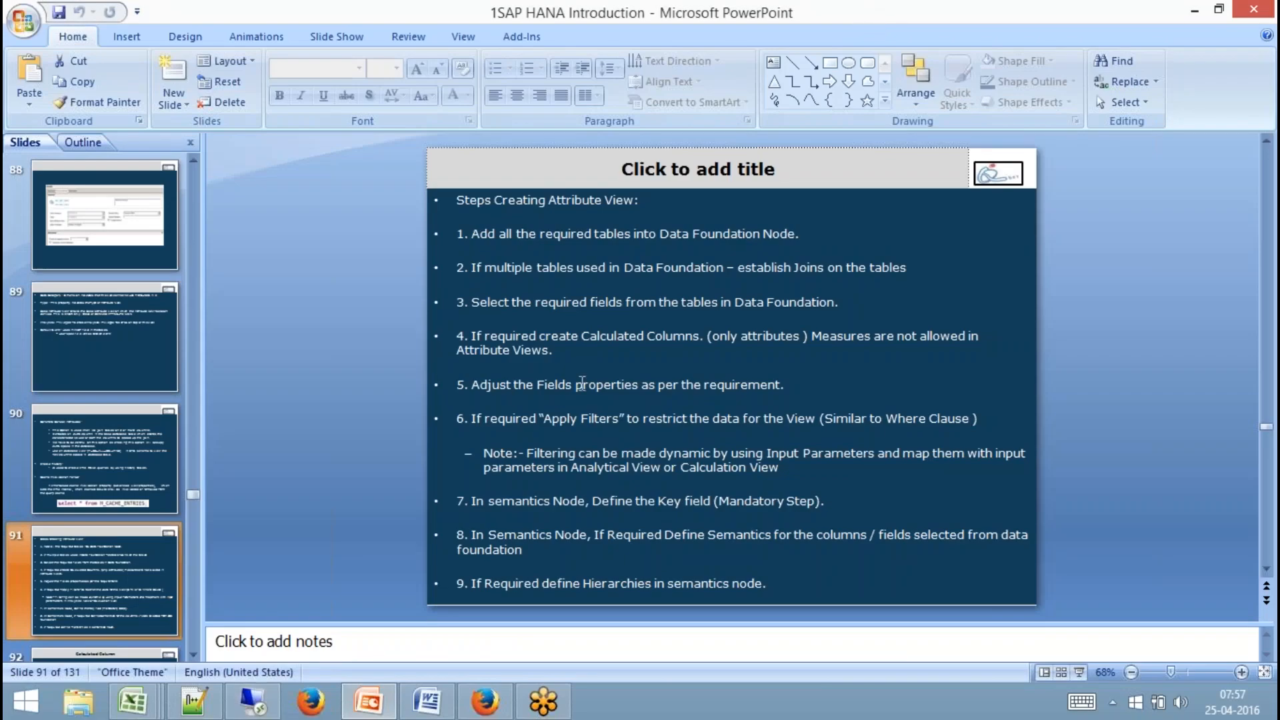
drag(813, 338, 881, 337)
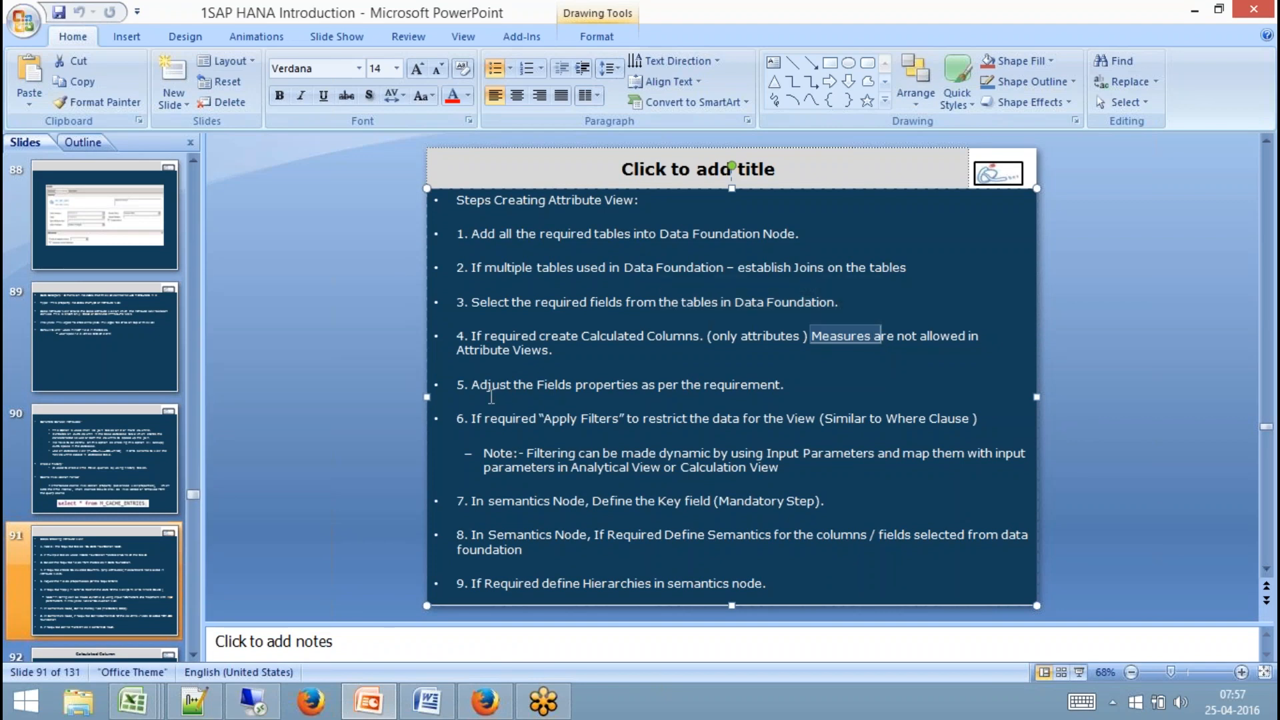
drag(472, 385, 777, 373)
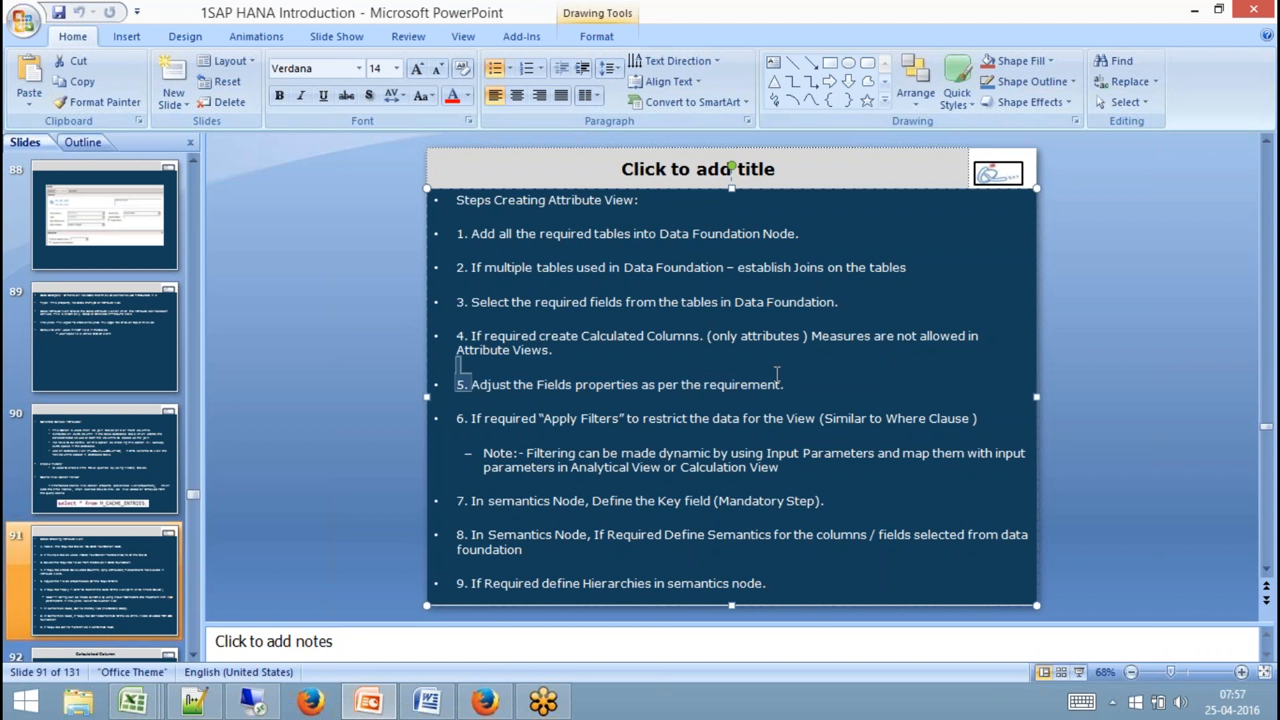
click(254, 700)
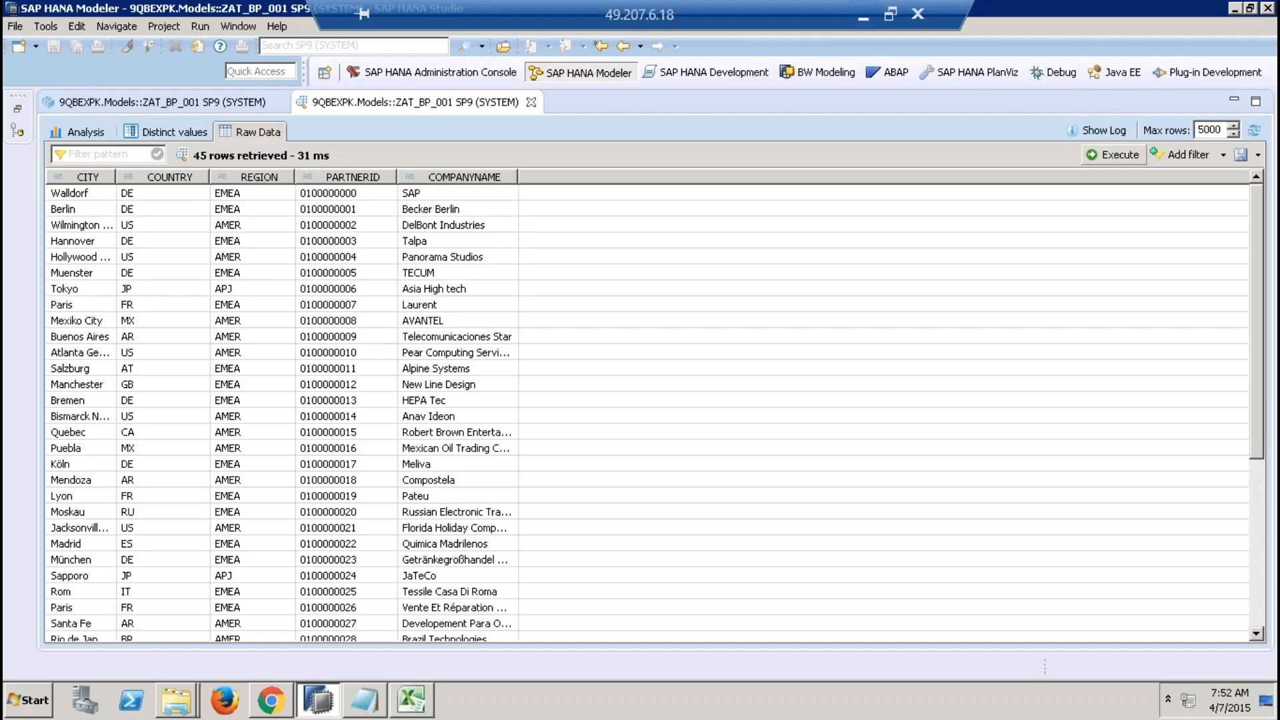
Close the data preview and inspect the properties of the CITY, COUNTRY and PARTNERID output columns and the Data Foundation.
click(531, 103)
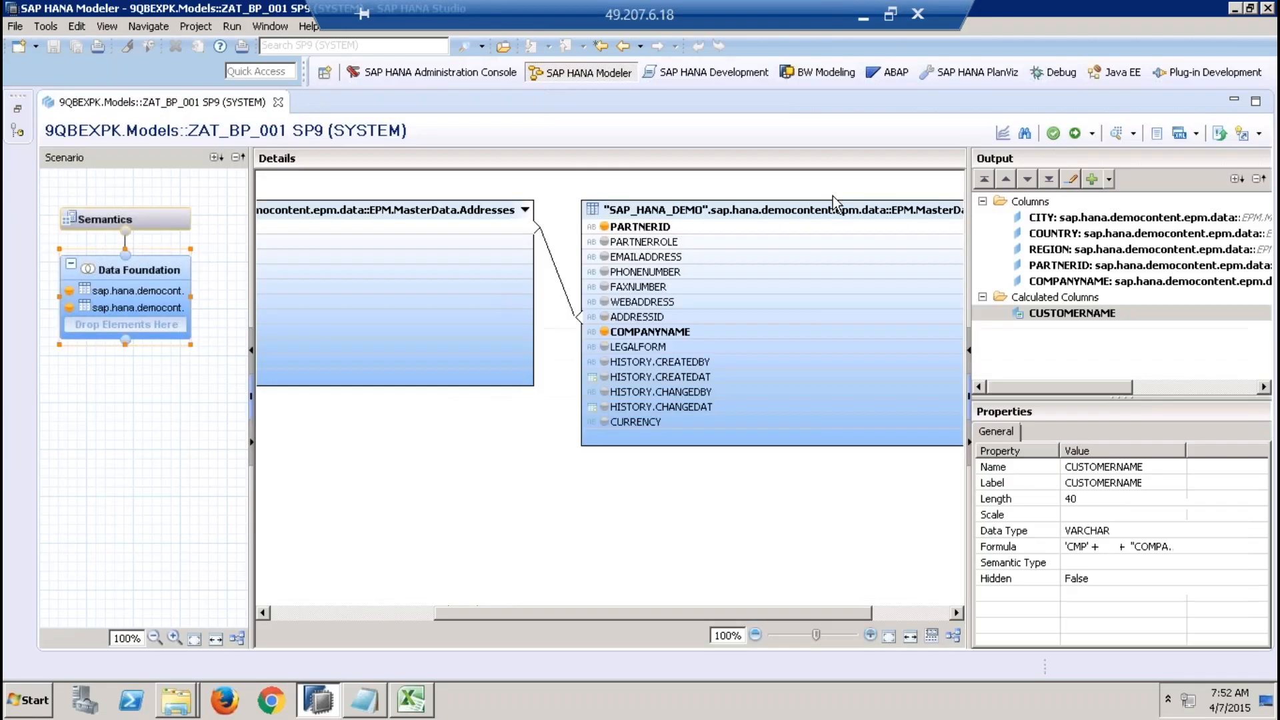
click(1040, 218)
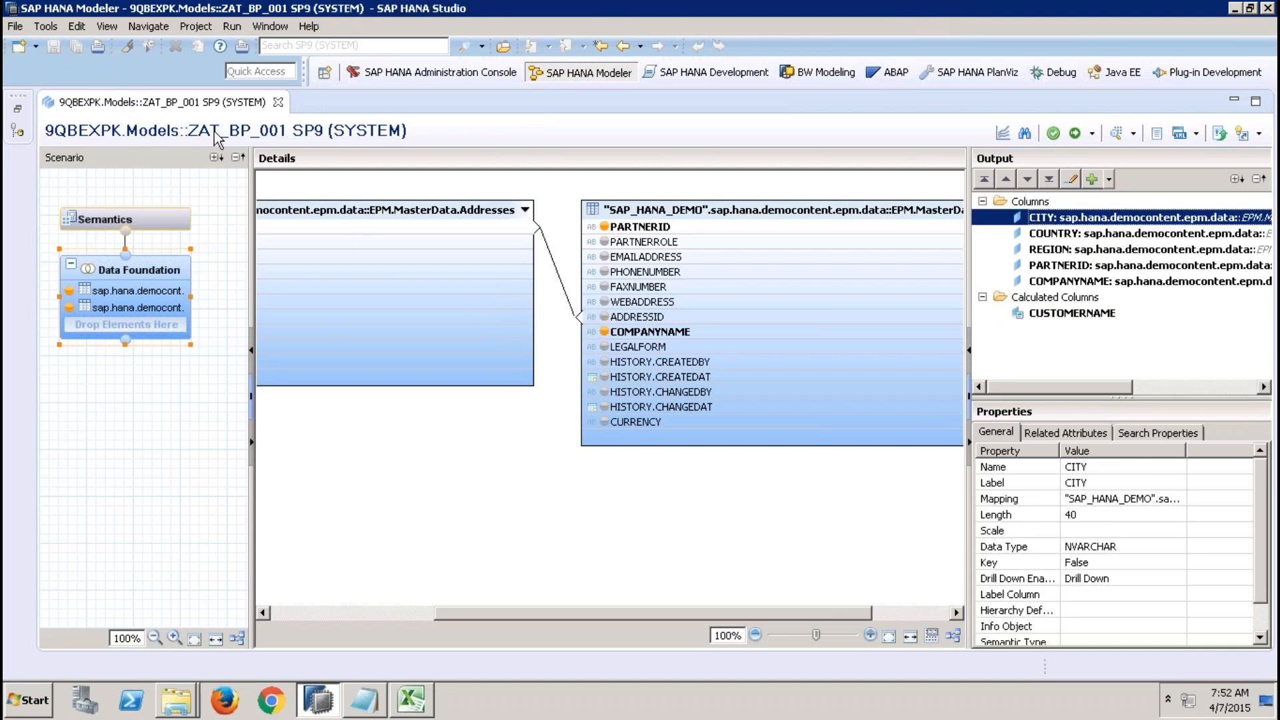
click(157, 270)
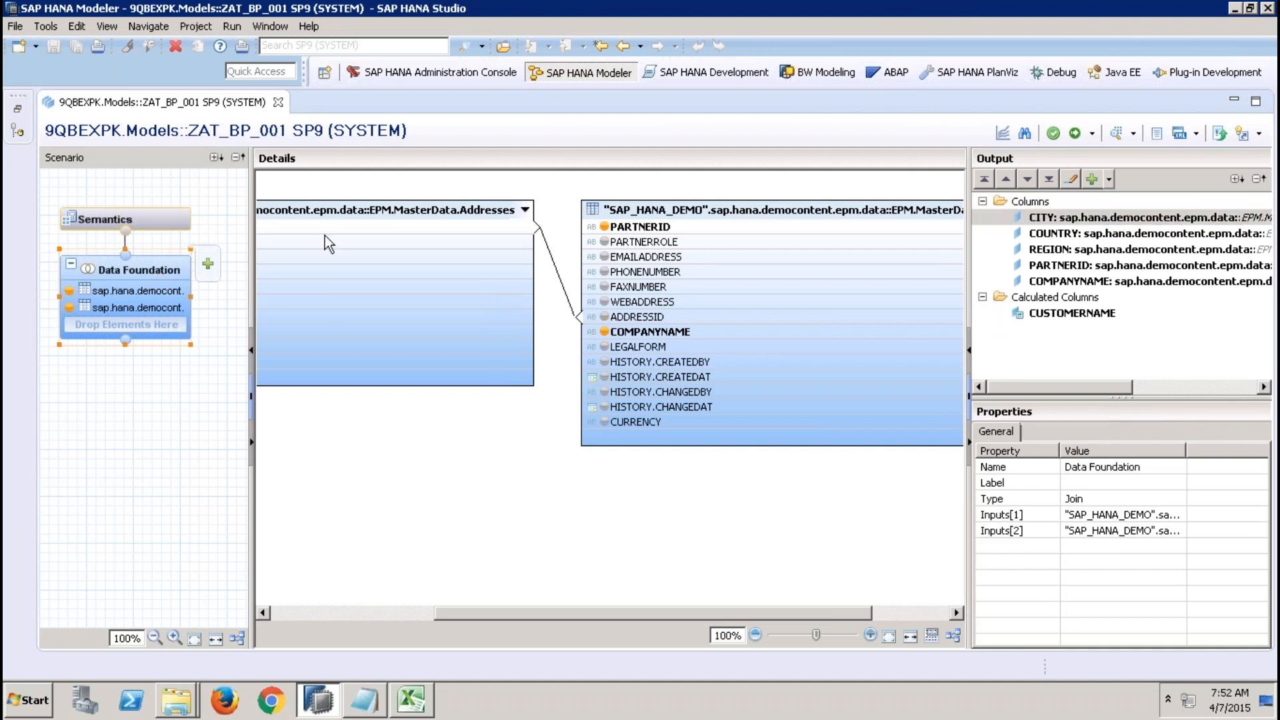
click(1074, 236)
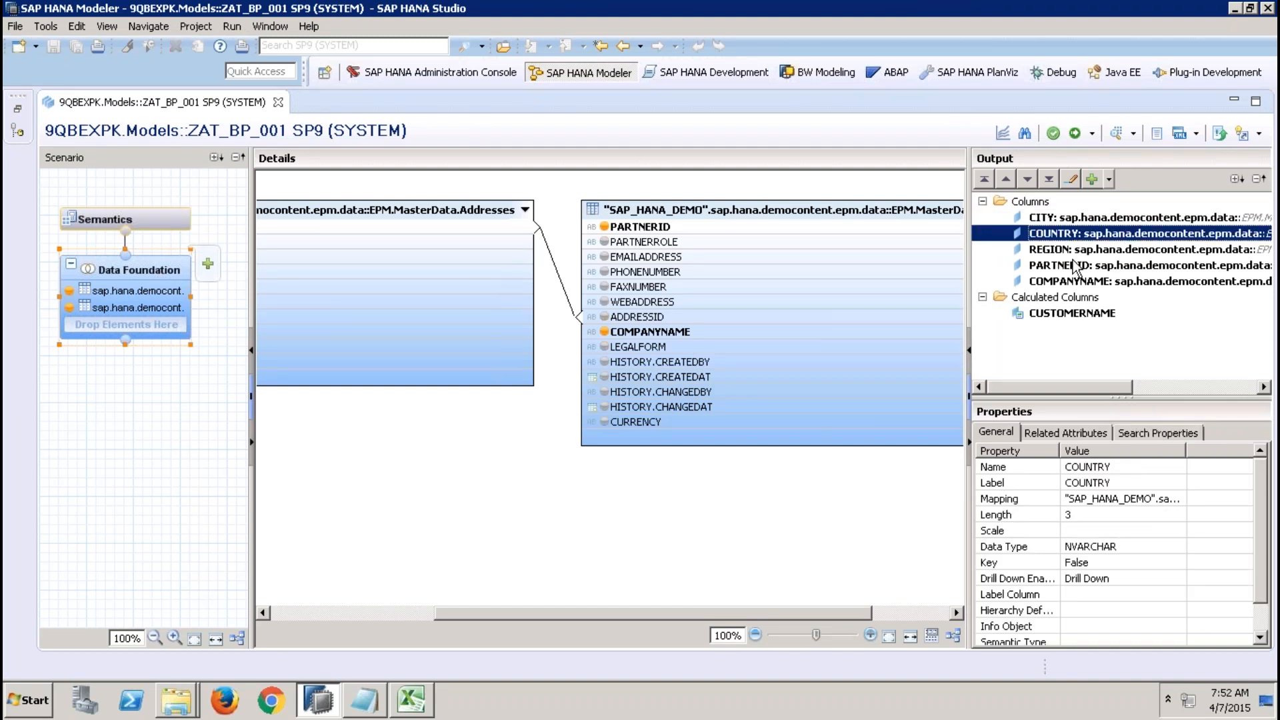
click(1074, 265)
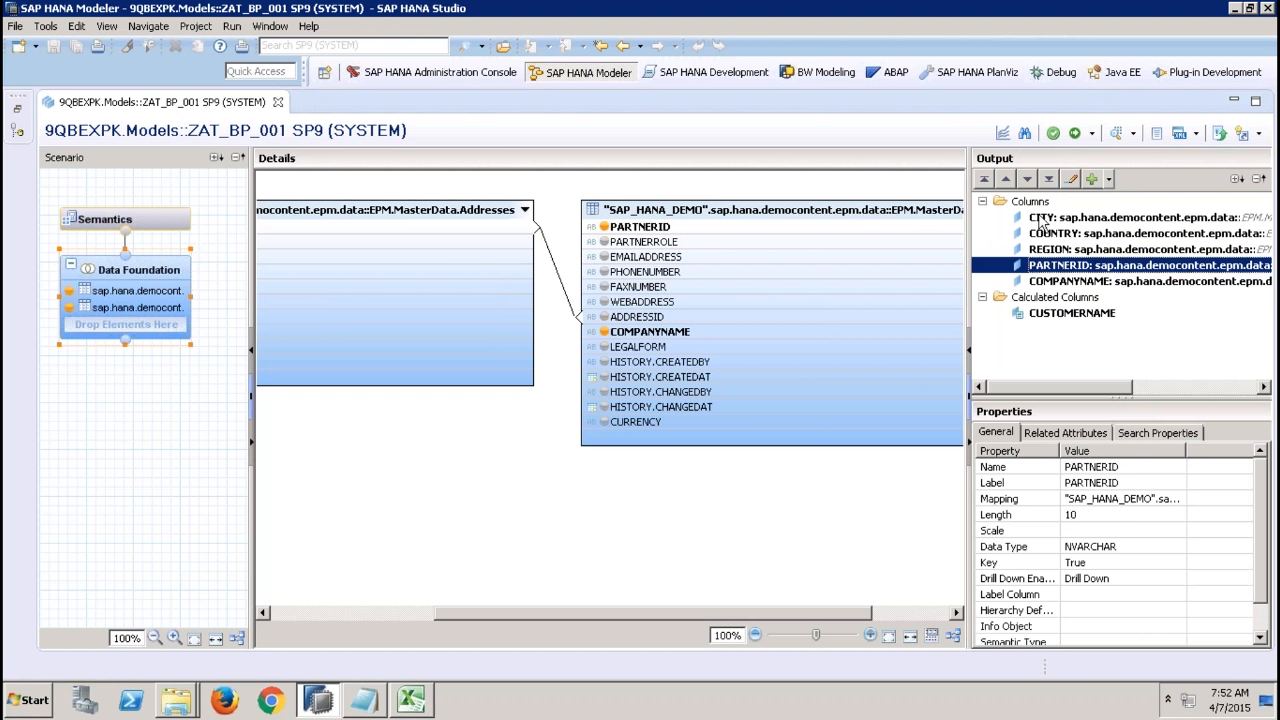
Open the ZAN_BP_REPORTING analytic view and inspect the CITY column's Name and Label properties in its Data Foundation.
click(17, 108)
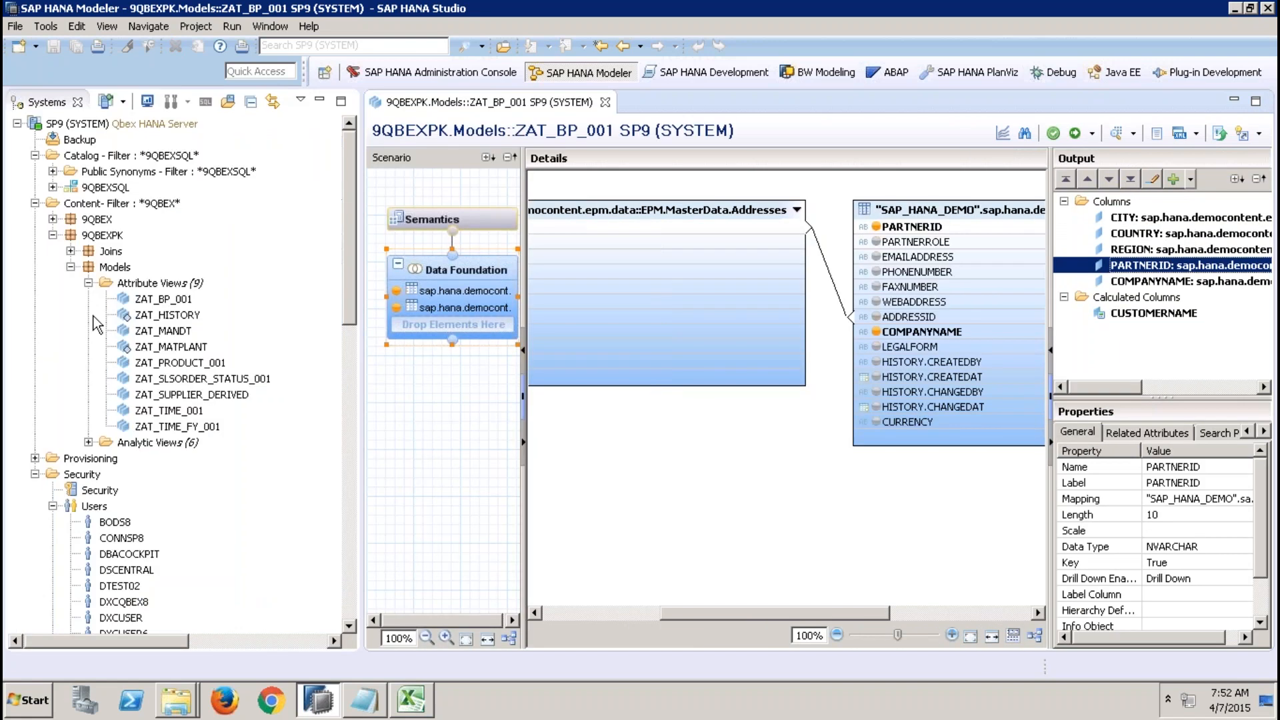
click(88, 442)
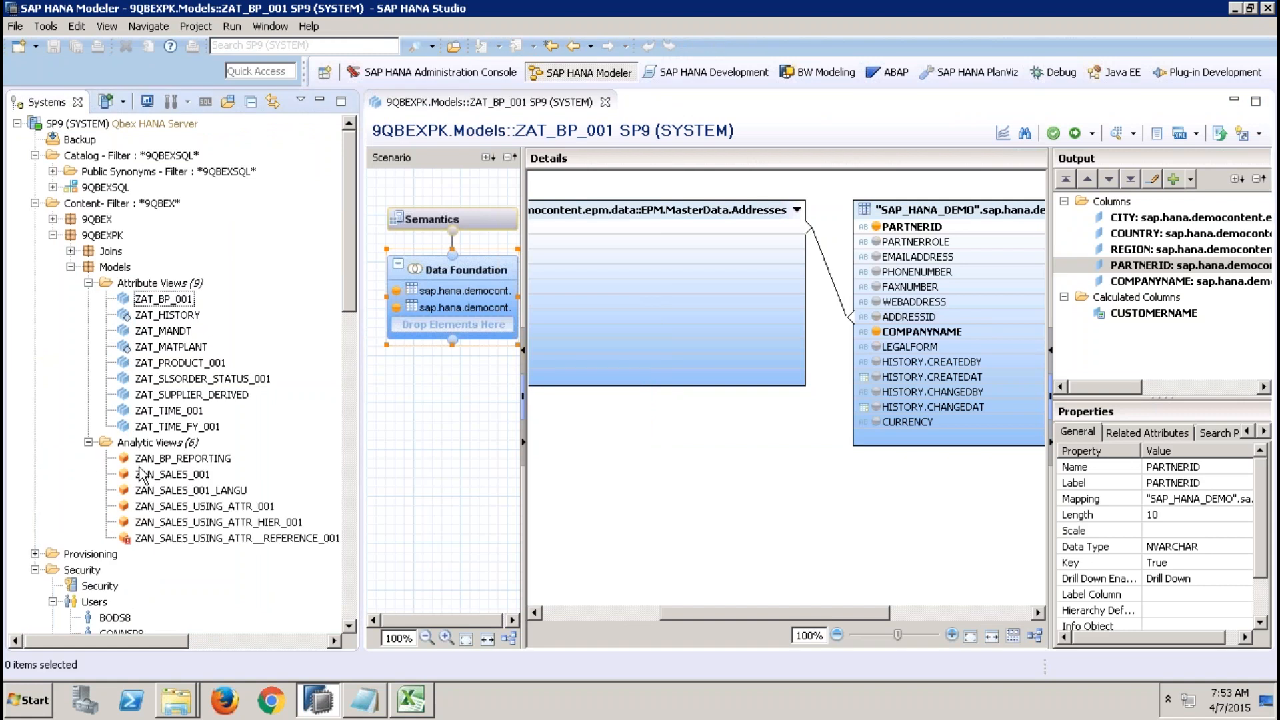
double_click(183, 458)
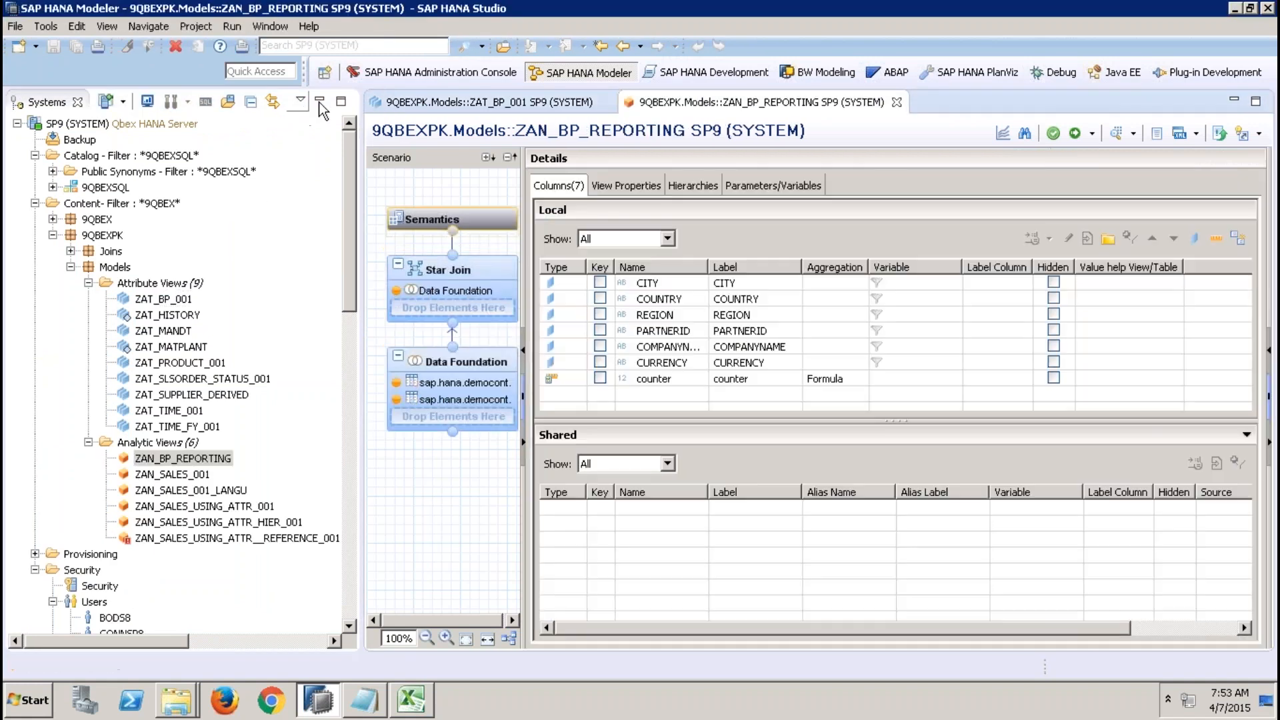
click(320, 101)
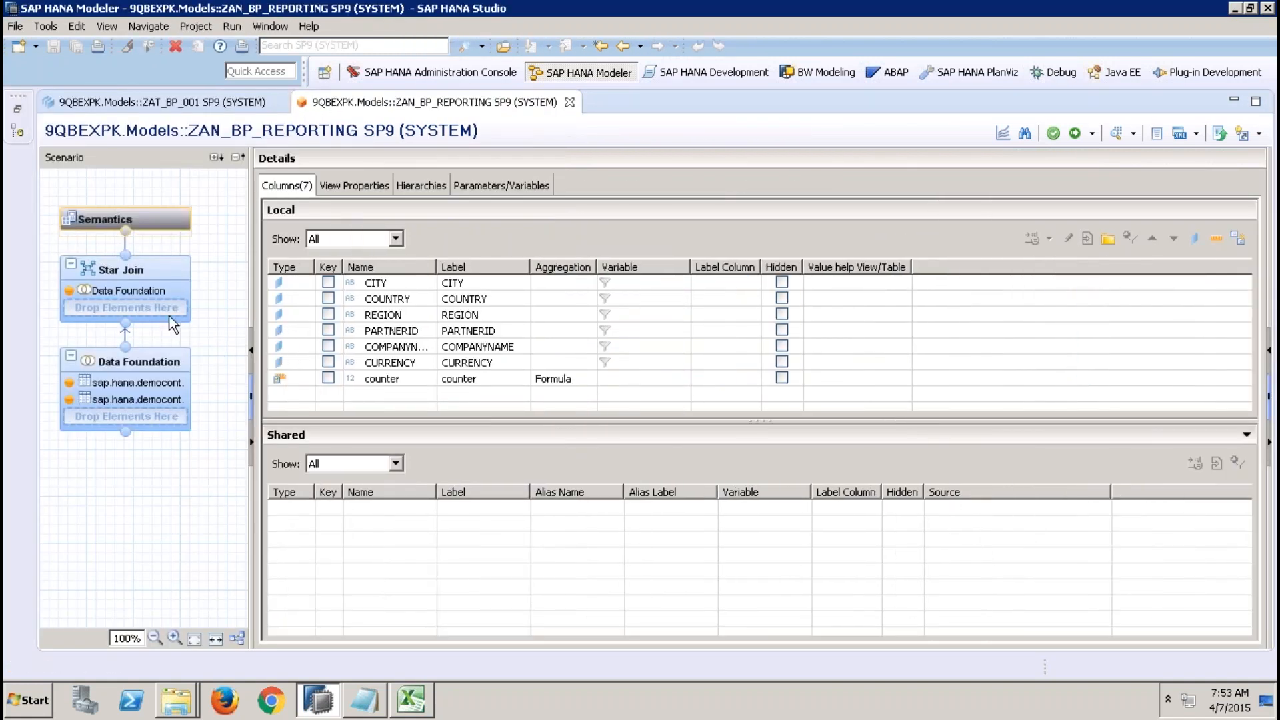
click(158, 370)
click(1094, 217)
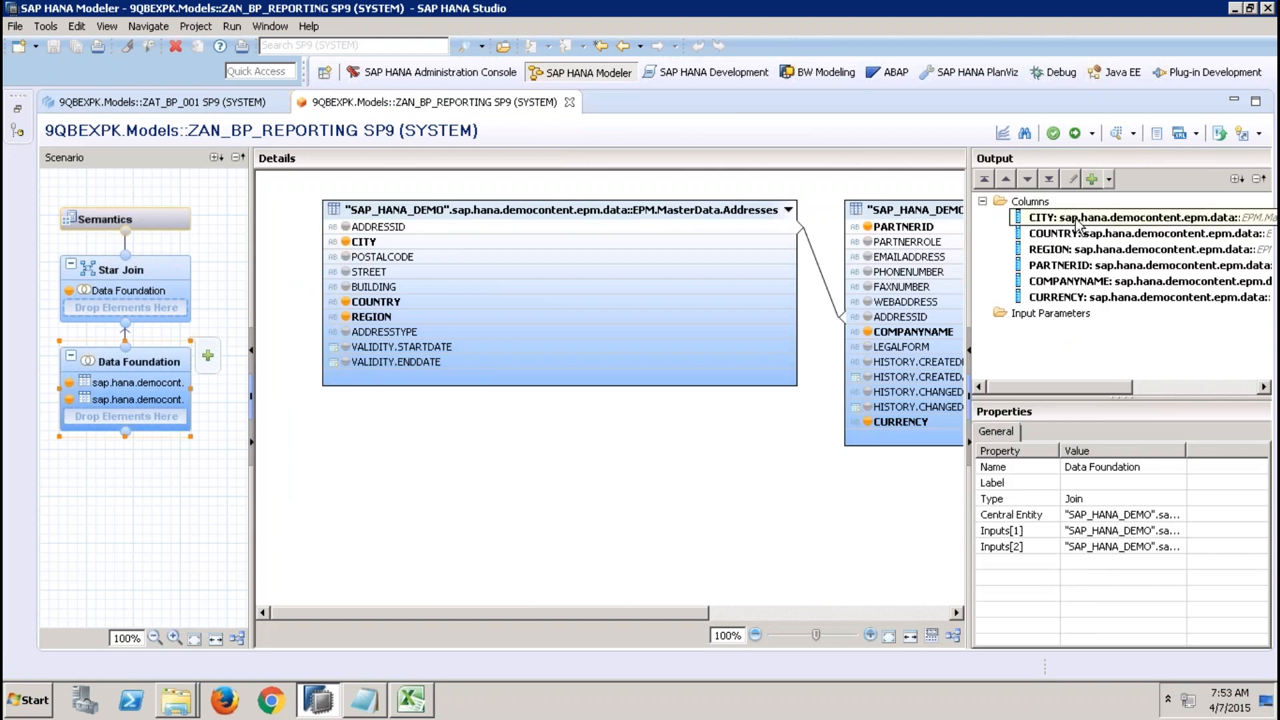
click(1090, 466)
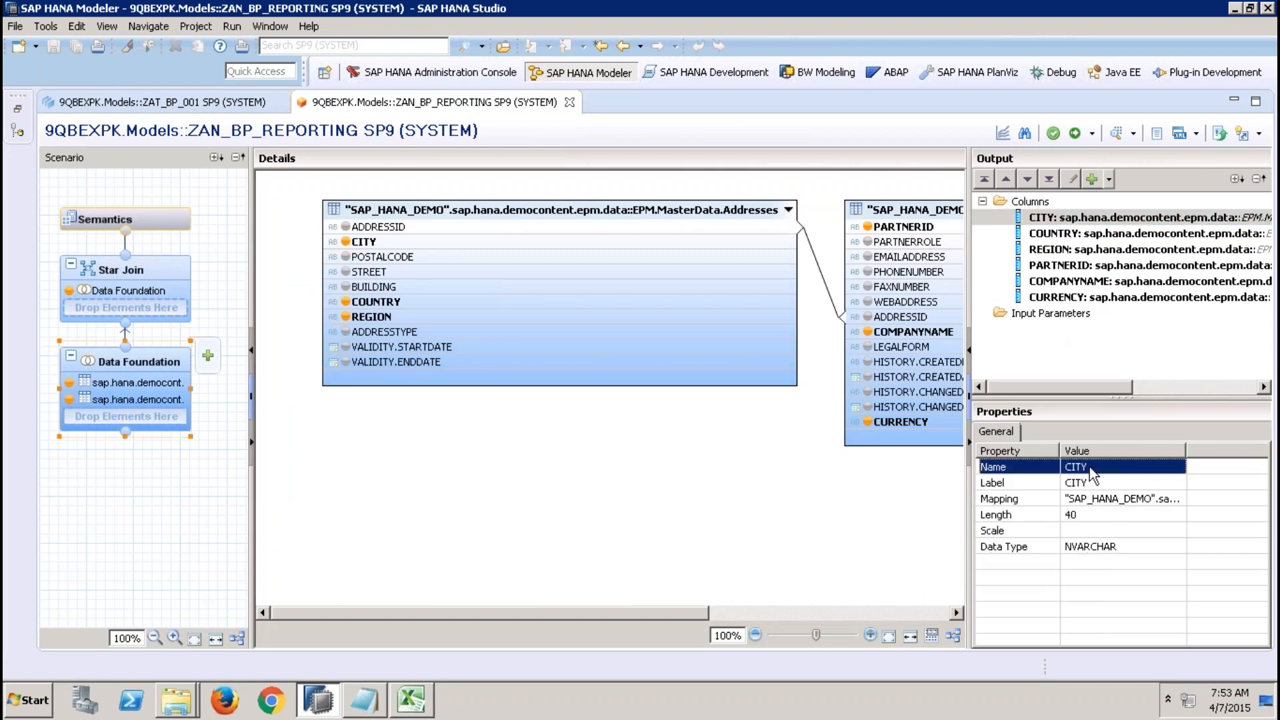
click(1088, 482)
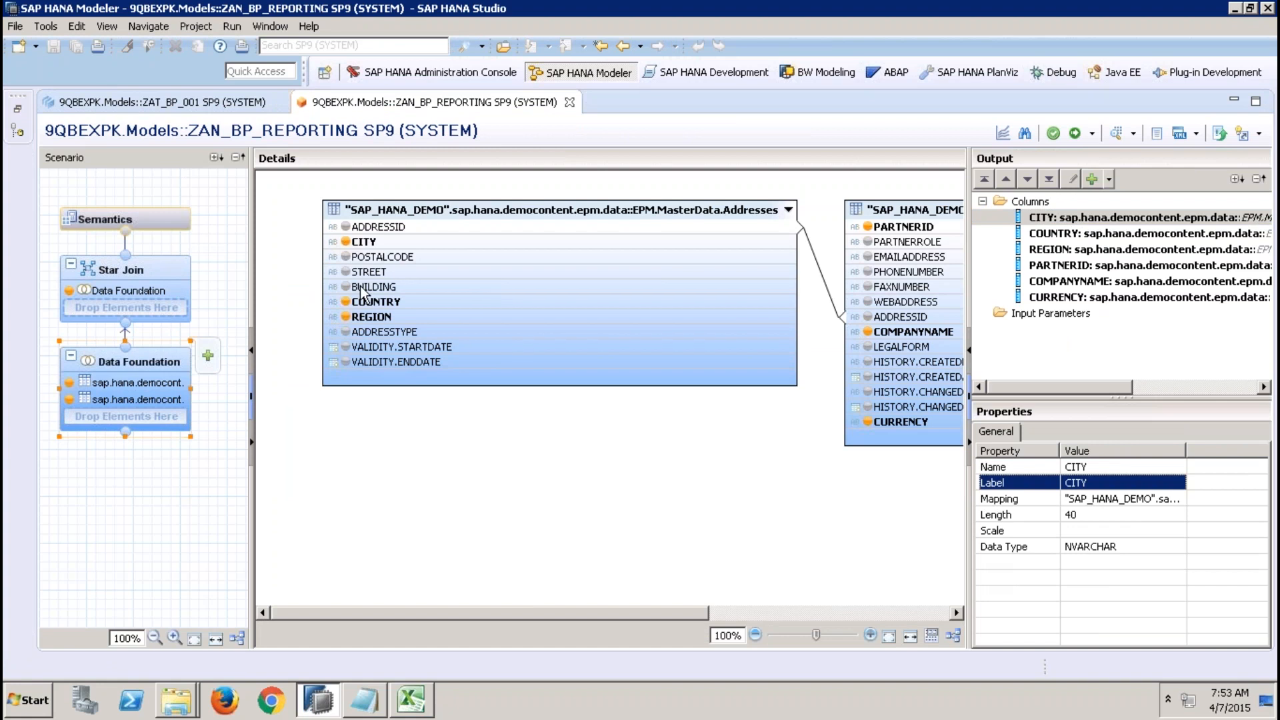
In the Star Join, rename the CITY output column to CITY1.
click(90, 277)
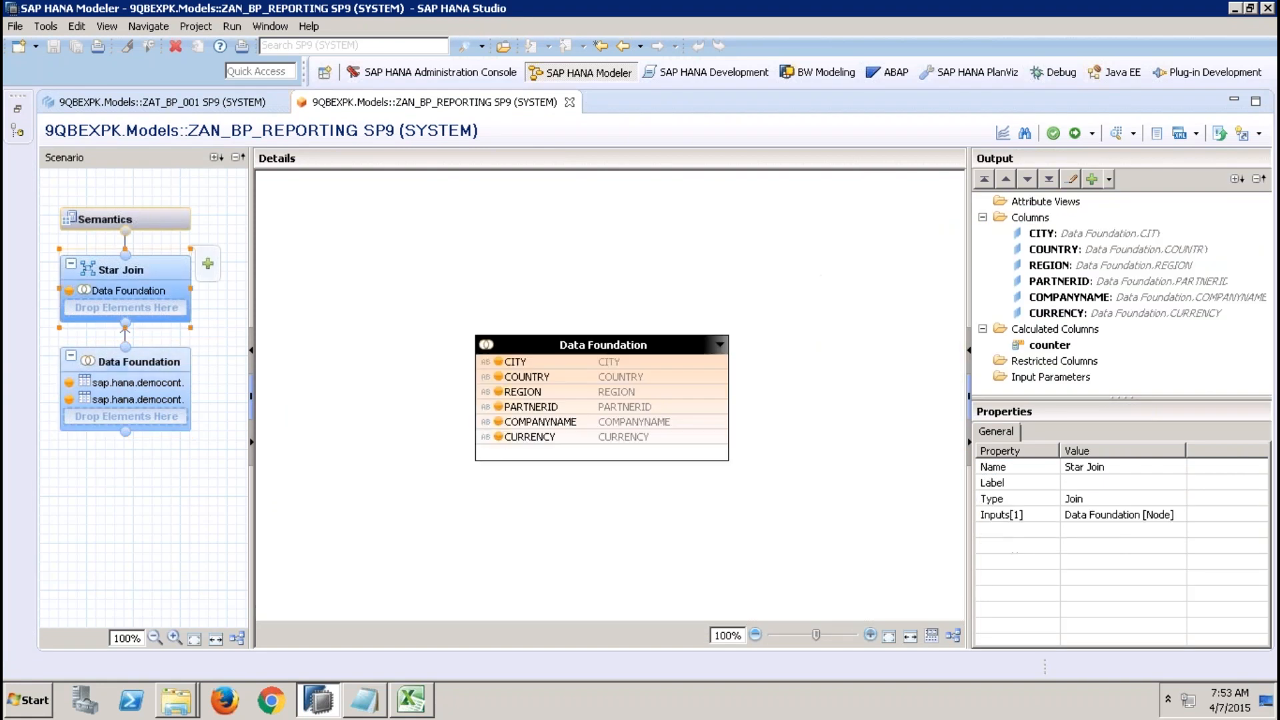
click(1083, 235)
click(1075, 466)
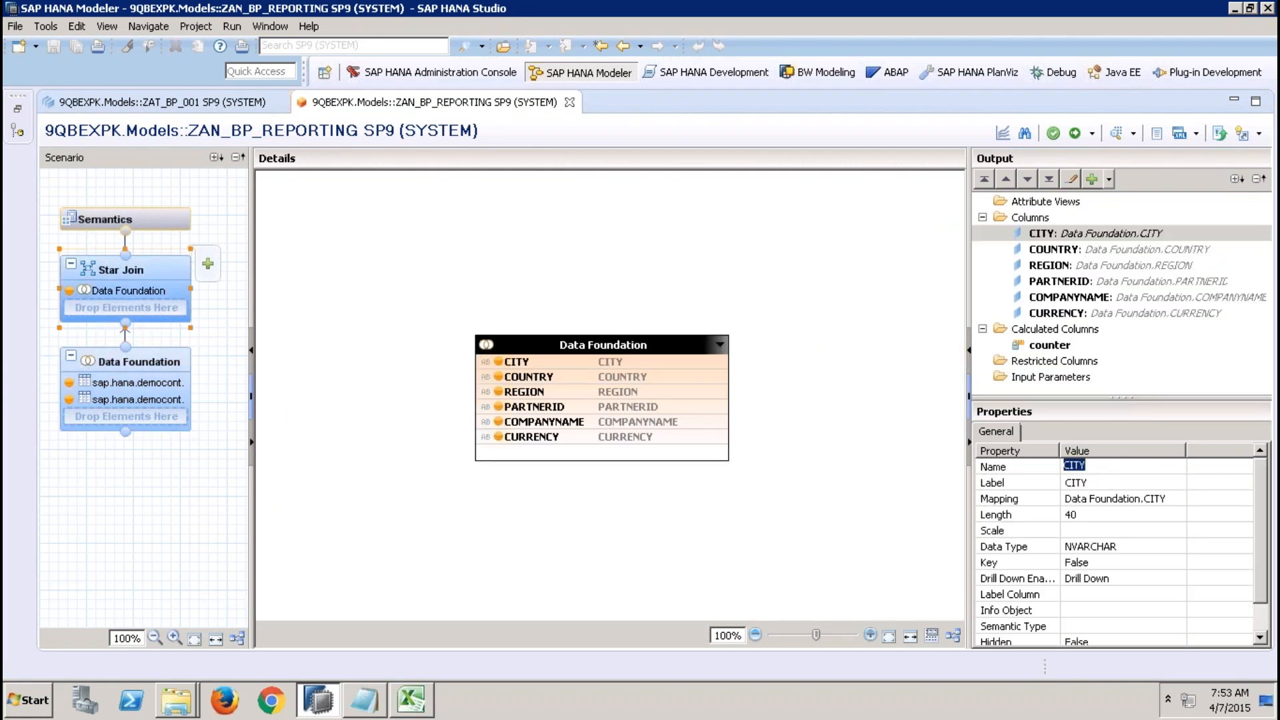
click(1084, 466)
text(1)
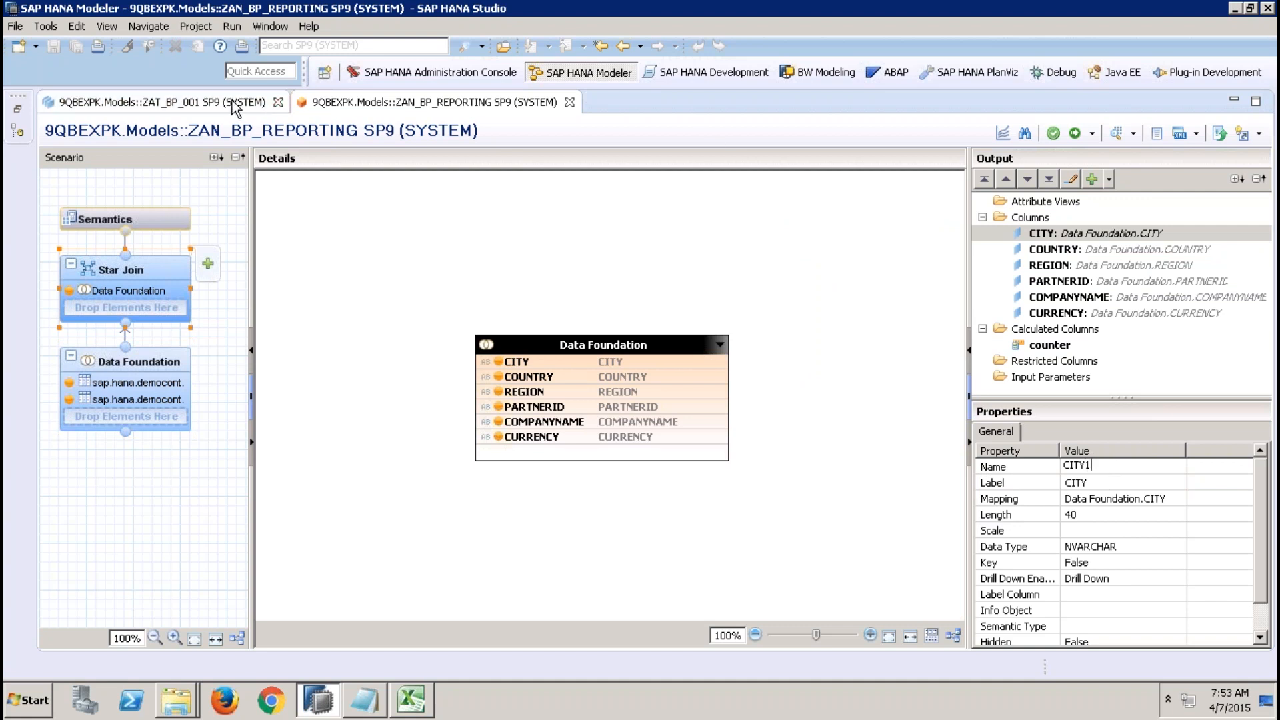
Return to ZAT_BP_001 and review the CITY column's properties, including Key, and the Semantics column list.
click(239, 103)
click(1121, 220)
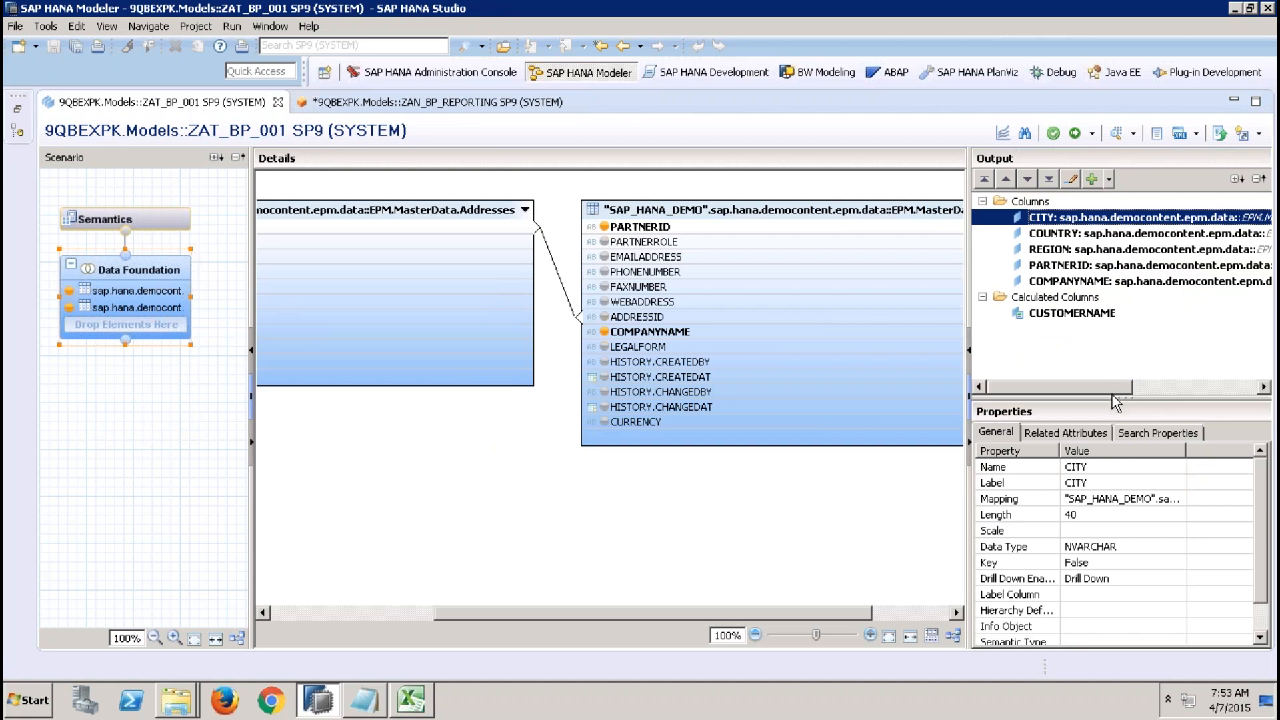
drag(1111, 395, 1111, 314)
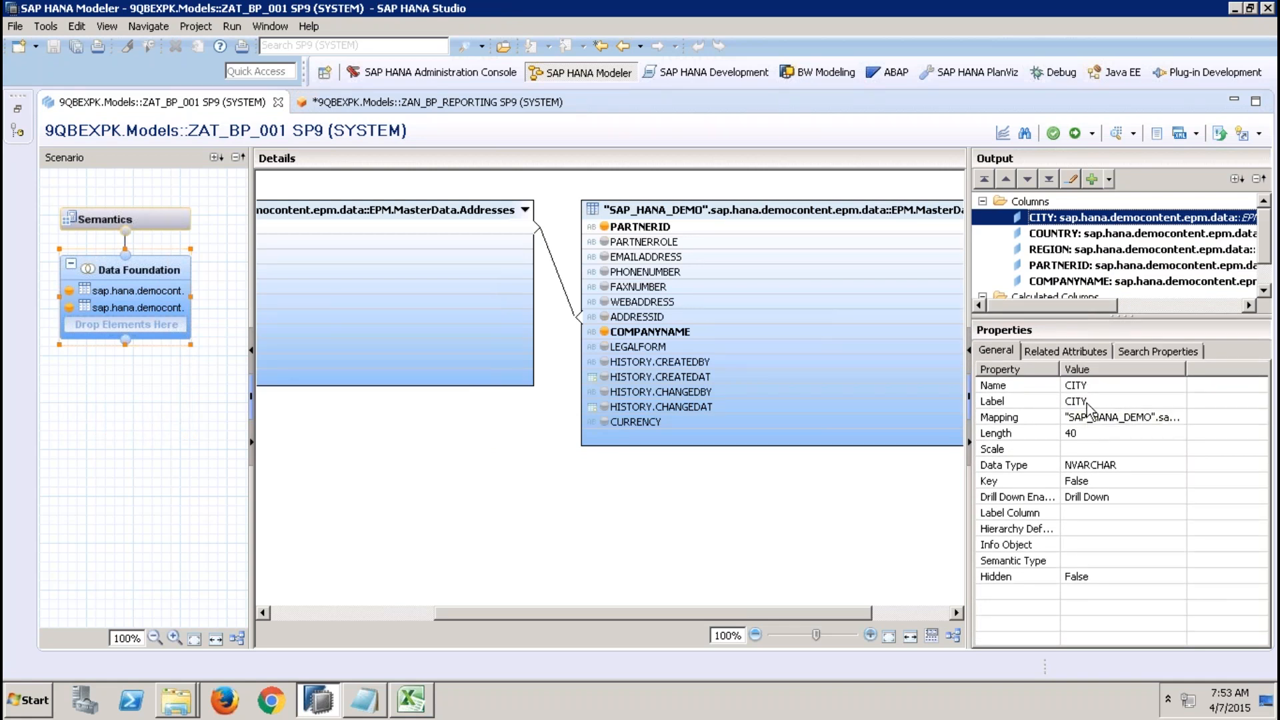
click(1097, 419)
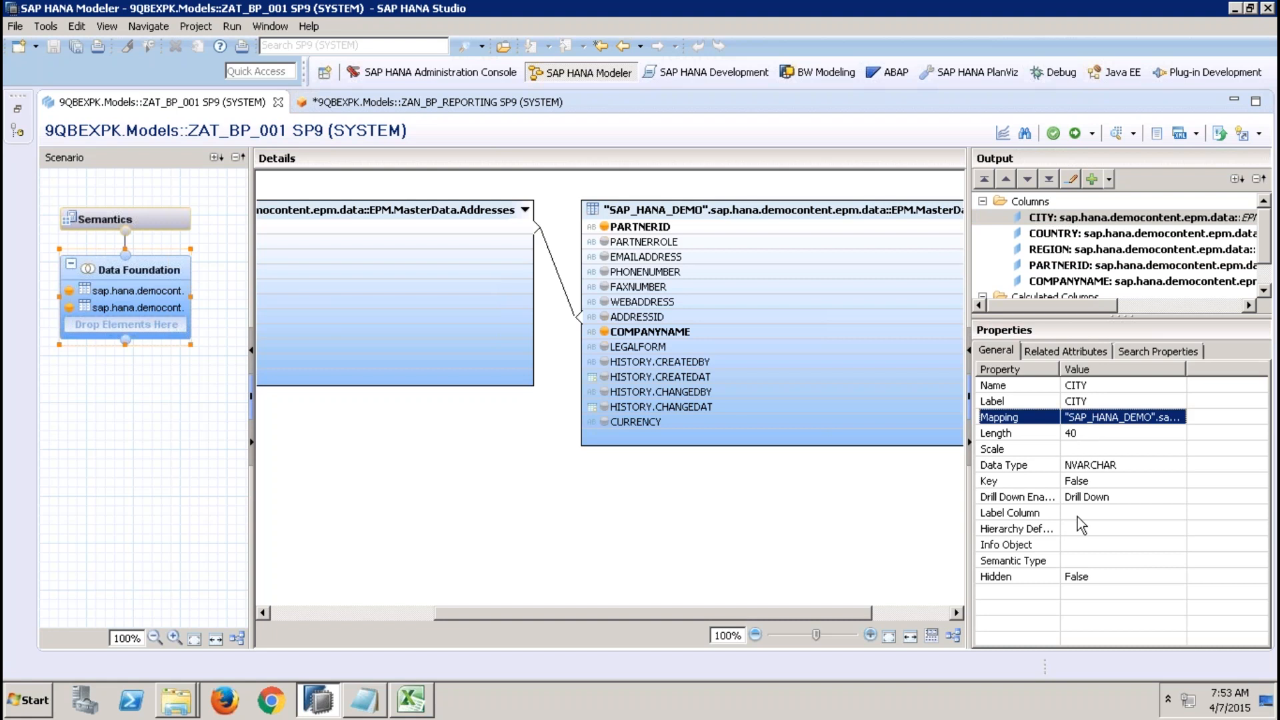
click(1020, 482)
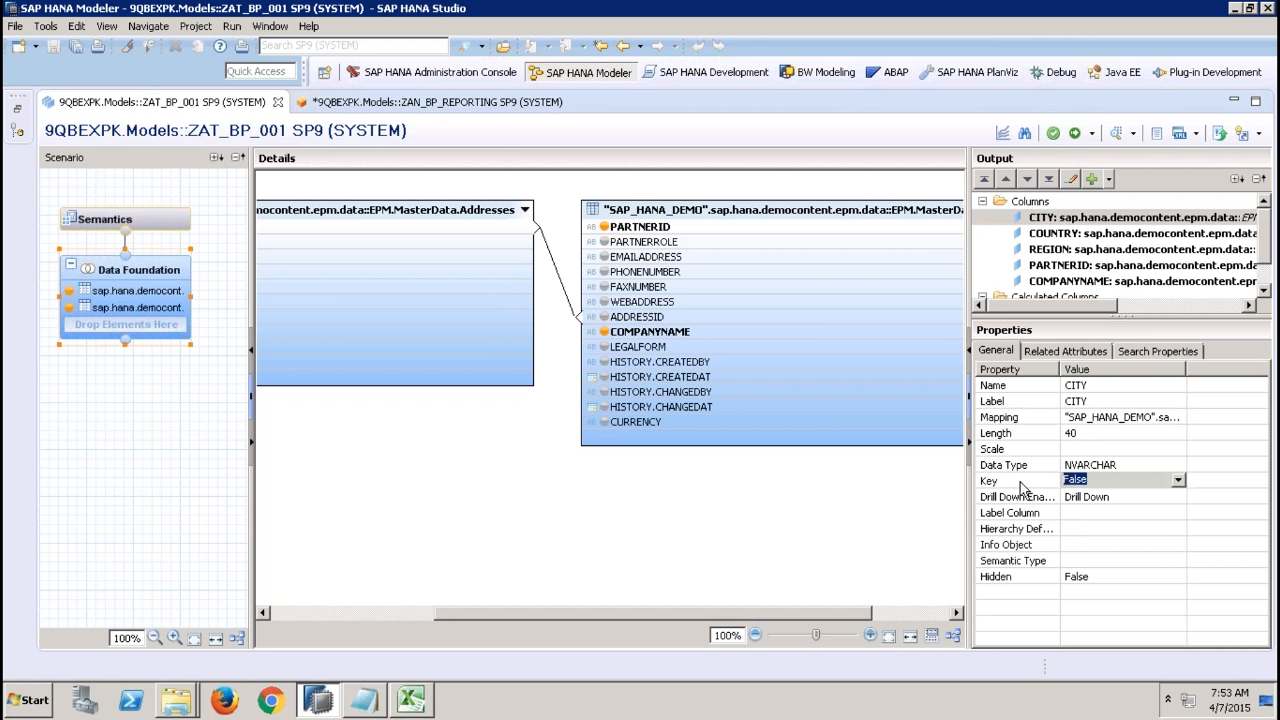
click(163, 223)
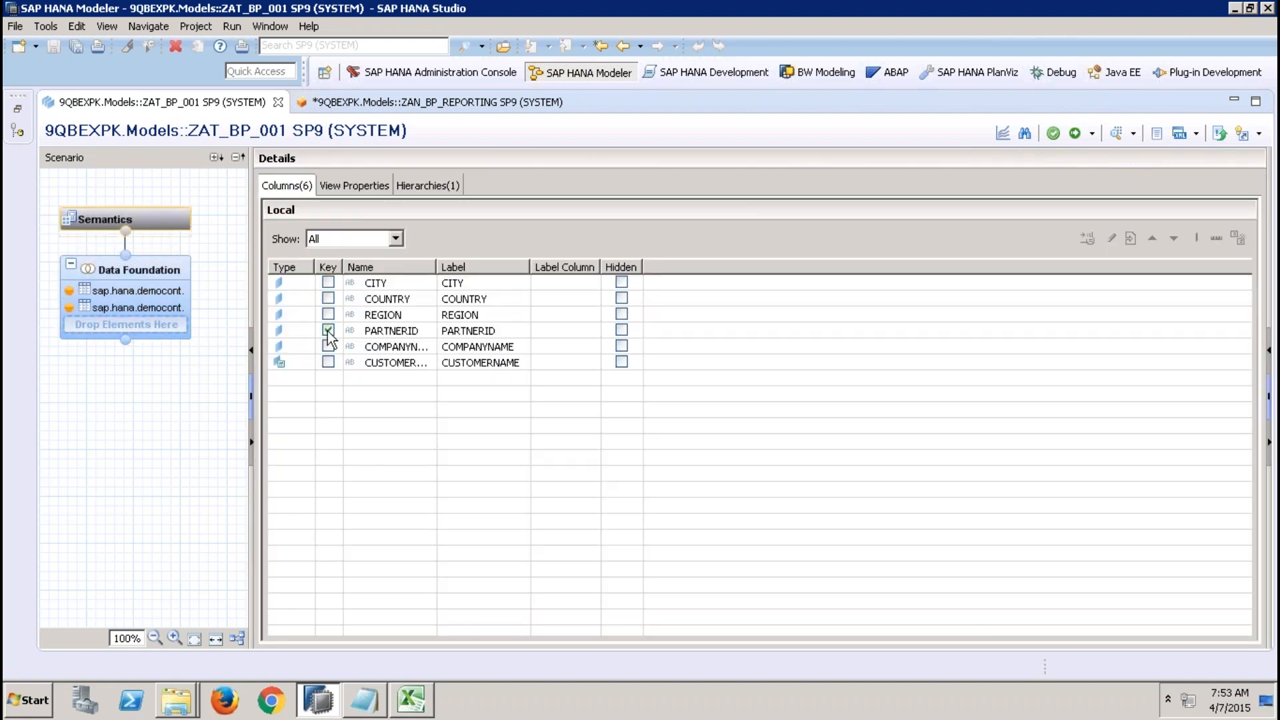
click(160, 270)
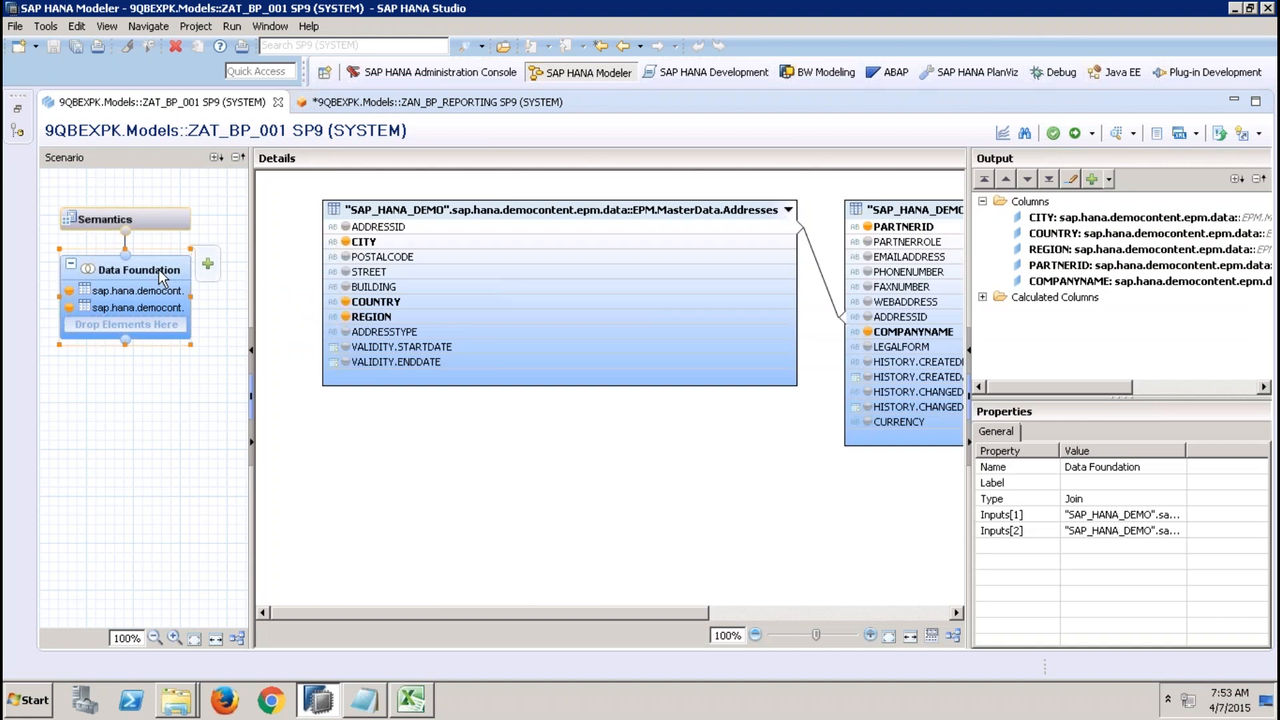
click(1143, 218)
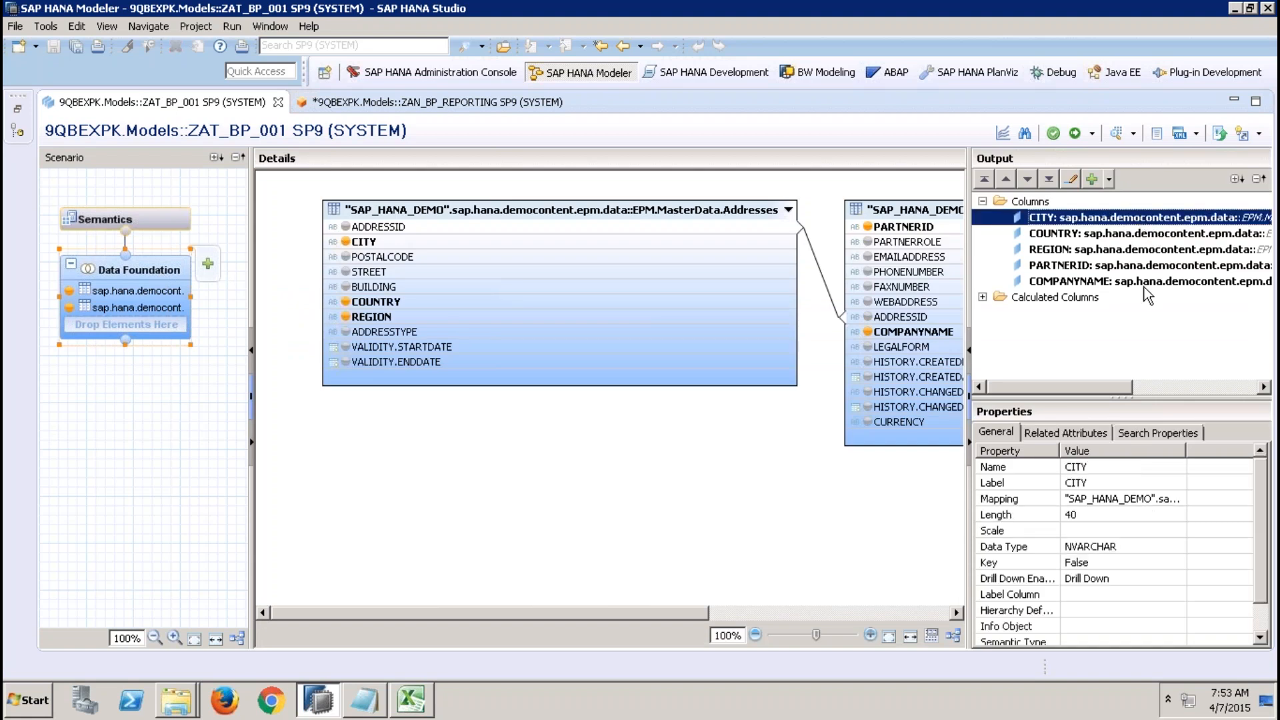
Inspect the PARTNERID output column's general properties, Related Attributes and Search Properties.
click(1083, 266)
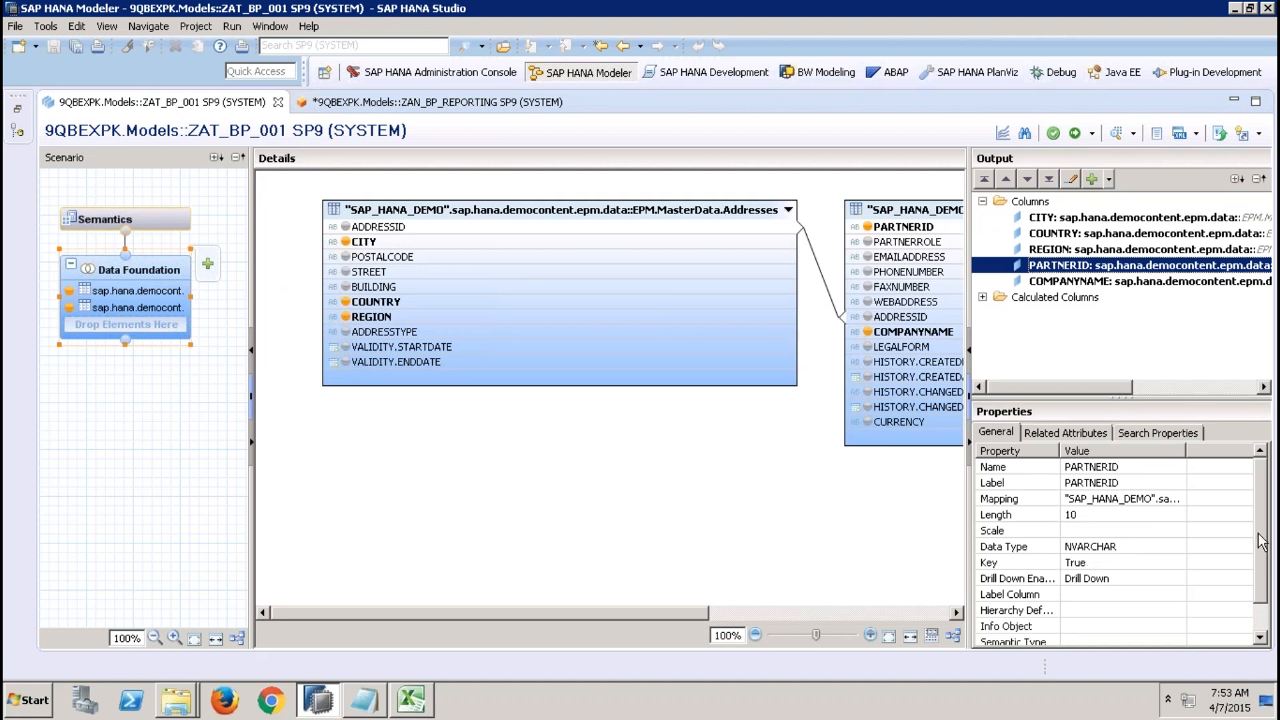
click(1262, 608)
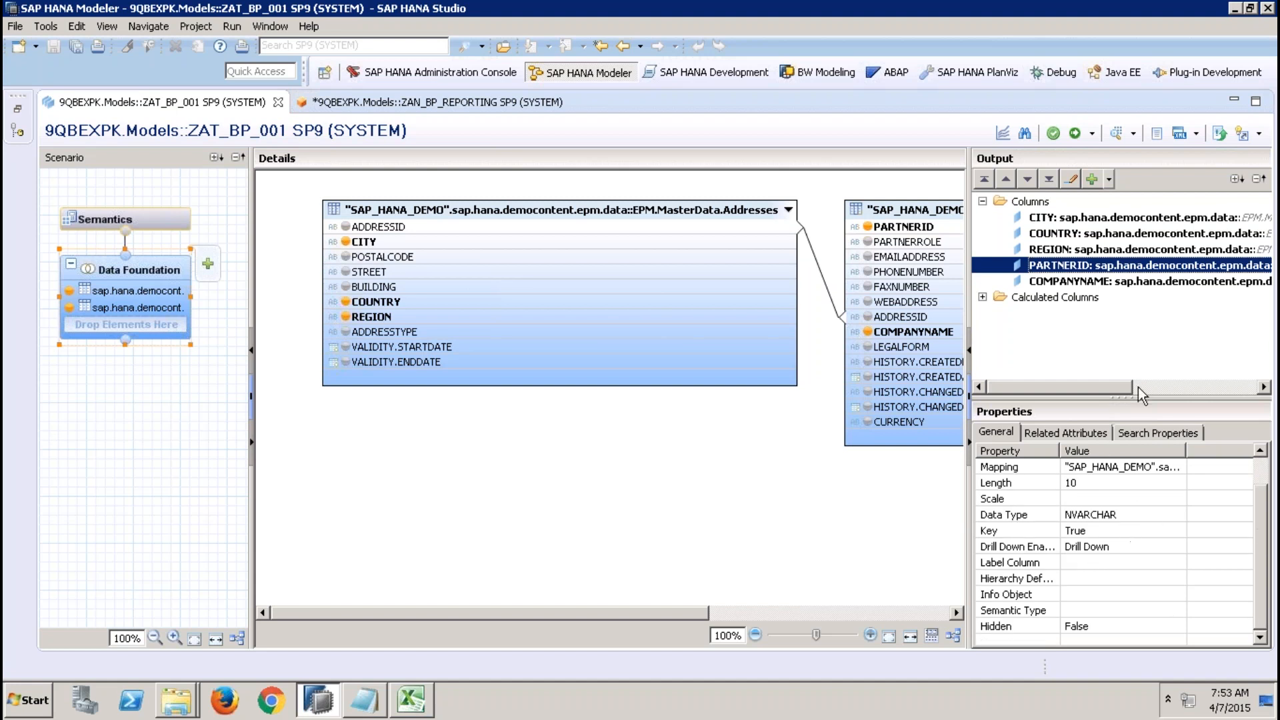
click(1055, 437)
click(1153, 431)
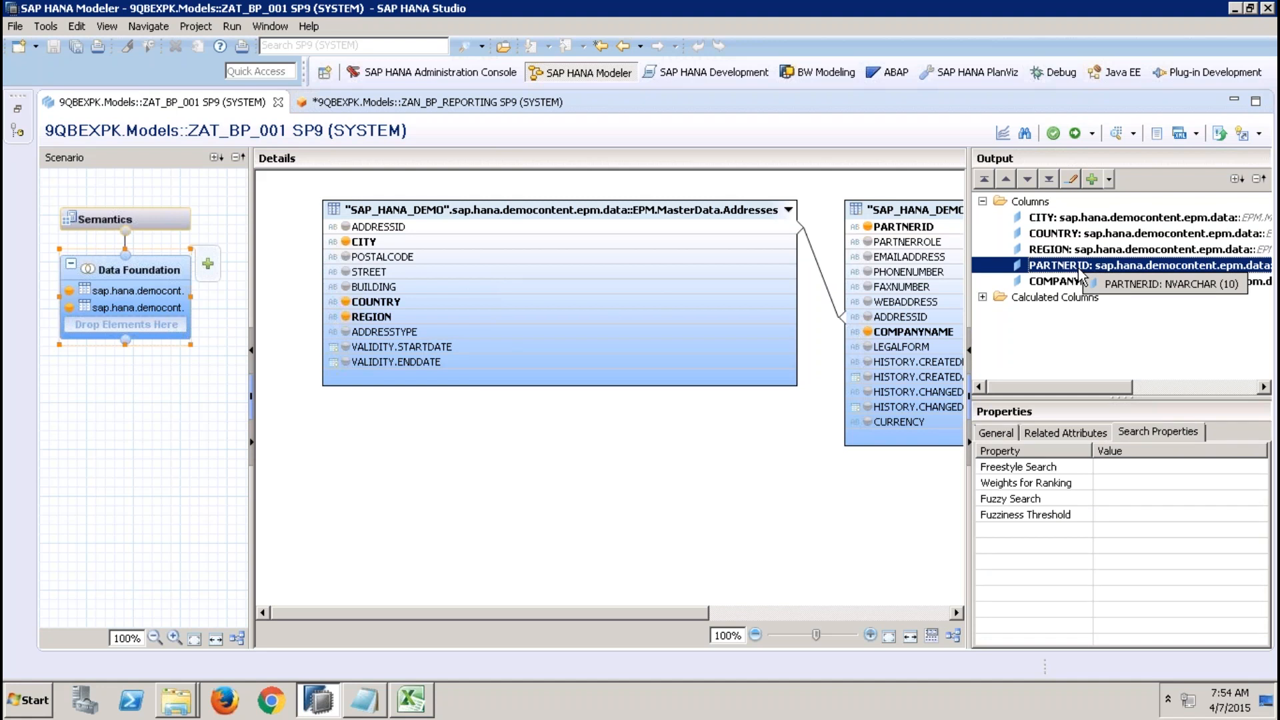
Set Fuzzy Search to True in the PARTNERID column's search properties.
mouse_move(409, 696)
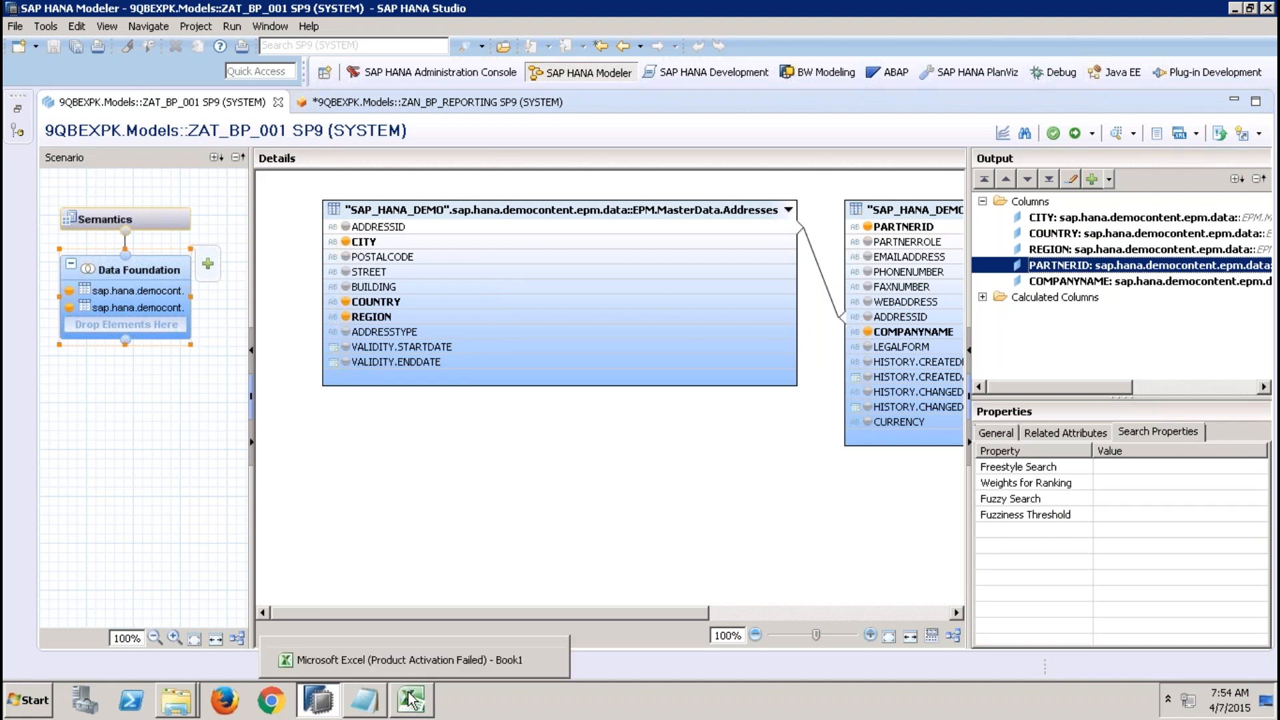
click(1121, 498)
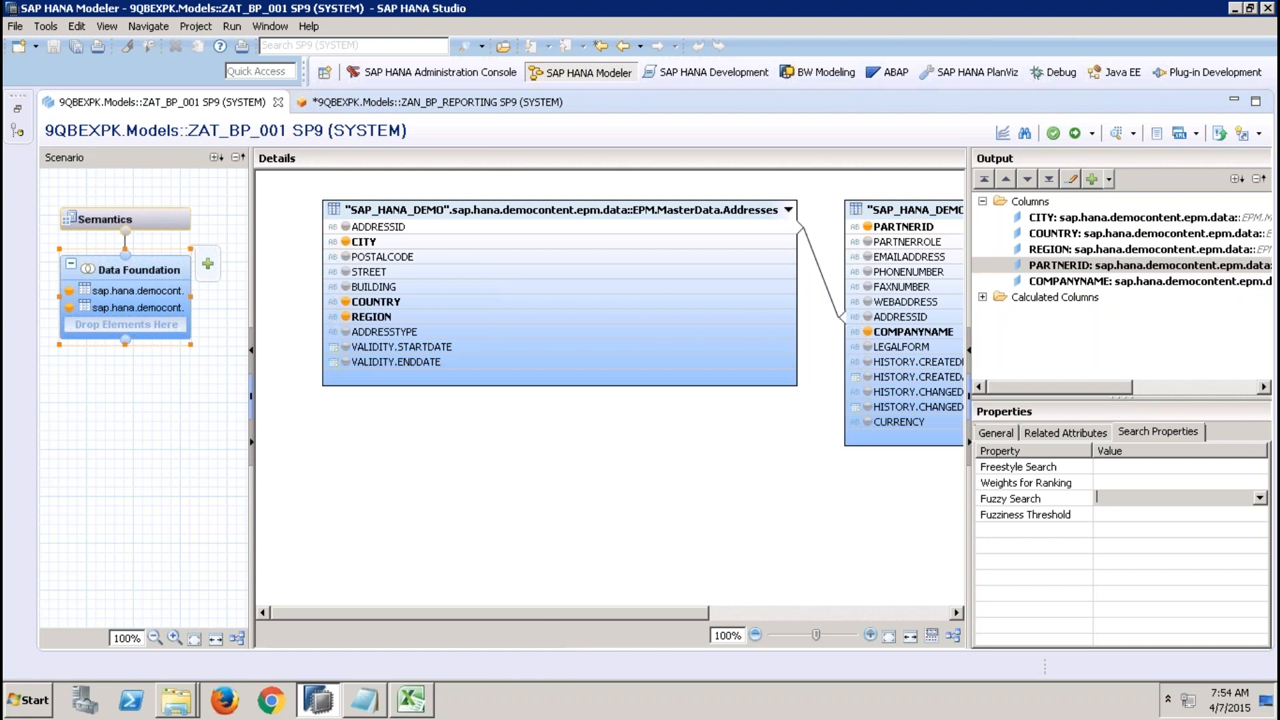
click(1259, 498)
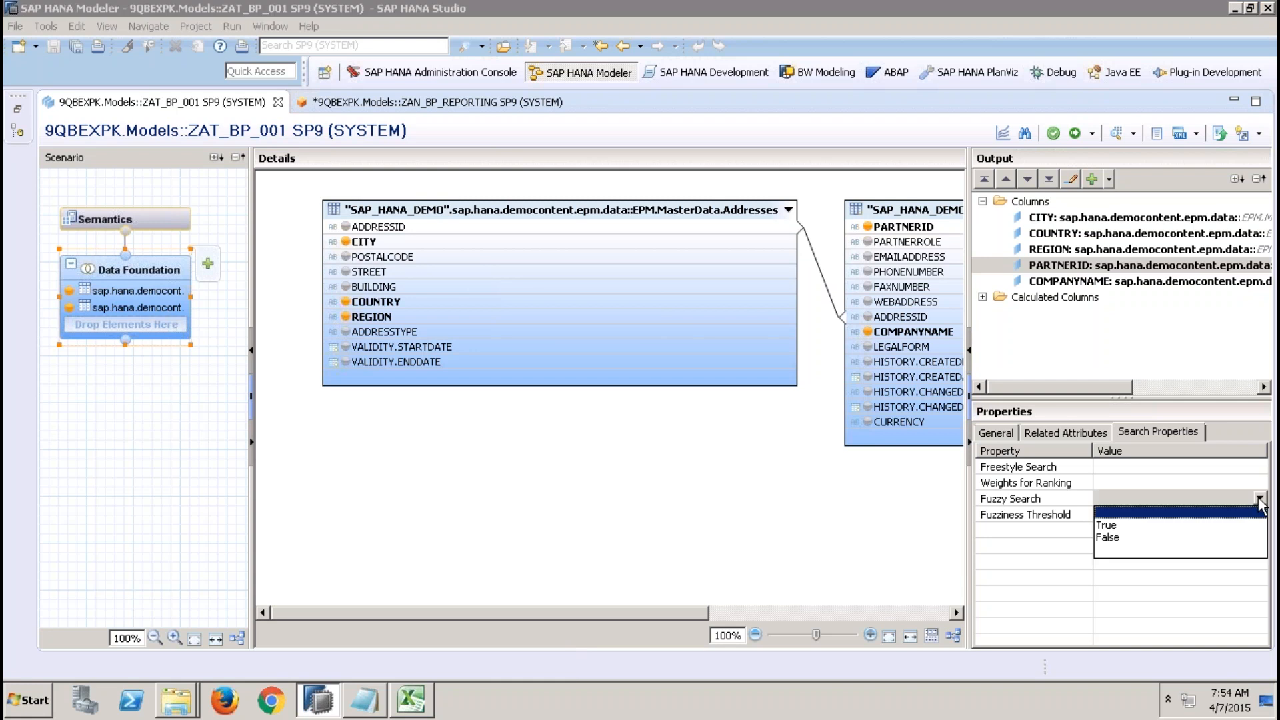
click(1103, 524)
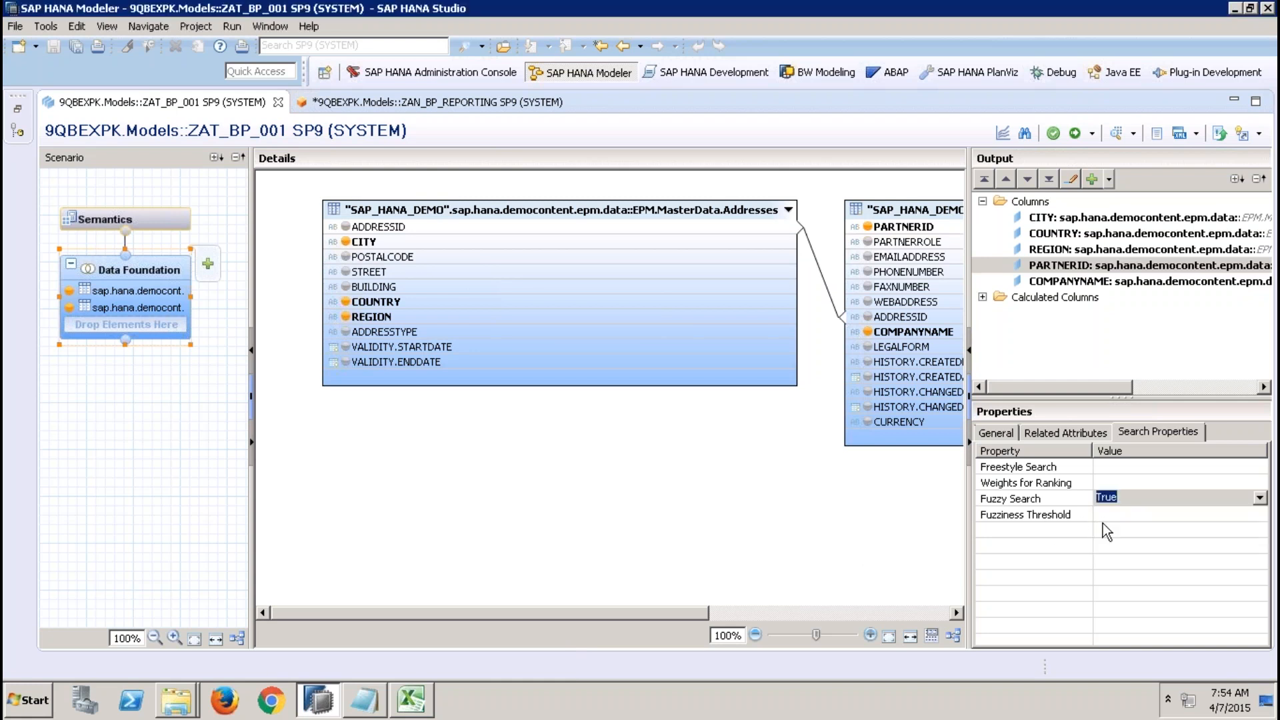
click(753, 541)
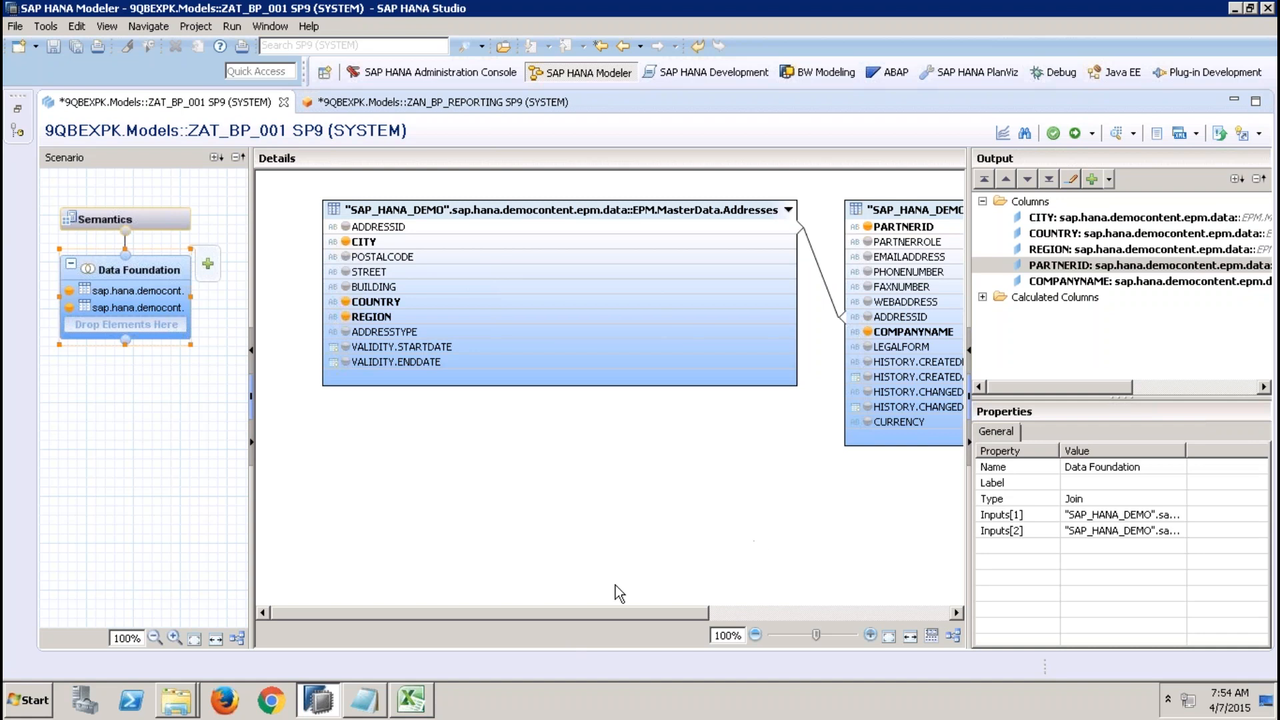
Switch to Excel and put a thick box border around cells C3 to E3.
click(410, 701)
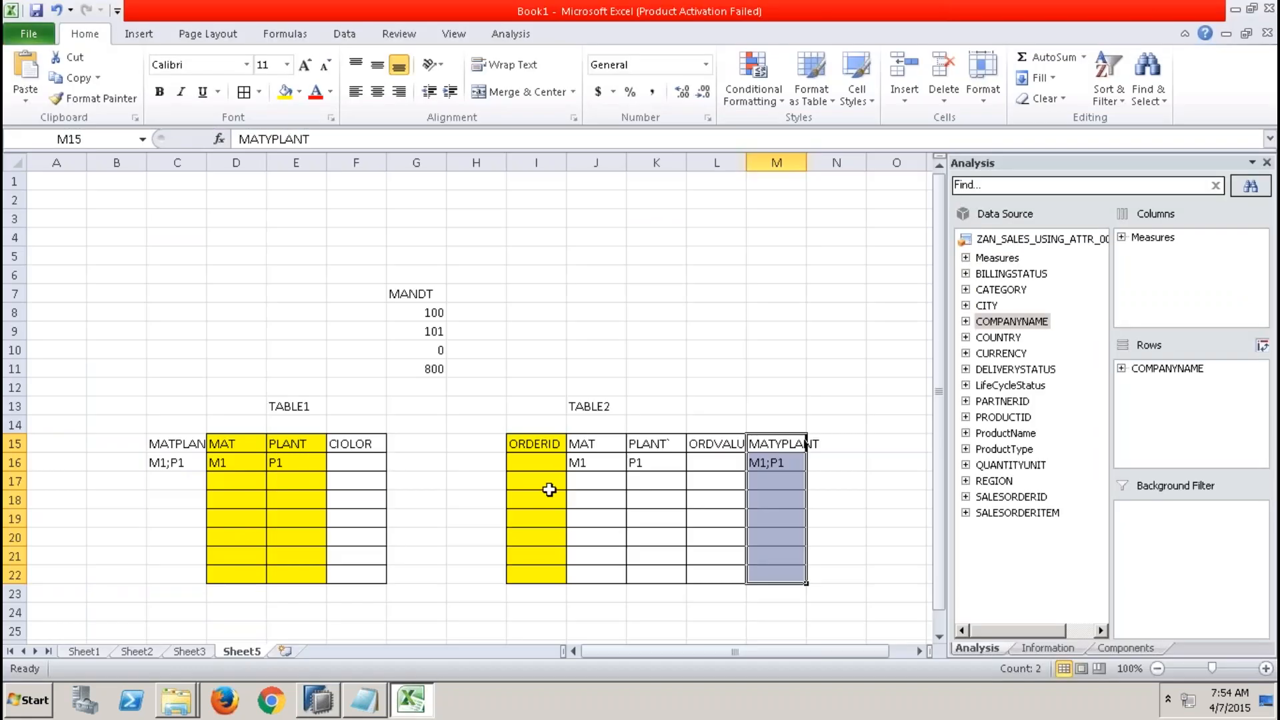
click(204, 216)
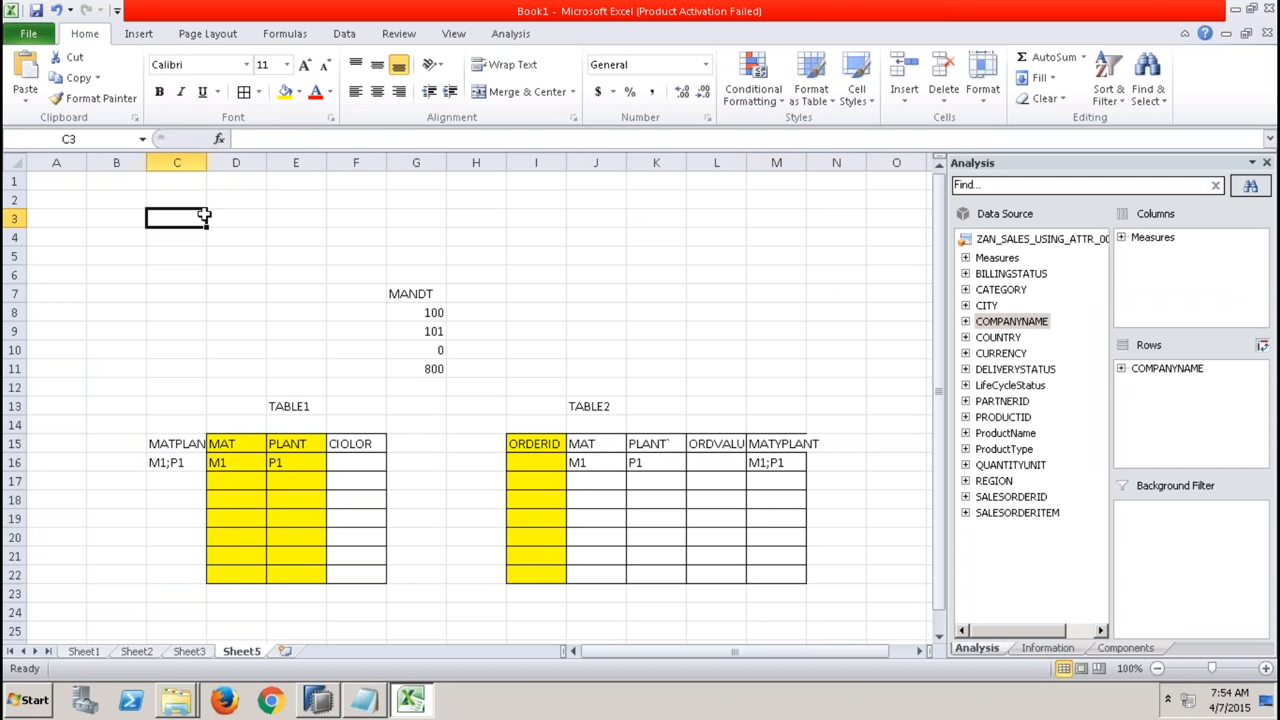
drag(204, 215, 303, 218)
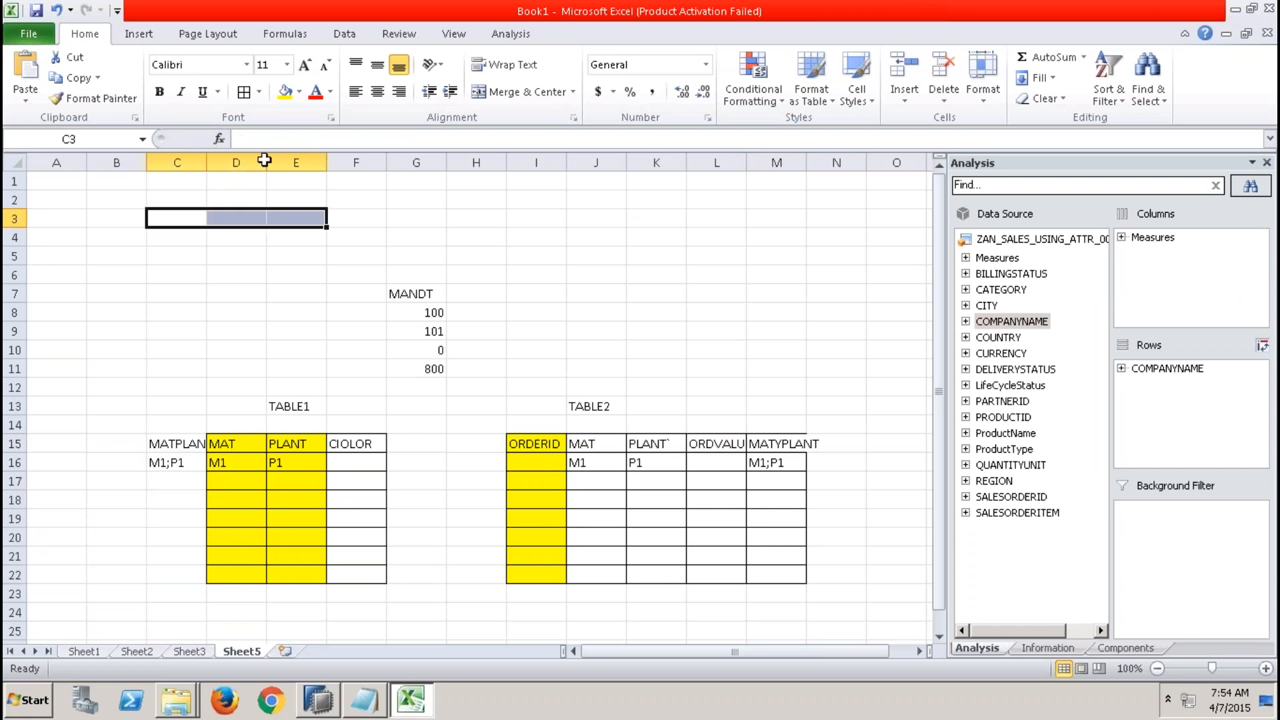
click(258, 93)
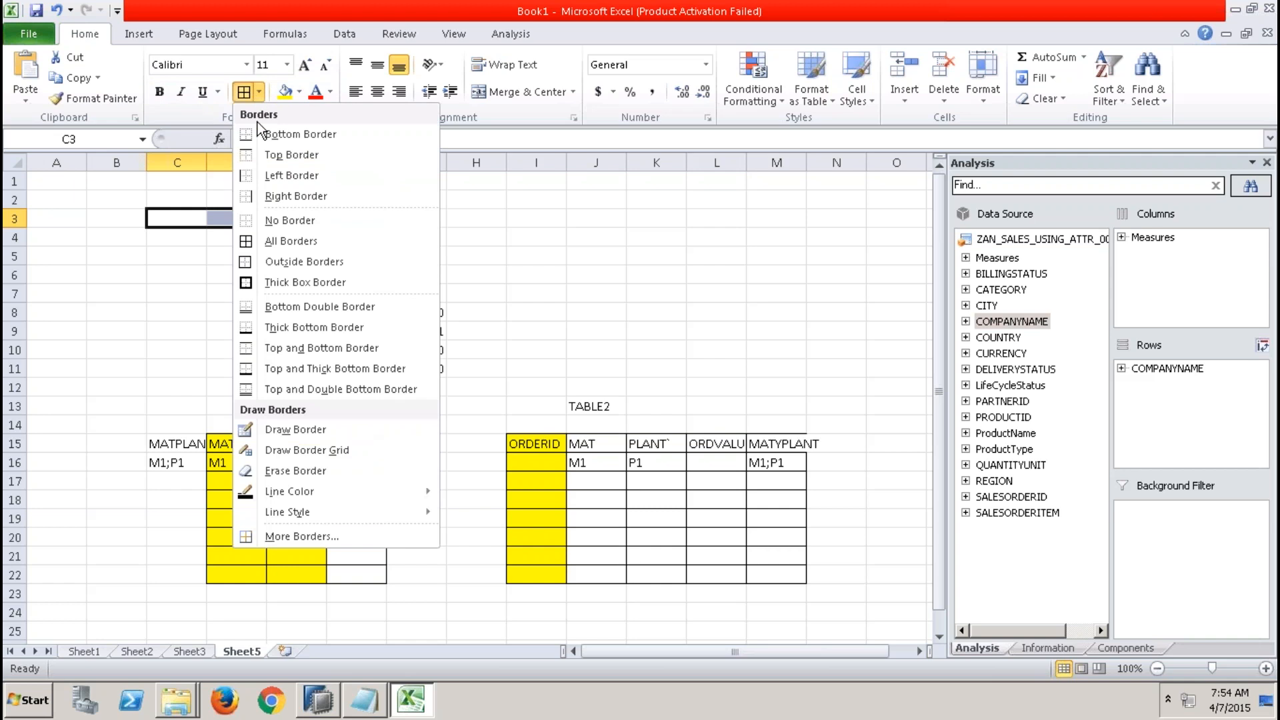
click(292, 282)
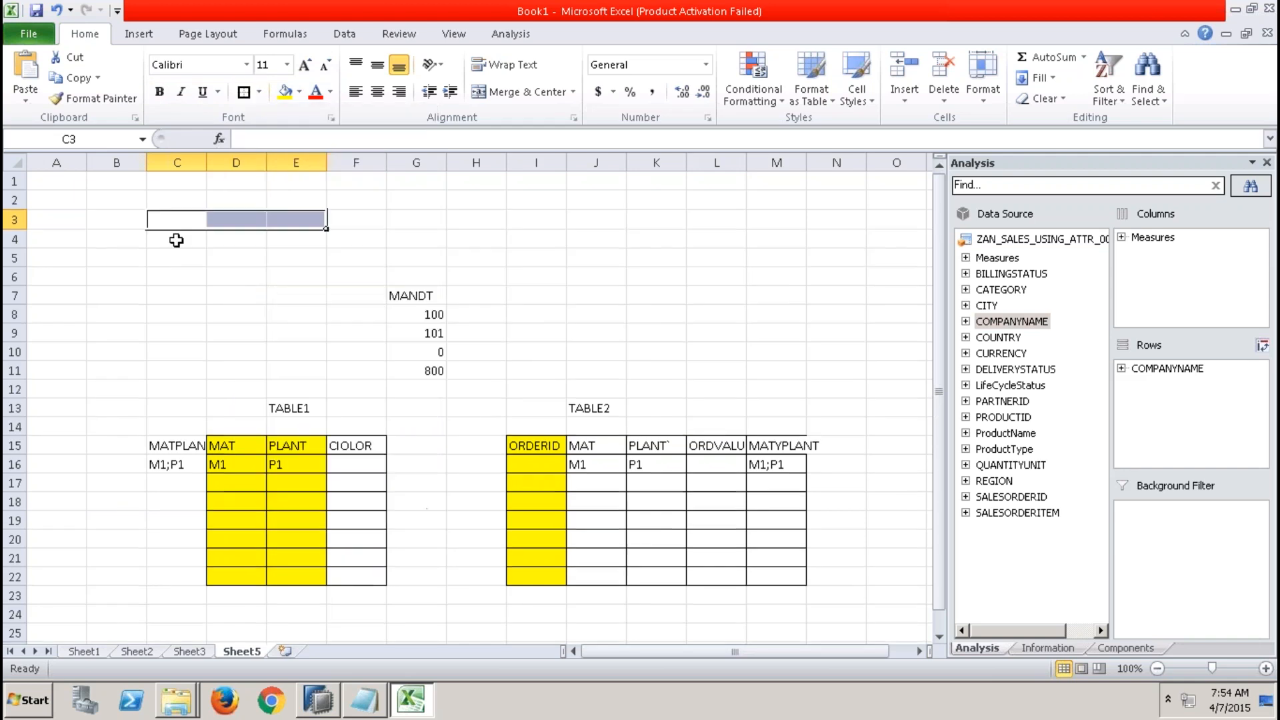
Enter City in cell C2 and Hy in cell C3 as a search example.
click(171, 200)
text(C)
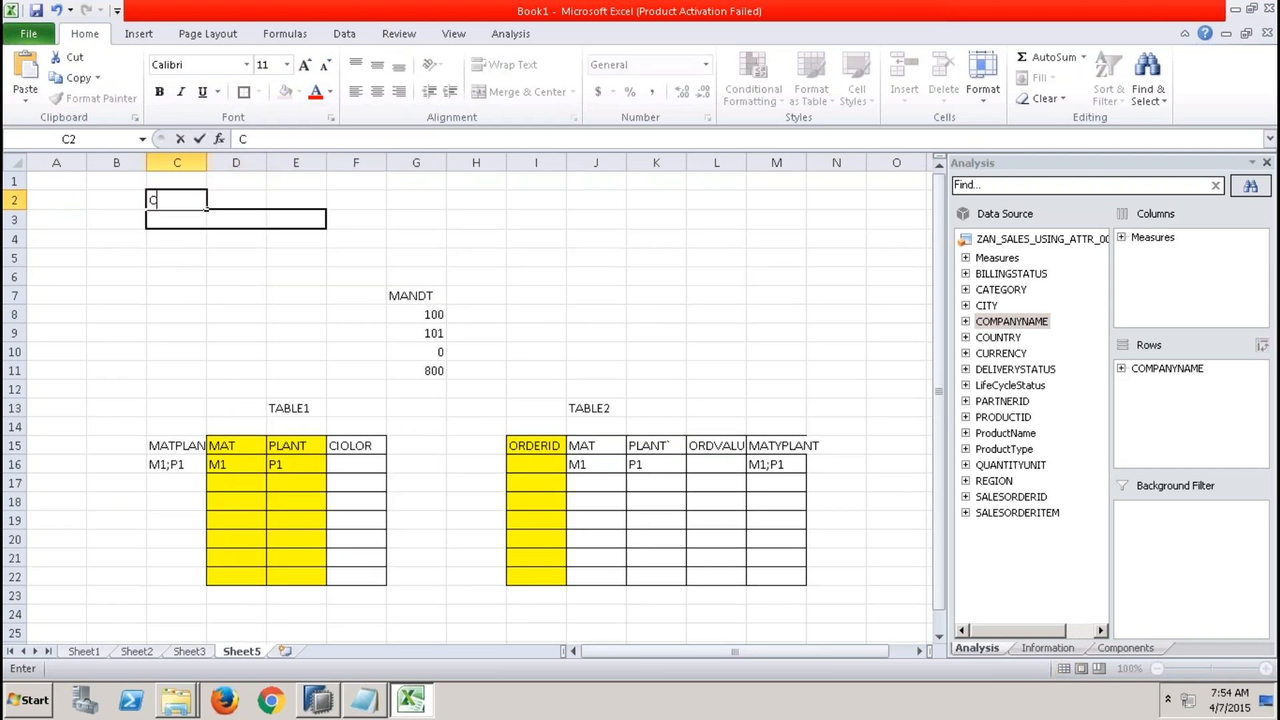
text(ity)
click(177, 218)
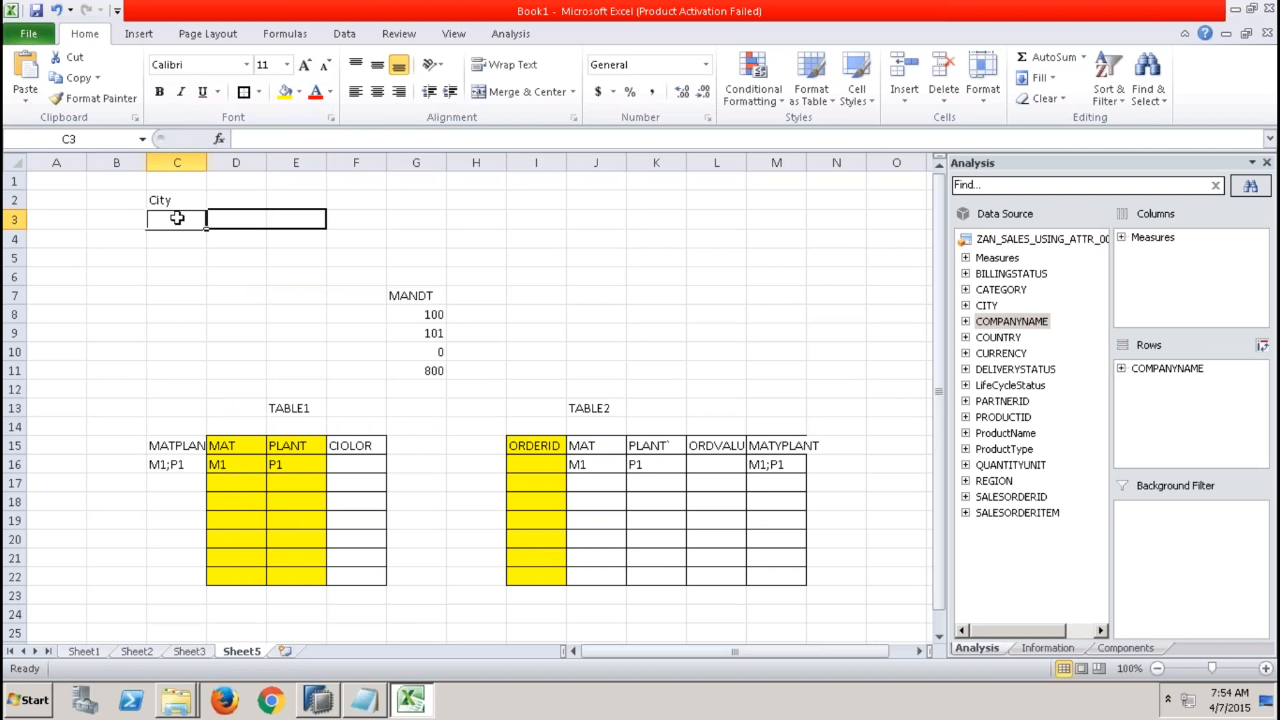
text(Hy)
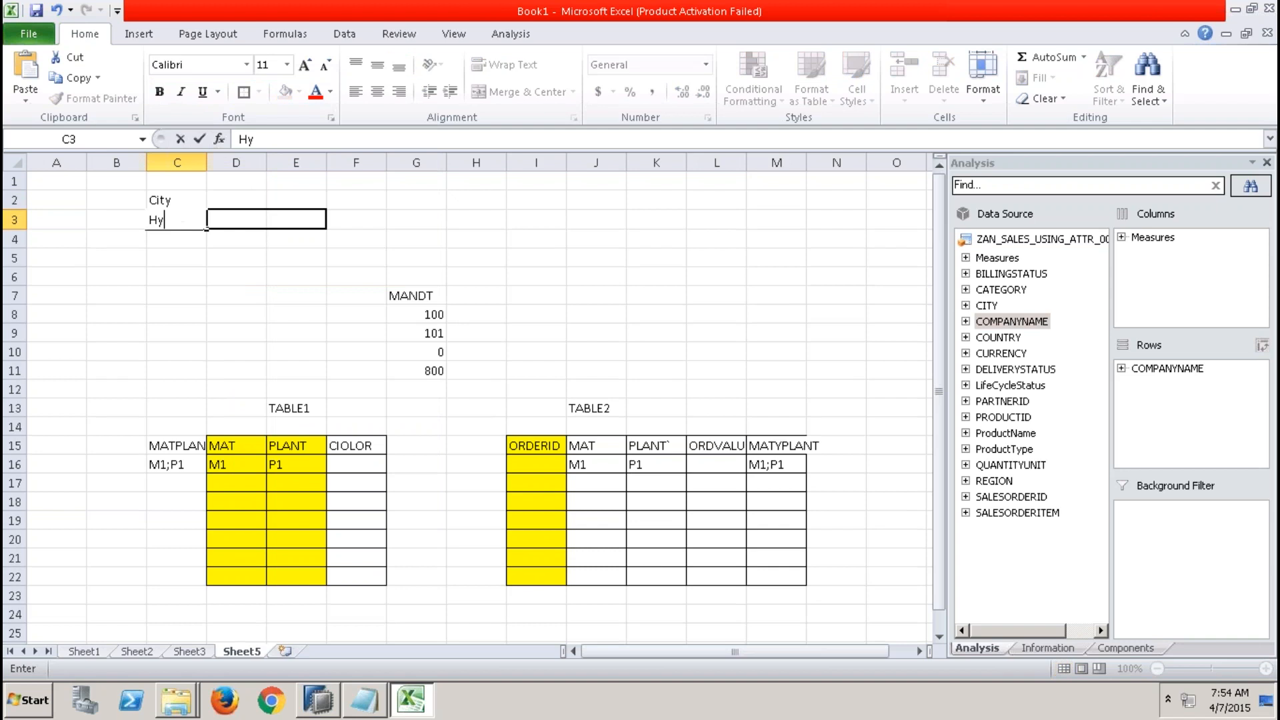
click(169, 232)
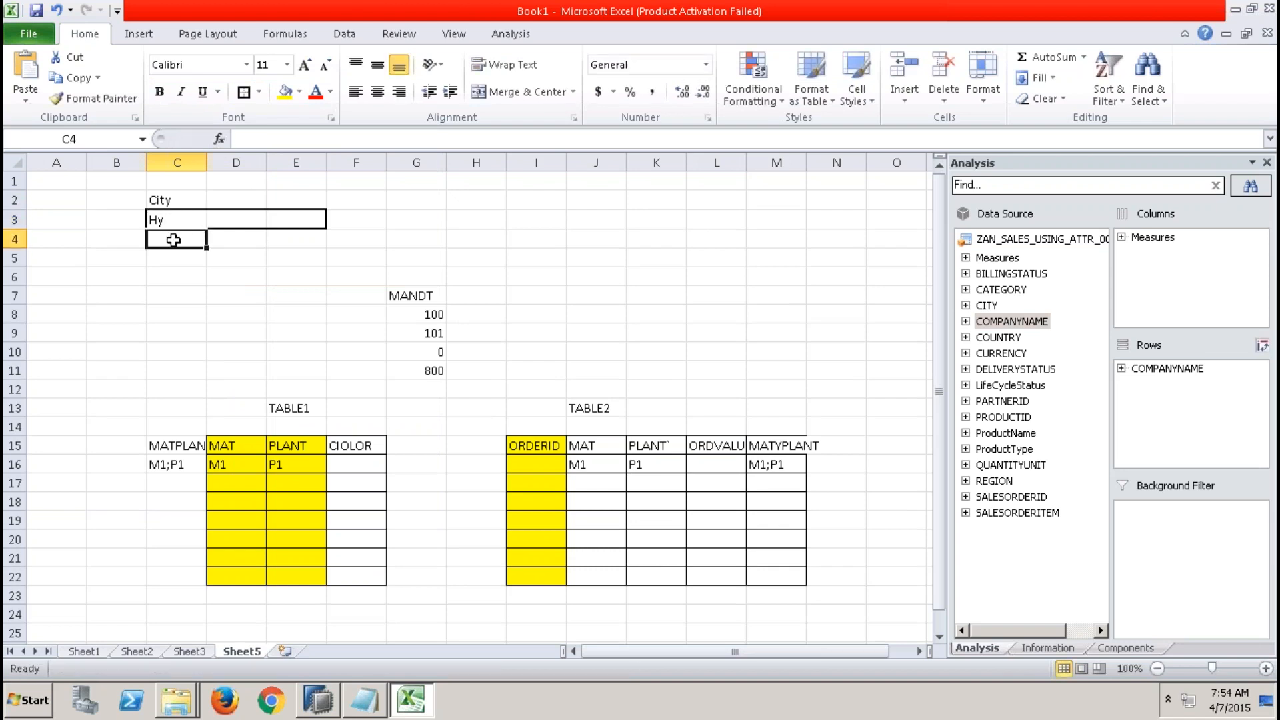
drag(177, 237, 176, 260)
drag(208, 329, 209, 336)
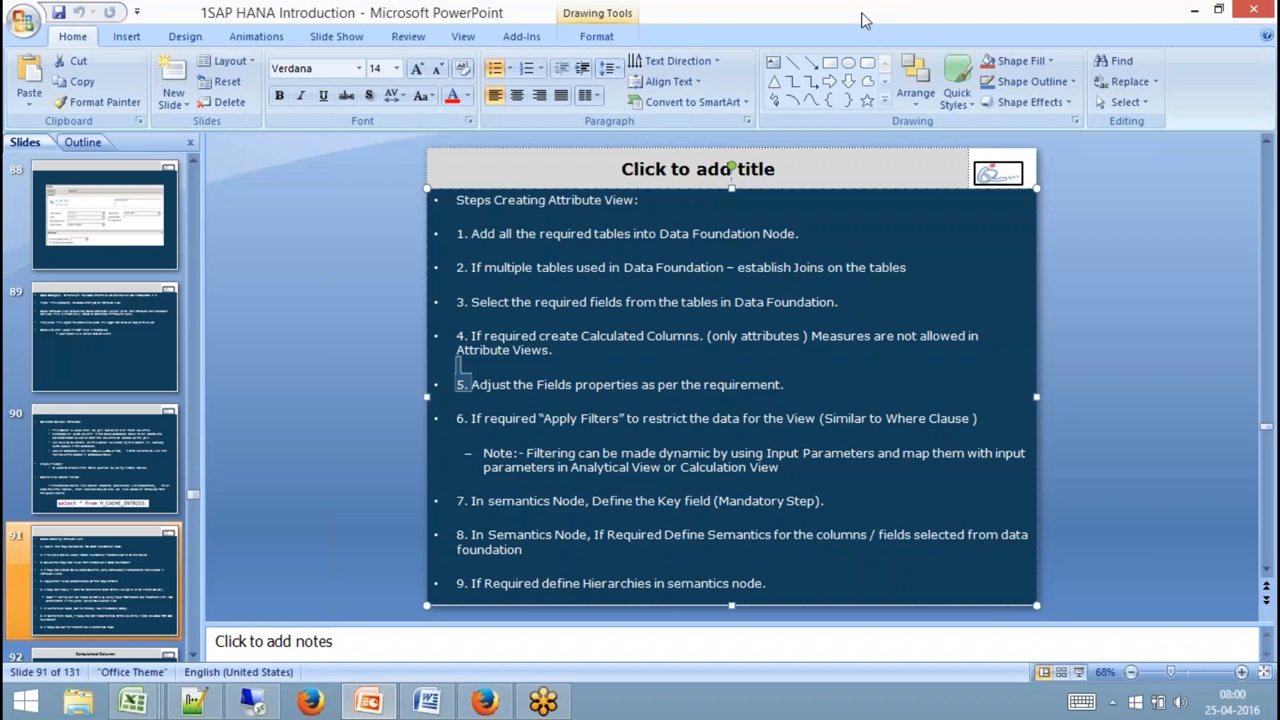
click(485, 701)
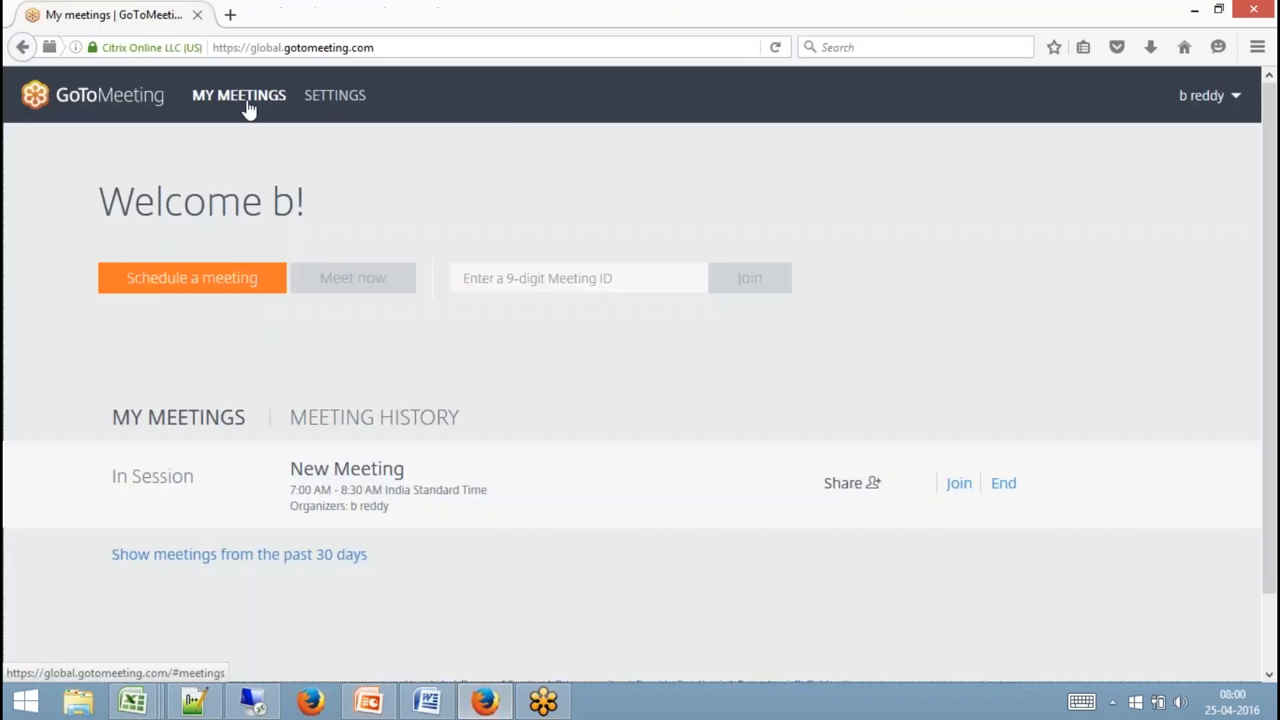
click(231, 14)
text(g)
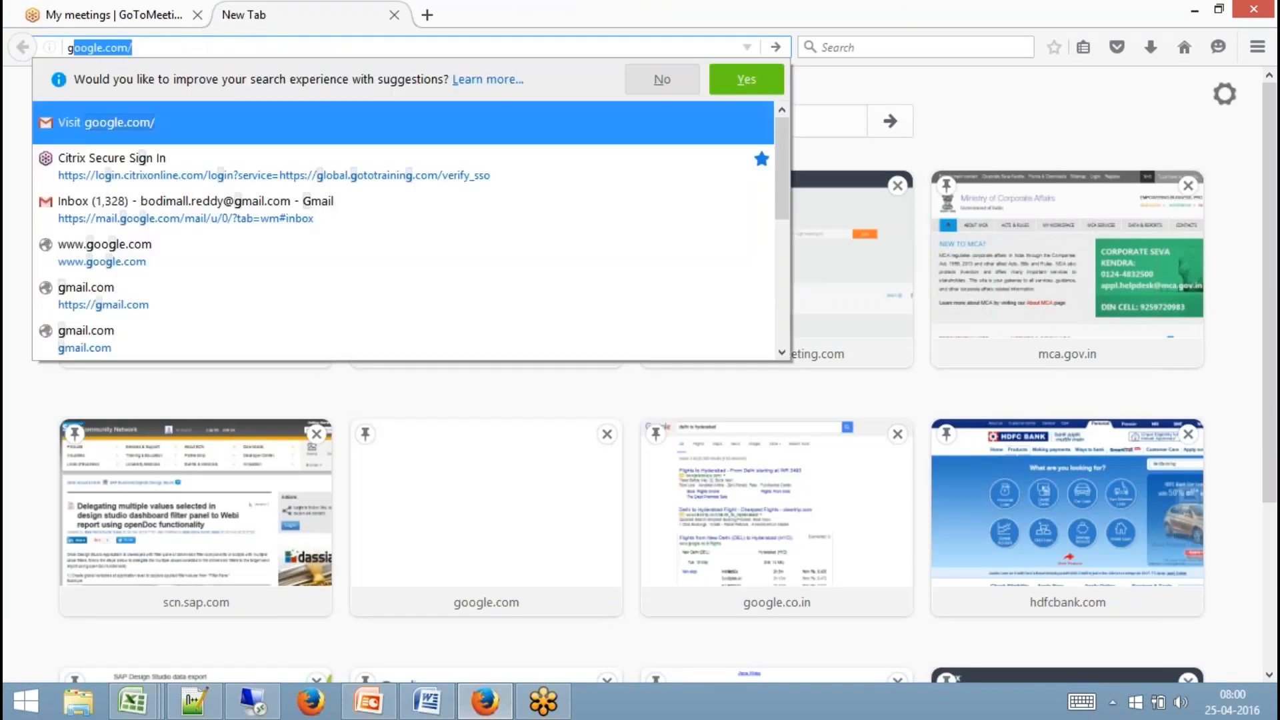
text(oo)
key(Return)
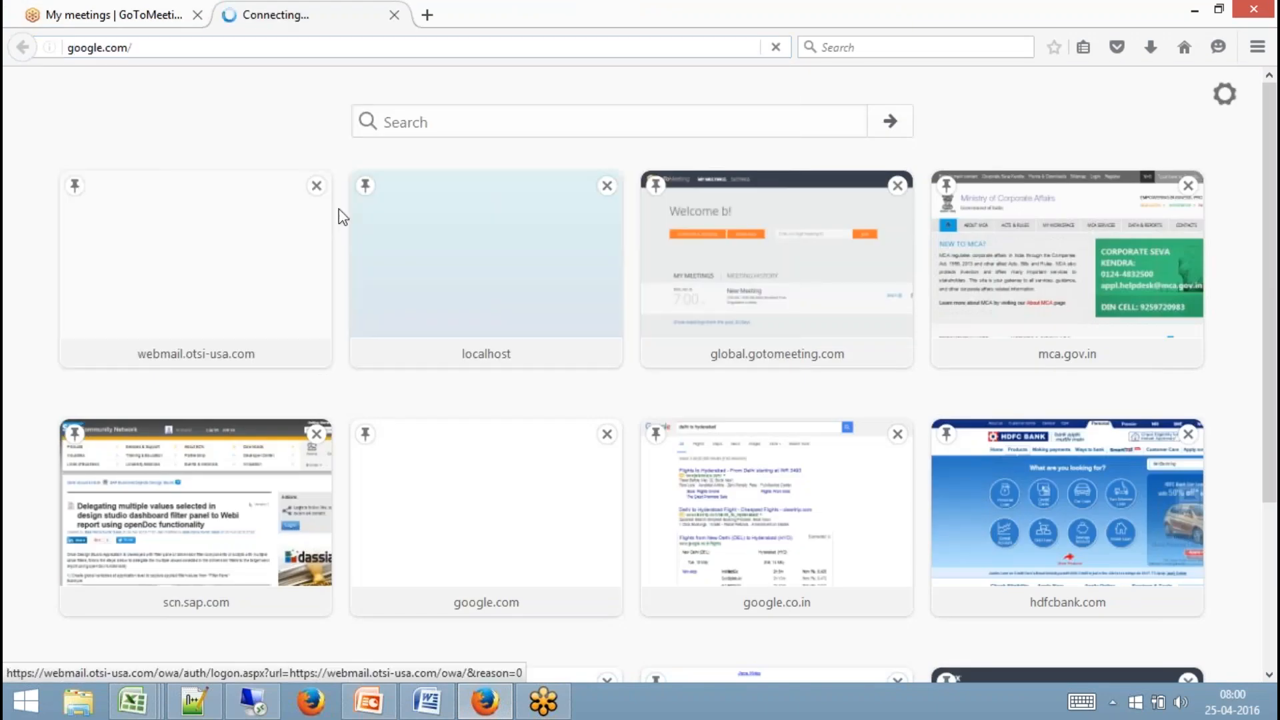
text(hy)
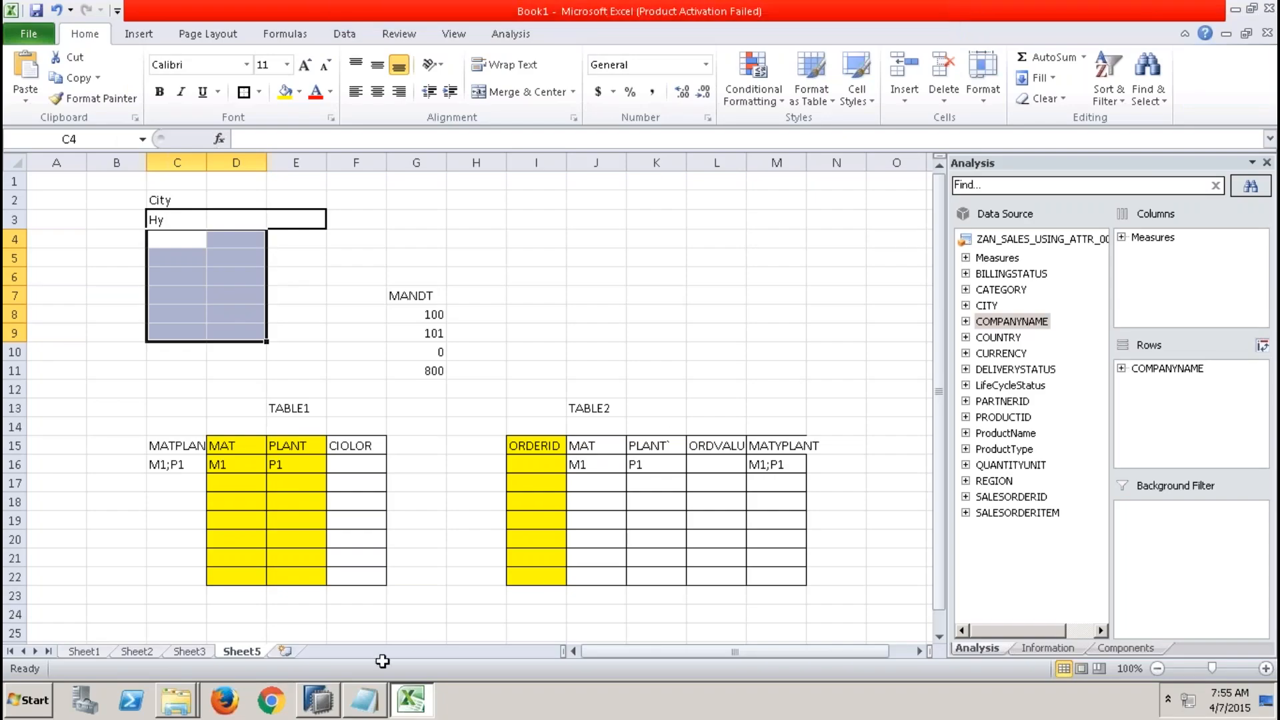
Return to ZAT_BP_001 and set Fuzzy Search to True for the CITY output column.
click(318, 701)
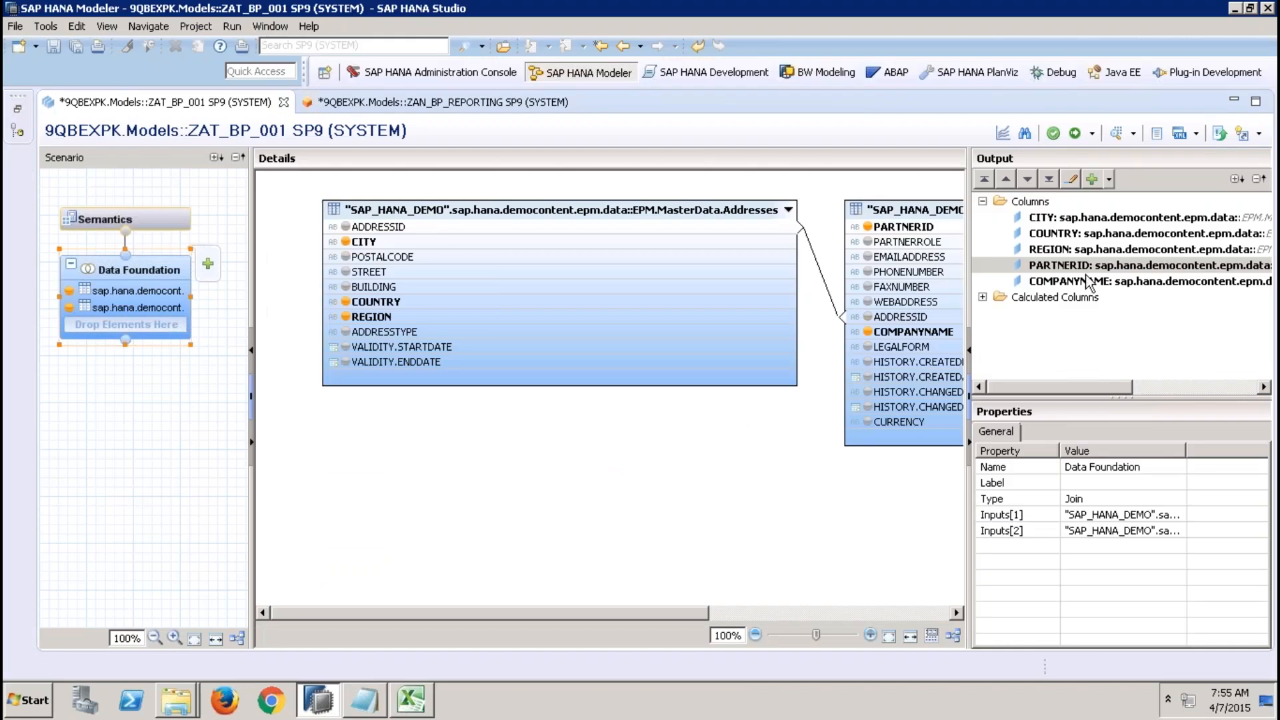
click(1082, 268)
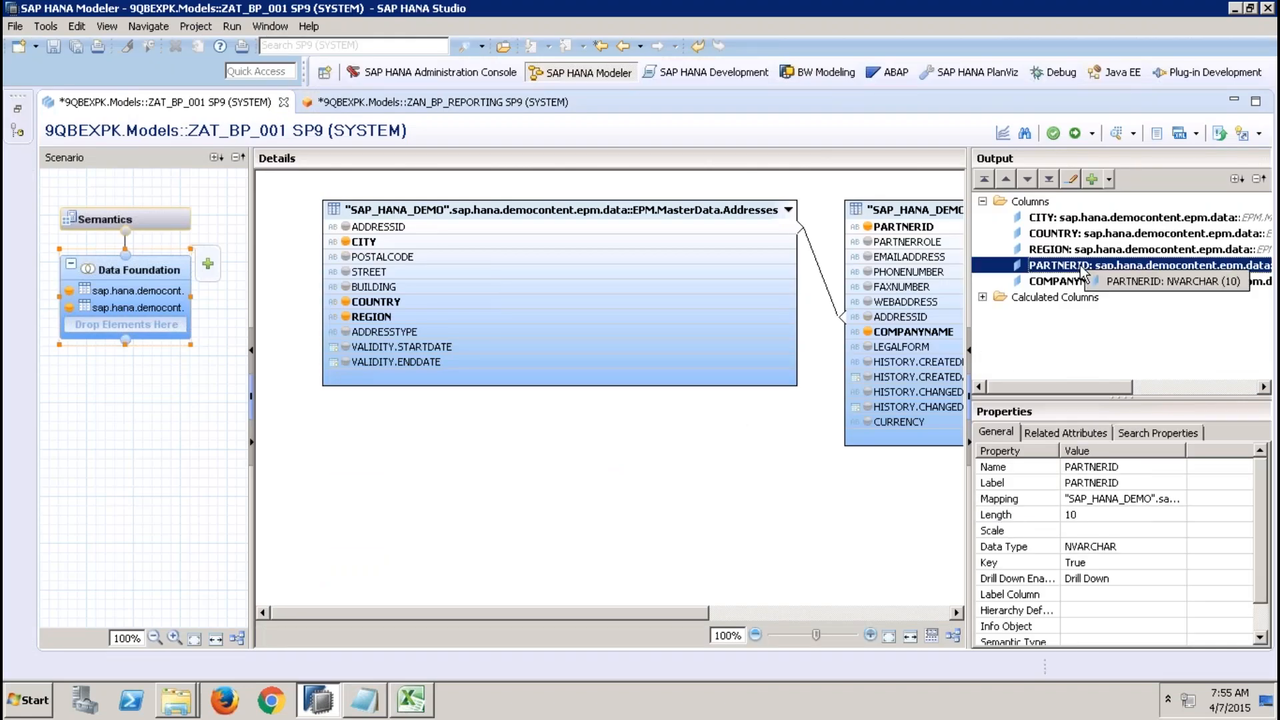
click(1070, 218)
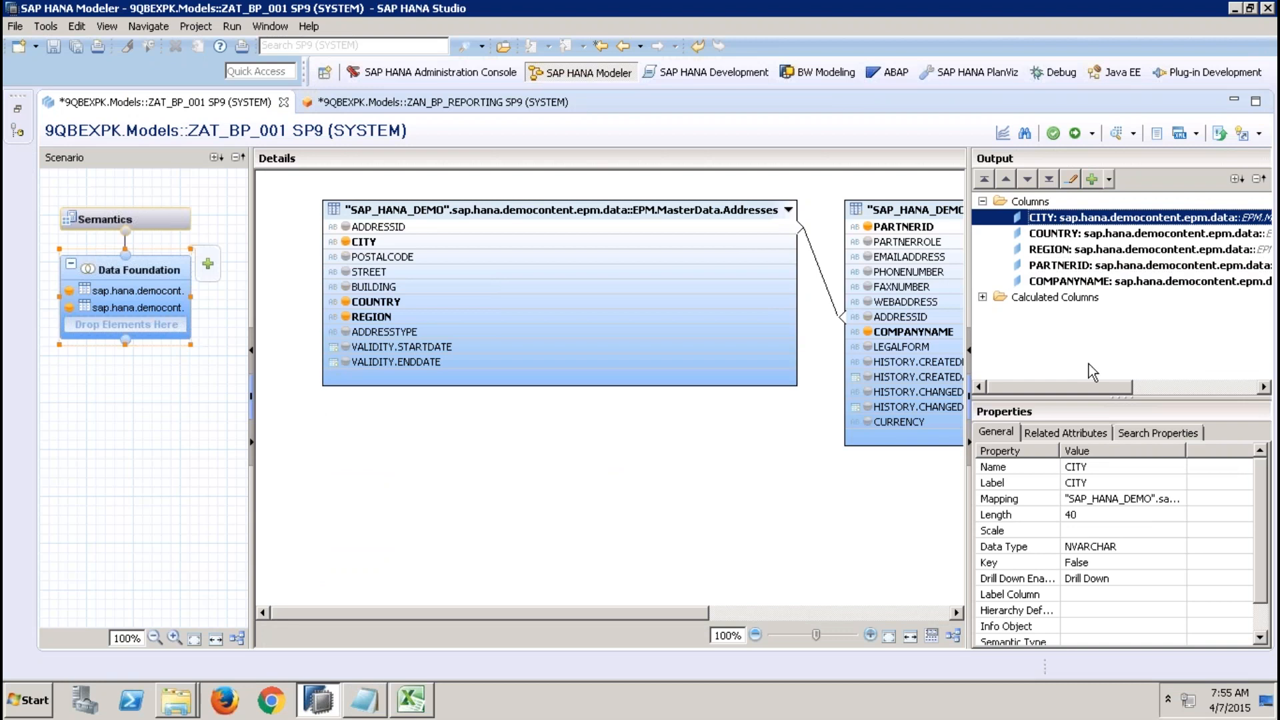
click(1142, 434)
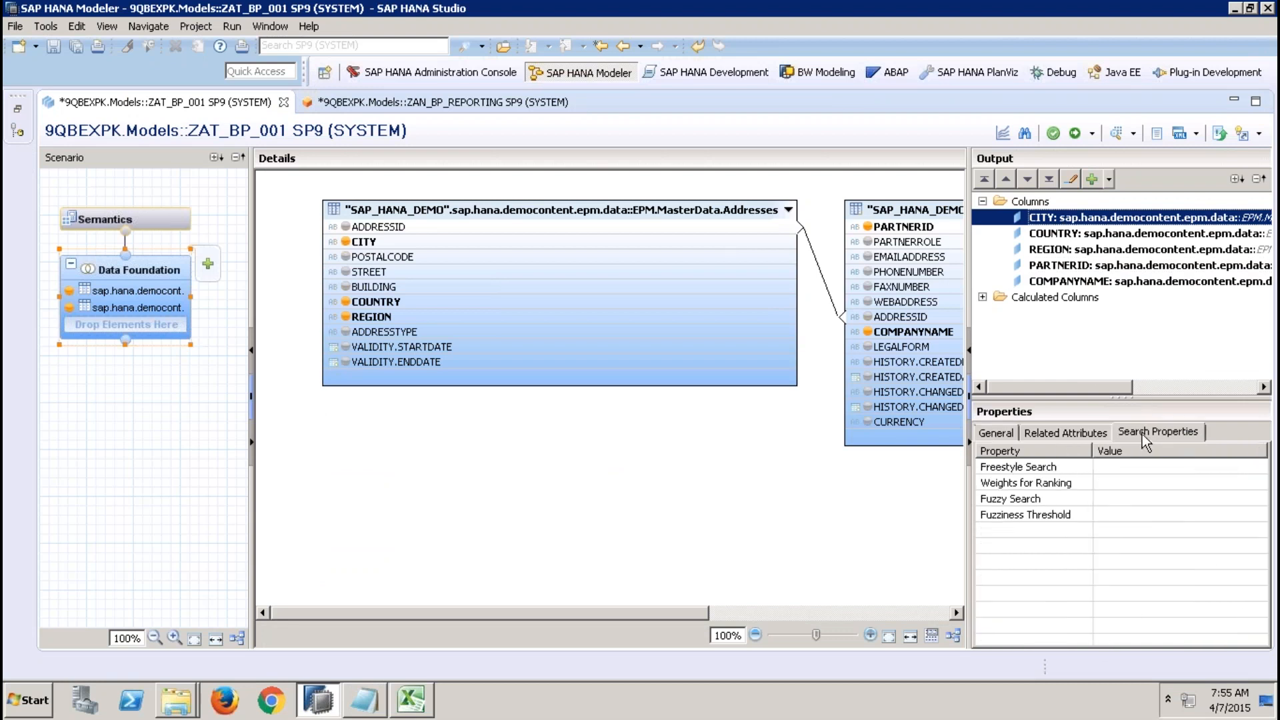
click(1140, 497)
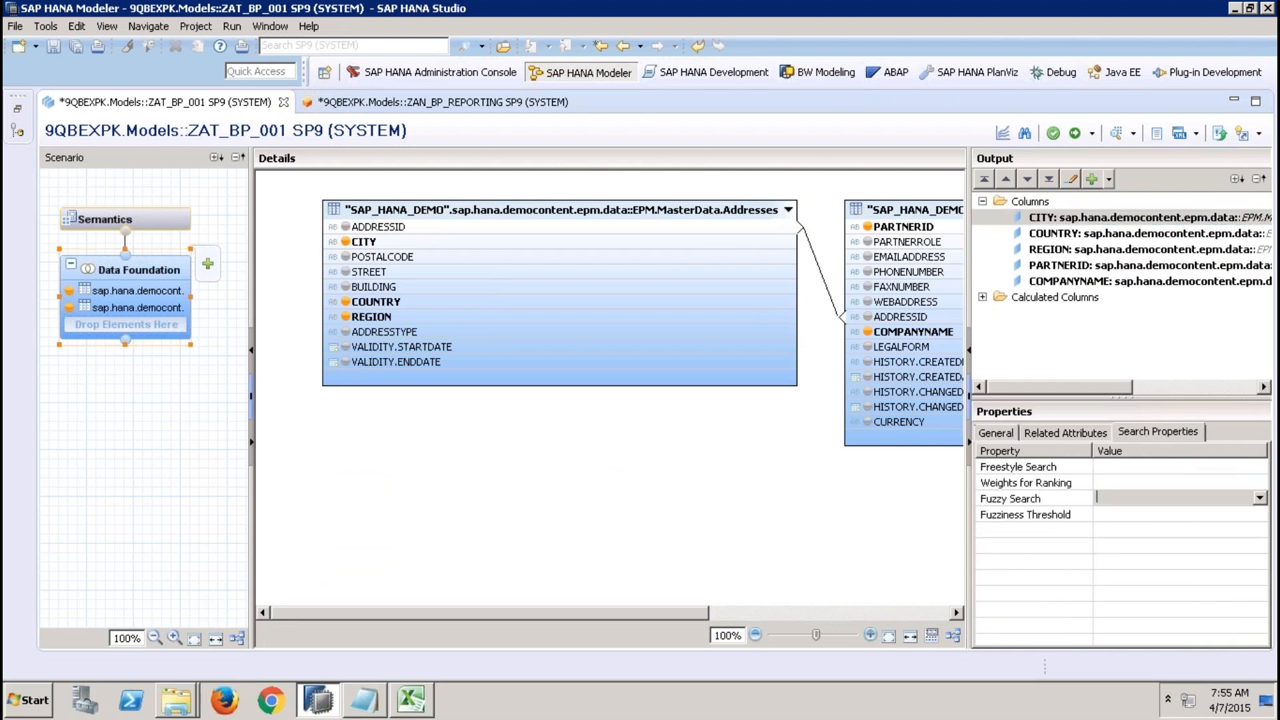
click(1259, 498)
click(1166, 524)
Set the CITY column's Fuzziness Threshold to Slightly Fuzzy (0.8 - Recommended (Default)).
click(1167, 521)
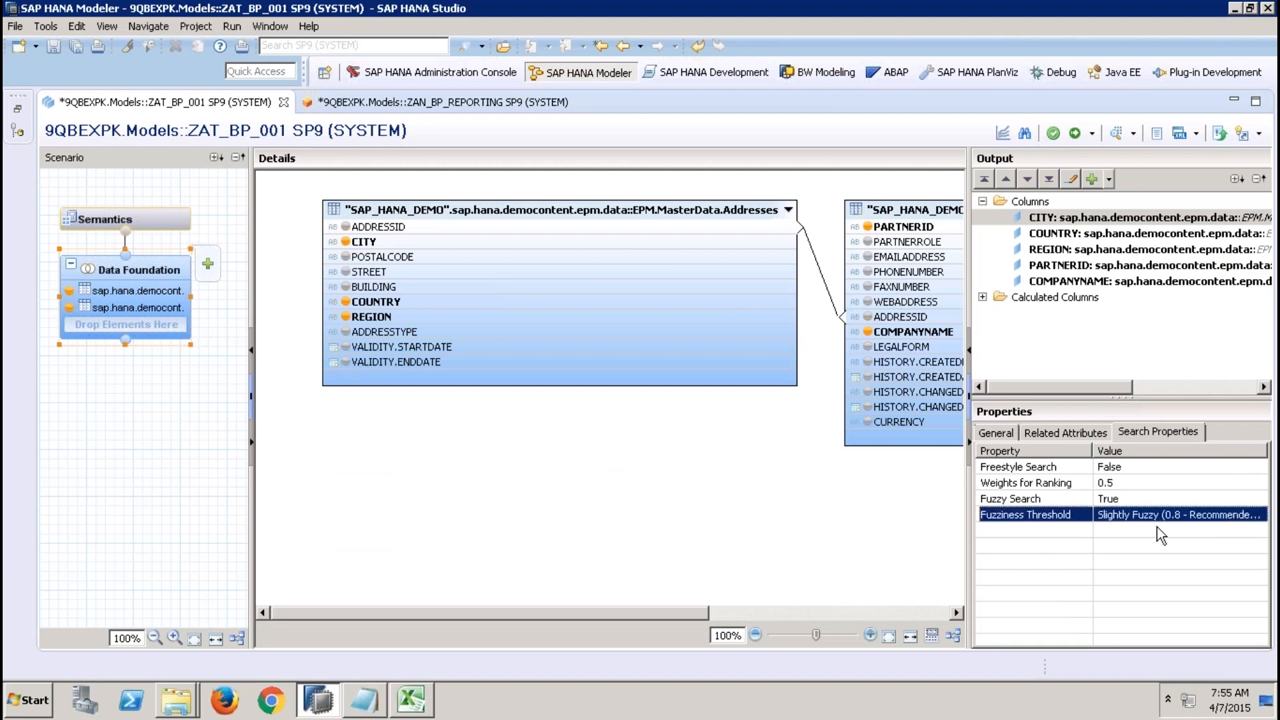
click(1200, 516)
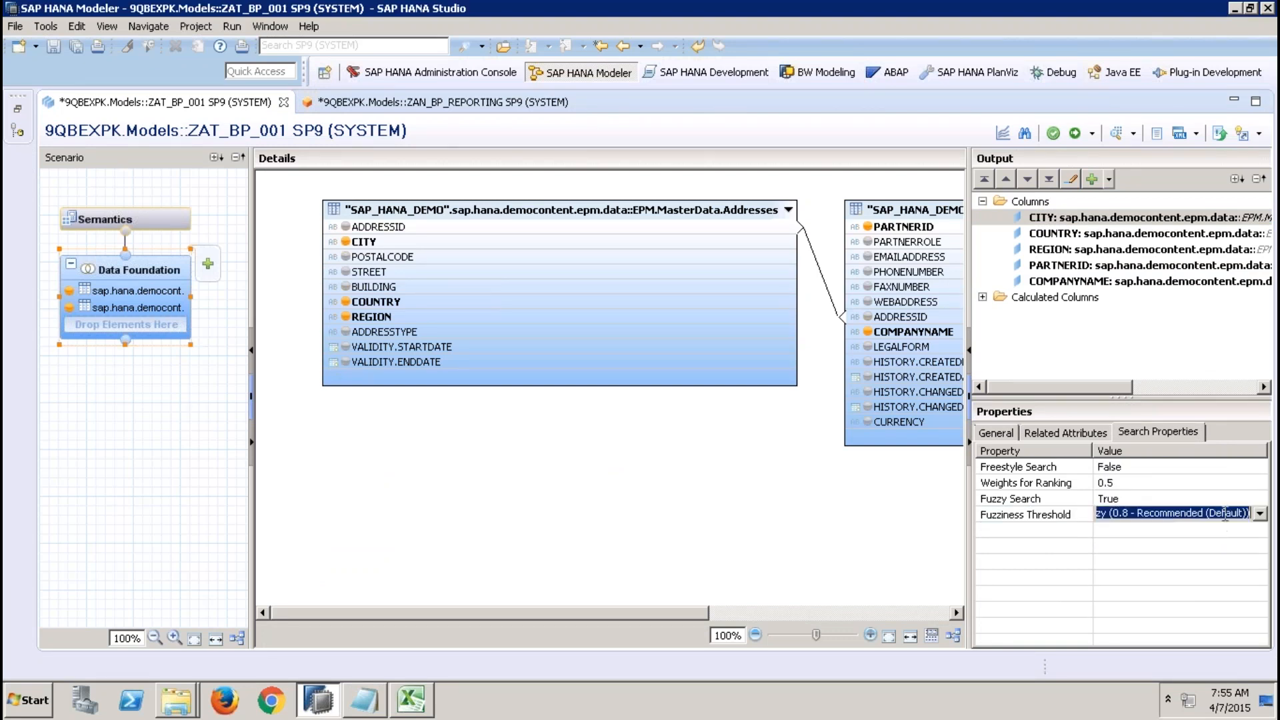
click(1259, 513)
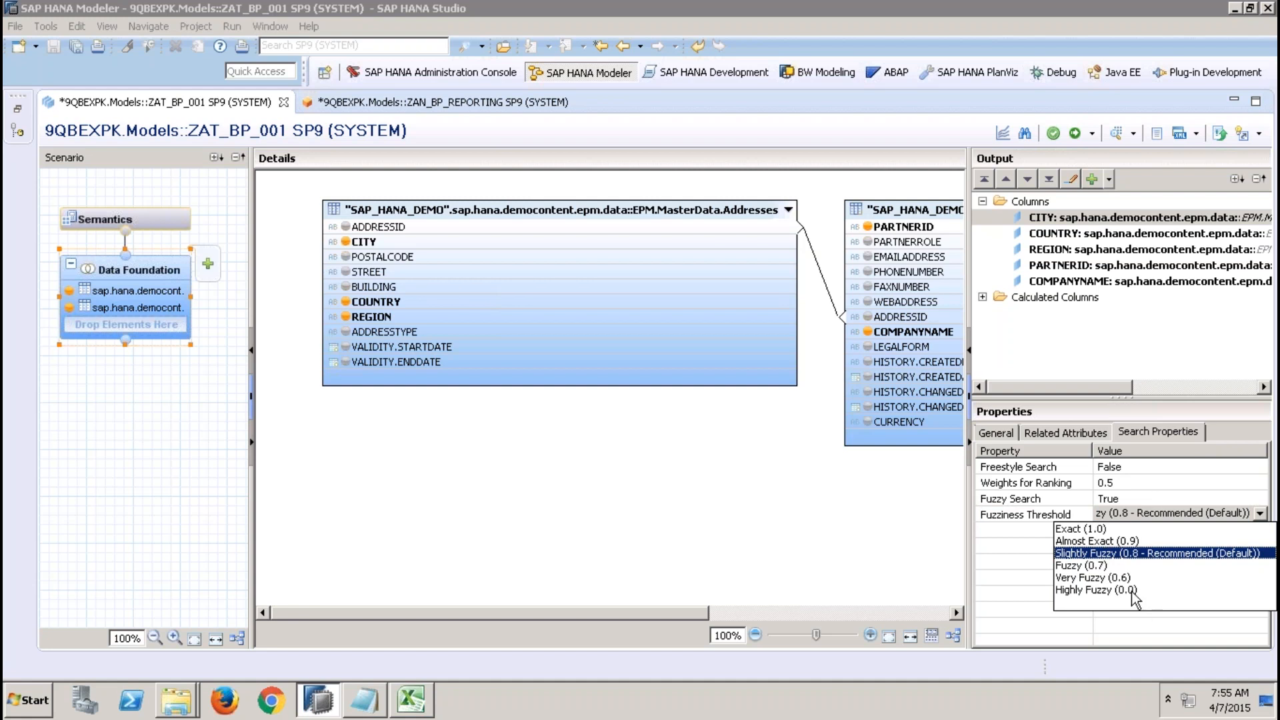
click(1115, 554)
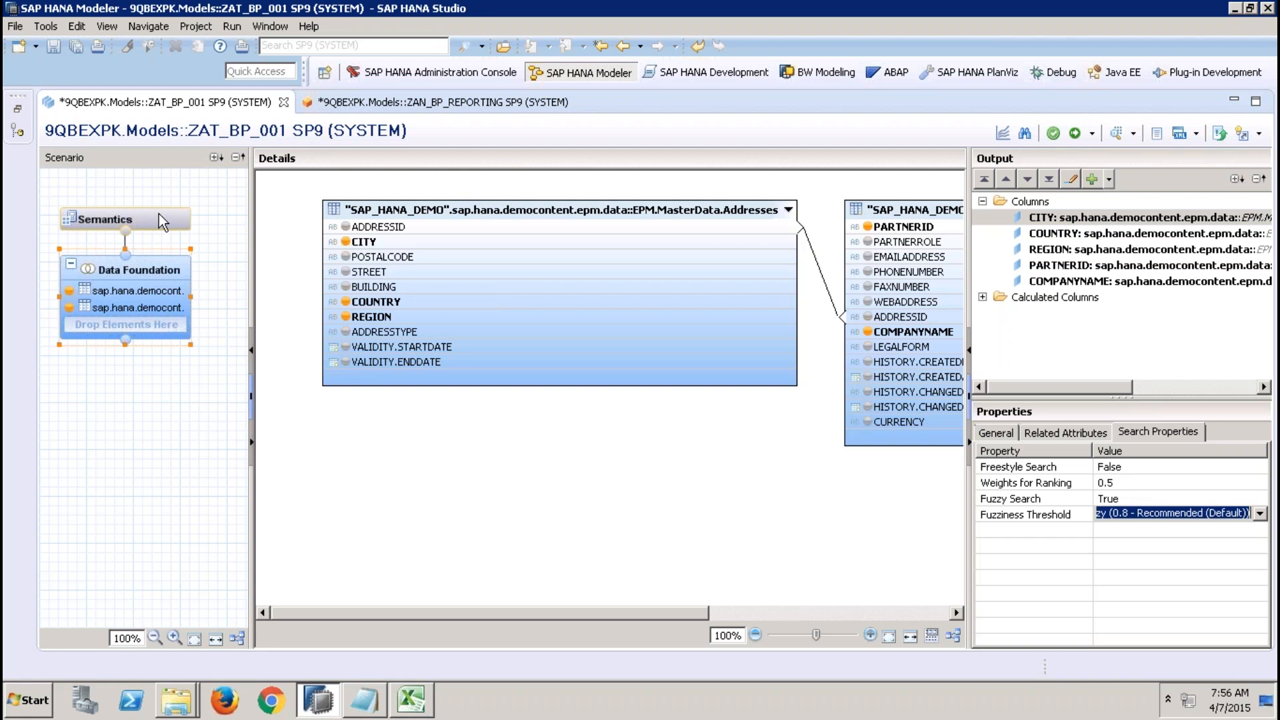
Switch to the presentation and review the Steps Creating Attribute View slide in slide show.
click(472, 469)
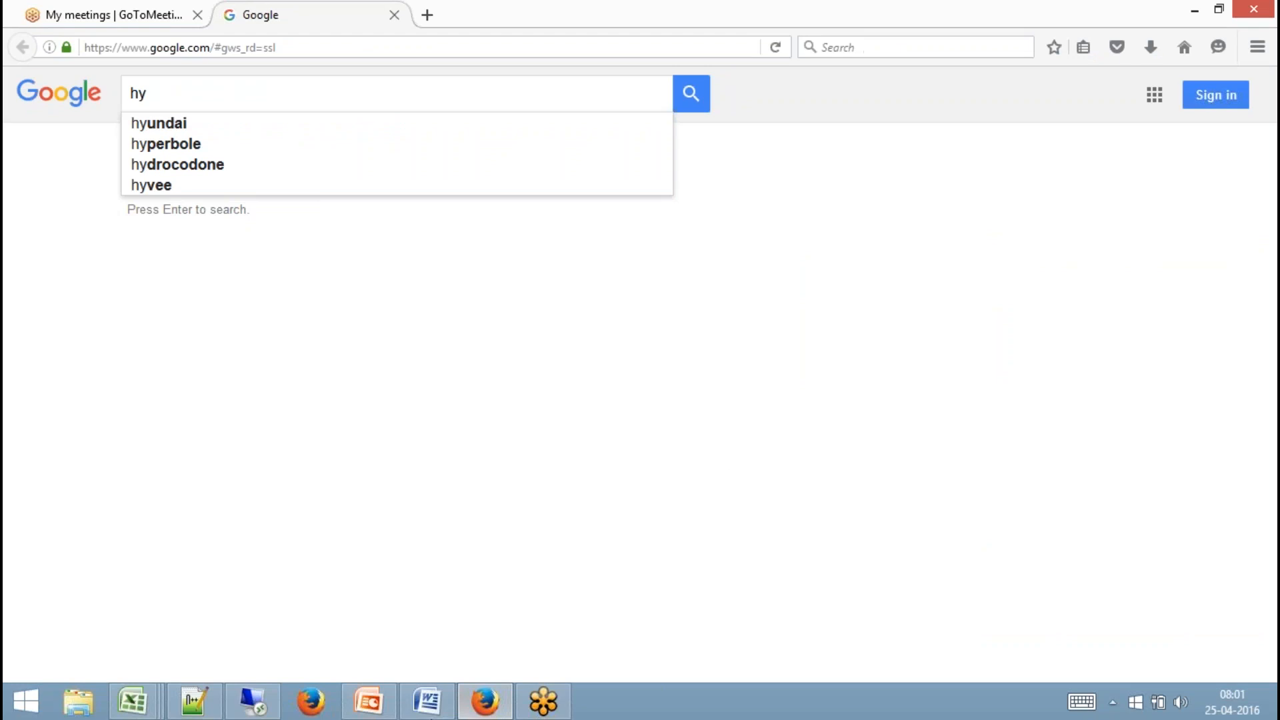
click(368, 701)
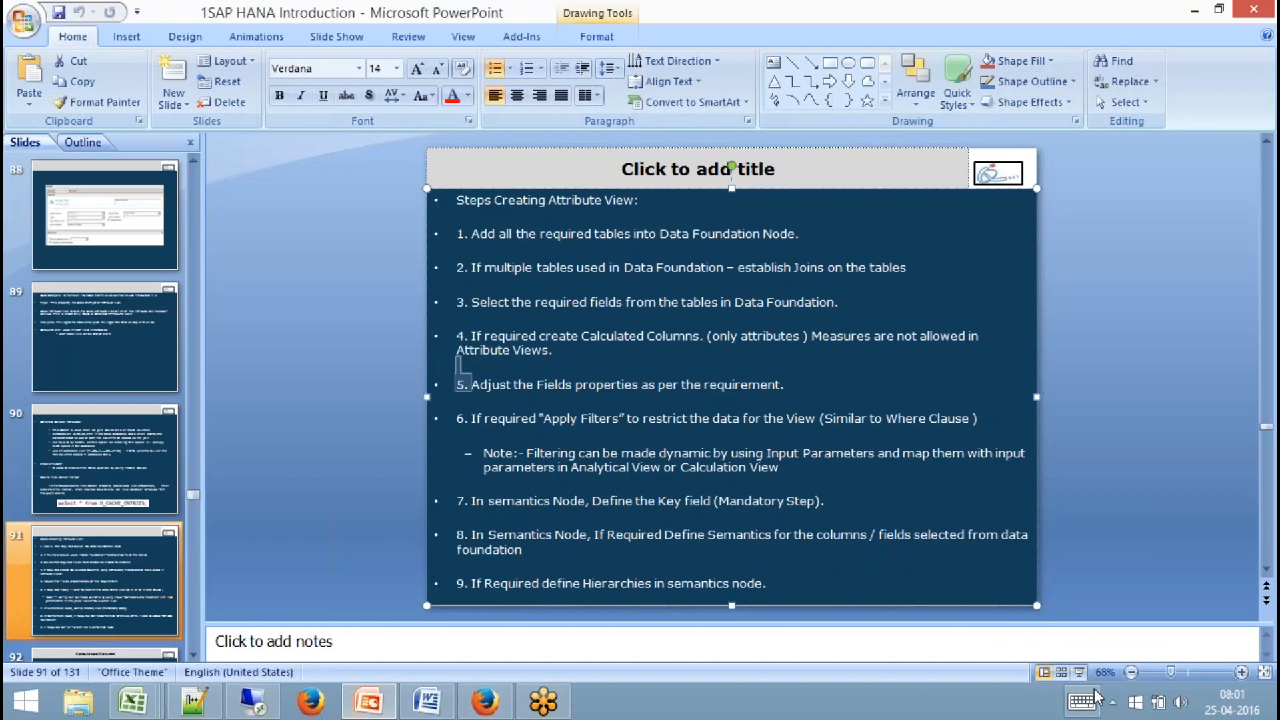
click(1079, 672)
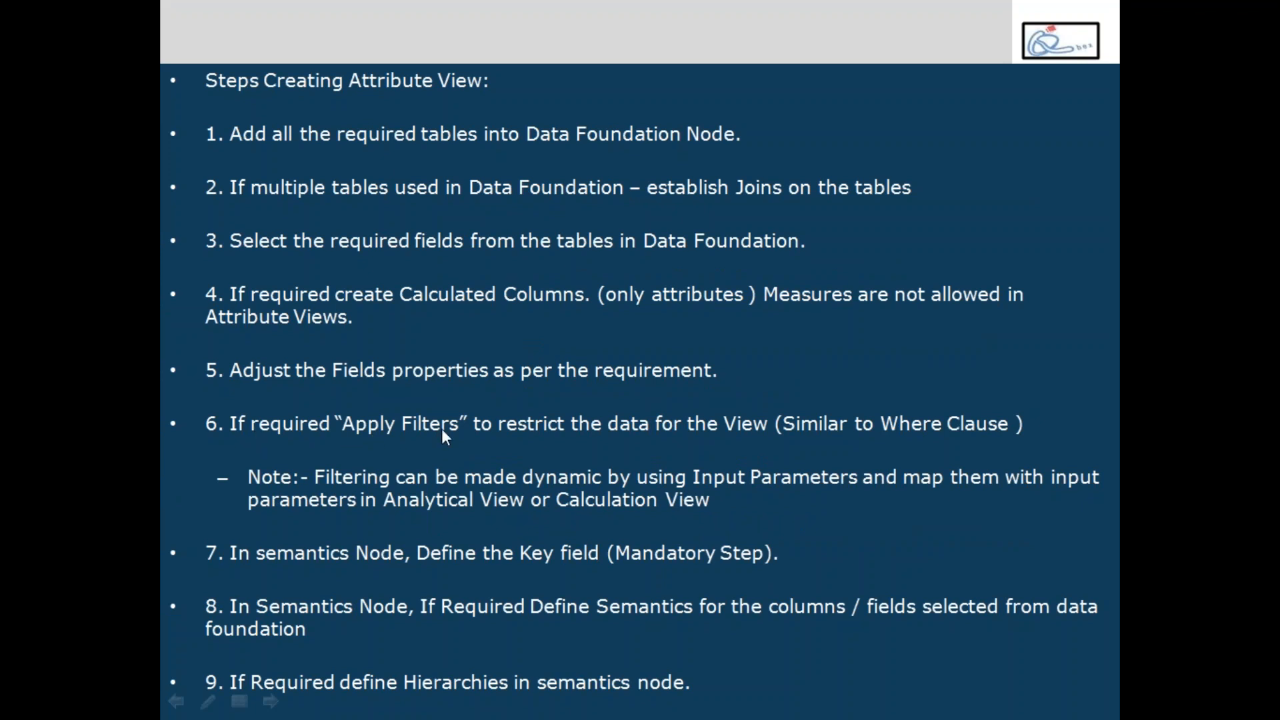
key(Escape)
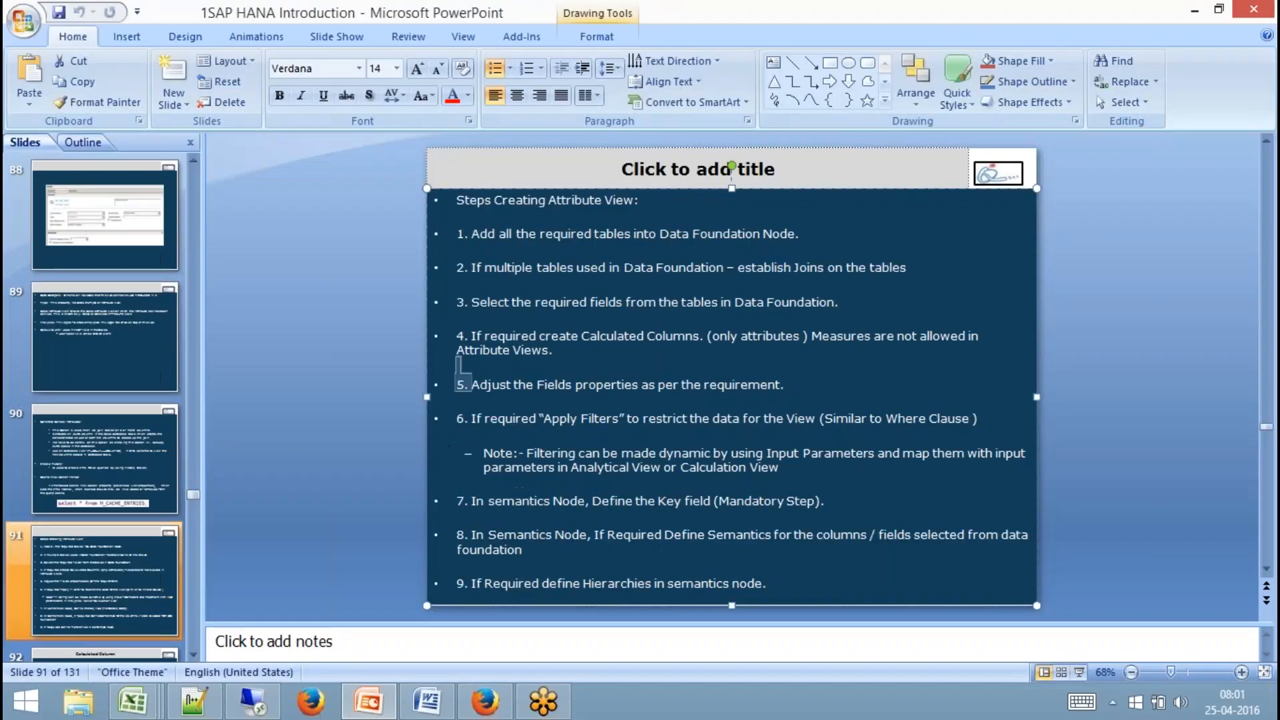
Return to ZAT_BP_001 and apply an Equal filter on the COUNTRY column with value DE from the value help.
key(alt+Tab)
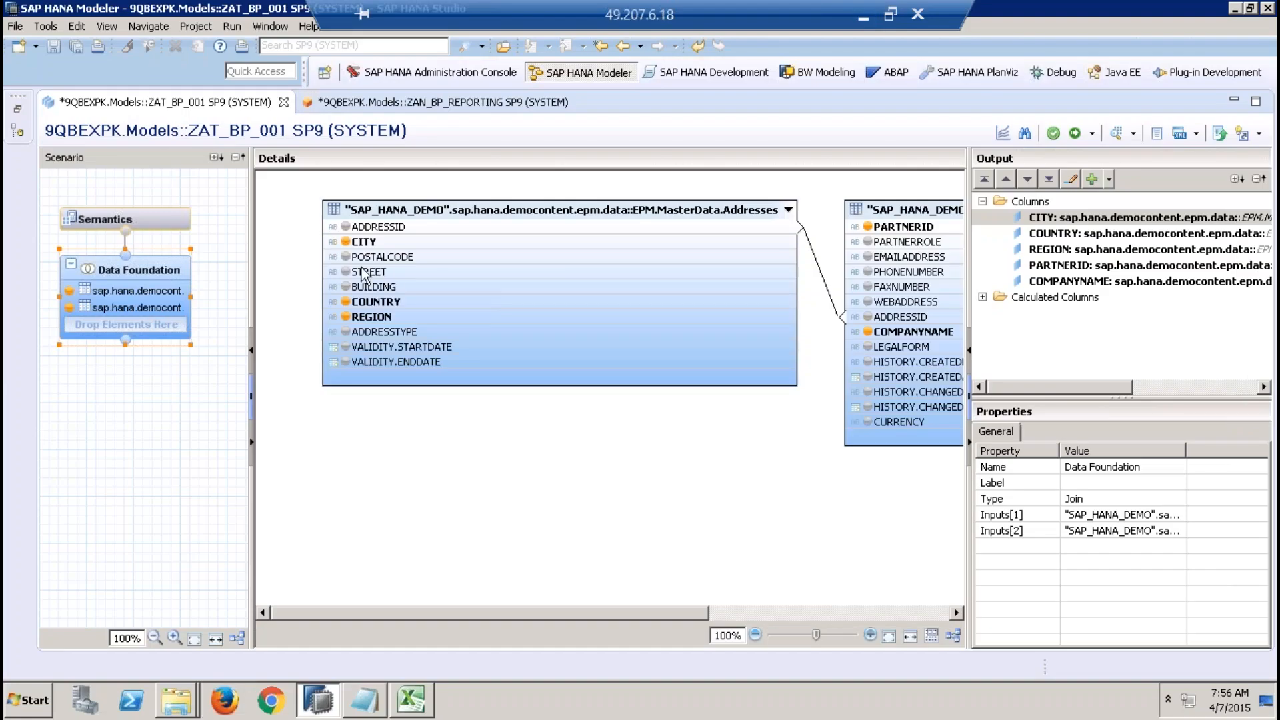
click(392, 302)
right_click(395, 307)
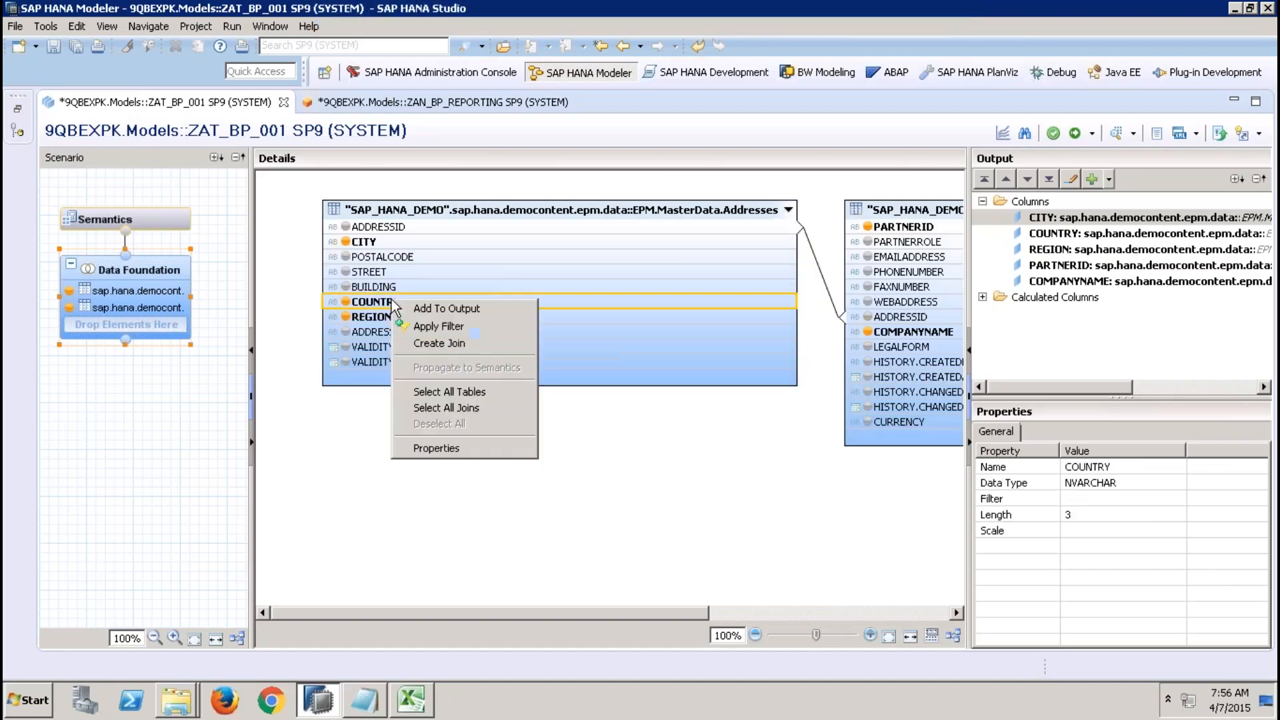
click(437, 325)
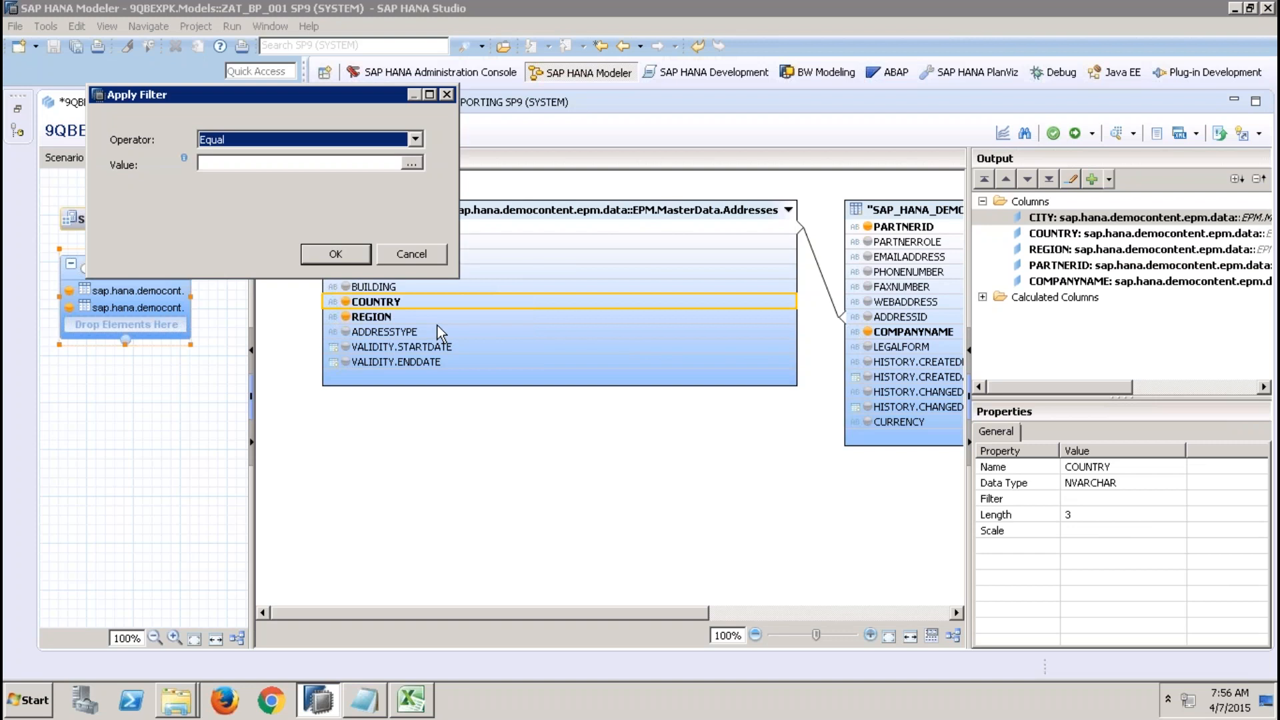
click(410, 162)
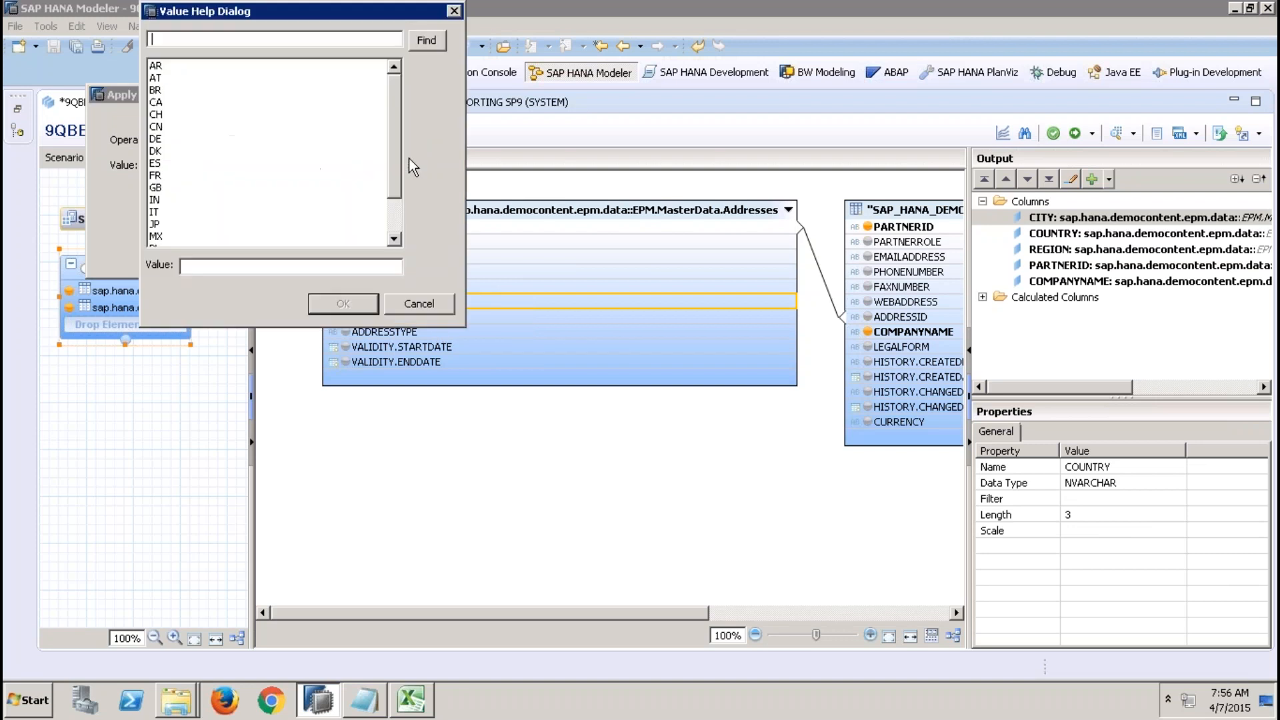
click(163, 140)
click(341, 304)
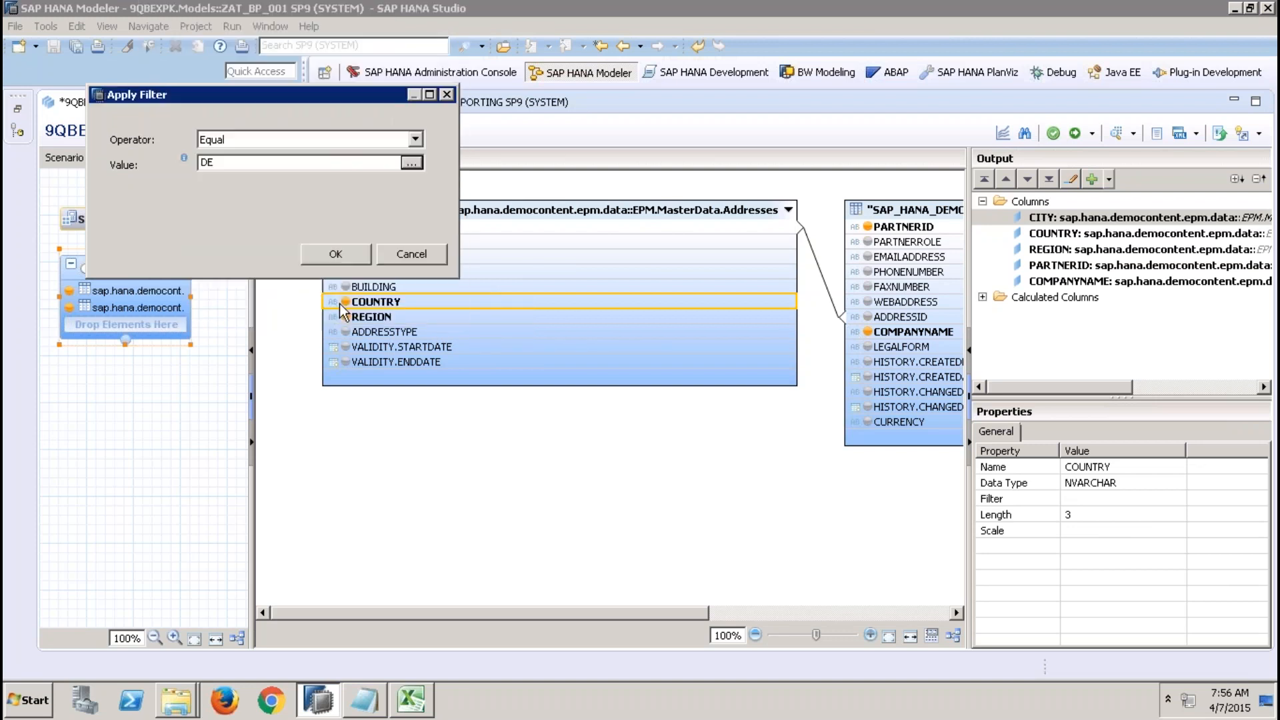
click(345, 253)
Activate the attribute view and open its data preview on raw data.
click(1075, 134)
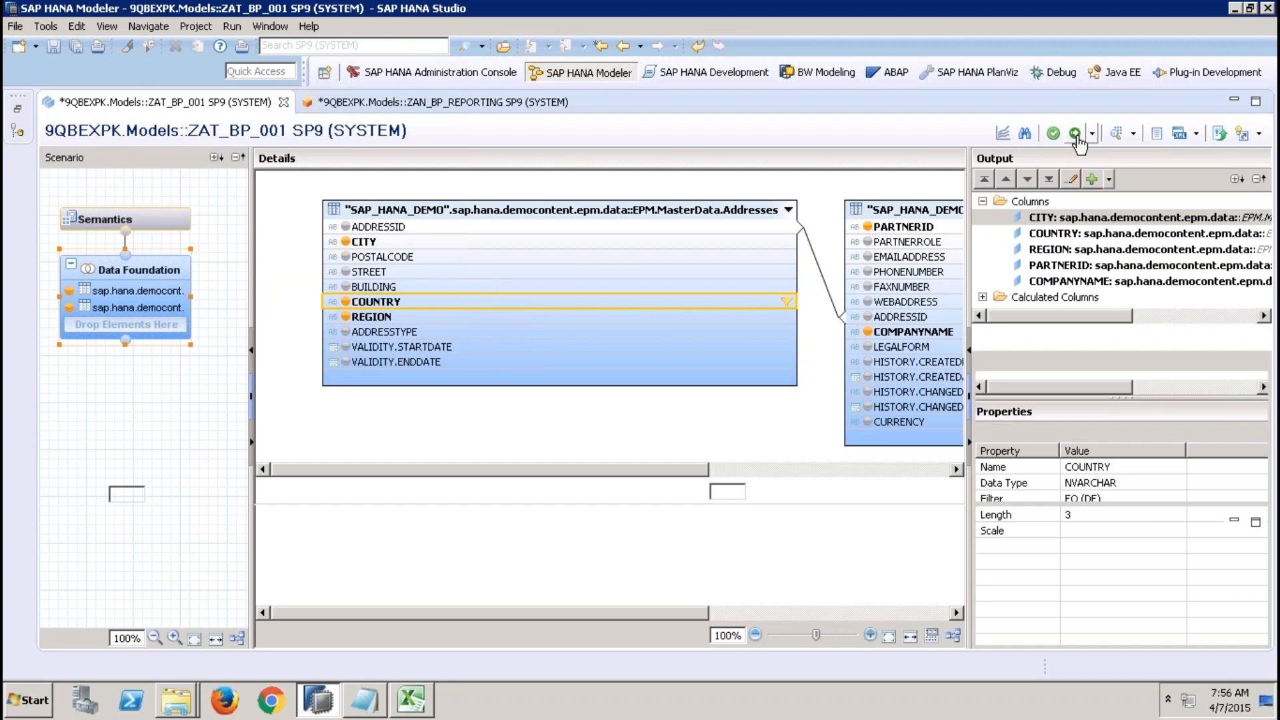
click(1117, 133)
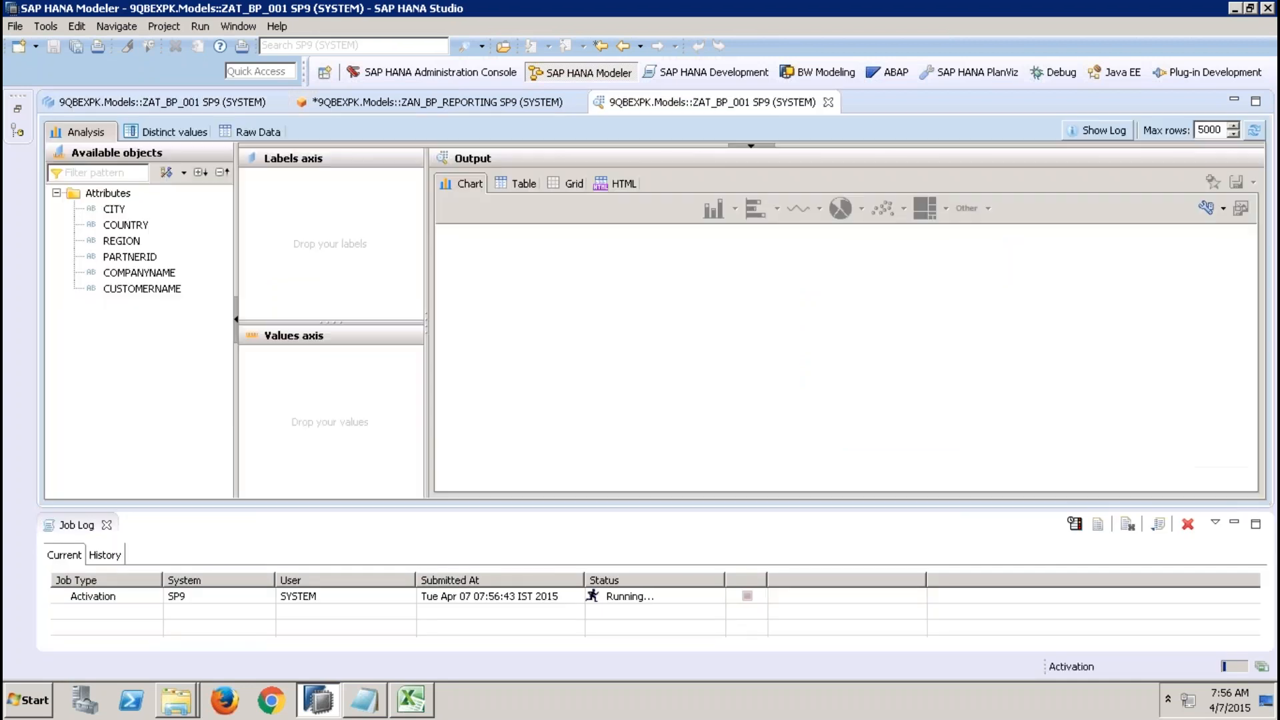
click(270, 132)
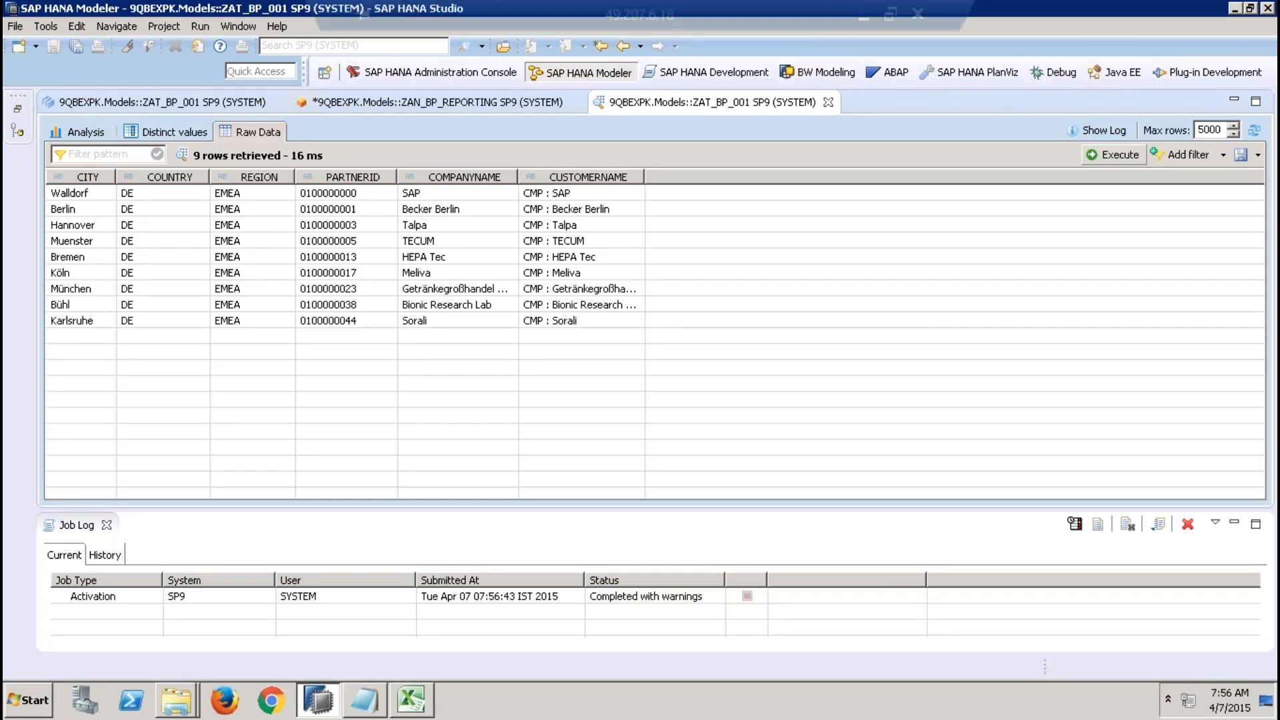
Switch to the presentation and review the filter note about input parameters in slide show.
click(864, 15)
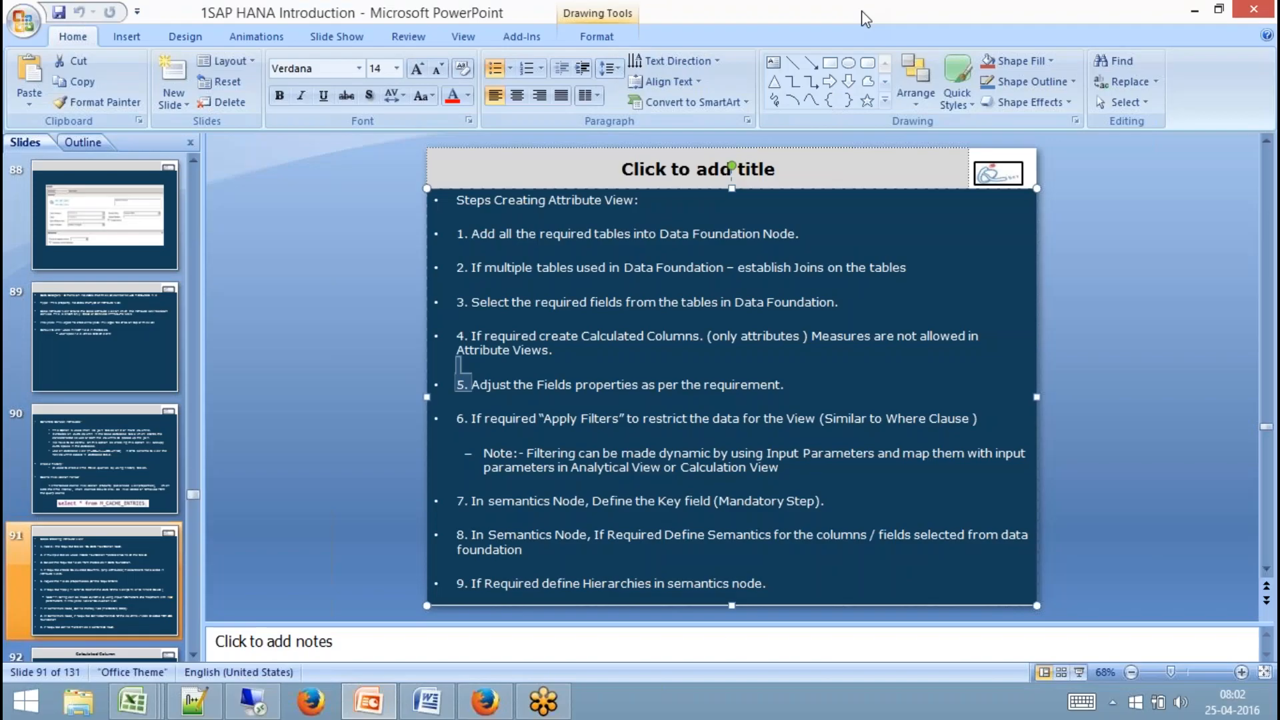
click(787, 468)
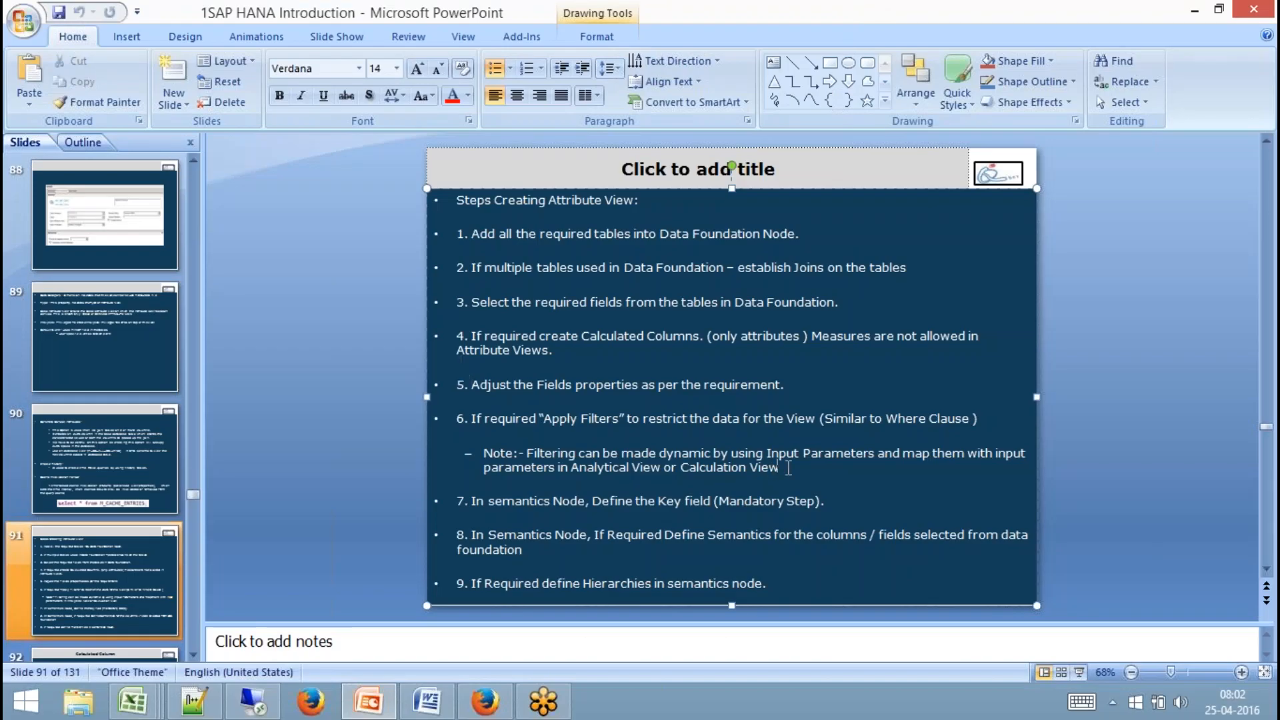
drag(781, 468, 770, 468)
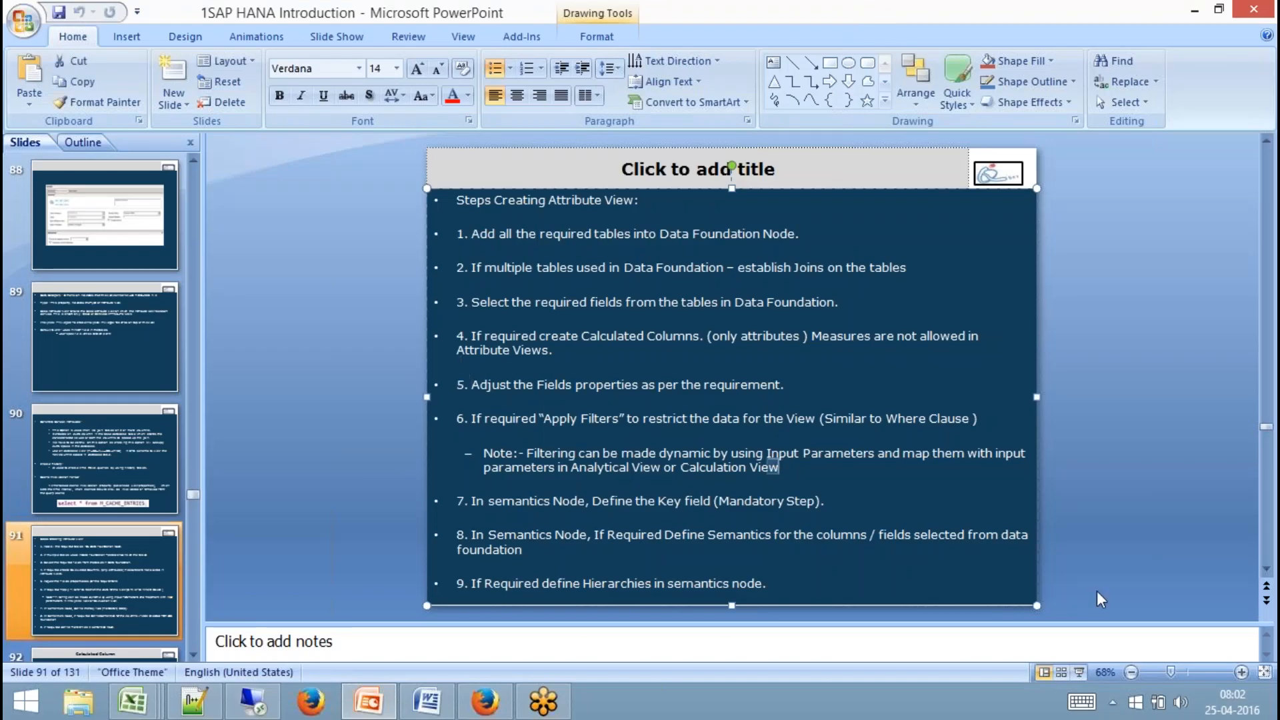
click(1080, 673)
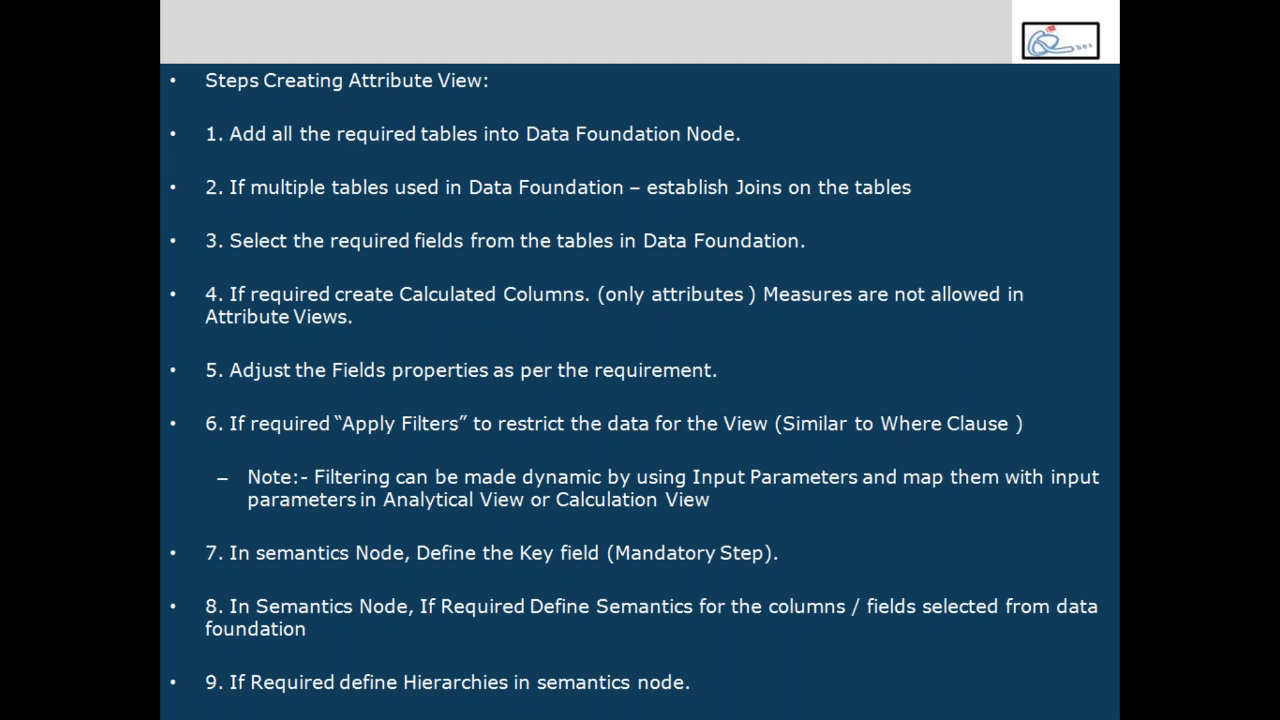
key(Escape)
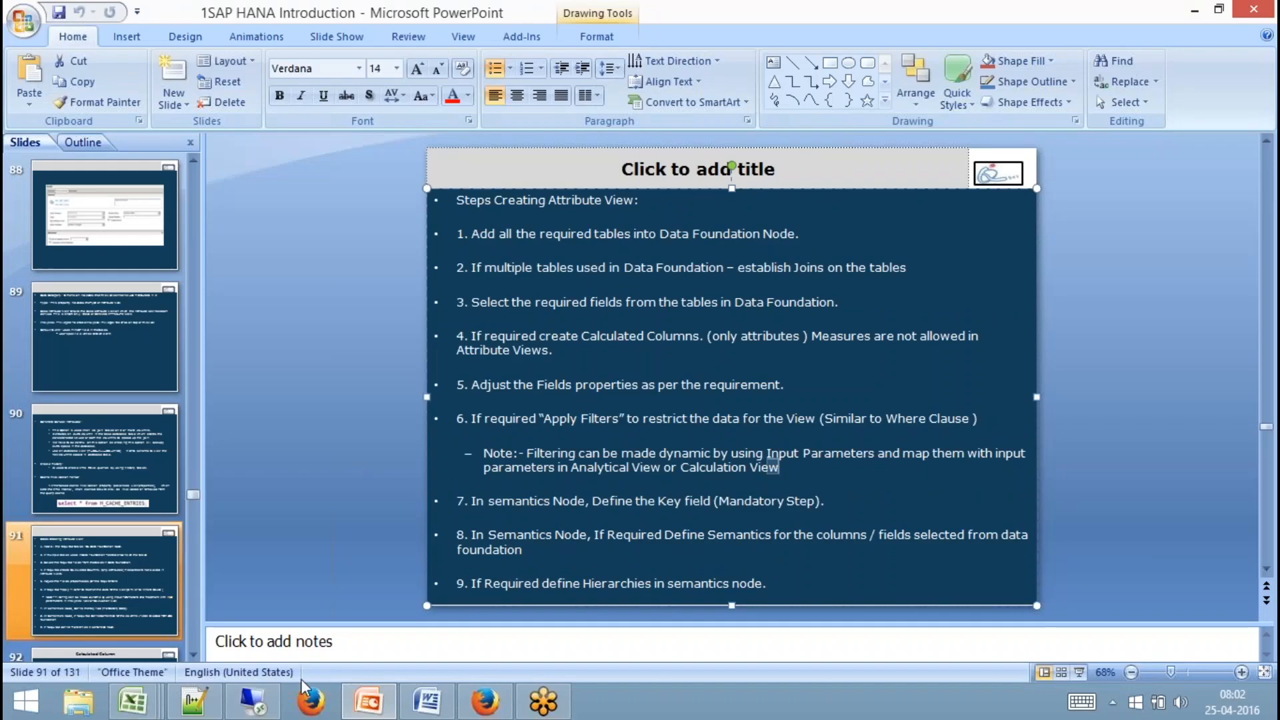
Return to the modeler, close the data preview, and look over the Semantics columns and Data Foundation.
click(267, 700)
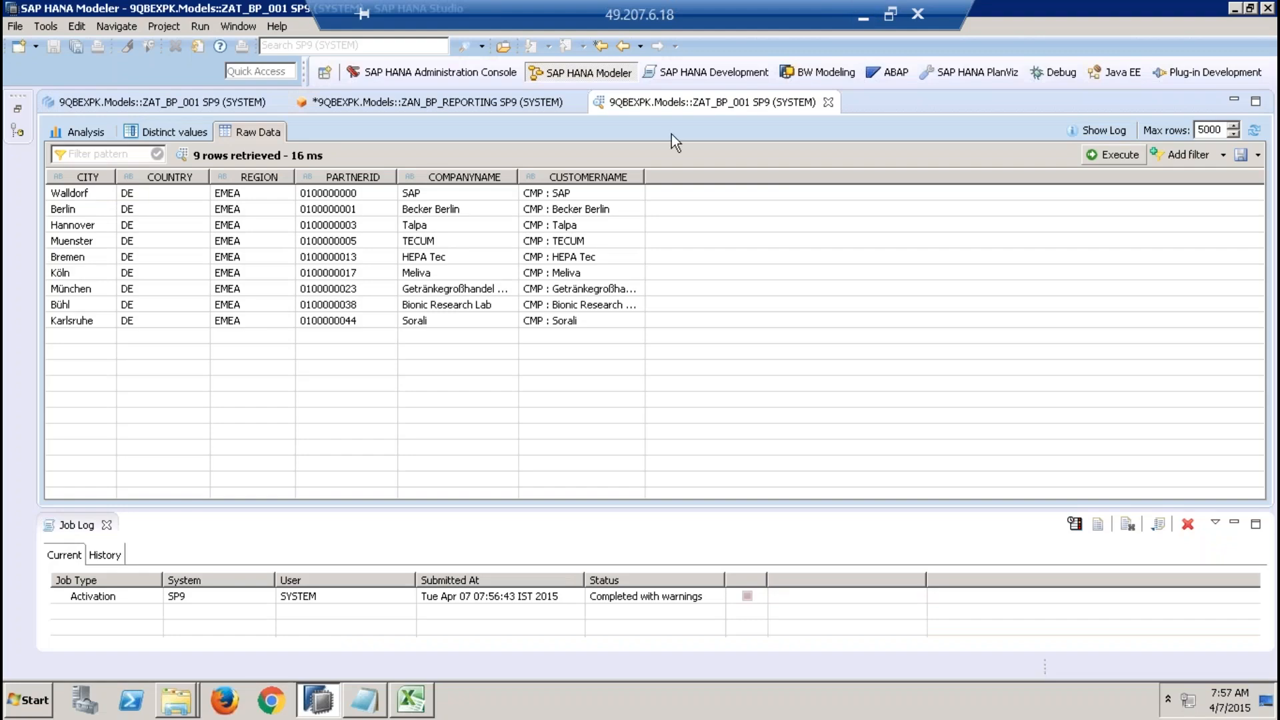
click(828, 102)
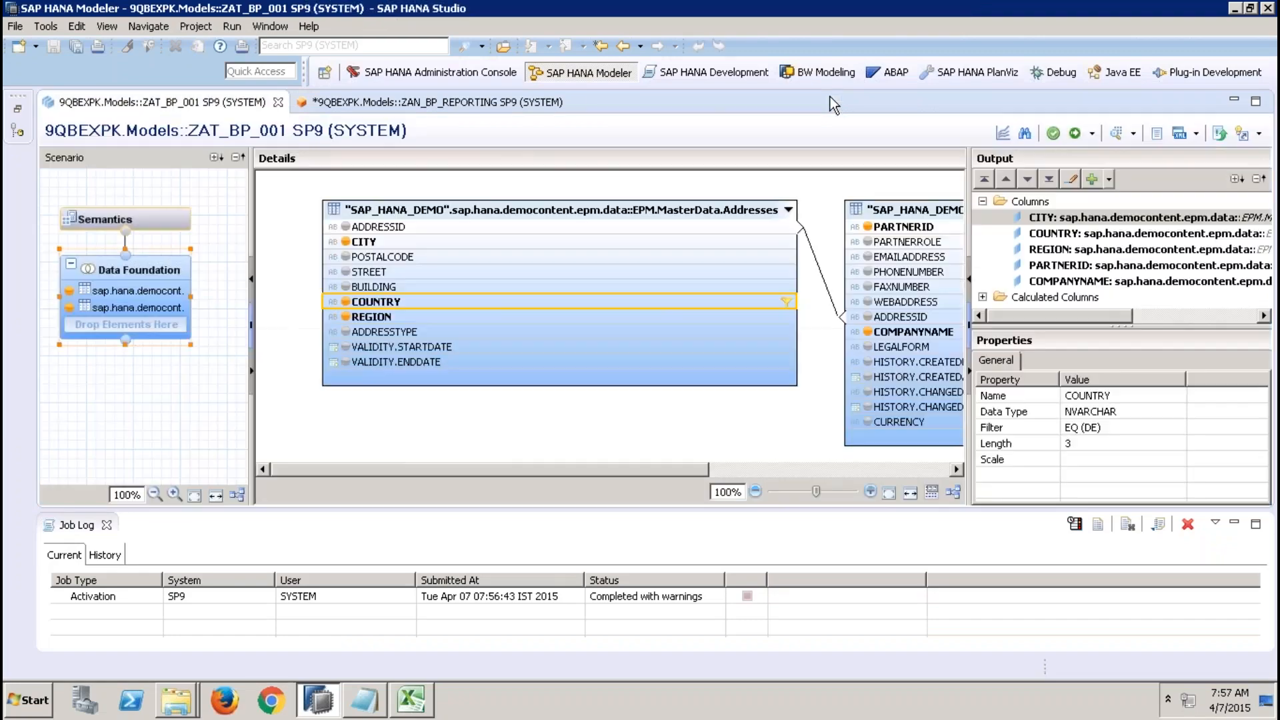
right_click(537, 302)
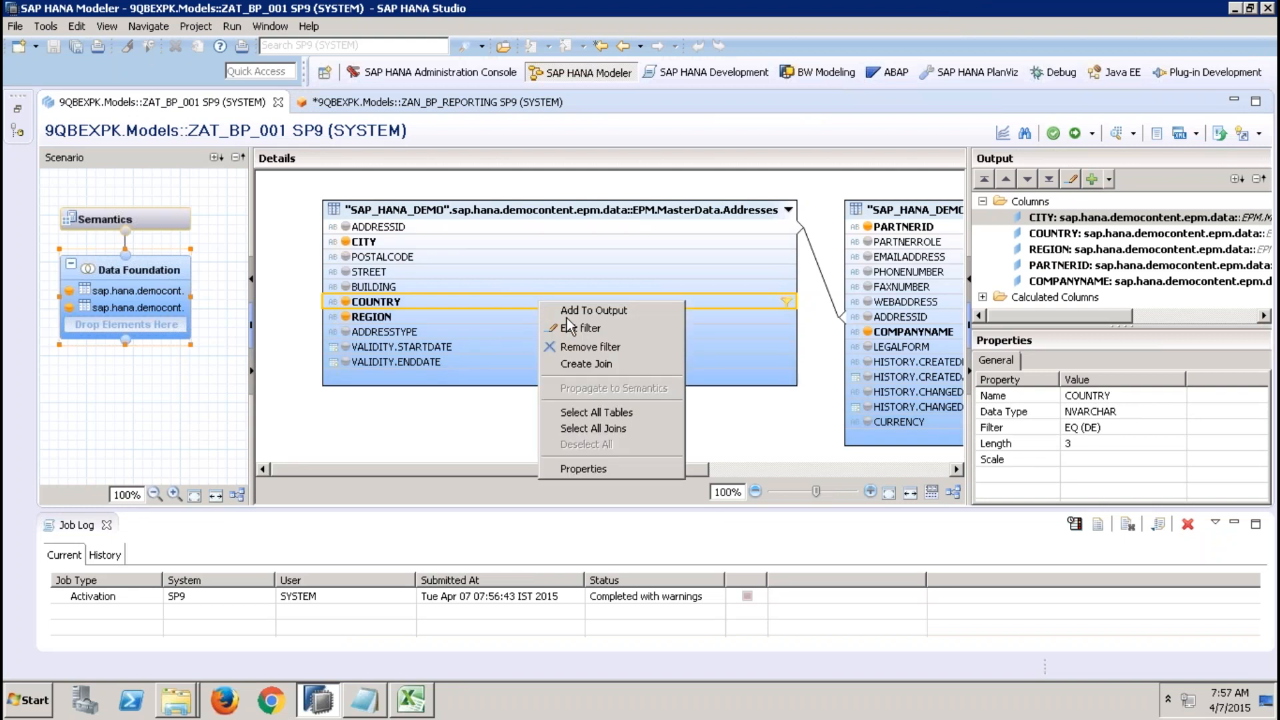
click(295, 412)
click(154, 220)
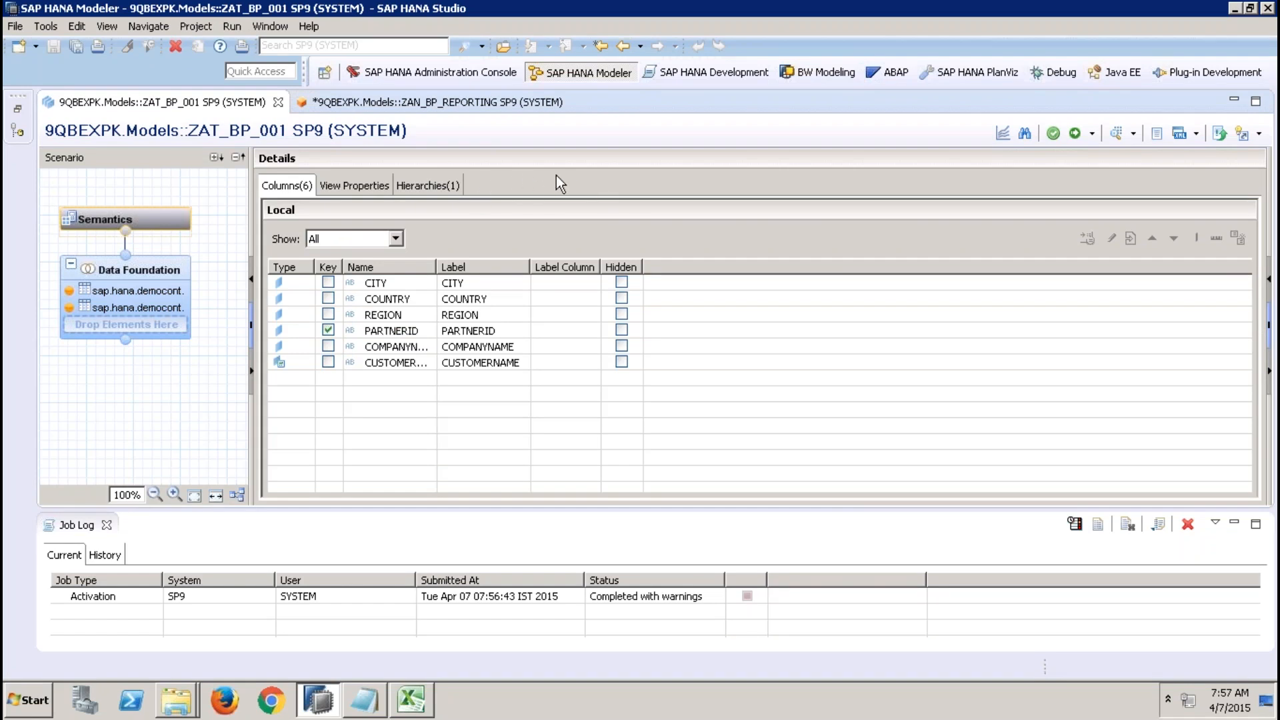
click(136, 274)
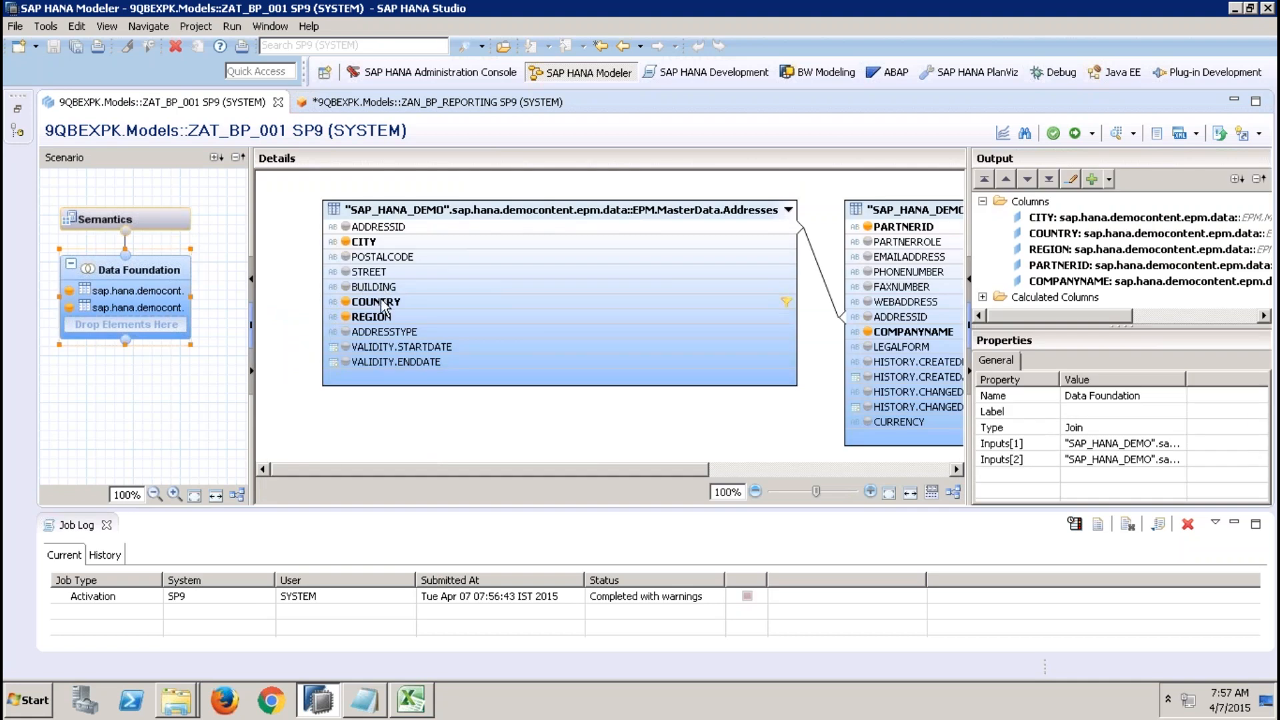
Edit the COUNTRY filter, replacing its value with the input parameter $ip_reg$.
right_click(381, 301)
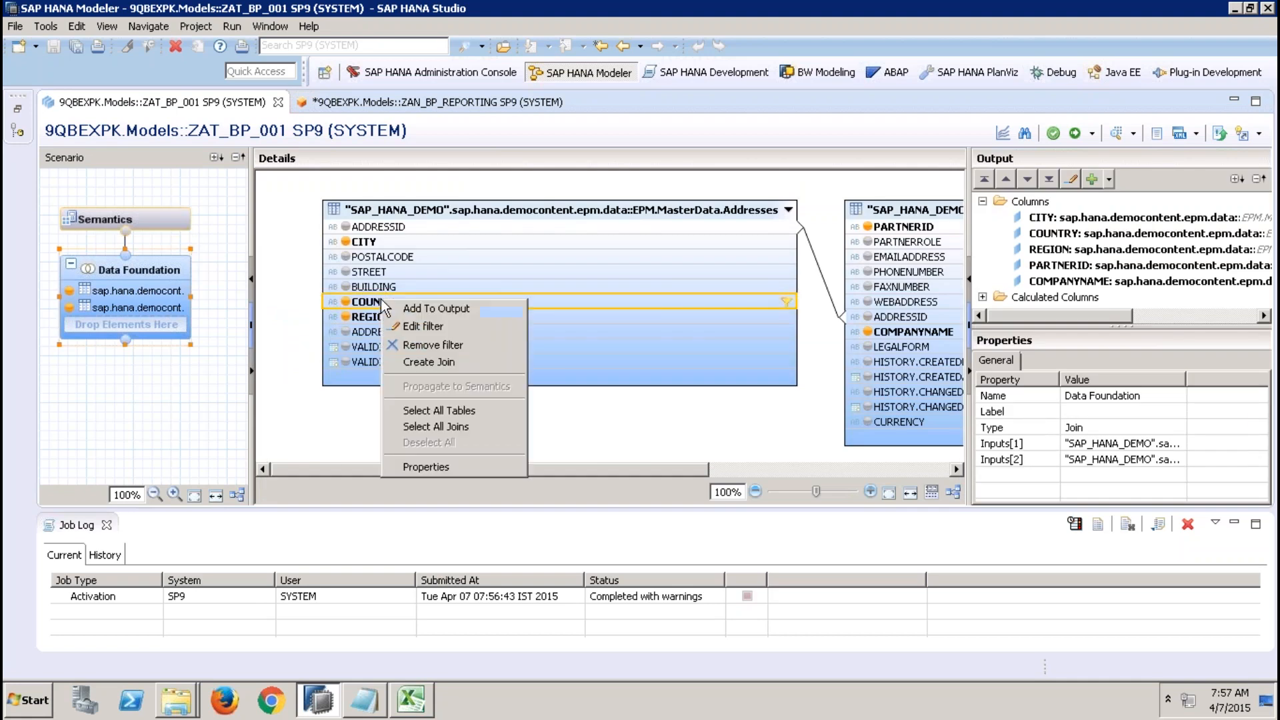
click(438, 325)
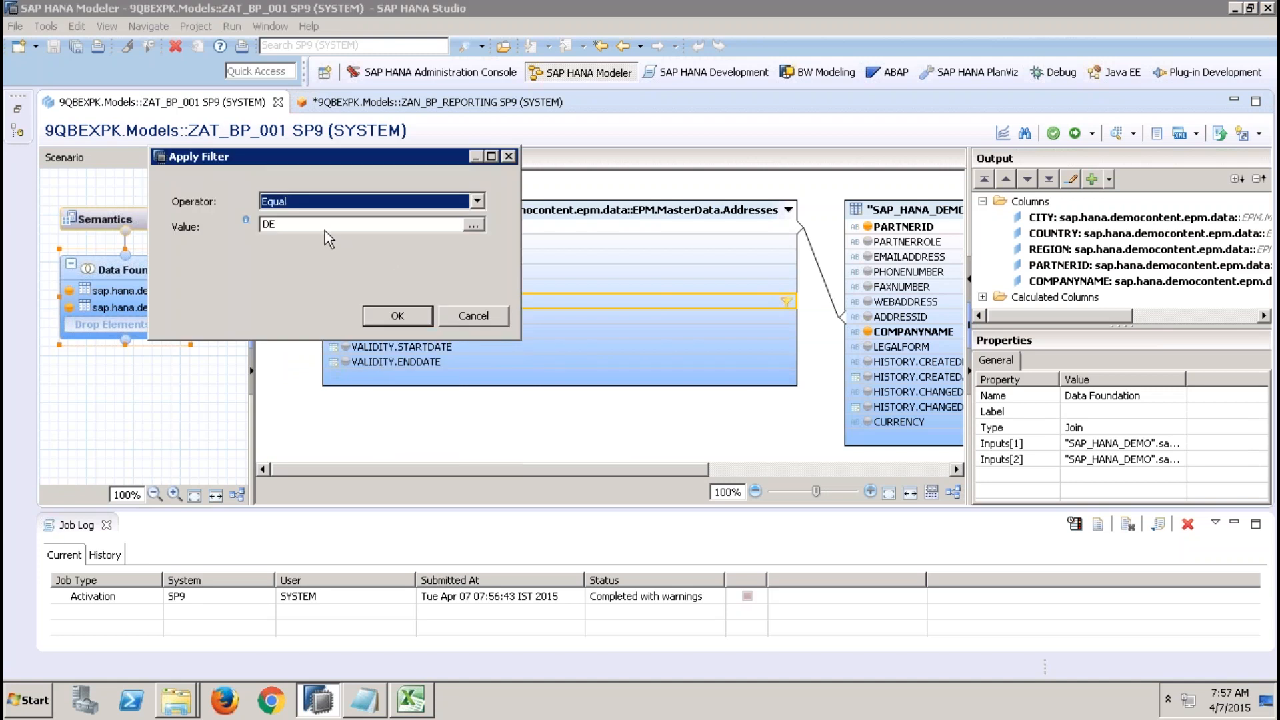
drag(320, 224, 227, 224)
key(BackSpace)
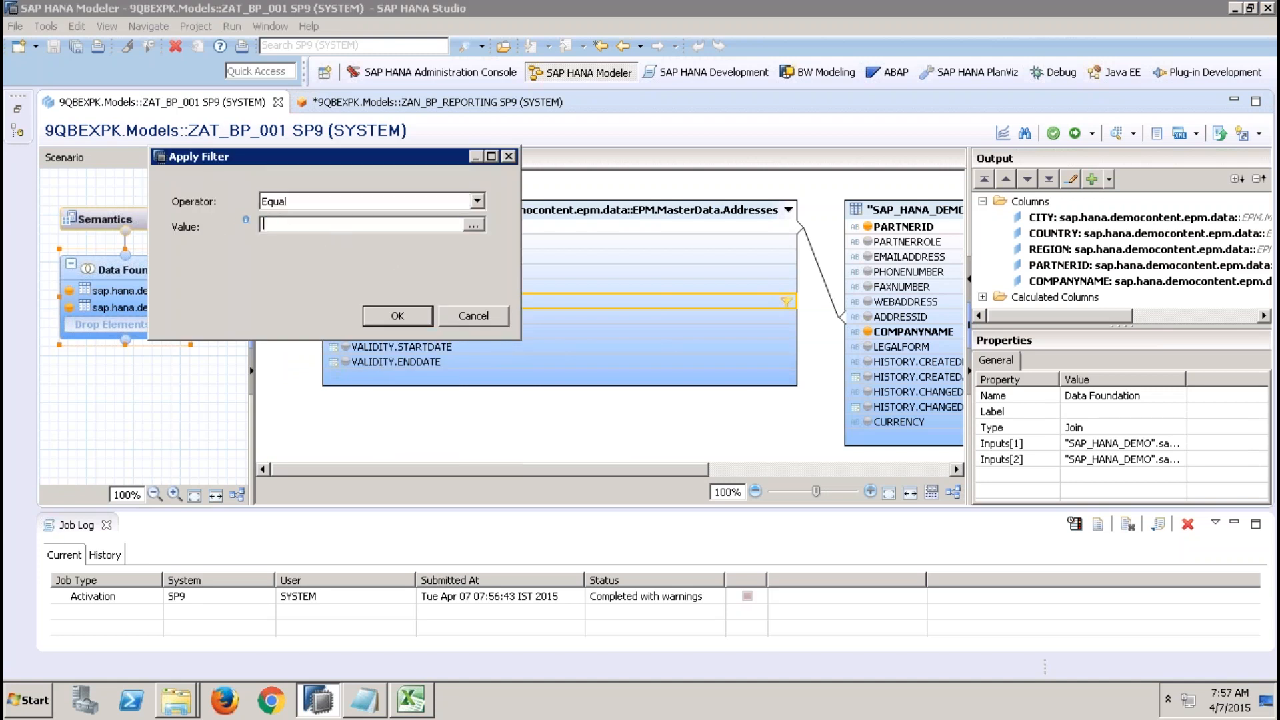
text($i)
text(_reg$)
click(398, 317)
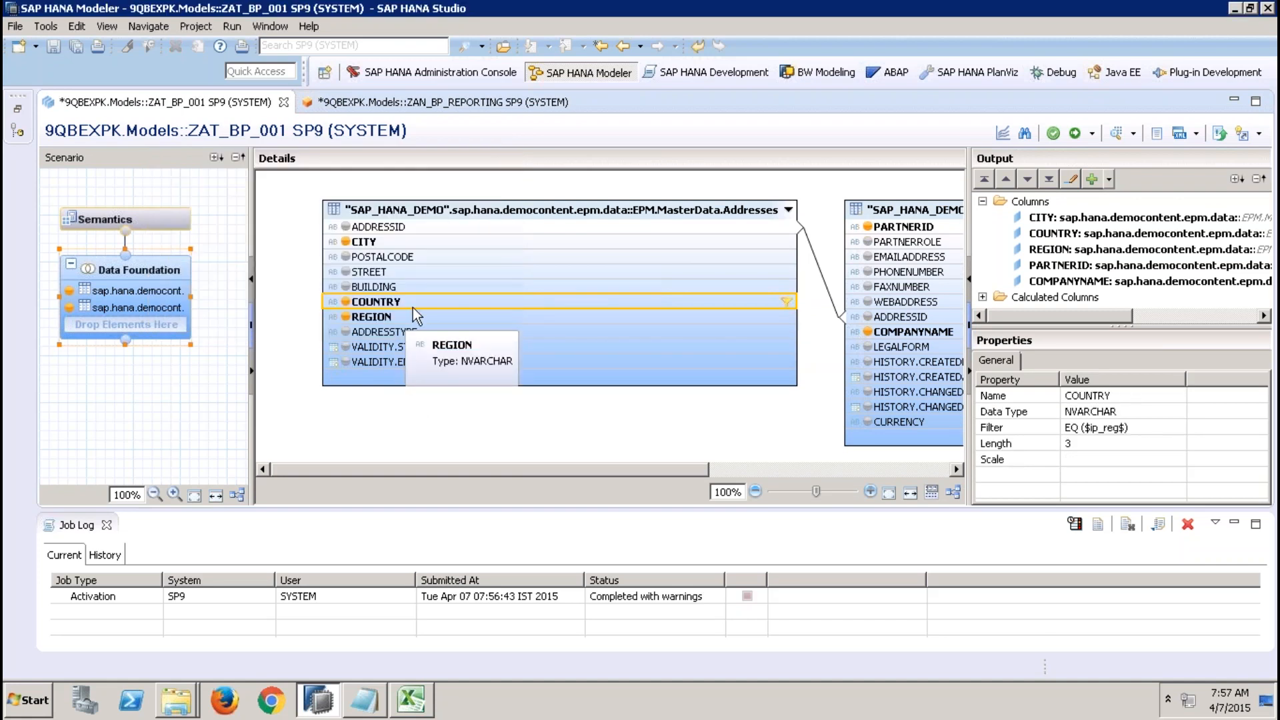
Open ZAN_BP_REPORTING's Semantics and examine its Parameters/Variables list.
click(166, 219)
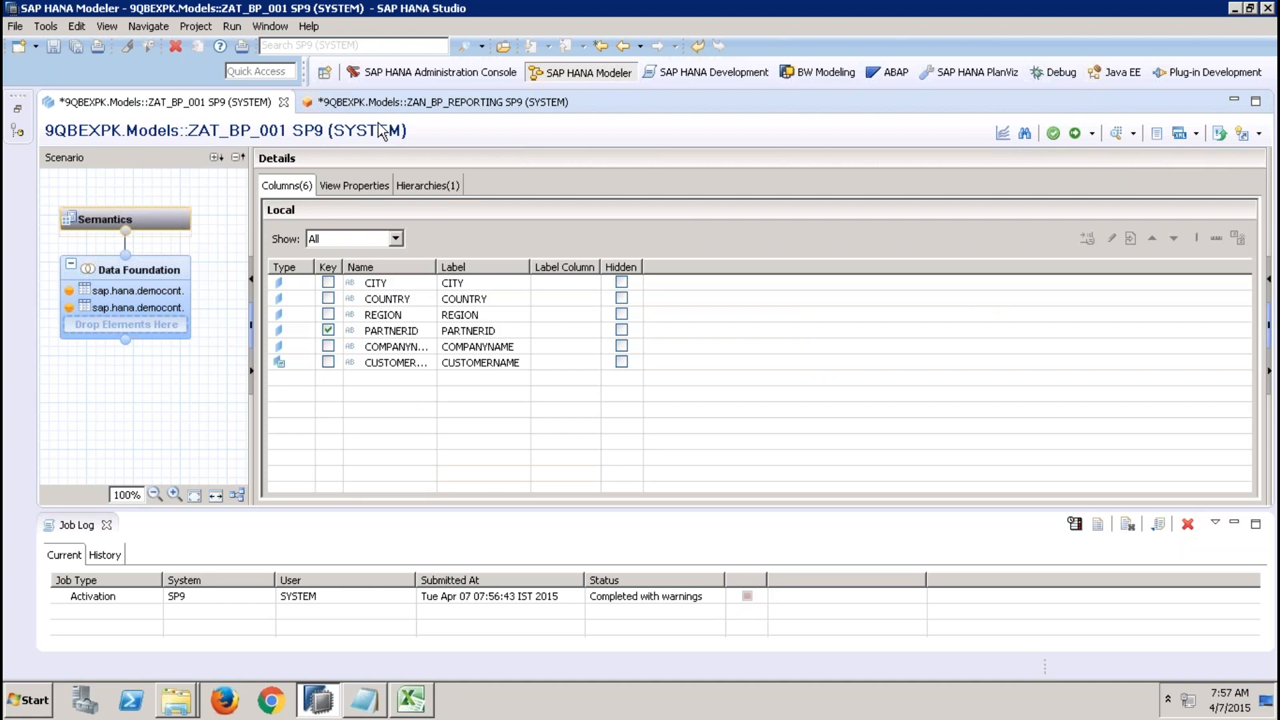
click(430, 104)
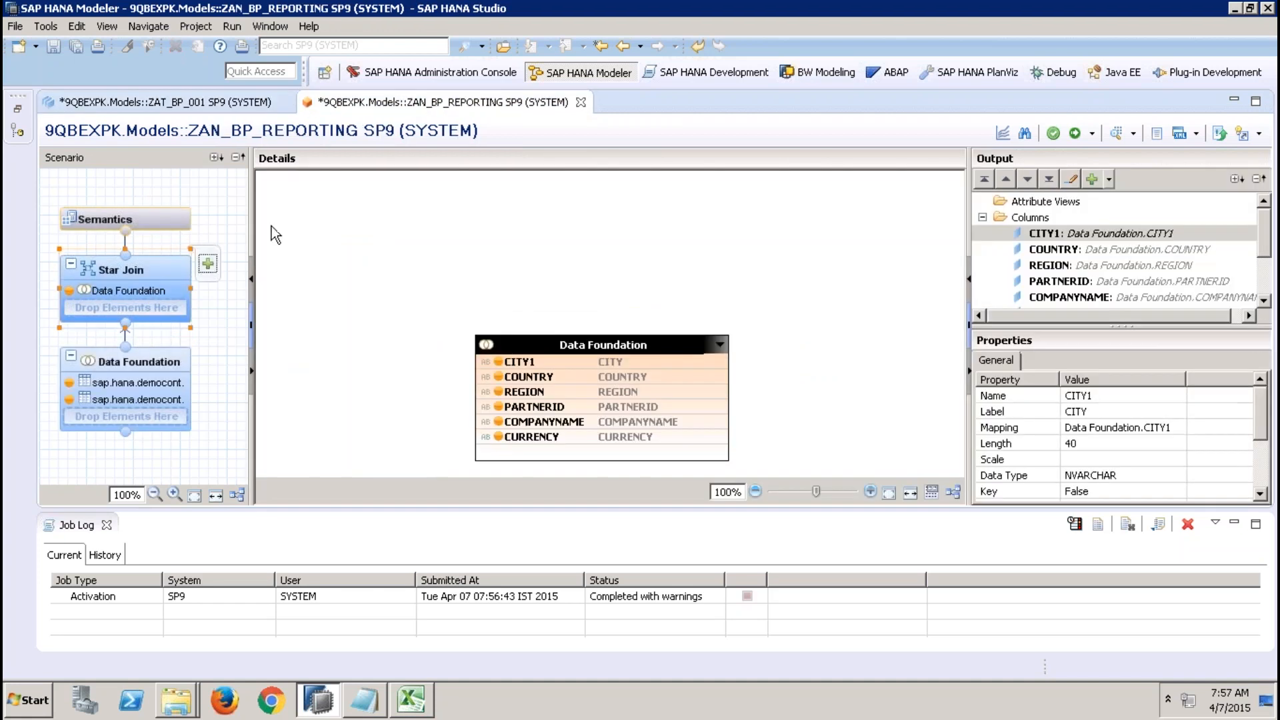
click(182, 221)
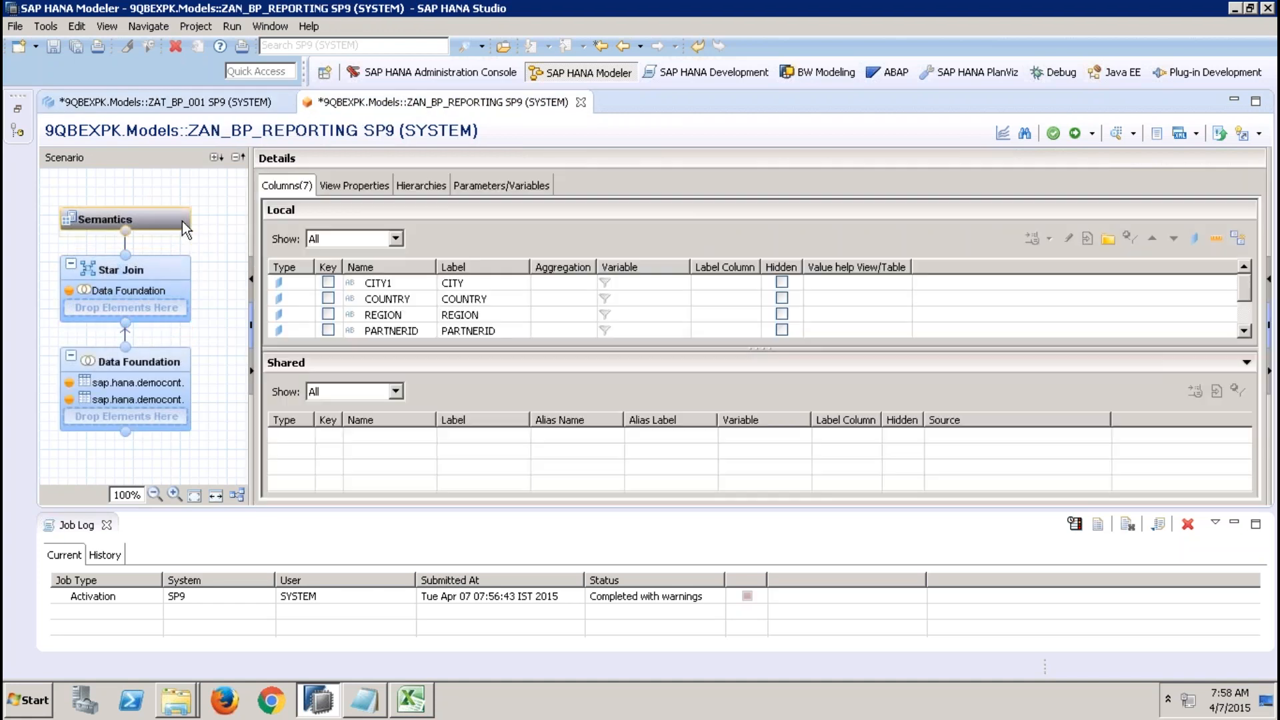
click(503, 186)
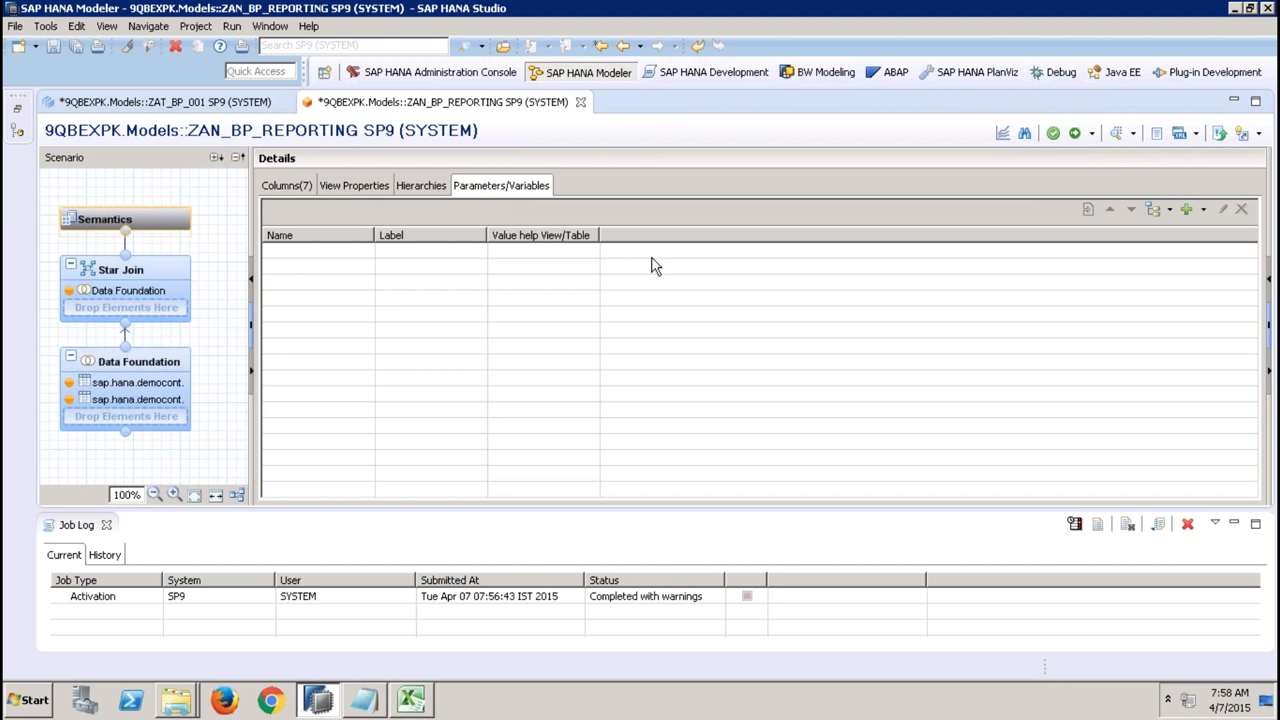
Back in ZAT_BP_001, reopen the COUNTRY filter to examine its input parameter value, then close it.
click(204, 102)
click(170, 269)
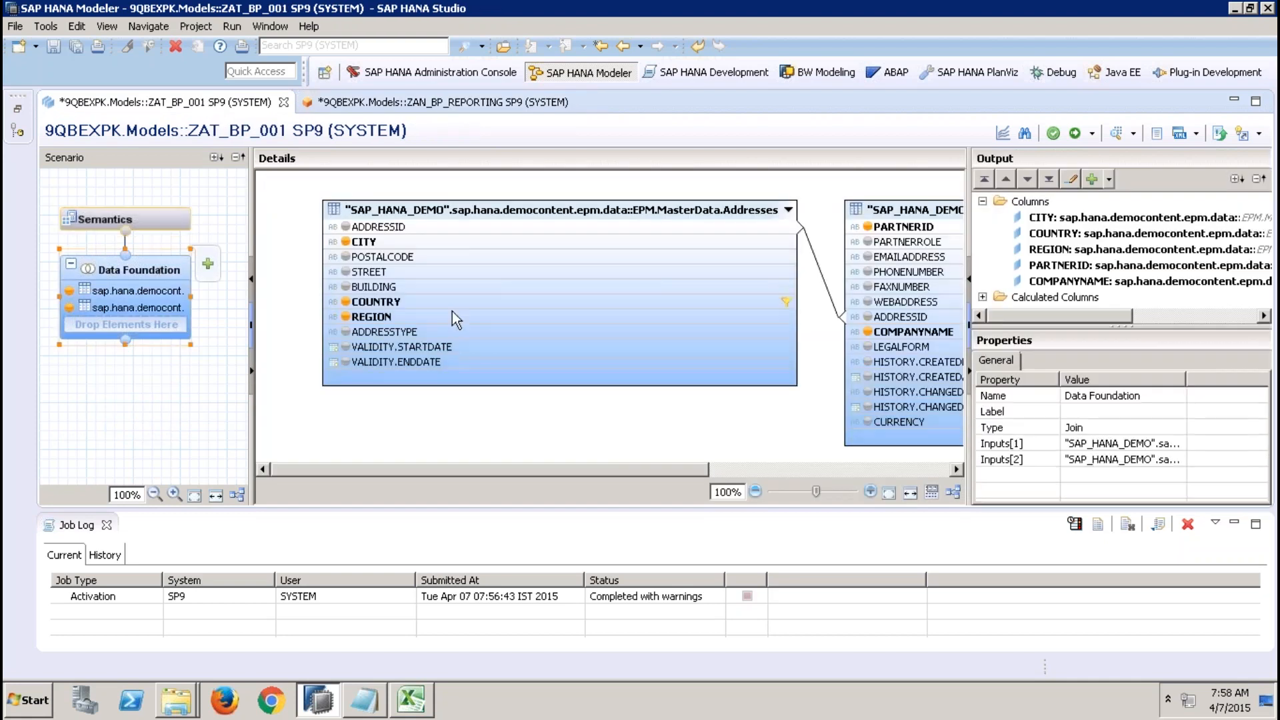
right_click(508, 303)
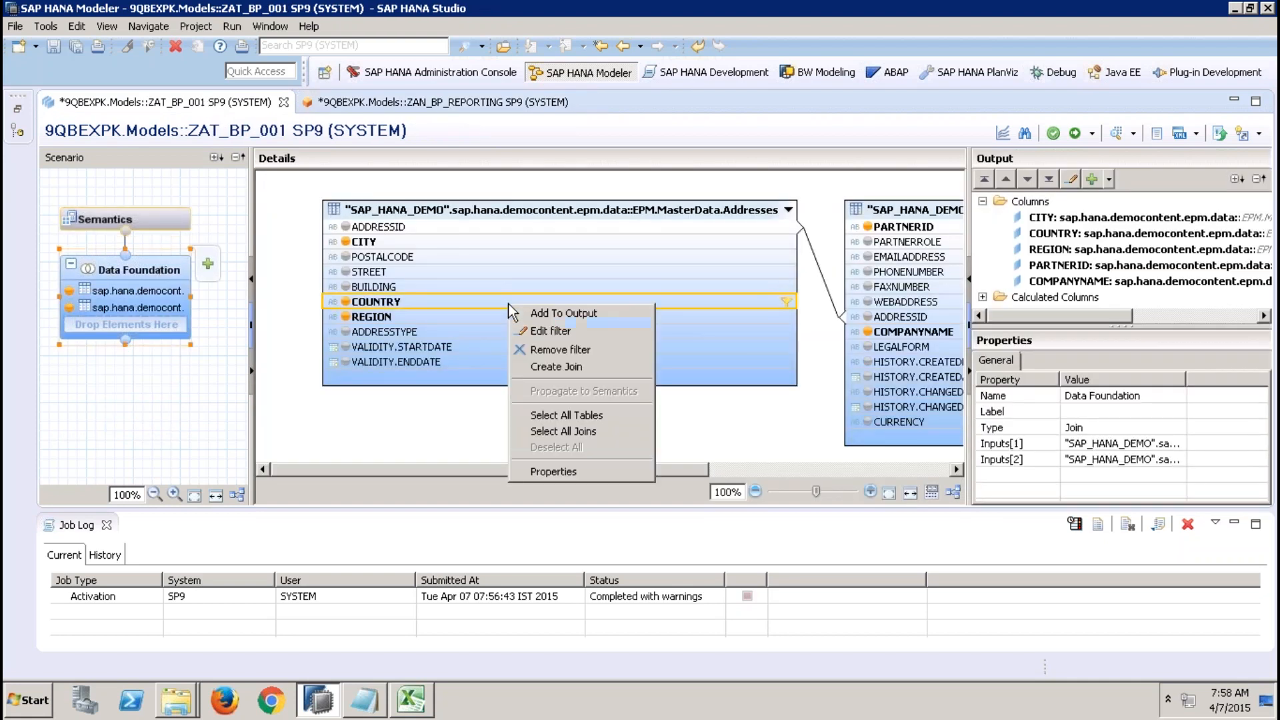
click(560, 332)
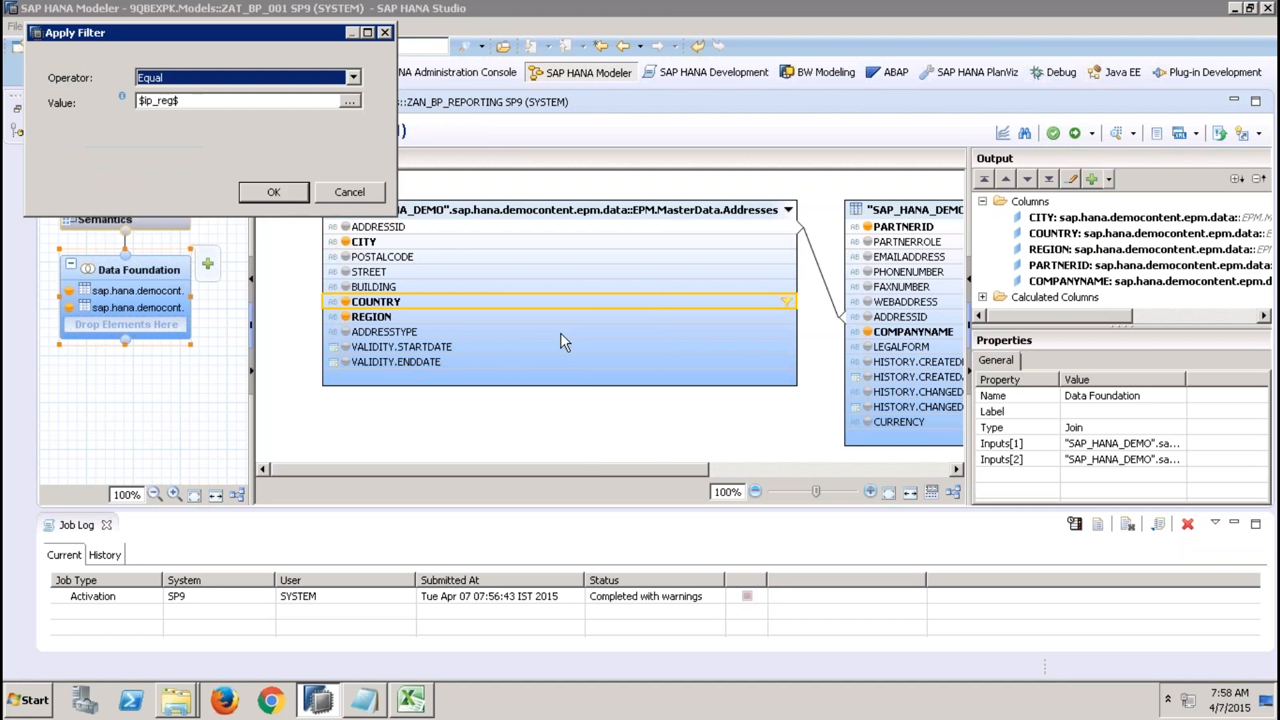
drag(221, 102, 124, 99)
mouse_move(122, 96)
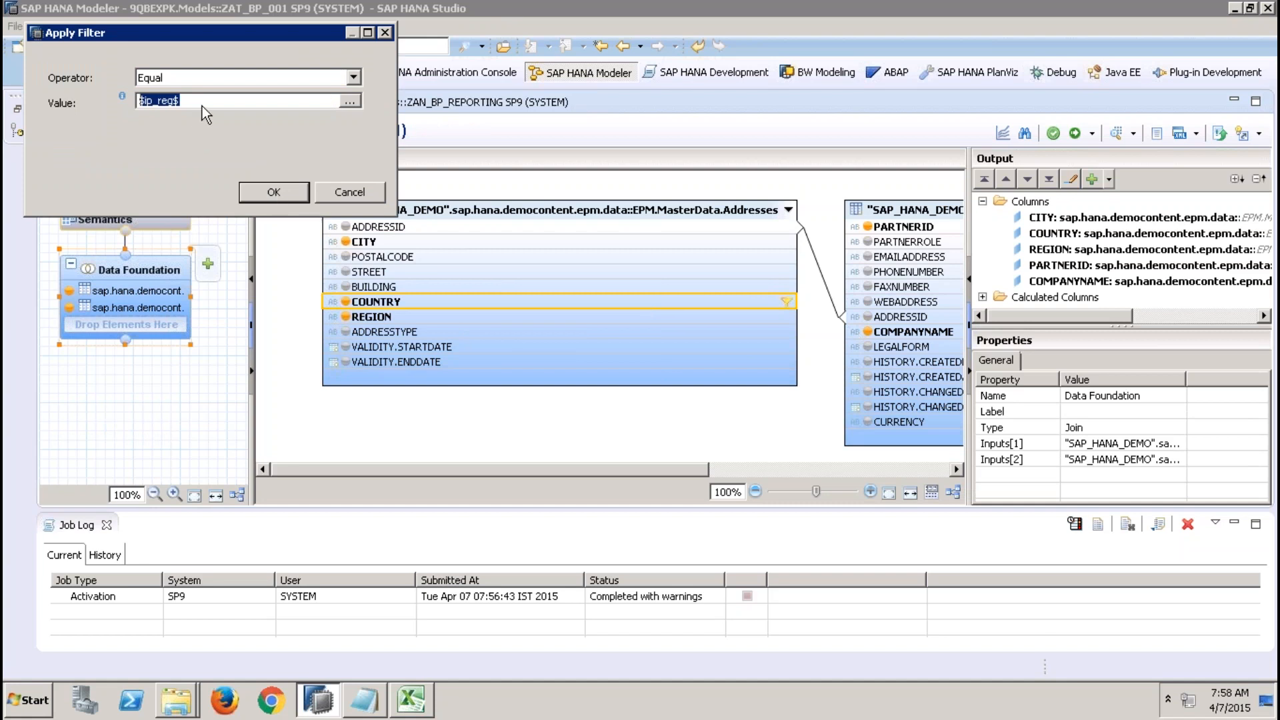
drag(201, 102, 132, 98)
click(274, 191)
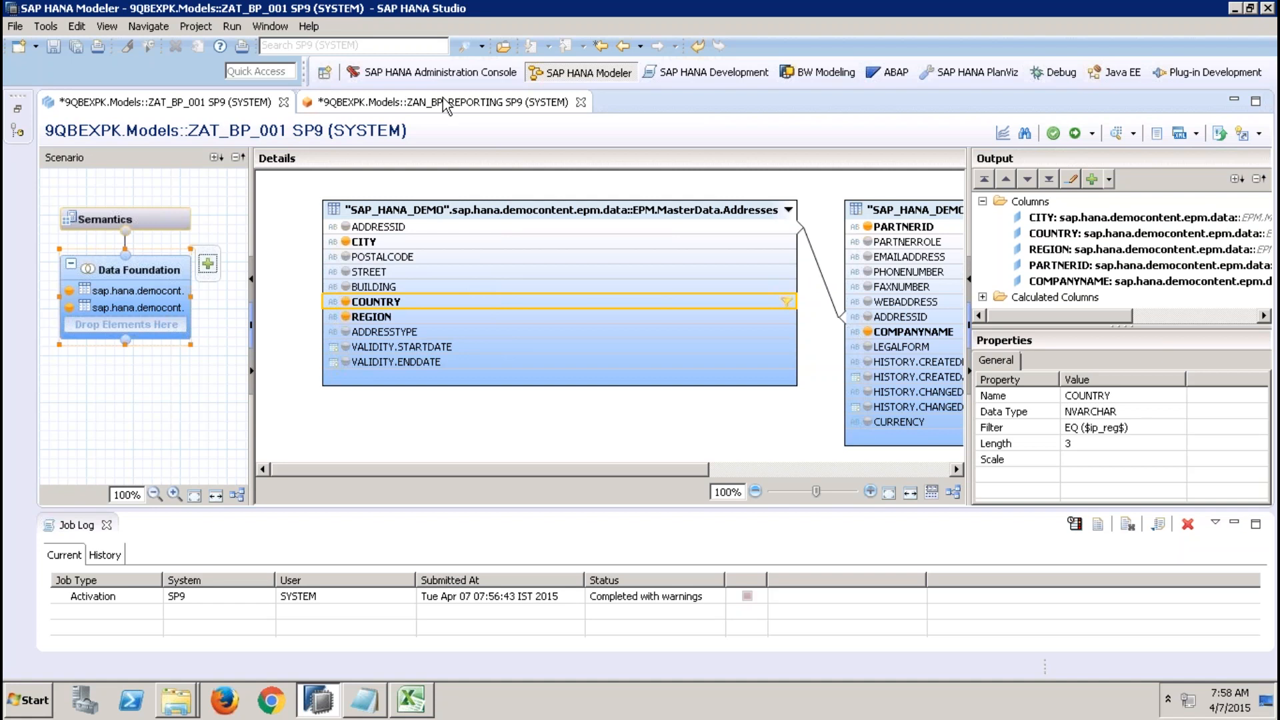
Consult the attribute view steps on the slides, then reopen the COUNTRY filter dialog and close it with OK.
mouse_move(870, 8)
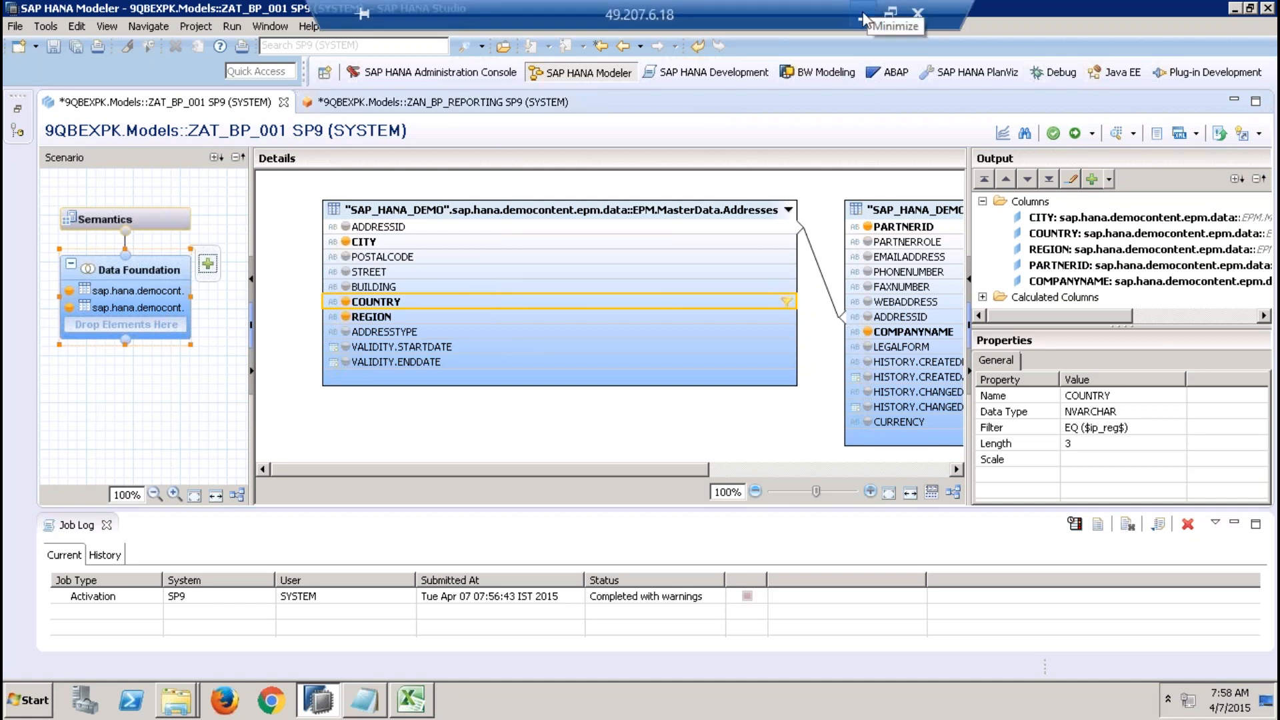
click(864, 14)
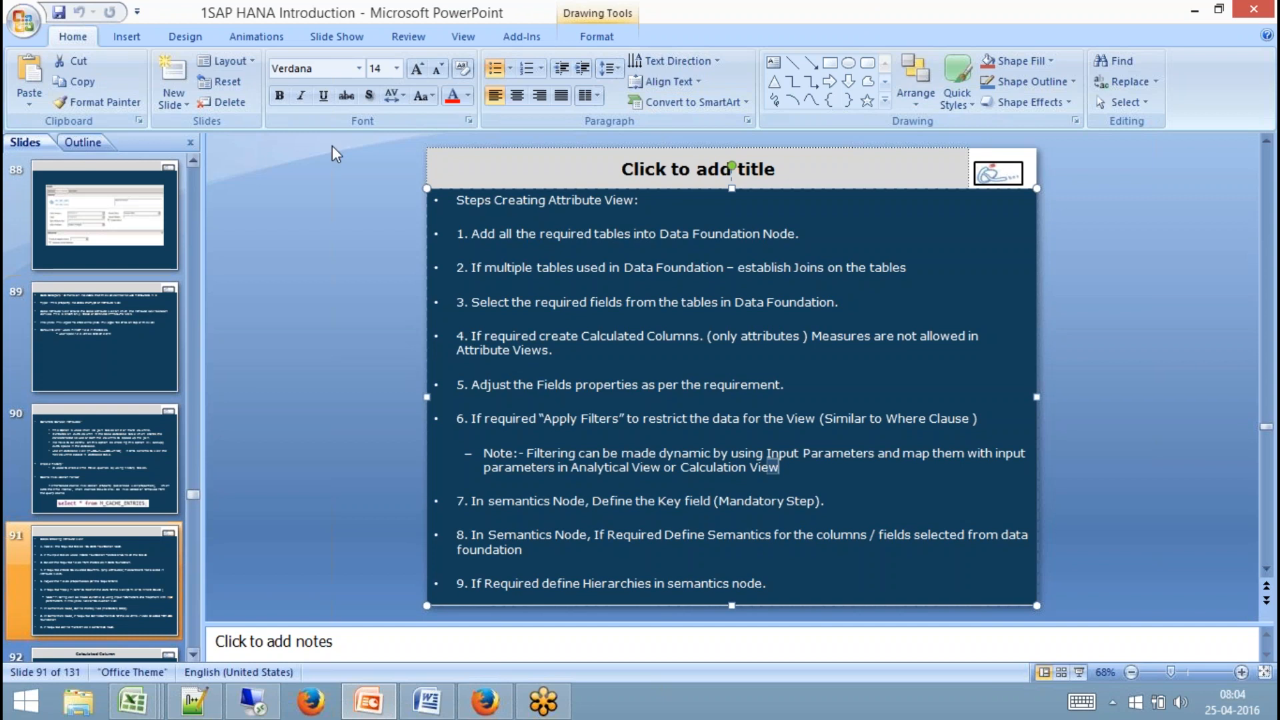
click(253, 700)
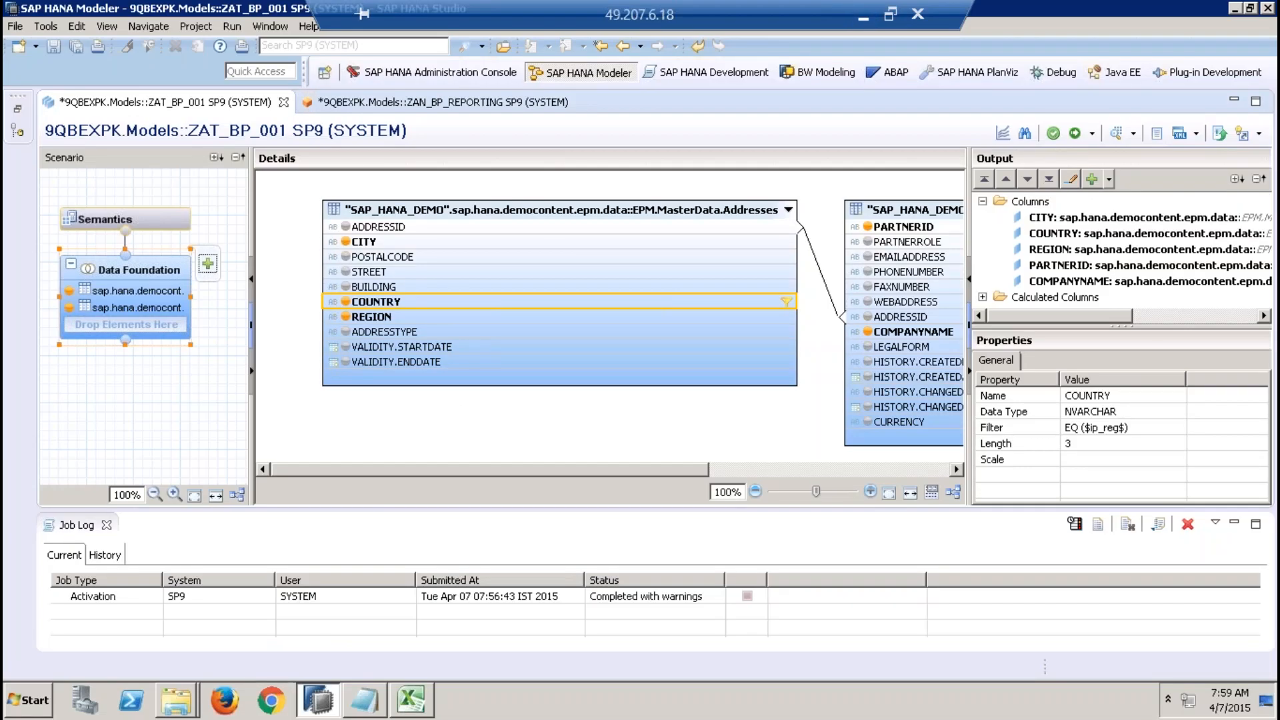
right_click(442, 302)
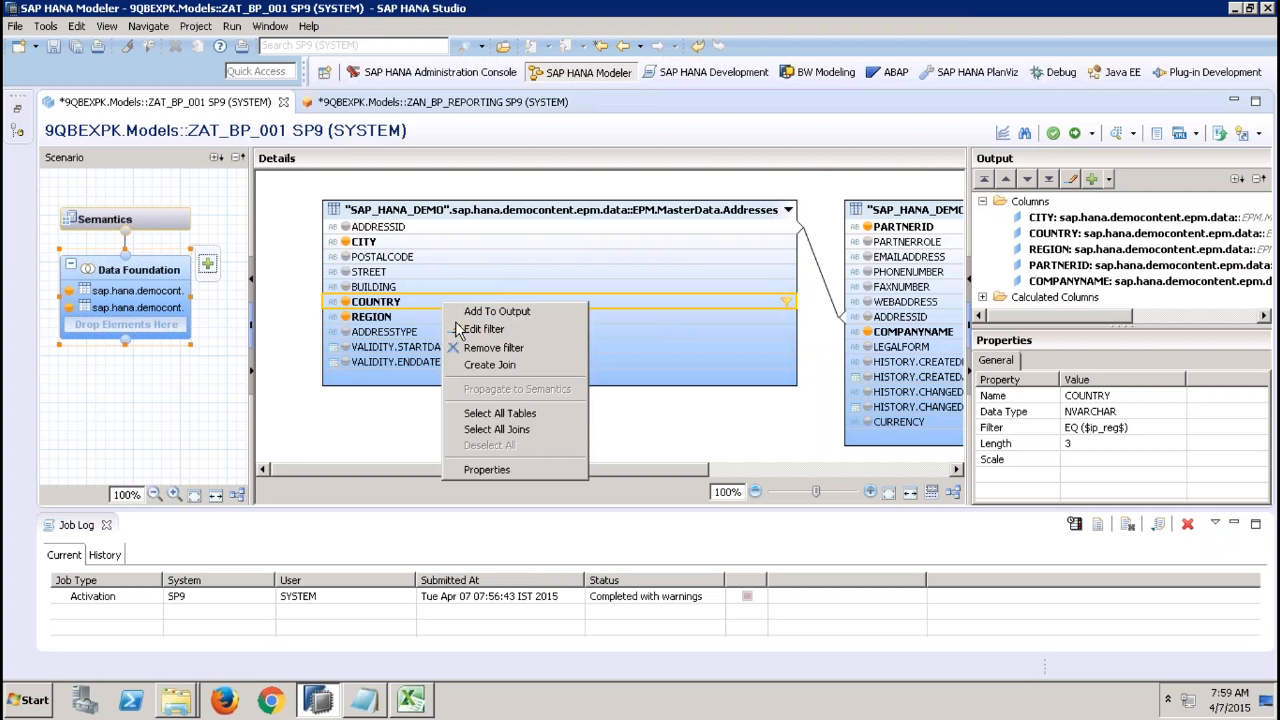
click(486, 333)
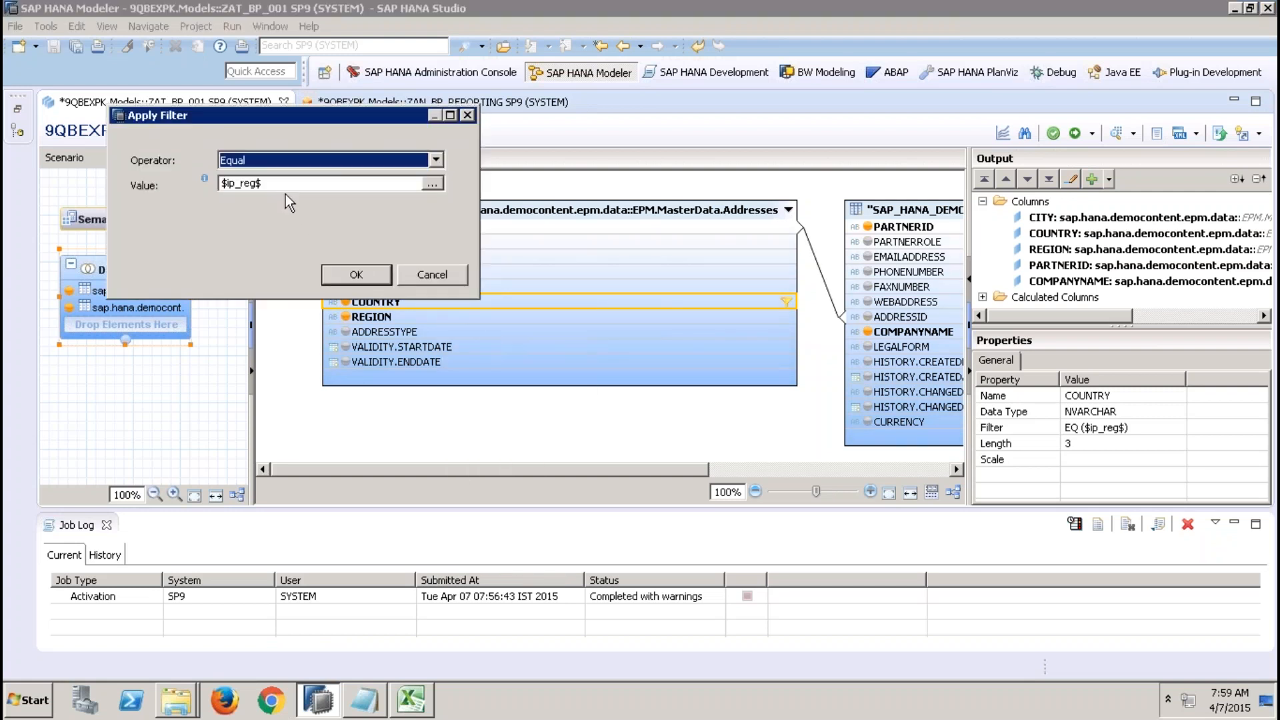
key(Tab)
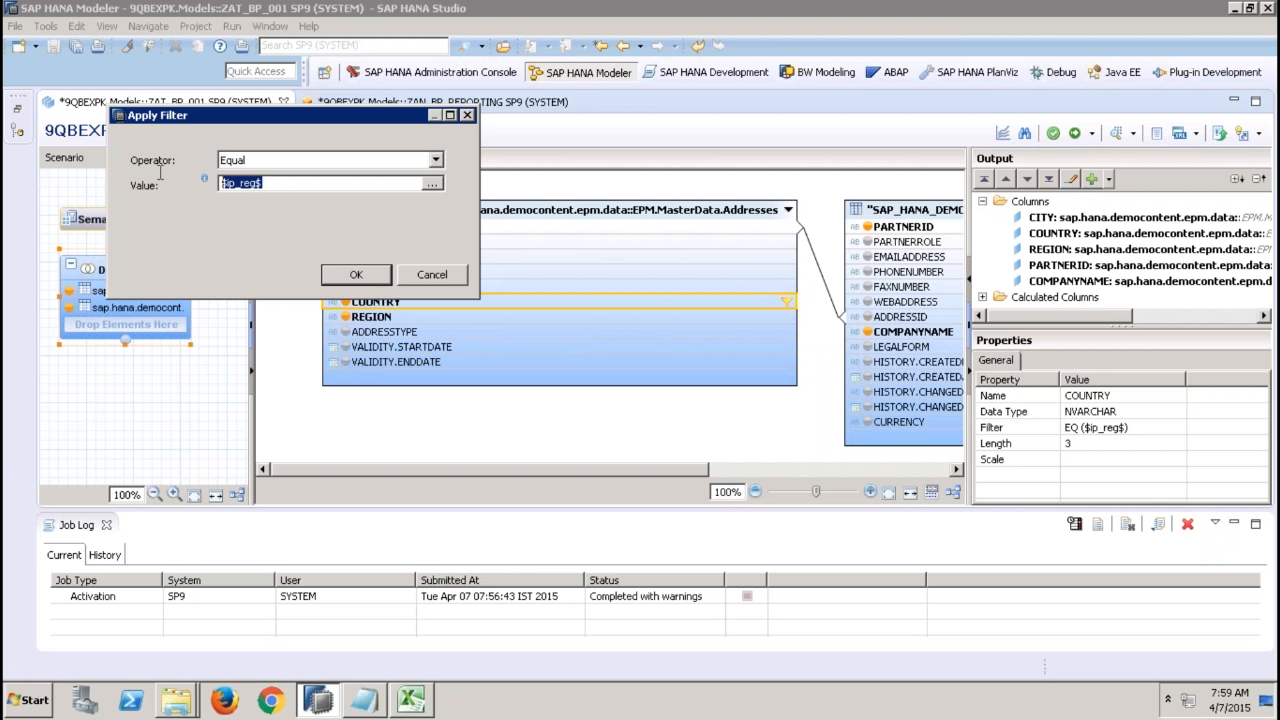
click(358, 275)
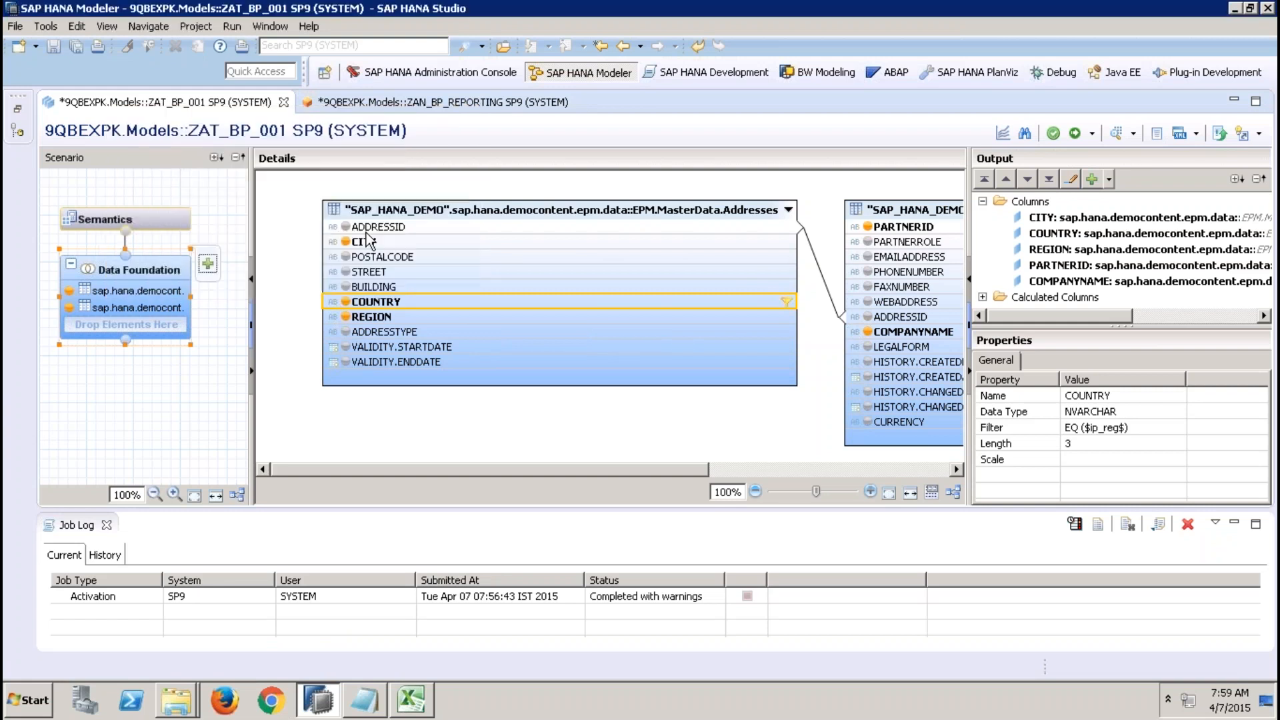
click(384, 103)
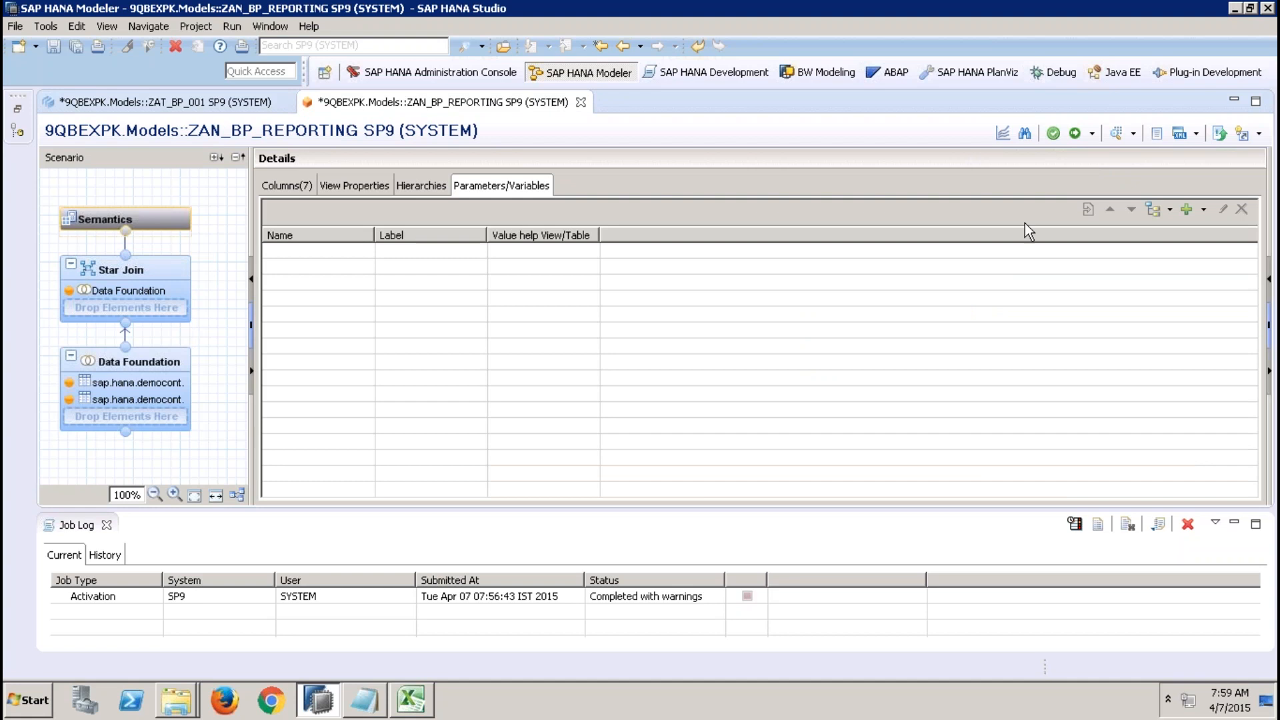
click(1205, 209)
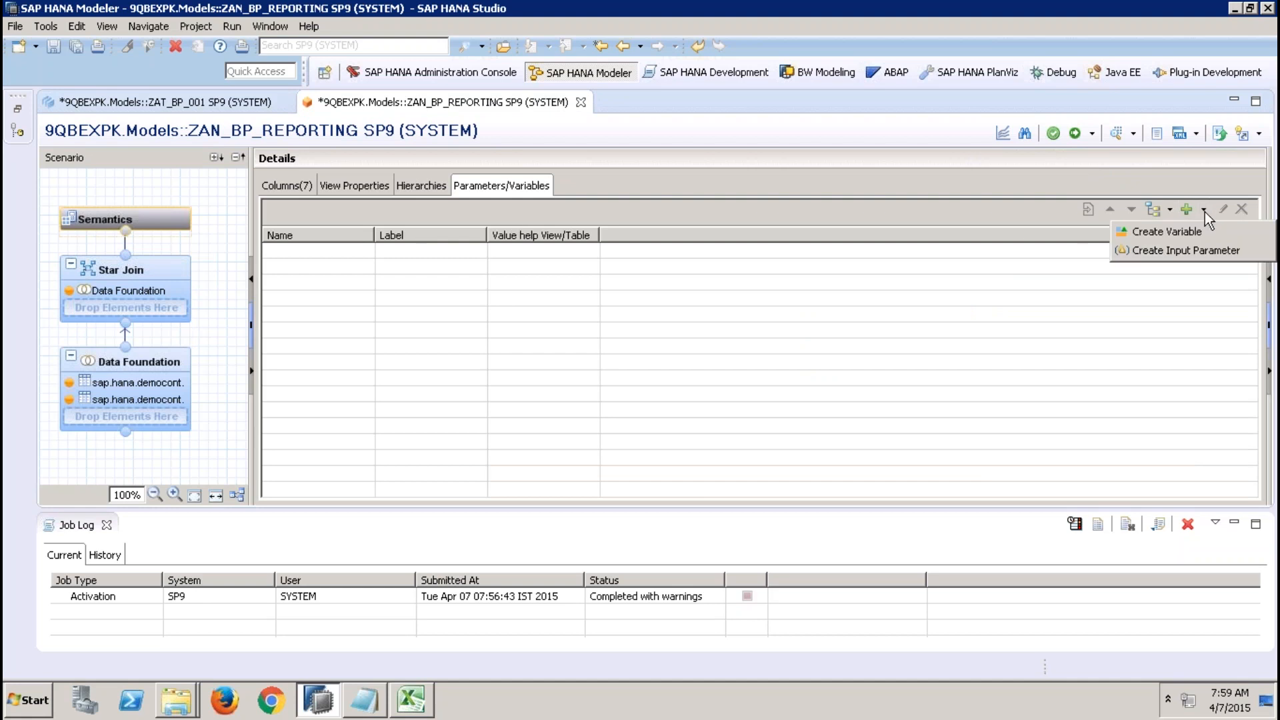
click(1177, 252)
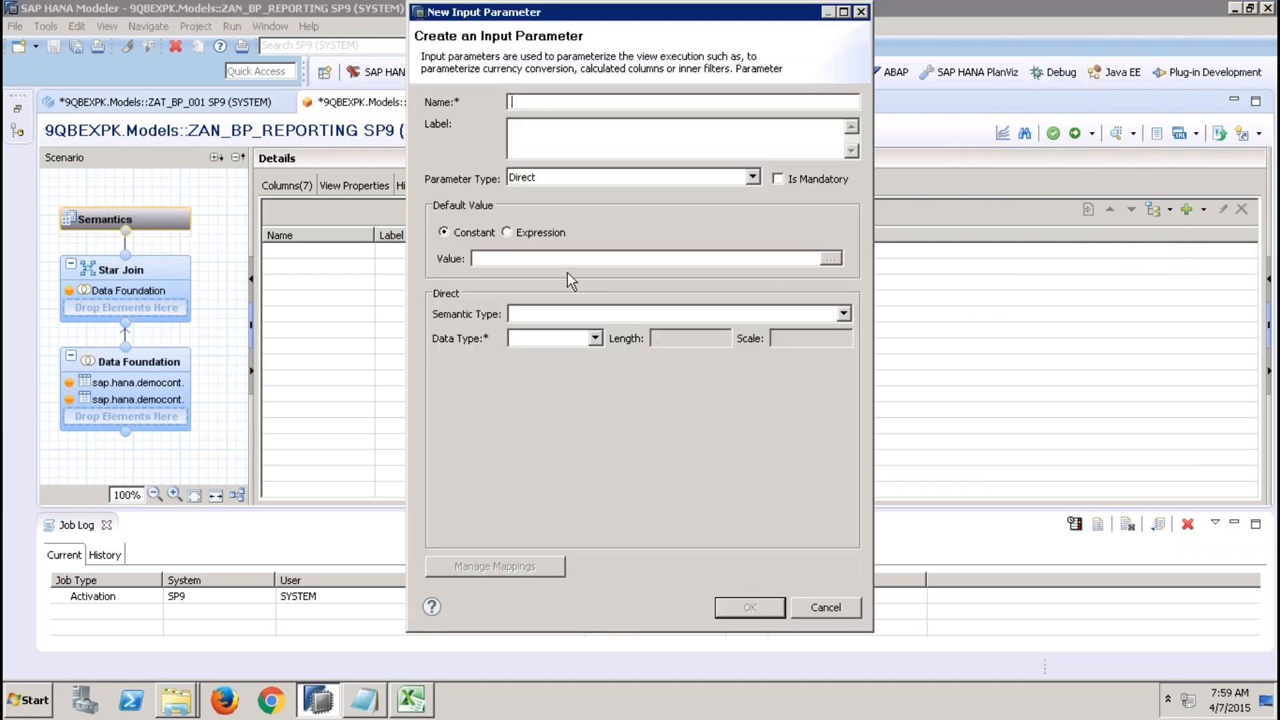
text(ip_reg)
click(805, 609)
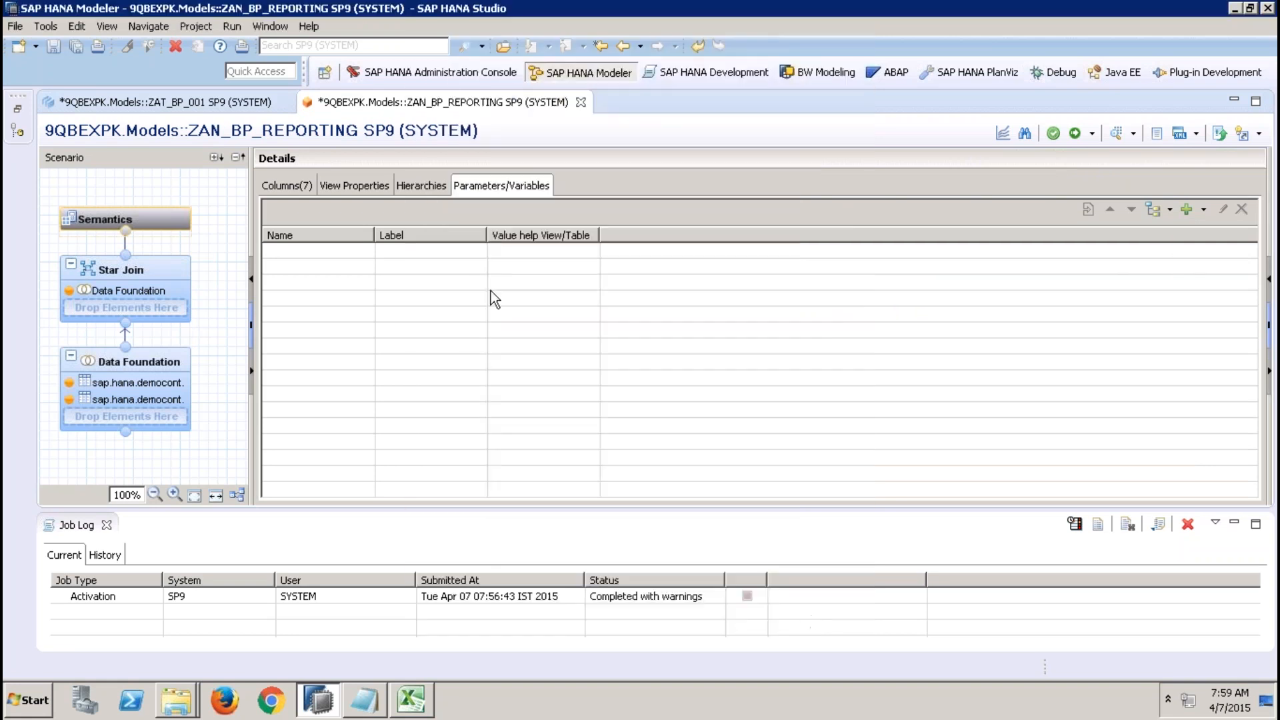
Review the slide note on dynamic filtering with input parameters, highlighting it and viewing it as a slide show.
click(240, 105)
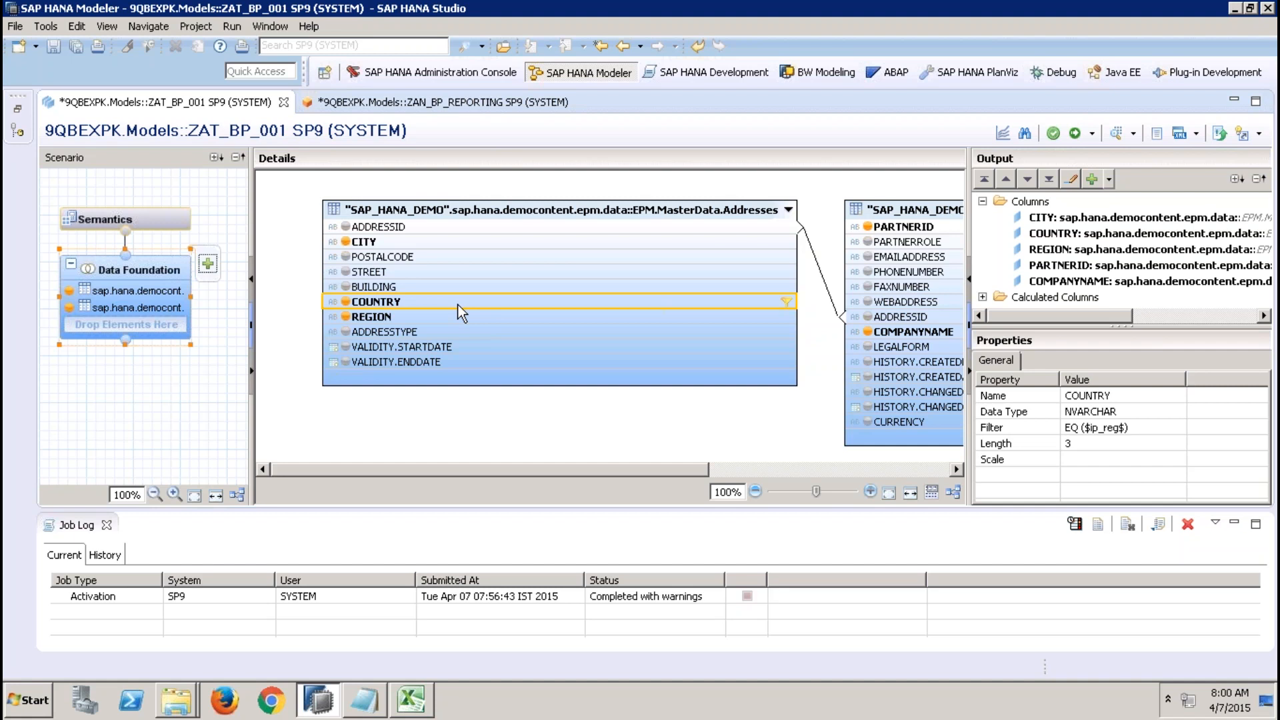
mouse_move(853, 4)
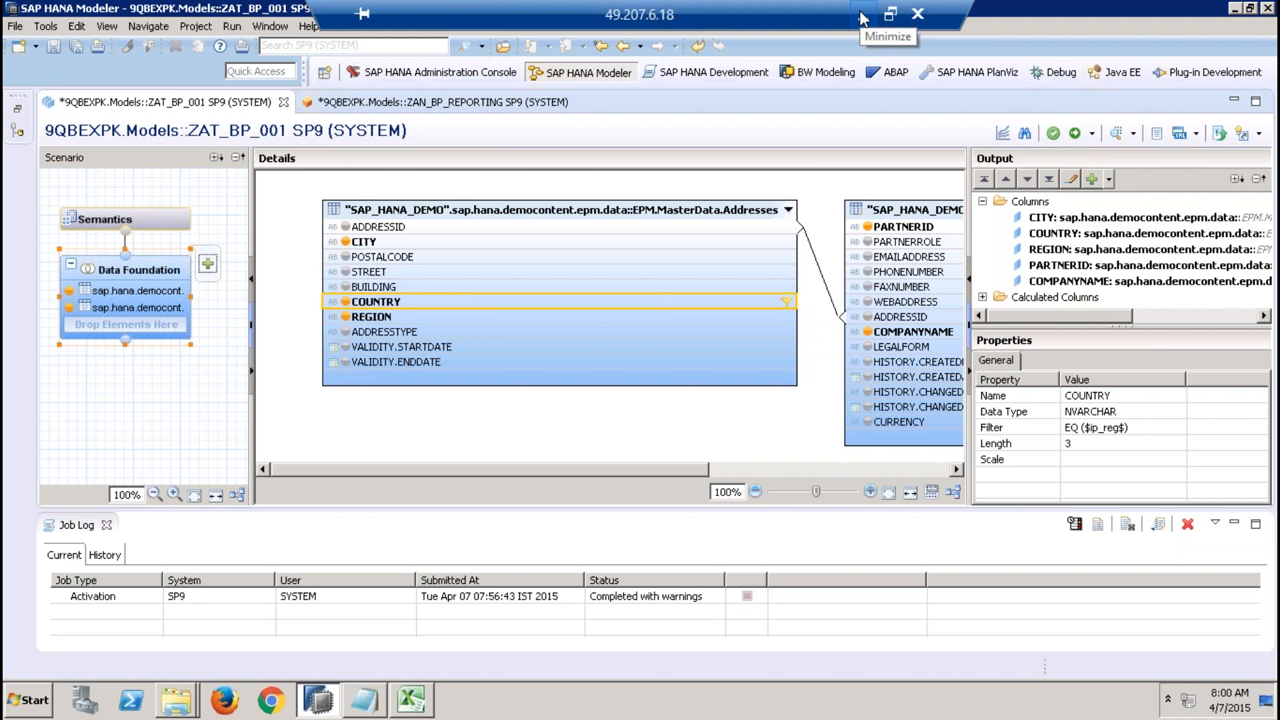
click(860, 12)
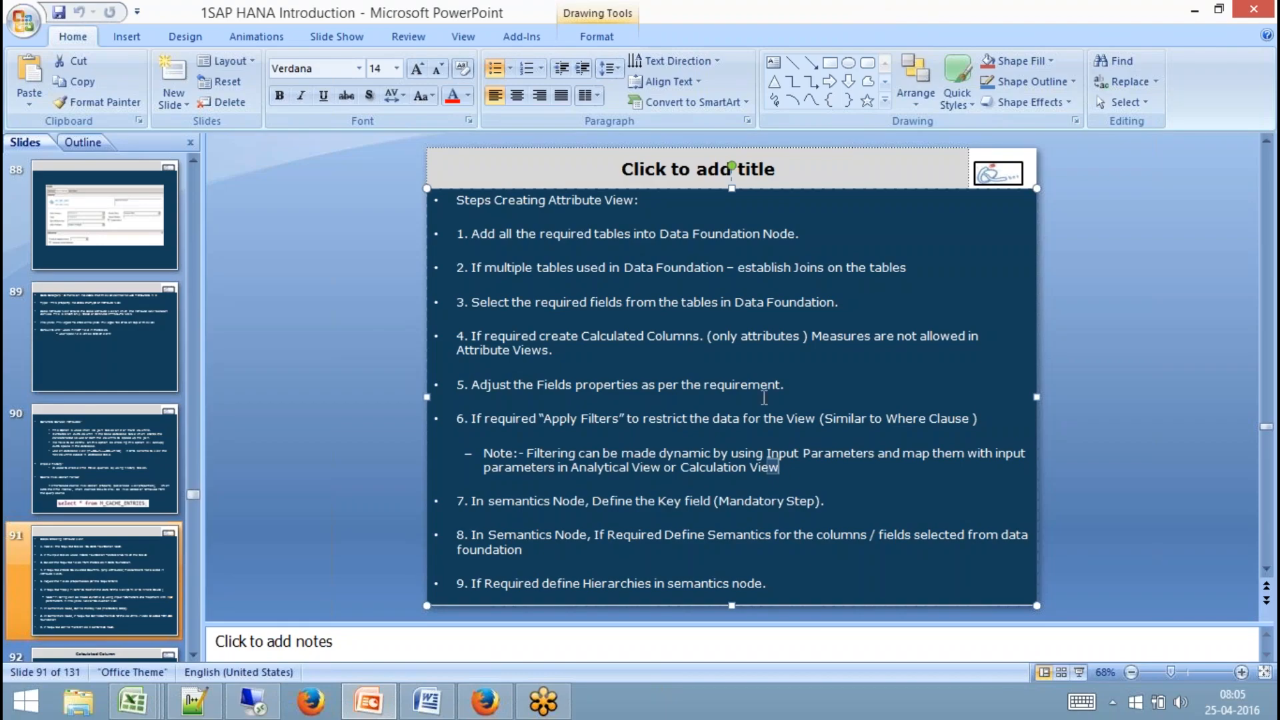
click(774, 462)
drag(774, 462, 501, 468)
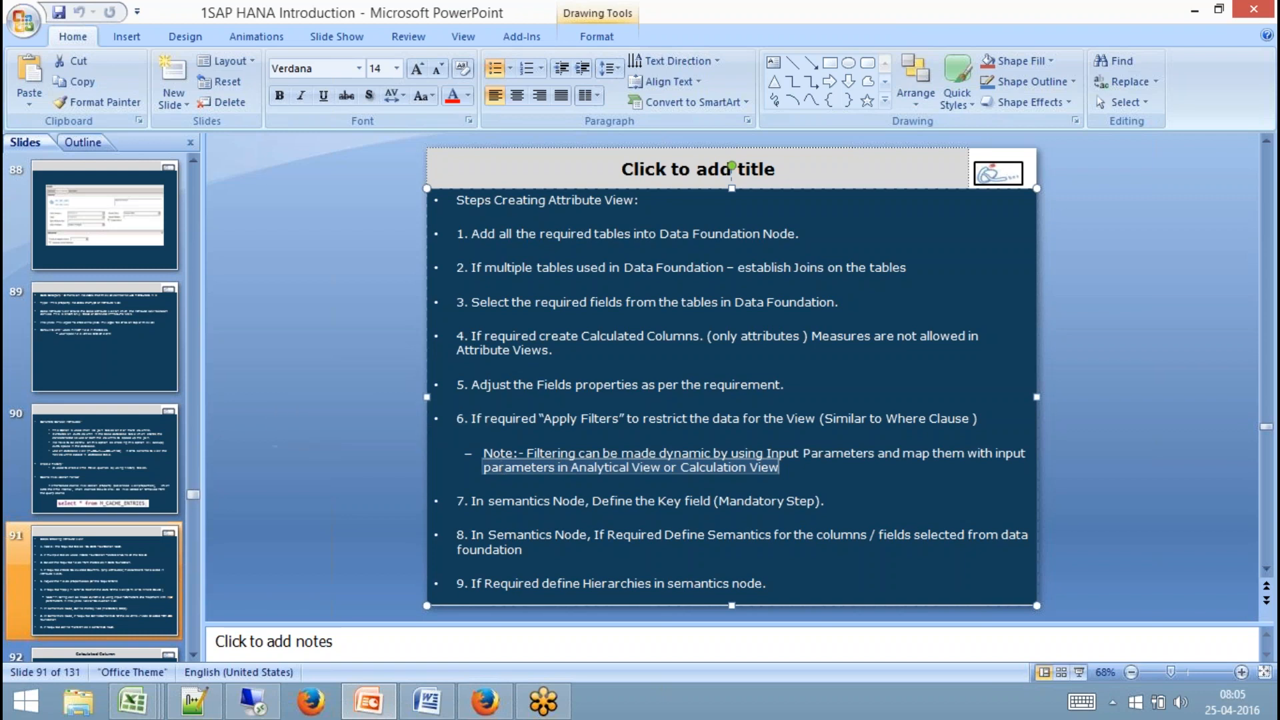
click(1077, 672)
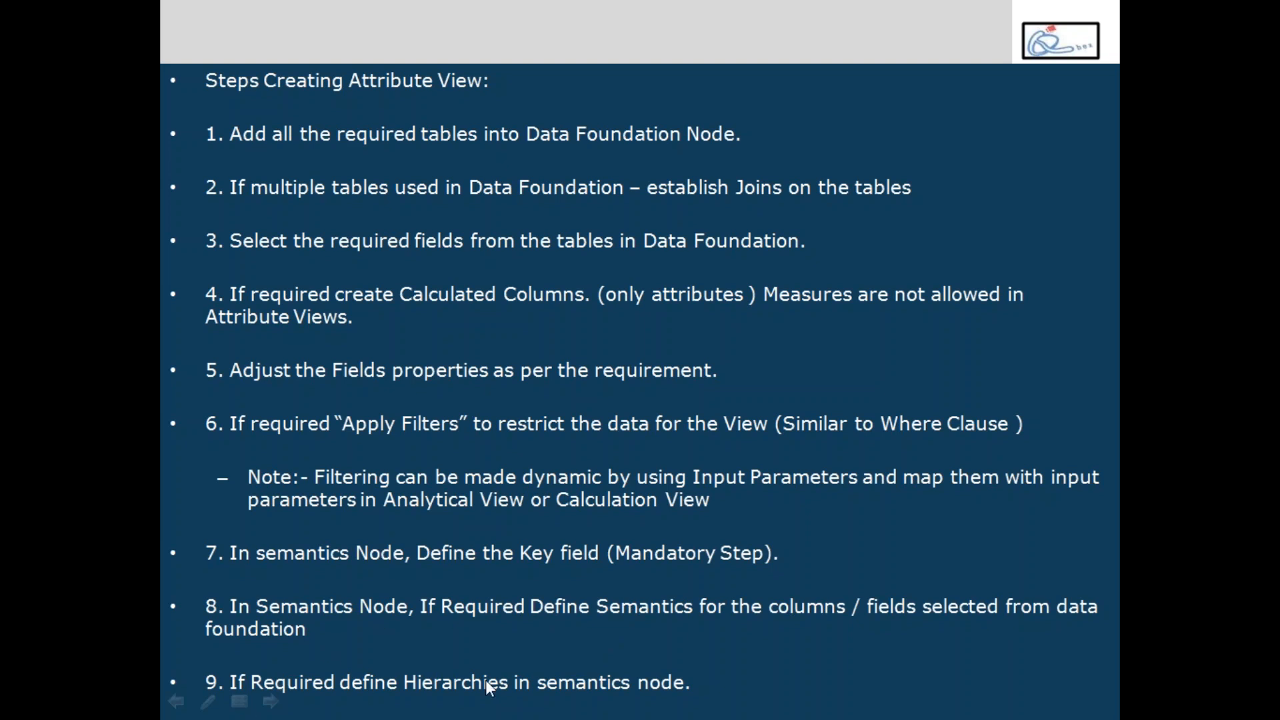
key(Escape)
Close ZAT_BP_001 saving its changes, and close ZAN_BP_REPORTING without saving.
mouse_move(208, 697)
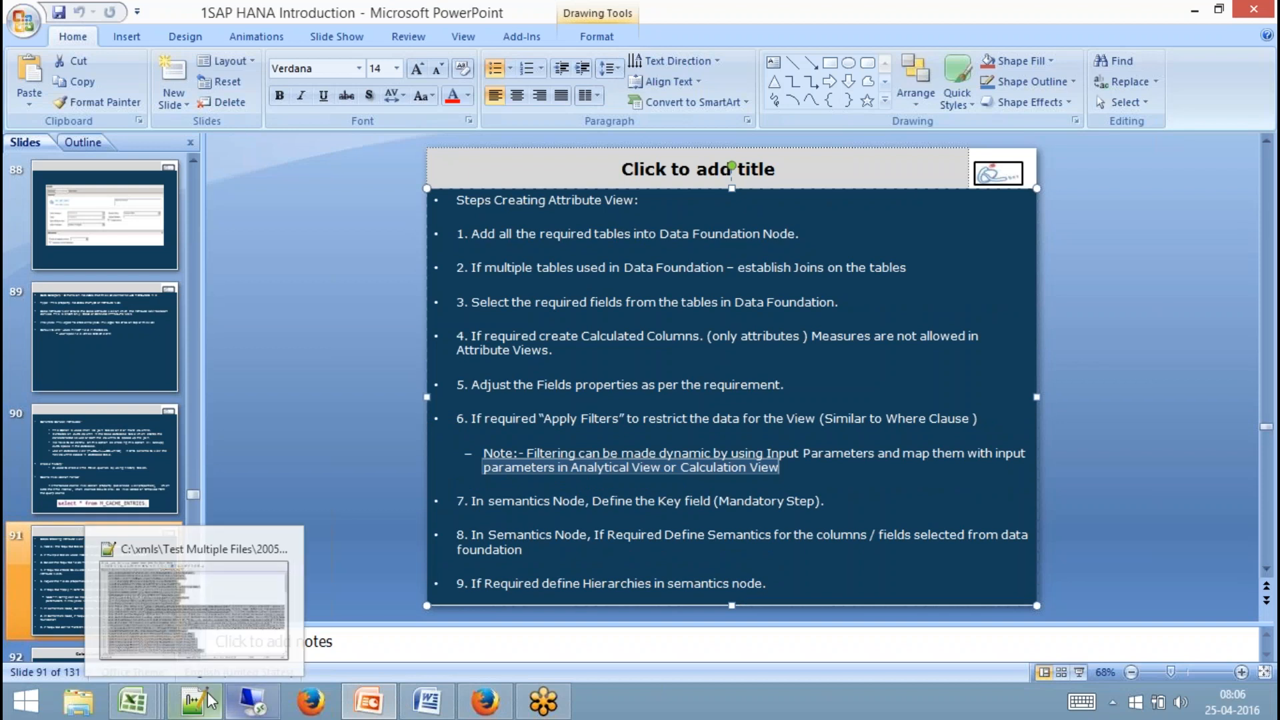
click(252, 699)
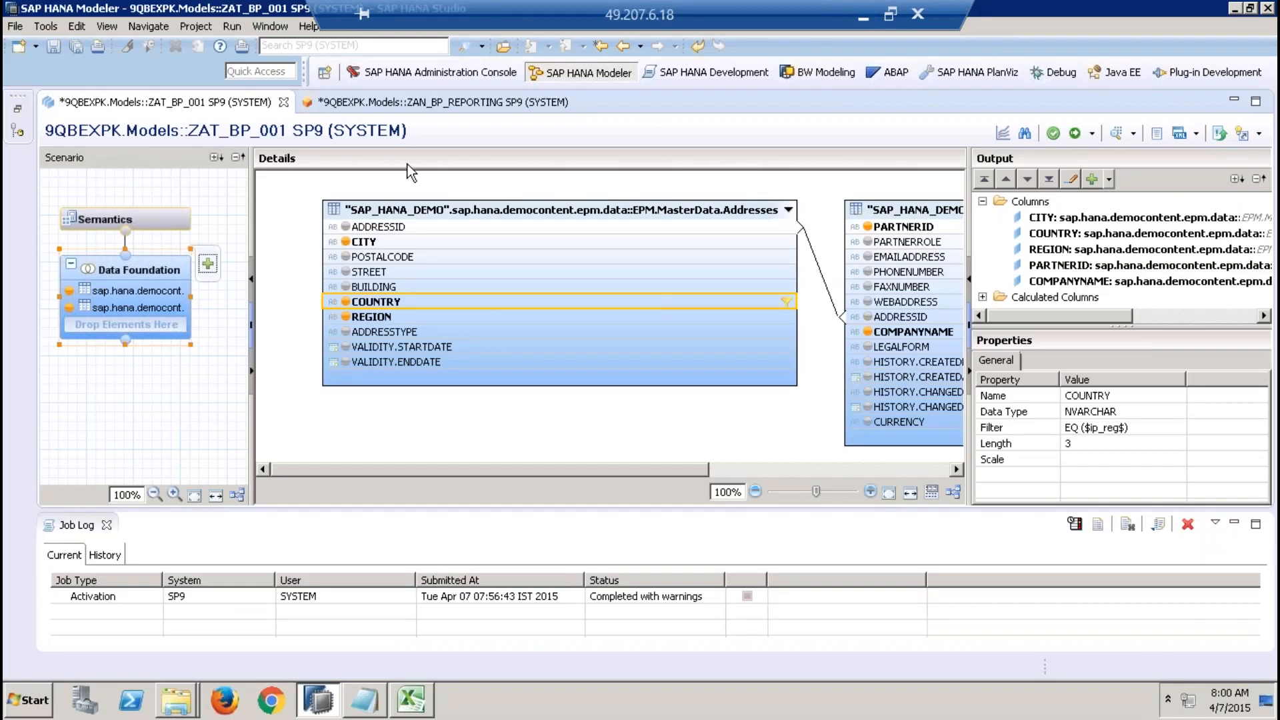
click(286, 106)
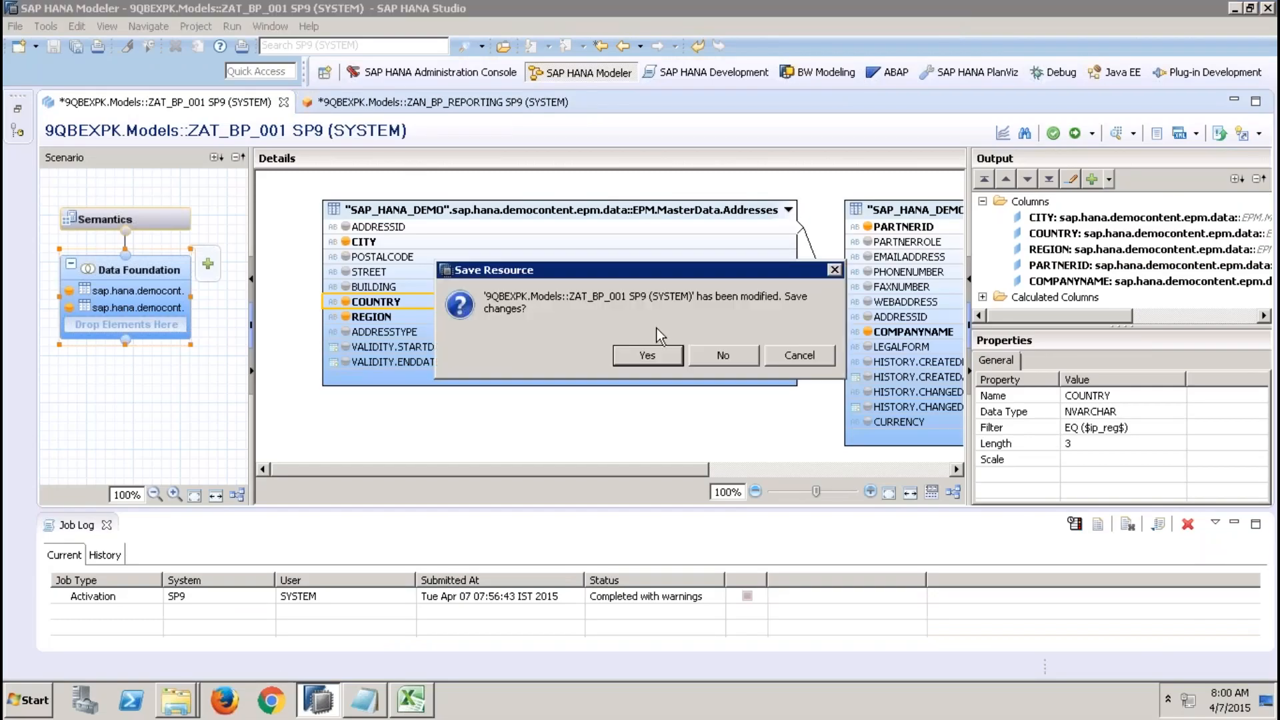
click(700, 354)
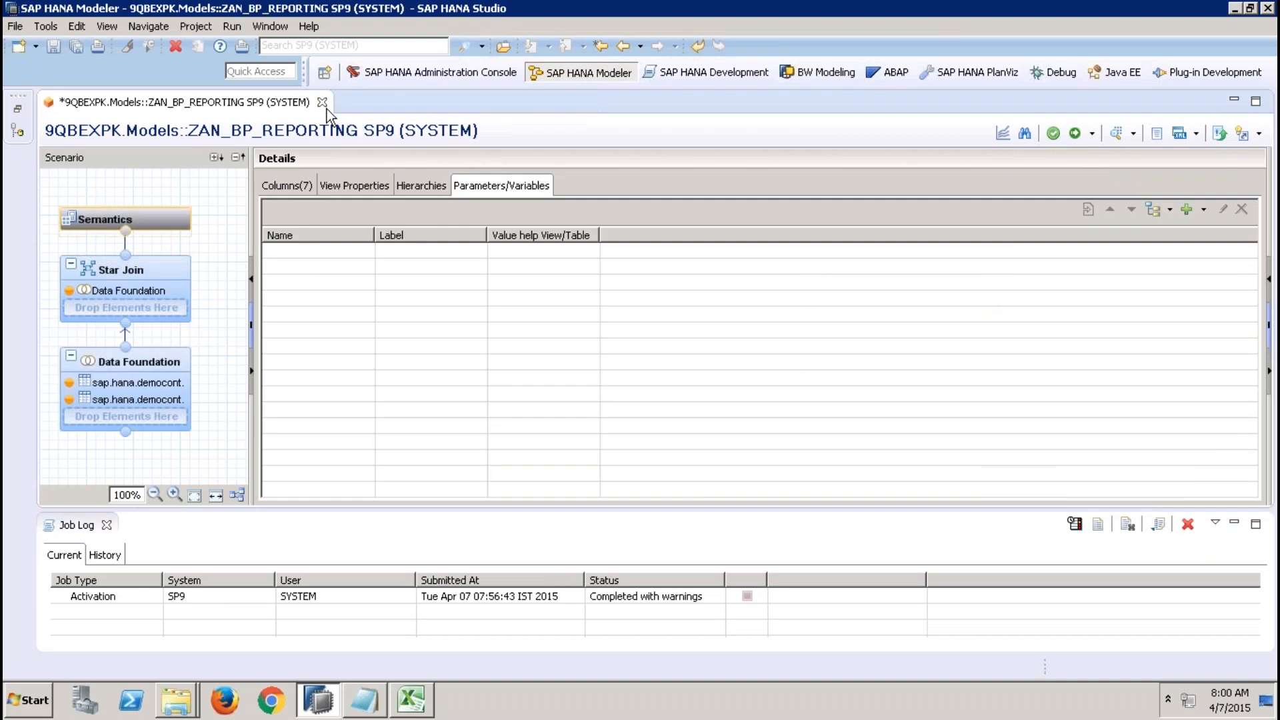
click(322, 102)
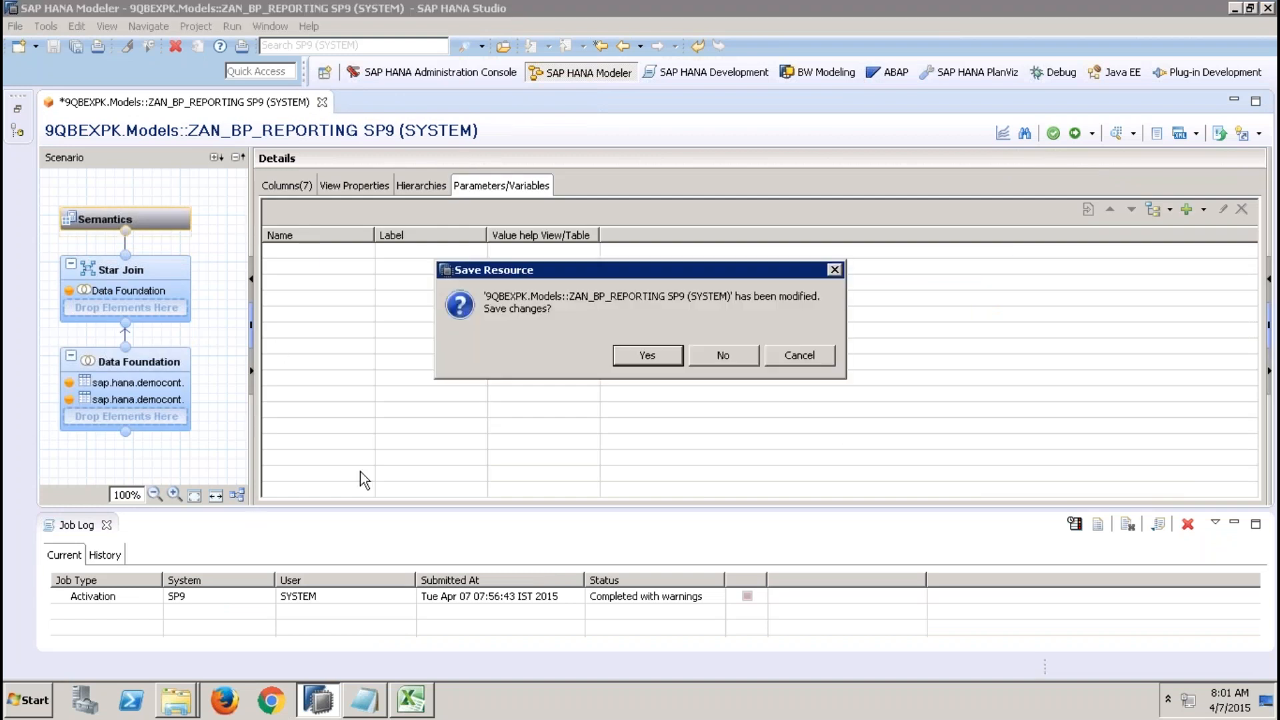
click(722, 355)
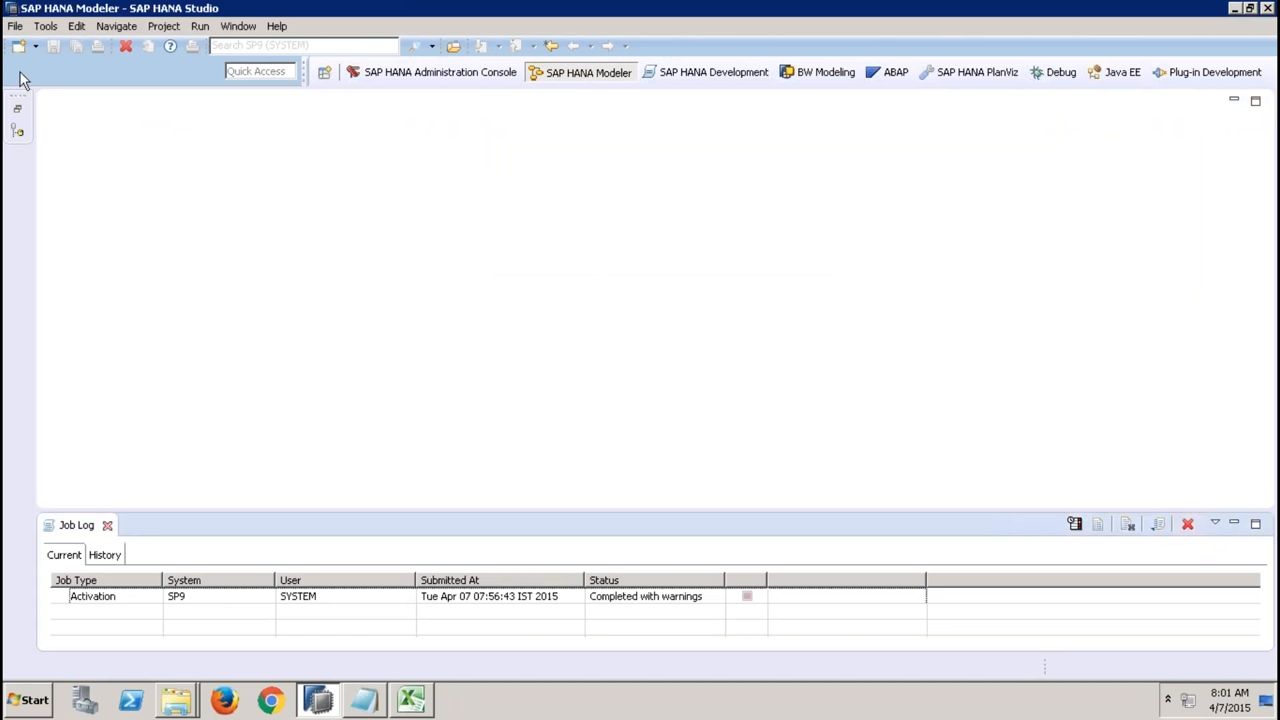
Open the Systems view and open the analytic view ZAN_SALES_USING_ATTR_HIER_001.
click(18, 109)
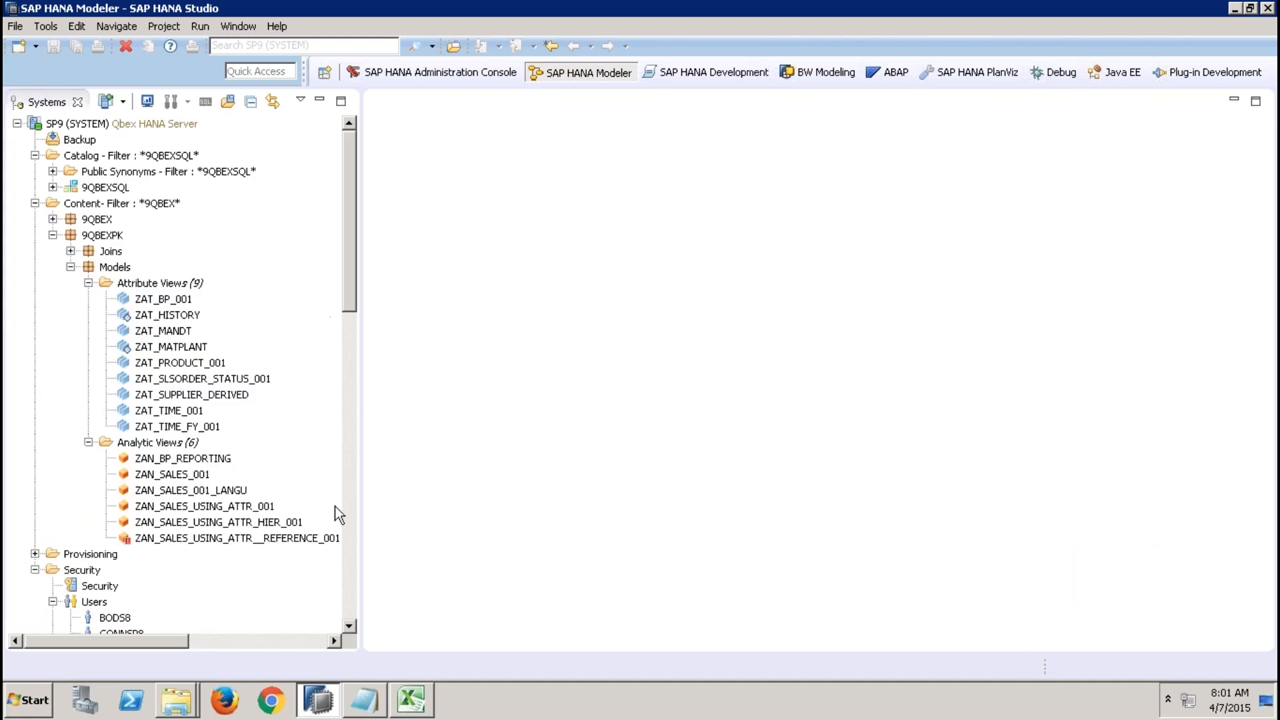
double_click(262, 524)
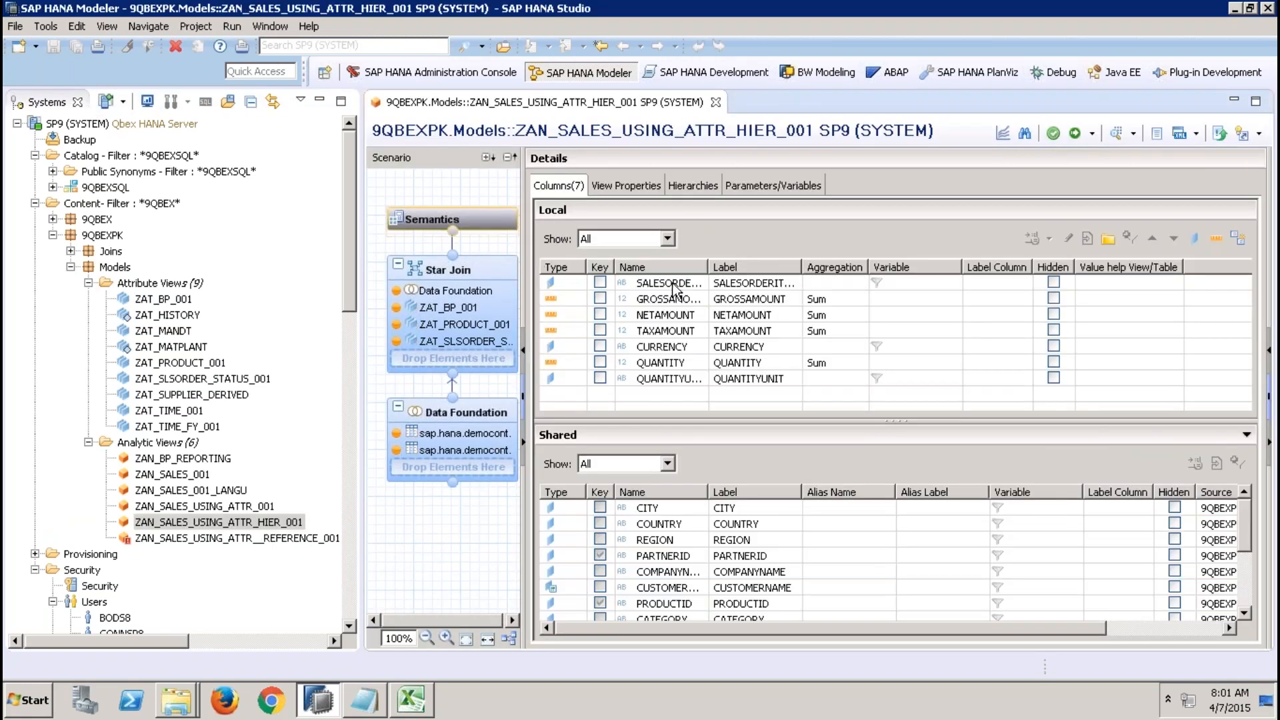
Switch to Excel, close the current workbook, and create a new blank workbook.
click(412, 701)
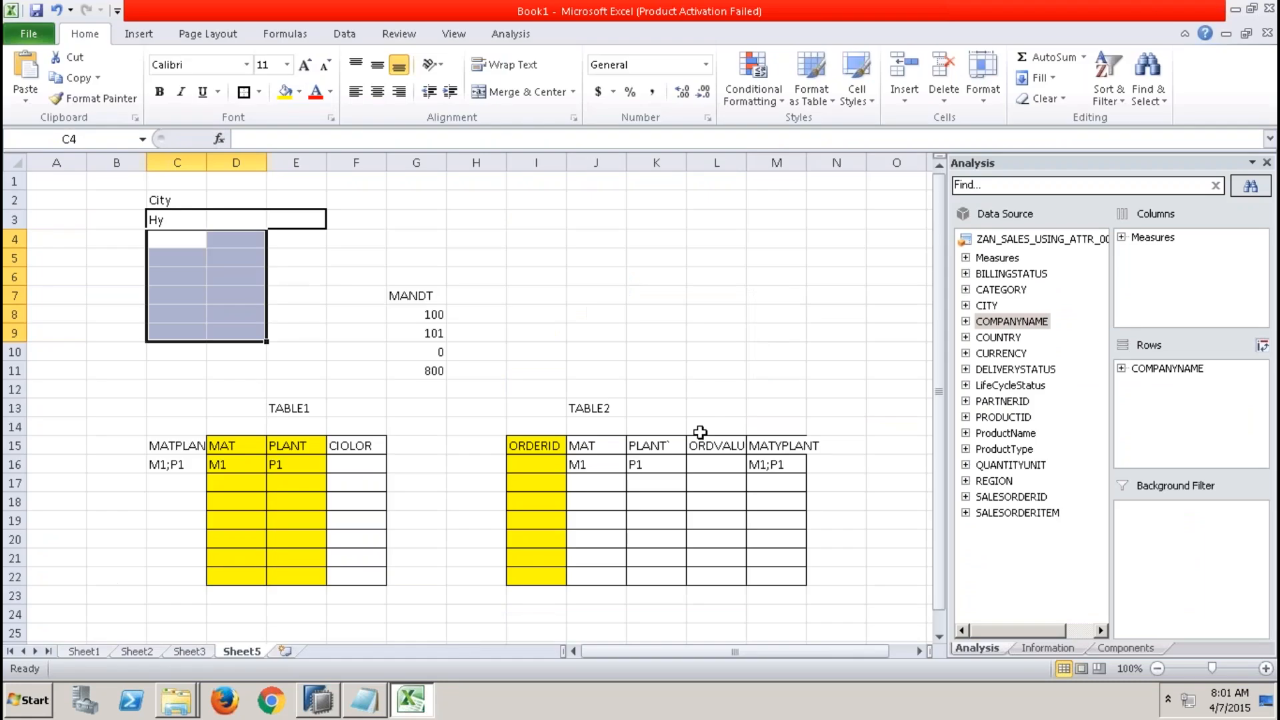
click(1267, 33)
click(654, 380)
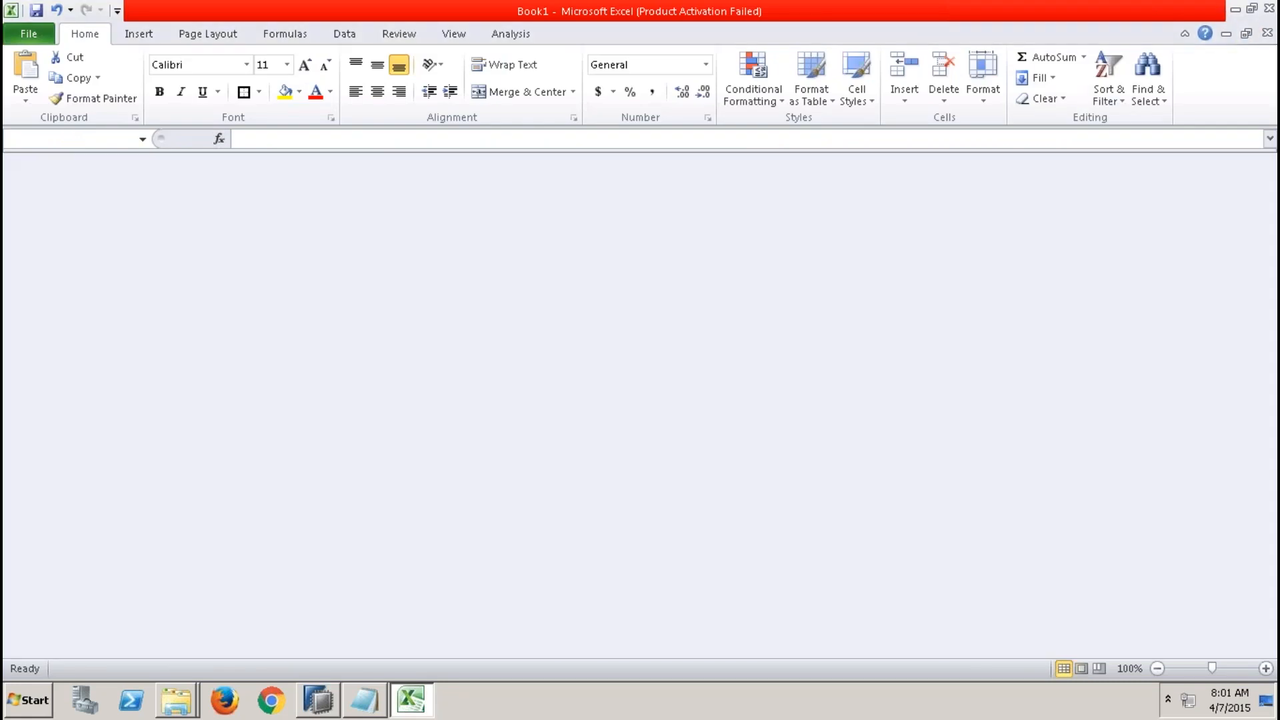
click(29, 30)
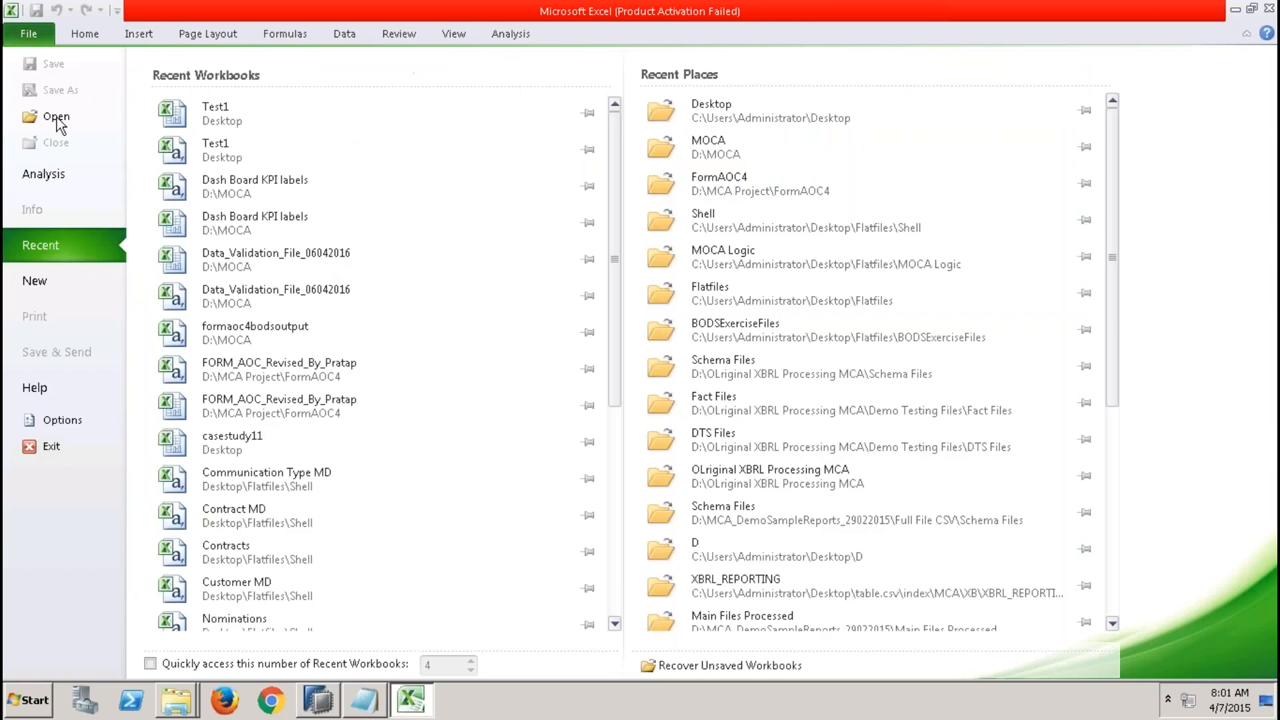
click(58, 278)
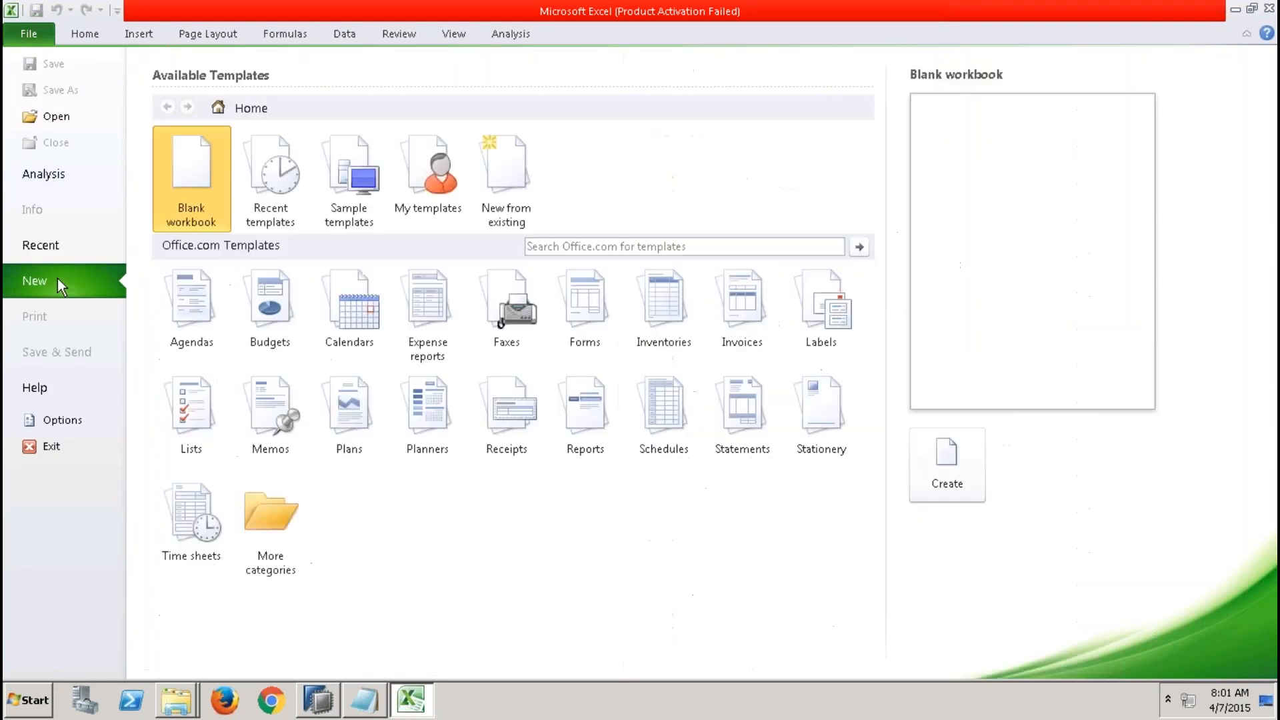
double_click(201, 177)
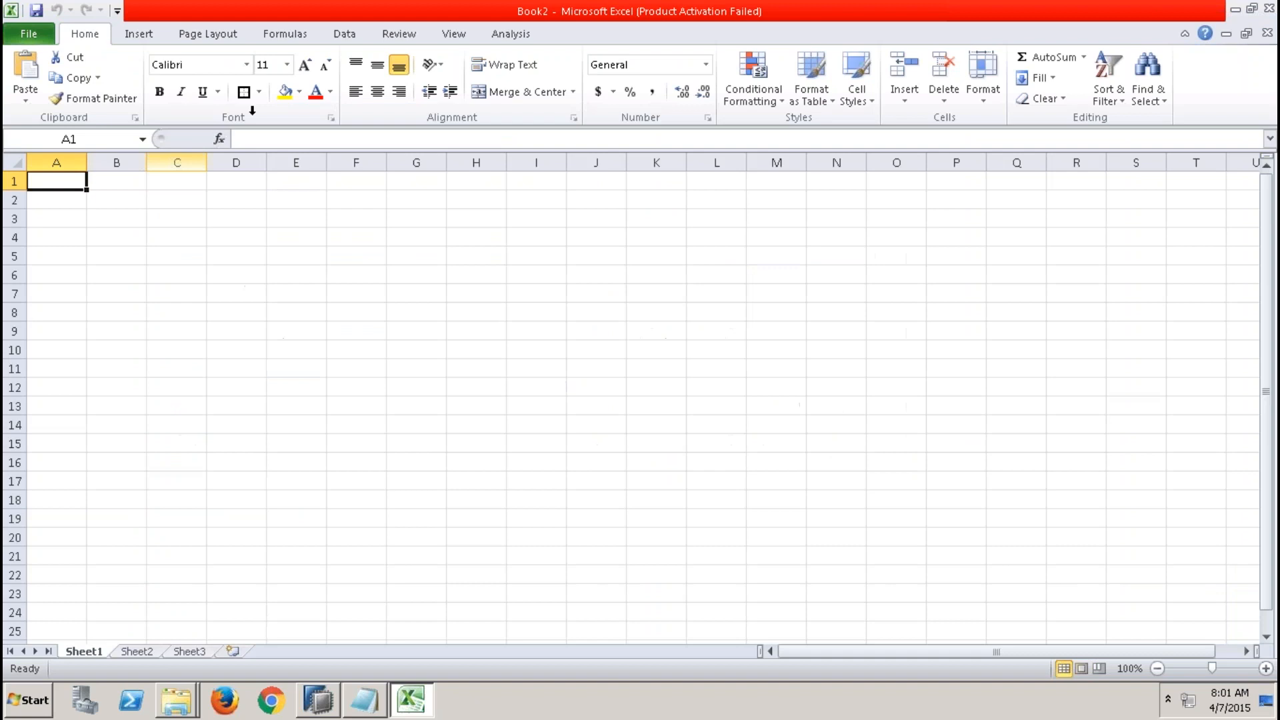
Try to insert ZAN_SALES_USING_ATTR_001 as an Analysis data source, then close the workbook without saving.
click(511, 34)
click(52, 103)
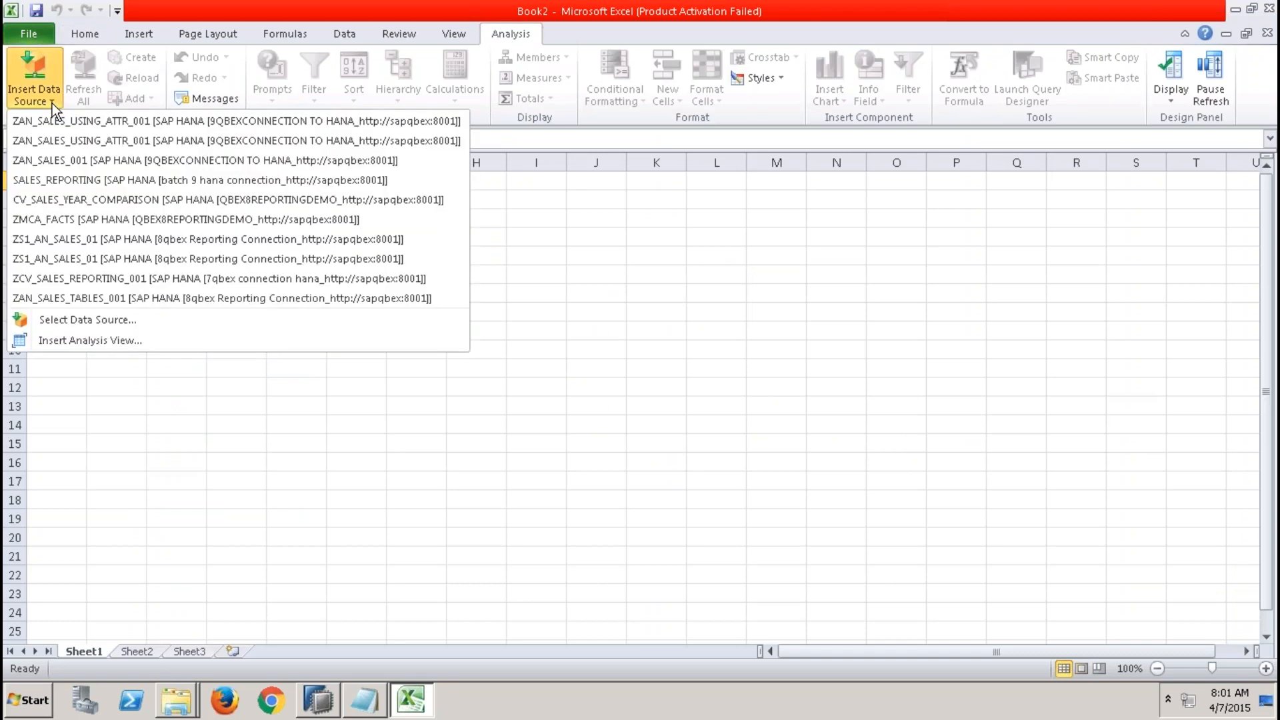
click(110, 121)
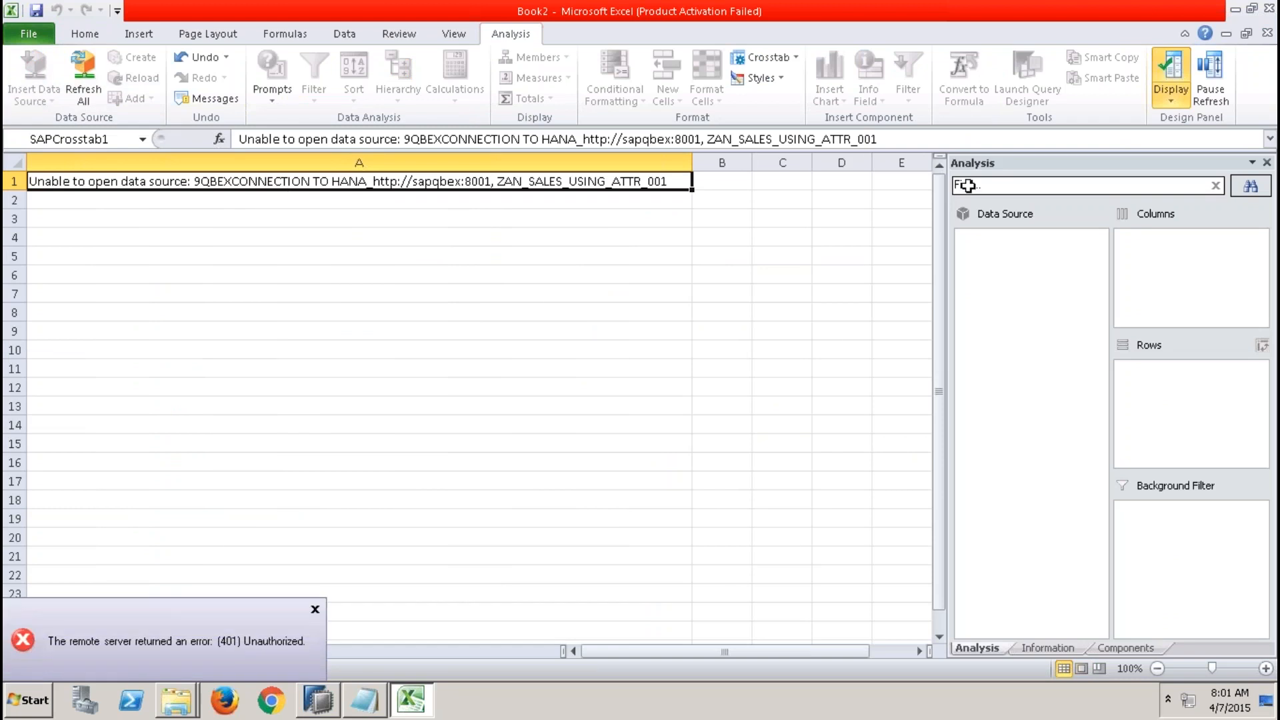
click(1267, 33)
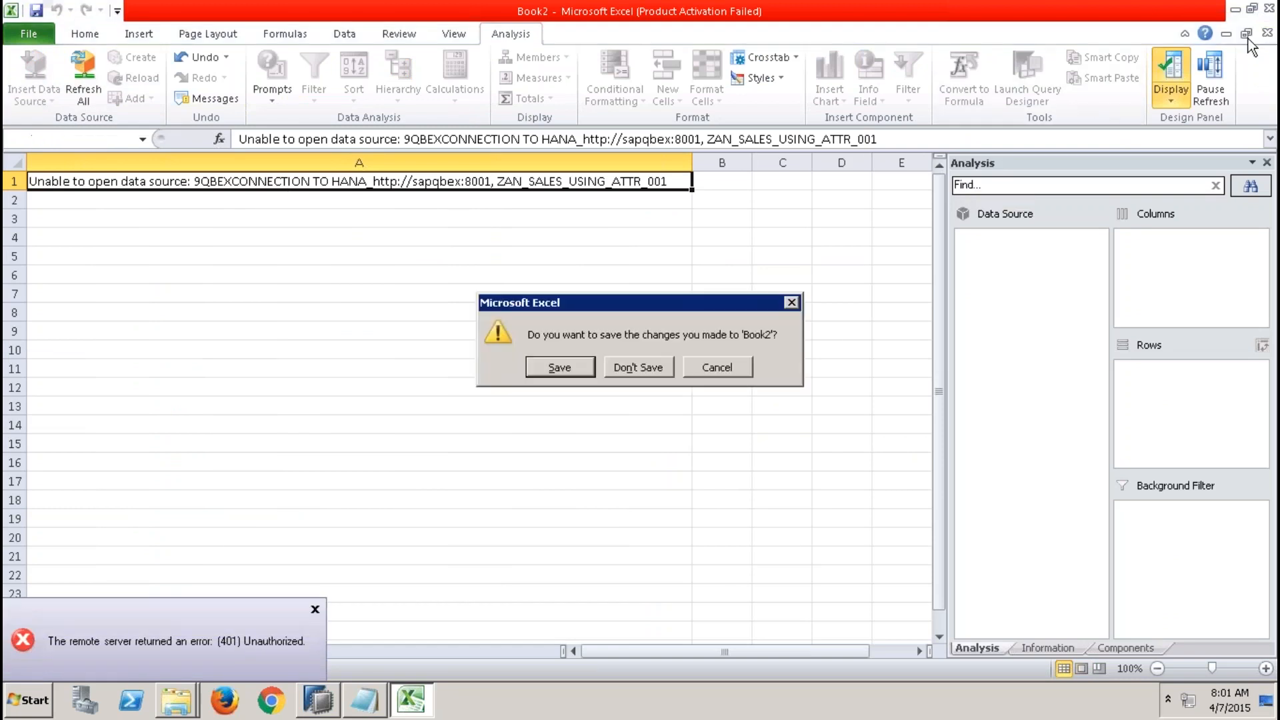
click(667, 367)
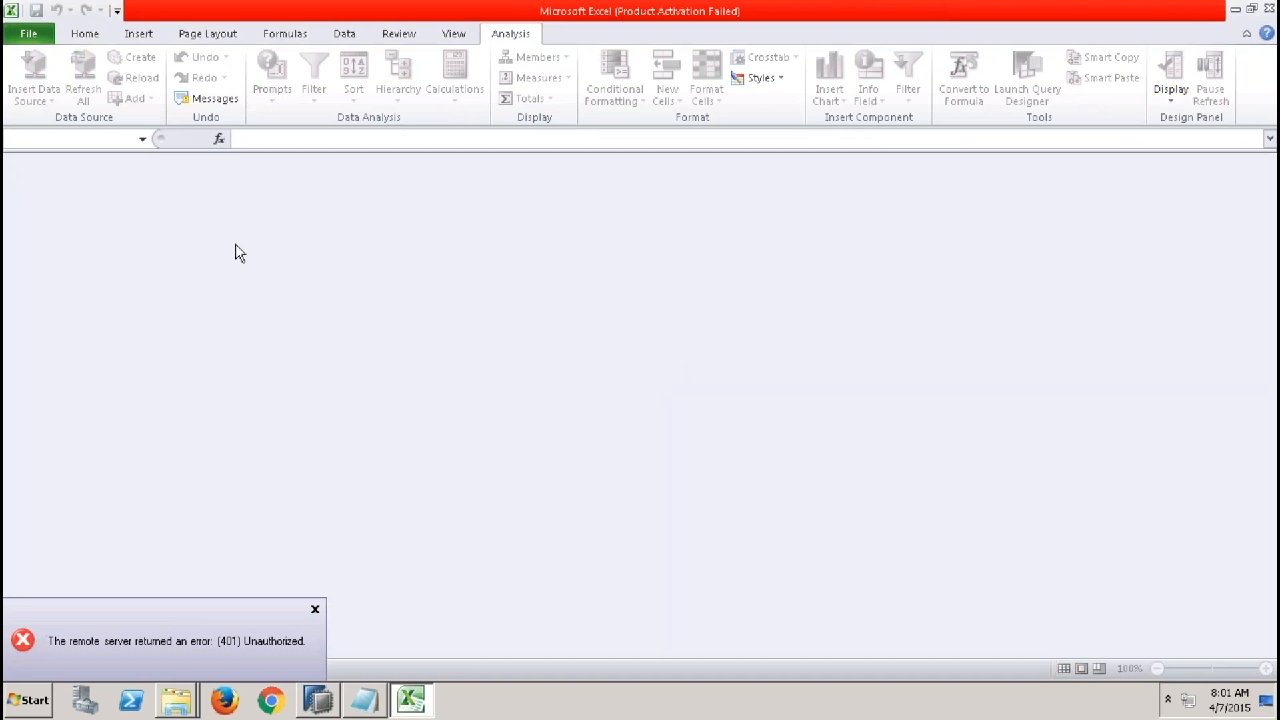
Create another new blank workbook in Excel.
click(46, 34)
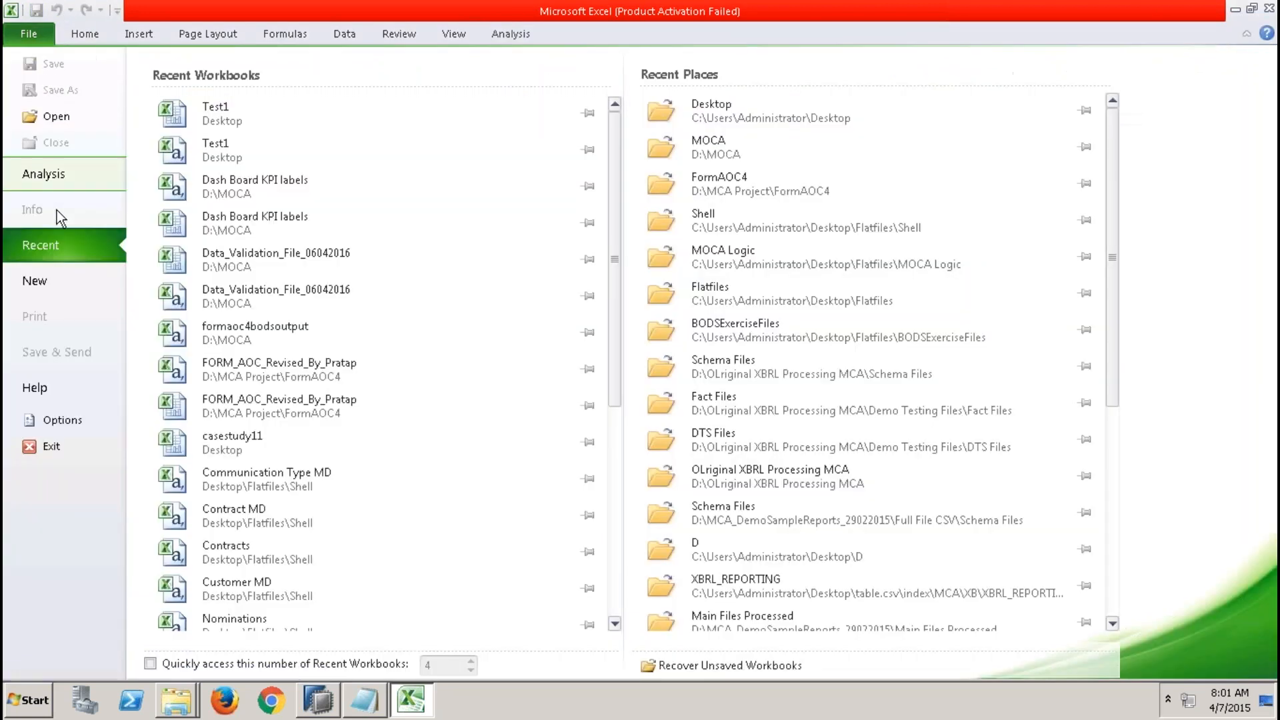
click(55, 283)
double_click(189, 169)
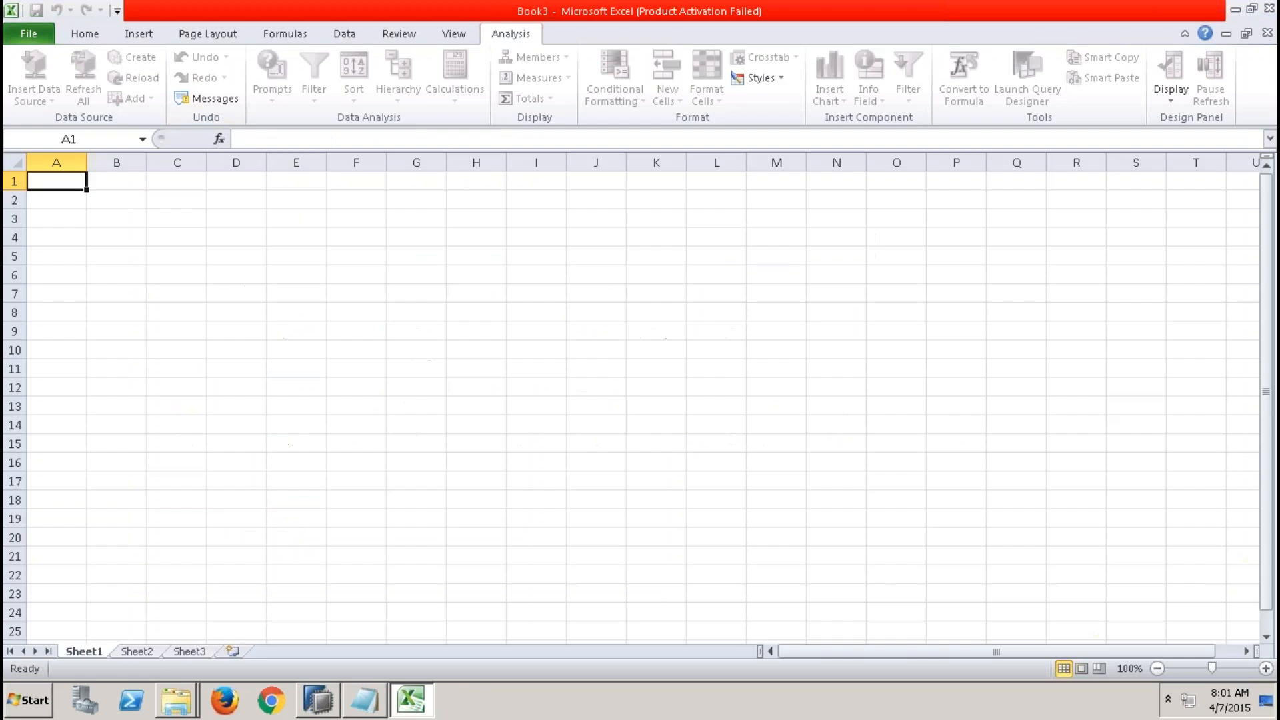
Try to insert ZAN_SALES_USING_ATTR_HIER_001 from the 9QBEXCONNECTION TO HANA connection, then close the workbook without saving.
click(33, 96)
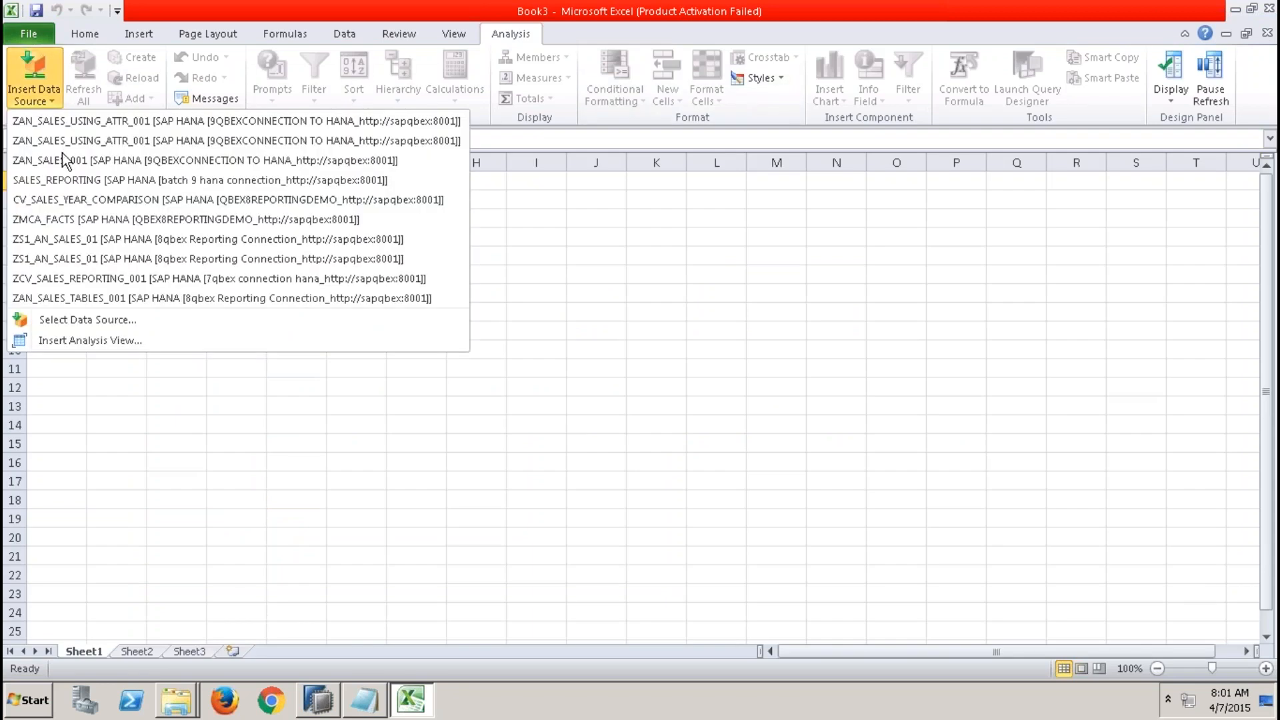
click(94, 318)
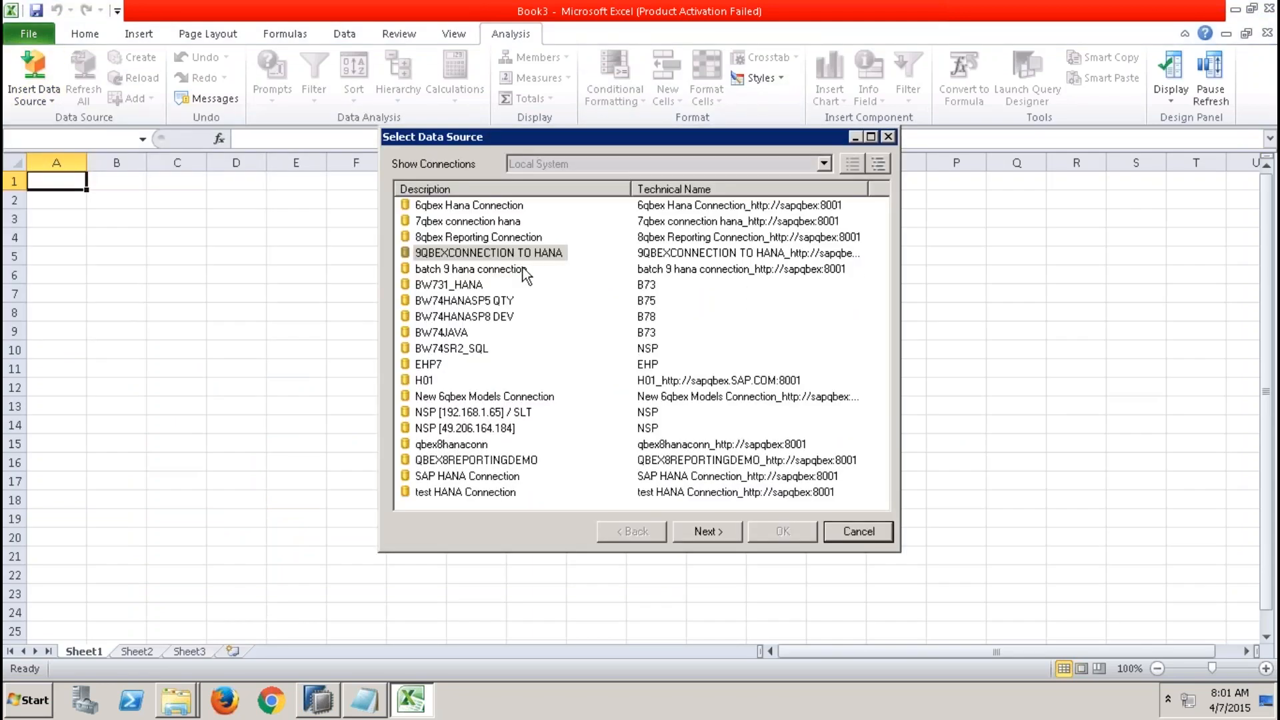
click(519, 257)
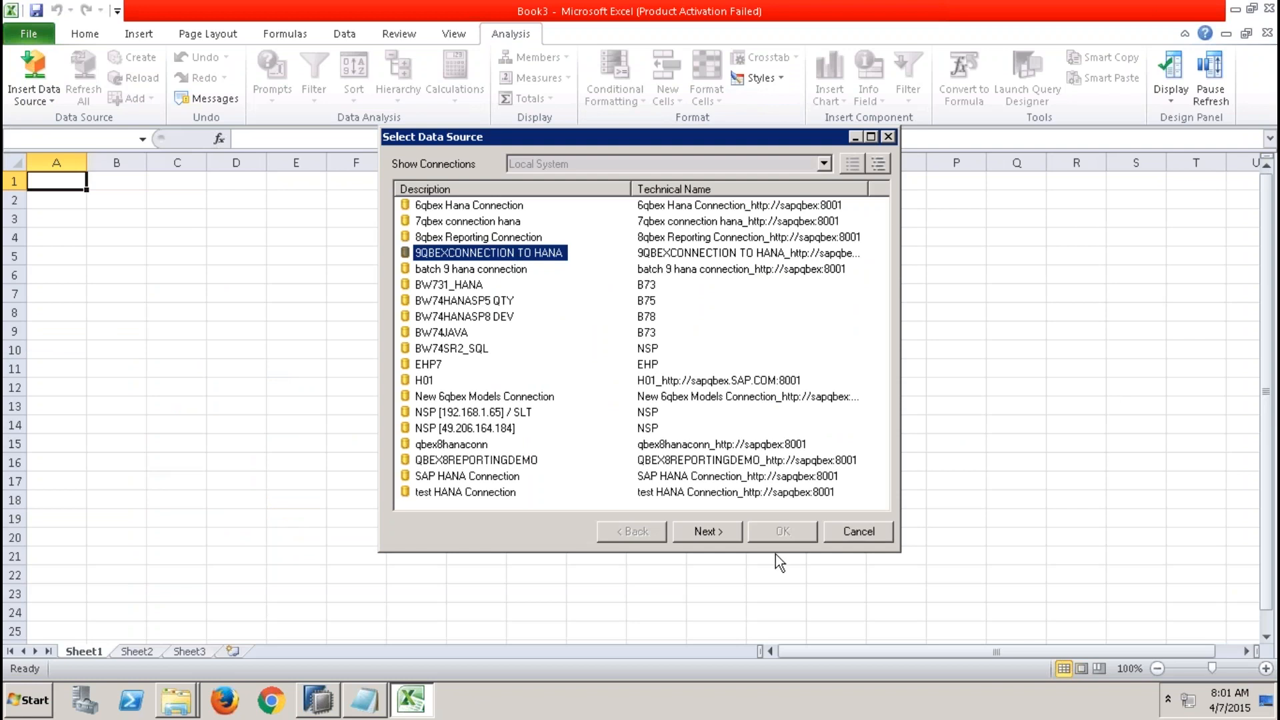
click(707, 531)
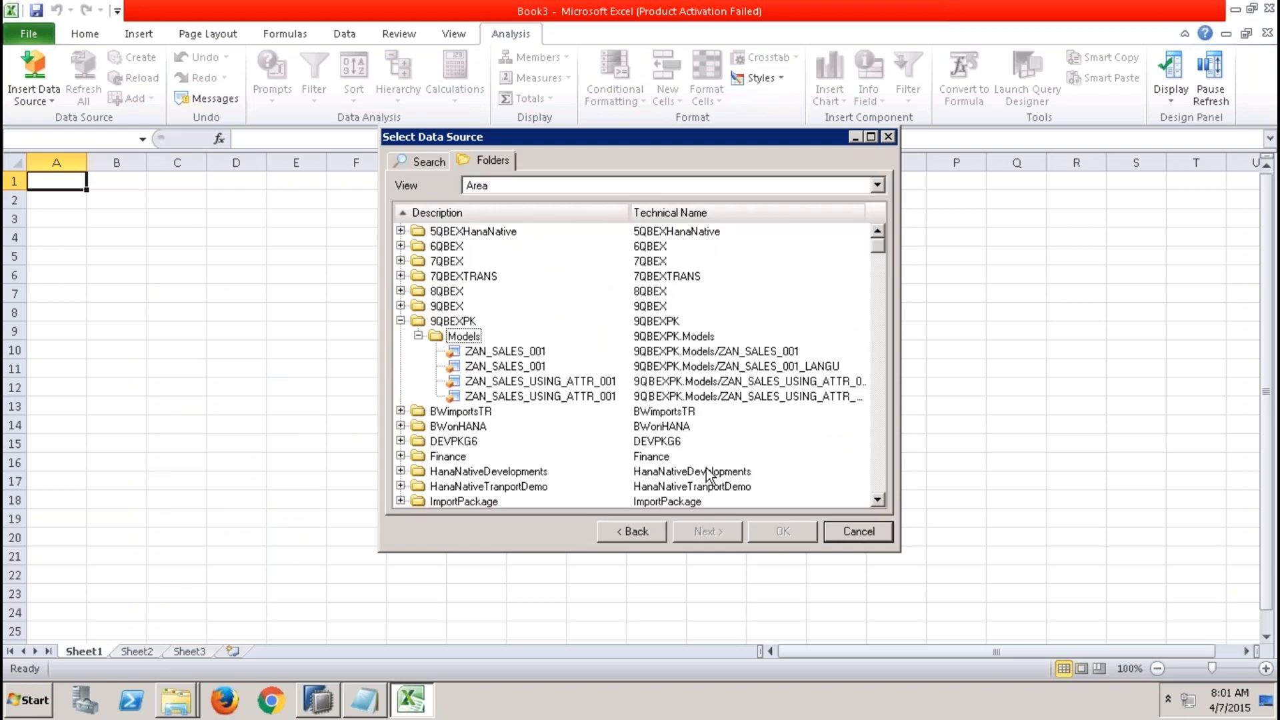
right_click(592, 396)
click(612, 405)
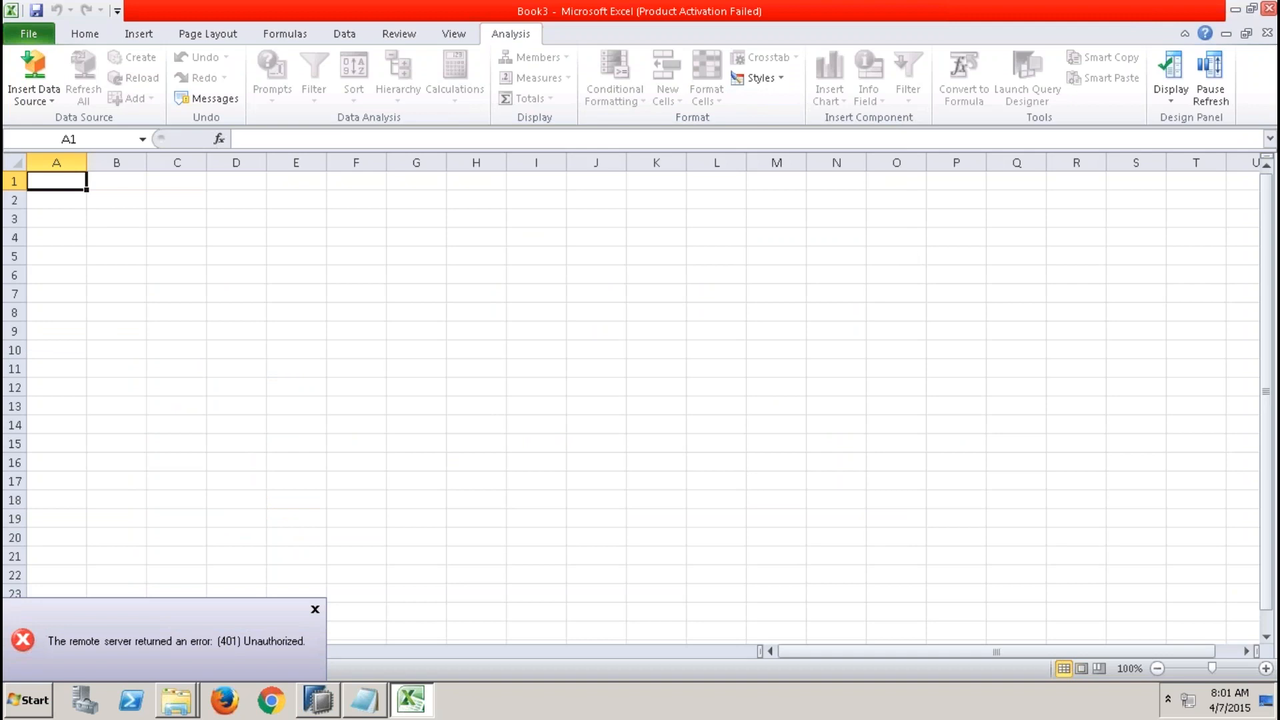
click(1268, 8)
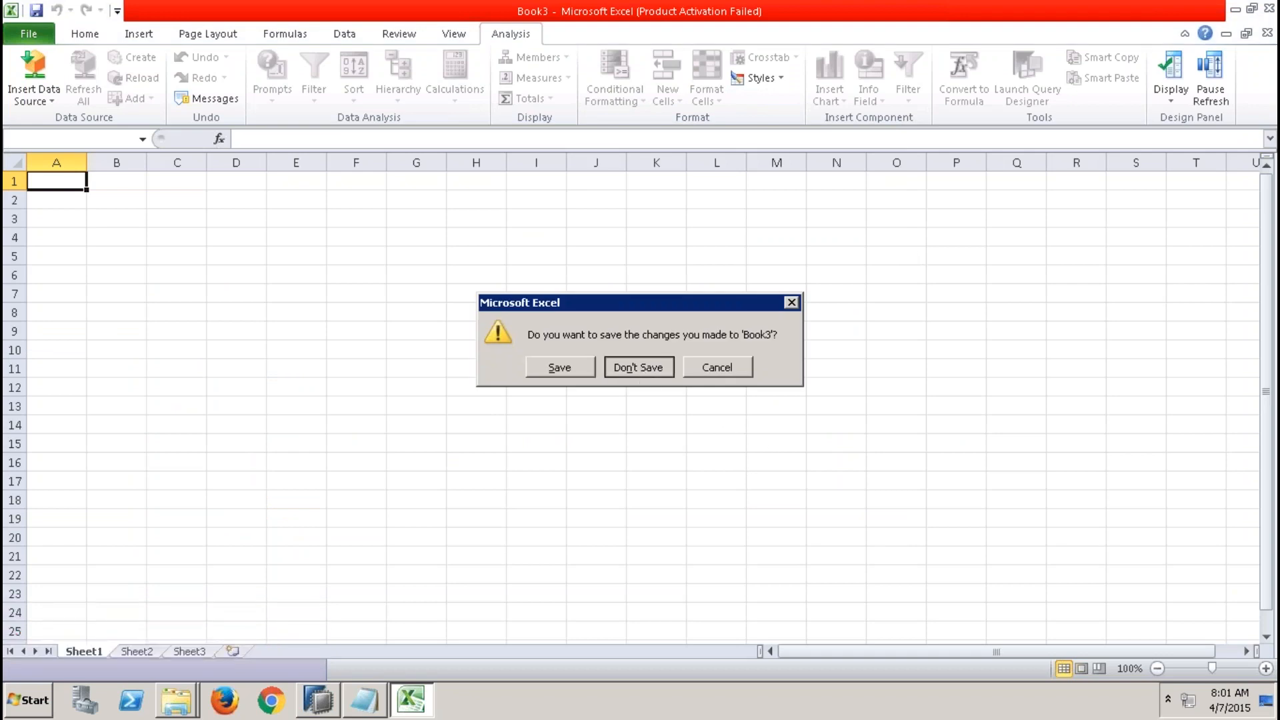
key(n)
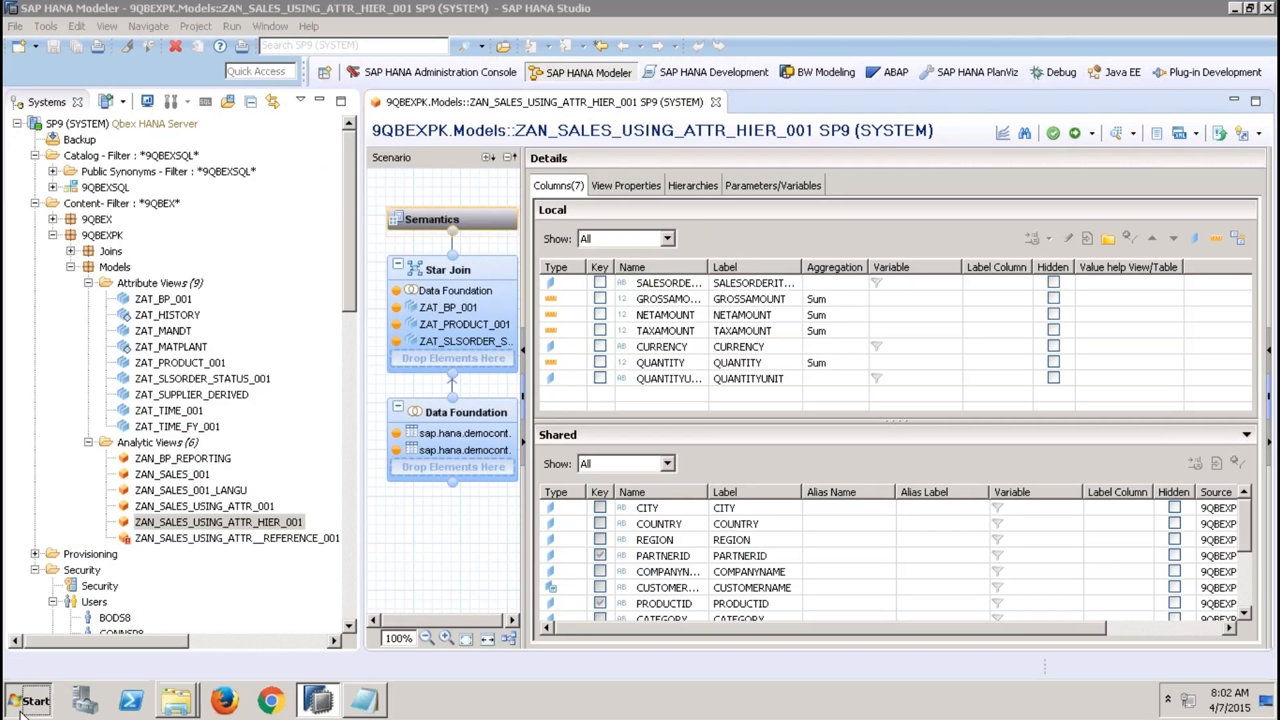
Launch Analysis for Microsoft Excel from the SAP BusinessObjects Analysis start menu group and dismiss the activation wizard.
click(14, 706)
click(95, 621)
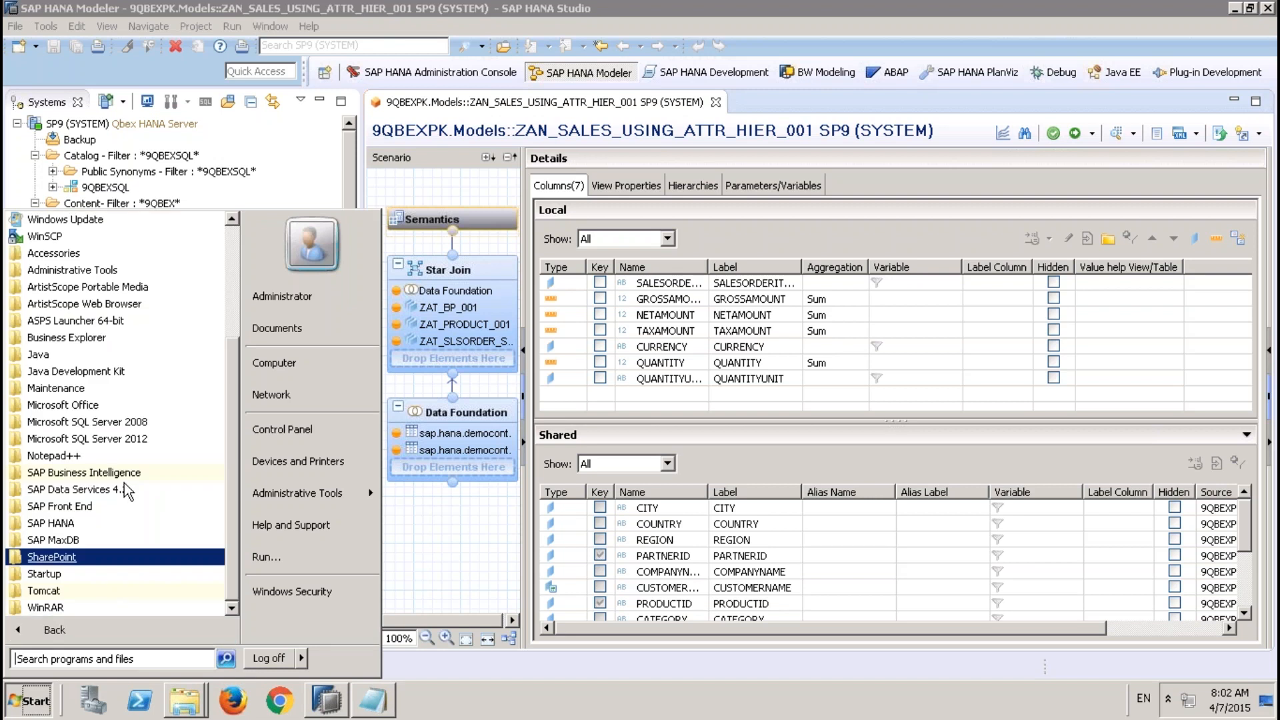
click(84, 472)
click(132, 494)
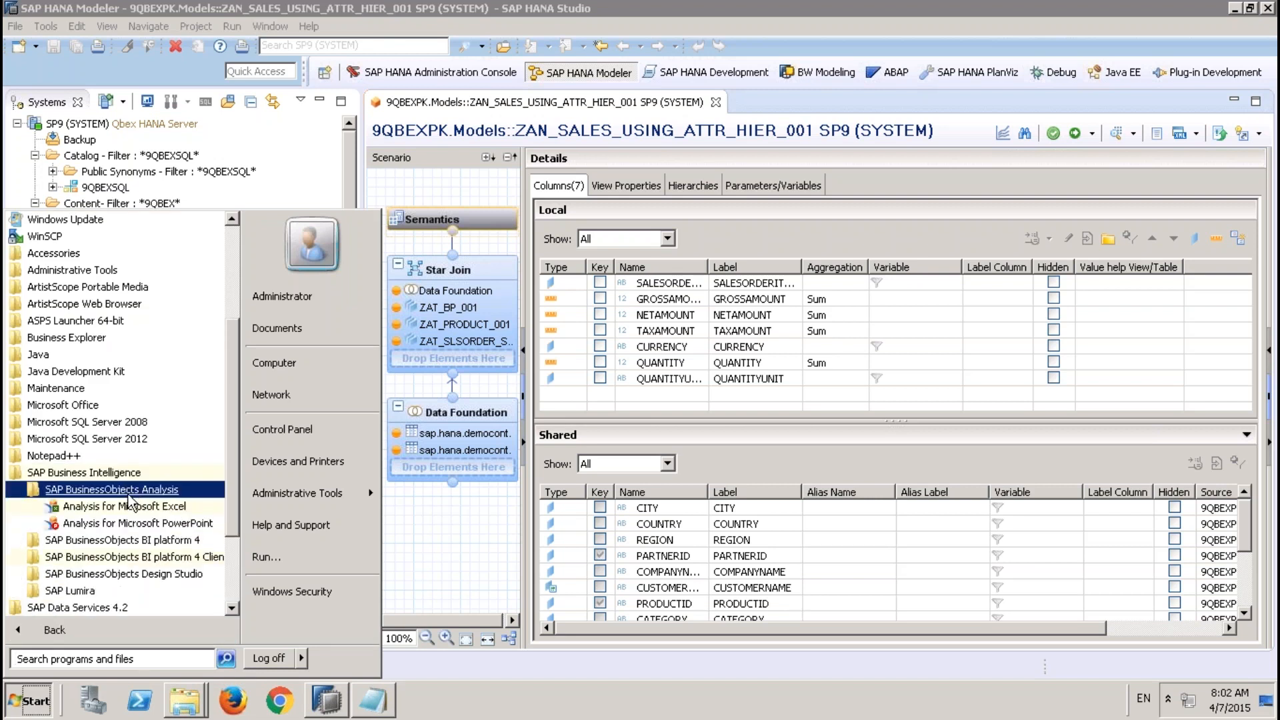
click(94, 507)
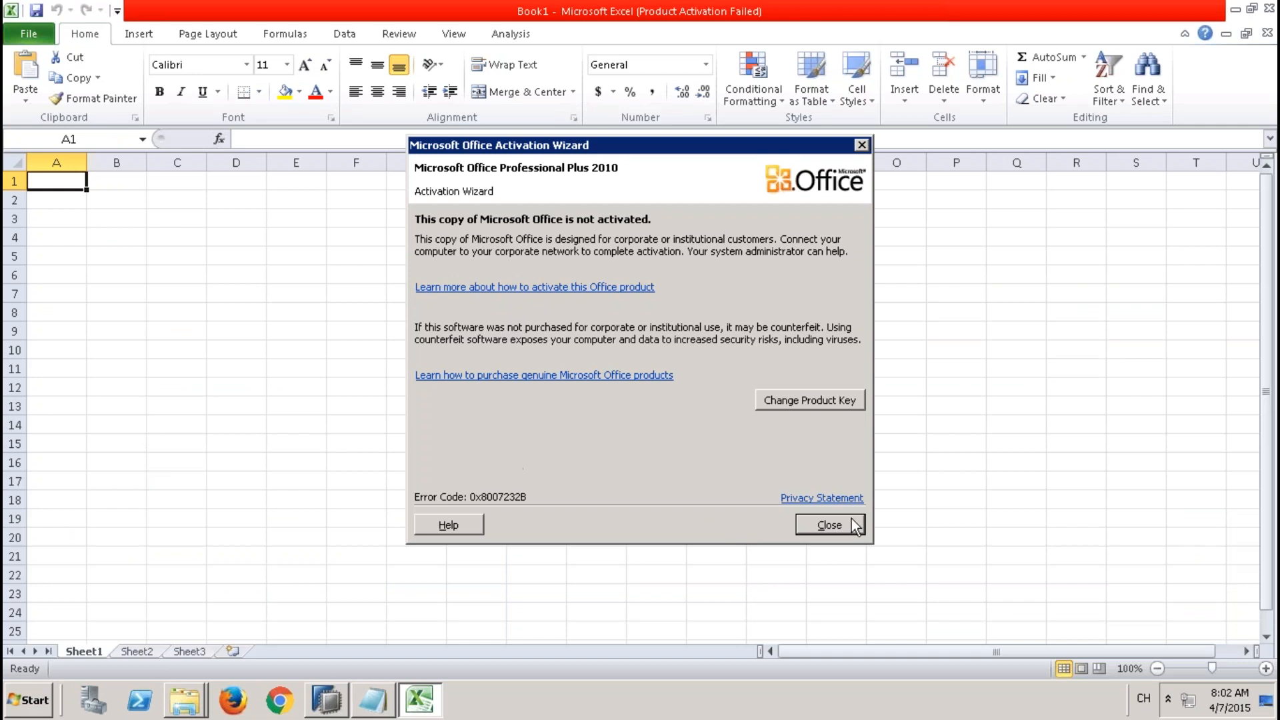
click(855, 525)
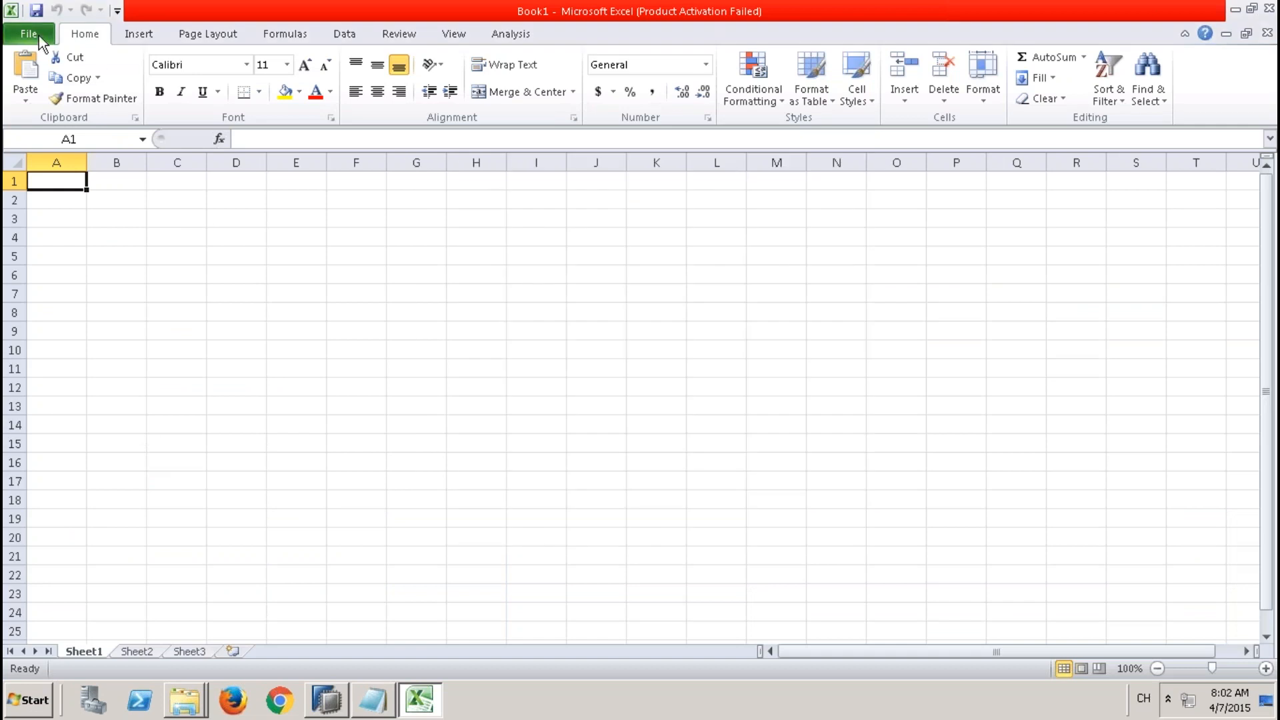
Create a new blank workbook.
click(40, 39)
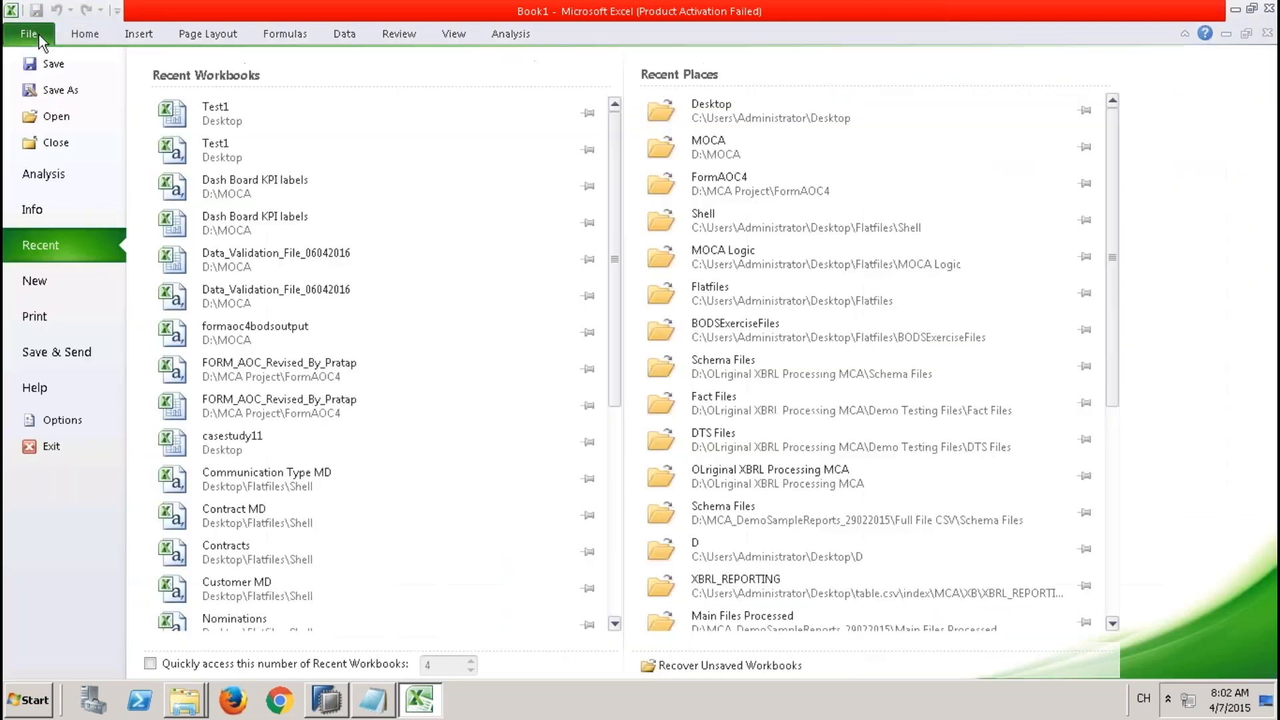
click(50, 285)
double_click(198, 177)
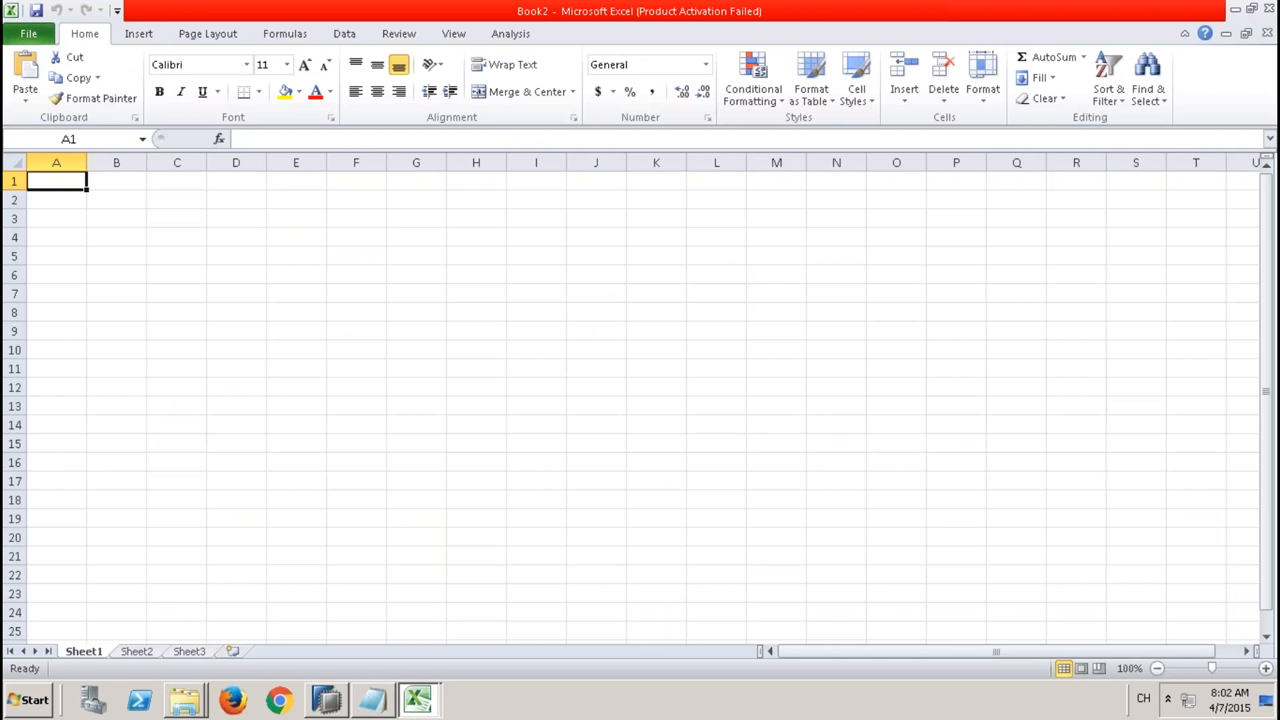
Start selecting an Analysis data source, skip the BI platform logon, and log on to 9QBEXCONNECTION TO HANA with the system password.
click(508, 34)
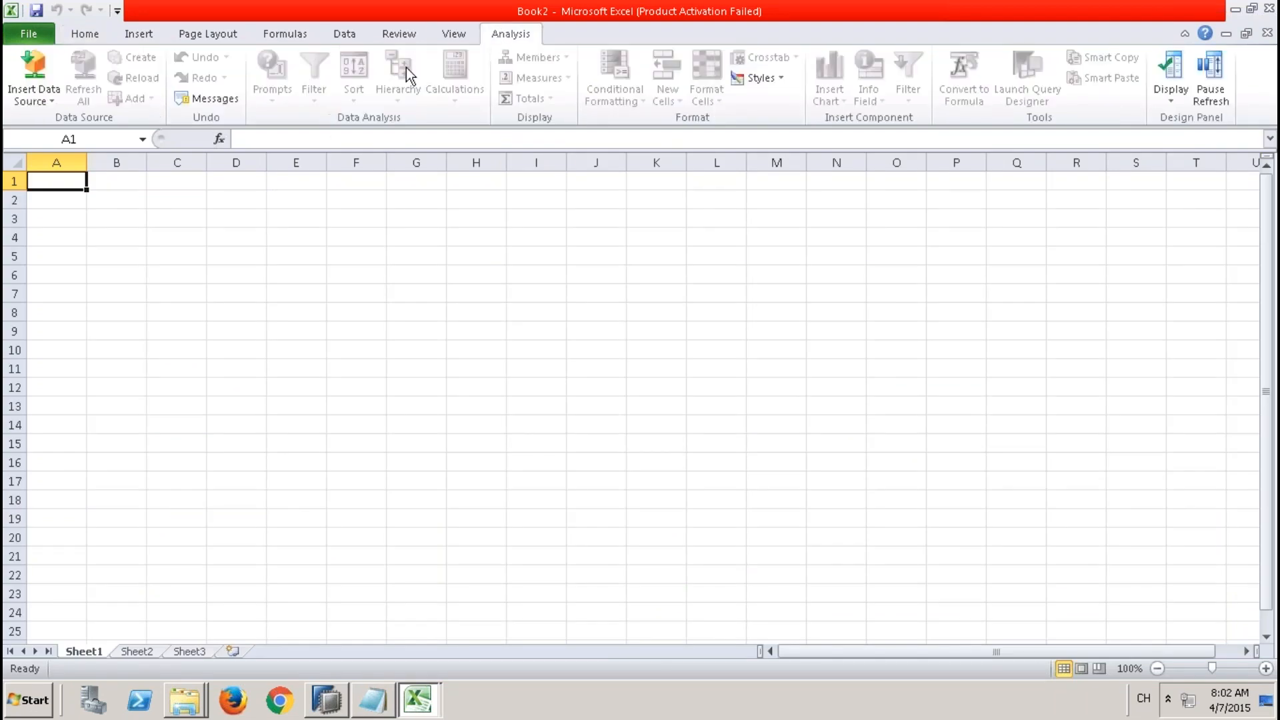
click(48, 99)
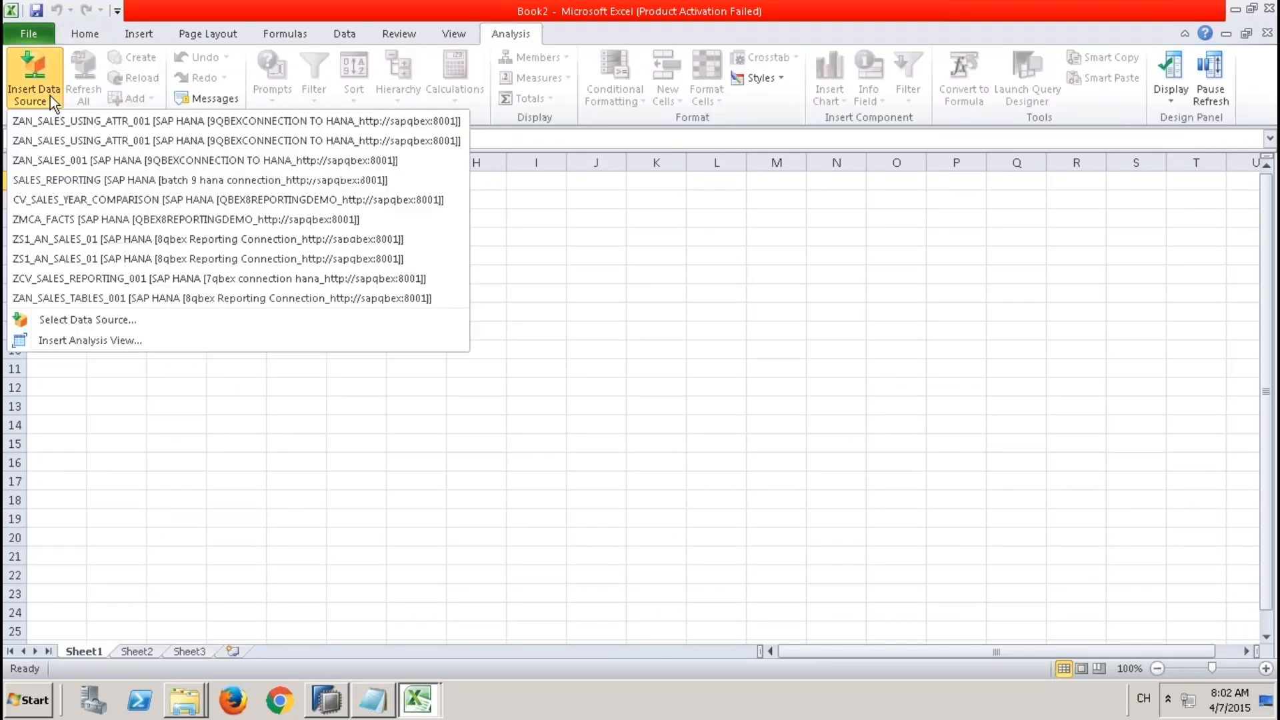
click(98, 320)
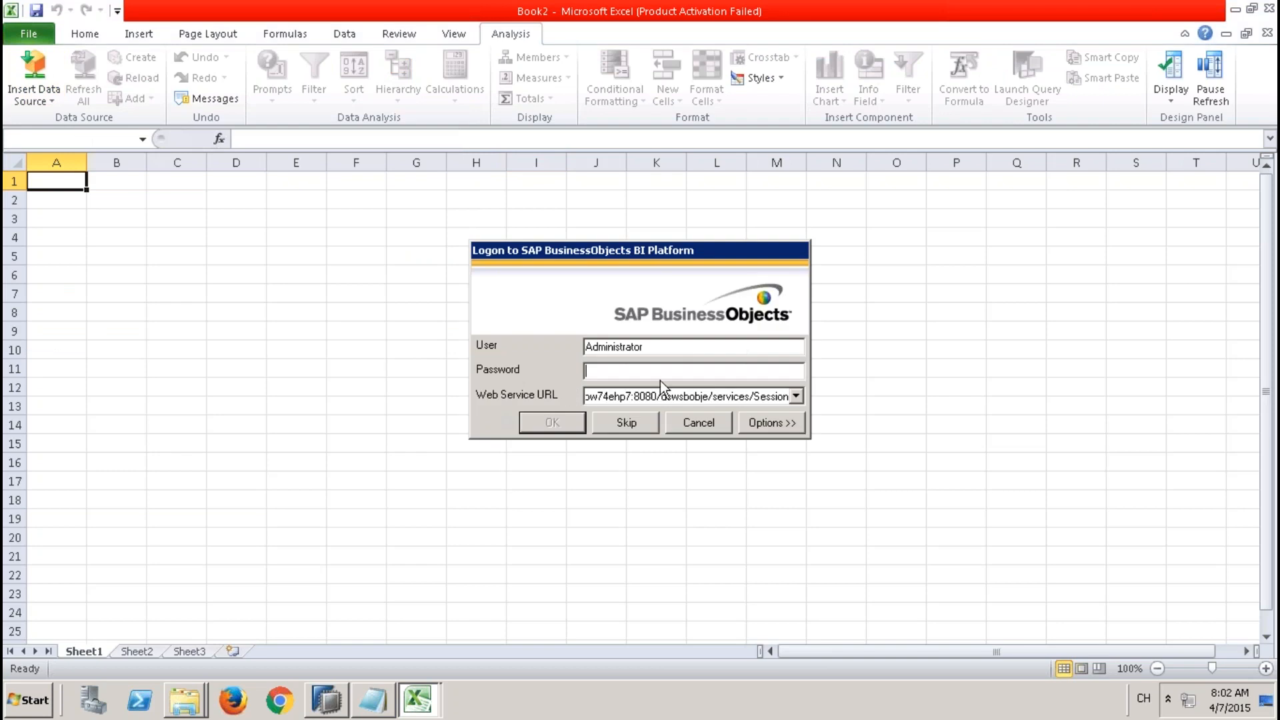
click(631, 423)
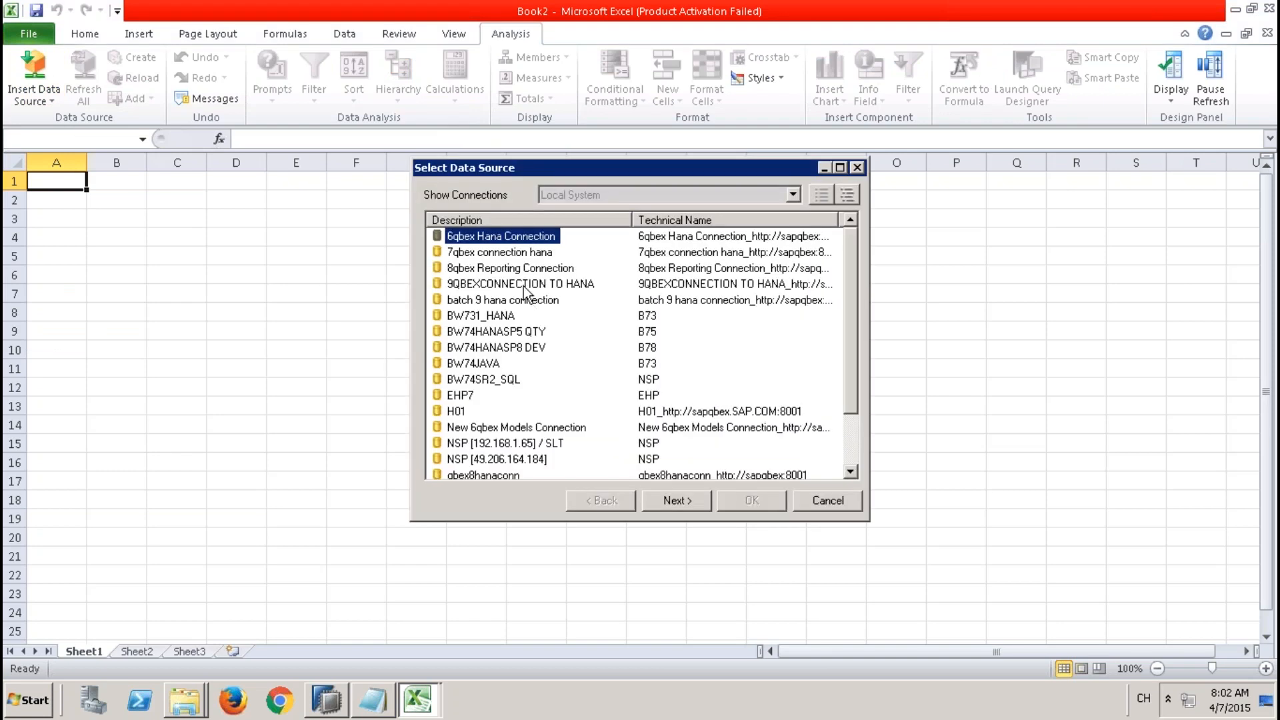
double_click(522, 283)
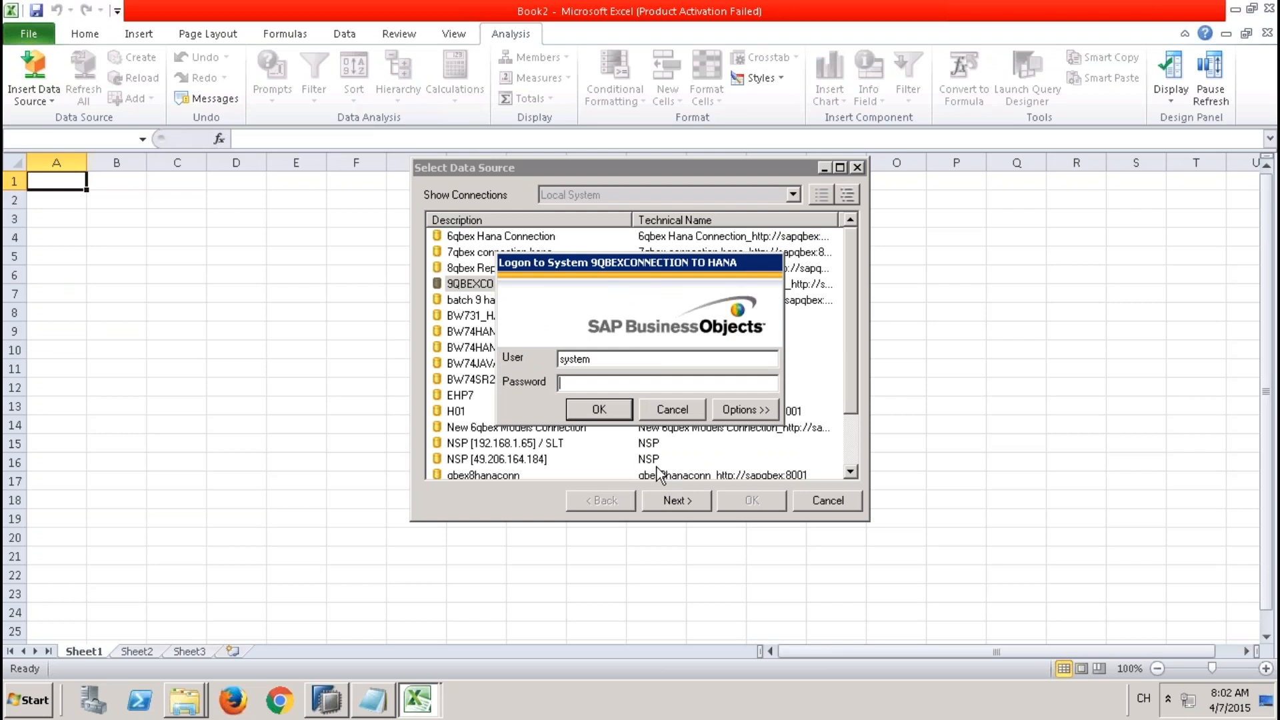
text(*)
click(600, 410)
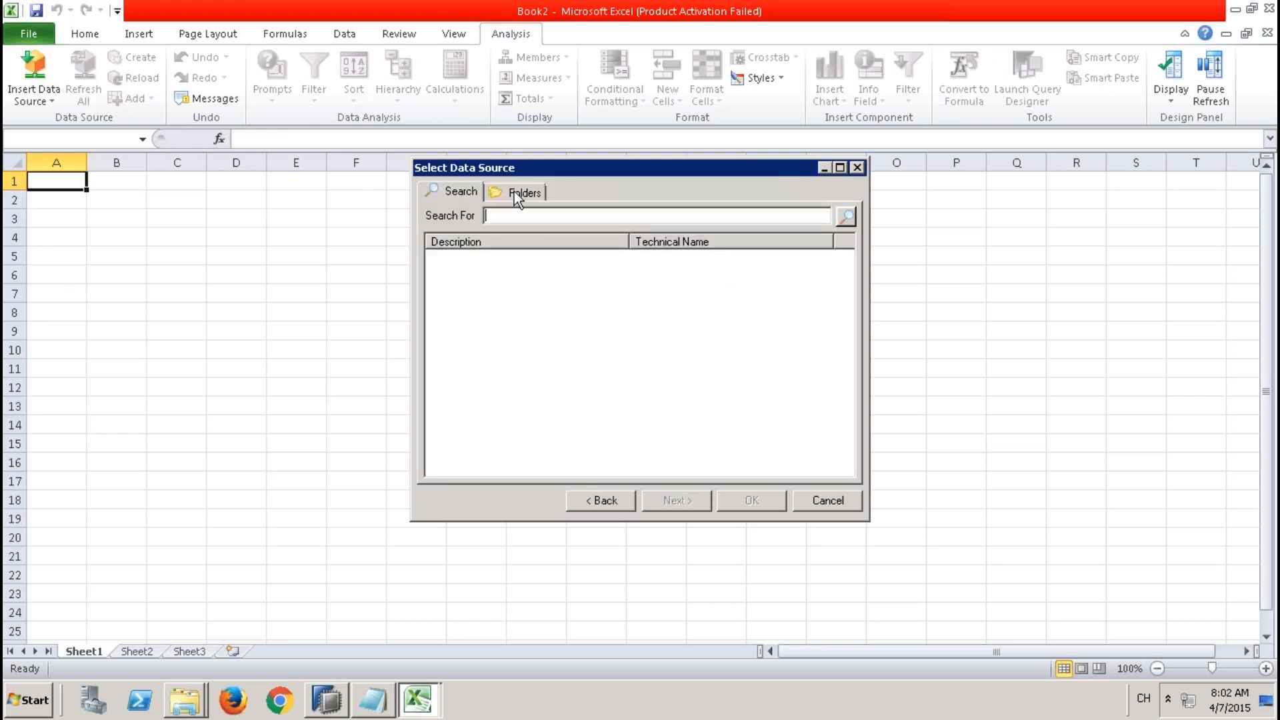
Browse the 9QBEXPK Models folder and insert ZAN_SALES_USING_ATTR_001 as the data source.
click(515, 193)
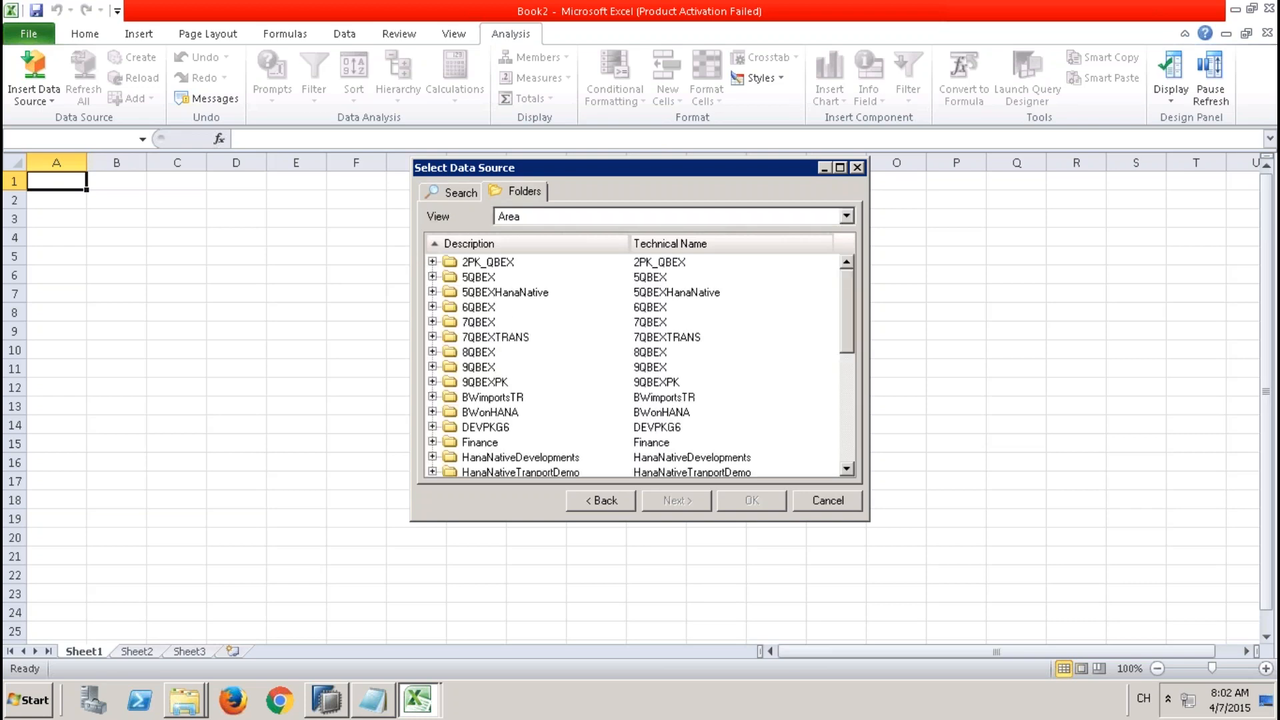
click(432, 382)
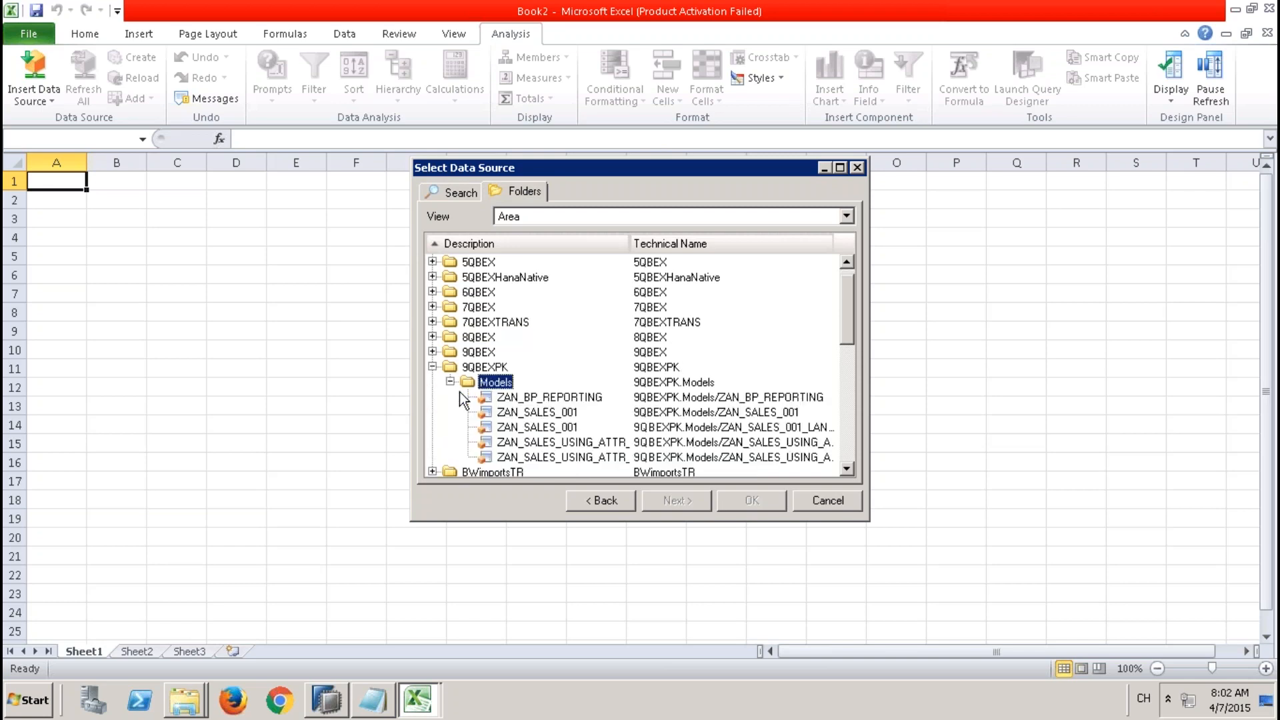
click(594, 447)
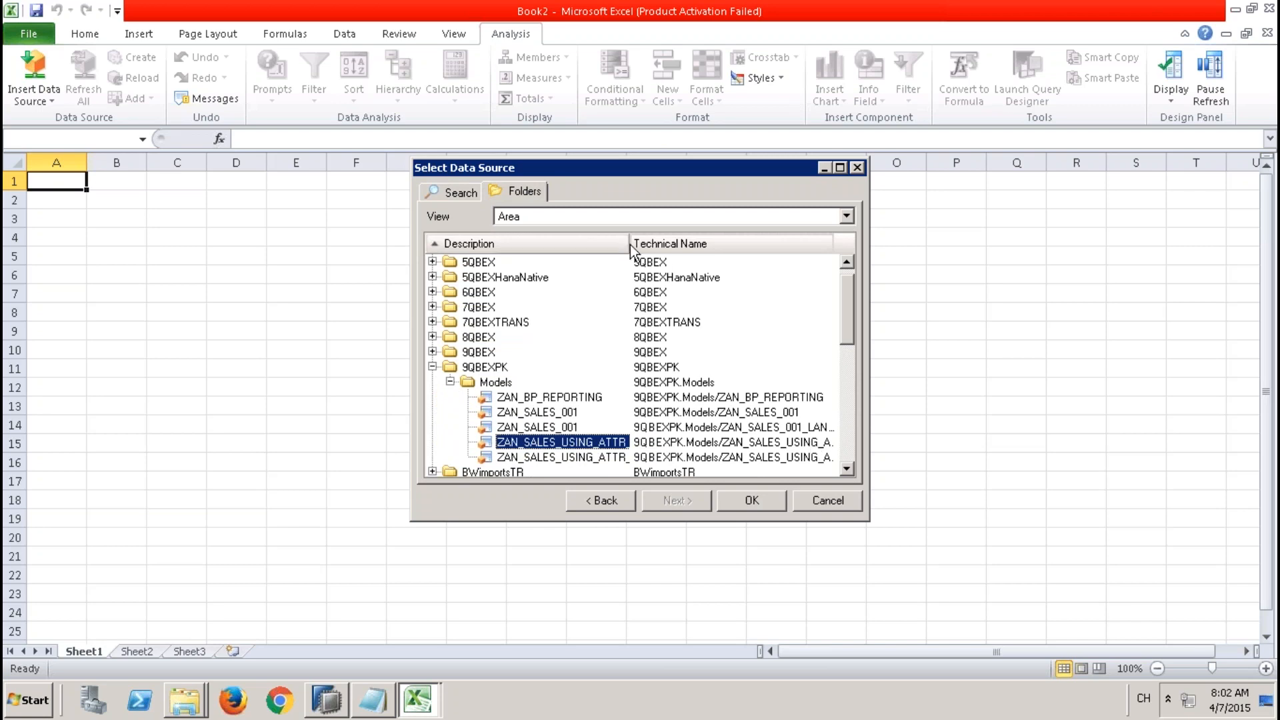
drag(631, 247, 485, 248)
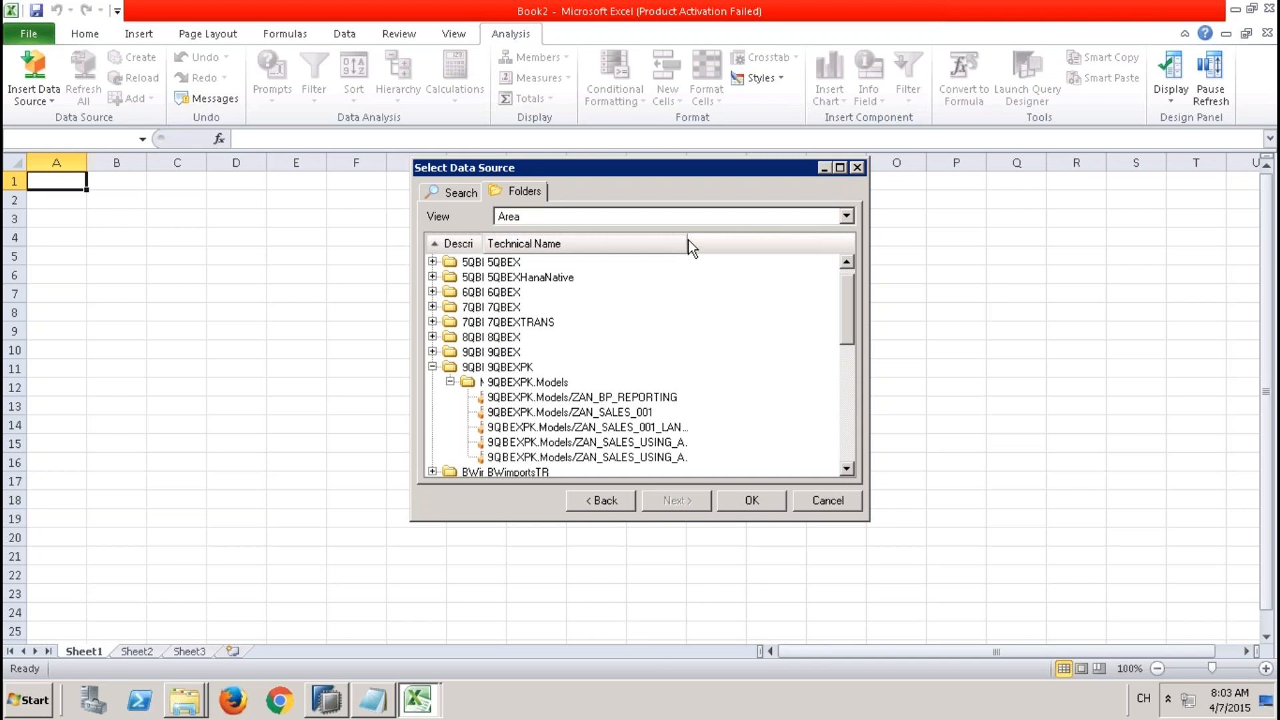
drag(688, 244, 825, 255)
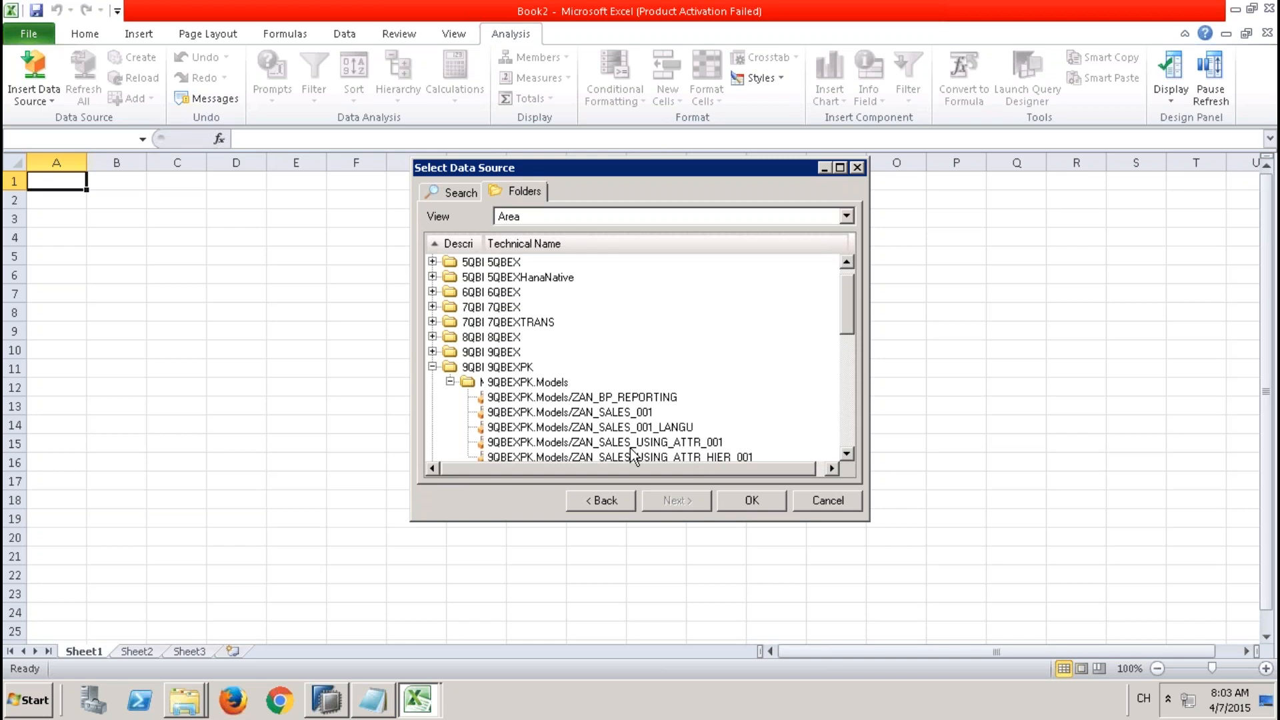
click(752, 501)
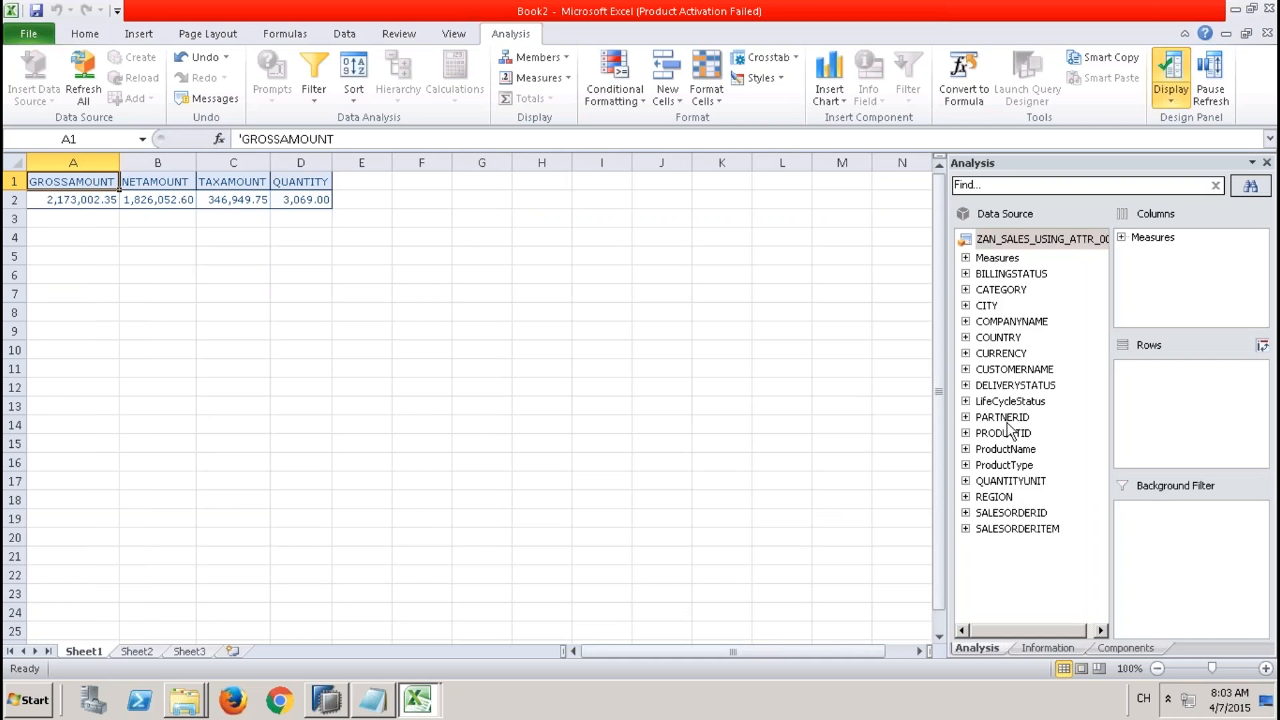
Add PARTNERID to the crosstab rows and inspect the member display options for the partner IDs.
drag(1002, 417, 1176, 383)
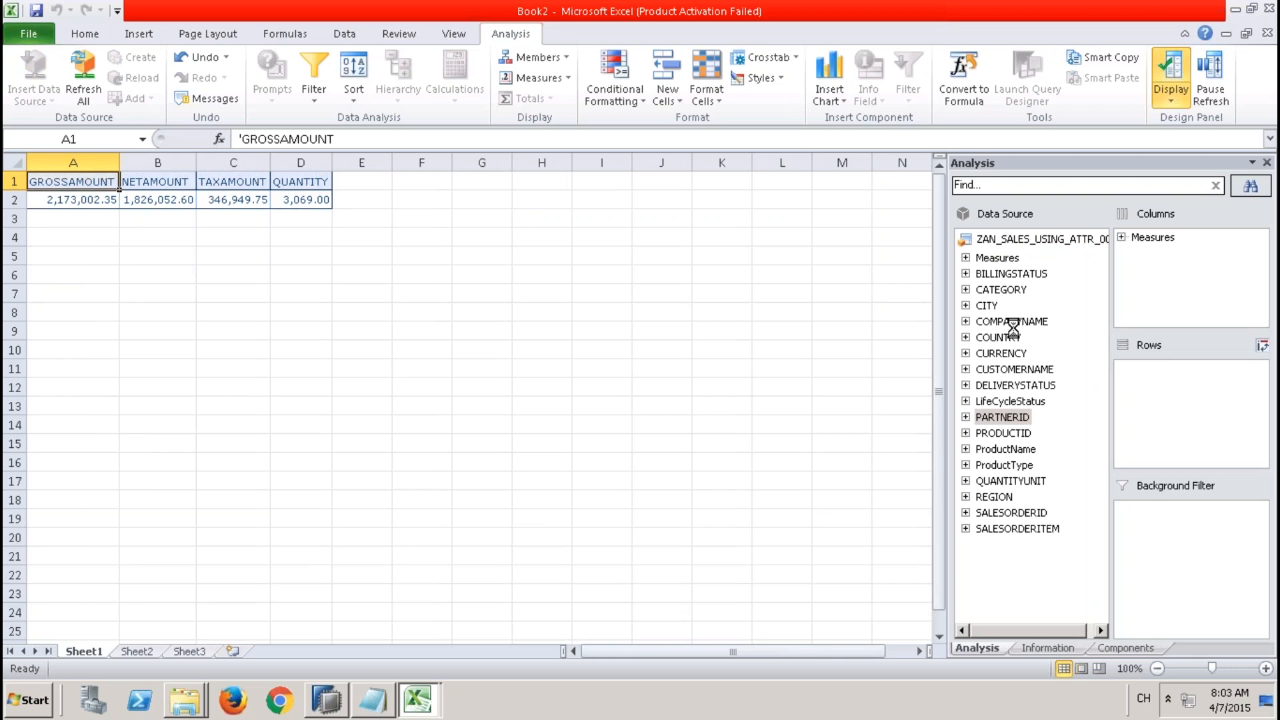
right_click(72, 203)
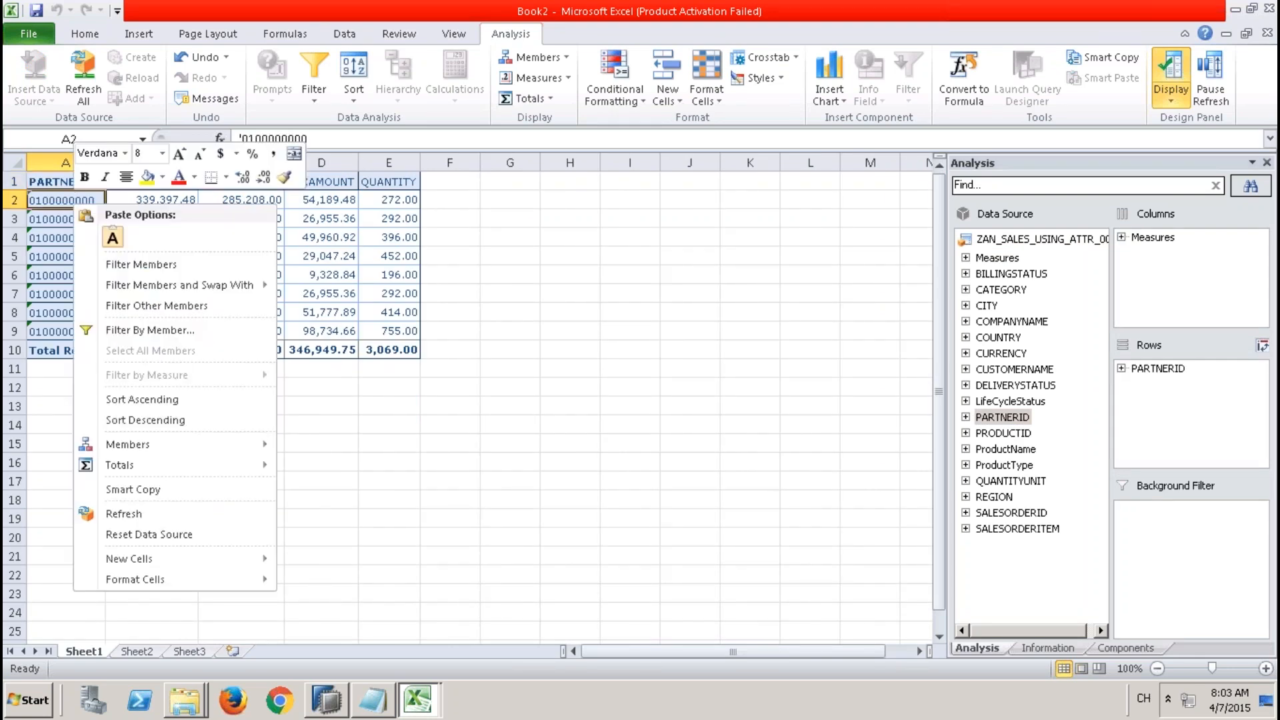
mouse_move(184, 452)
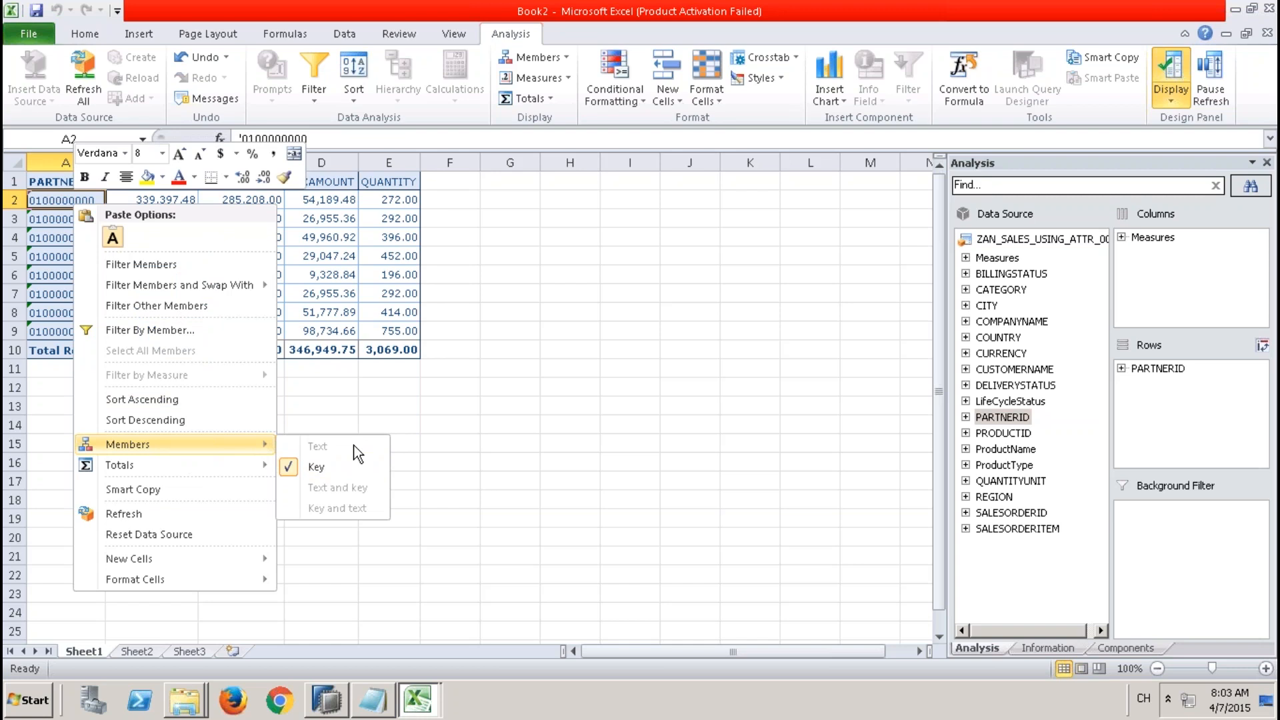
key(Escape)
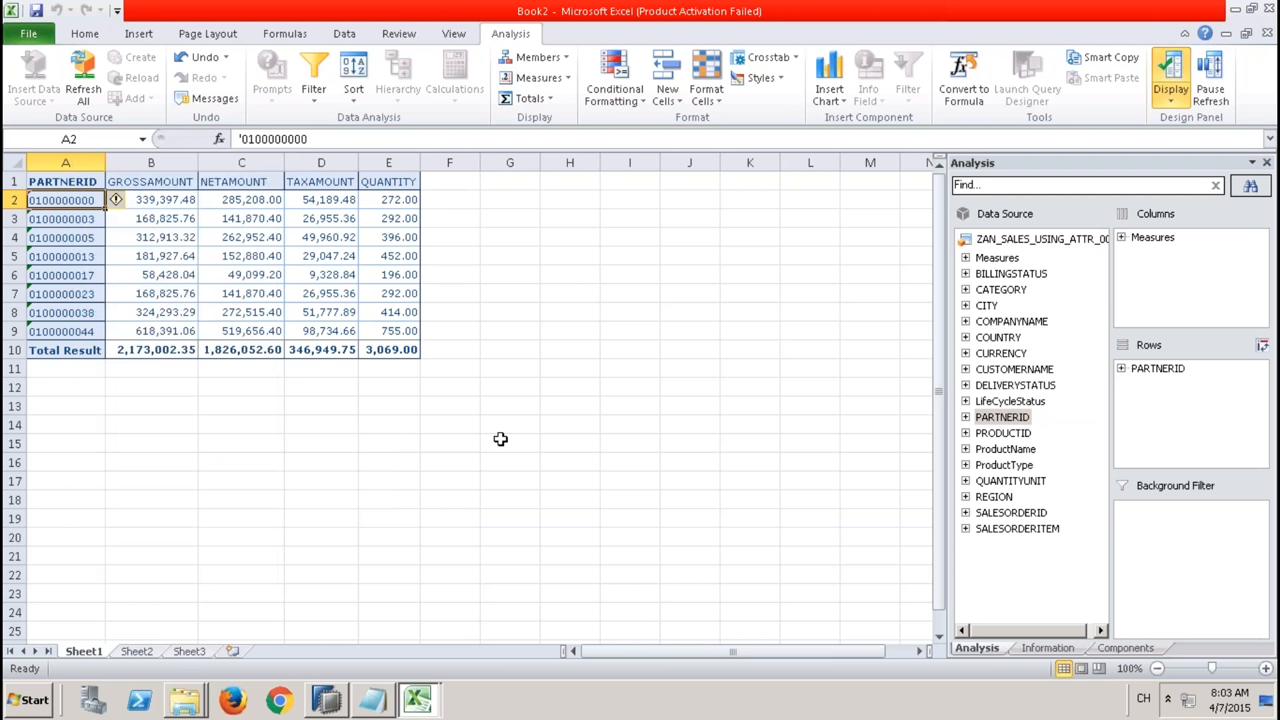
Switch to SAP HANA Studio and open the attribute view ZAT_BP_001.
key(alt+Tab)
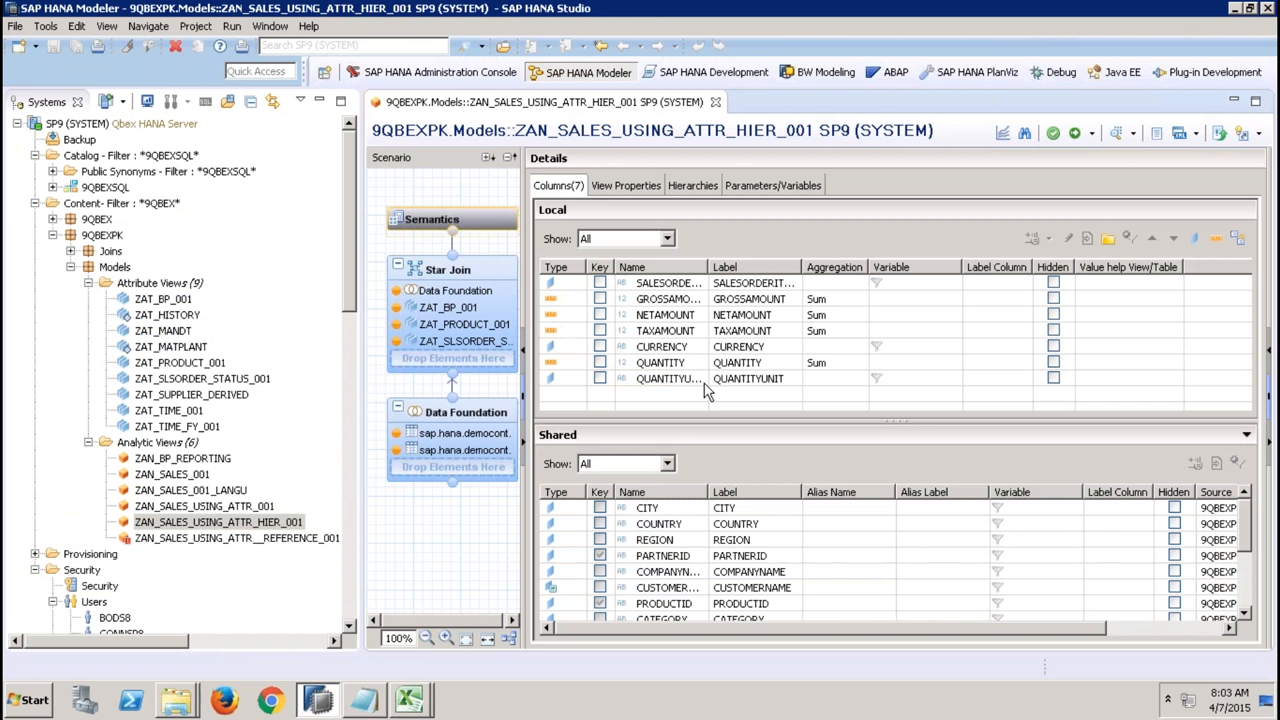
click(163, 300)
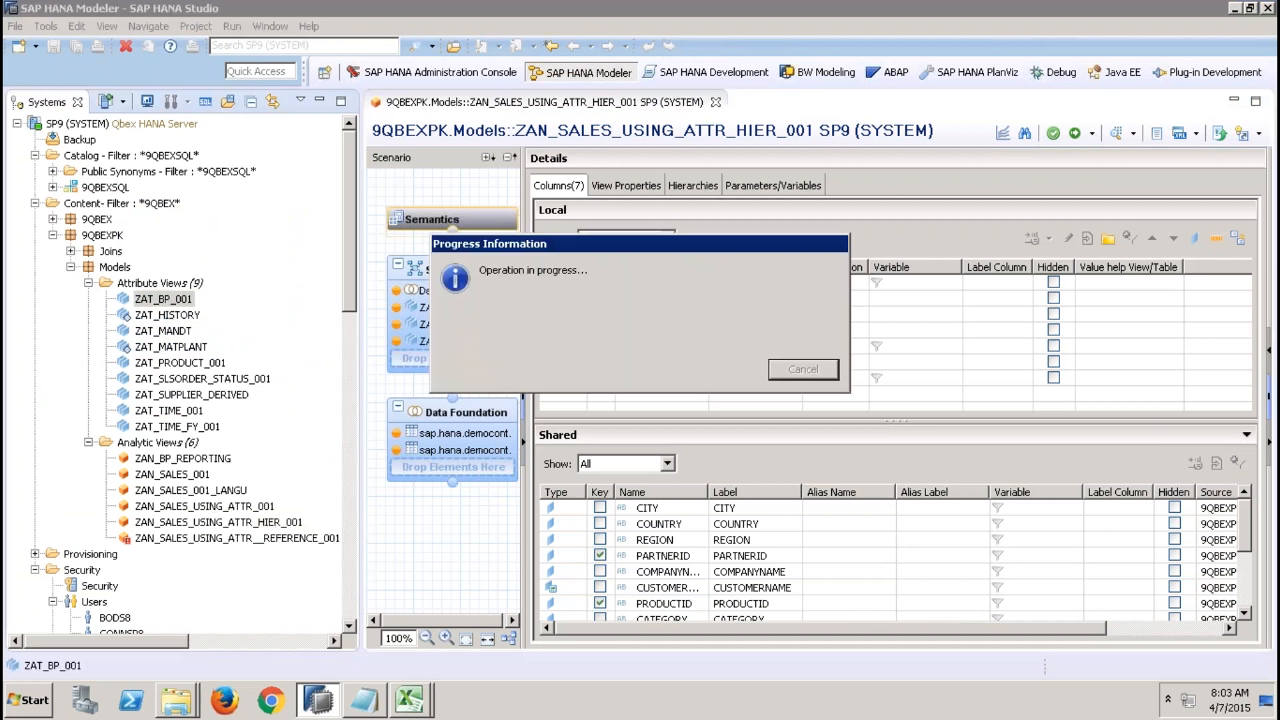
click(319, 100)
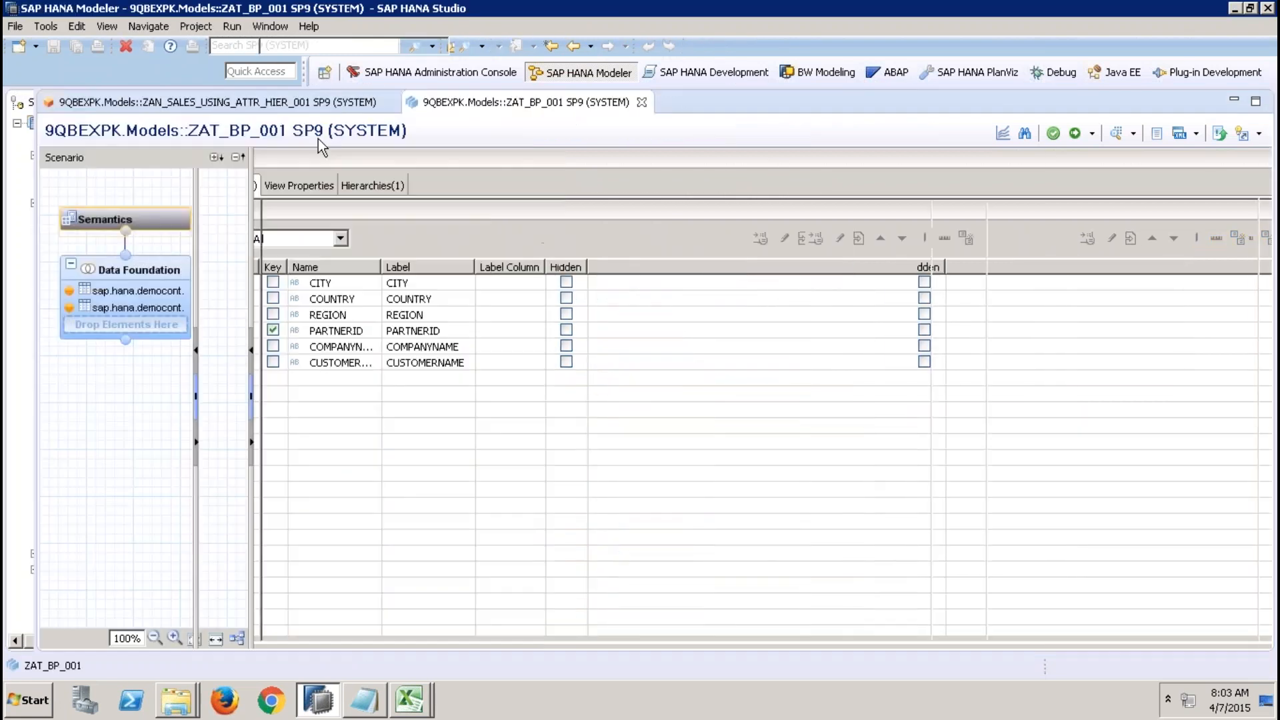
Remove the filter from the COUNTRY column in the Addresses table of the data foundation, then return to Semantics.
click(172, 273)
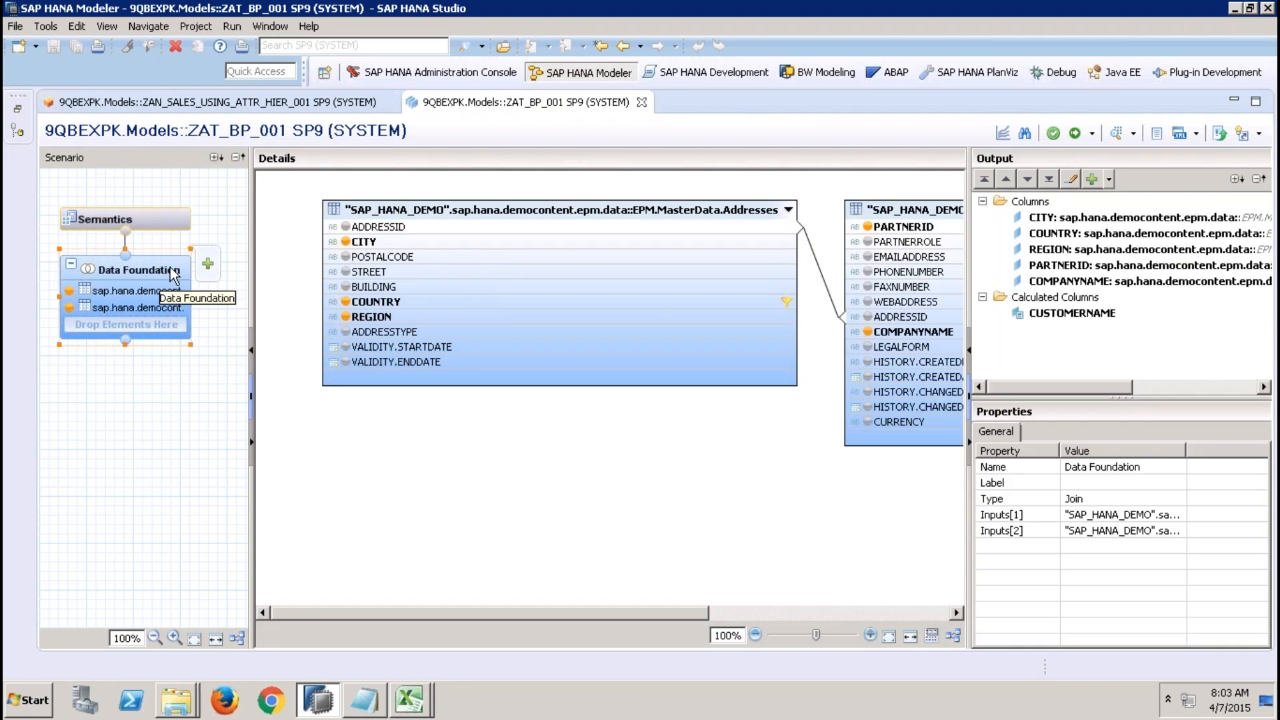
right_click(671, 305)
click(736, 343)
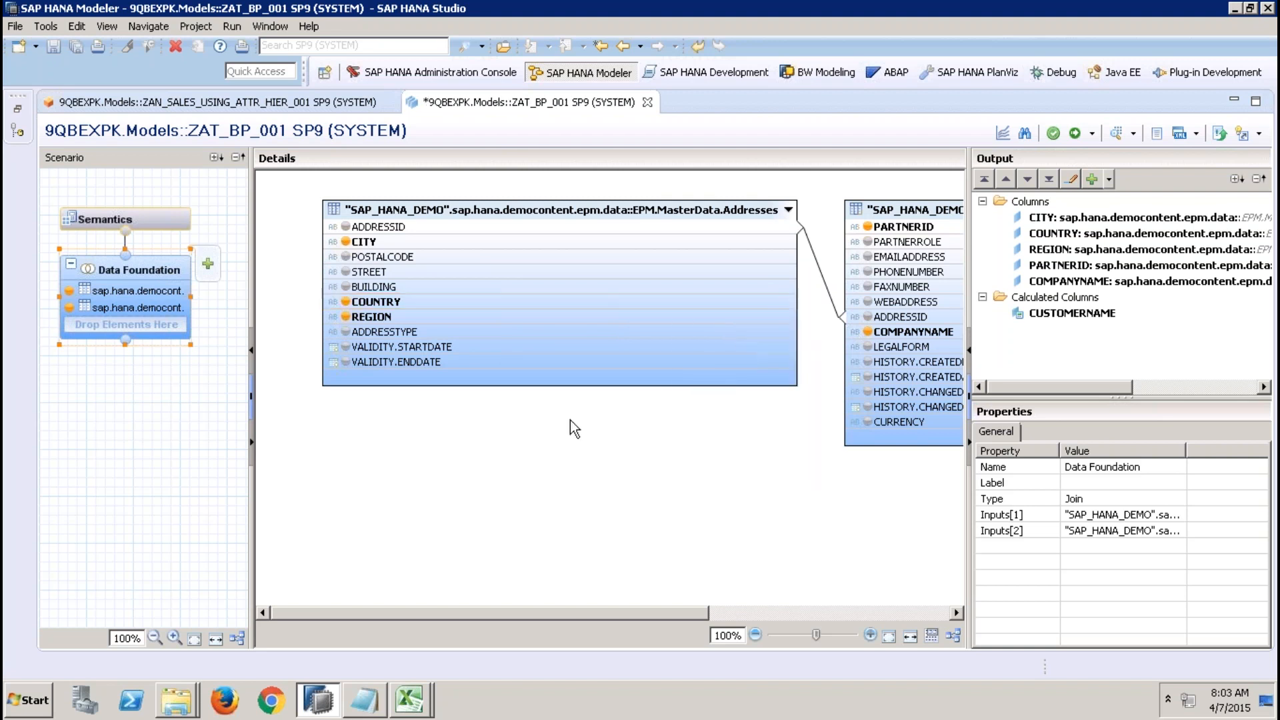
click(172, 222)
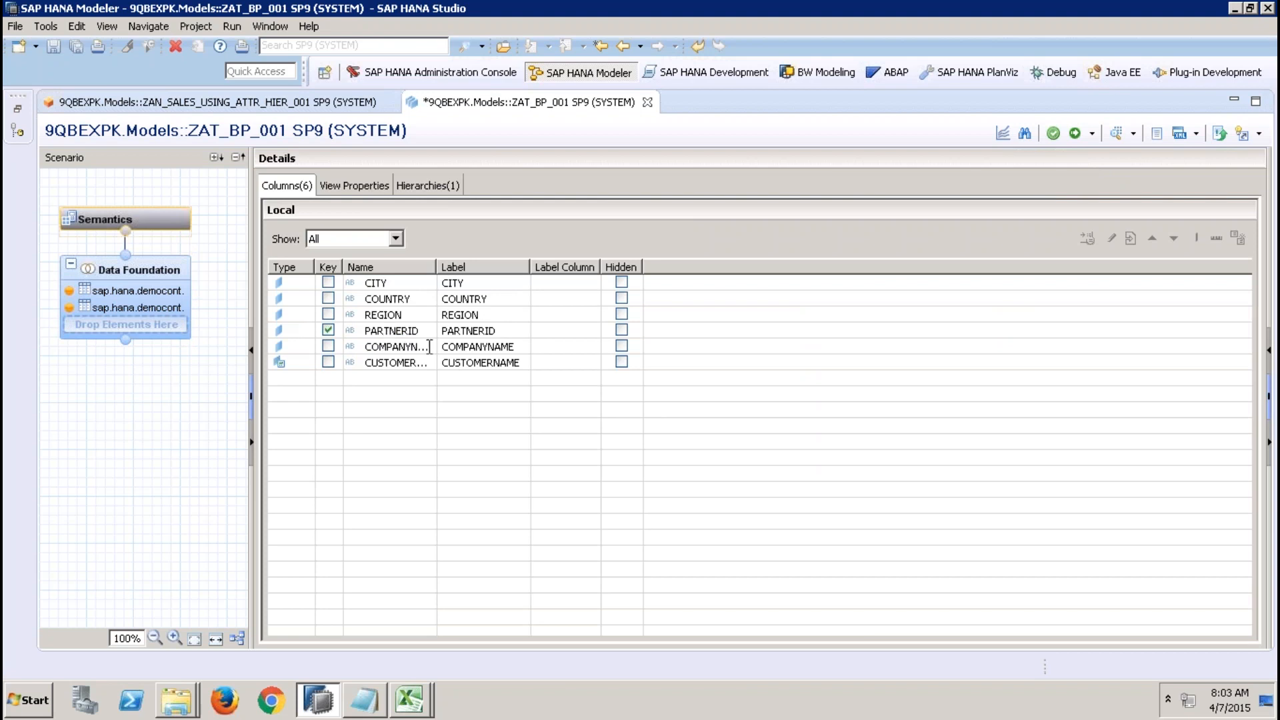
Set the label column of PARTNERID to COMPANYNAME and activate the attribute view.
click(572, 332)
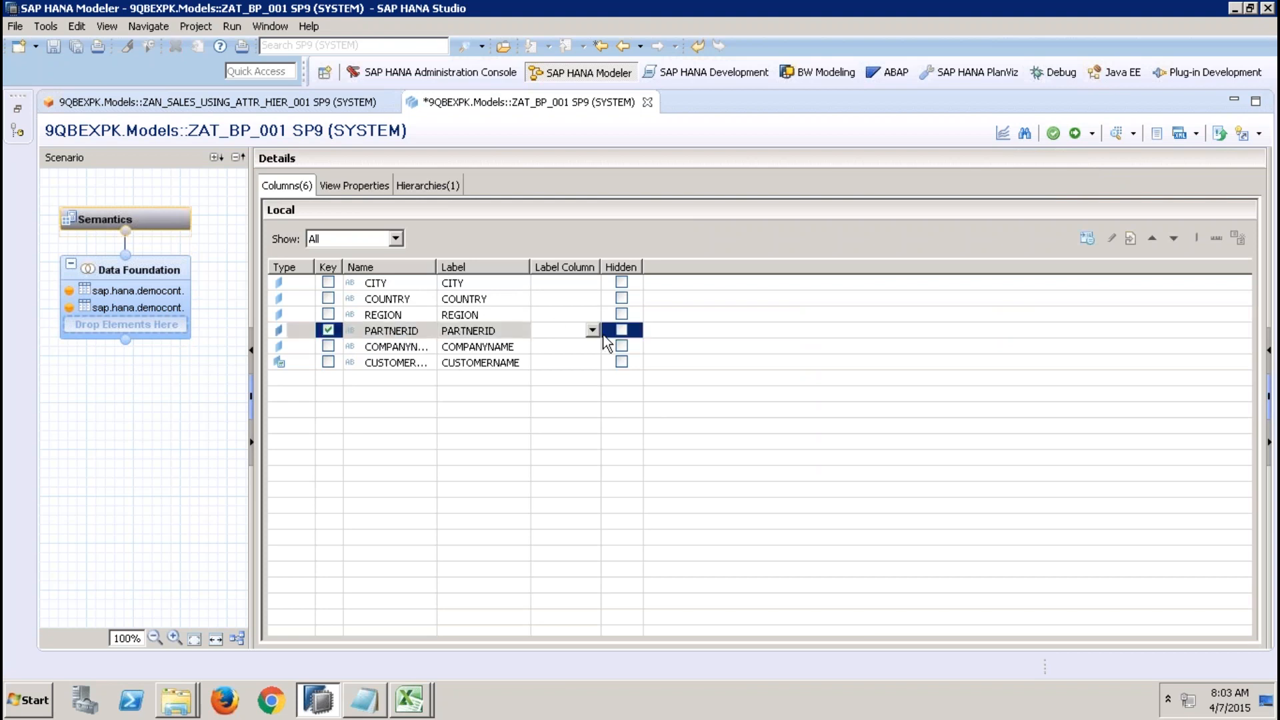
click(592, 330)
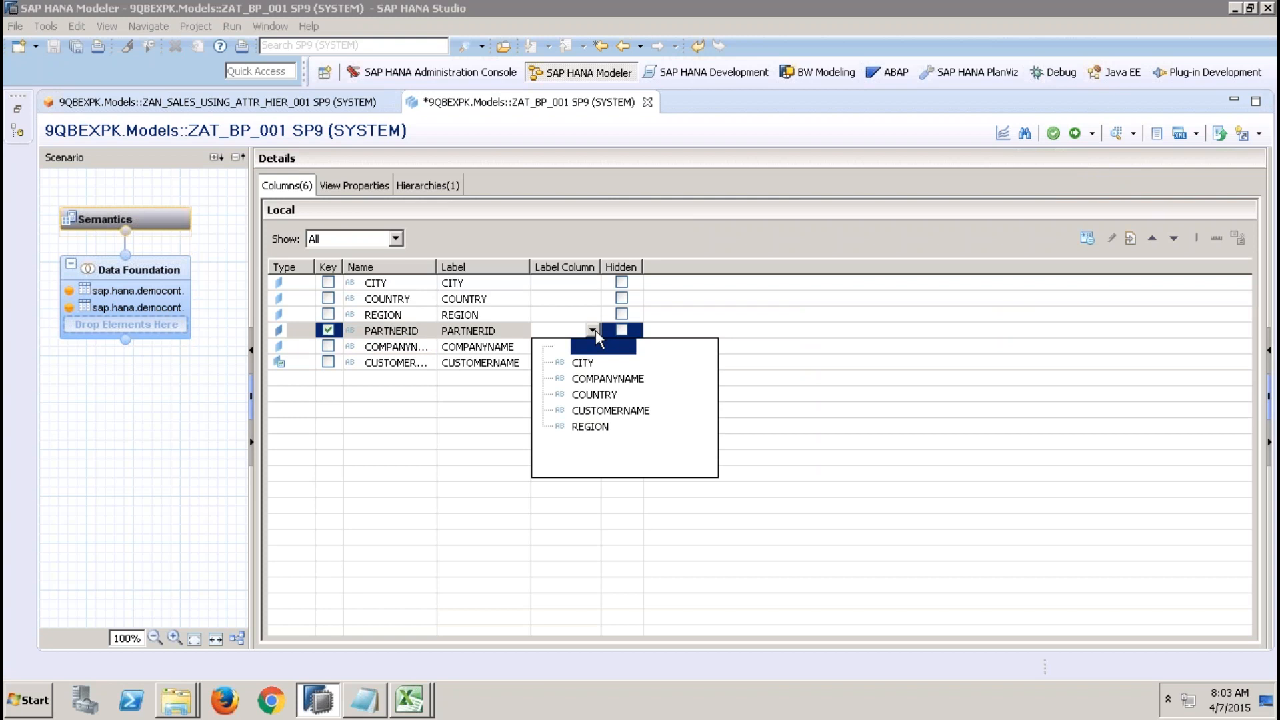
click(603, 379)
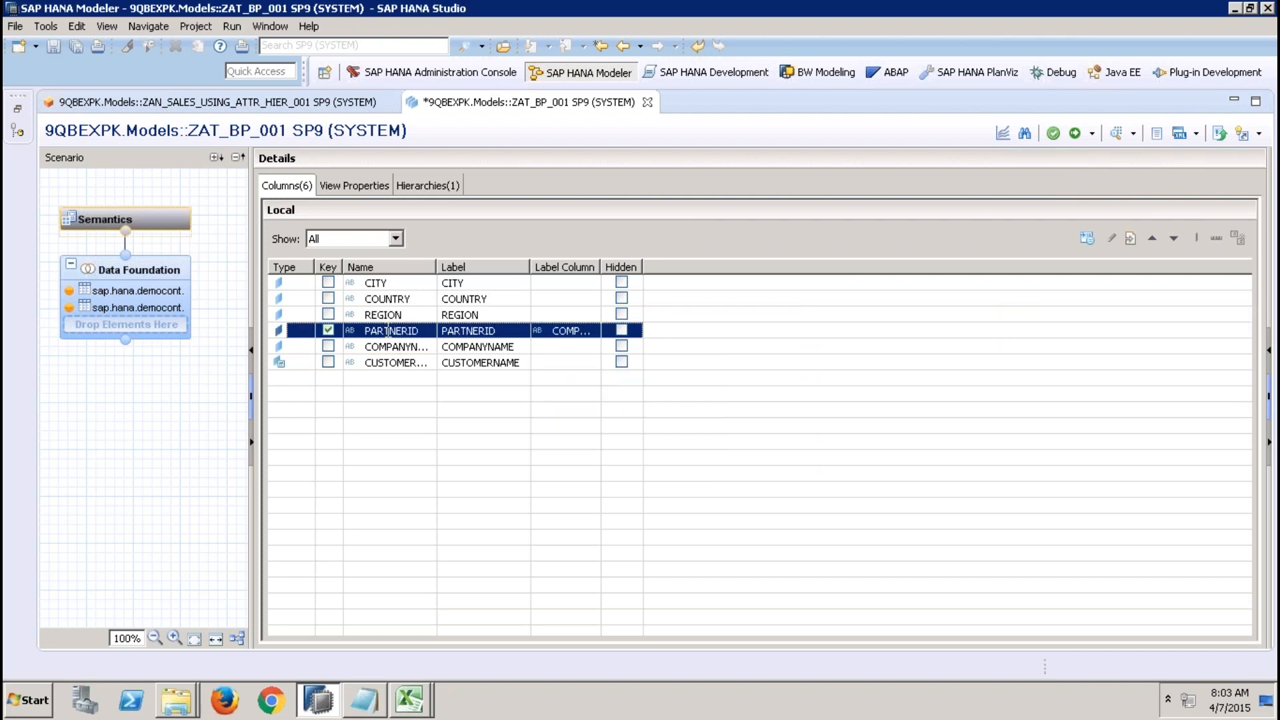
click(1074, 134)
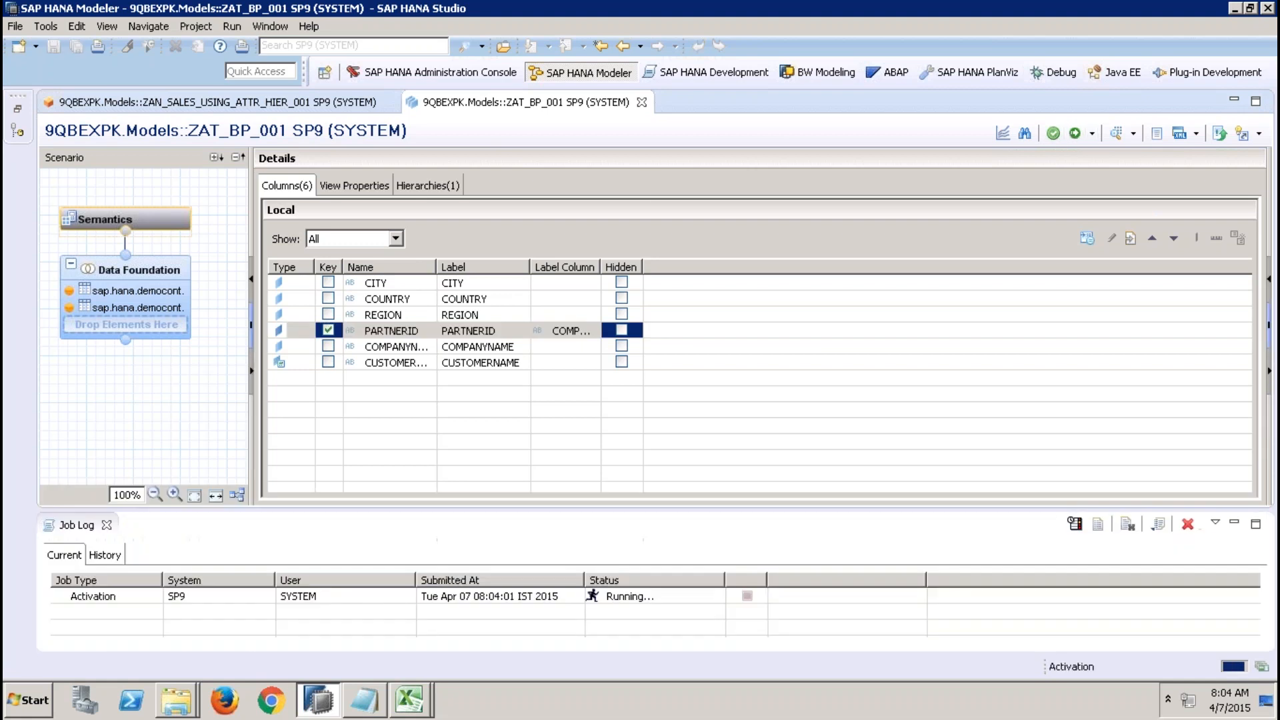
Close the open editors, reopen the analytic view ZAN_SALES_USING_ATTR_HIER_001 and redeploy it.
click(641, 102)
click(388, 102)
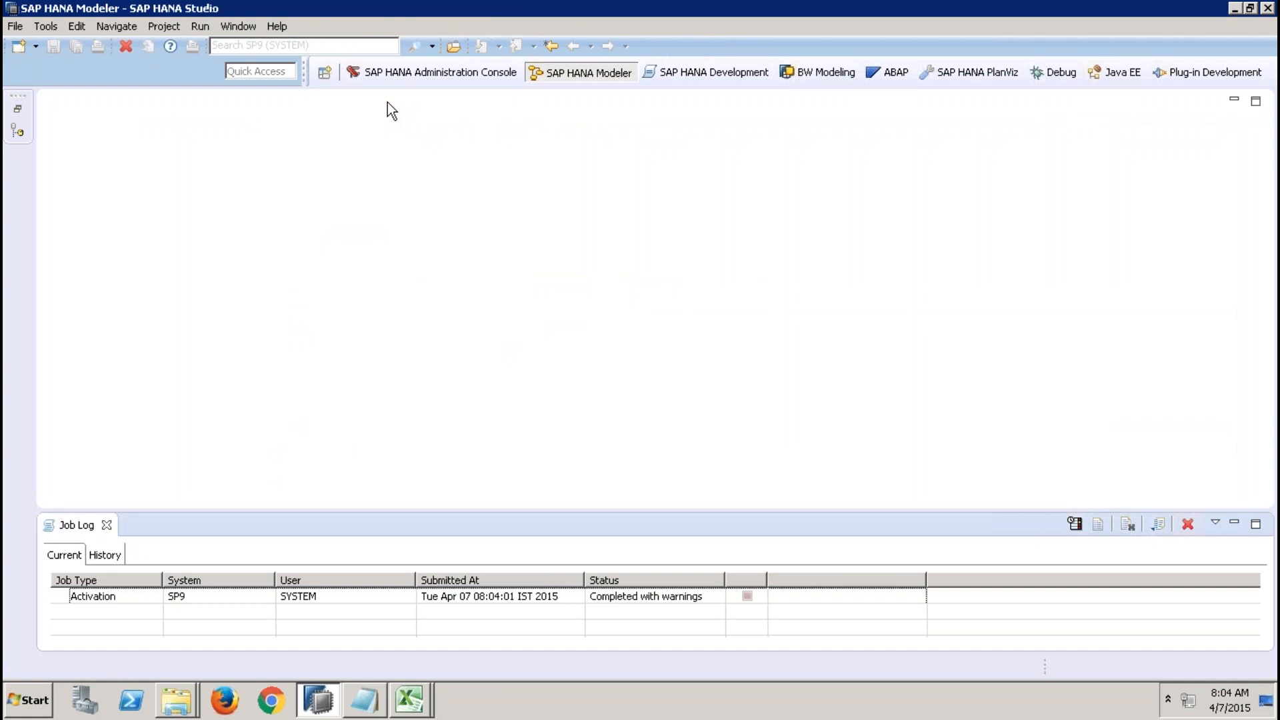
click(107, 526)
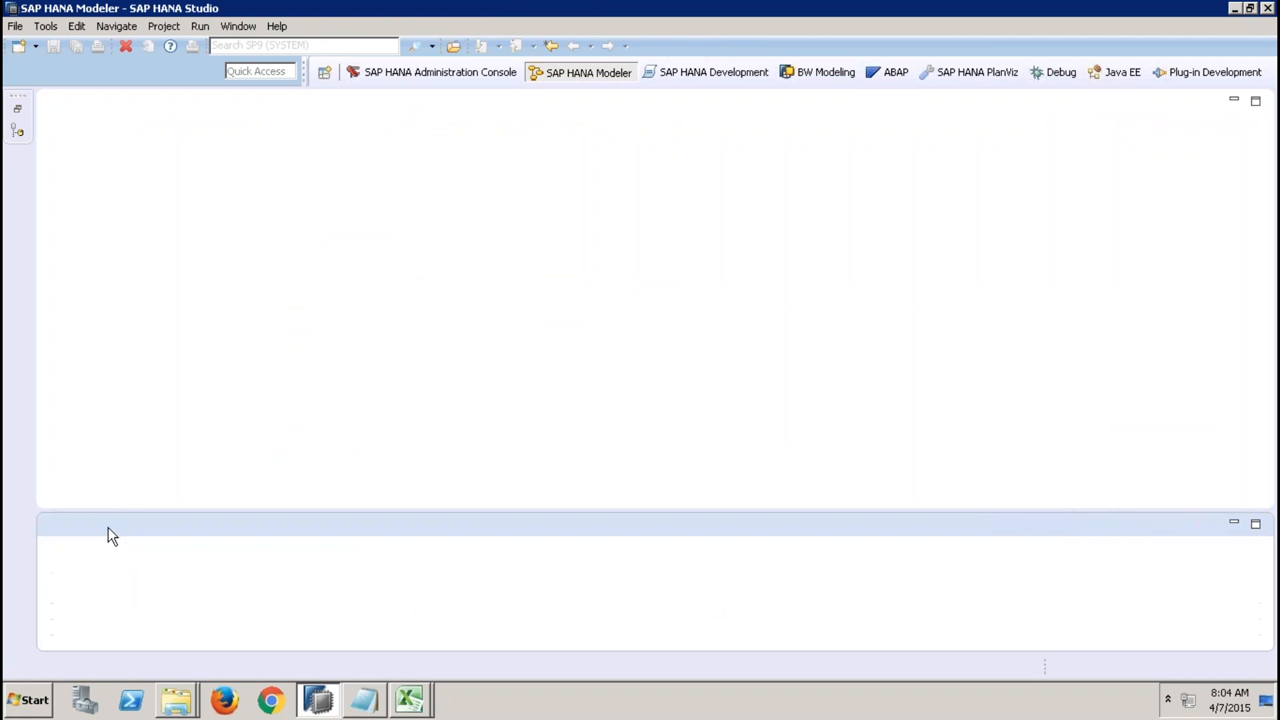
click(15, 109)
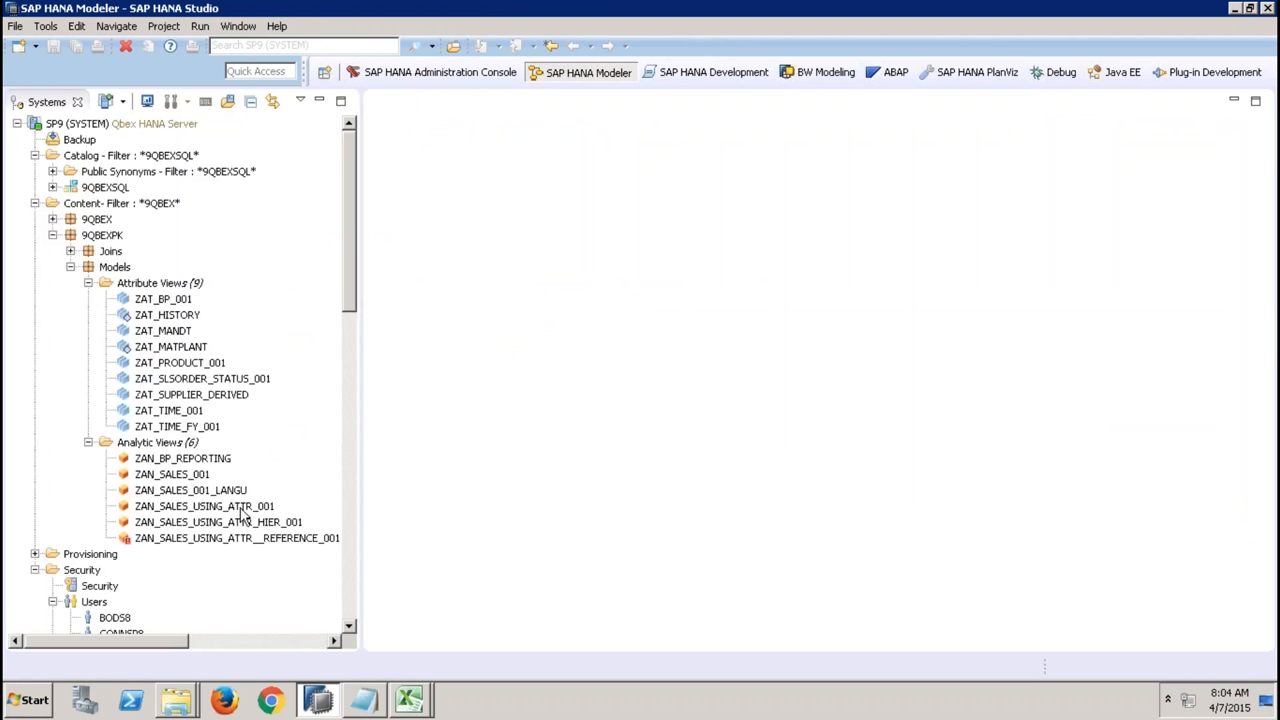
double_click(248, 521)
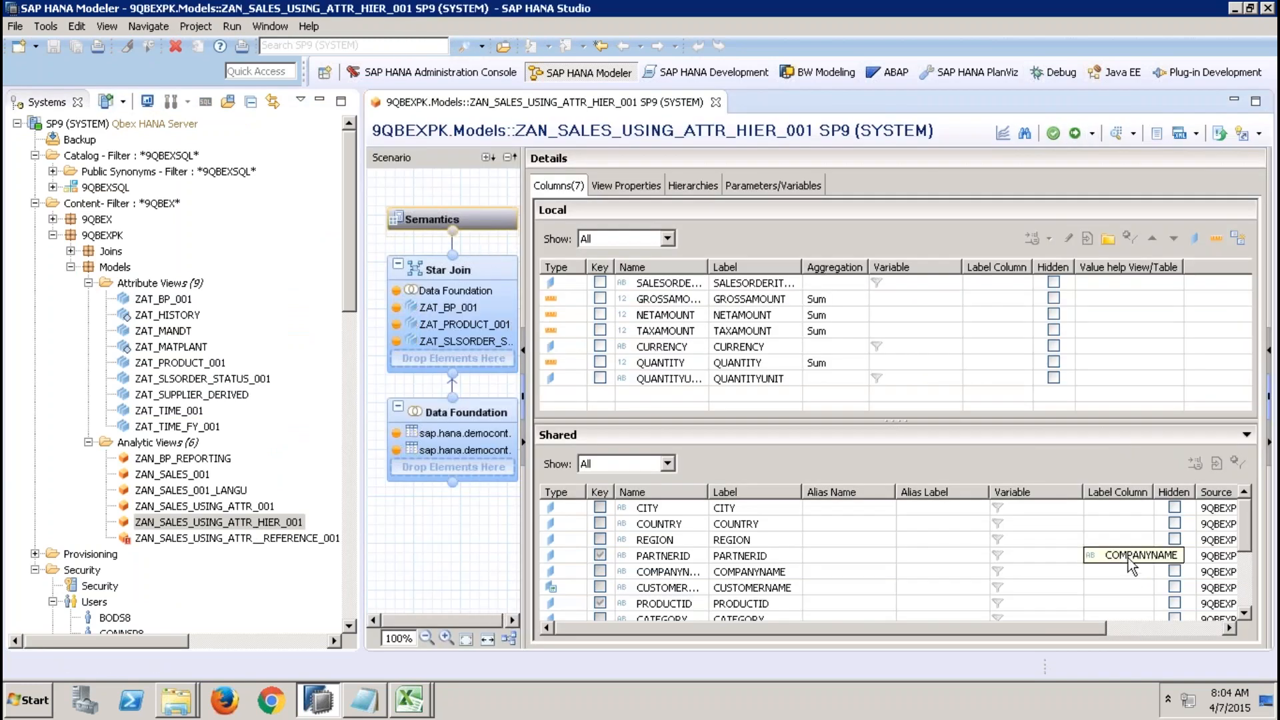
click(1076, 133)
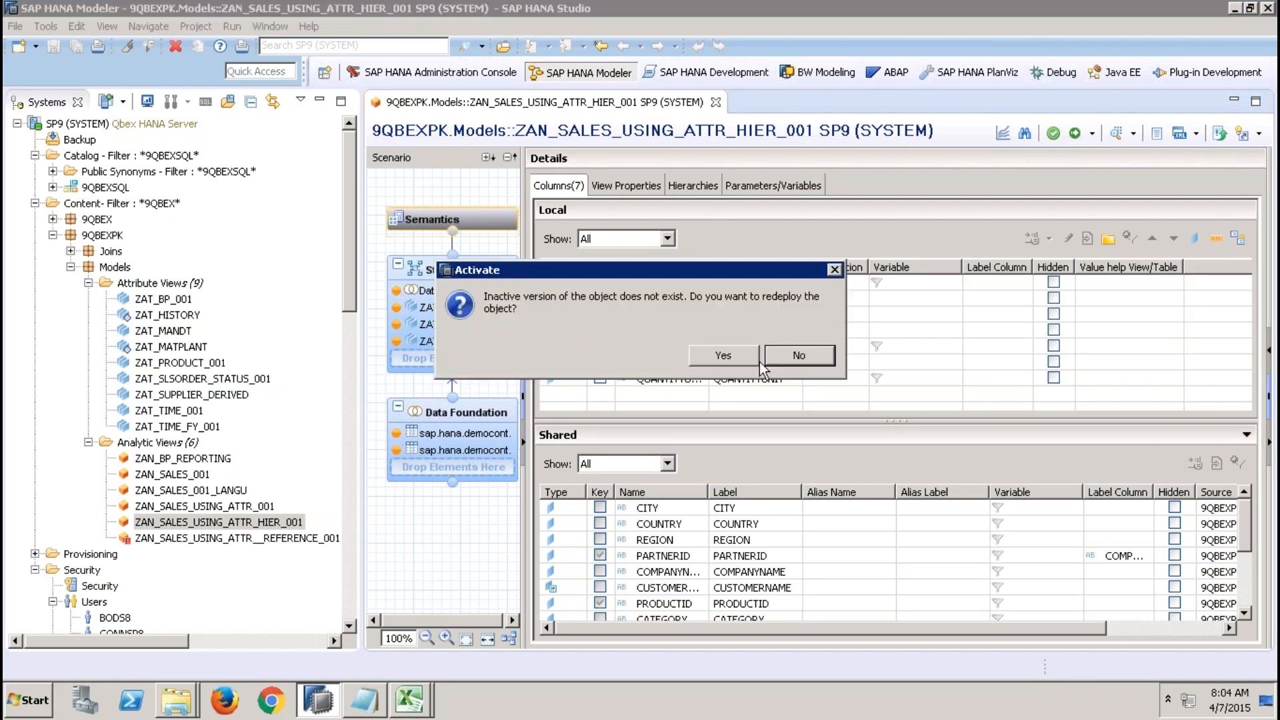
click(720, 353)
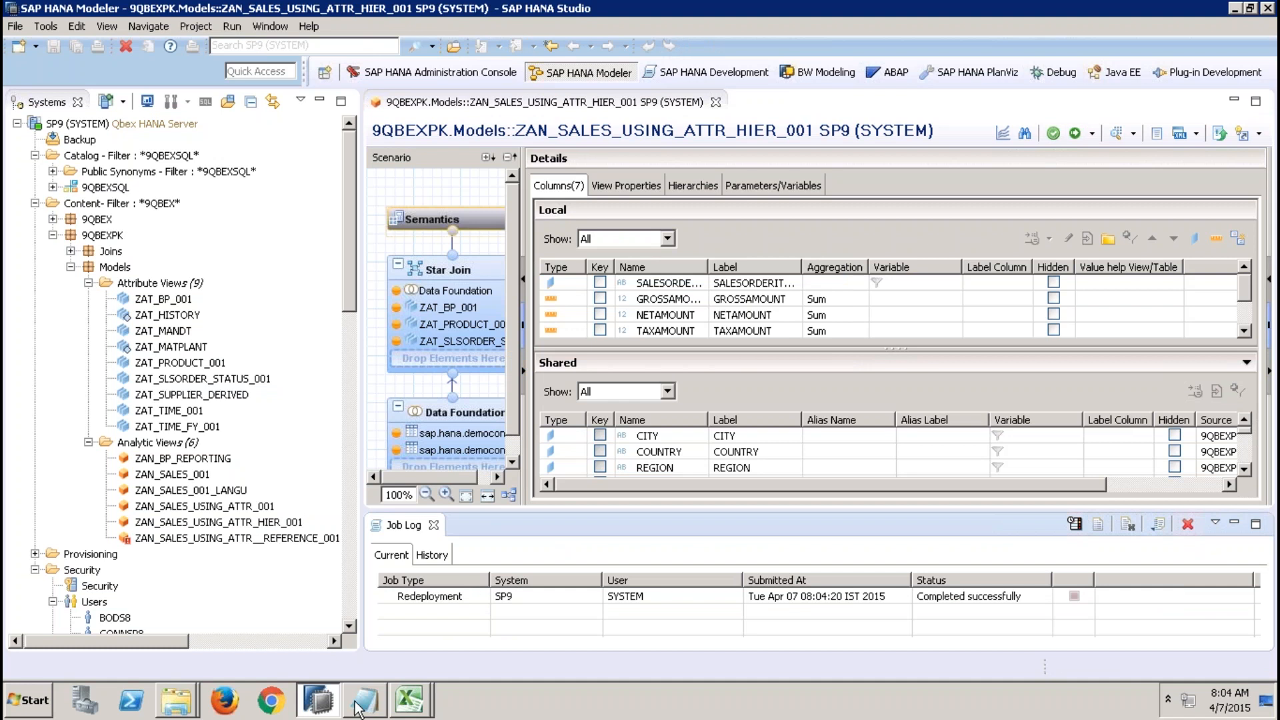
Switch to Excel and close the Book2 workbook and Excel itself.
click(409, 701)
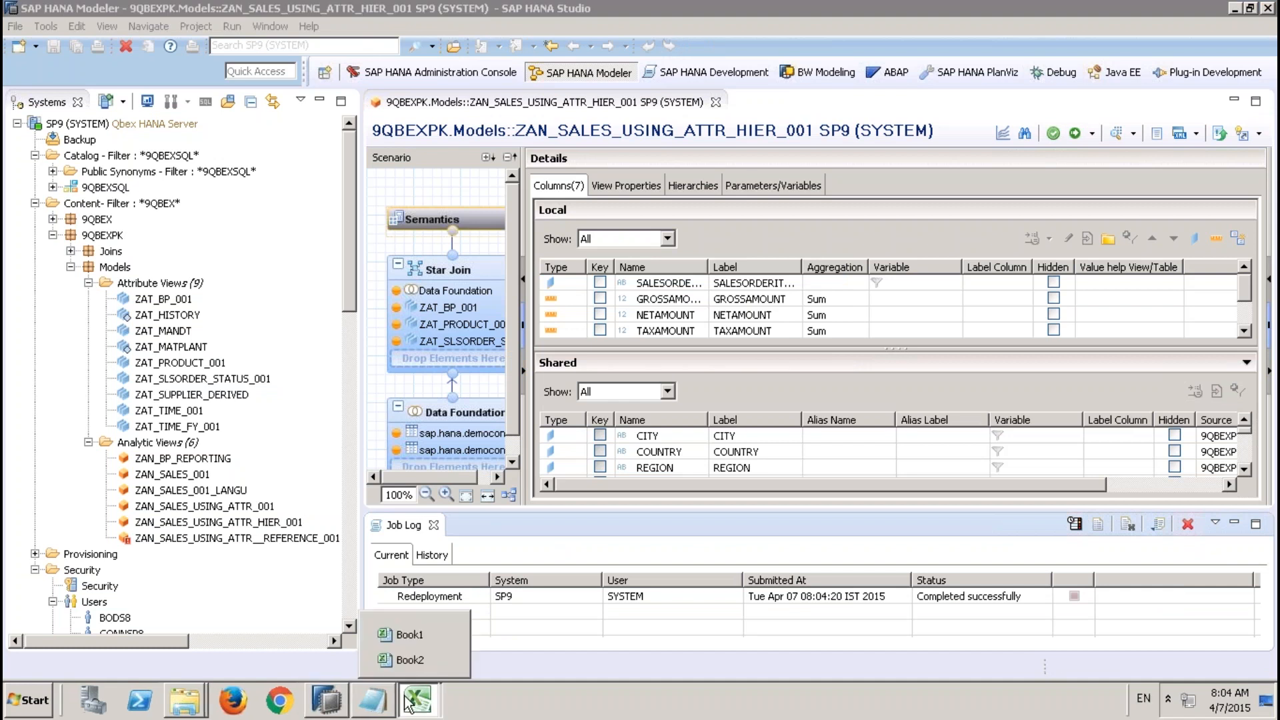
click(419, 661)
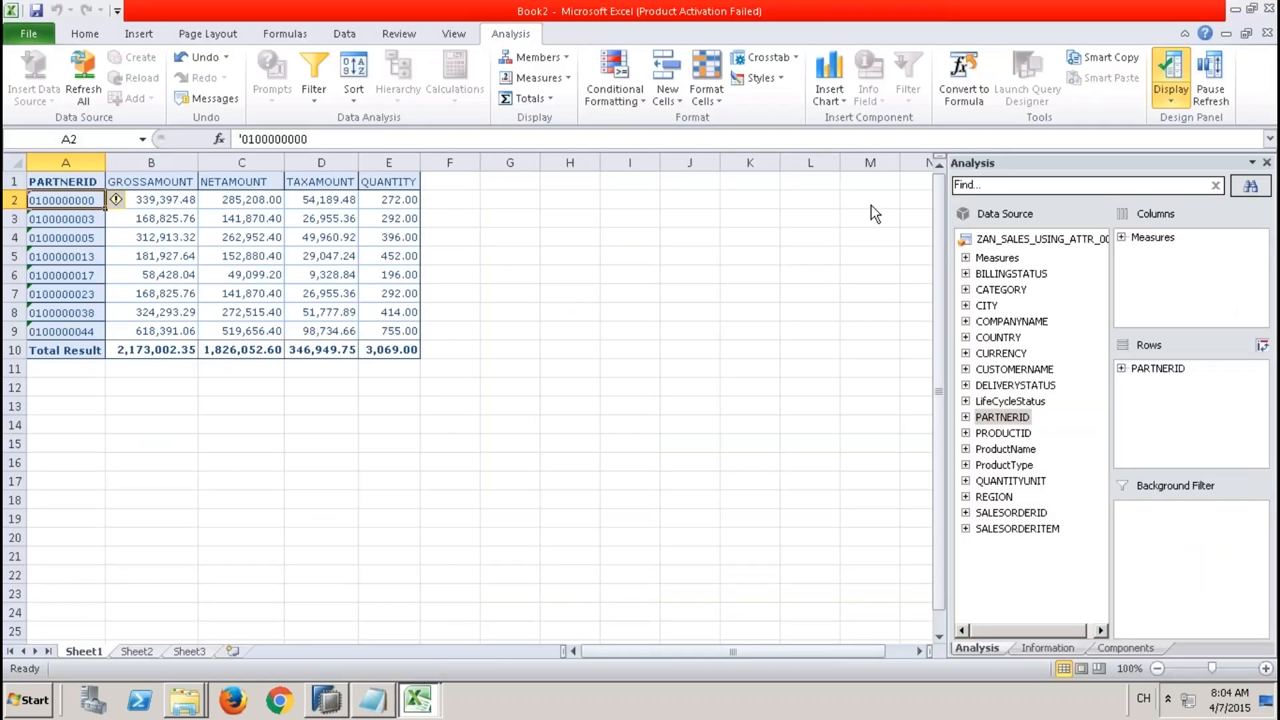
click(1266, 33)
click(643, 367)
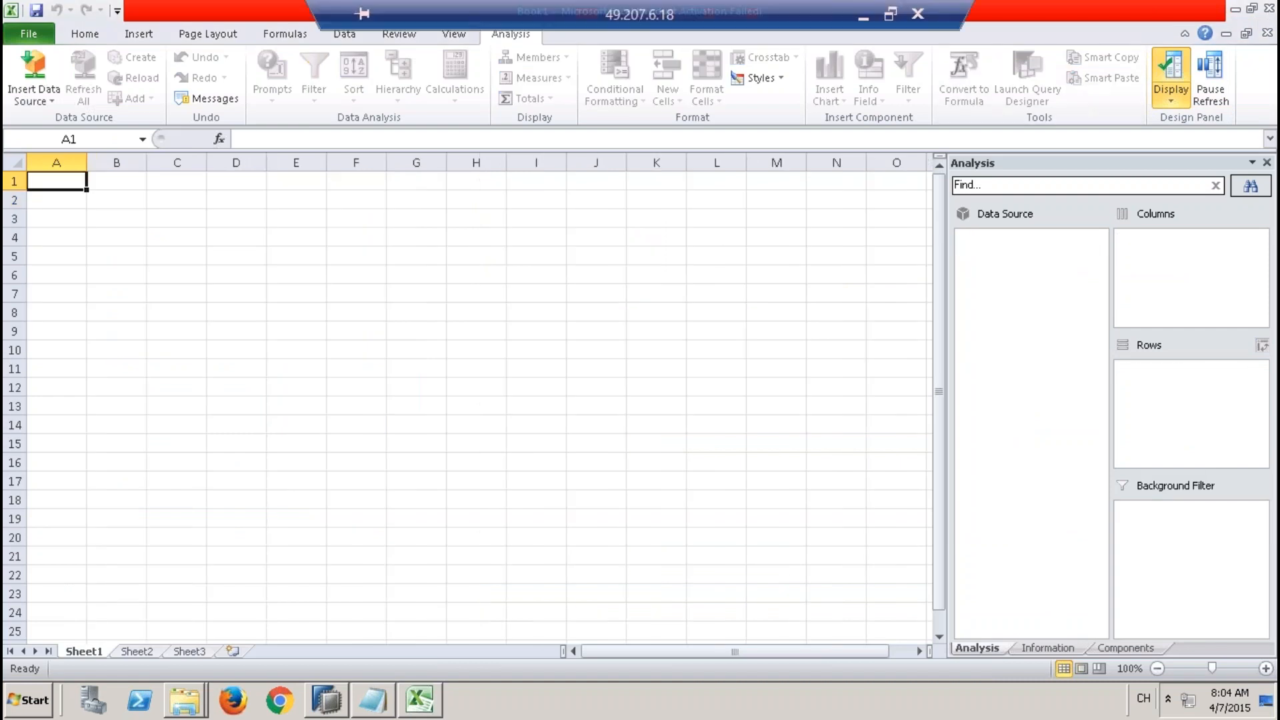
click(1270, 9)
Launch SAP BusinessObjects Analysis for Excel from the Start menu and dismiss the Office activation wizard.
click(14, 706)
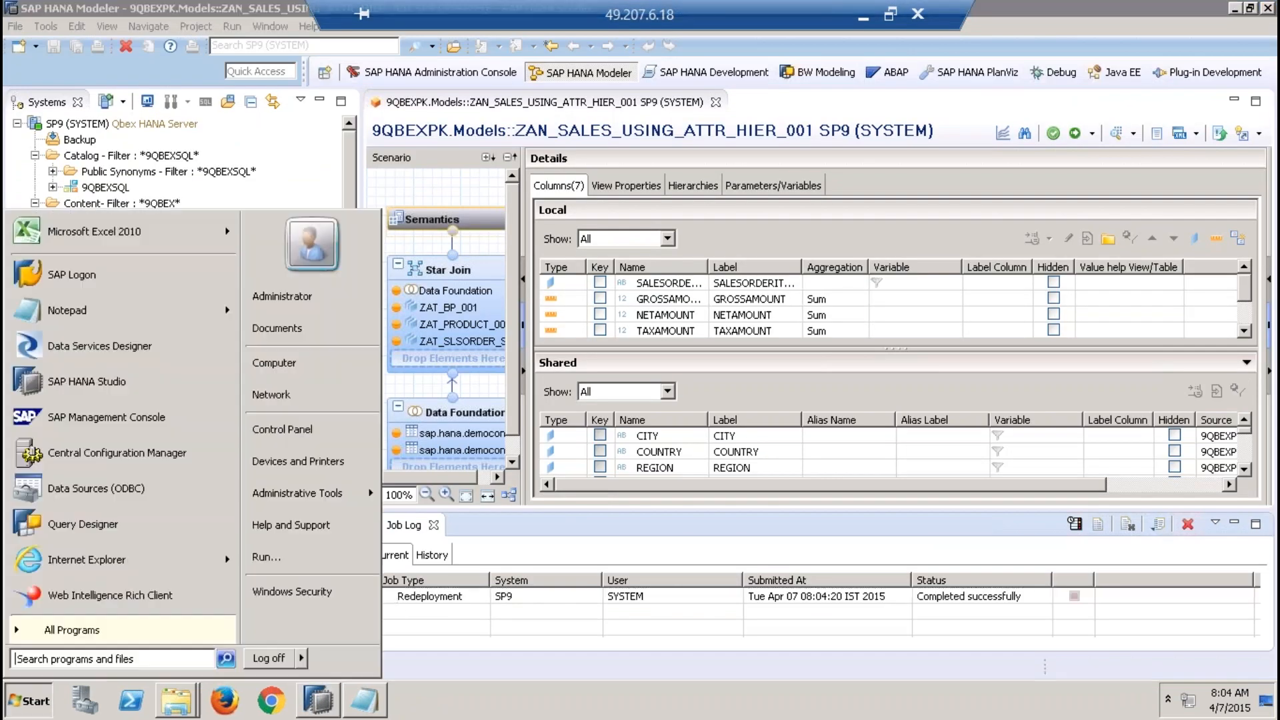
click(47, 629)
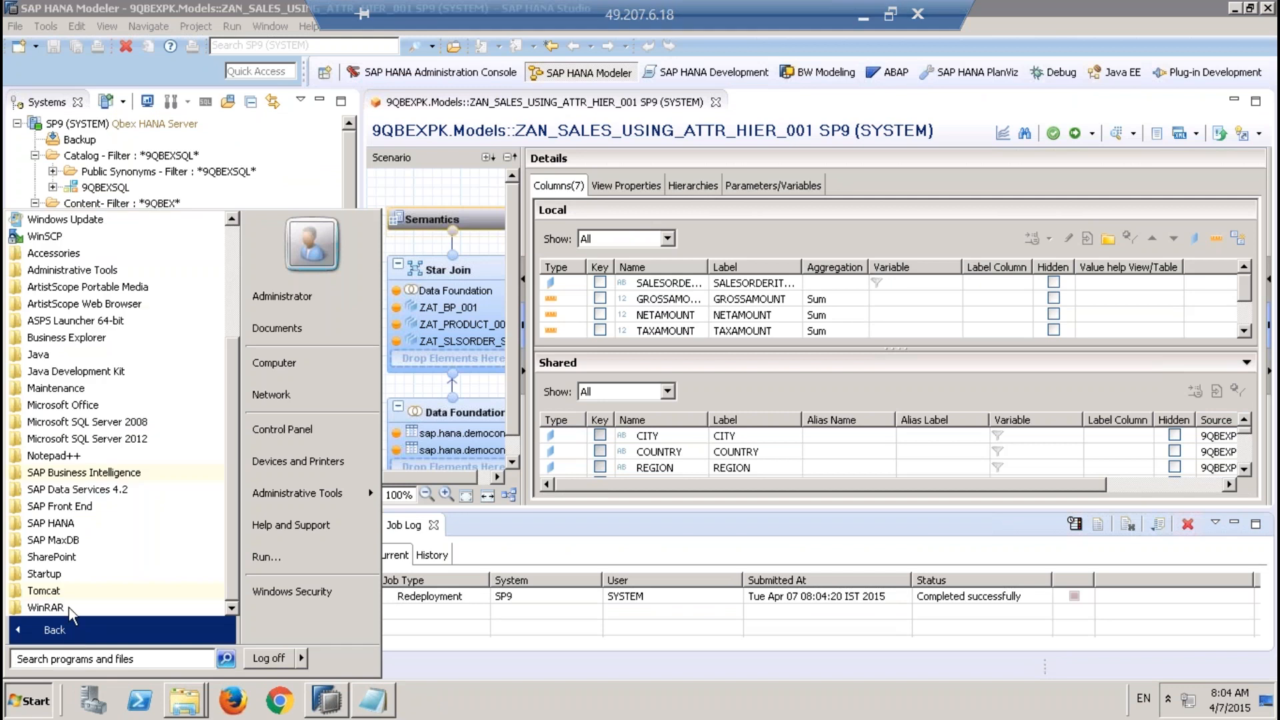
click(132, 475)
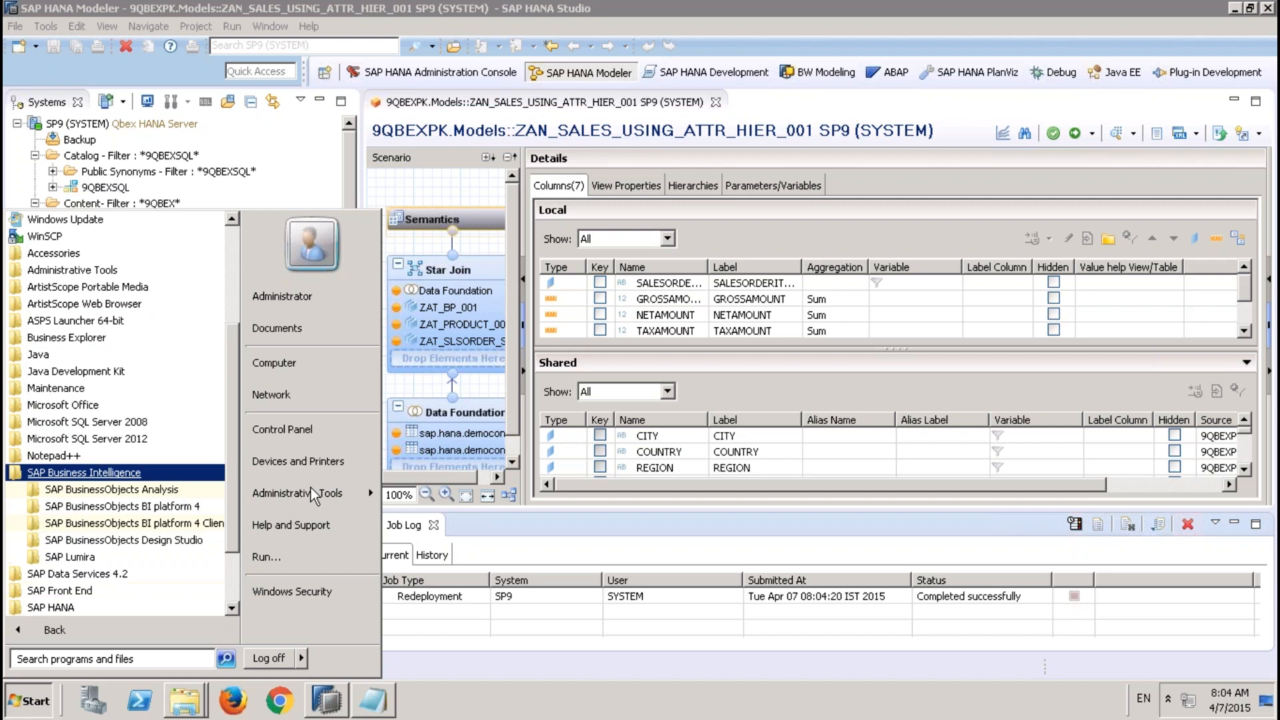
click(164, 490)
click(175, 507)
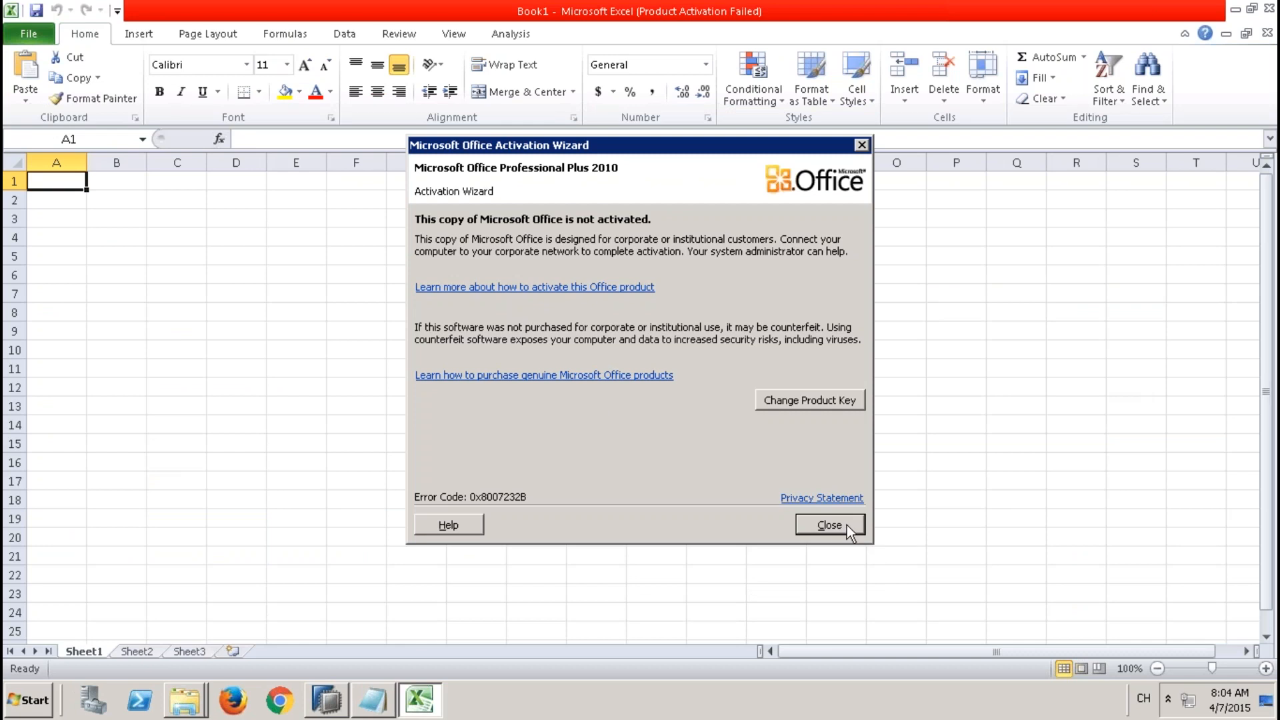
click(829, 526)
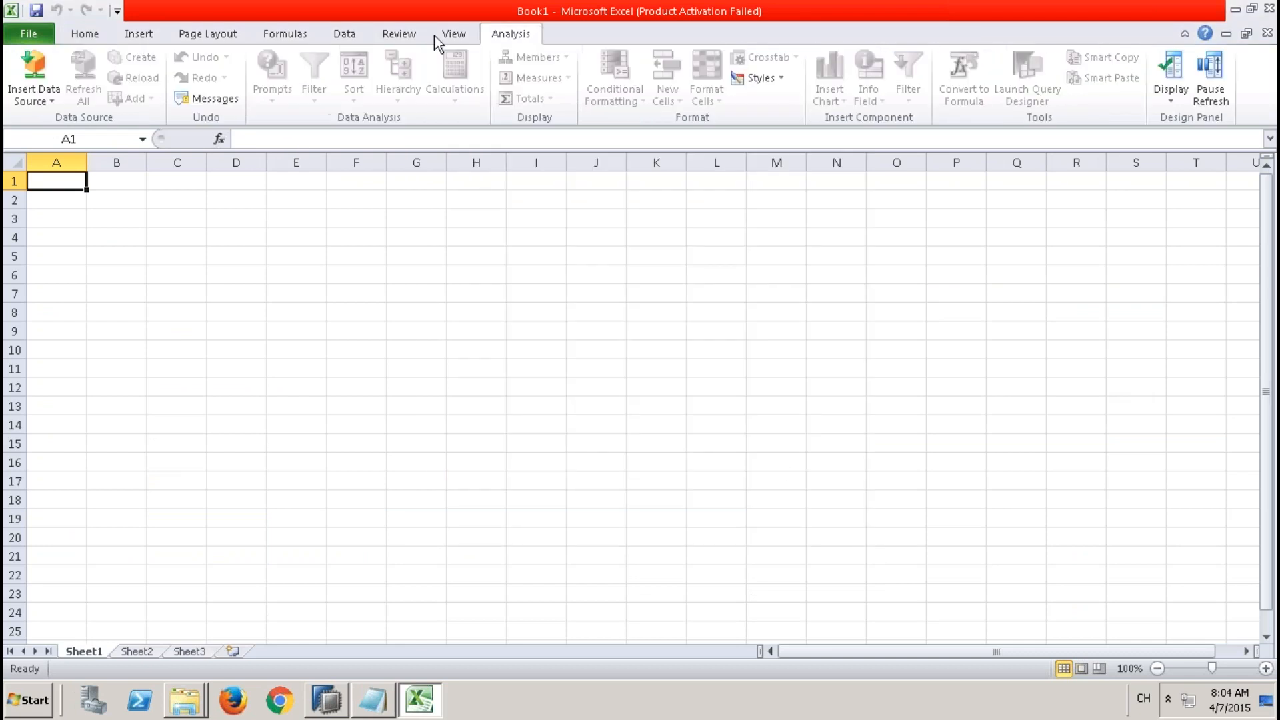
Start selecting a data source, skip the BI platform logon, and log on to 9QBEXCONNECTION TO HANA with the system password.
click(45, 105)
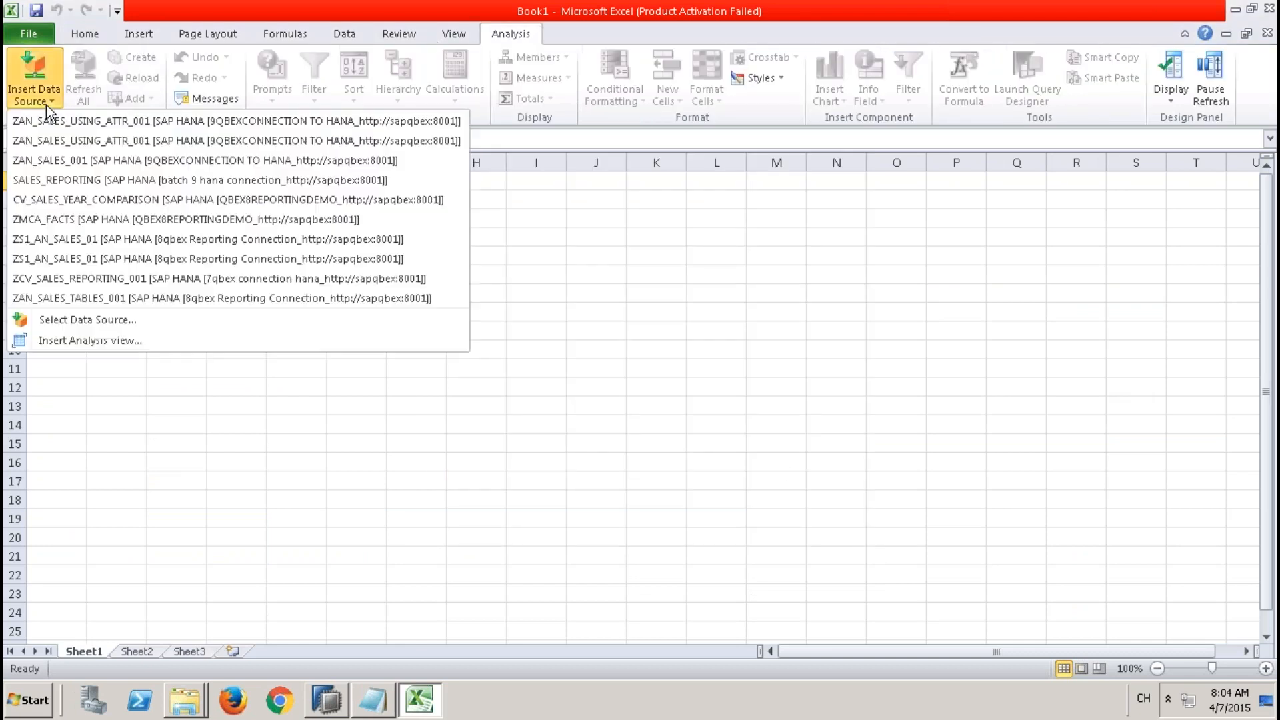
click(74, 320)
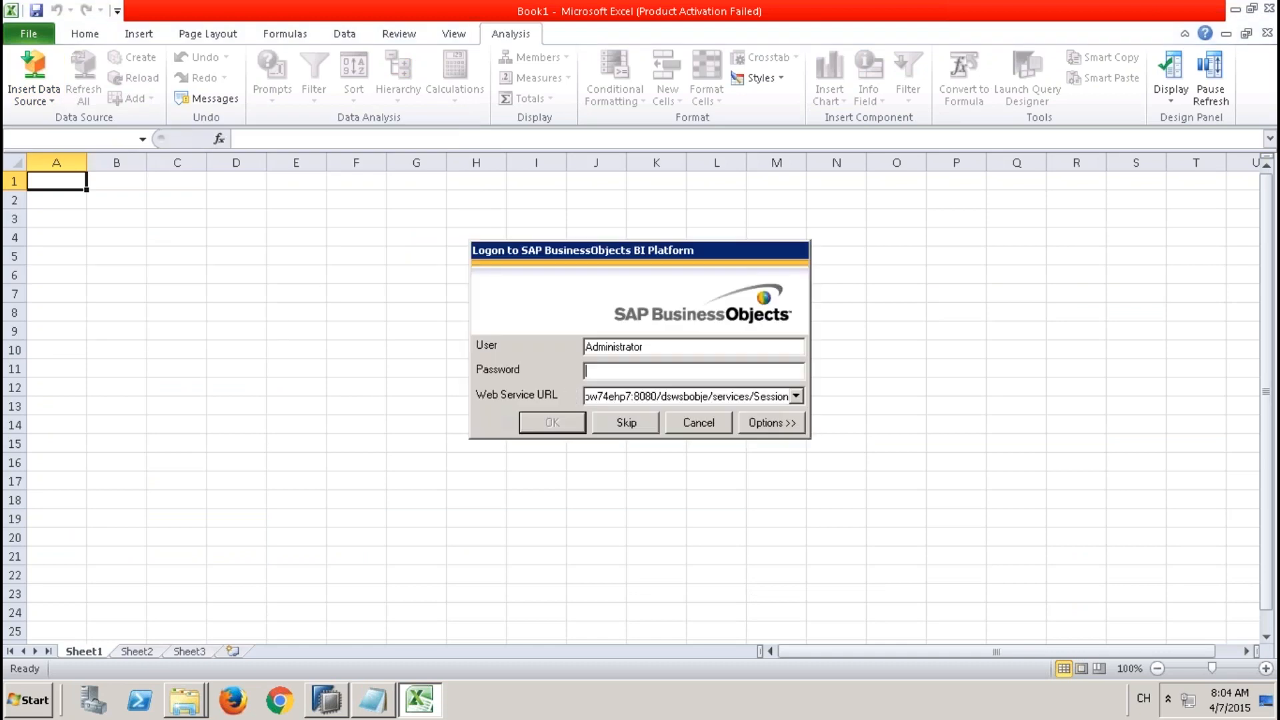
click(628, 420)
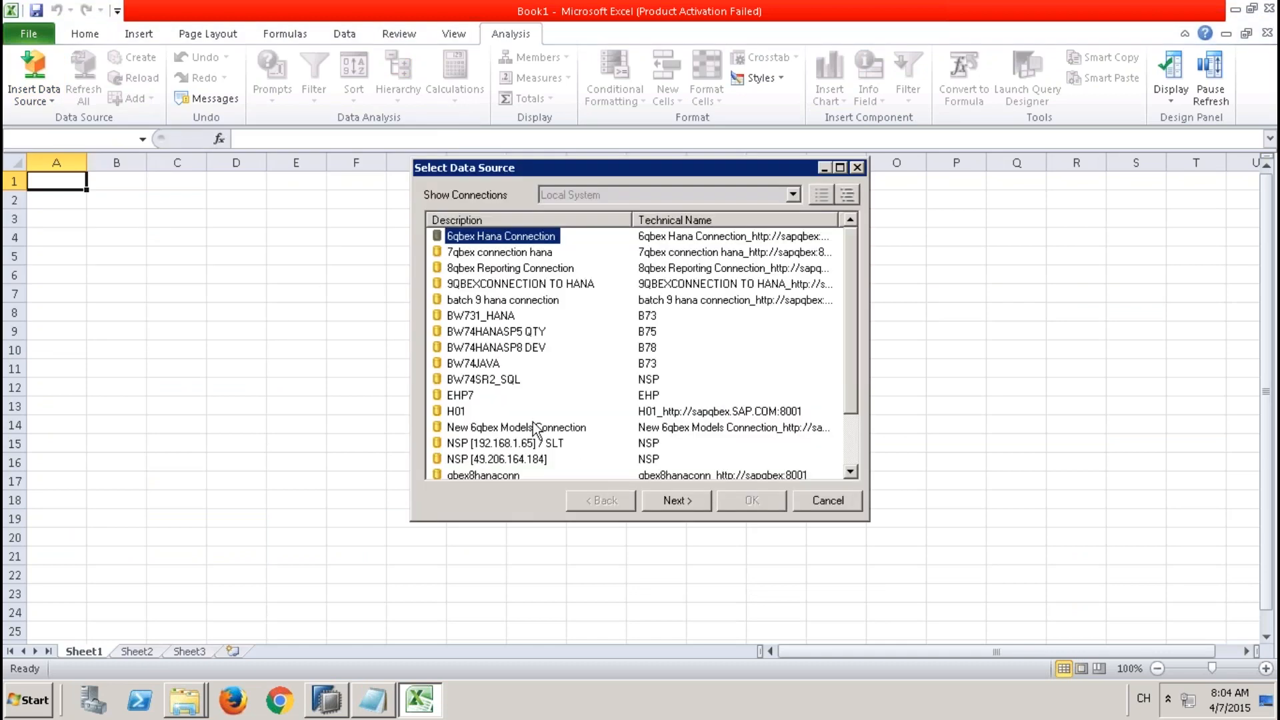
click(497, 285)
click(682, 501)
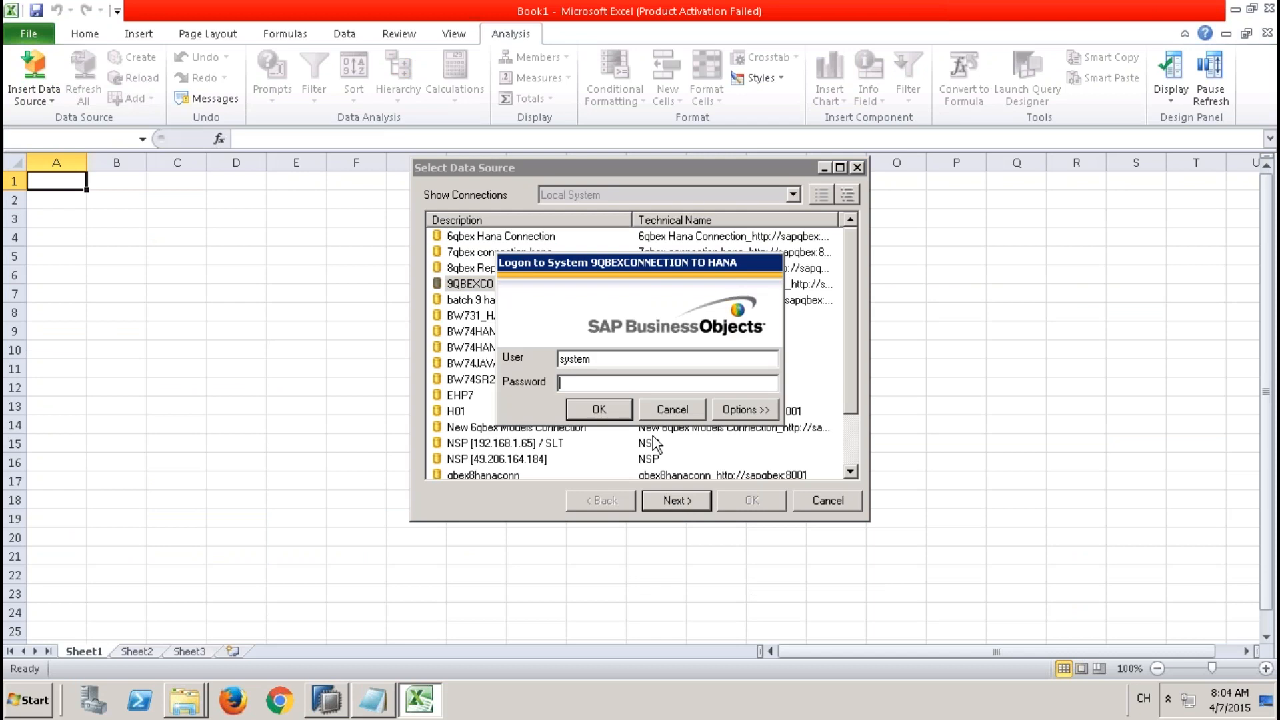
text(*)
click(598, 411)
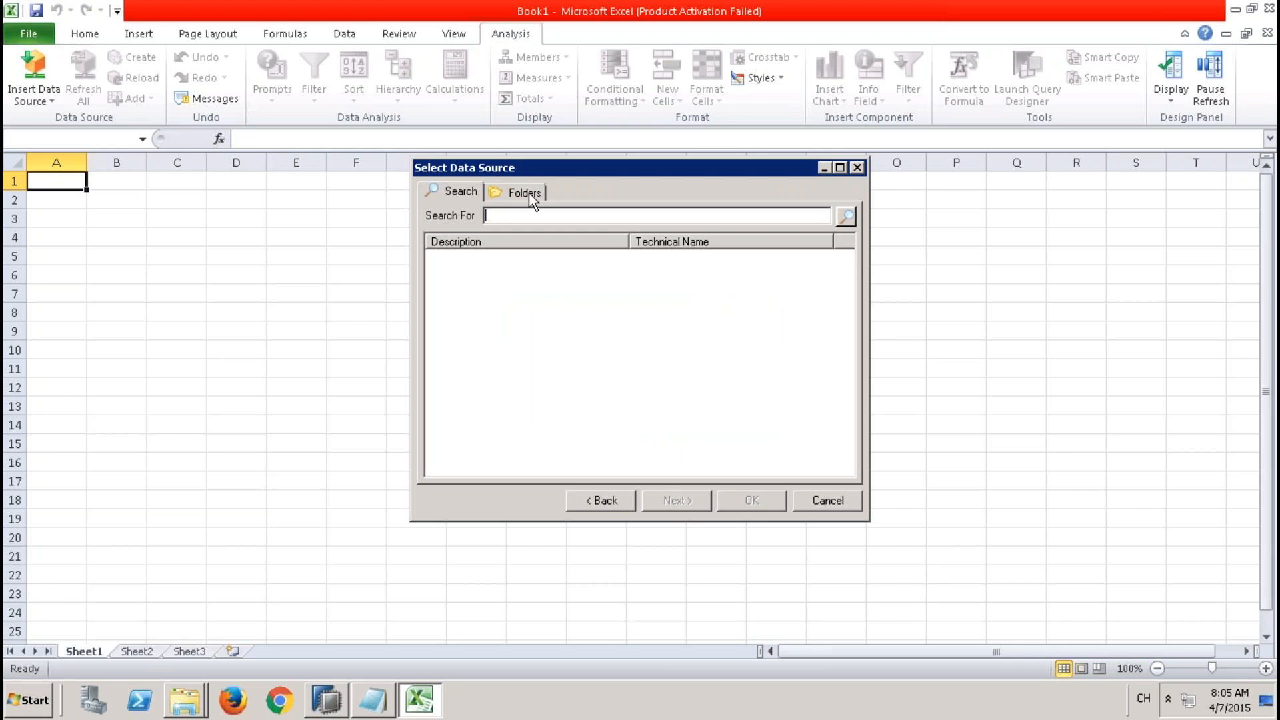
Open the 9QBEXPK Models folder and insert the analytic view ZAN_SALES_USING_ATTR_001 as data source.
click(526, 193)
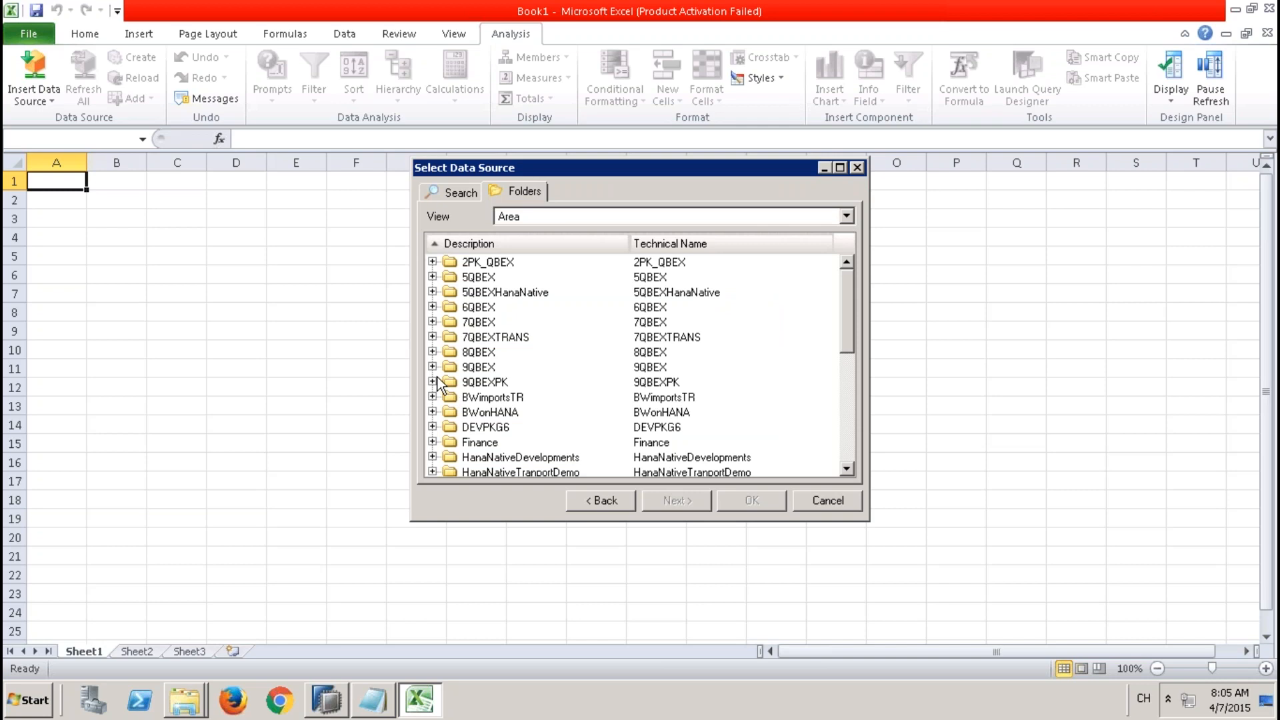
click(435, 380)
click(450, 396)
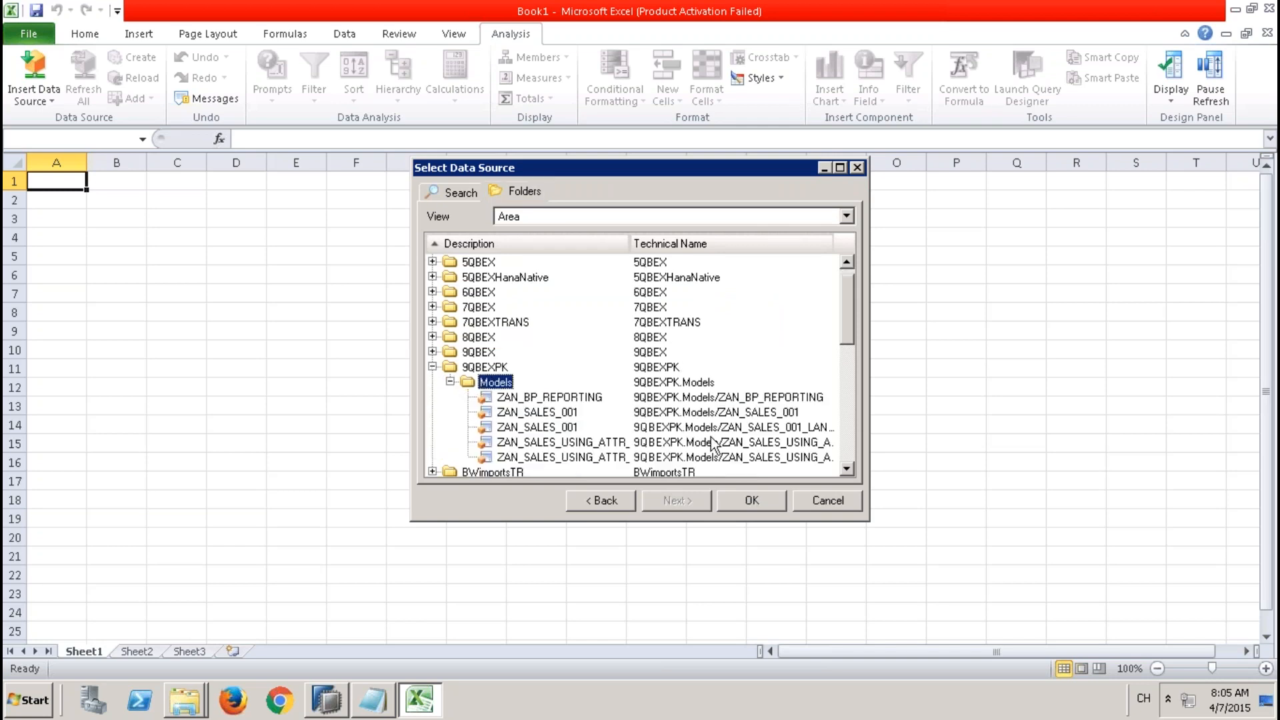
click(712, 442)
click(745, 501)
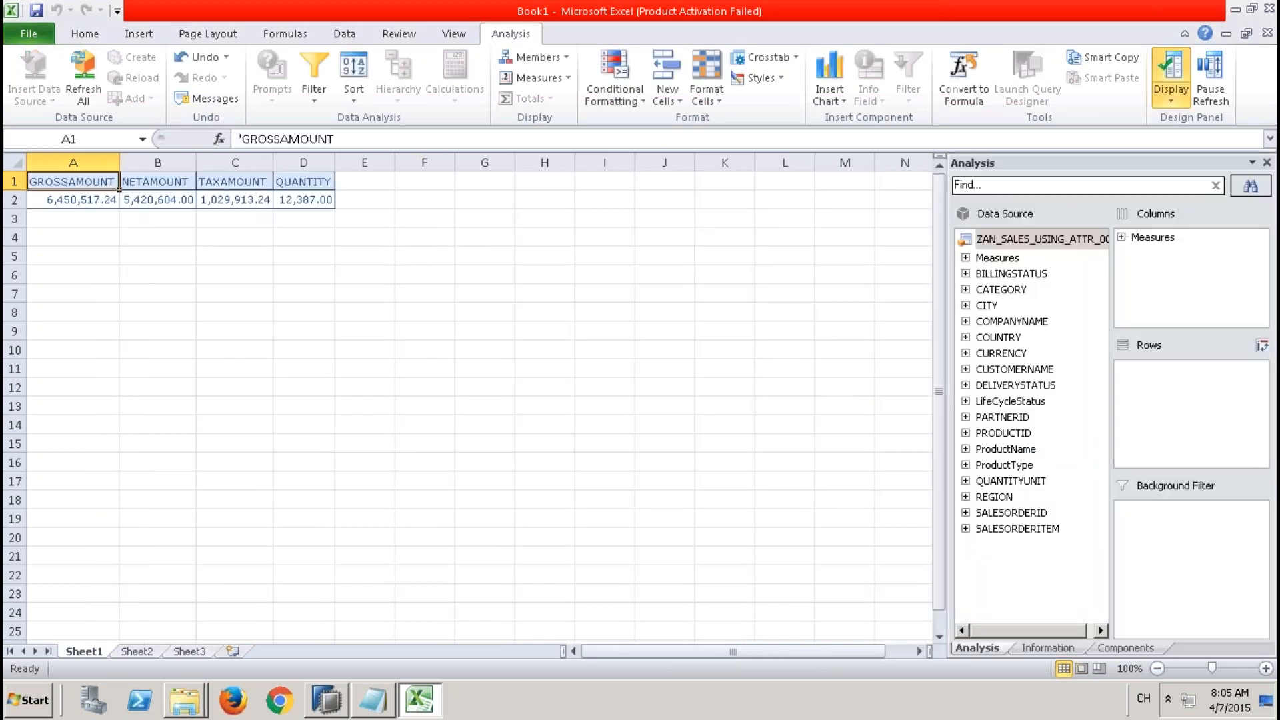
Add PARTNERID to the crosstab rows and check the member display options for the partner IDs.
drag(1017, 419, 1159, 390)
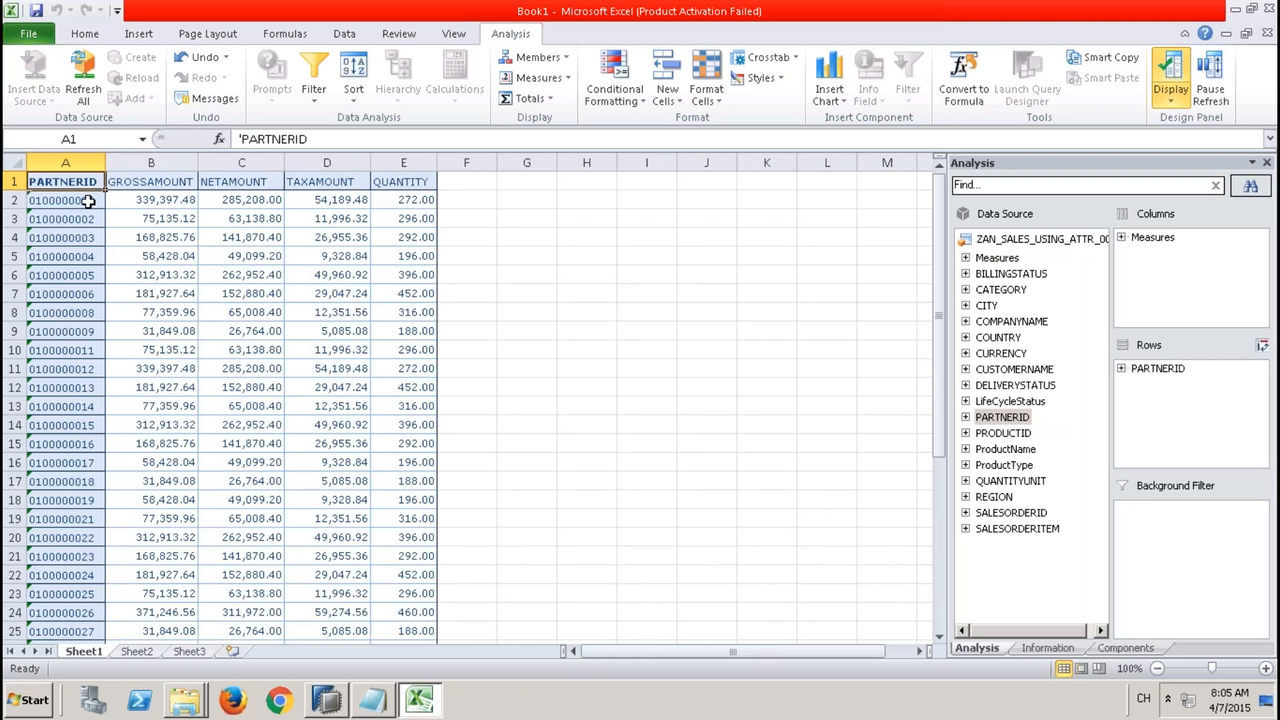
right_click(86, 200)
mouse_move(223, 443)
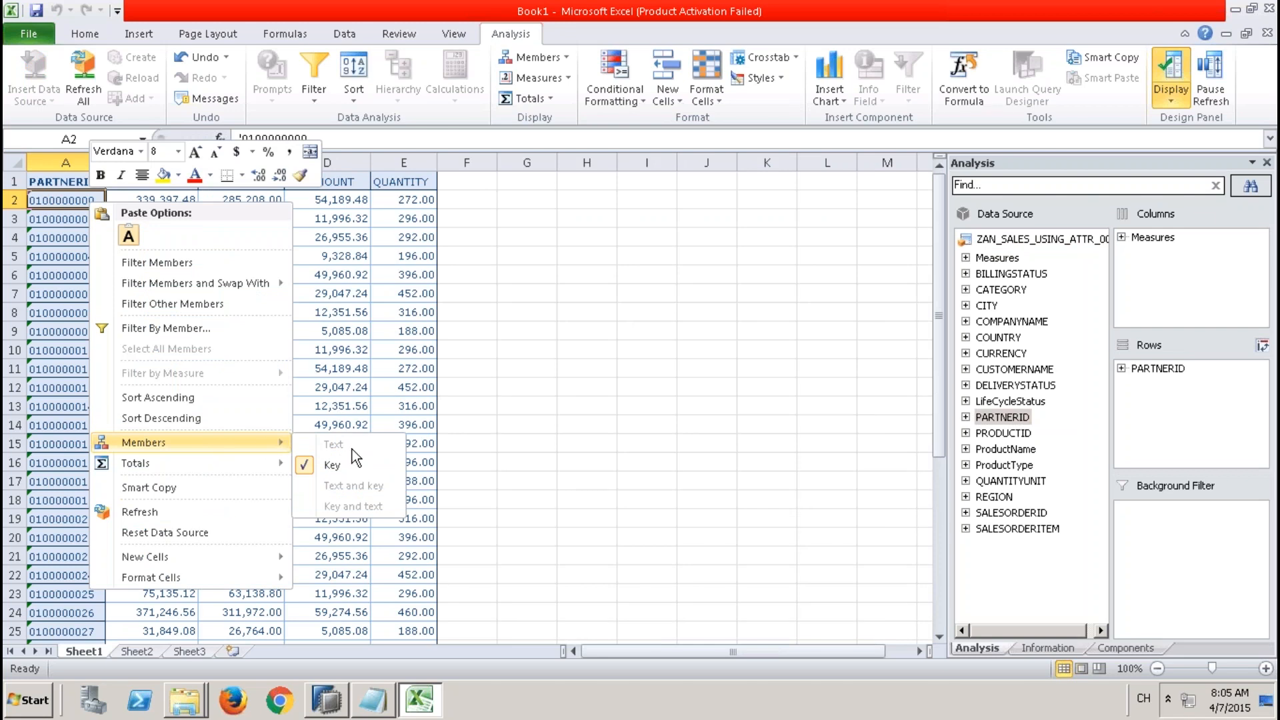
click(492, 312)
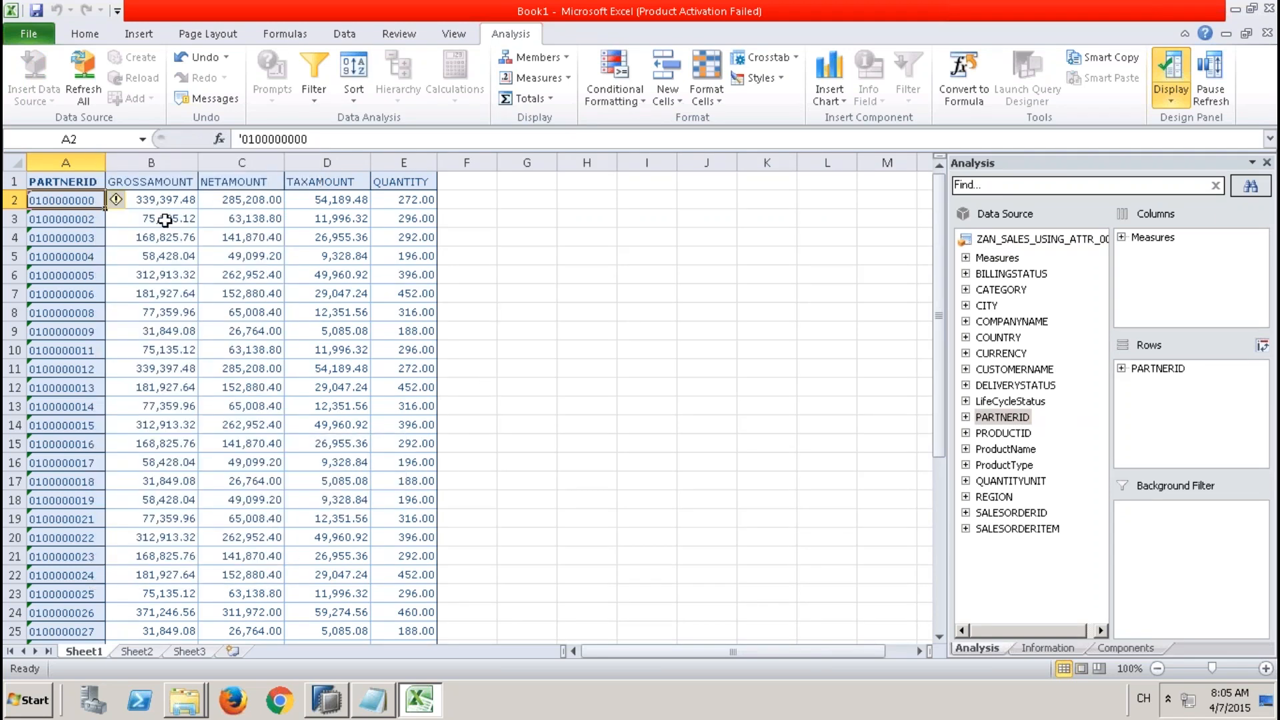
Switch to SAP HANA Studio and then to the PowerPoint slide on attribute view creation steps.
click(329, 701)
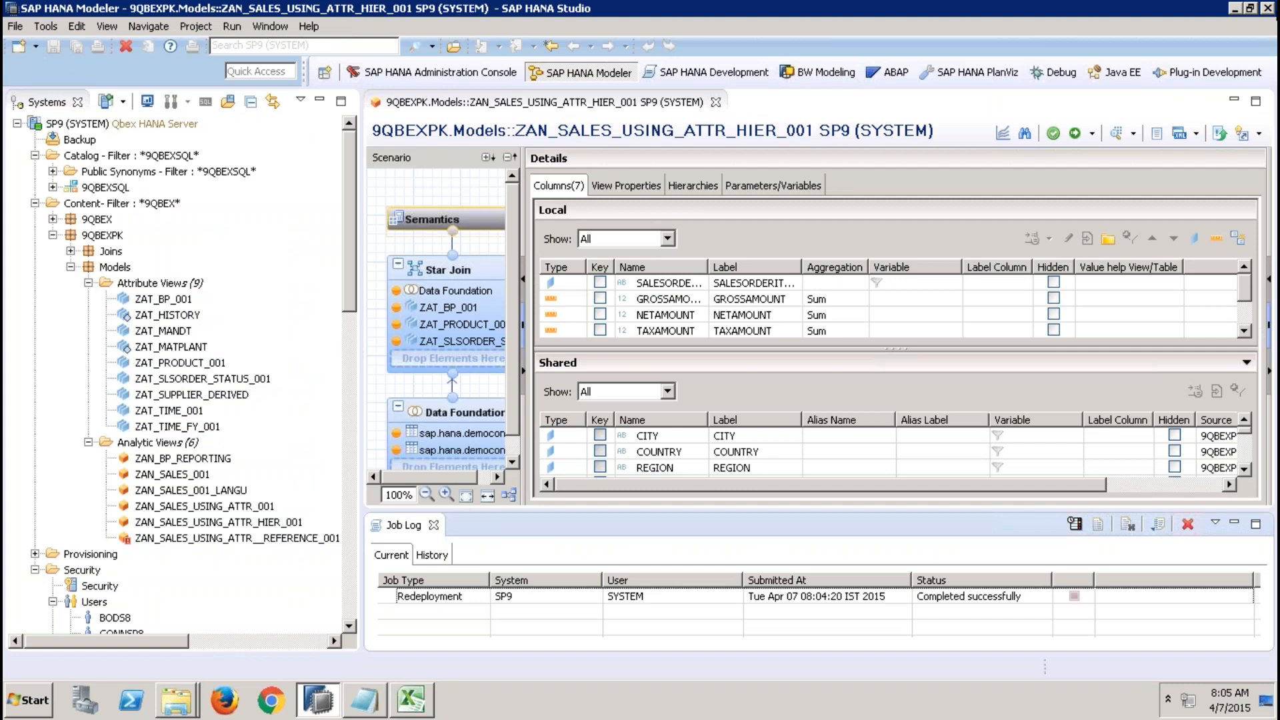
mouse_move(832, 3)
click(865, 16)
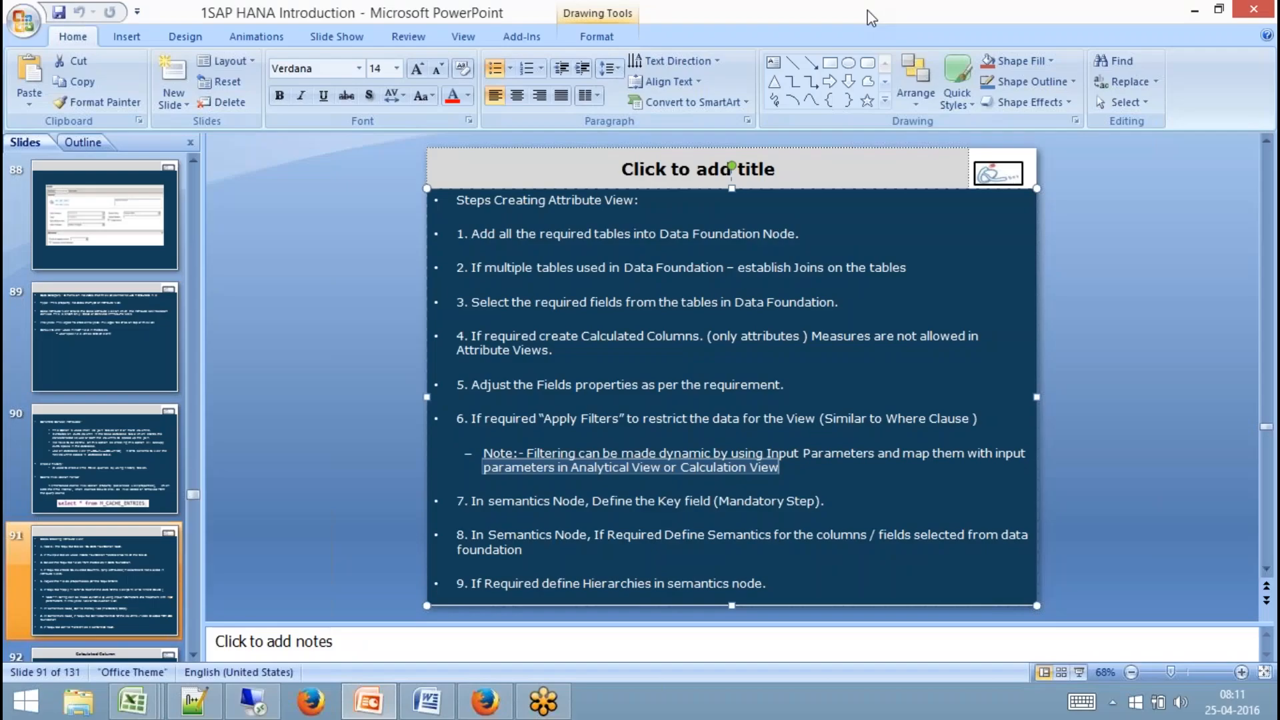